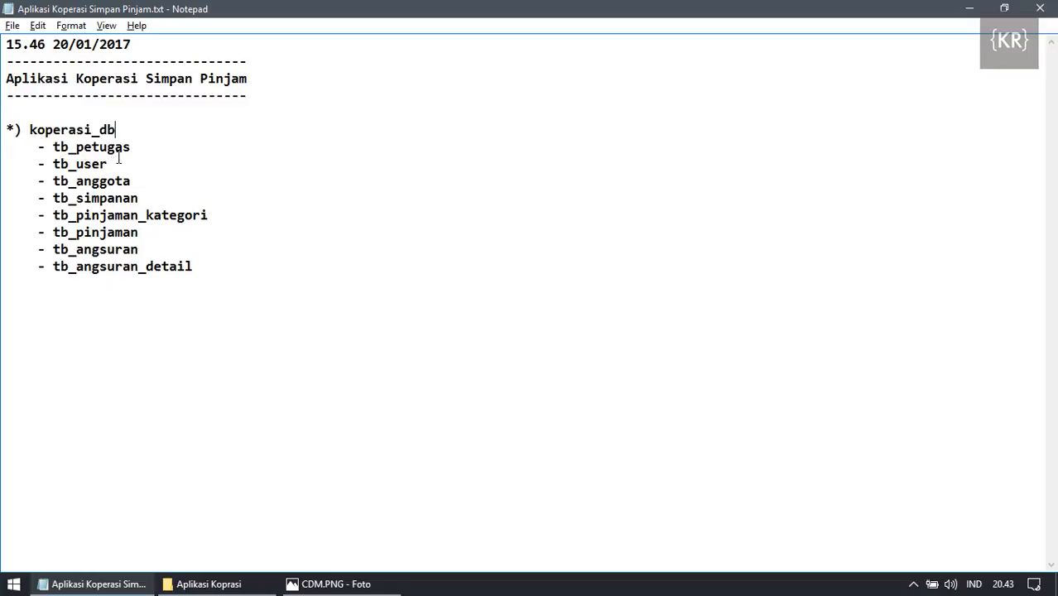
Review the planned table names listed under koperasi_db in the notes, from tb_petugas through tb_pinjaman_kategori.
drag(53, 147, 123, 147)
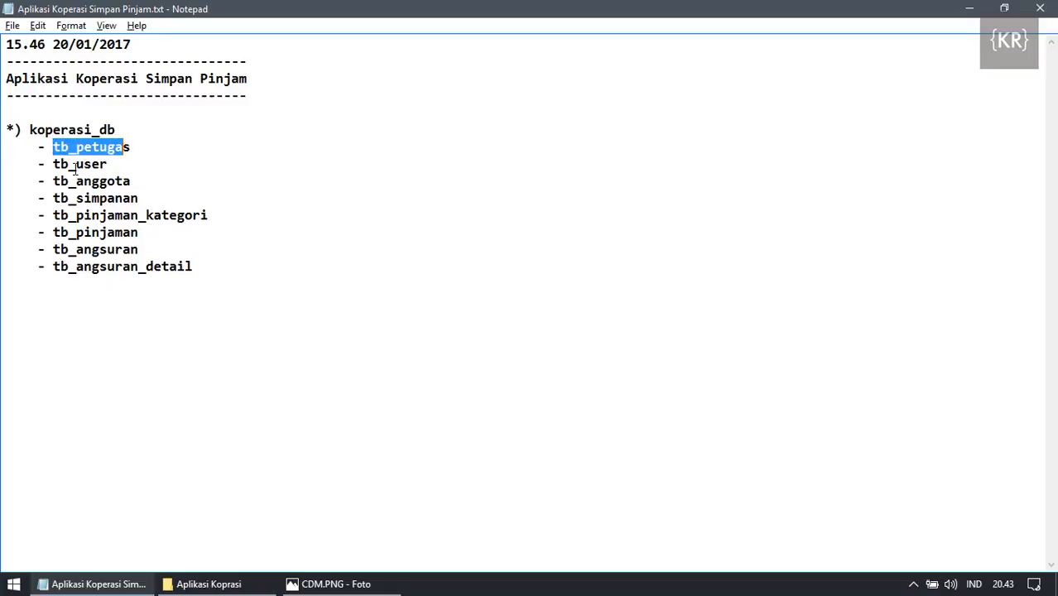
drag(54, 167, 131, 147)
click(112, 167)
click(137, 147)
drag(136, 147, 53, 149)
click(92, 149)
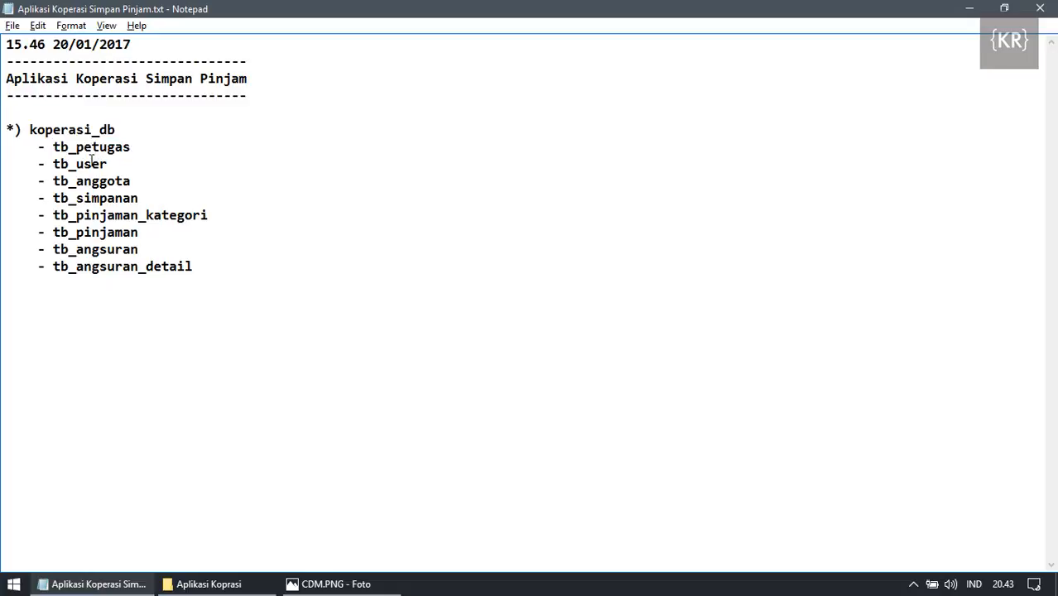
click(86, 164)
drag(76, 180, 100, 180)
drag(142, 199, 53, 198)
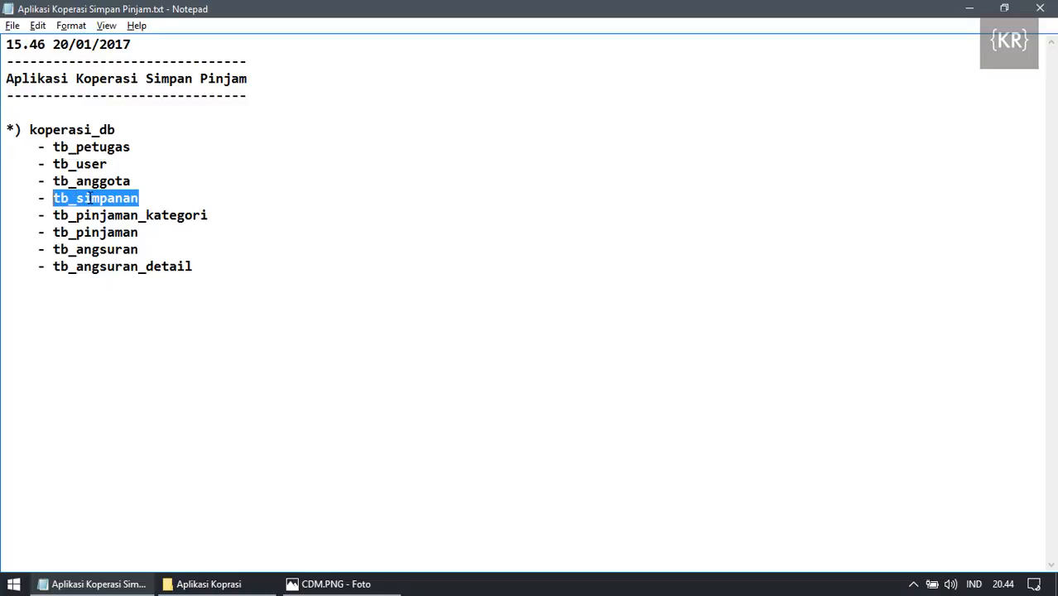
click(89, 201)
double_click(88, 202)
click(91, 215)
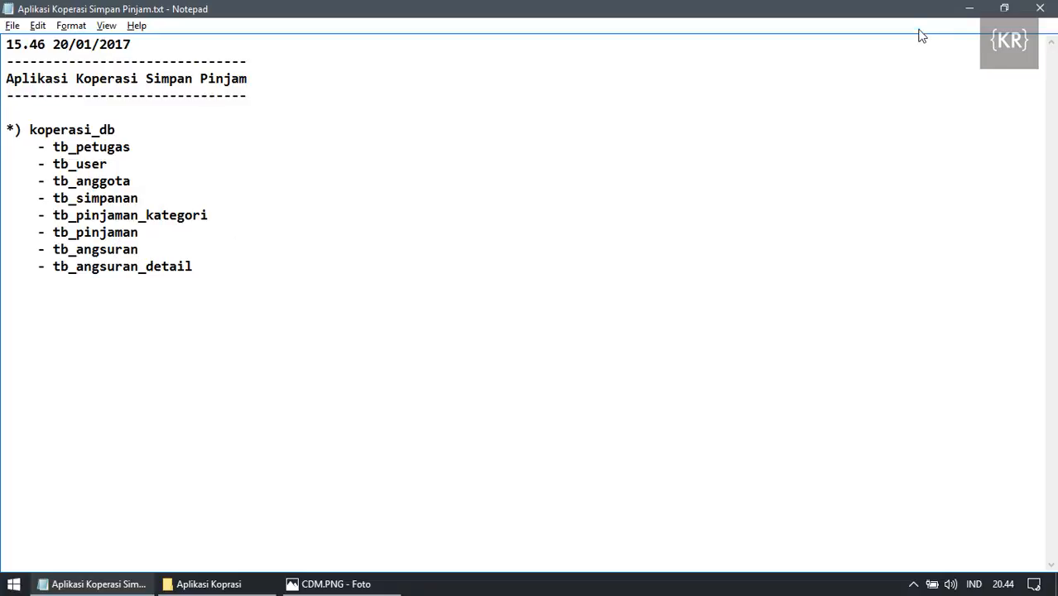
Minimise the notes and the CDM.PNG diagram, launch XAMPP from the desktop, and start the Apache and MySQL services.
click(967, 13)
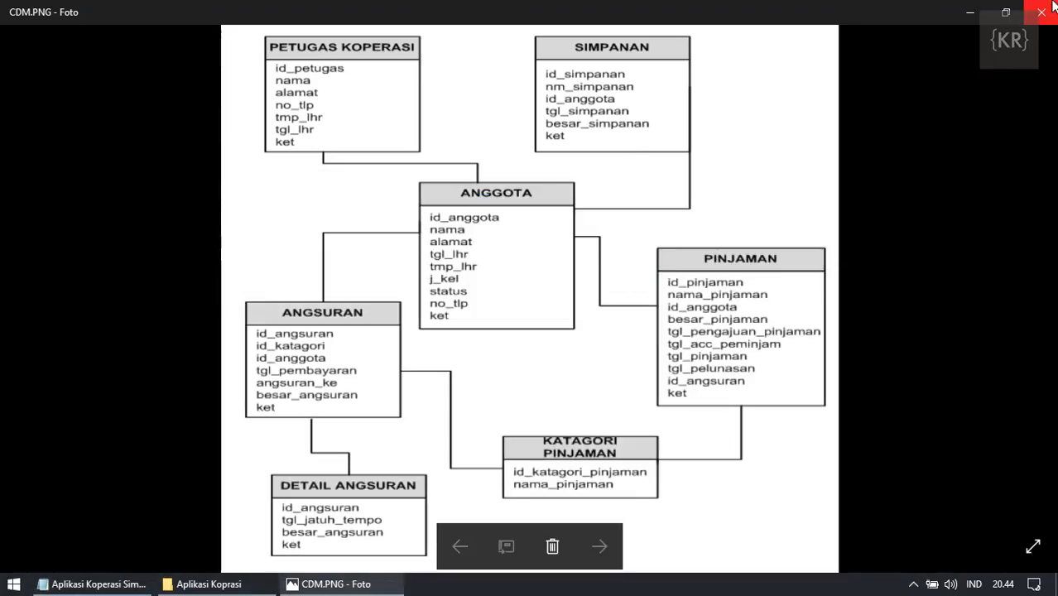
click(965, 17)
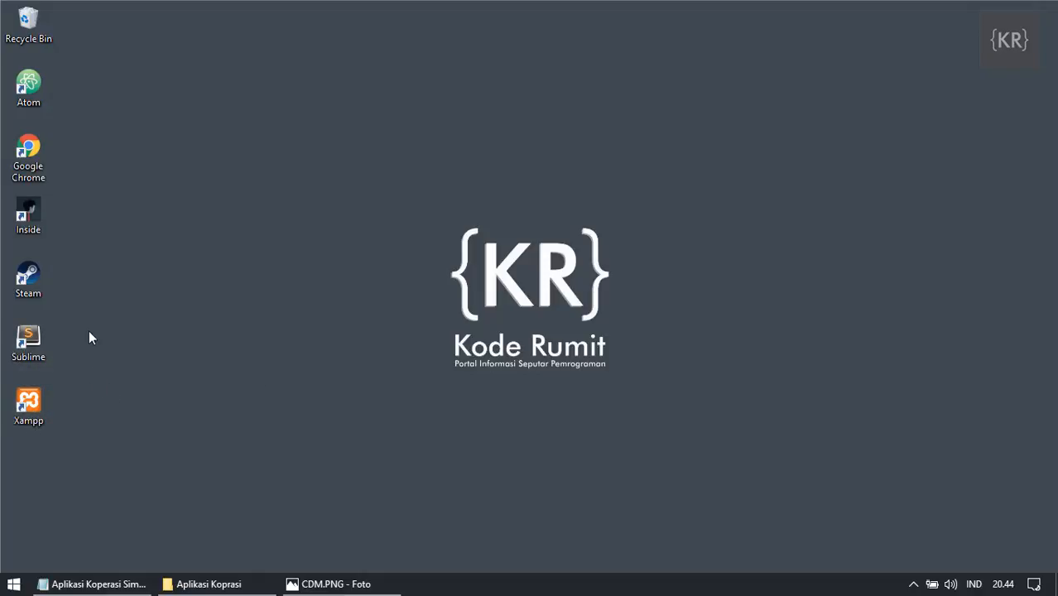
double_click(31, 407)
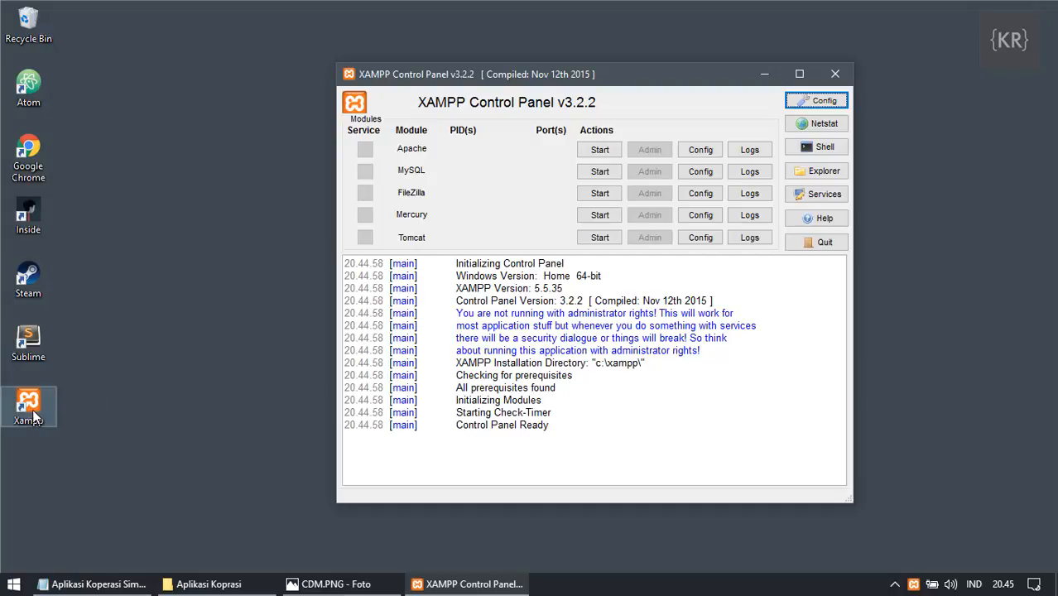
drag(563, 68, 524, 67)
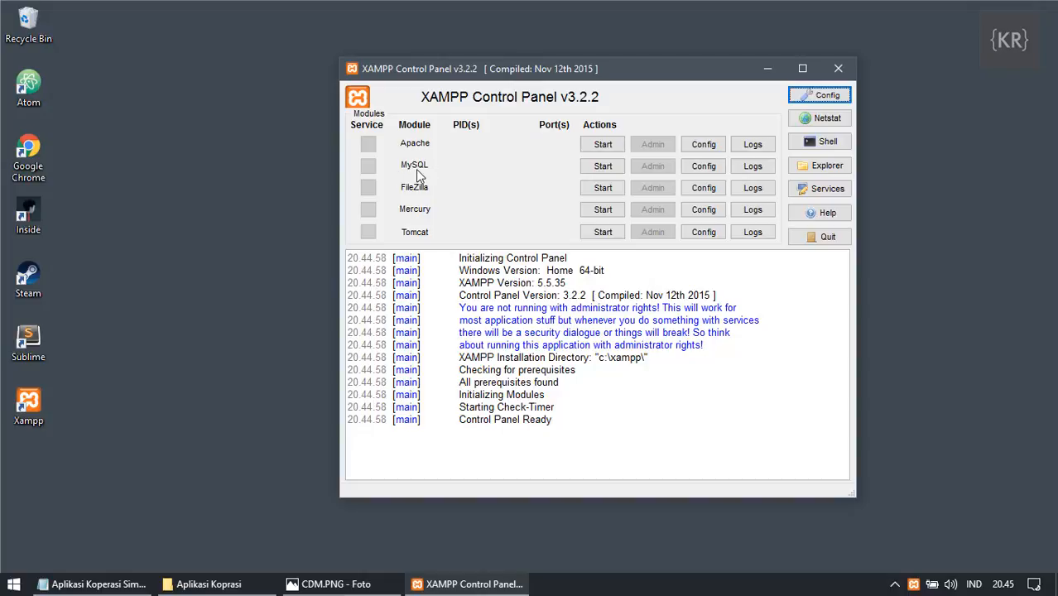
click(602, 145)
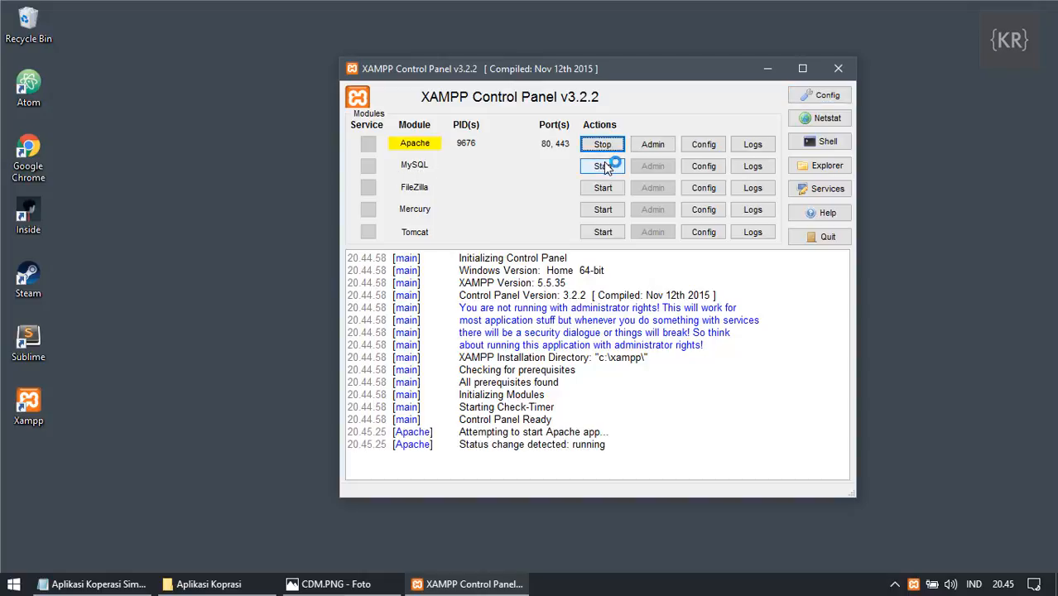
click(611, 165)
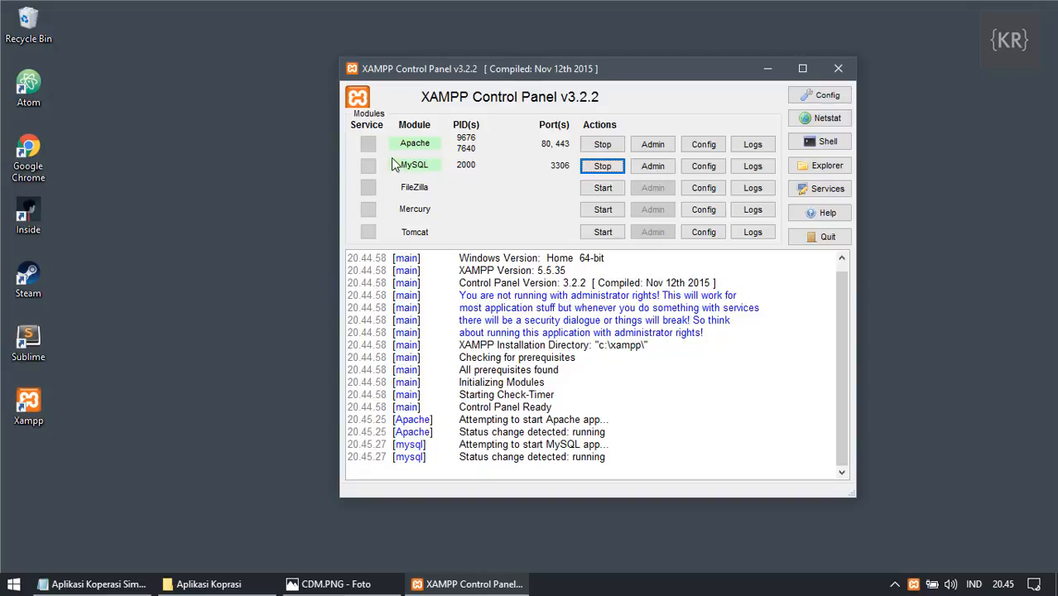
click(840, 72)
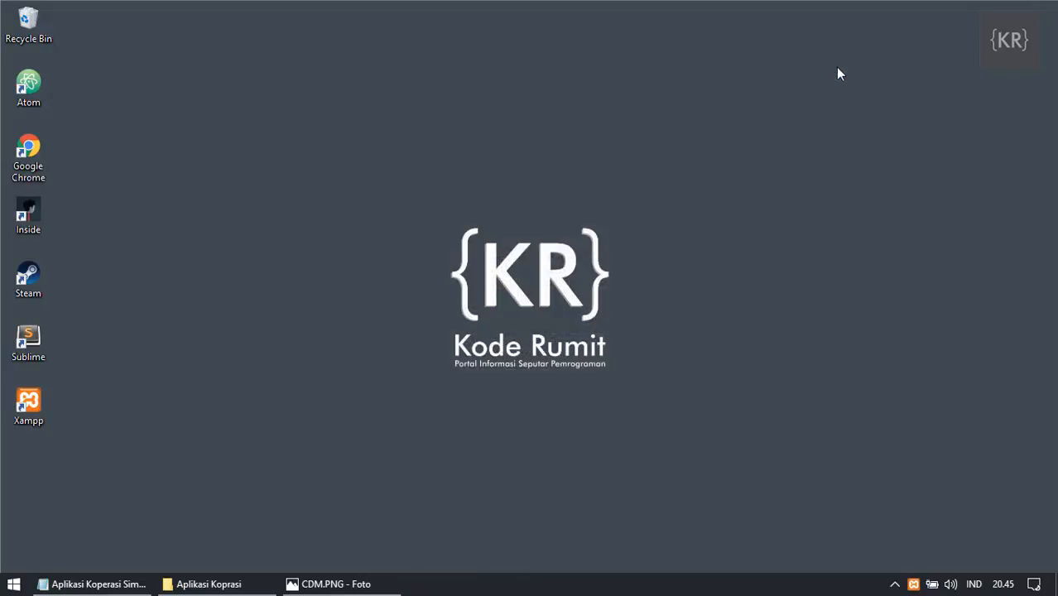
Switch to Google Chrome and load localhost/phpmyadmin.
click(29, 160)
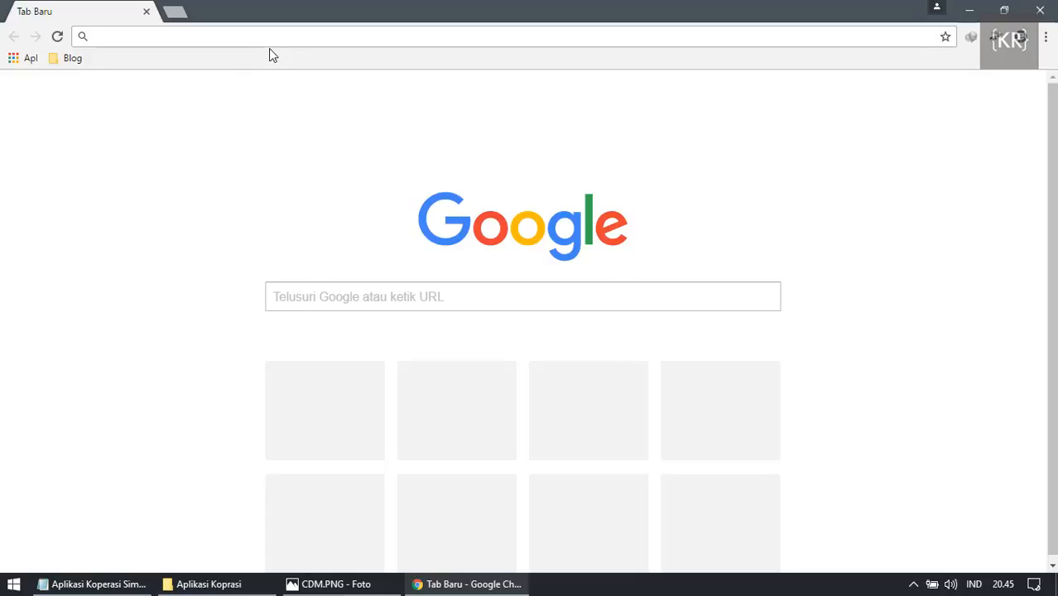
text(lo)
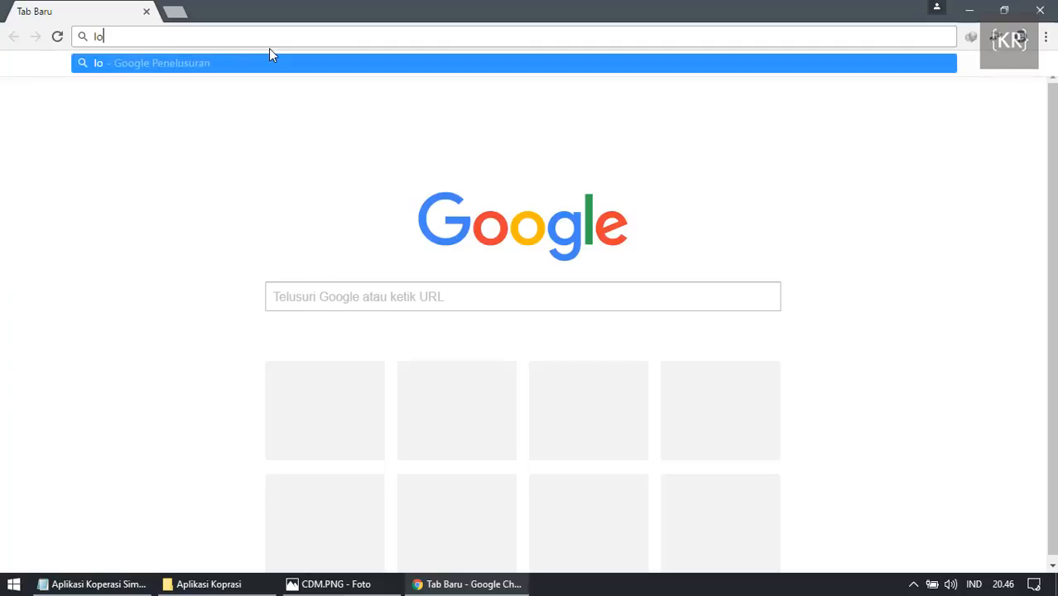
key(BackSpace)
key(BackSpace)
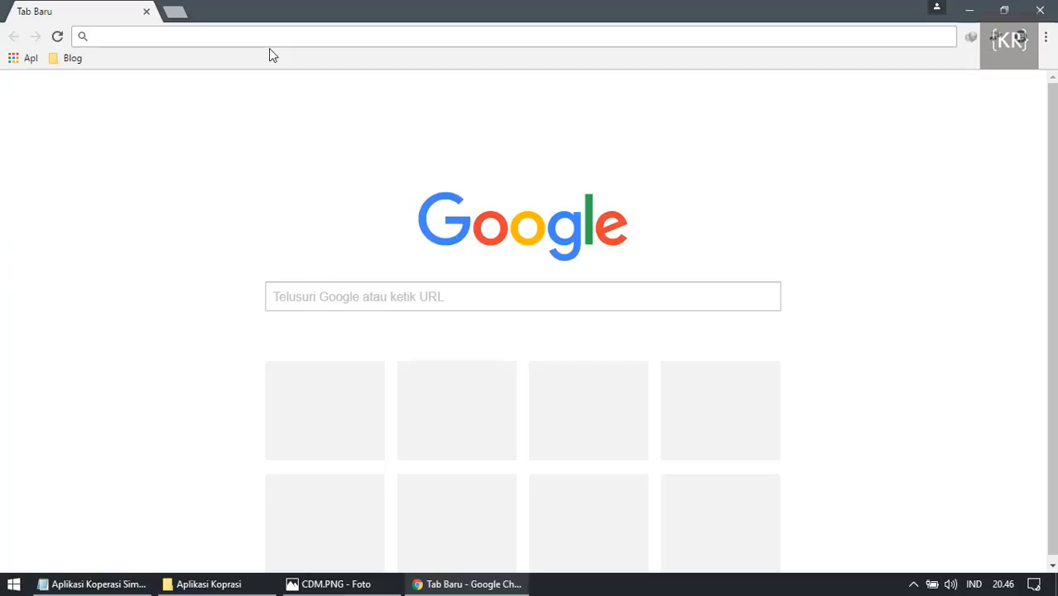
text(lo)
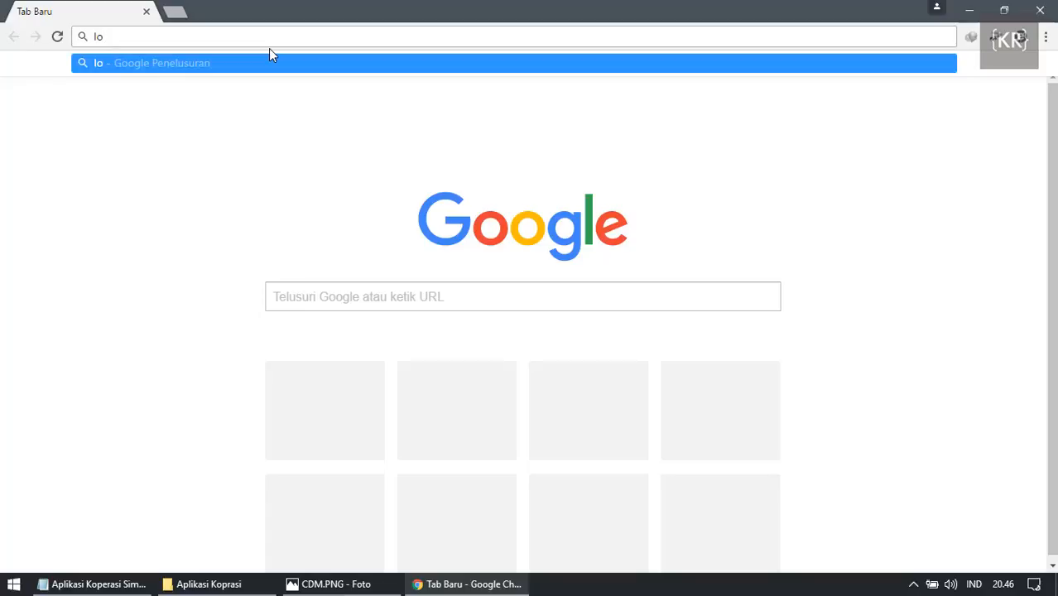
text(calhost)
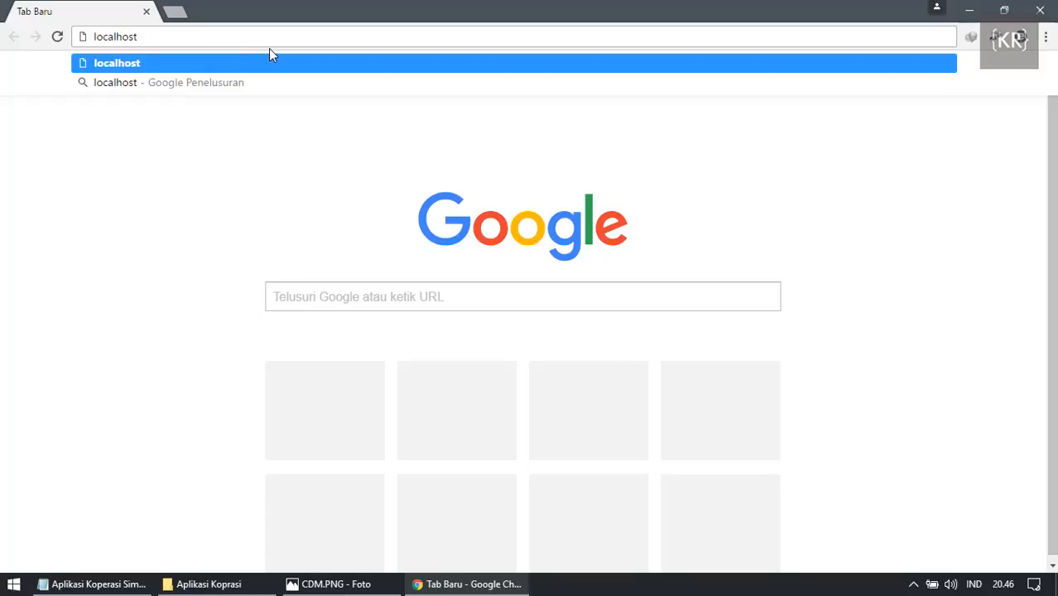
text(/phpmy)
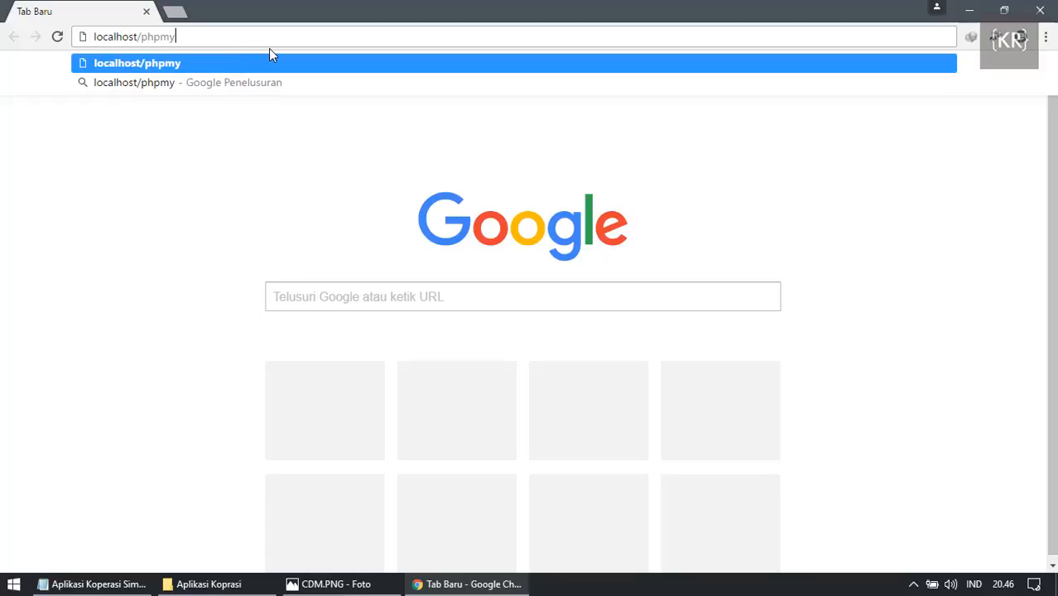
text(admin)
key(Return)
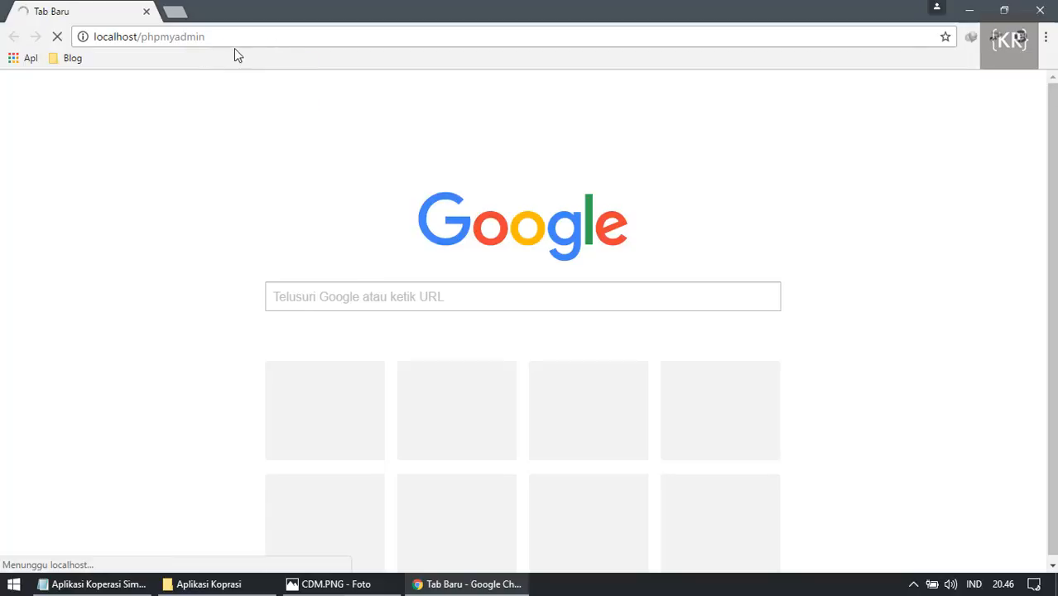
click(239, 36)
click(267, 33)
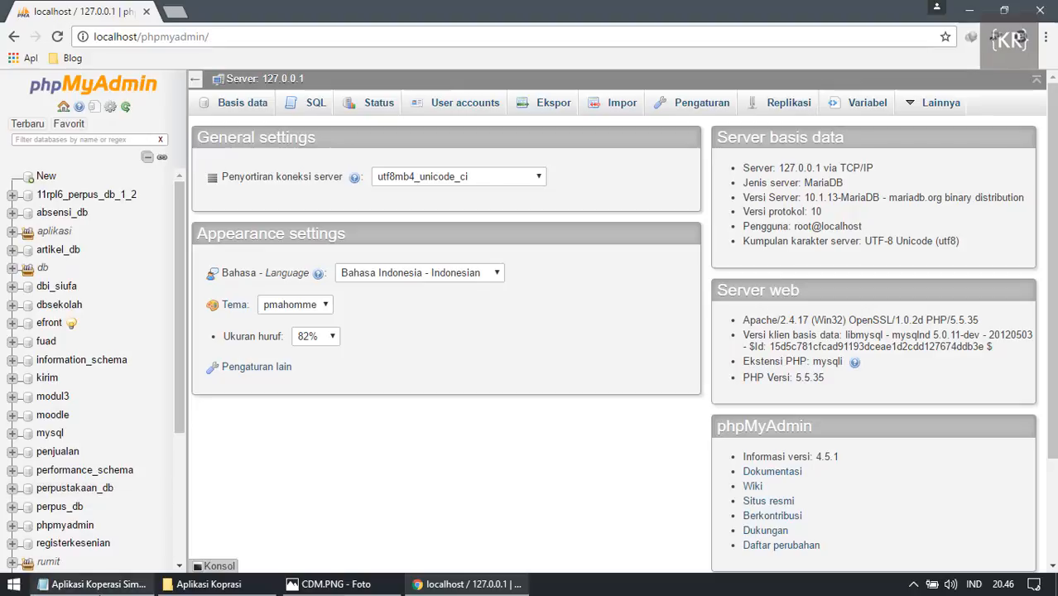
Switch to the Notepad notes and shrink them to a narrow floating window over the phpMyAdmin page.
click(98, 583)
double_click(249, 12)
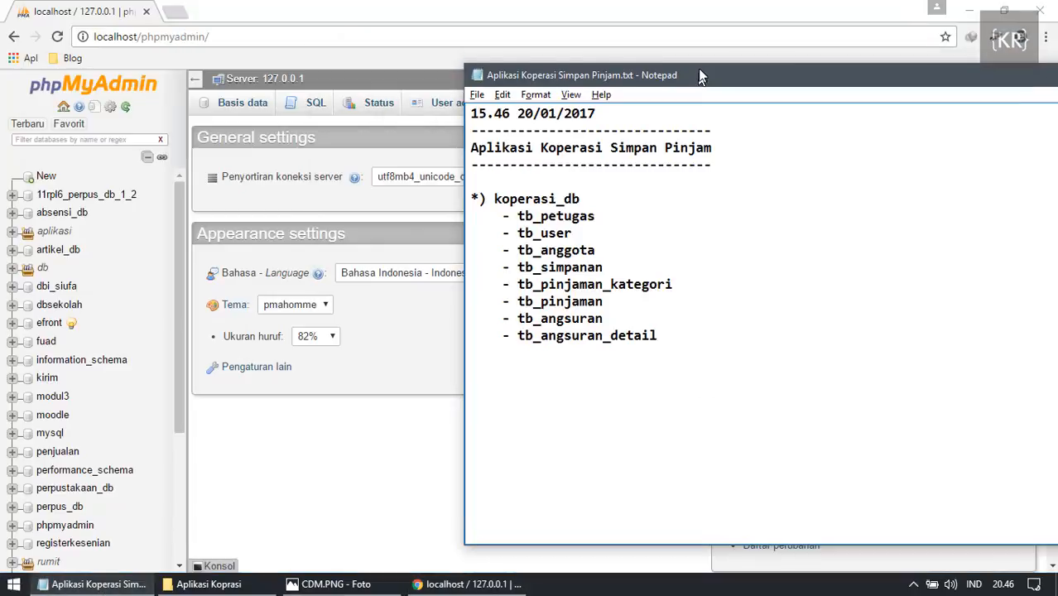
drag(700, 75, 516, 27)
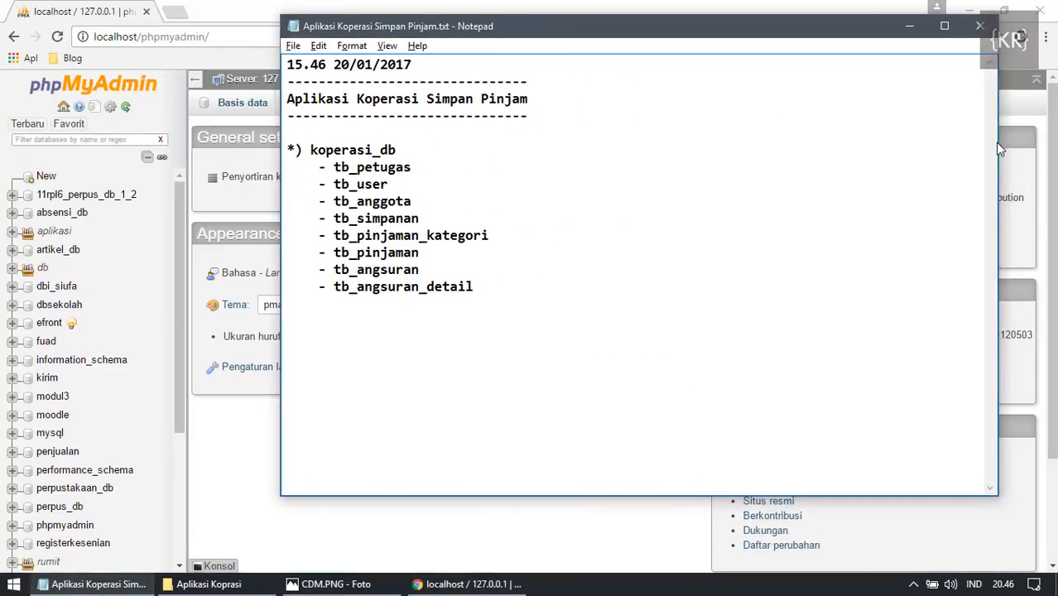
drag(998, 149, 584, 150)
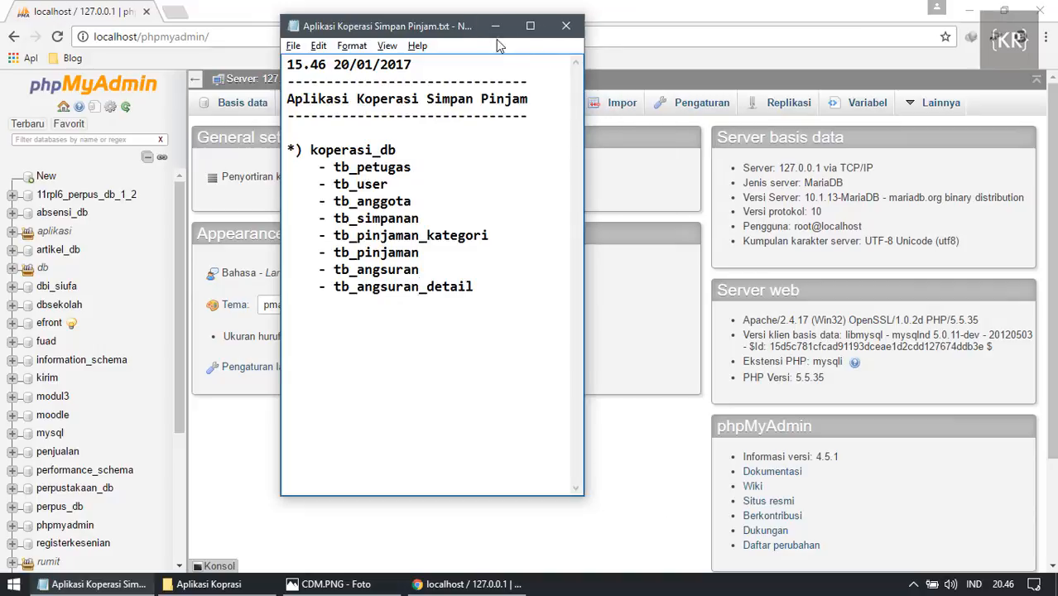
drag(586, 73, 645, 73)
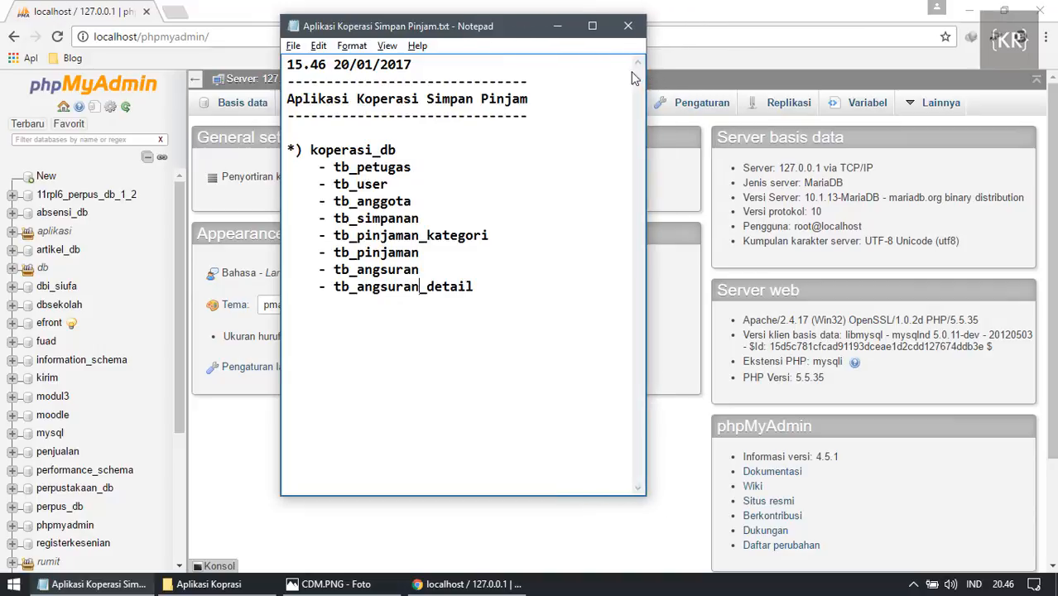
drag(390, 26, 533, 38)
Check the CDM.PNG diagram and the database name in the Notepad notes, and return to phpMyAdmin in Chrome.
click(339, 584)
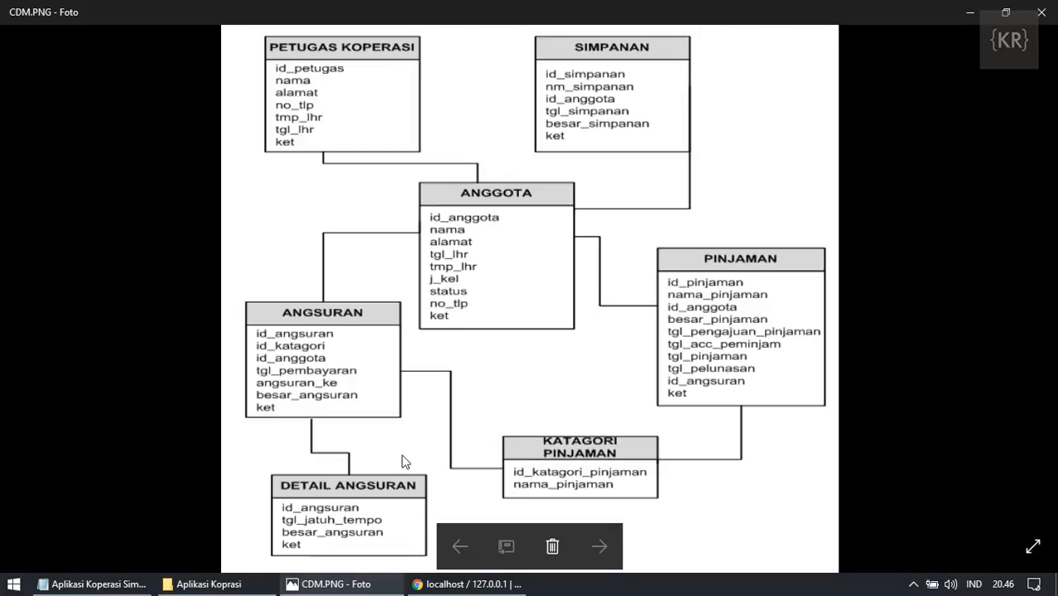
click(468, 584)
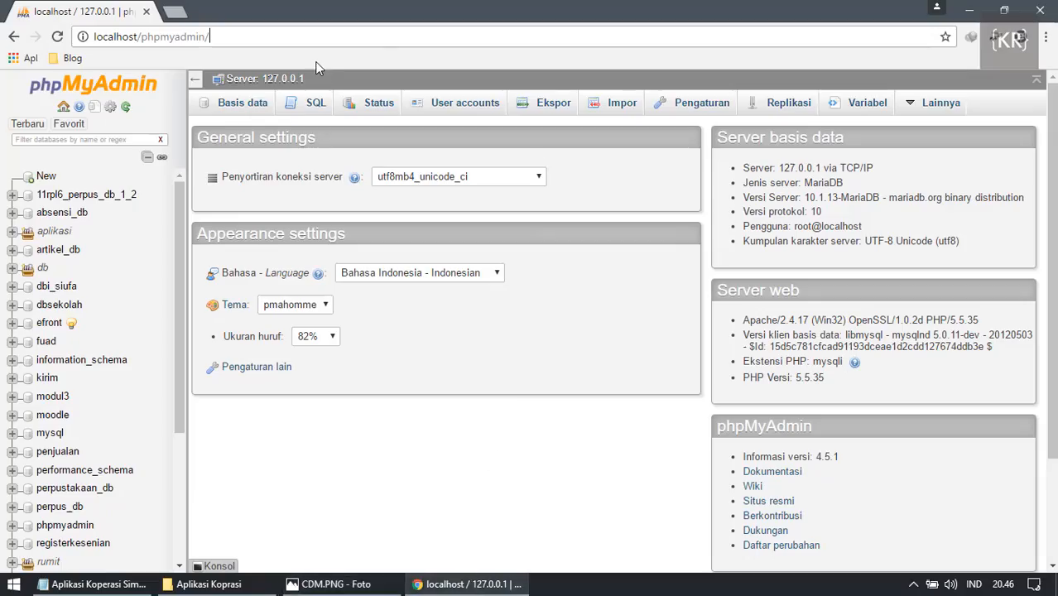
click(126, 585)
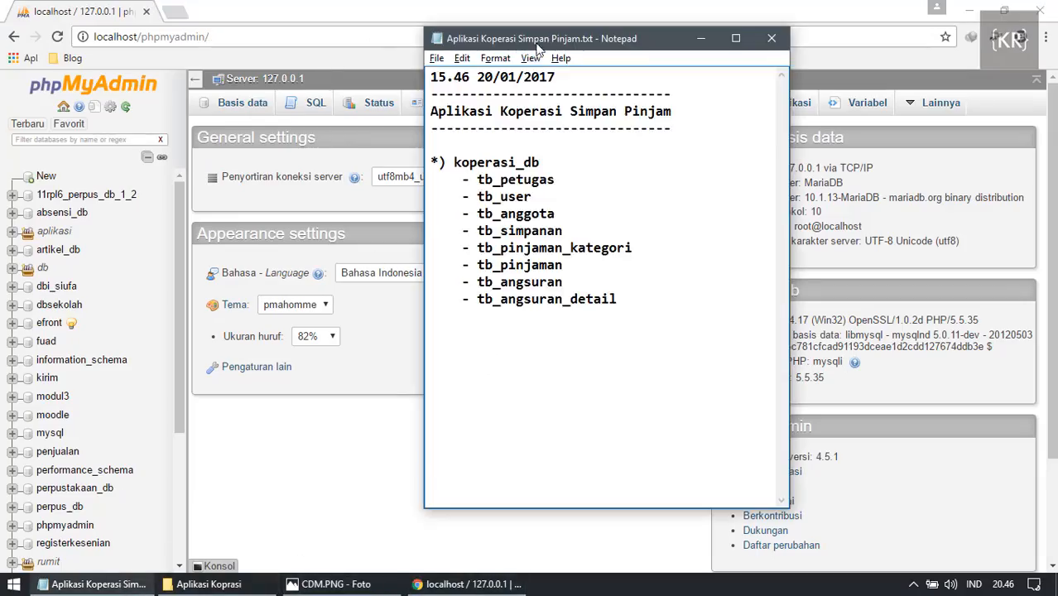
drag(661, 33, 863, 60)
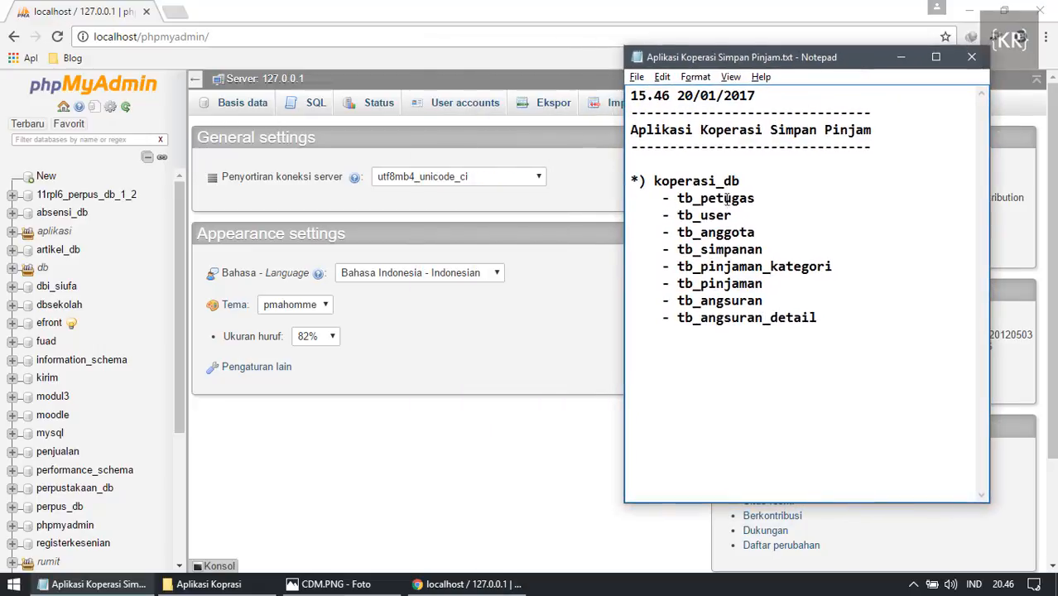
drag(758, 186, 643, 182)
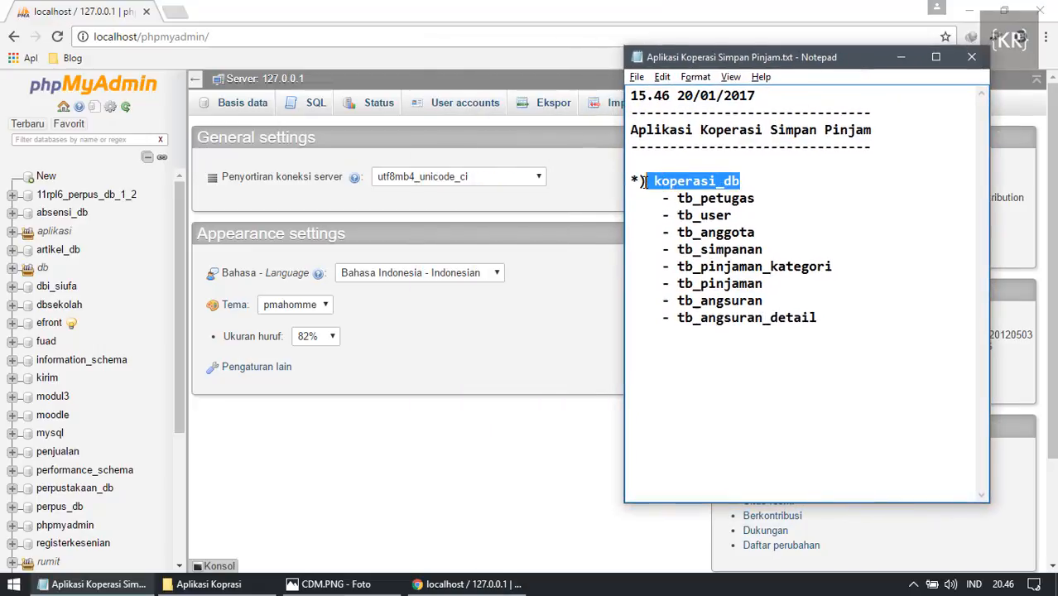
click(718, 182)
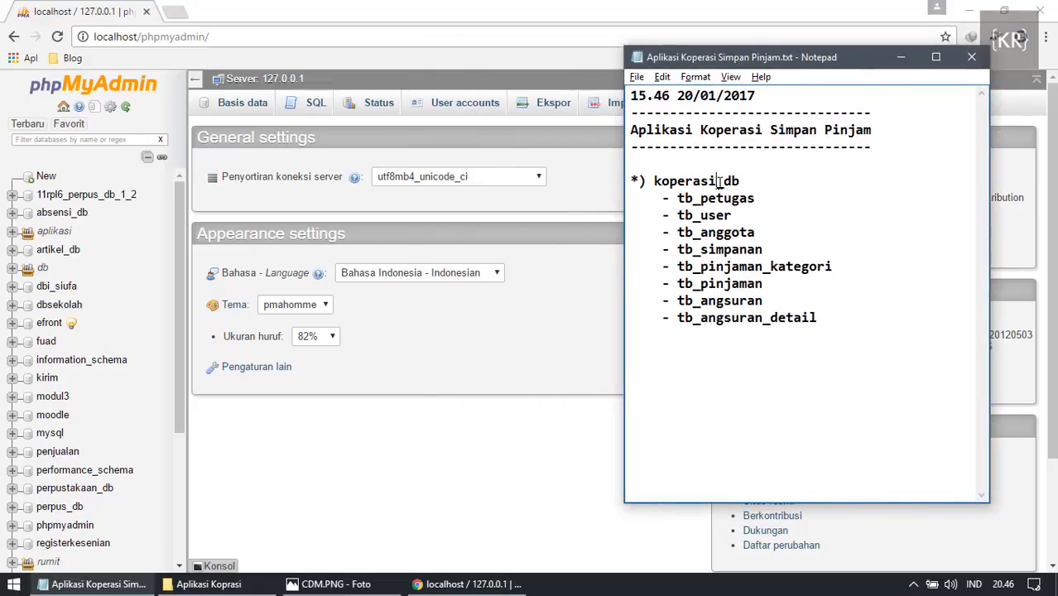
drag(742, 181, 656, 178)
click(387, 491)
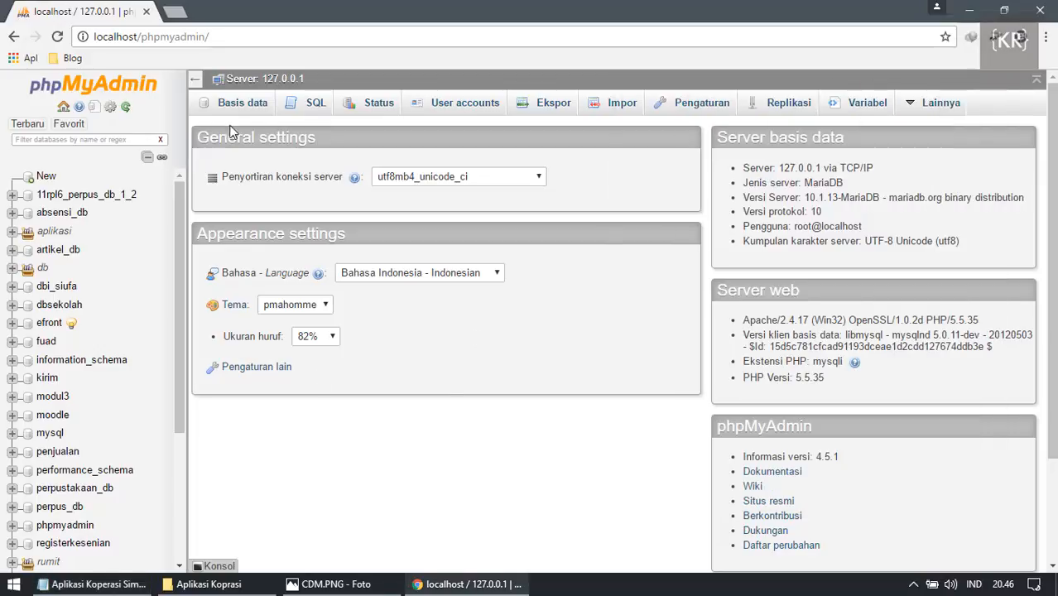
Create a new database named koperasi_db, leaving the collation unset.
click(237, 105)
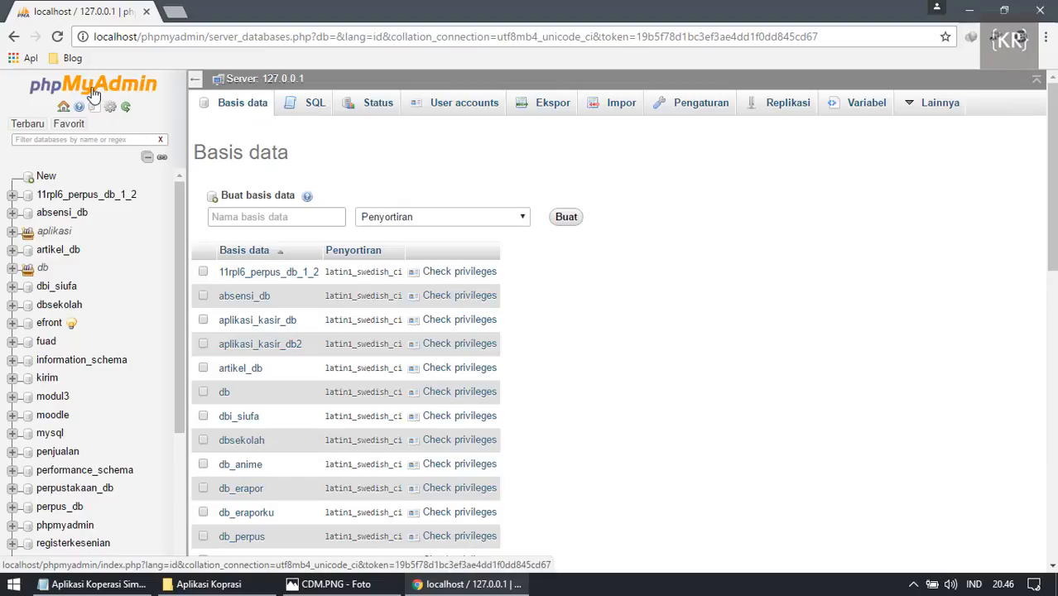
click(241, 108)
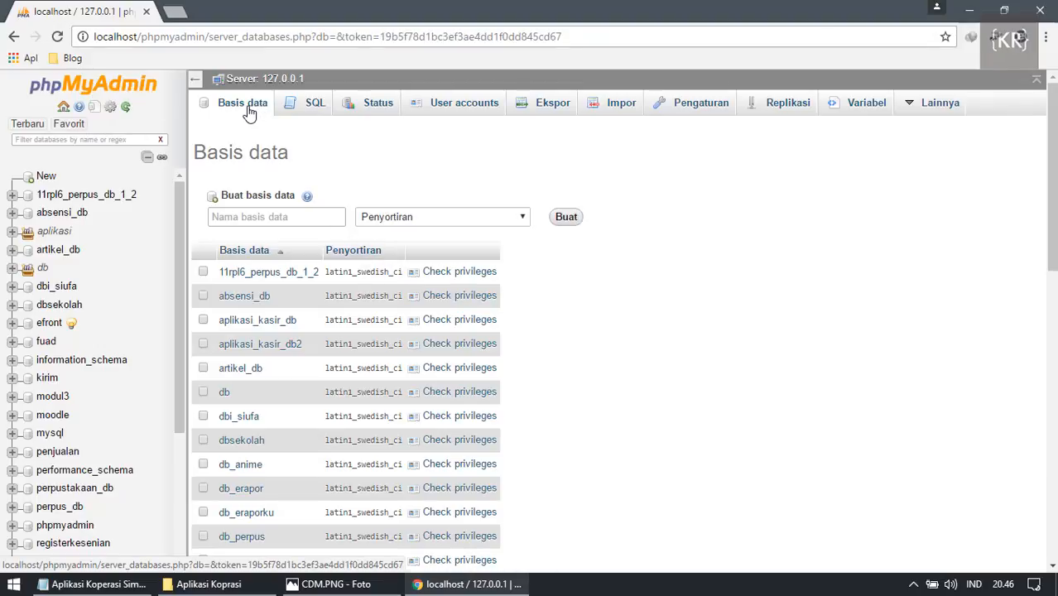
click(246, 217)
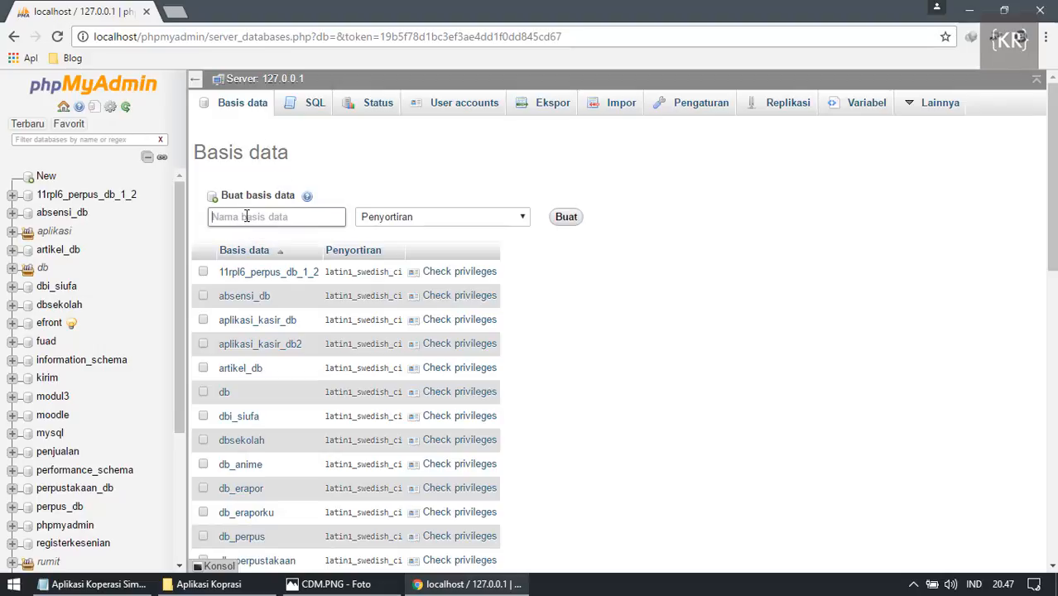
text(kop)
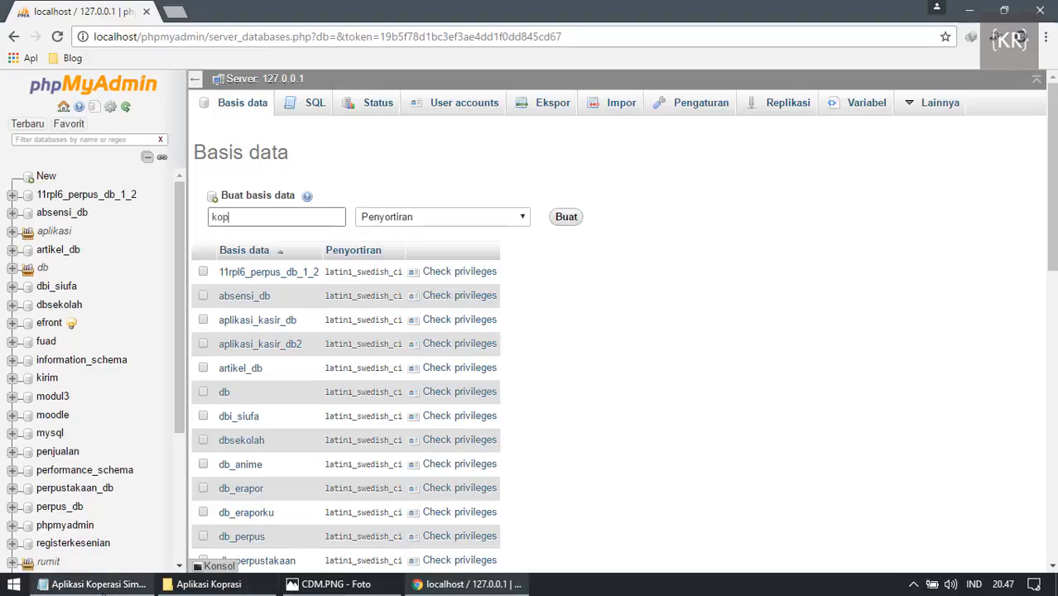
text(erasi_db)
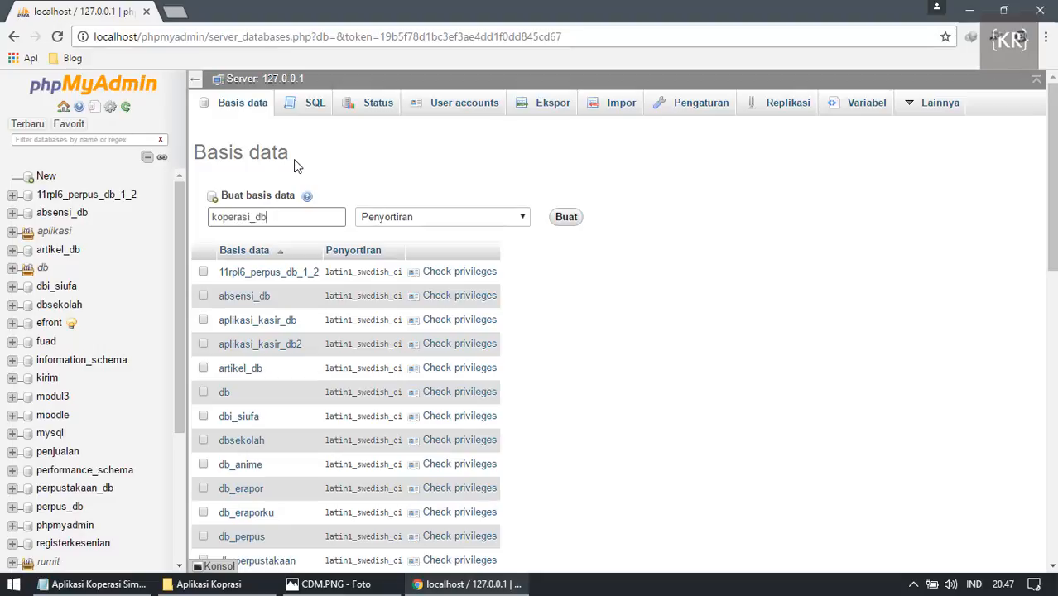
click(249, 217)
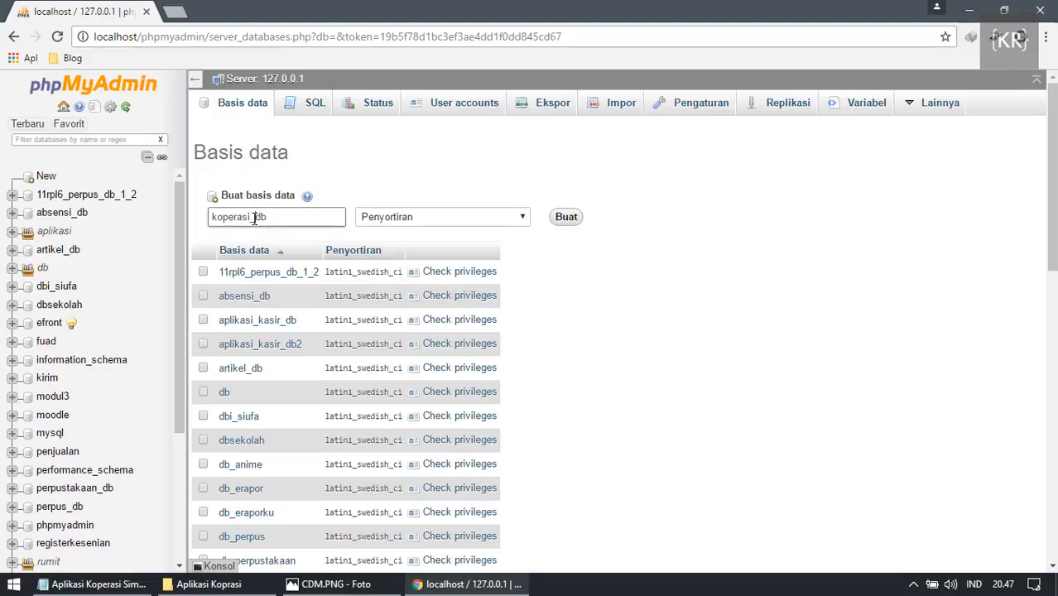
drag(279, 220, 122, 225)
click(276, 217)
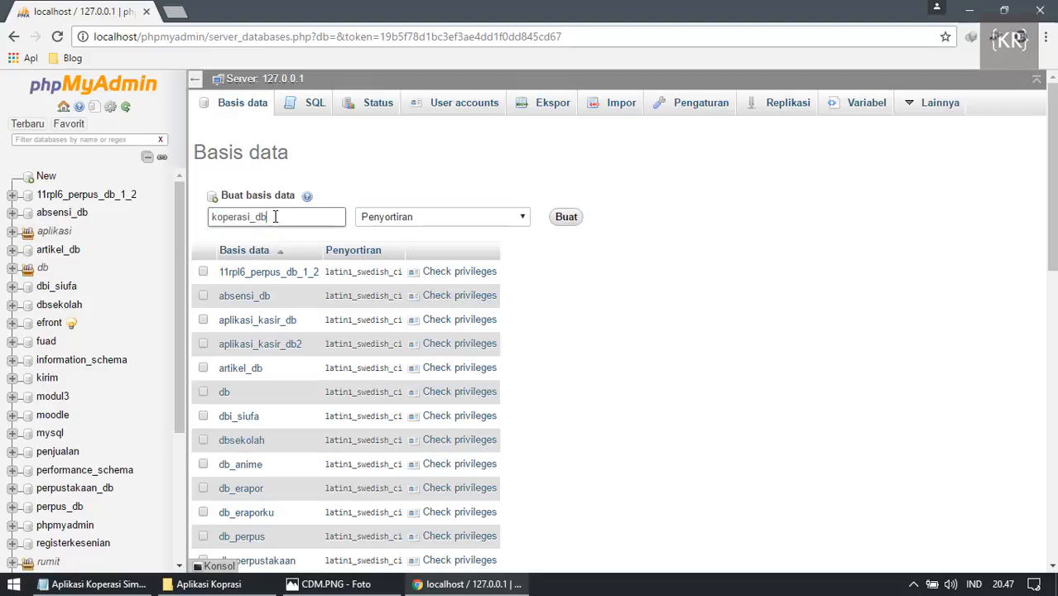
click(578, 219)
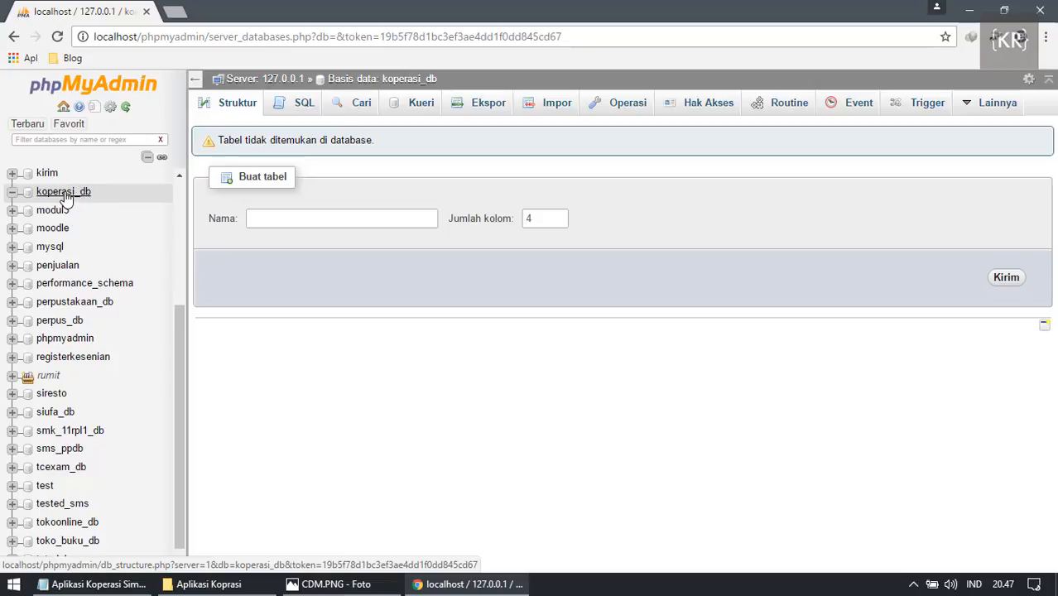
Open koperasi_db and start a new table named tb_petugas with 7 columns, matching the PETUGAS KOPERASI entity in the CDM.PNG diagram.
click(66, 197)
click(65, 197)
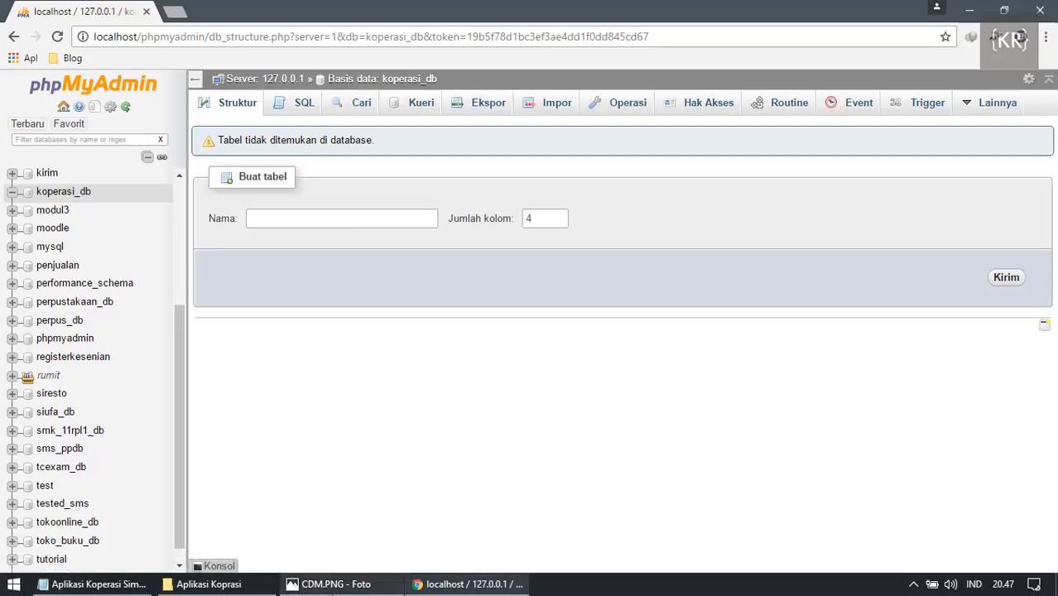
click(333, 585)
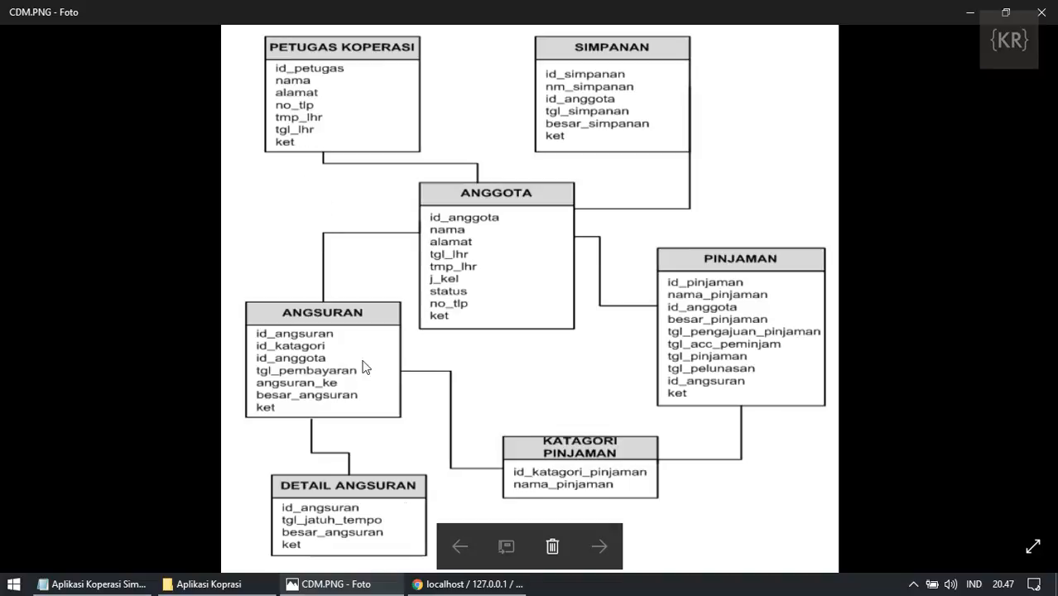
click(468, 584)
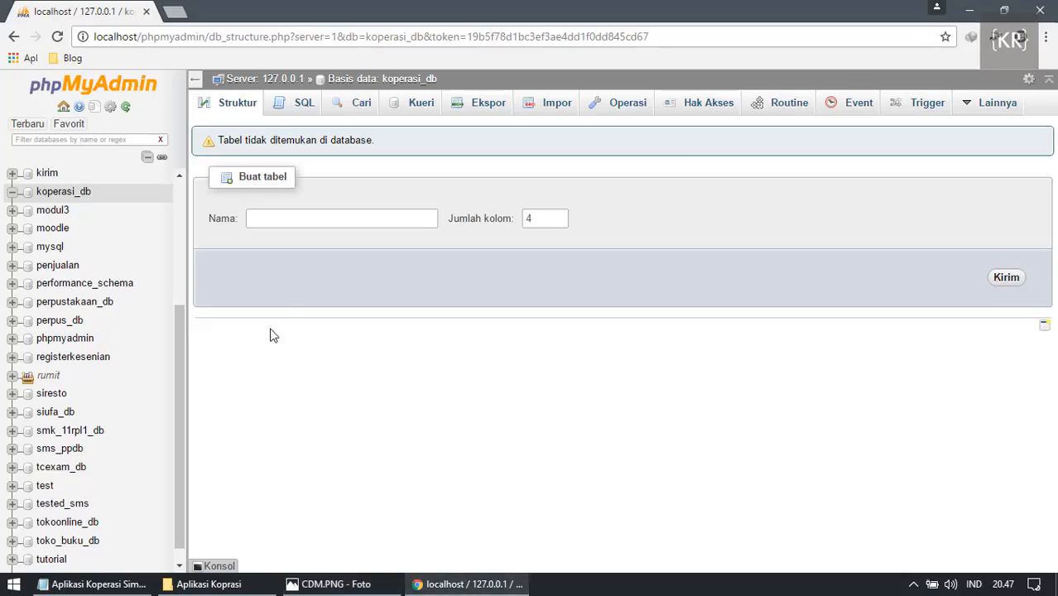
click(301, 217)
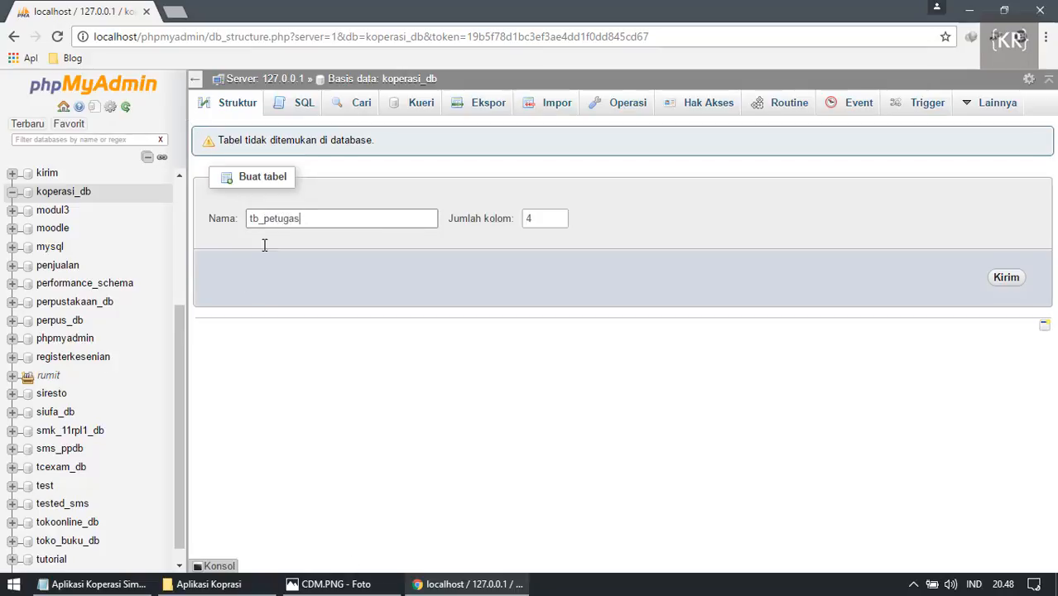
key(alt+Tab)
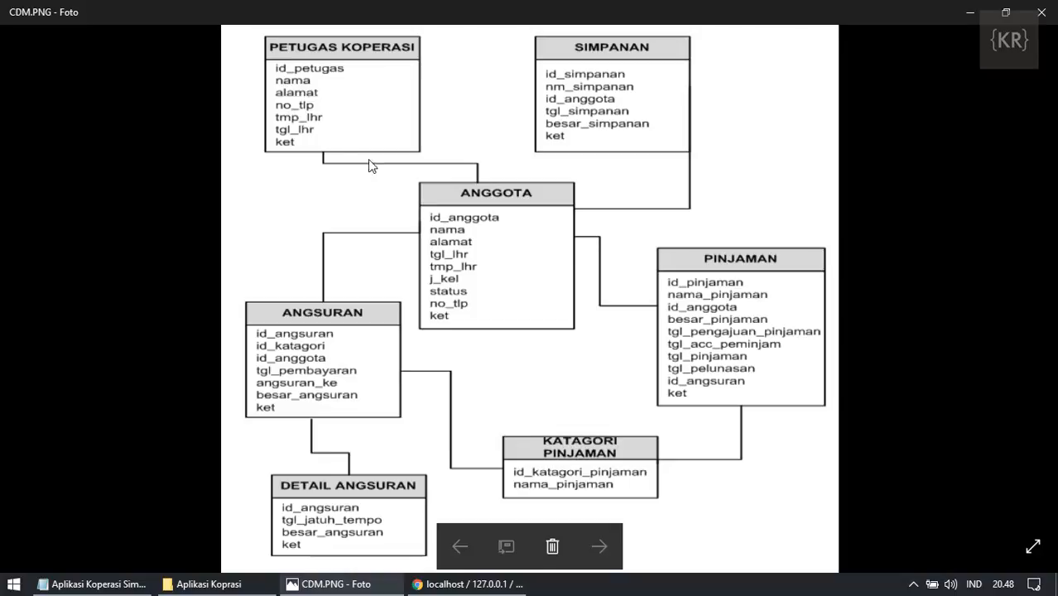
key(alt+Tab)
key(Tab)
text(7)
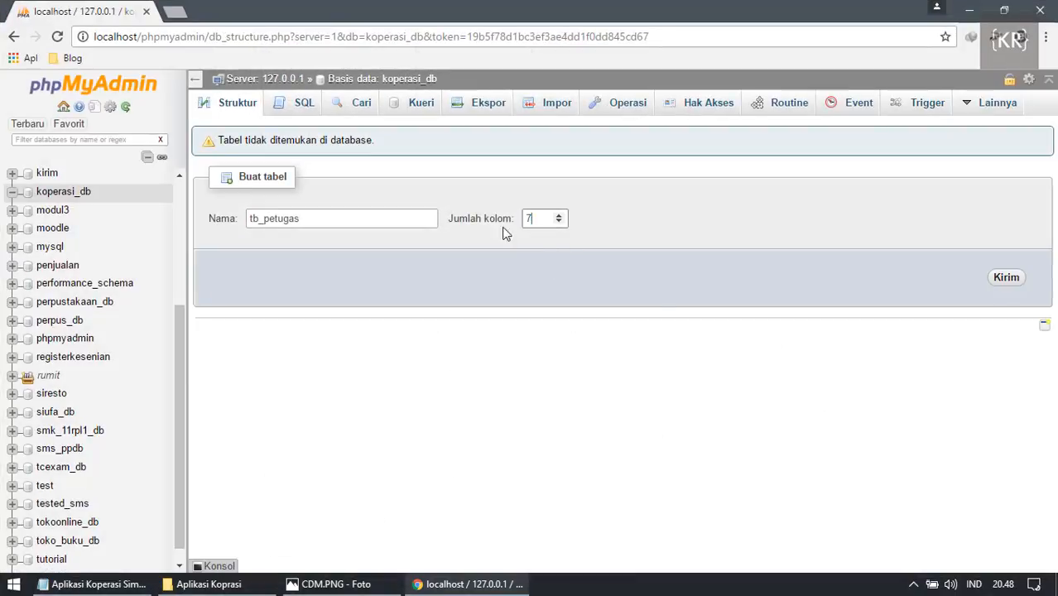
click(1004, 280)
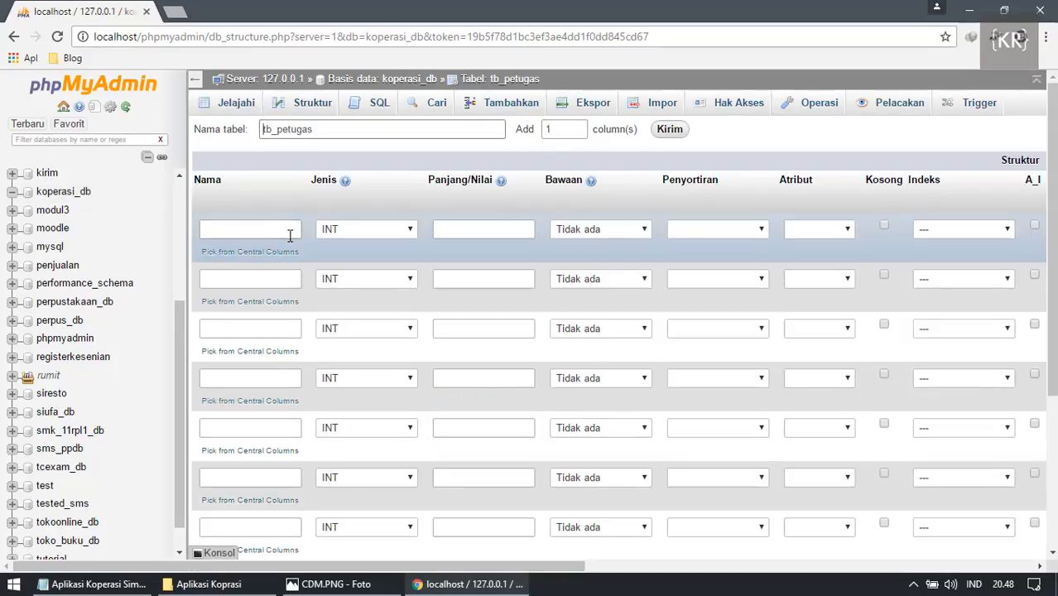
Name the first two columns of tb_petugas id_petugas and nama_petugas, checking the field list in the CDM.PNG diagram.
click(271, 232)
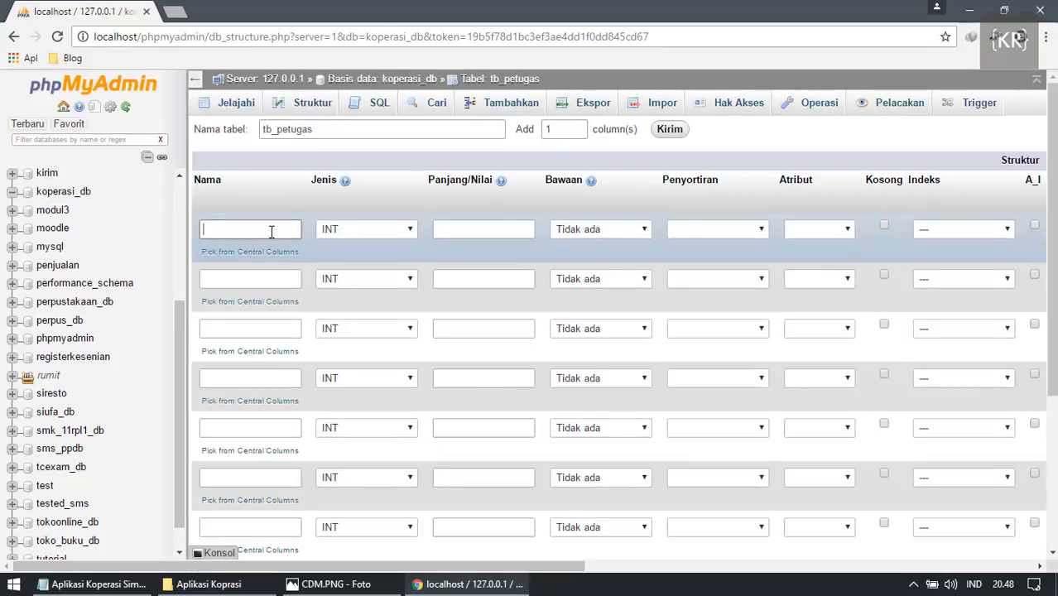
text(id_pe)
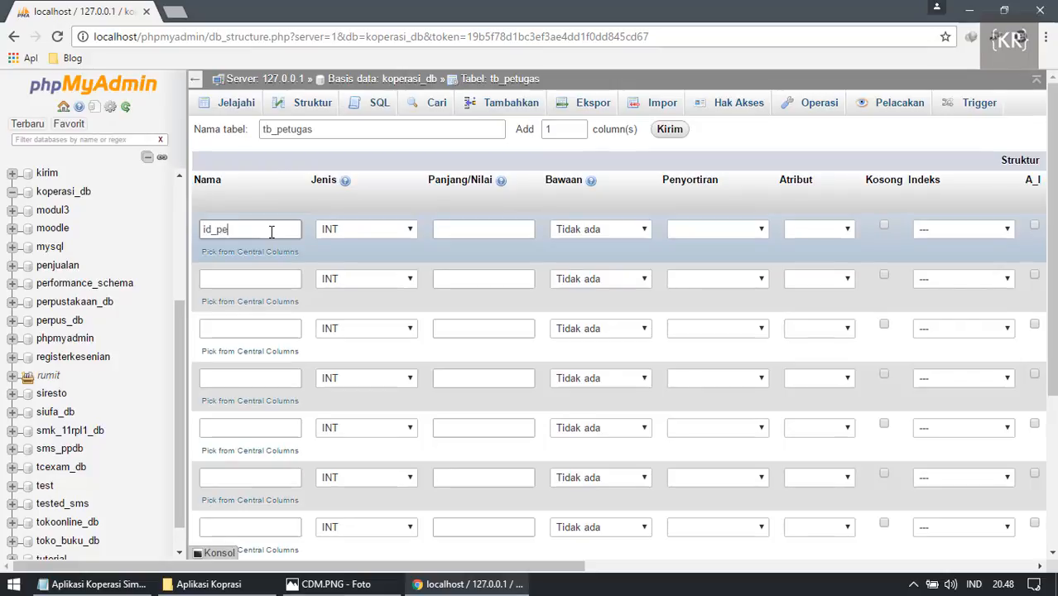
text(tugas)
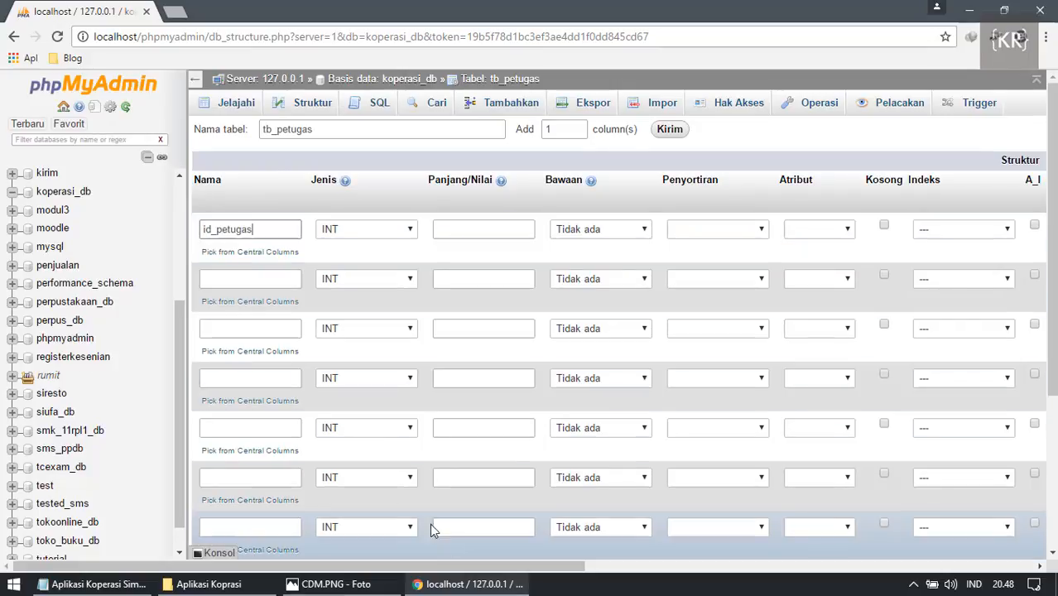
key(alt+Tab)
key(alt+Tab)
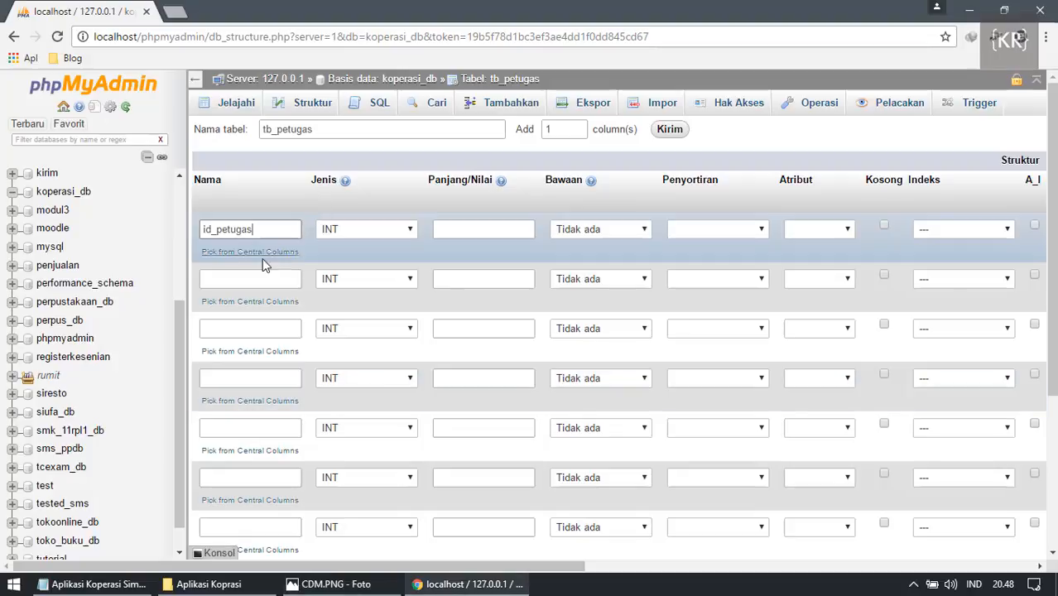
click(261, 270)
click(261, 278)
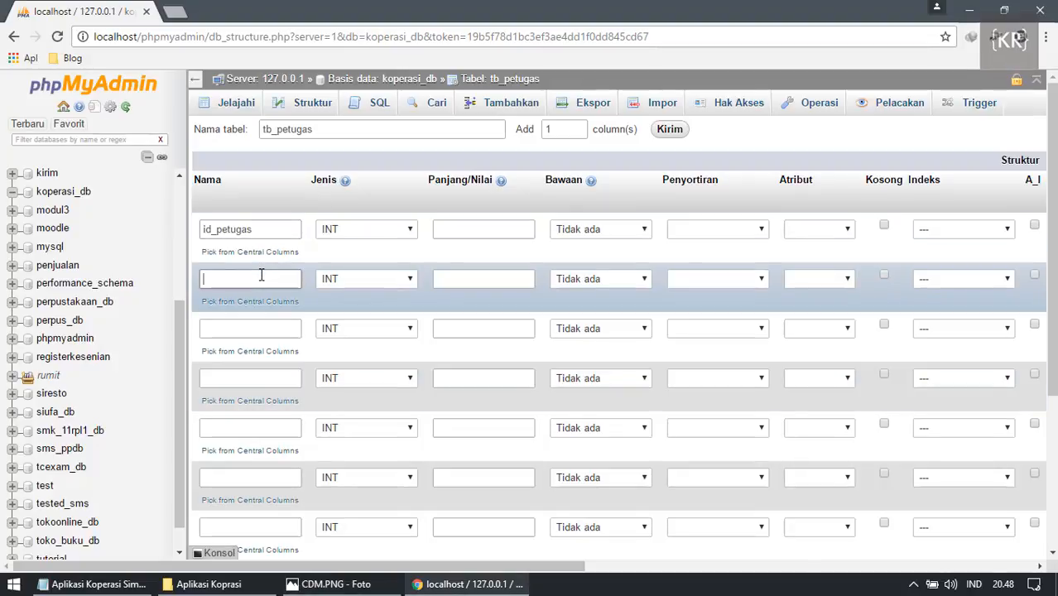
text(nama_petugas)
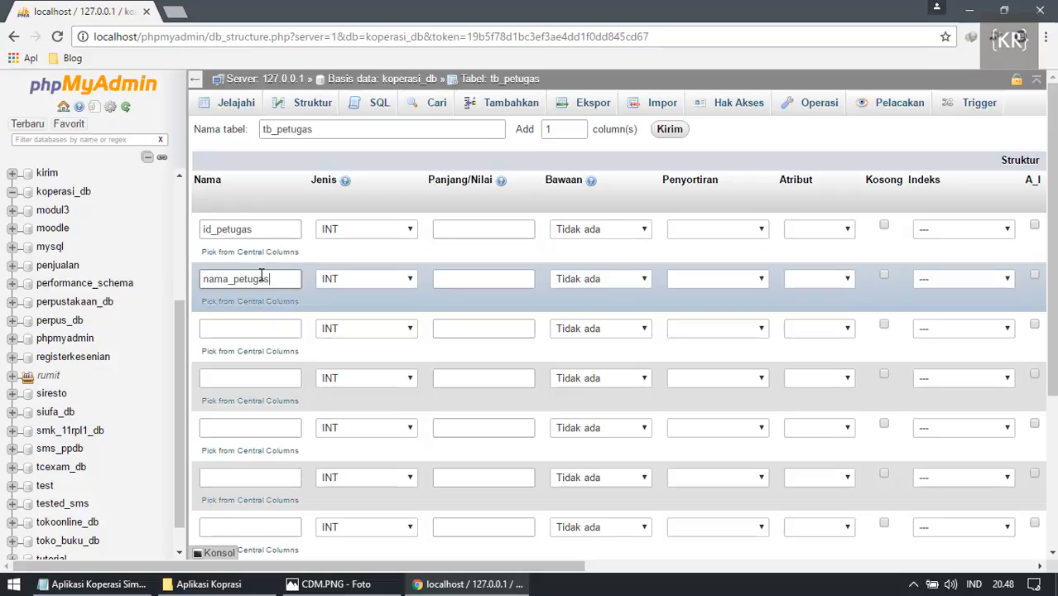
Name the third and fourth columns alamat_petugas and no_telp_petugas, following the CDM.PNG diagram.
click(335, 584)
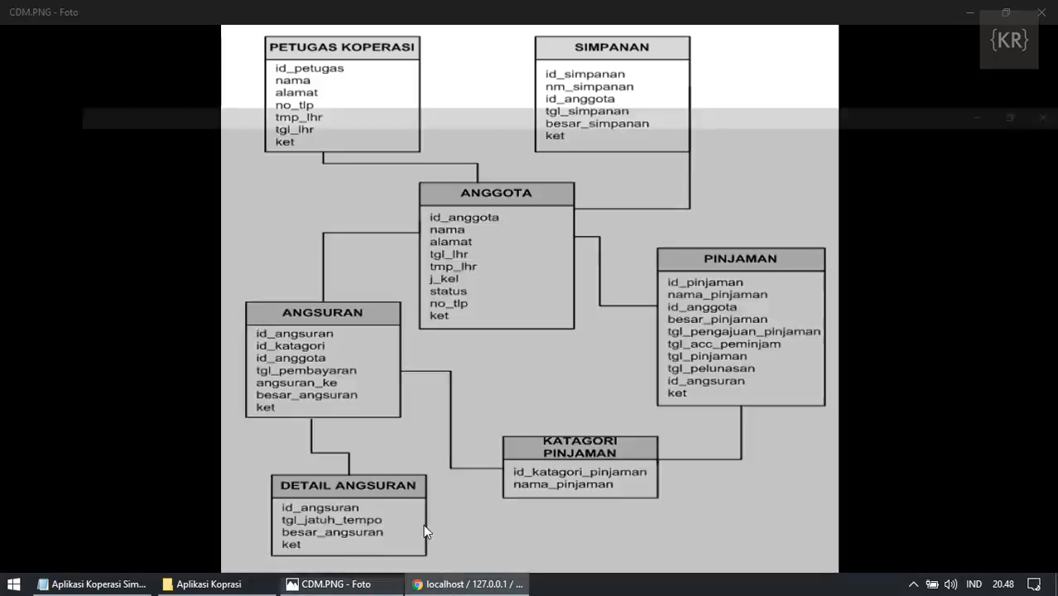
key(alt+Tab)
click(253, 328)
text(alamat_petugas)
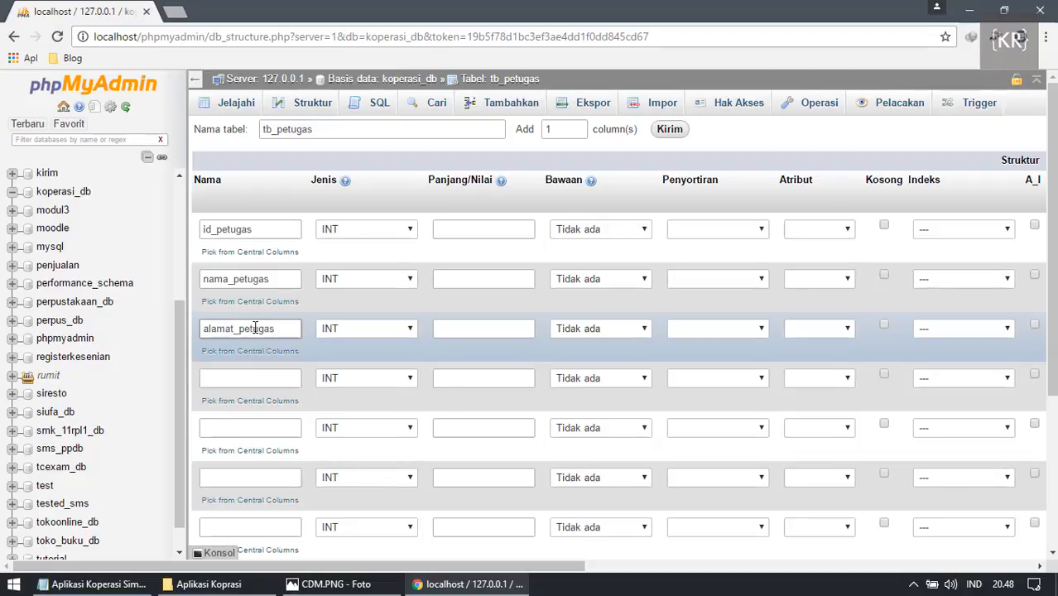
key(alt+Tab)
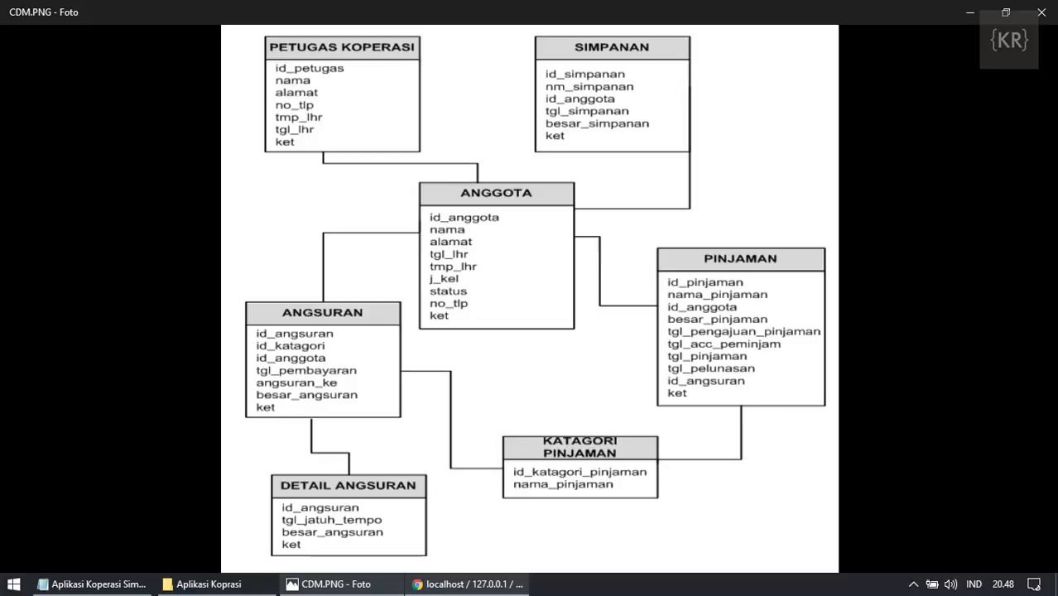
key(alt+Tab)
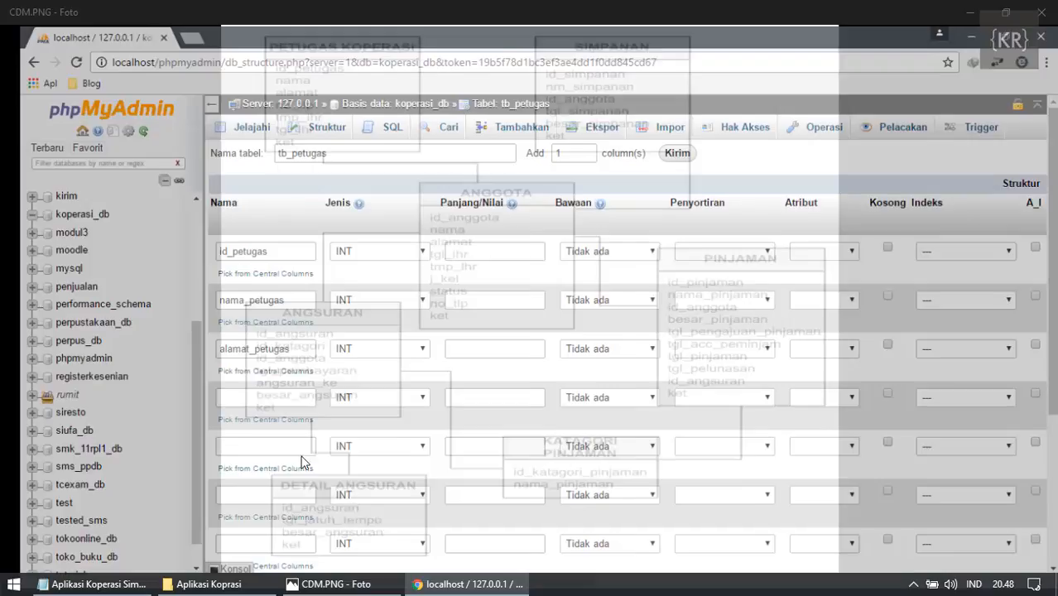
click(231, 378)
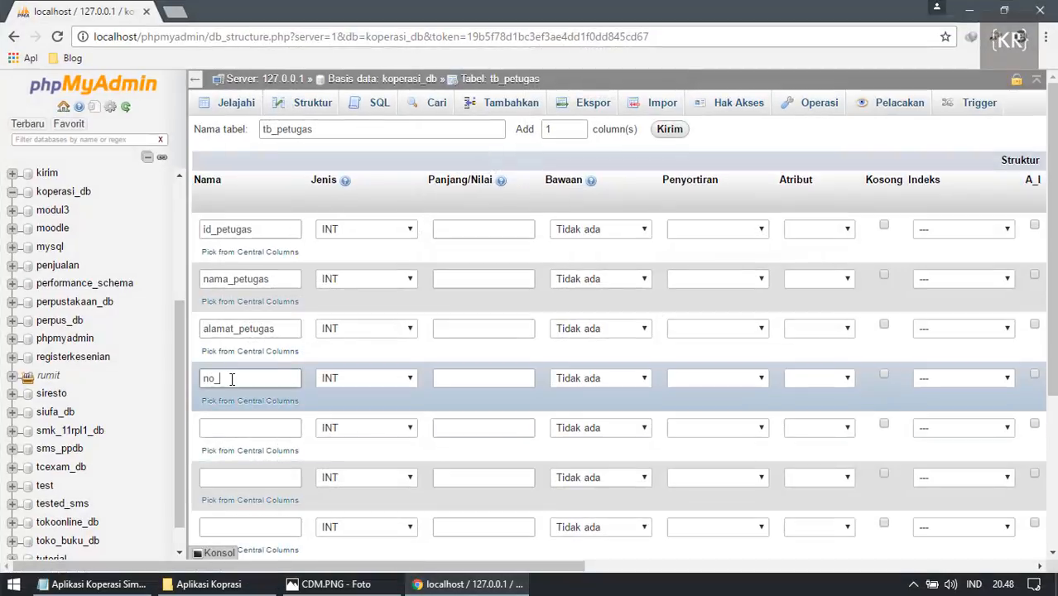
text(no_telp_petugas)
Check the next field in the CDM.PNG diagram and name the fifth column tempat_lahir_petugas.
click(227, 429)
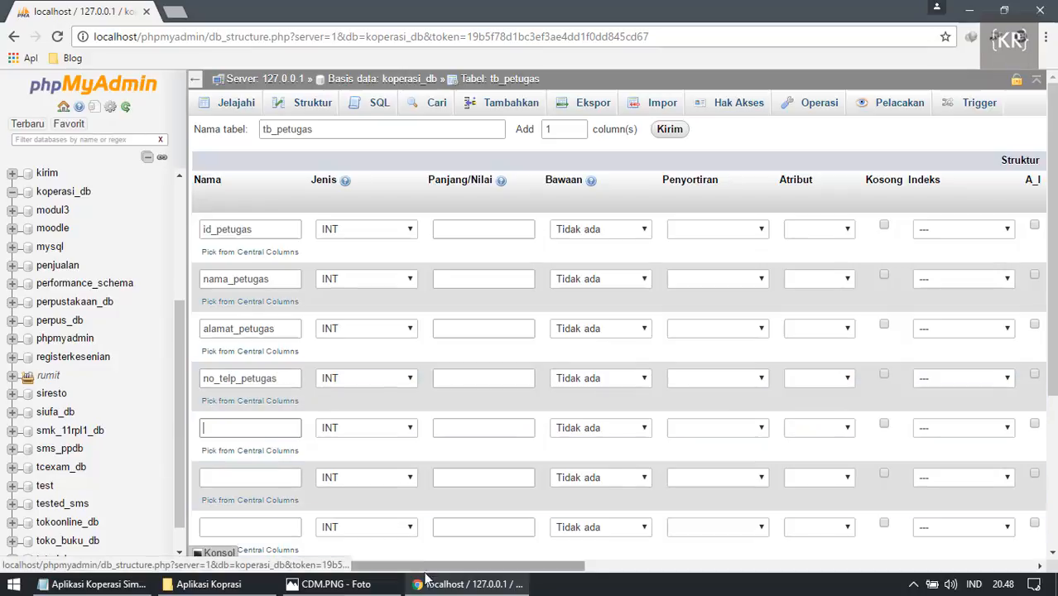
key(alt+Tab)
key(alt+Tab)
key(alt+Tab)
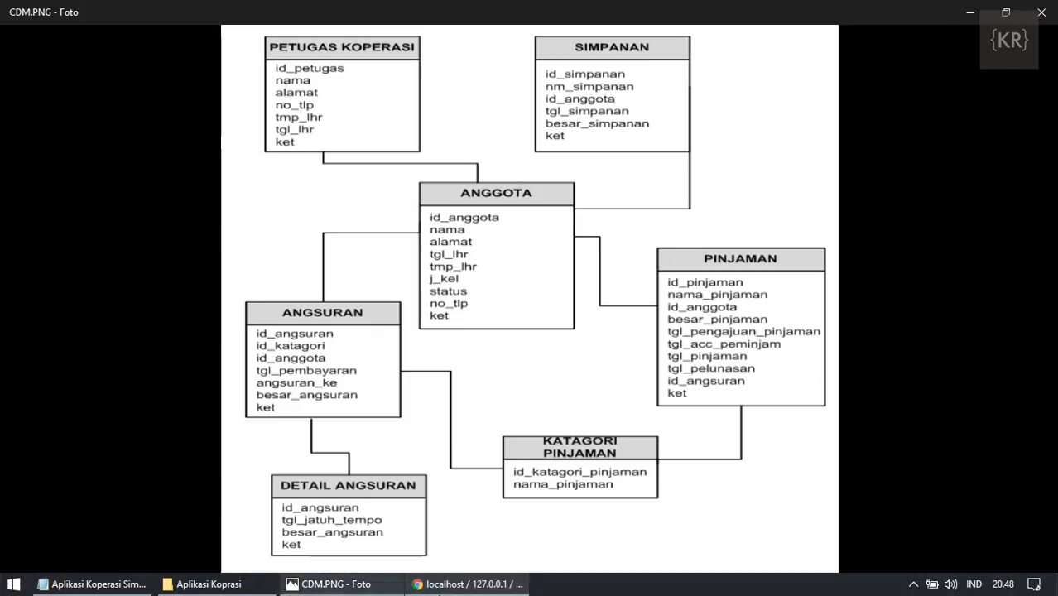
key(alt+Tab)
text(t)
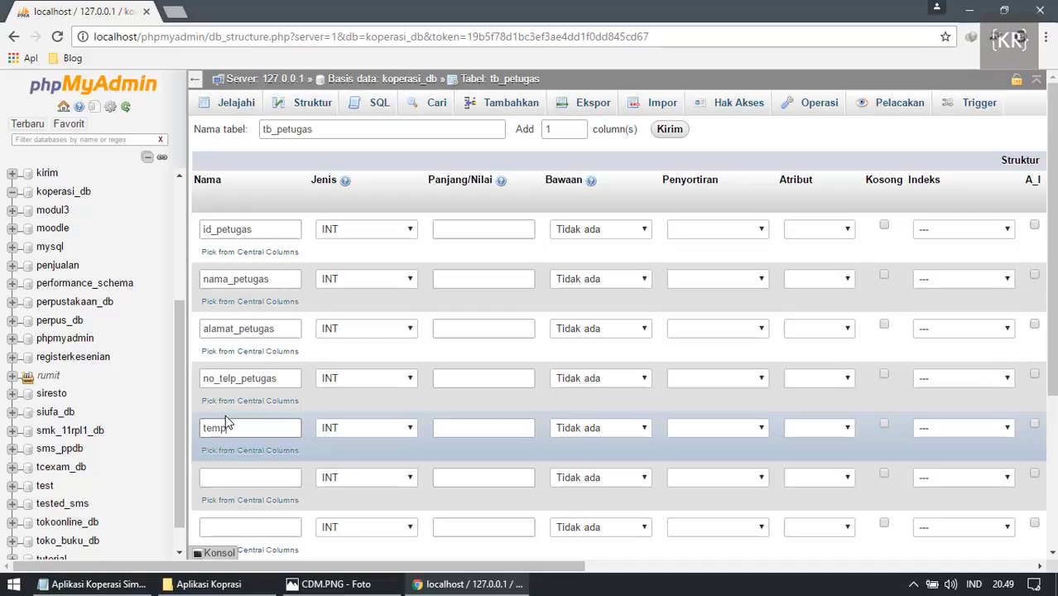
text(empat_lahir_petugas)
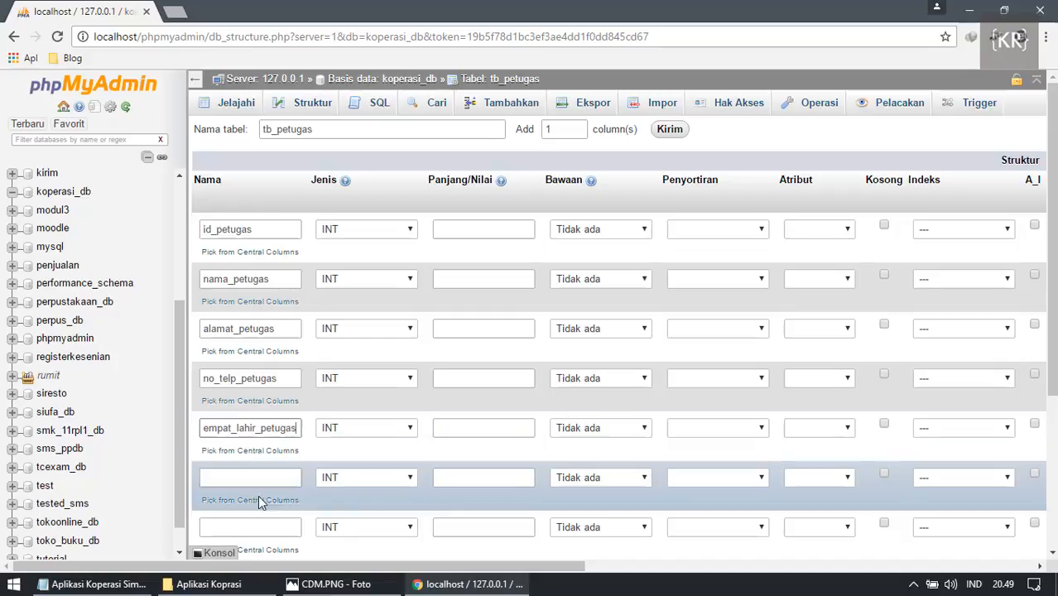
Name the last two columns tgl_lahir_petugas and ket_petugas per the CDM.PNG diagram, and select the first column's name.
click(363, 585)
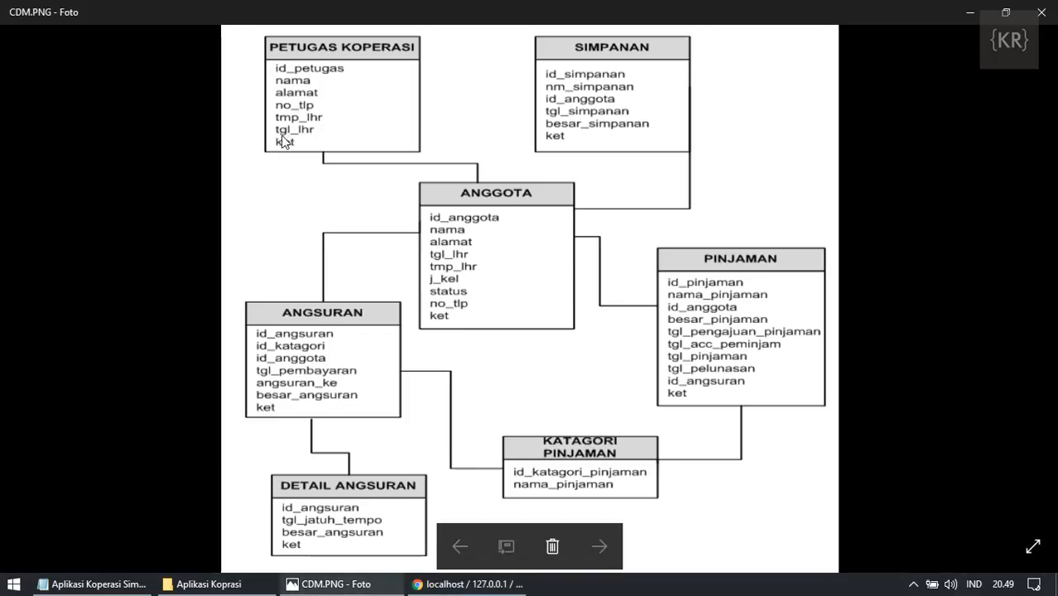
click(468, 584)
click(261, 477)
text(t)
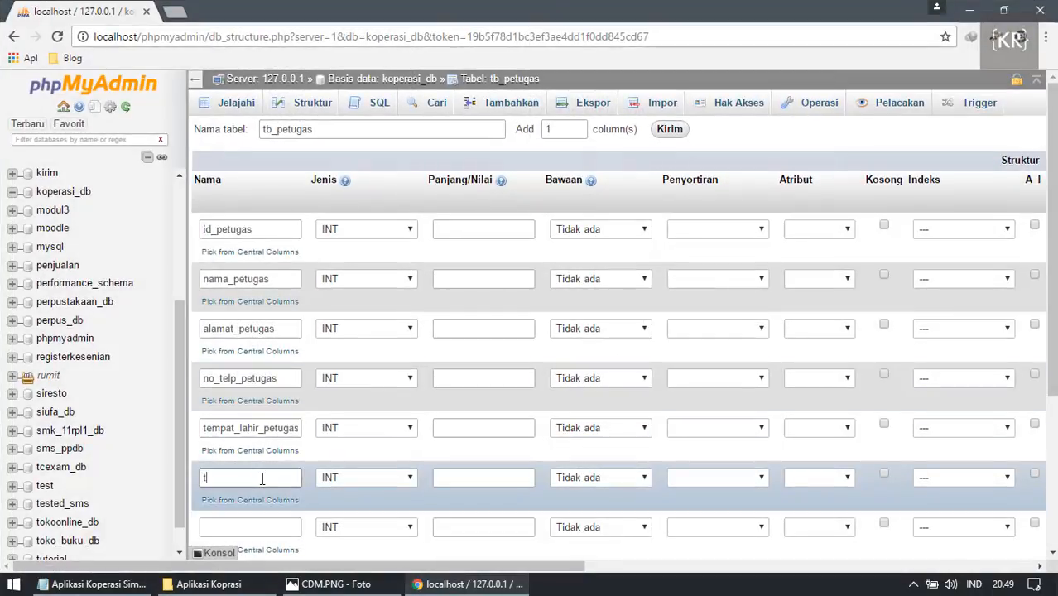
text(gl_lahir_petugas)
scroll(252, 476, down, 2)
click(254, 372)
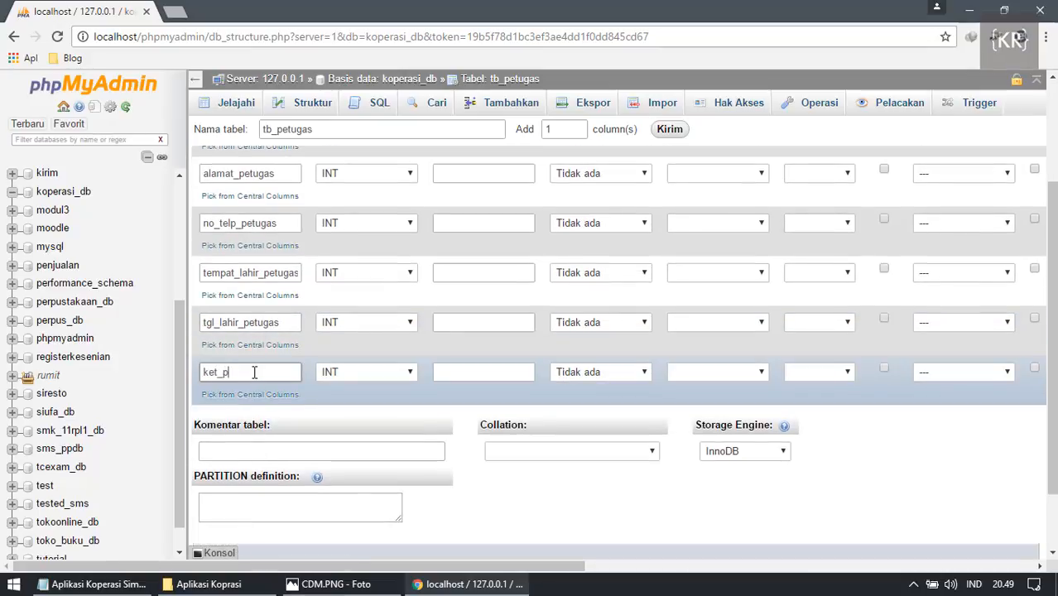
scroll(254, 372, up, 2)
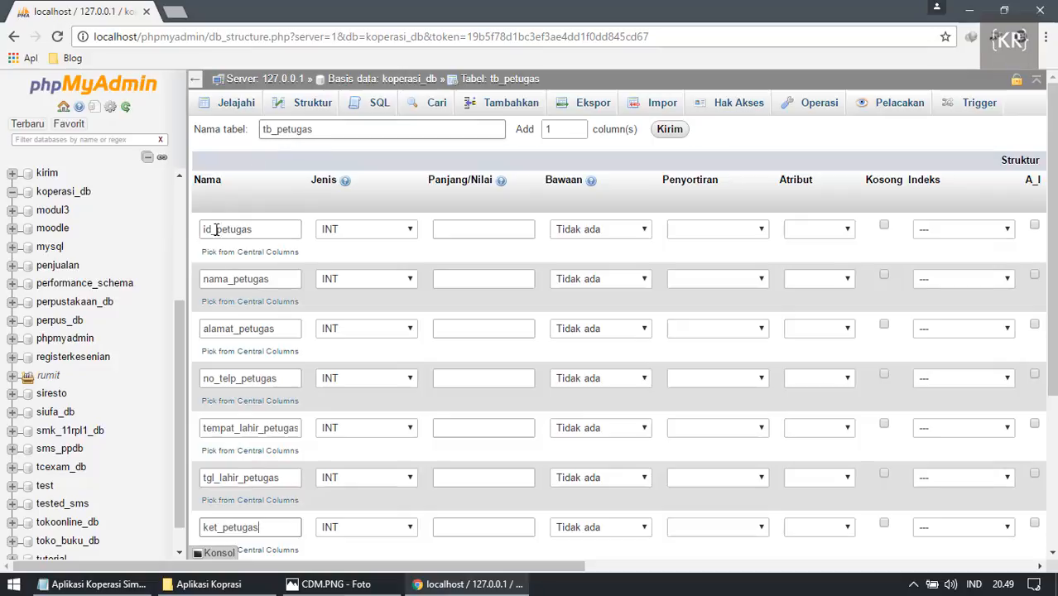
double_click(263, 230)
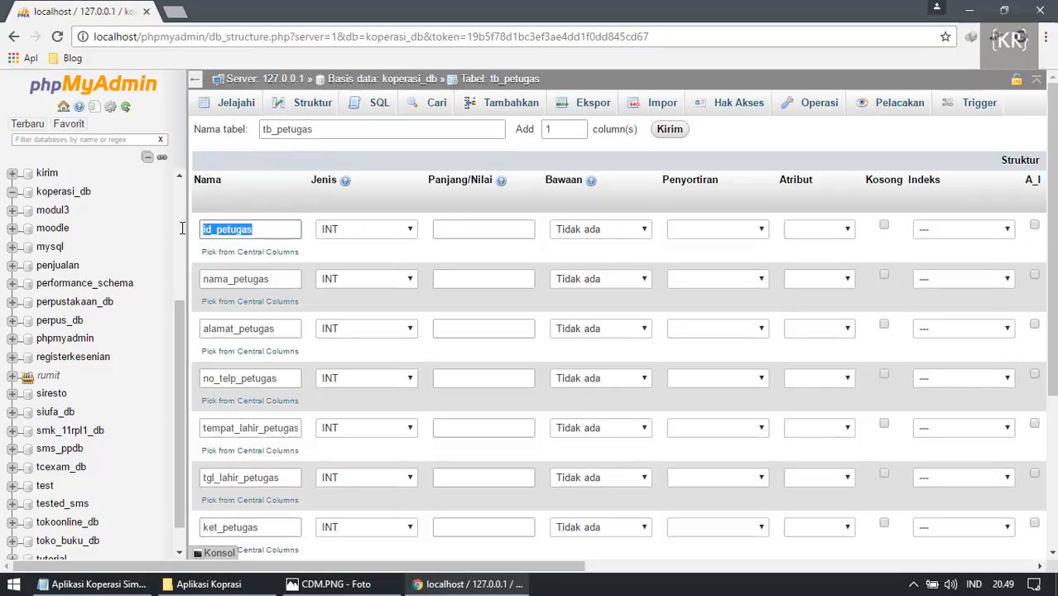
Make id_petugas the primary key of tb_petugas and enable auto-increment for it.
click(268, 228)
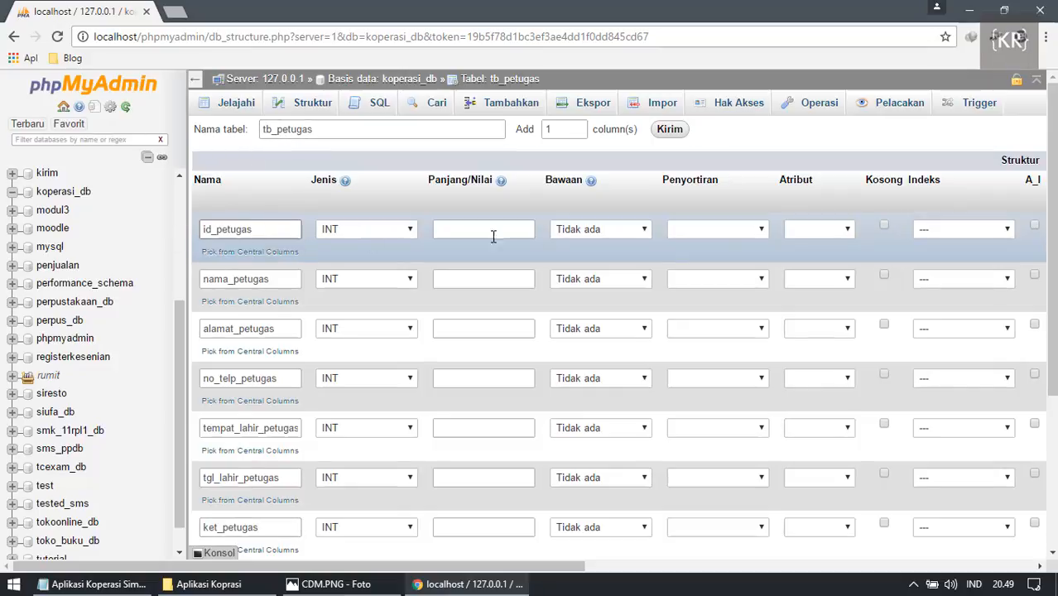
click(961, 230)
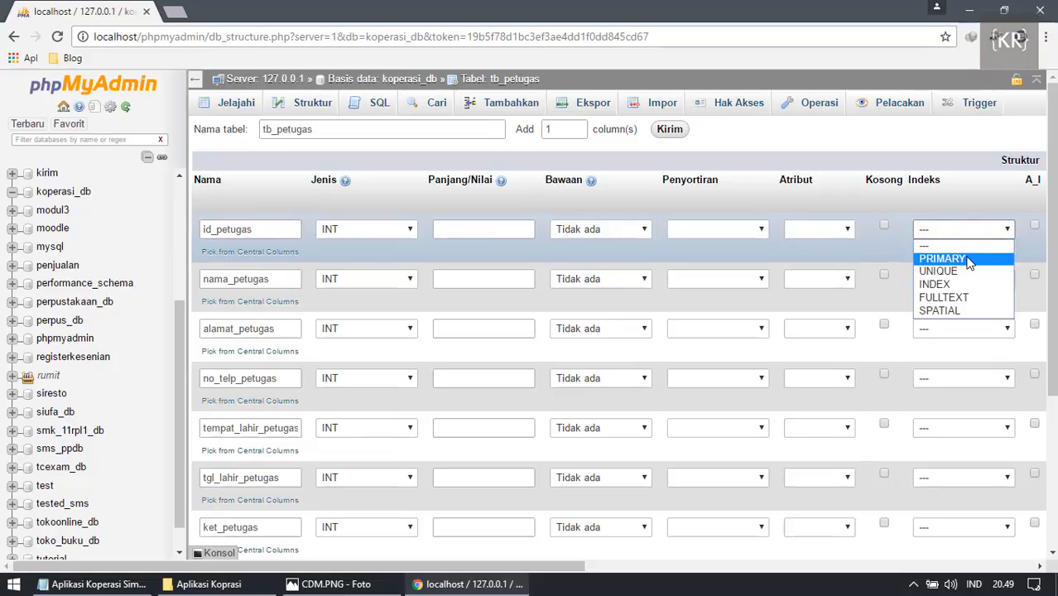
click(969, 261)
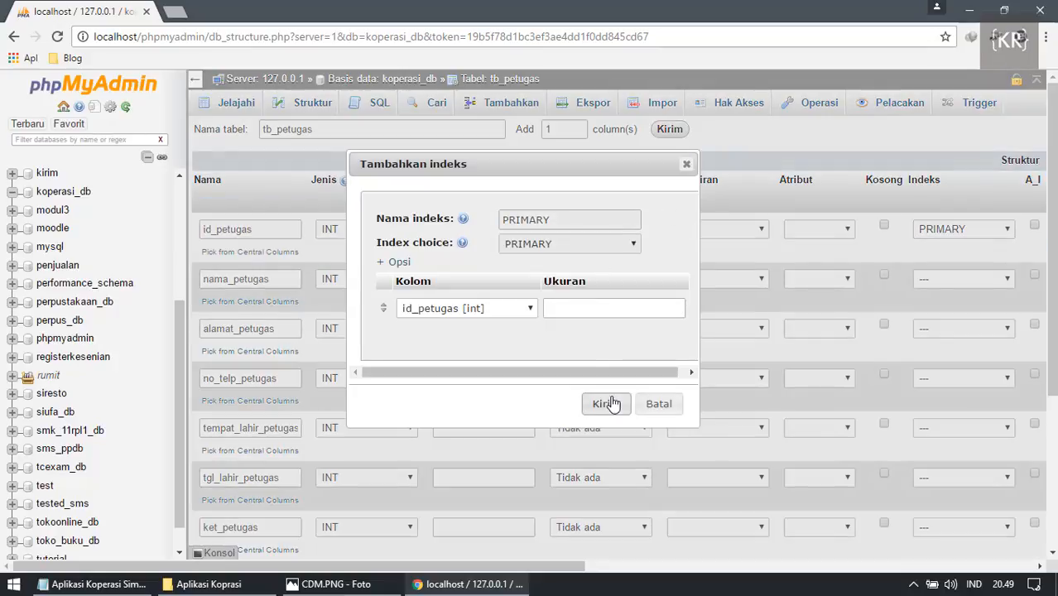
click(611, 405)
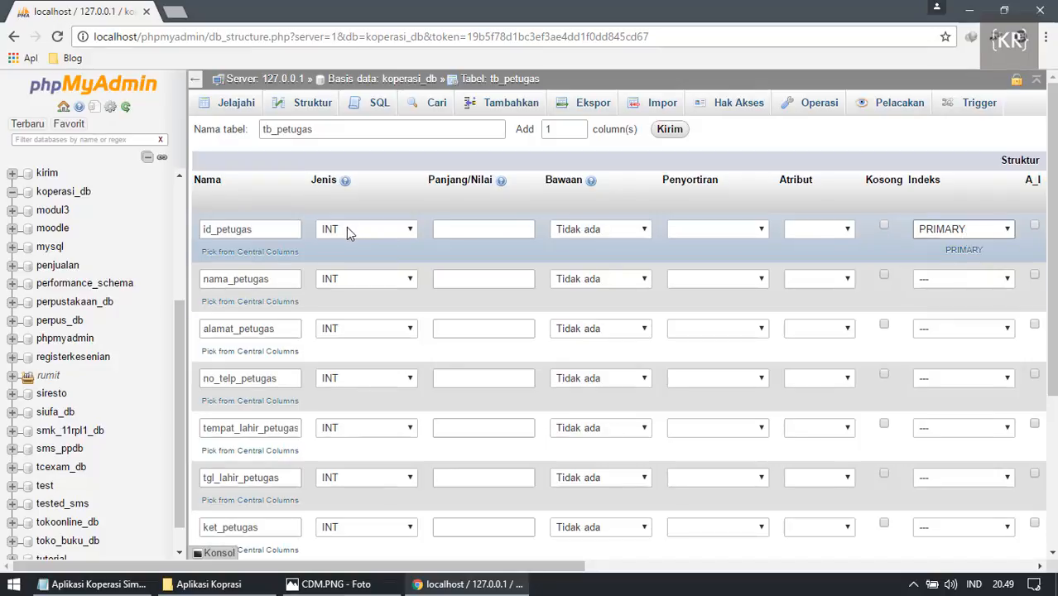
click(488, 231)
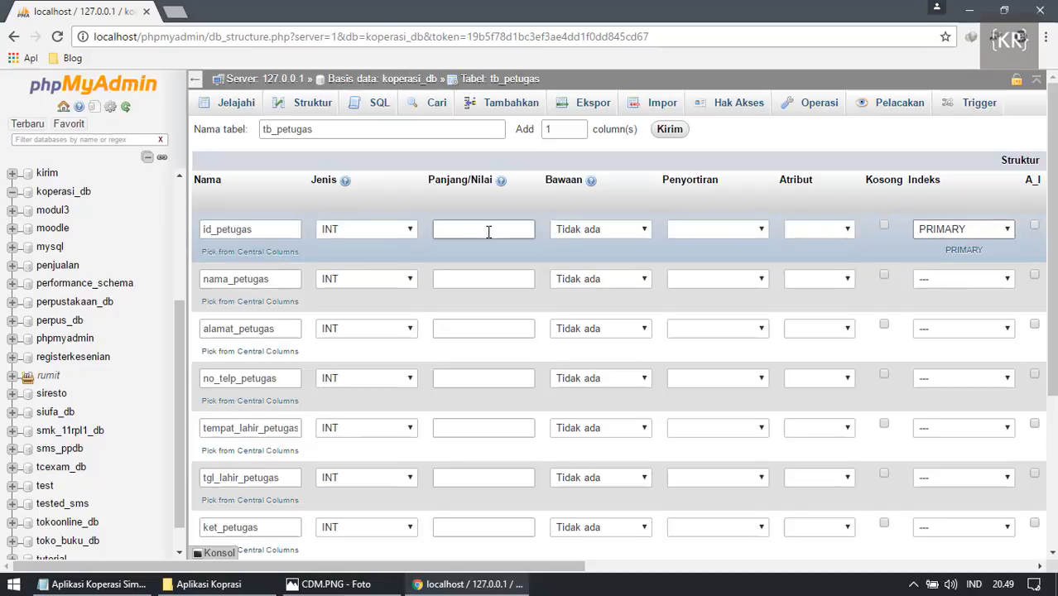
click(488, 232)
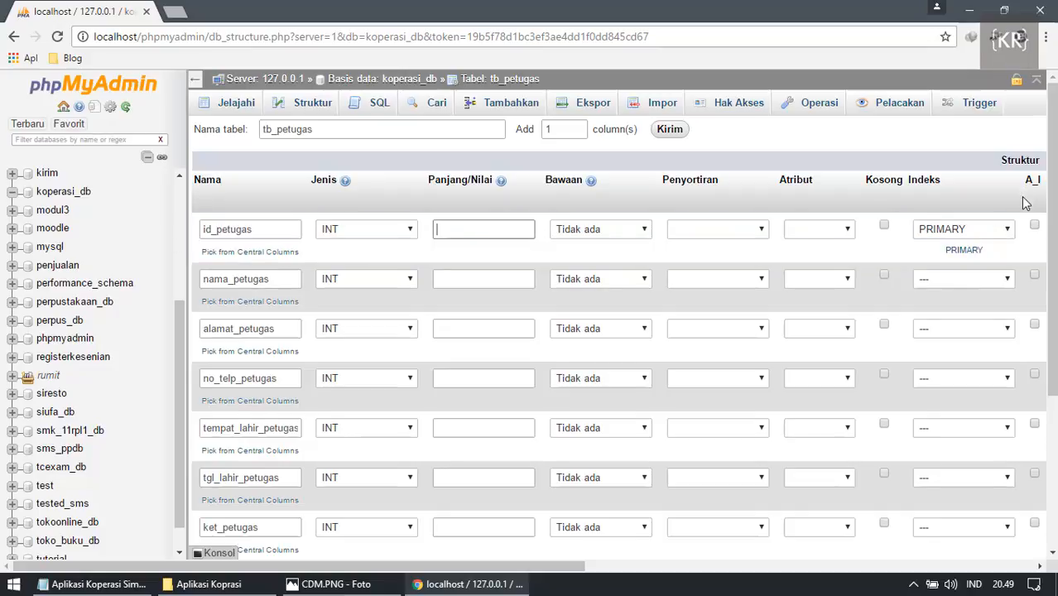
click(1036, 227)
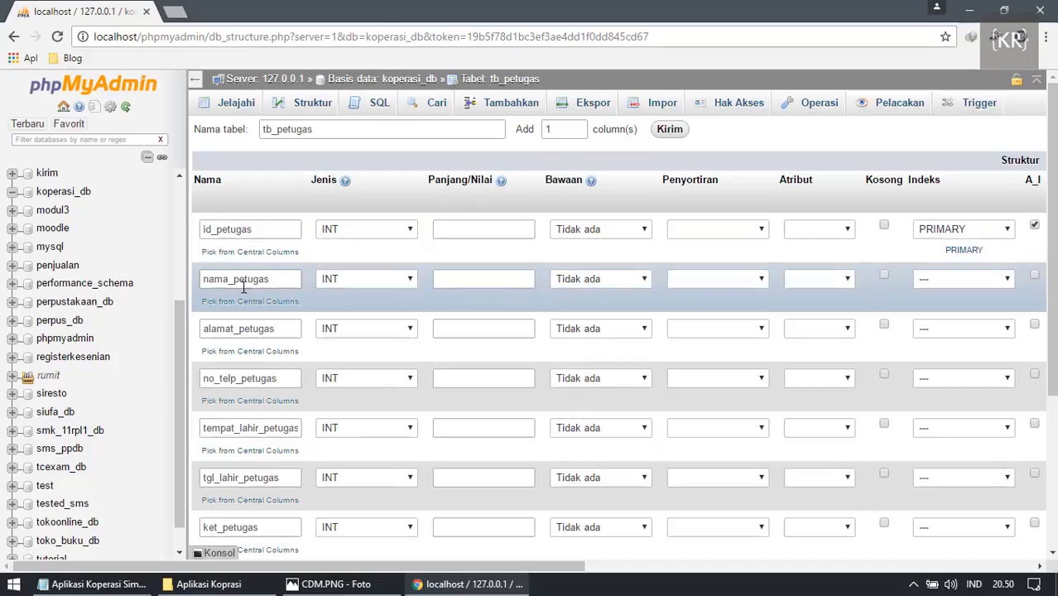
Set the data types of nama_petugas to VARCHAR, alamat_petugas to TEXT and no_telp_petugas to VARCHAR.
click(361, 278)
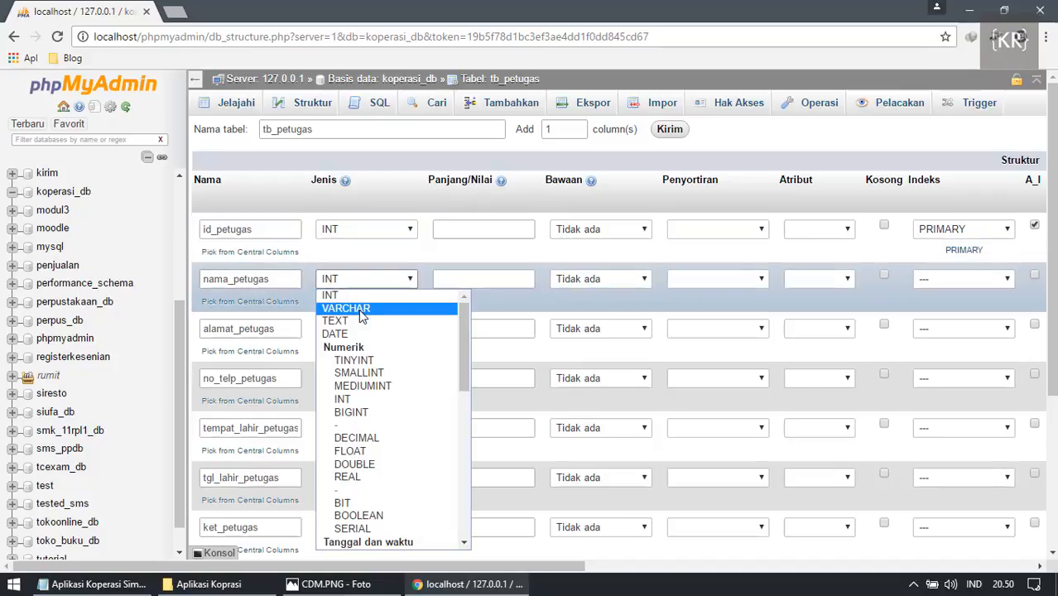
click(358, 309)
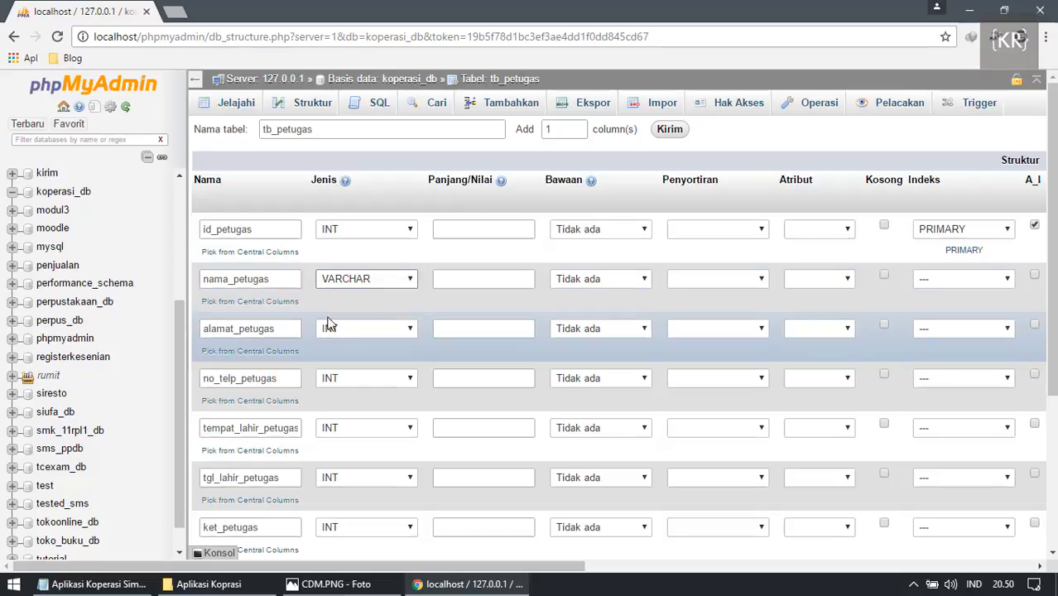
click(354, 330)
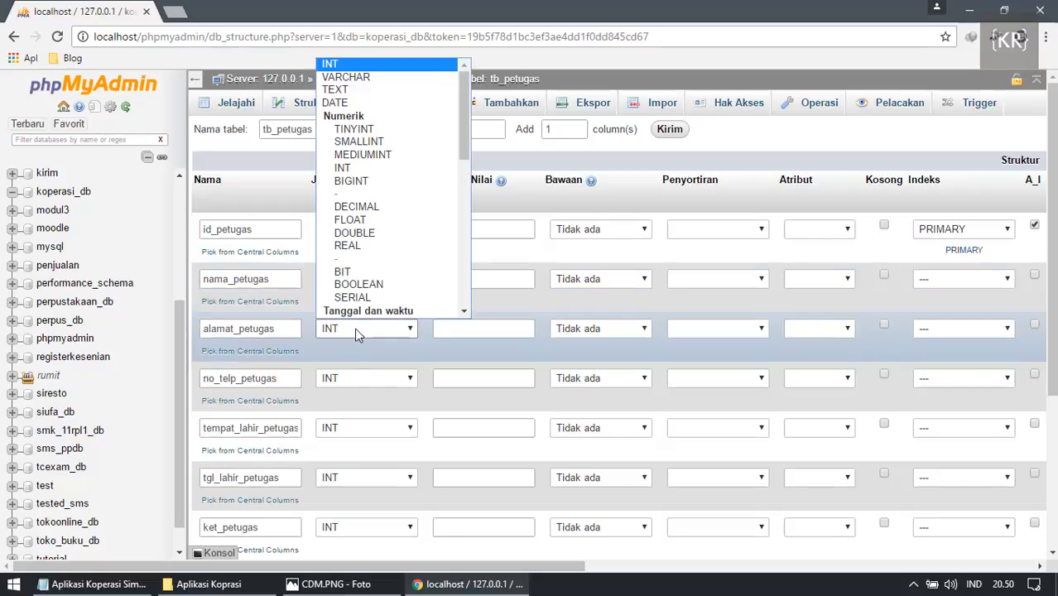
click(358, 90)
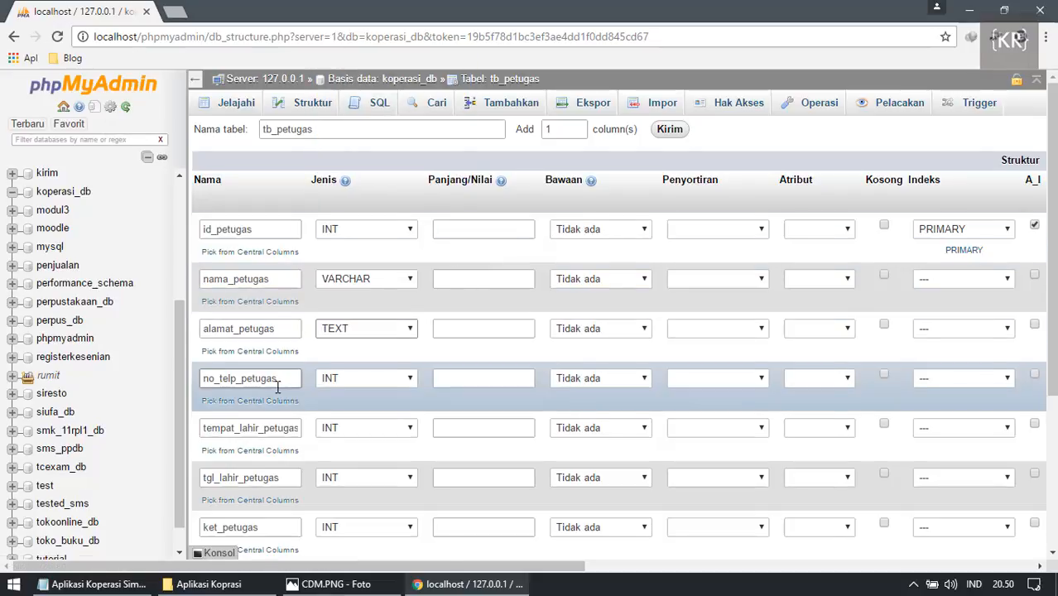
scroll(280, 364, down, 1)
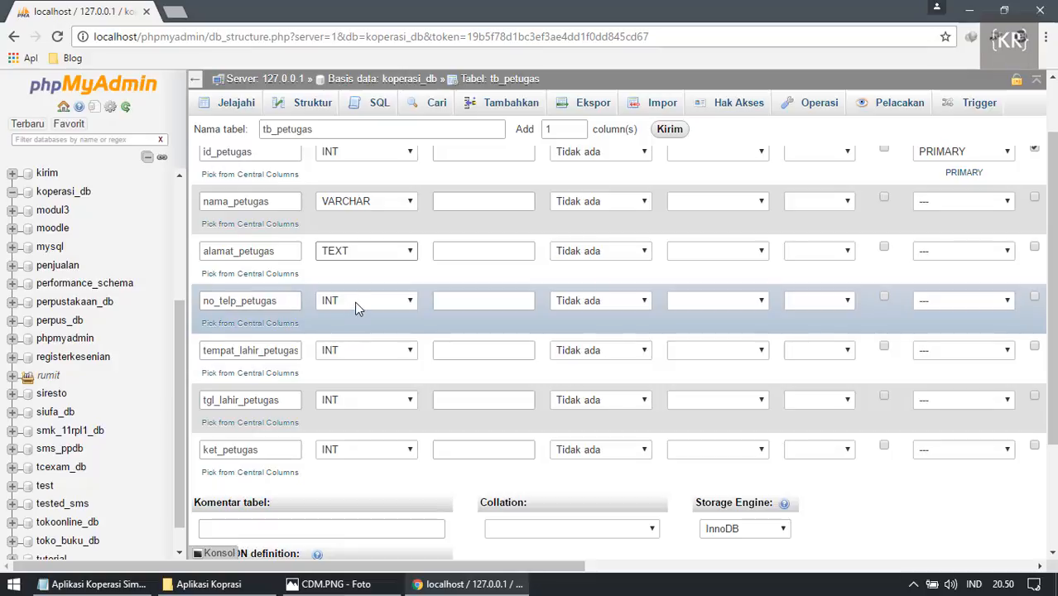
click(354, 301)
click(355, 330)
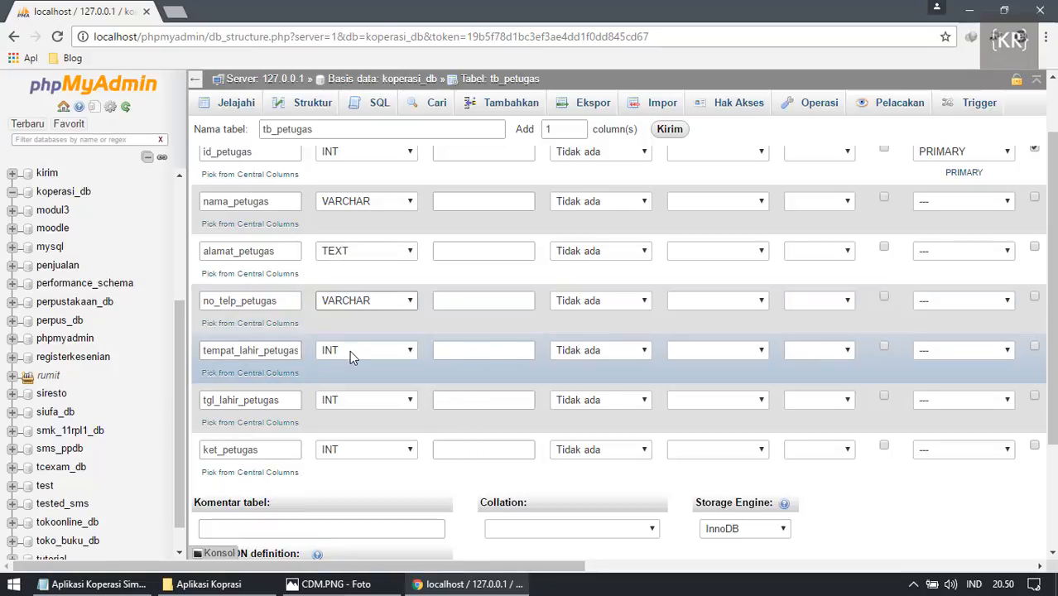
Set the data types of tempat_lahir_petugas to VARCHAR, tgl_lahir_petugas to DATE and ket_petugas to TEXT.
click(350, 350)
click(335, 101)
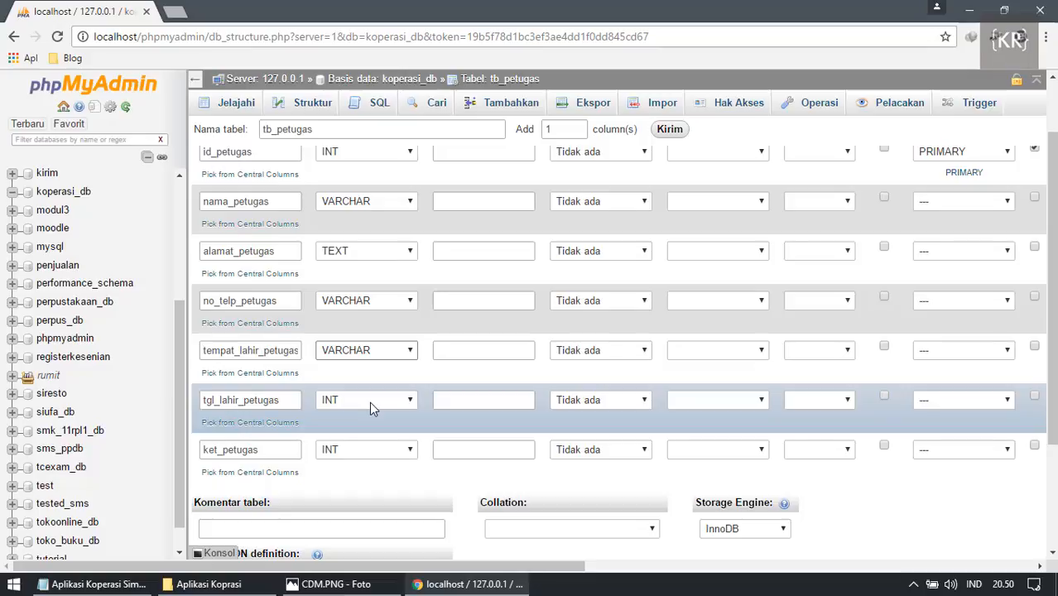
click(369, 402)
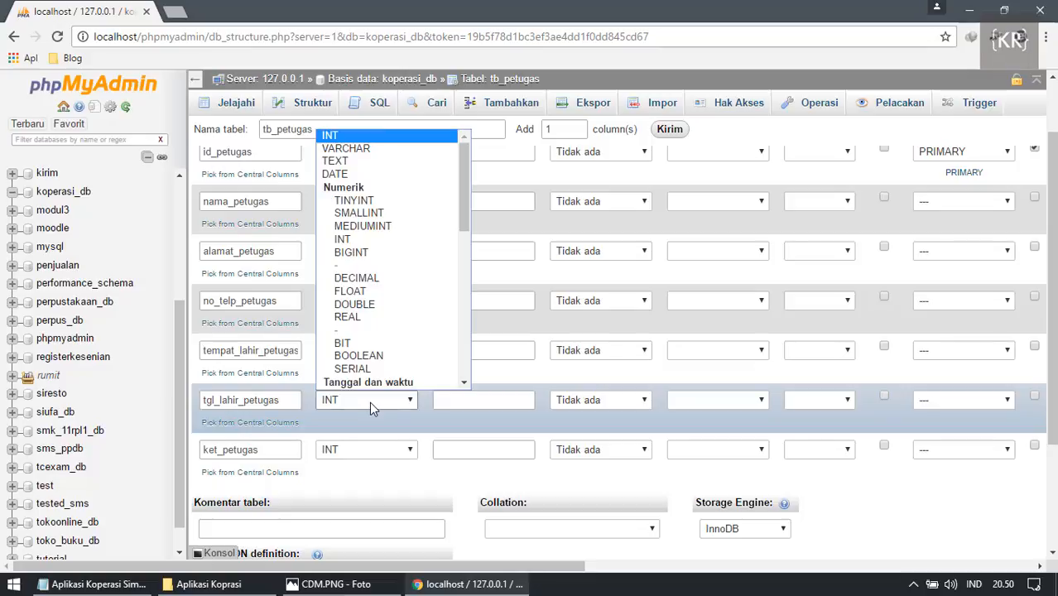
click(384, 175)
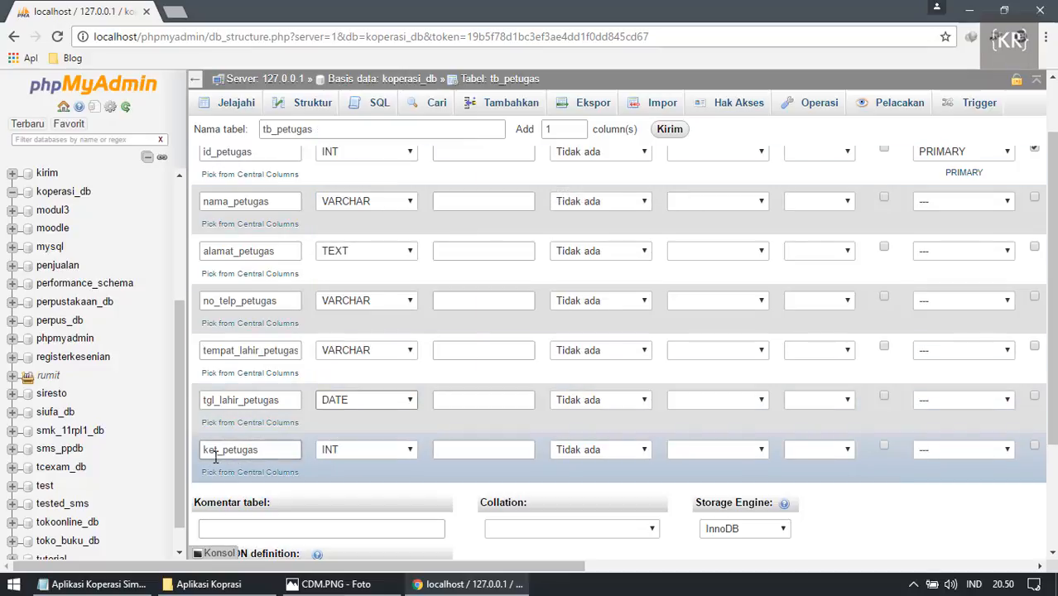
click(378, 452)
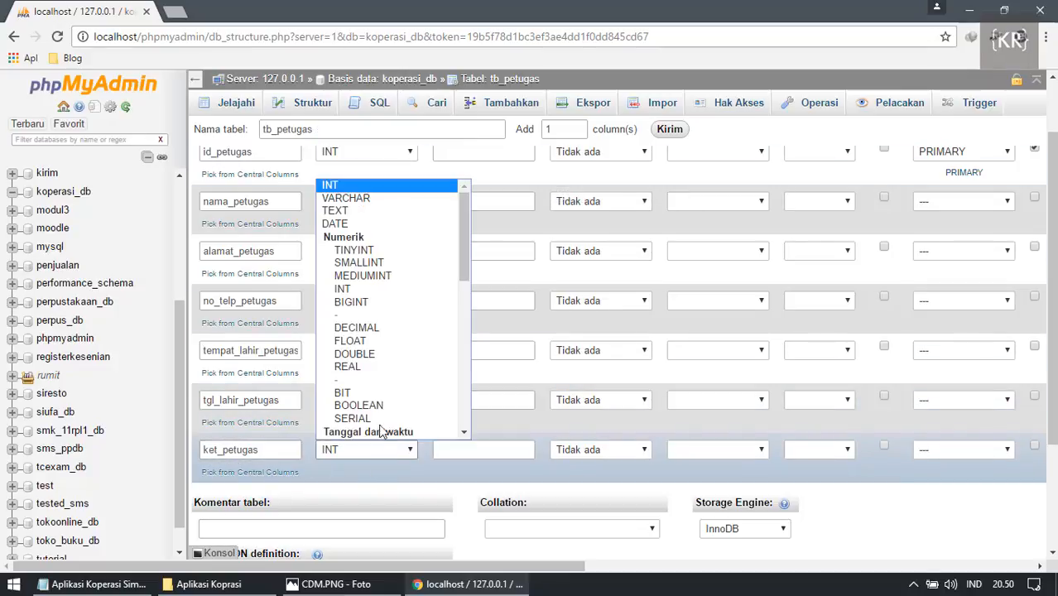
click(344, 219)
Set the column lengths to 100 for nama_petugas, 14 for no_telp_petugas and 100 for tempat_lahir_petugas.
scroll(425, 349, up, 1)
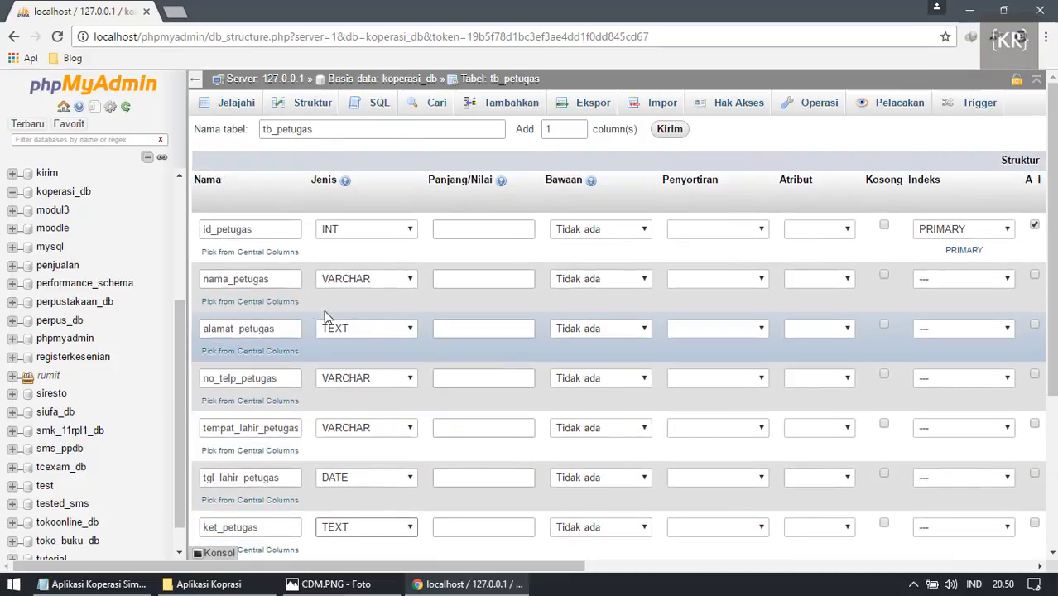
click(458, 280)
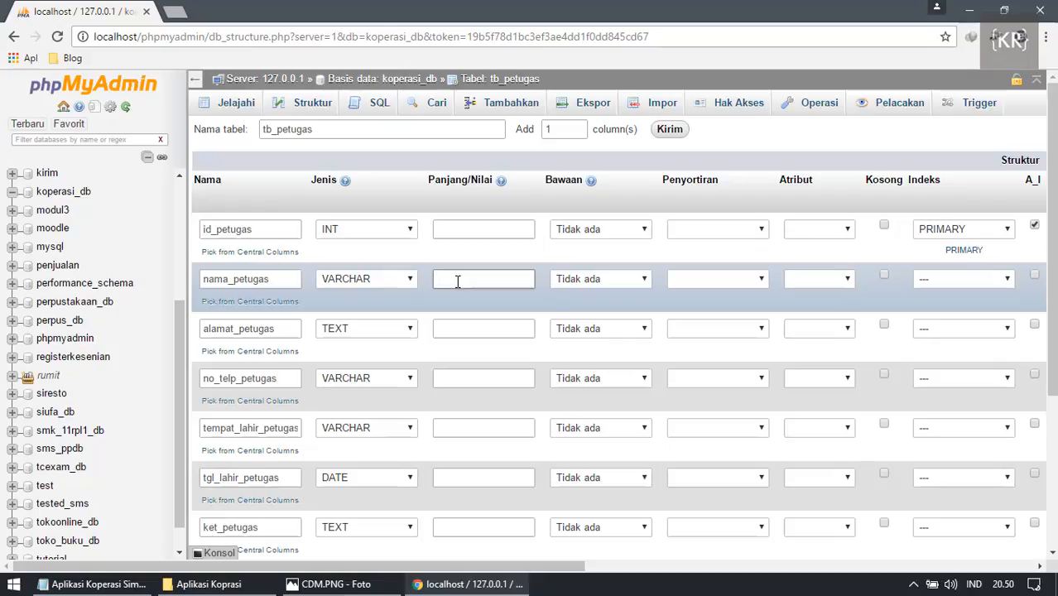
click(465, 379)
text(1)
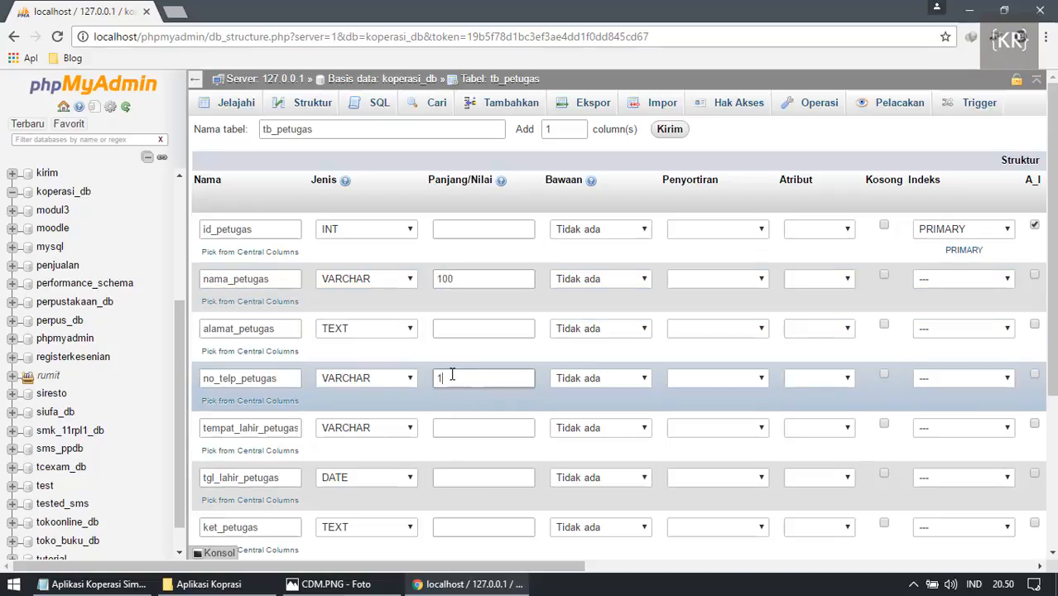
text(4)
scroll(453, 416, down, 2)
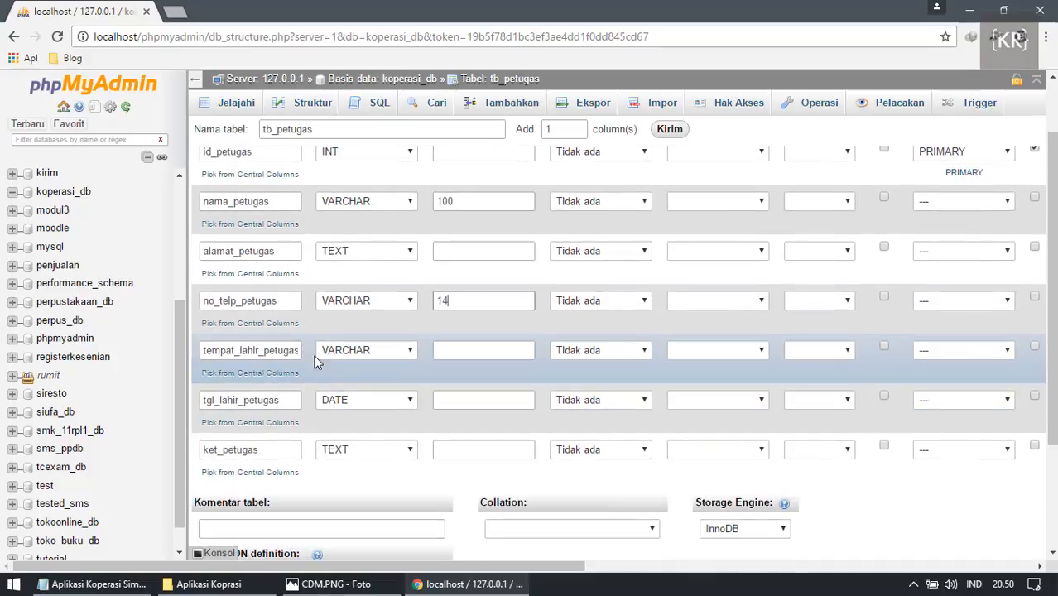
click(467, 353)
click(461, 351)
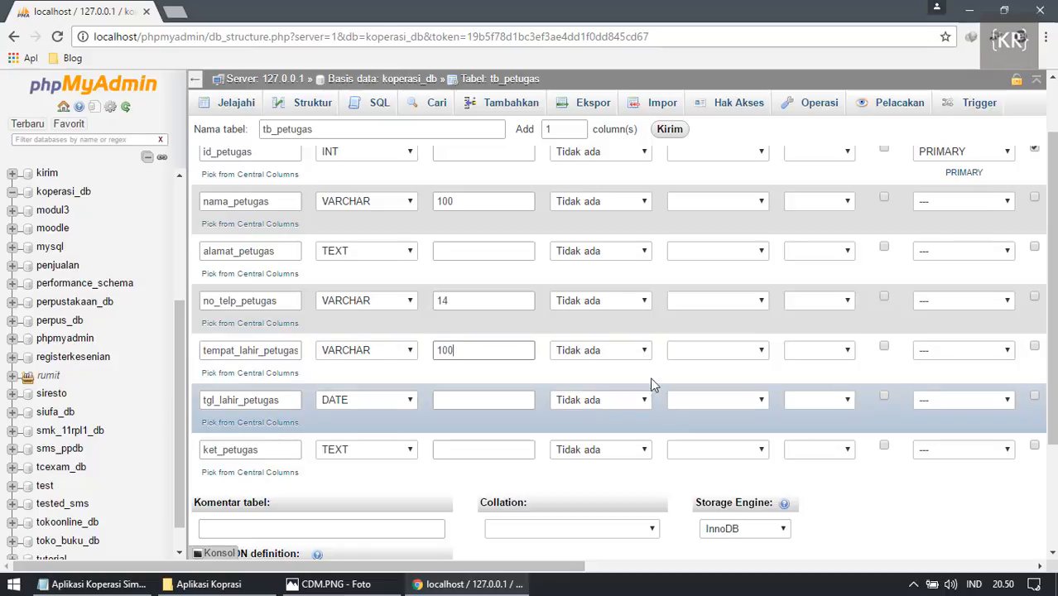
Review the column definitions of tb_petugas and save the table.
scroll(584, 331, up, 1)
scroll(591, 330, down, 3)
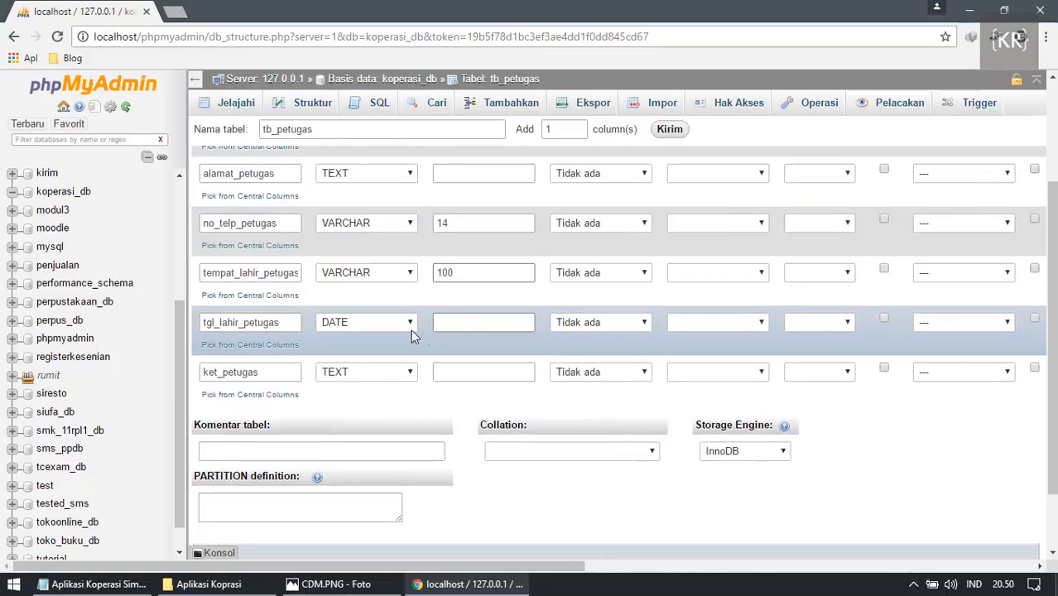
scroll(560, 324, up, 2)
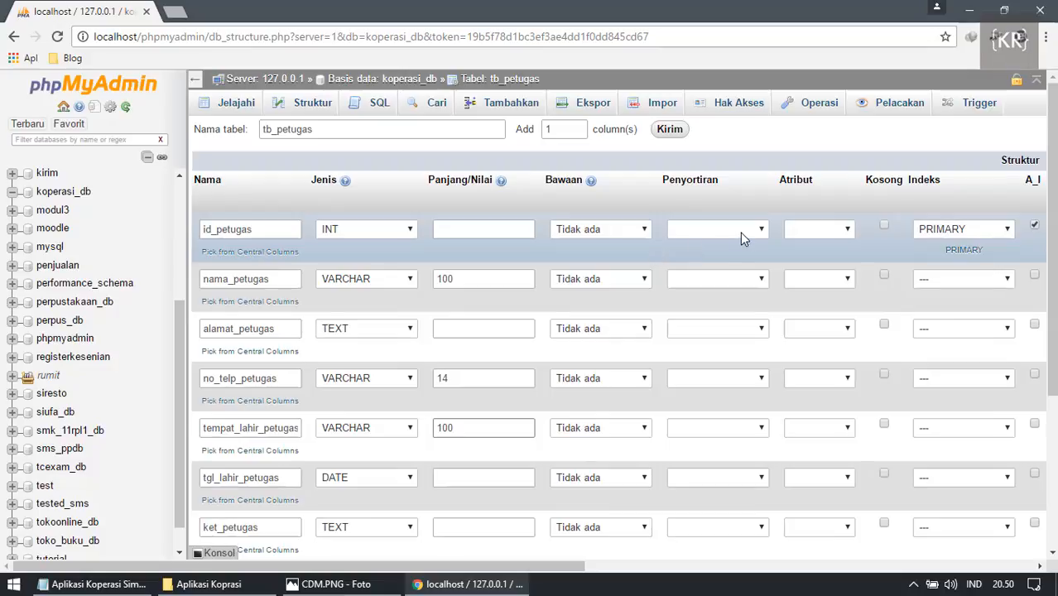
scroll(740, 231, down, 3)
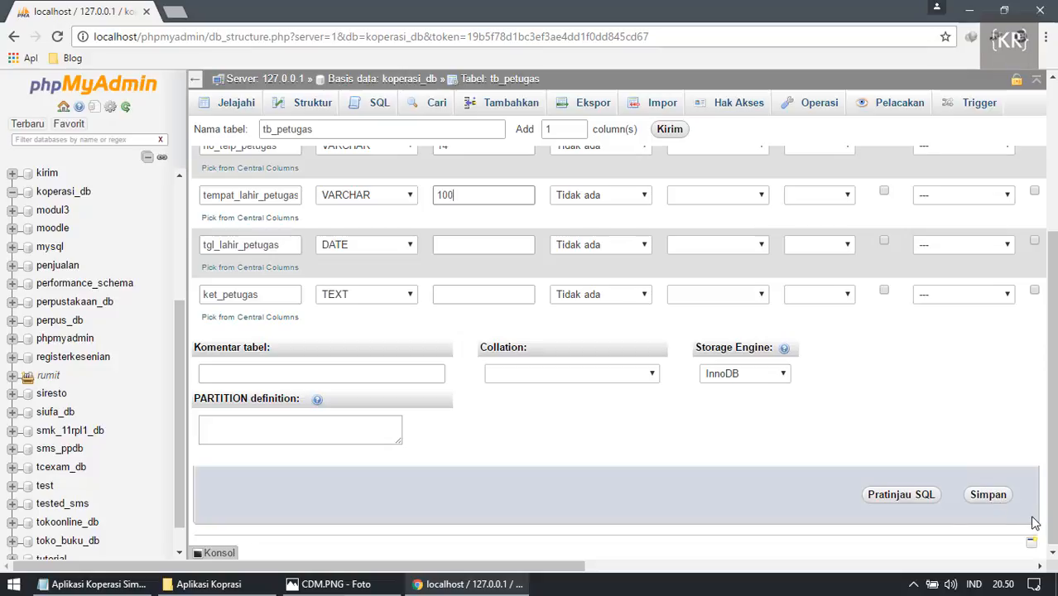
scroll(876, 452, up, 1)
scroll(874, 447, up, 2)
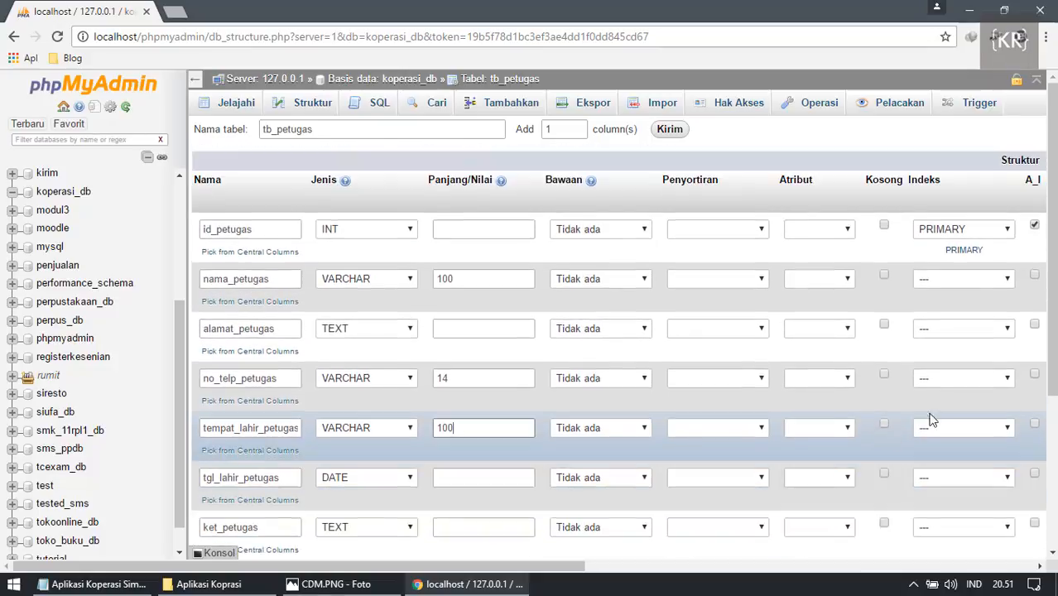
click(278, 231)
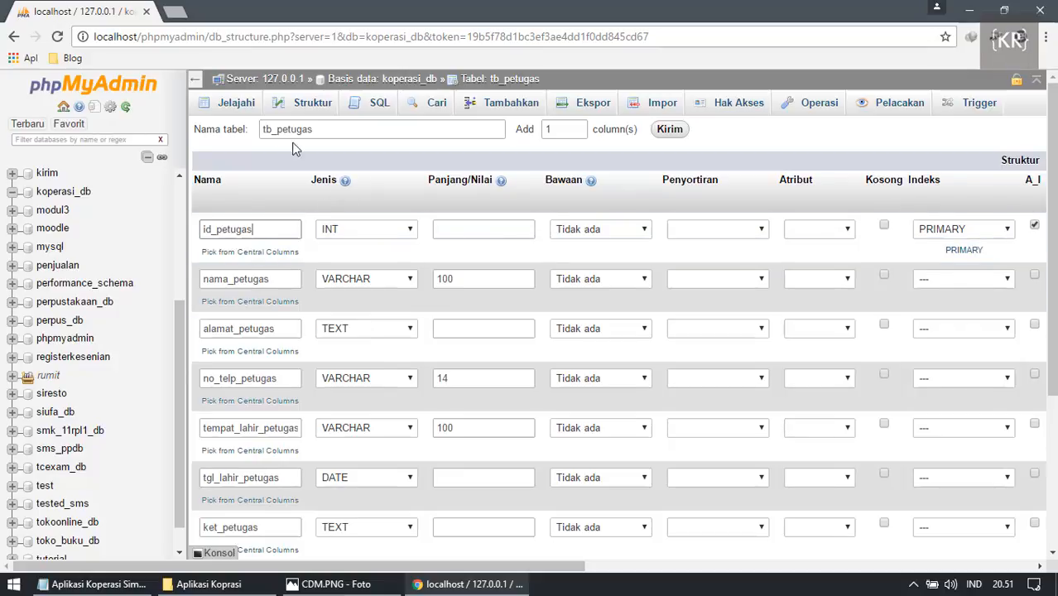
scroll(1046, 375, down, 2)
scroll(1046, 375, down, 1)
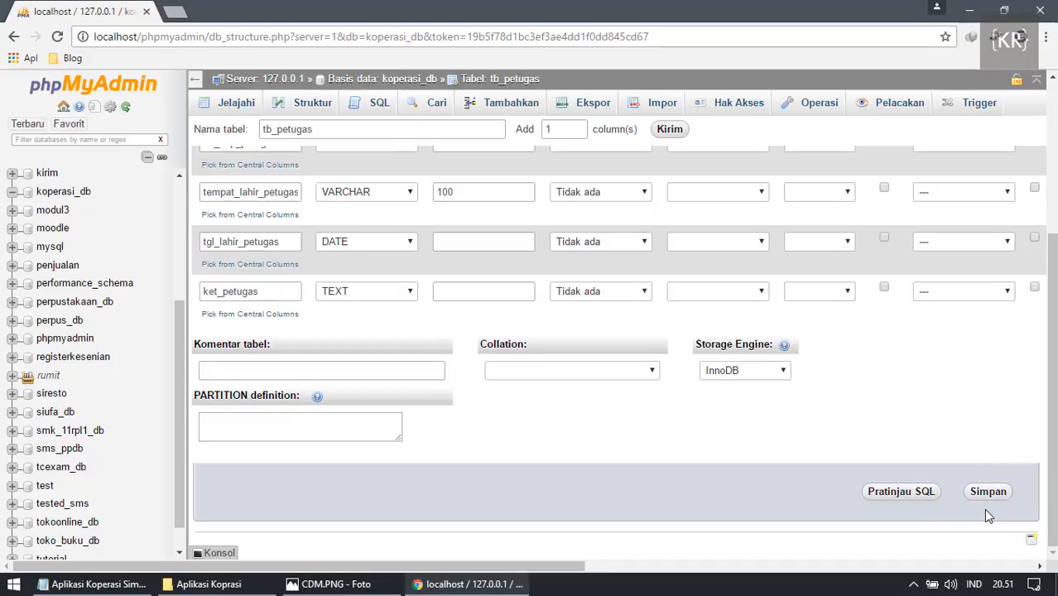
click(992, 495)
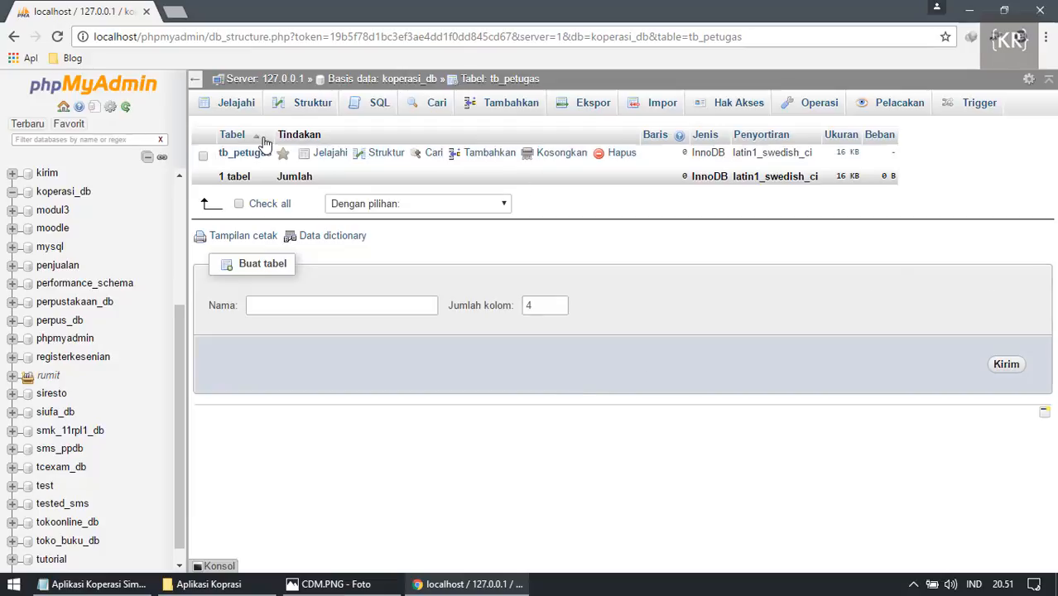
Check the structure and rows of tb_petugas, and return to the table overview of koperasi_db.
click(232, 156)
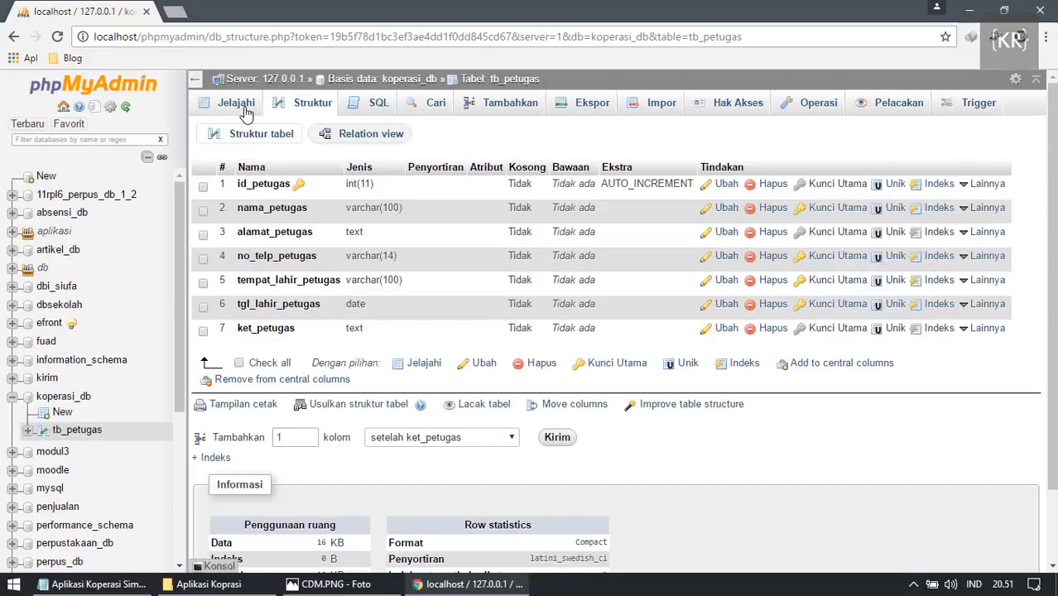
click(269, 130)
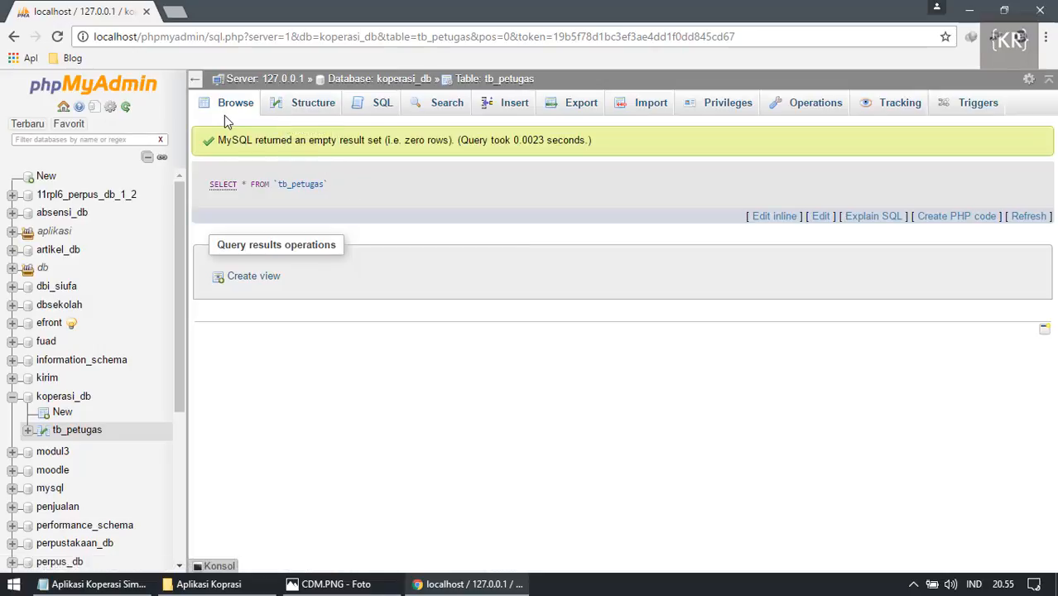
click(66, 397)
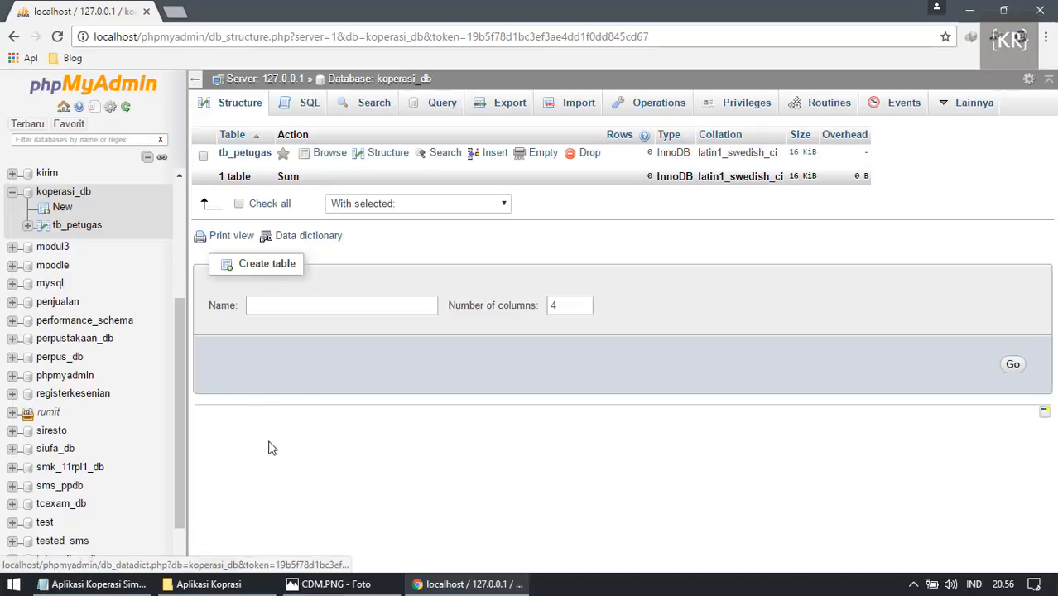
Switch to the Aplikasi Koperasi Simpan Pinjam.txt notes in Notepad and check the tb_user entry listed after tb_petugas.
click(97, 585)
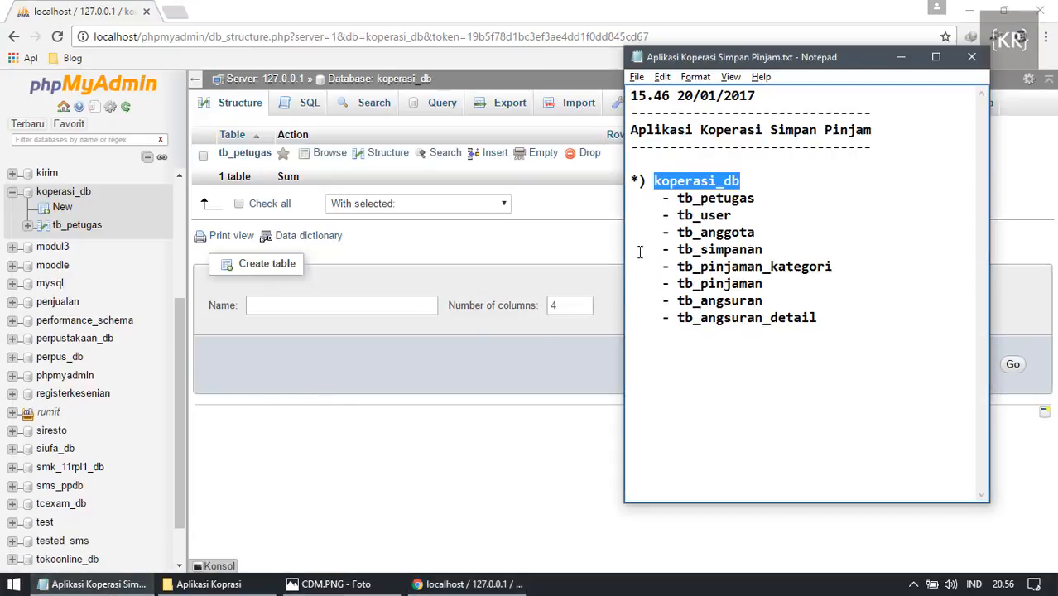
drag(733, 216, 678, 217)
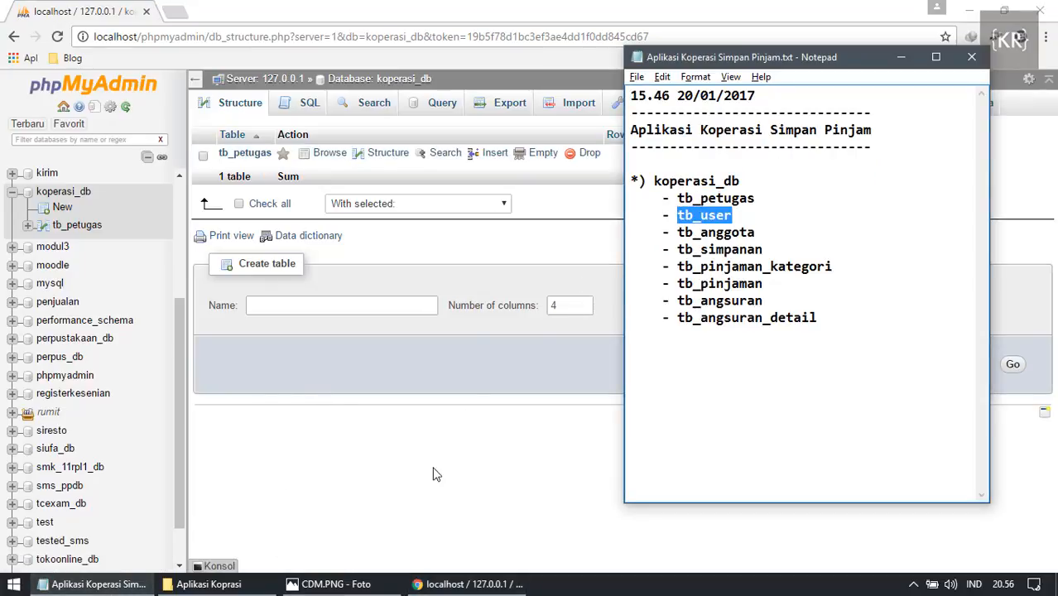
click(742, 216)
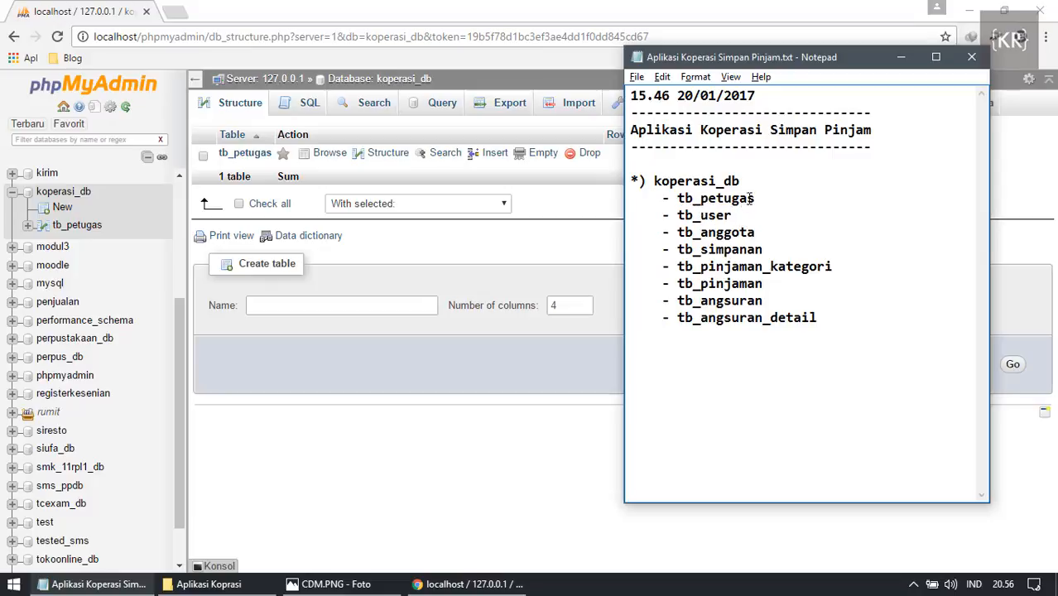
Pick out tb_user in the notes, switch to phpMyAdmin and start a four-column table named tb_user in koperasi_db.
drag(761, 198, 753, 220)
click(685, 214)
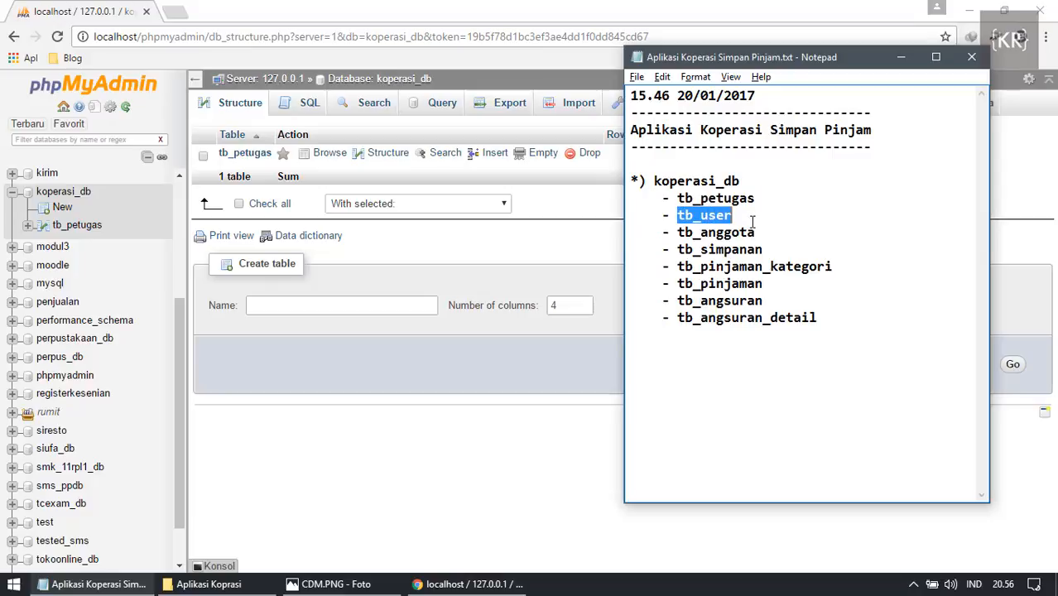
click(374, 302)
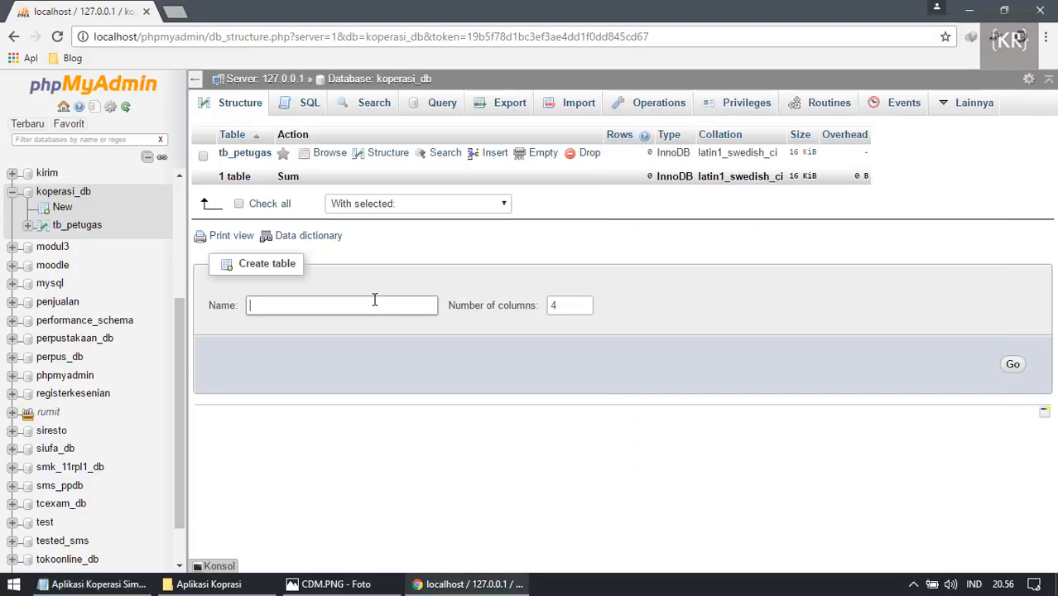
text(tb)
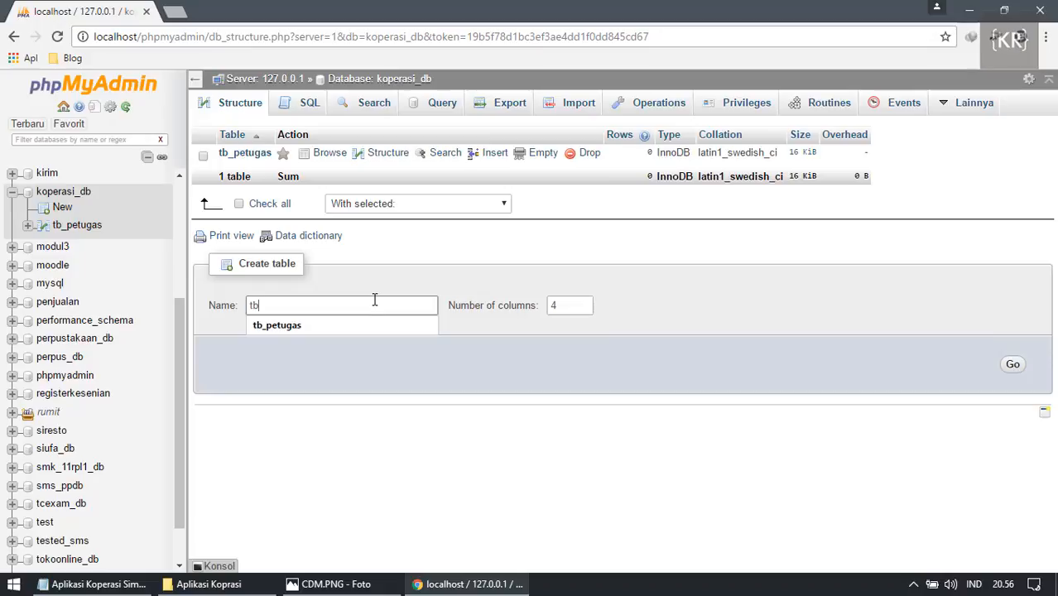
text(_user)
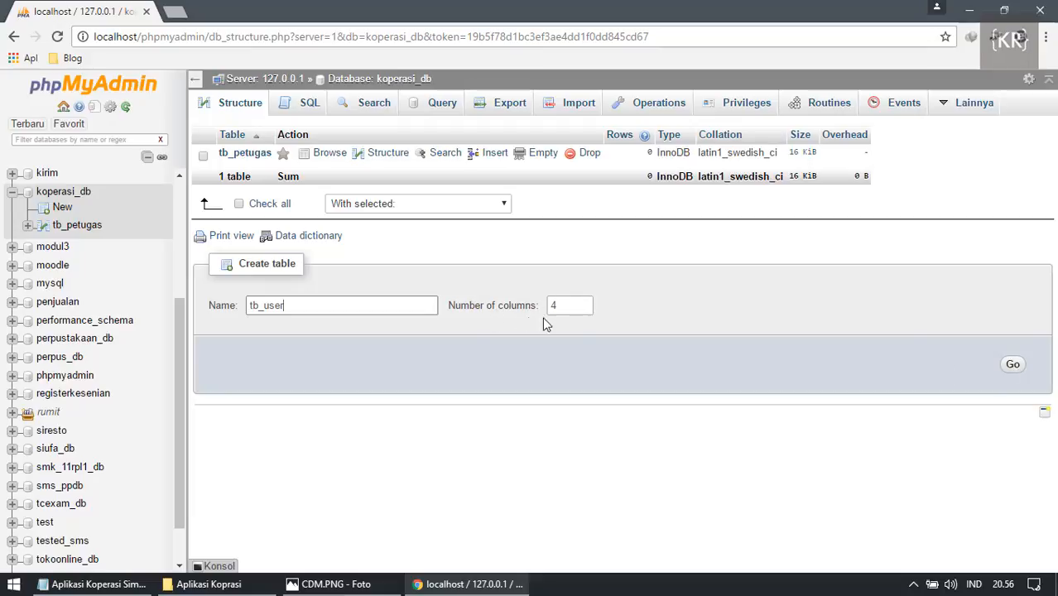
click(1012, 368)
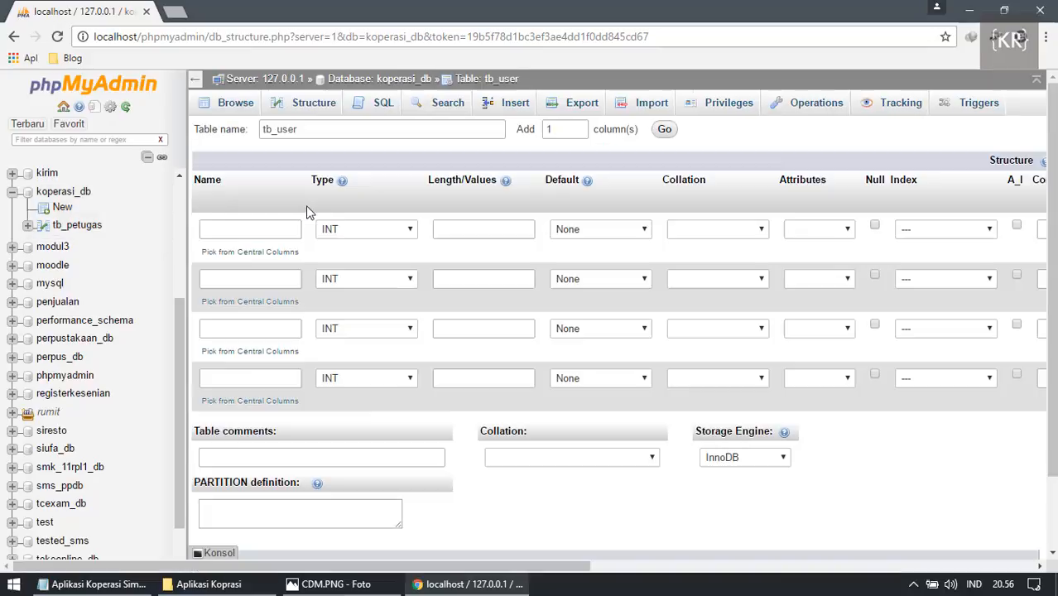
Name the four columns of tb_user id_user, username, password and id_petugas.
click(267, 233)
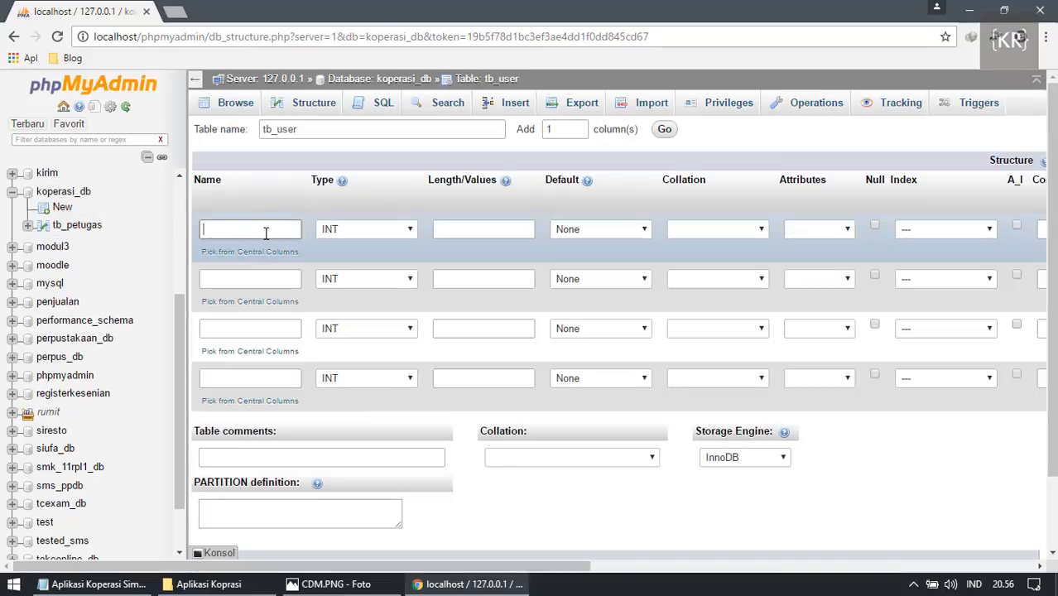
text(id)
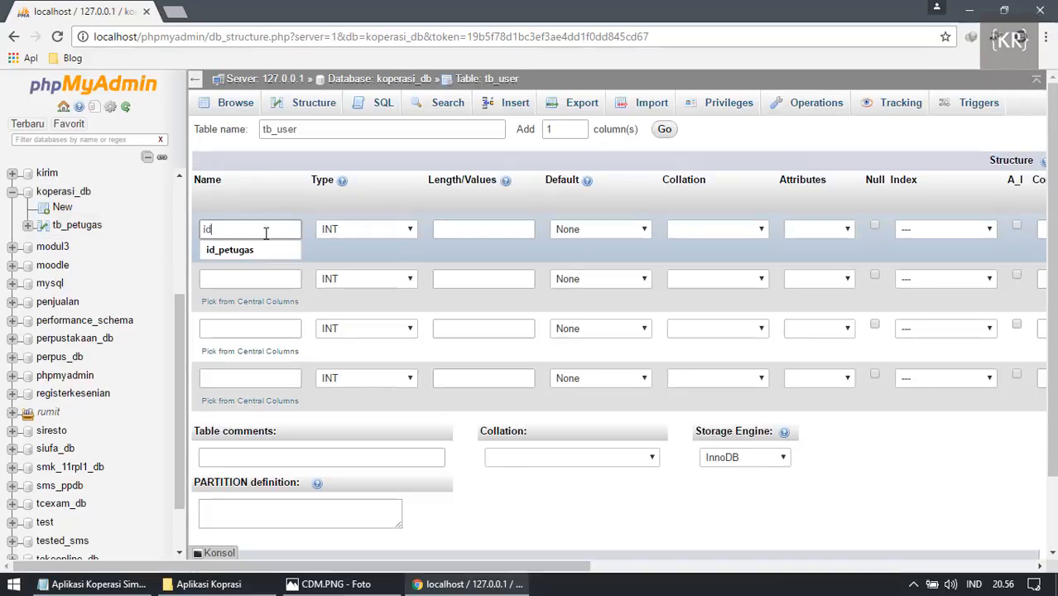
text(_user)
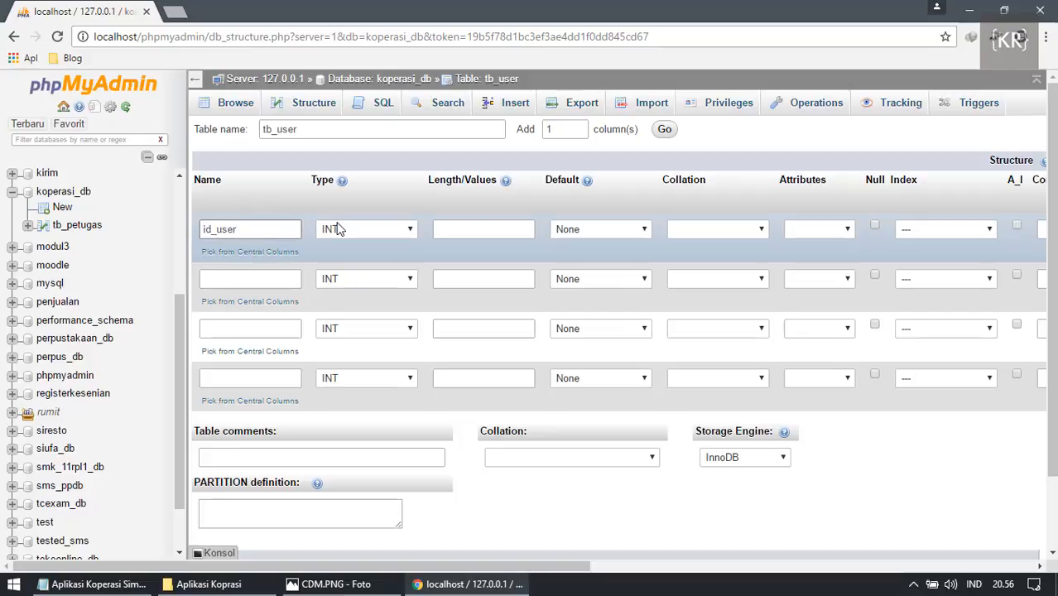
click(232, 284)
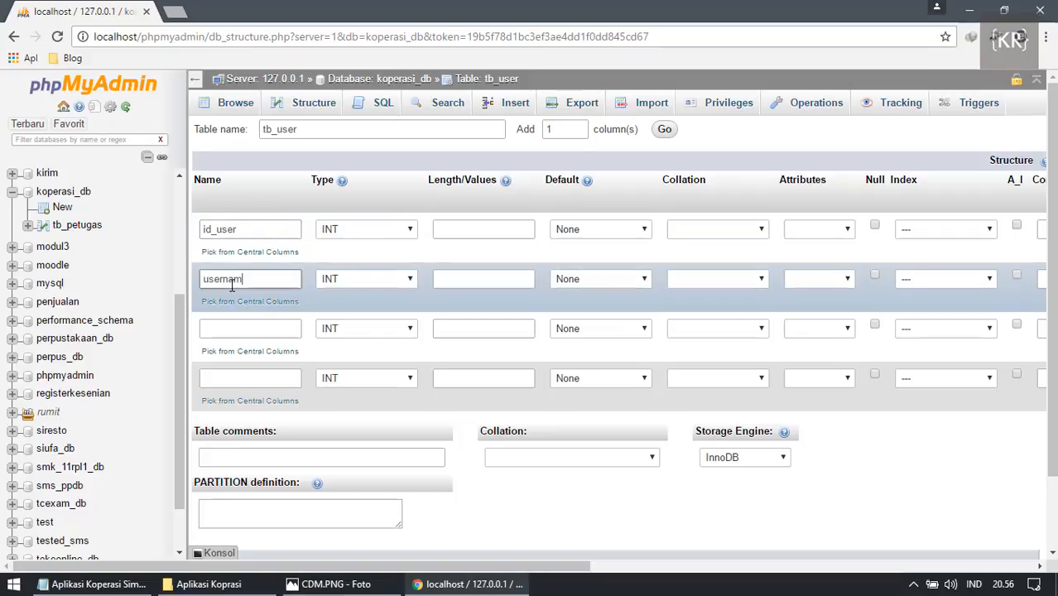
click(238, 323)
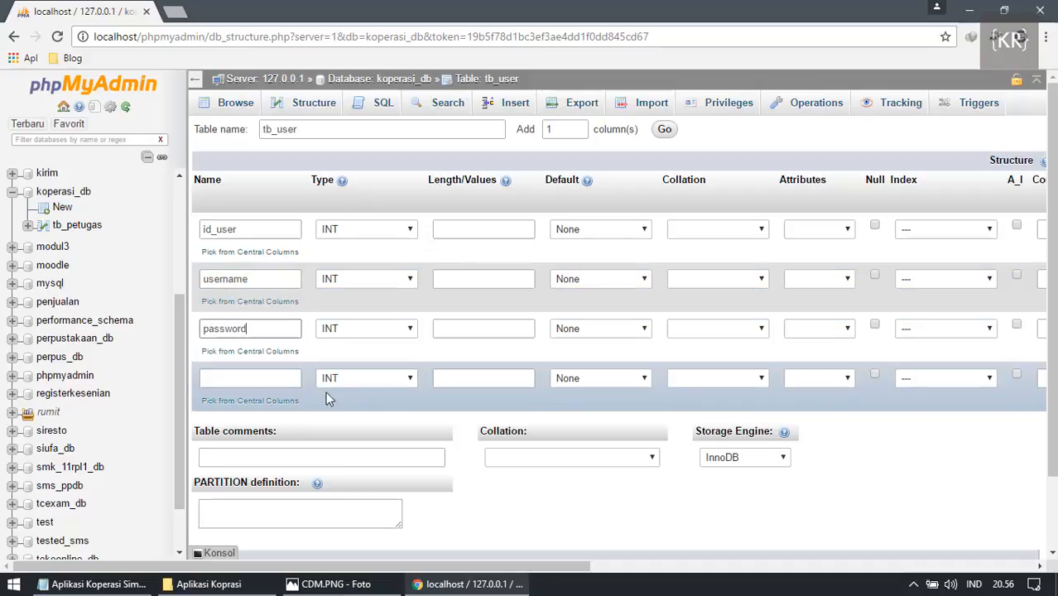
click(238, 378)
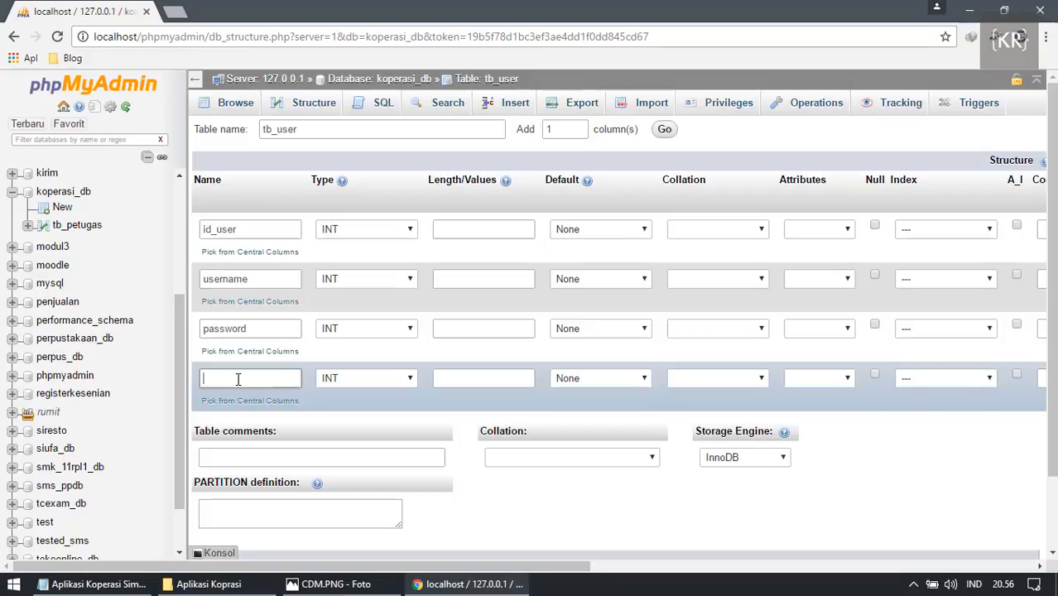
text(id_petugas)
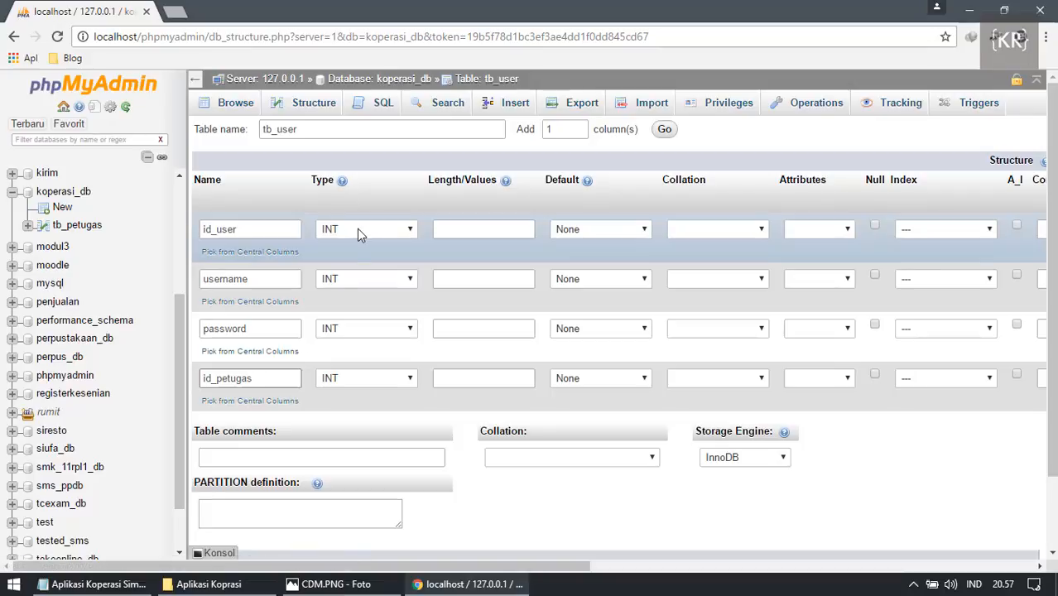
Make id_user the PRIMARY index of tb_user and enable auto-increment for it.
click(448, 229)
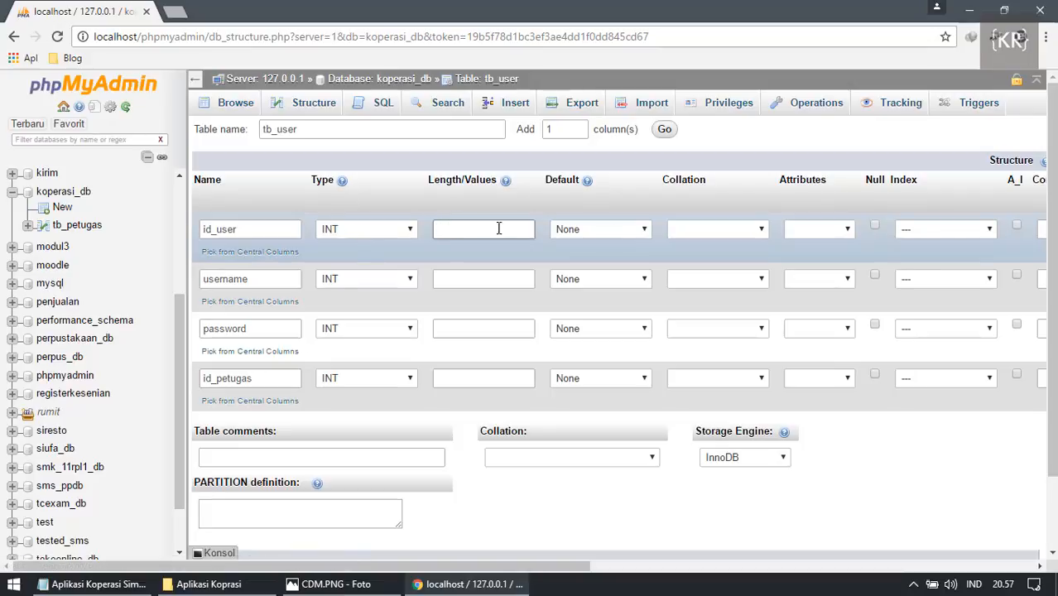
click(946, 229)
click(911, 253)
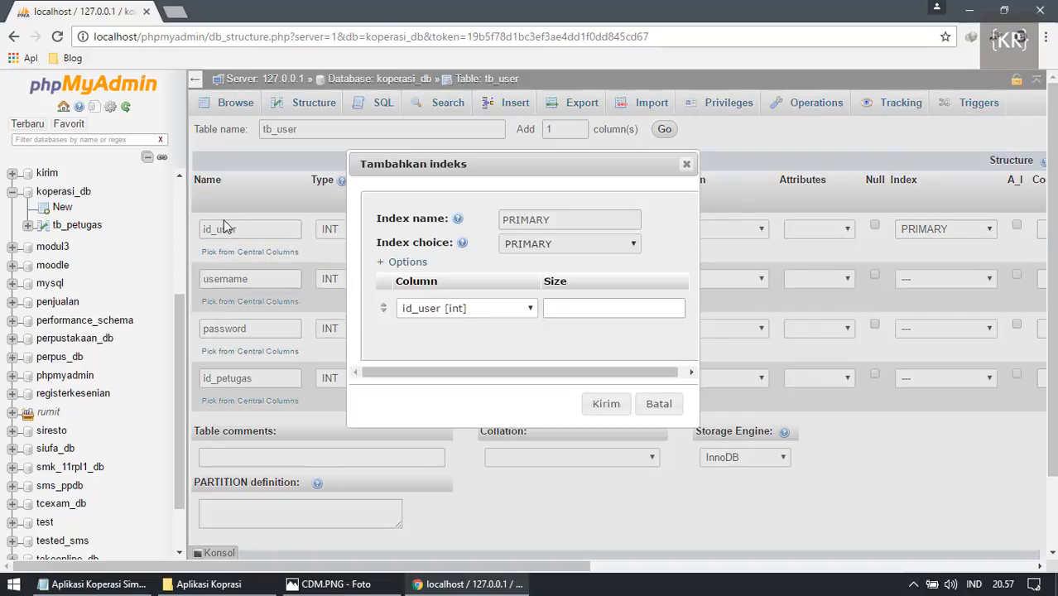
click(606, 404)
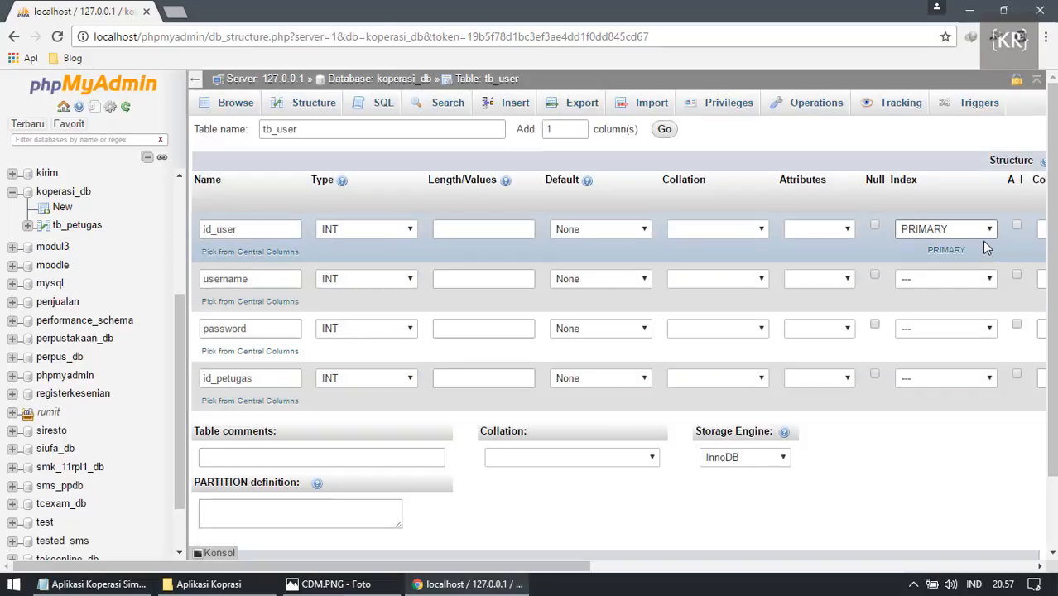
click(1017, 227)
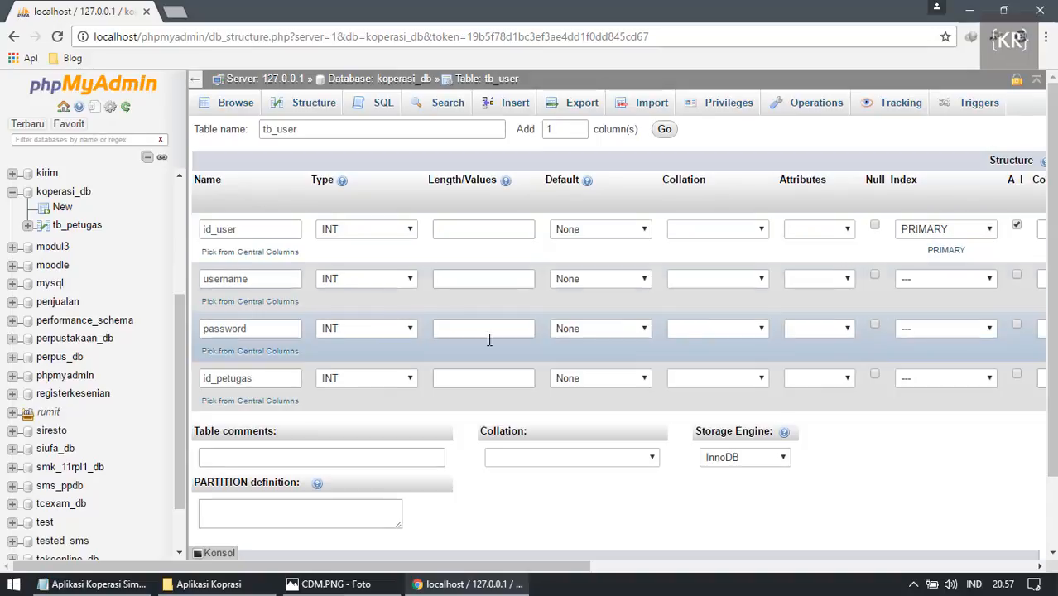
Set the data type of the username and password columns to VARCHAR.
click(380, 278)
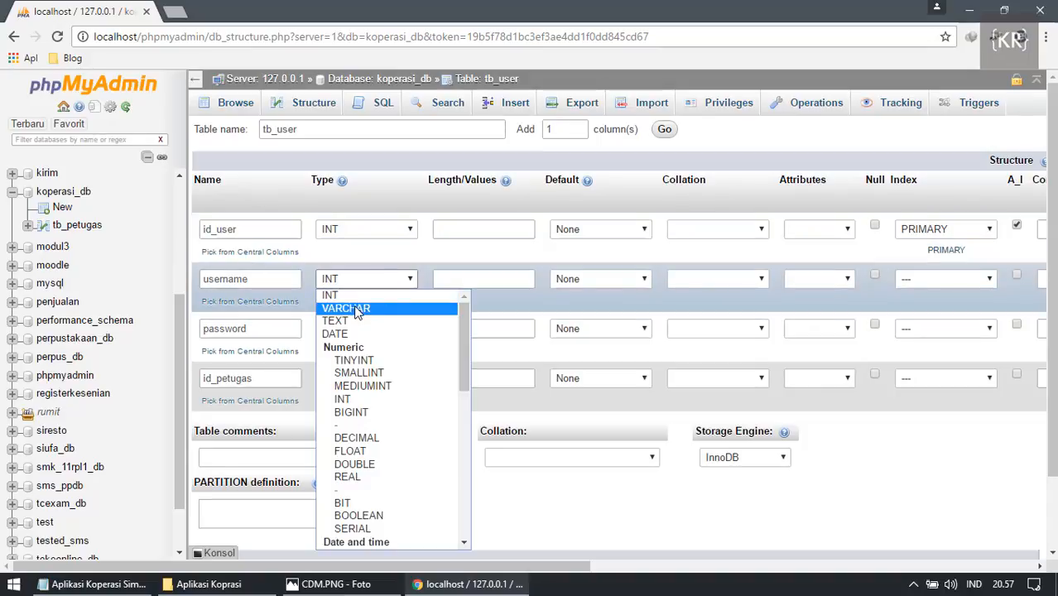
click(356, 307)
click(457, 281)
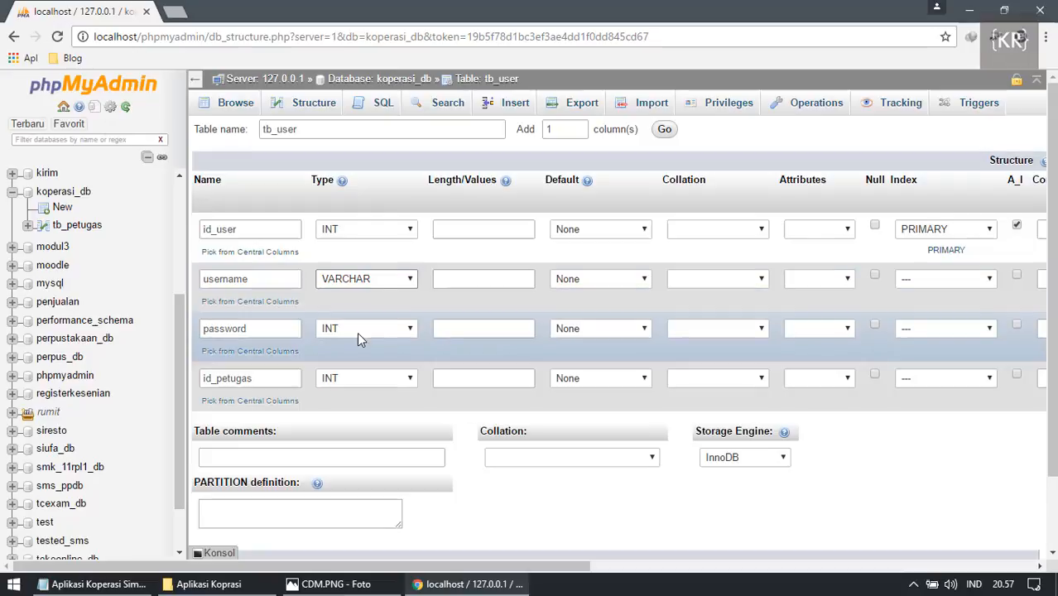
click(359, 328)
click(356, 78)
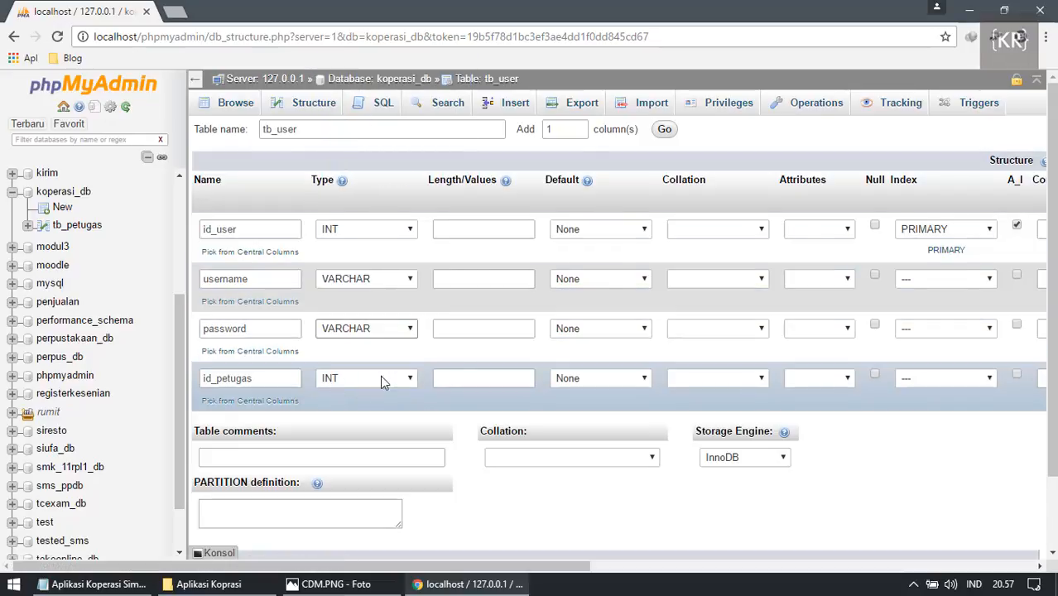
Set the length of both the username and password columns to 100.
click(465, 282)
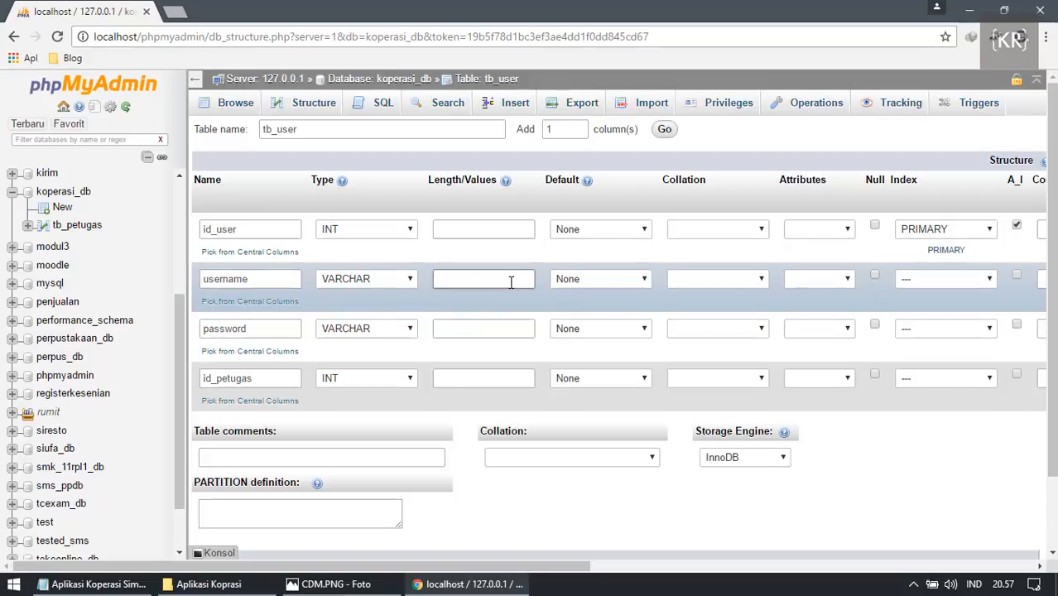
text(100)
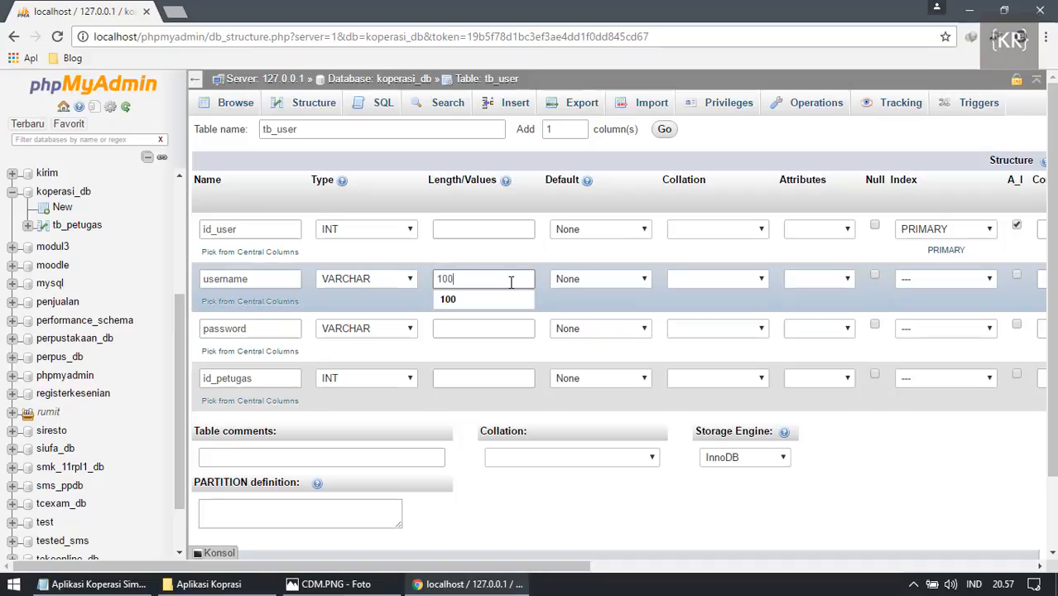
click(453, 328)
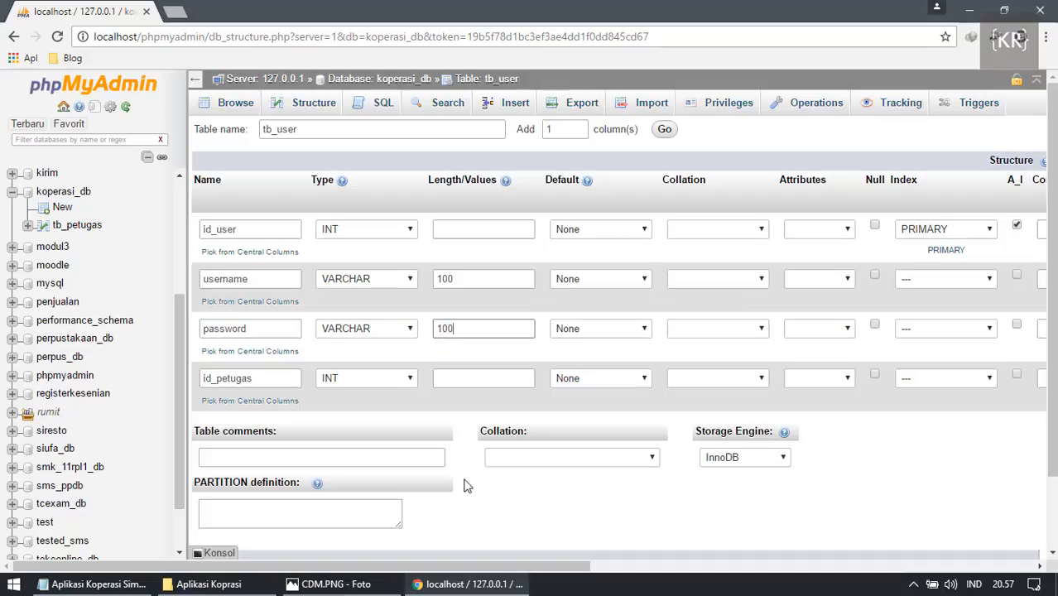
click(515, 495)
click(240, 378)
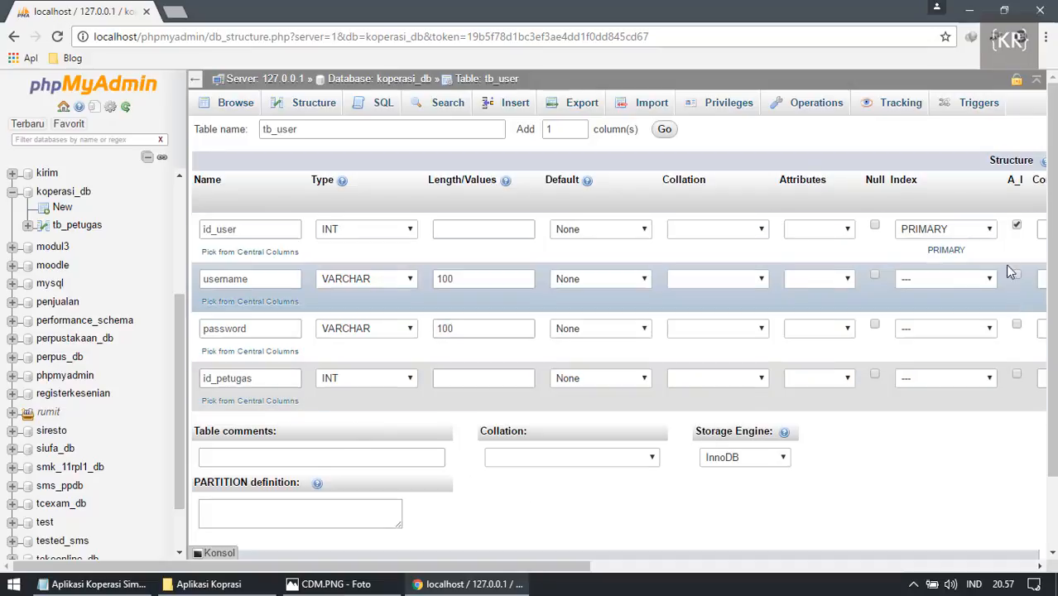
click(947, 381)
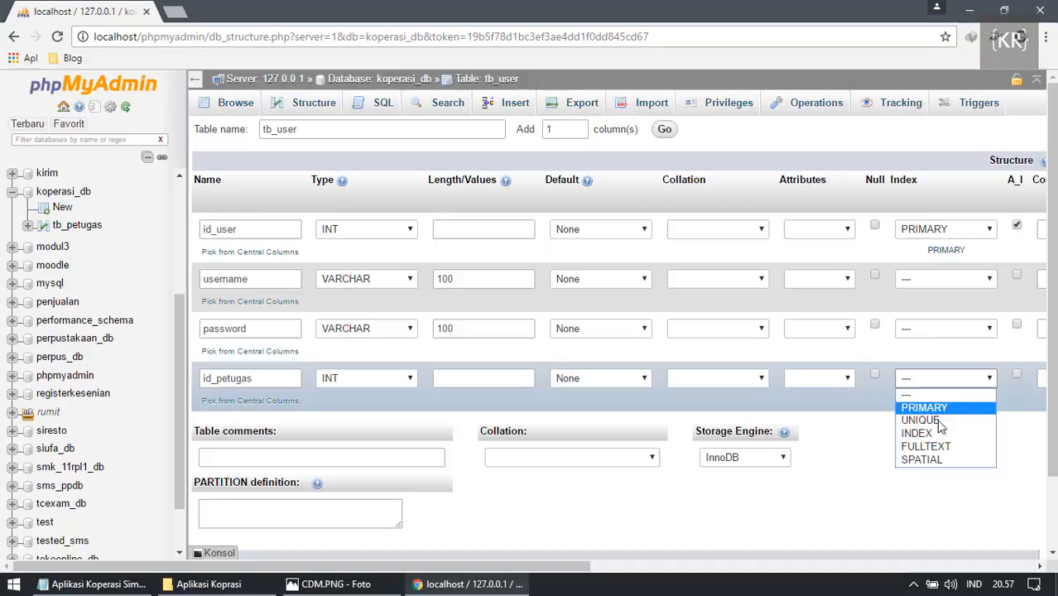
click(853, 440)
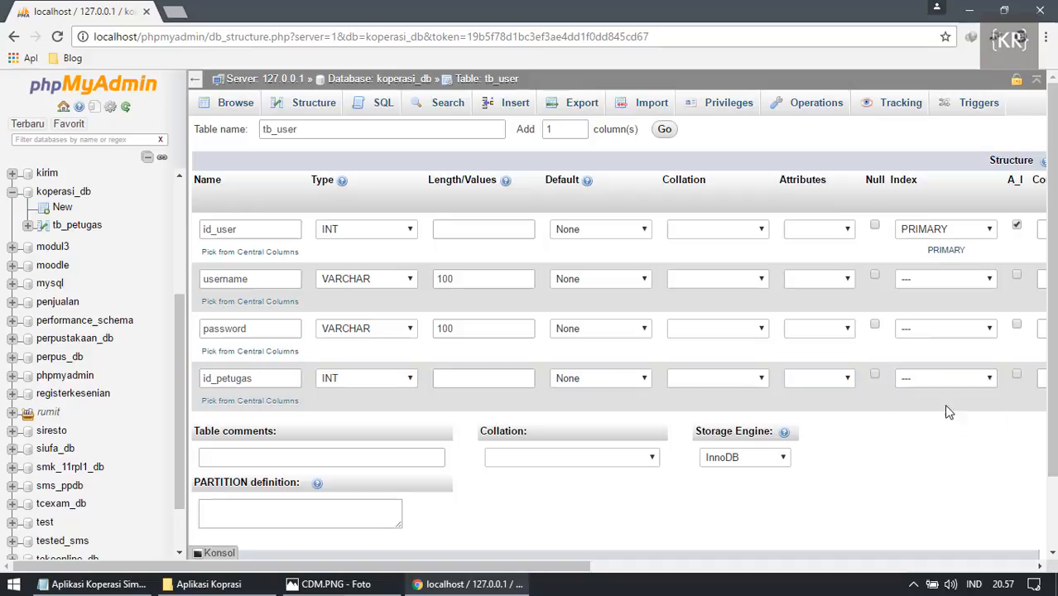
click(944, 378)
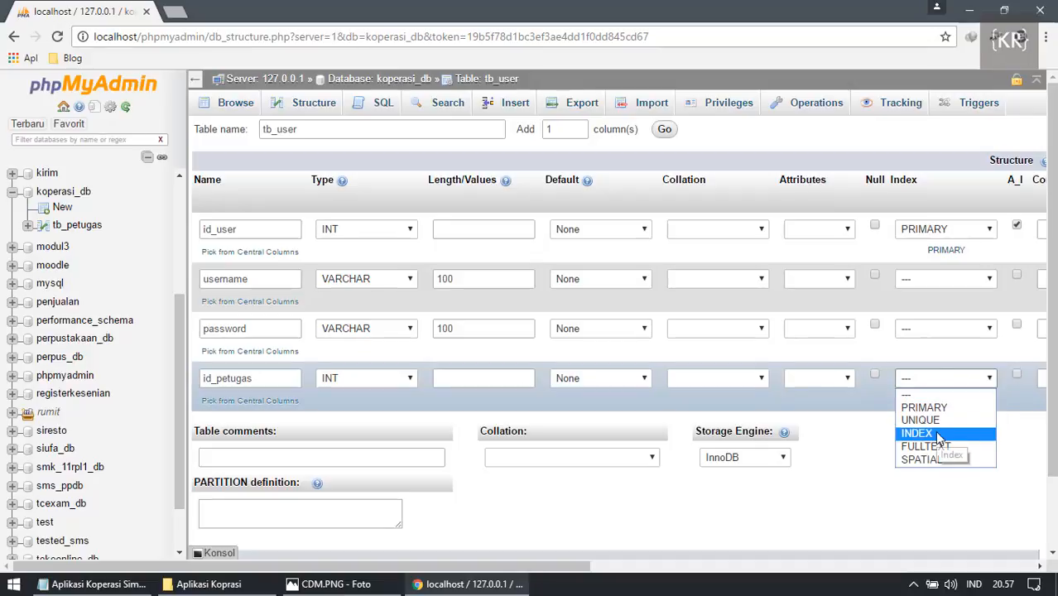
click(941, 434)
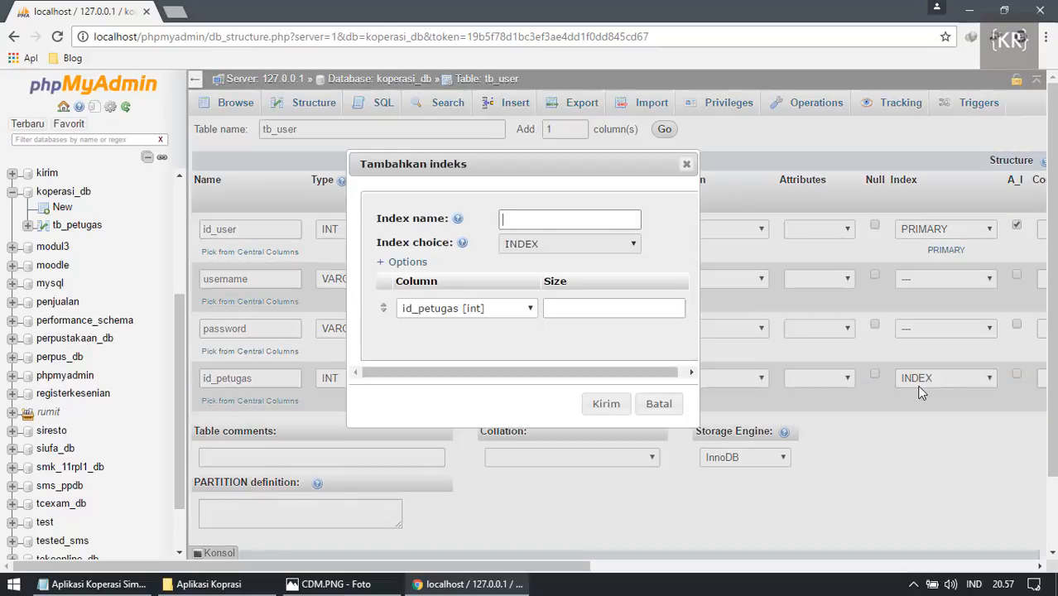
click(686, 164)
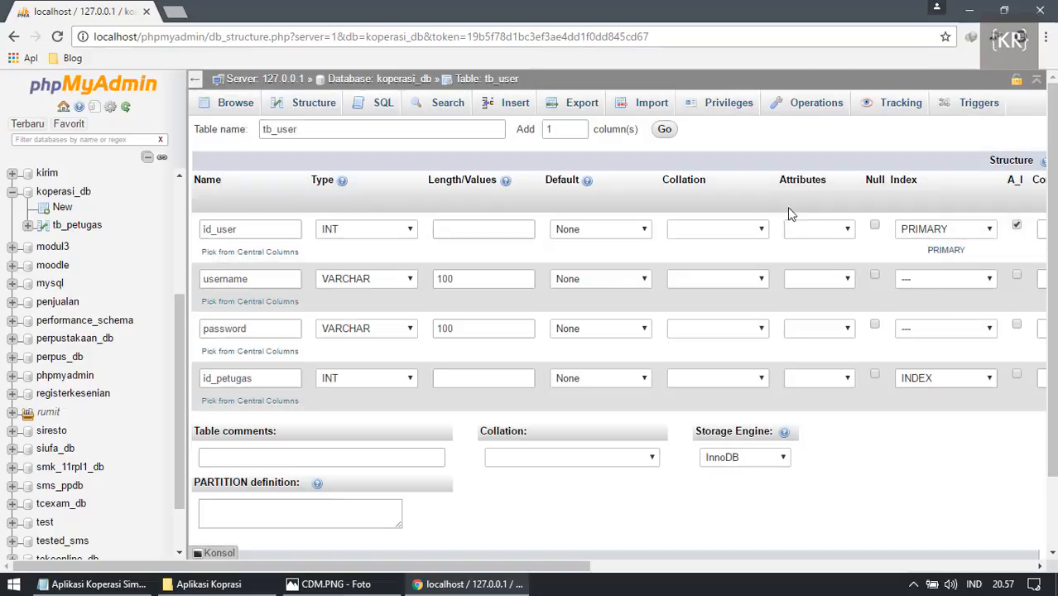
click(956, 386)
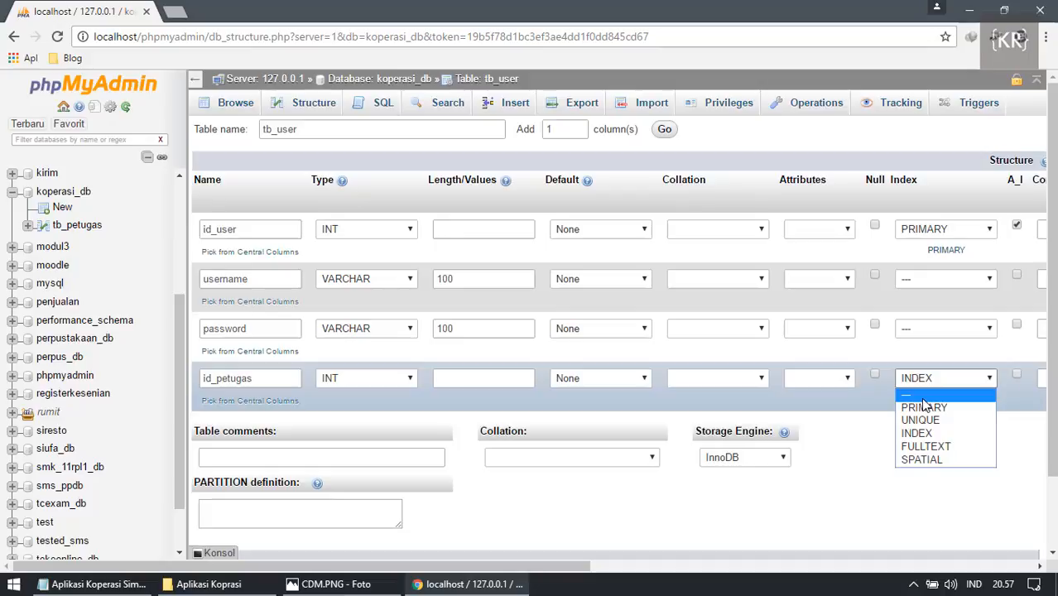
click(922, 397)
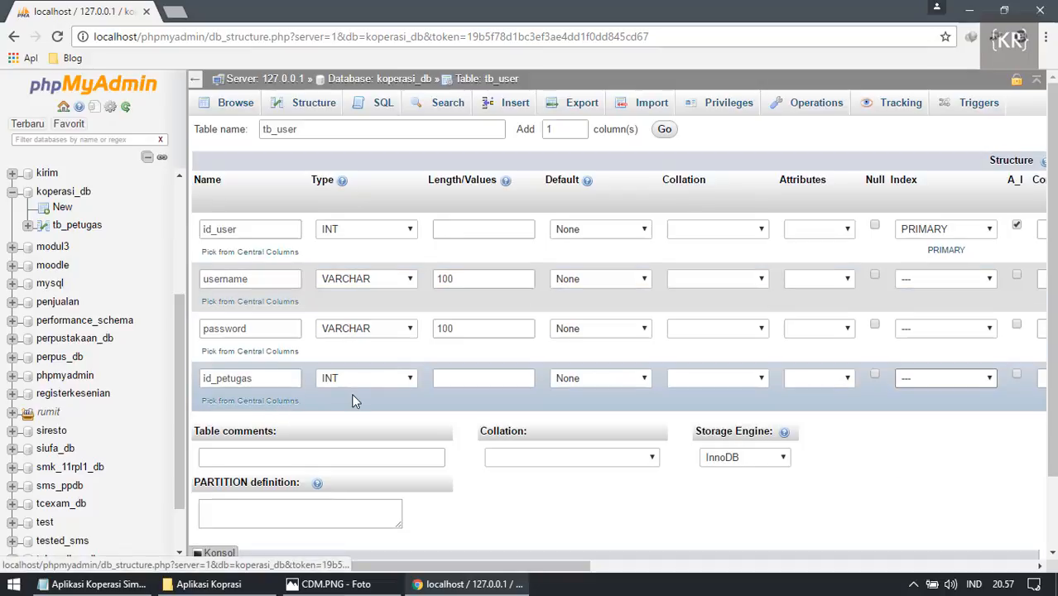
scroll(352, 394, down, 2)
scroll(353, 391, up, 2)
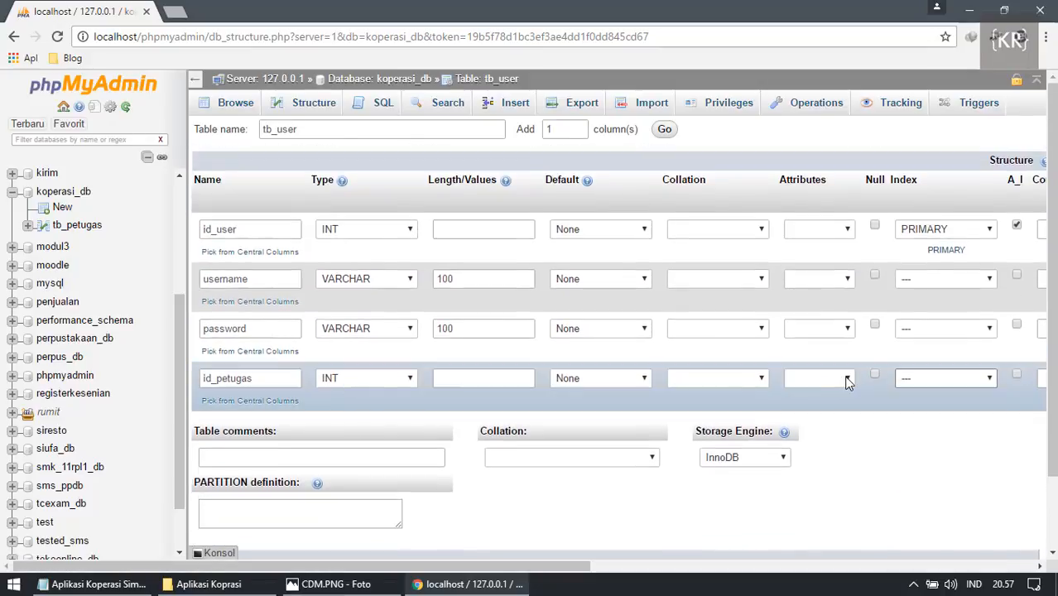
click(903, 378)
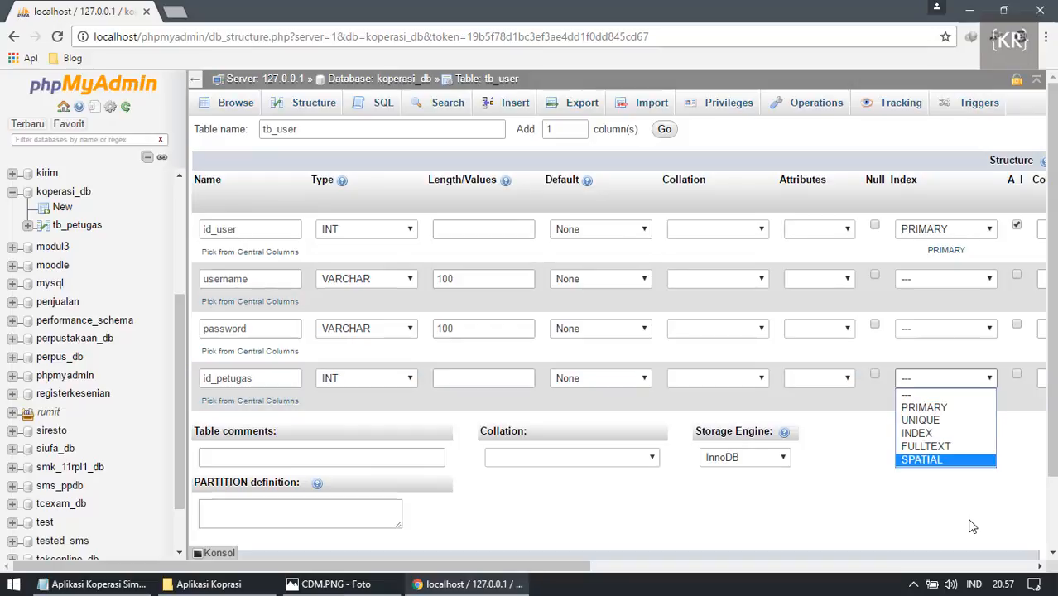
click(937, 395)
Add an index of type INDEX on the id_petugas column, leaving the index name and size blank.
click(936, 382)
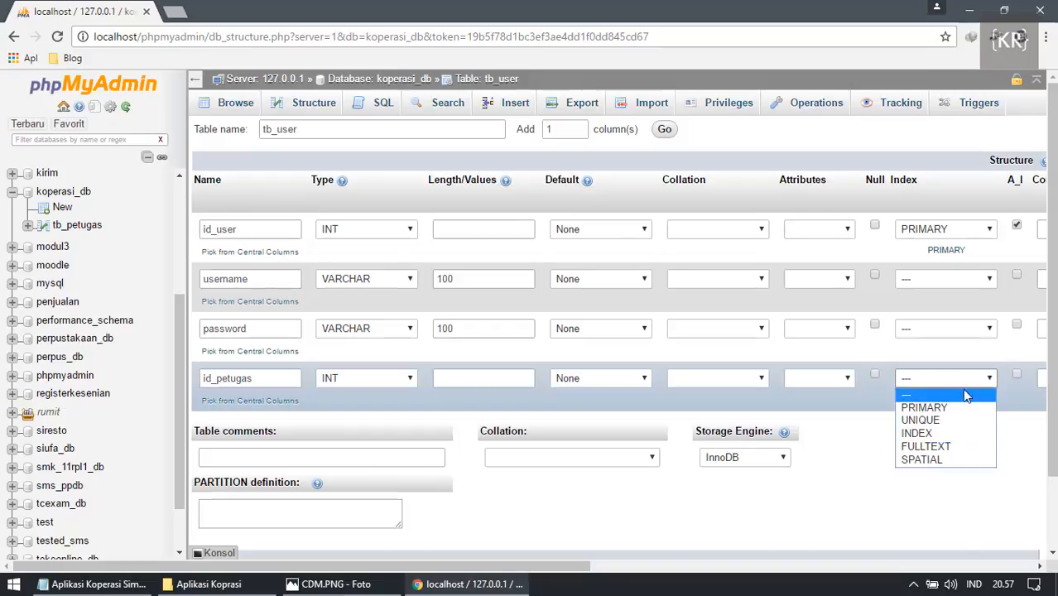
click(936, 437)
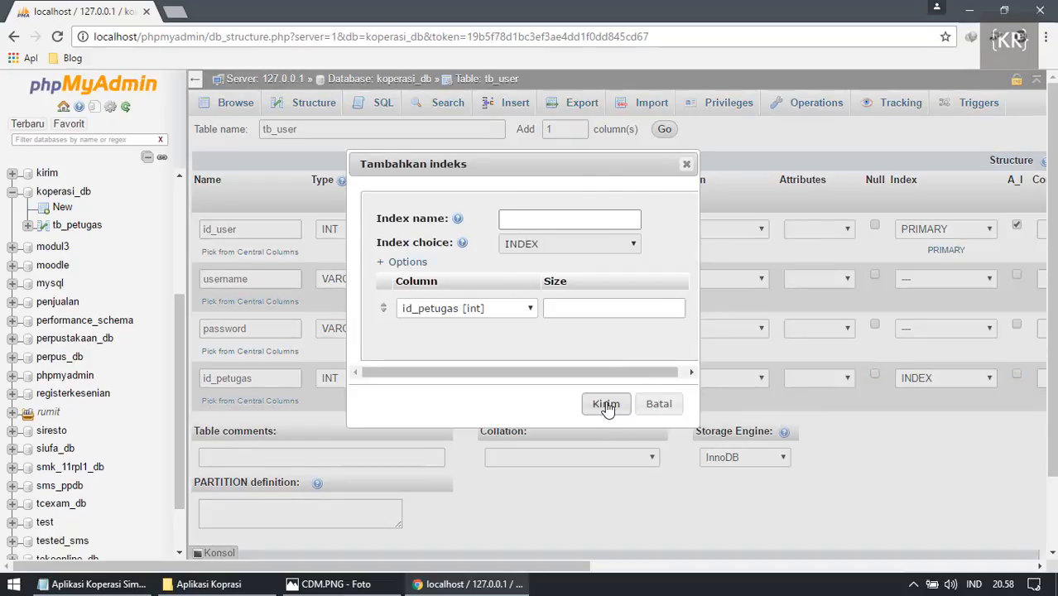
click(606, 404)
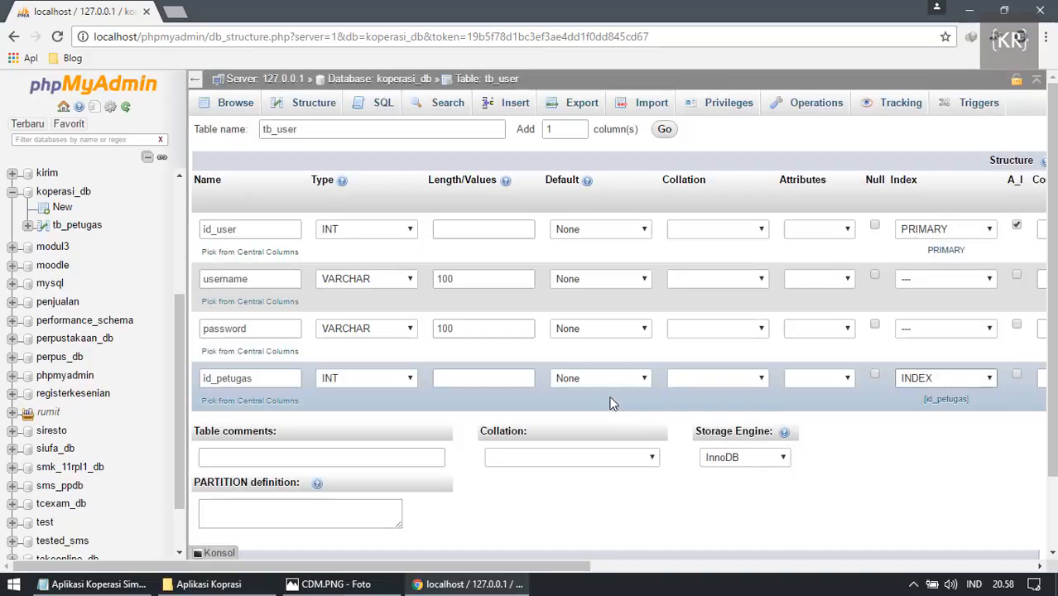
Check the tb_user column definitions and save the table.
scroll(856, 373, down, 1)
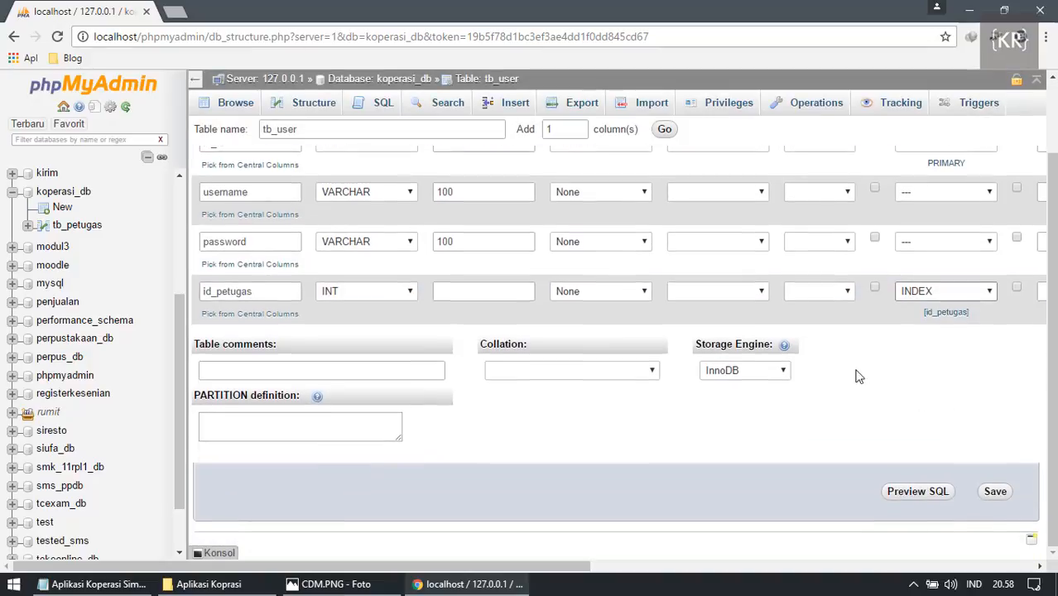
scroll(843, 372, up, 1)
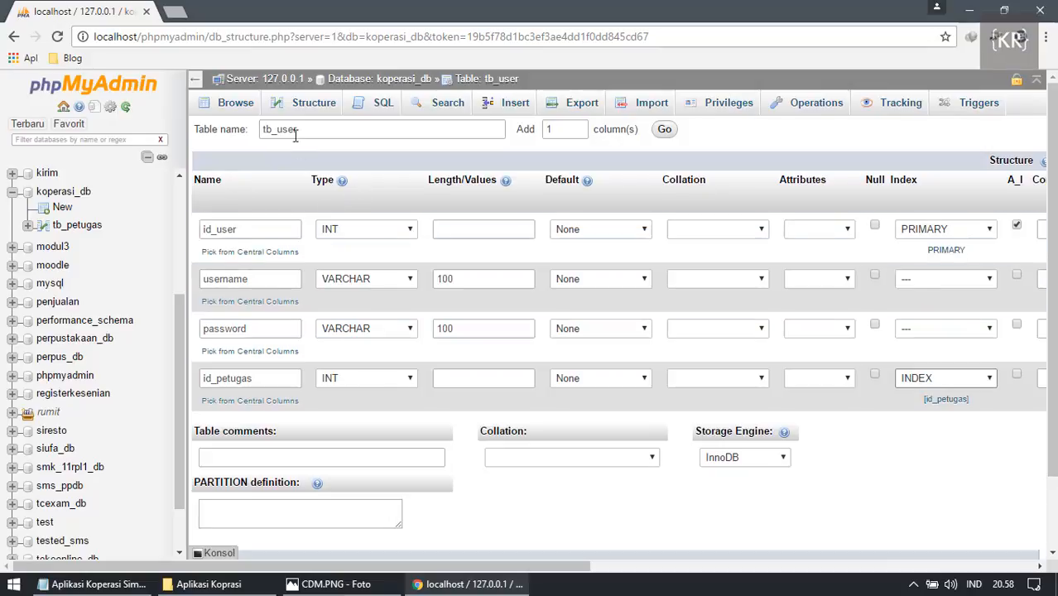
scroll(956, 427, down, 1)
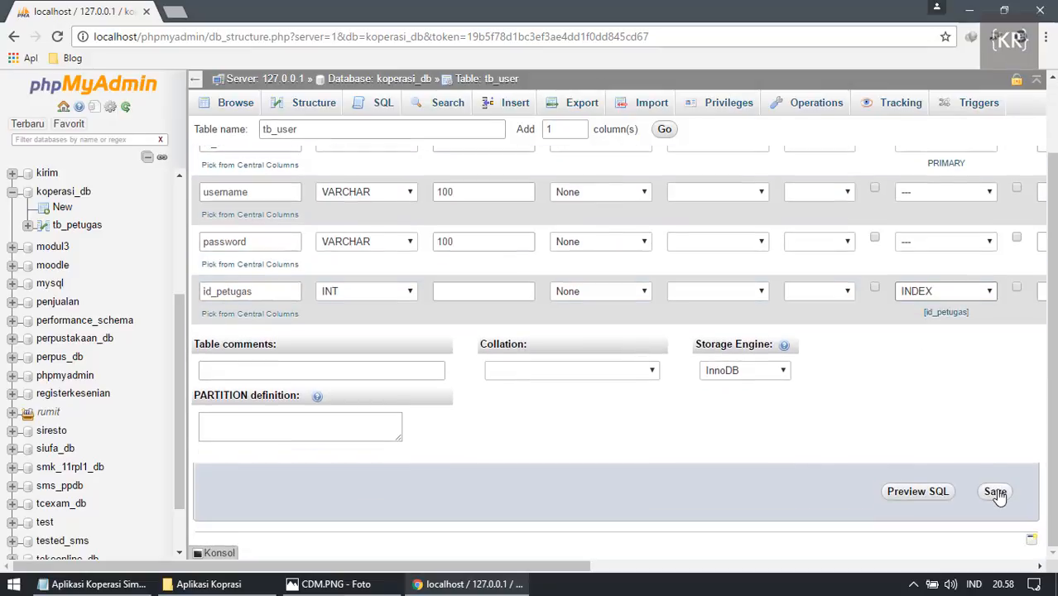
click(996, 492)
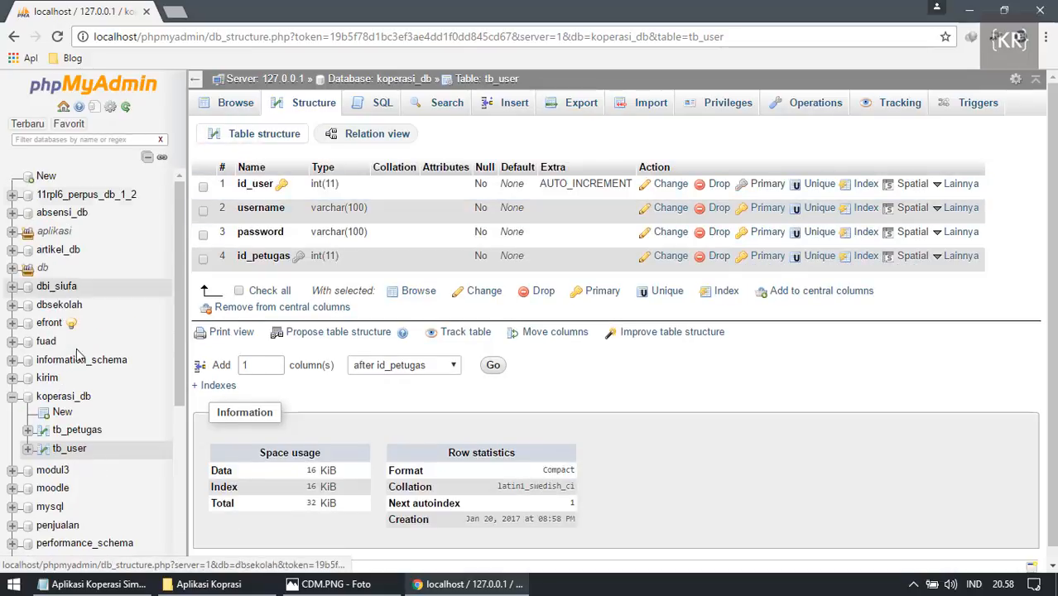
Return to koperasi_db, look up the next table in the Notepad list, and enter tb_angoota as the new table's name.
click(63, 396)
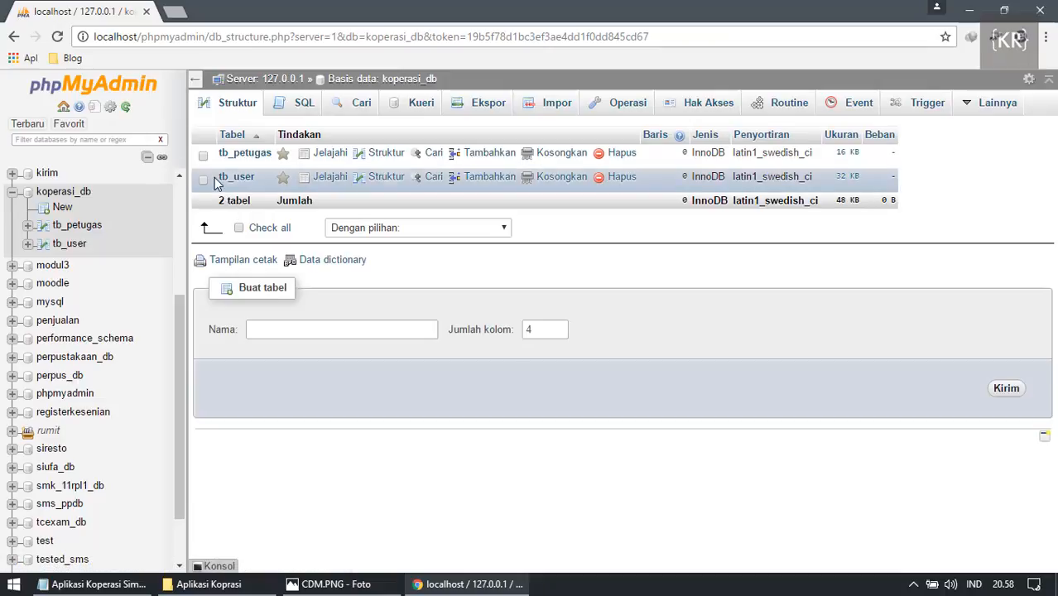
click(139, 584)
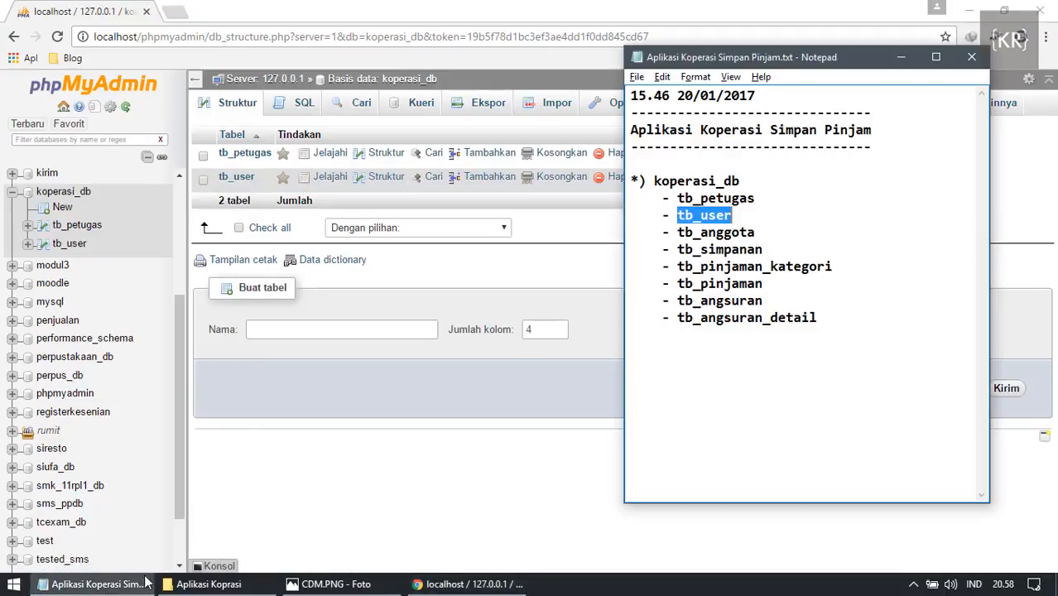
drag(771, 236, 678, 234)
click(307, 331)
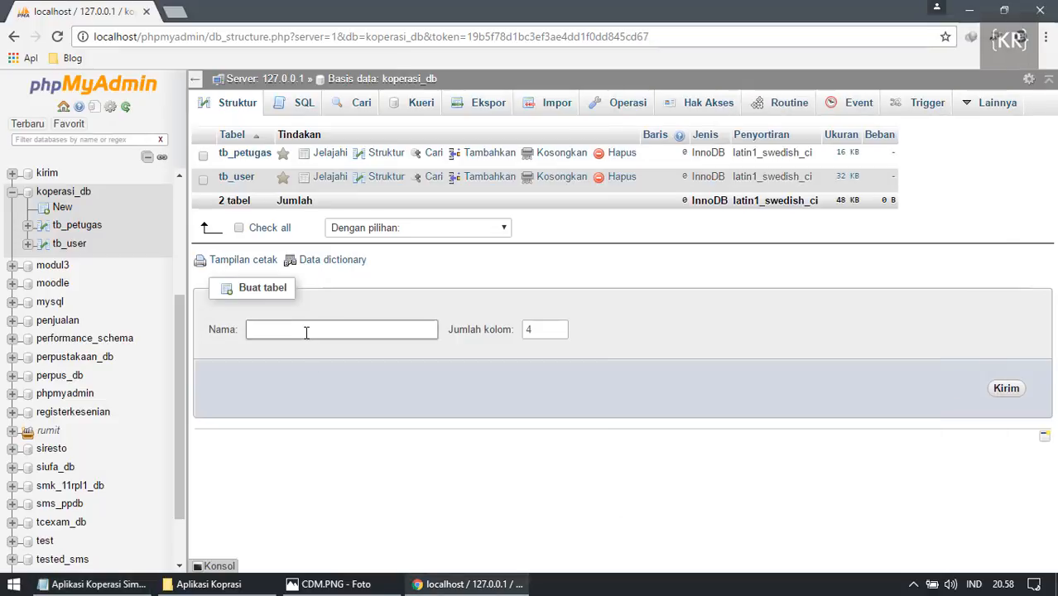
text(tb_n)
key(BackSpace)
text(anggota)
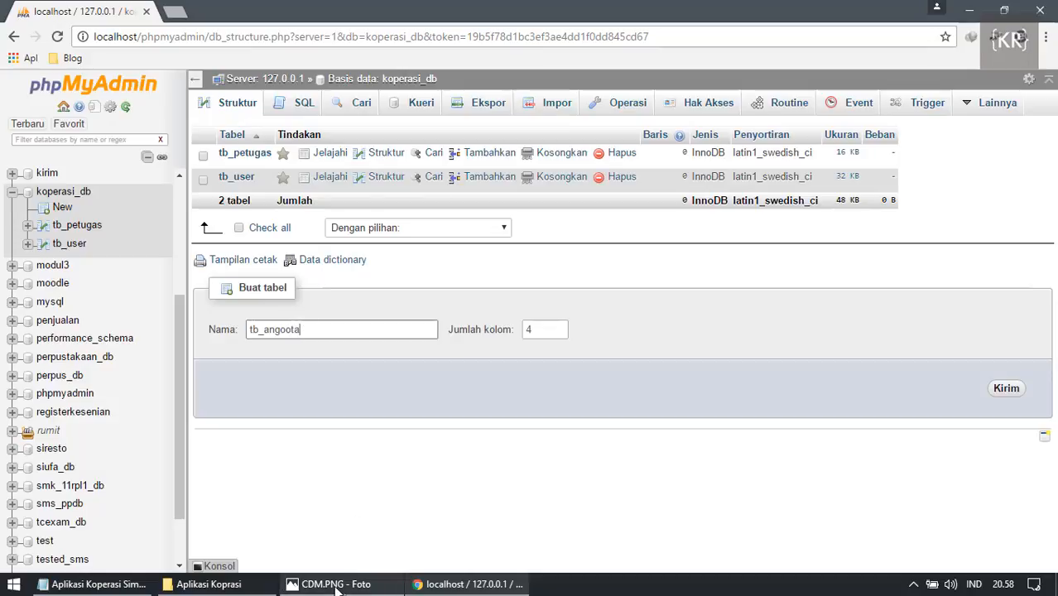
Consult the ANGGOTA entity in the CDM.PNG diagram and start the new table with 9 columns.
click(335, 585)
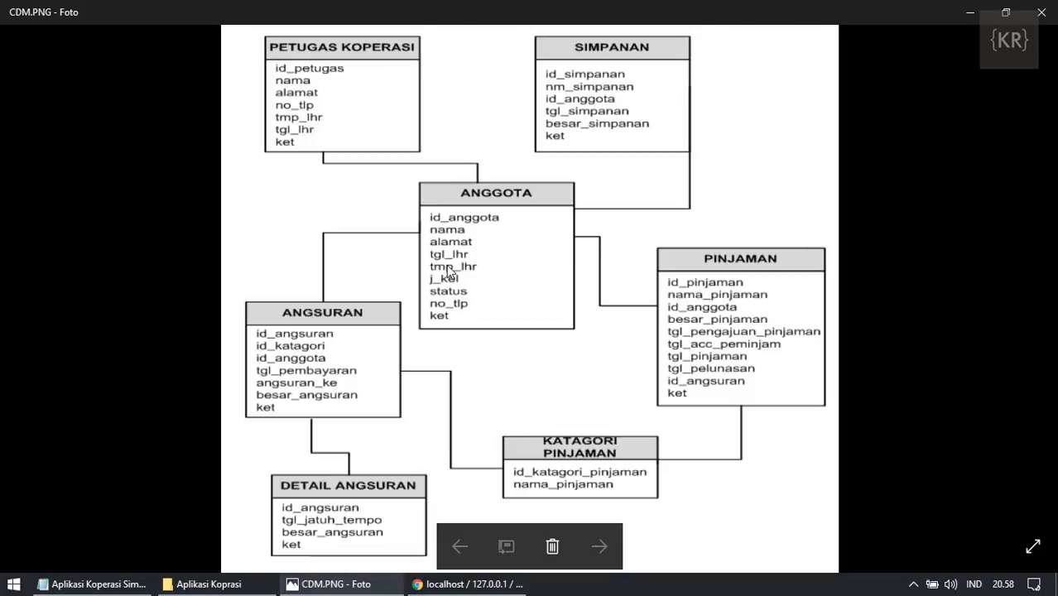
key(alt+Tab)
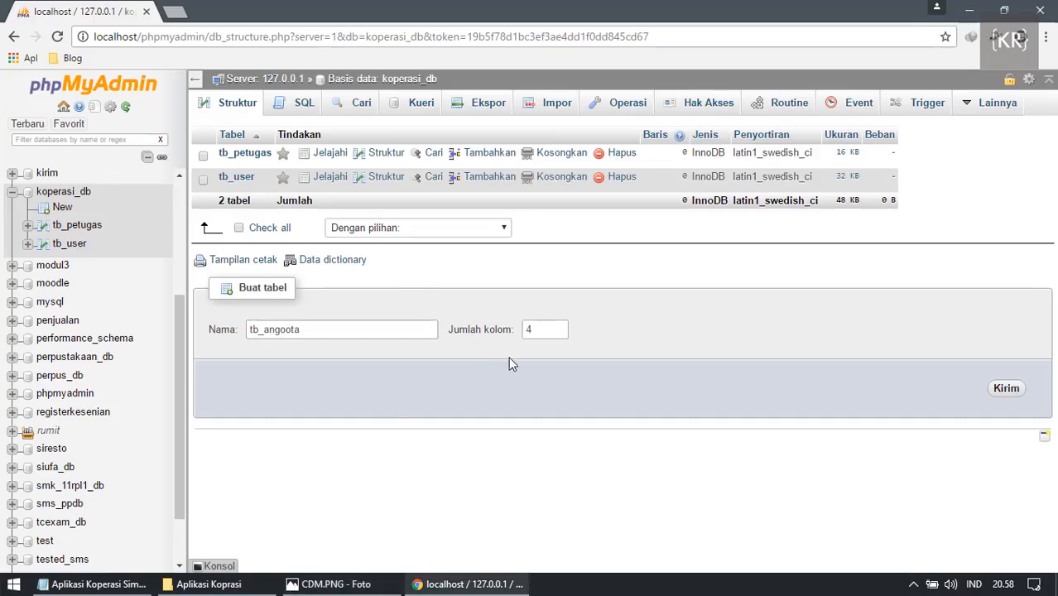
double_click(535, 330)
click(1006, 389)
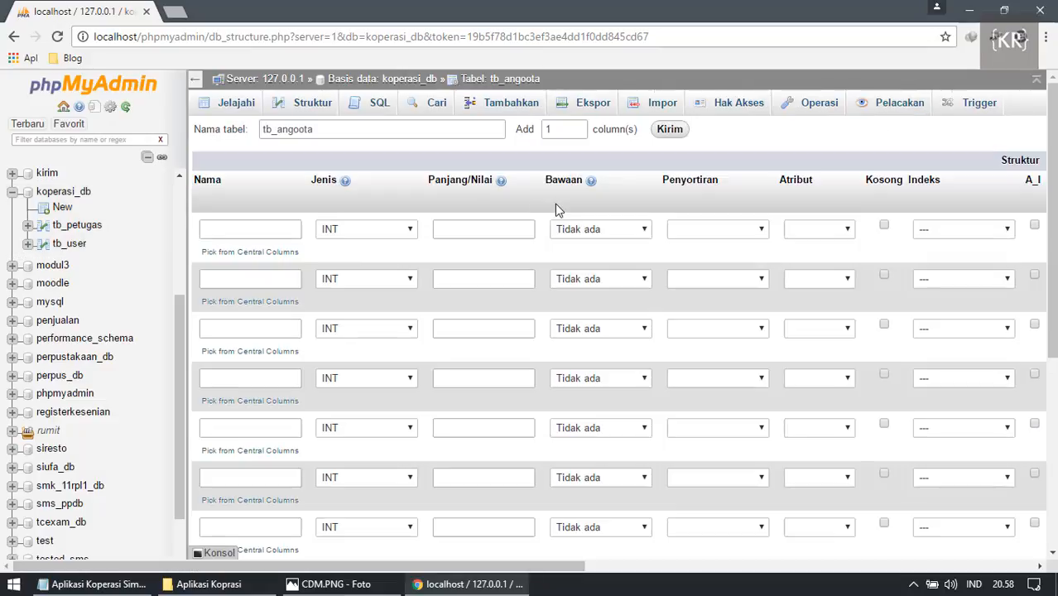
Name the first two columns id_anggota and nama, following the ANGGOTA entity in the diagram.
click(252, 231)
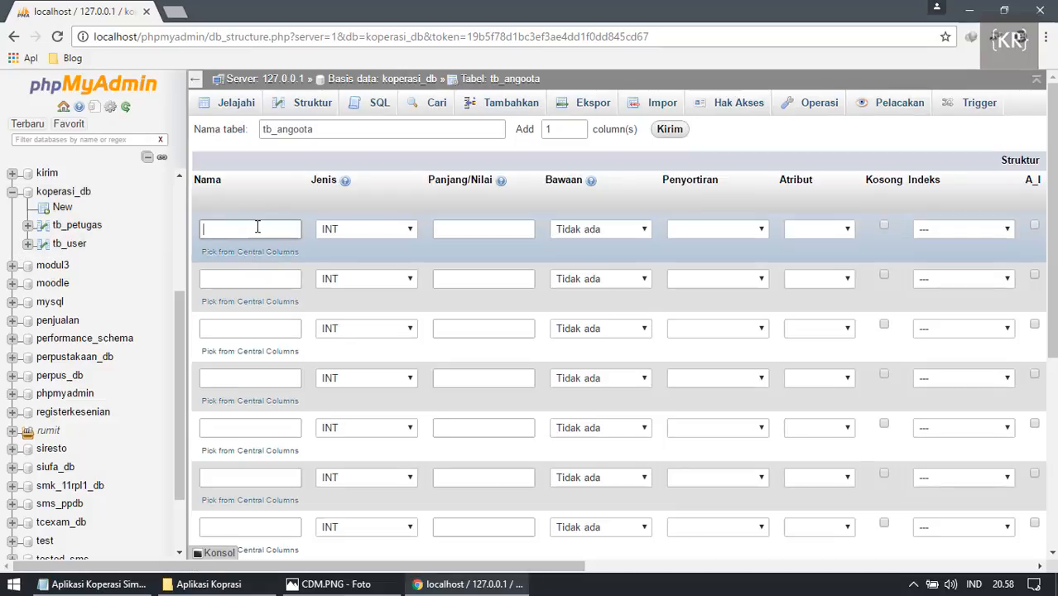
text(id_anggota)
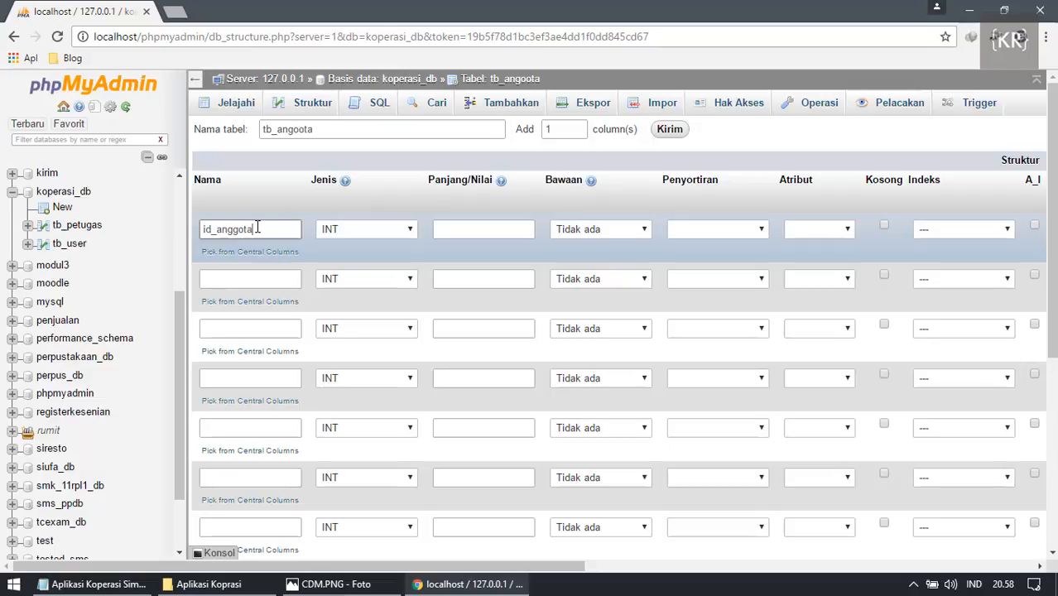
key(alt+Tab)
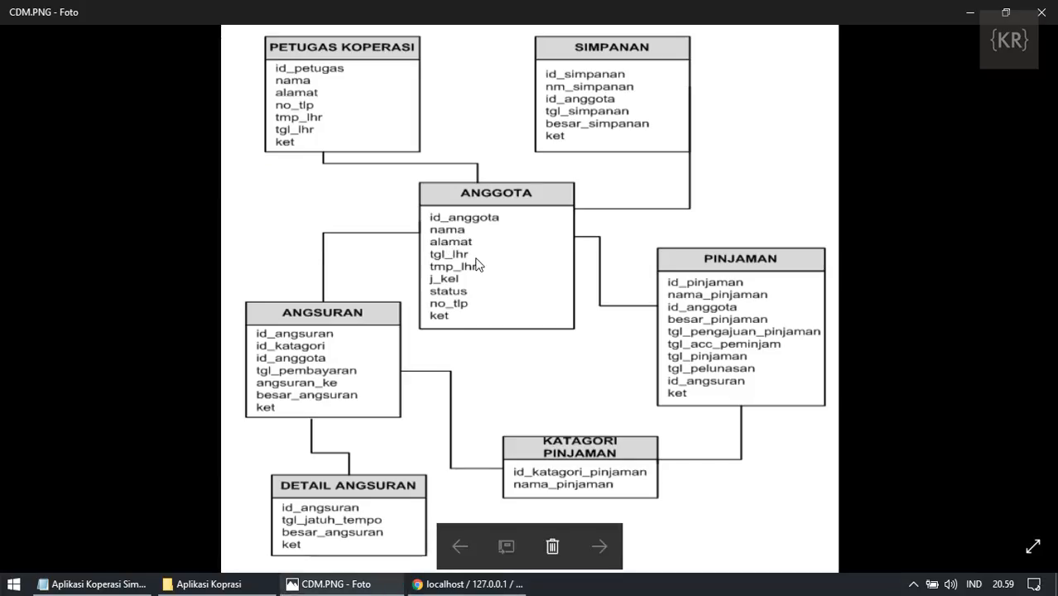
key(alt+Tab)
click(240, 276)
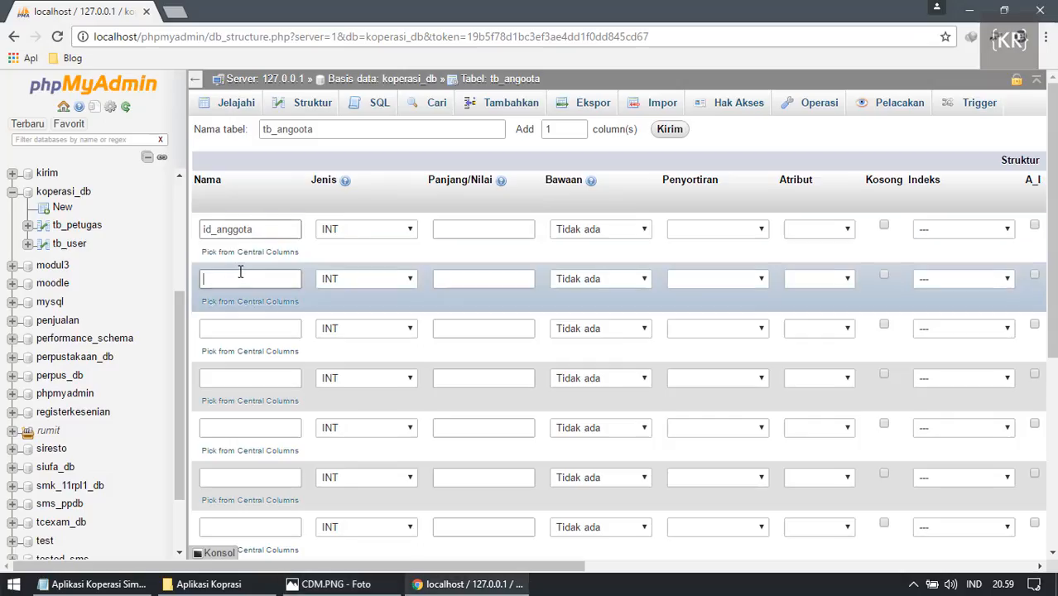
text(naa)
key(BackSpace)
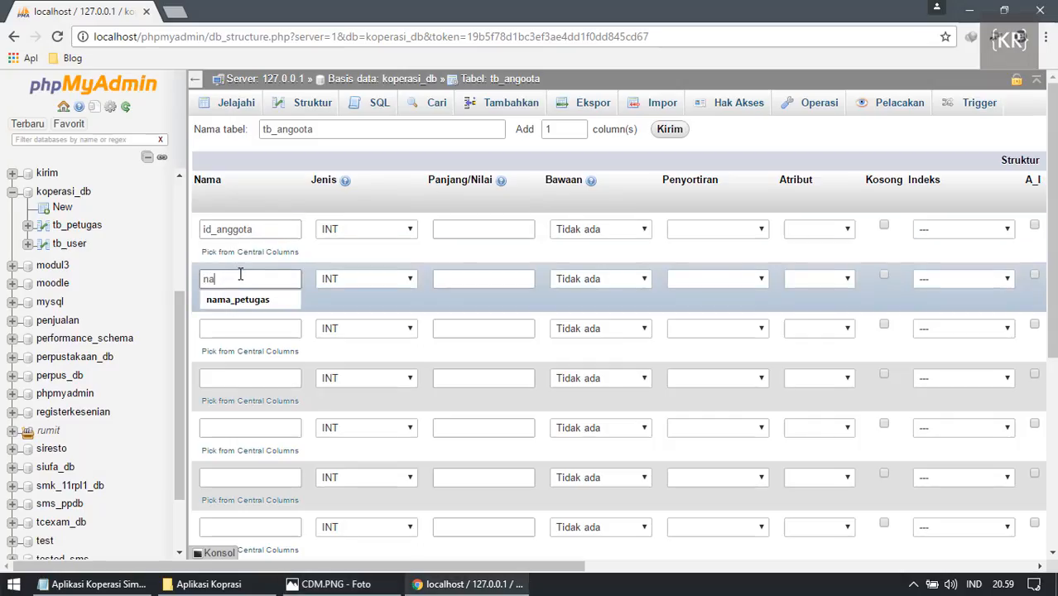
Name the third column alamat and the fourth column tgl_lahir.
click(253, 331)
text(ala)
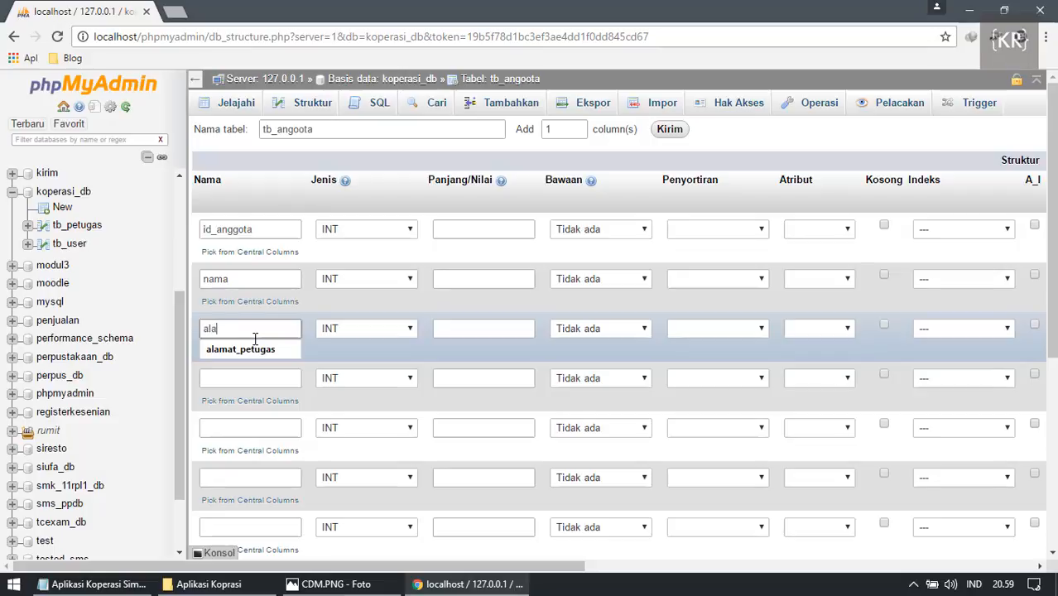
text(mat)
click(248, 378)
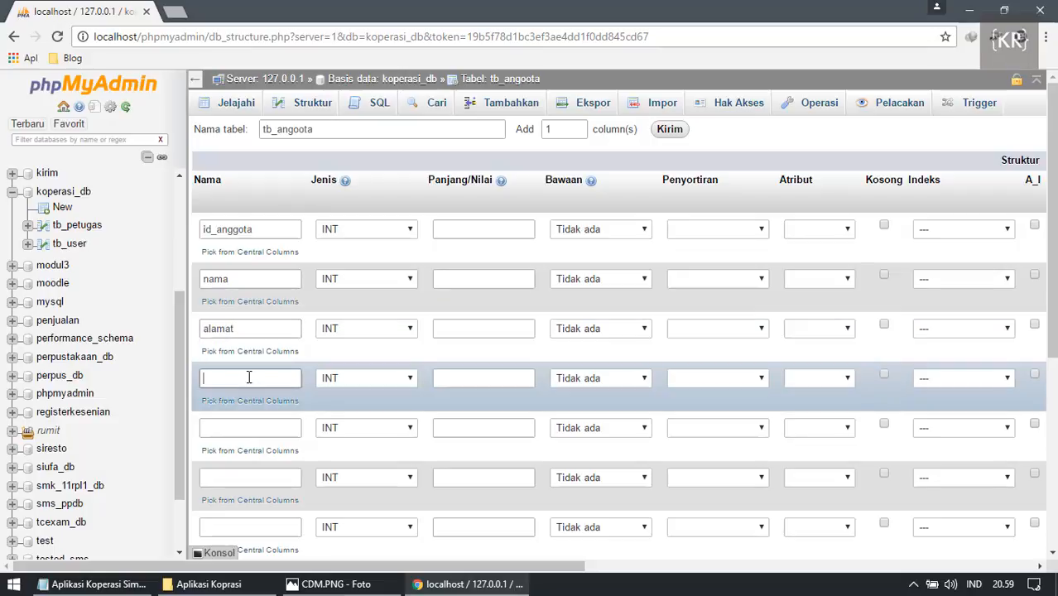
text(tgl_lahir)
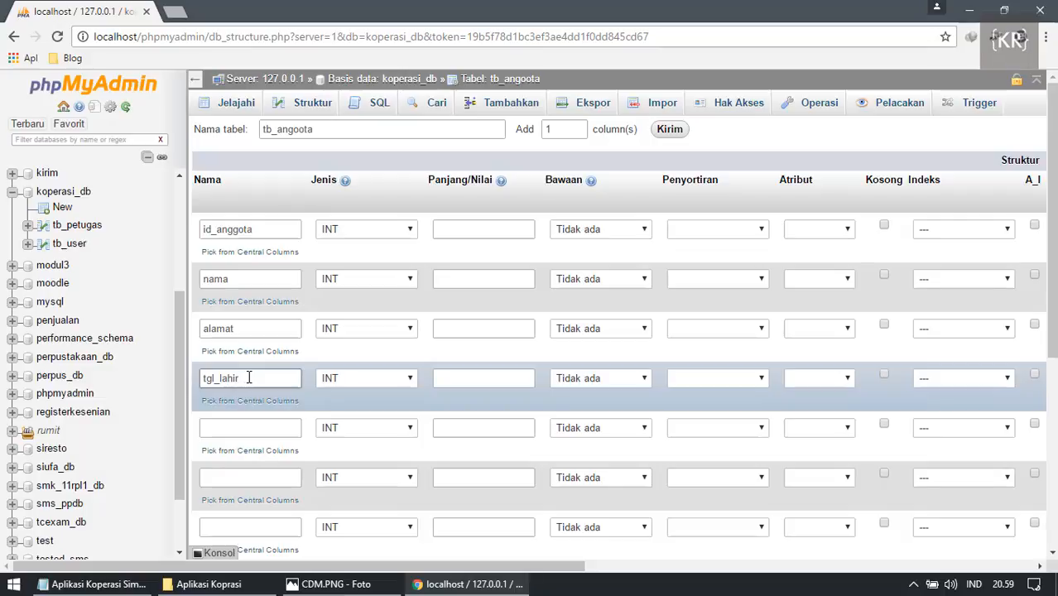
Check the ANGGOTA attributes in the diagram and name the fifth column jenis_kelamin.
key(alt+Tab)
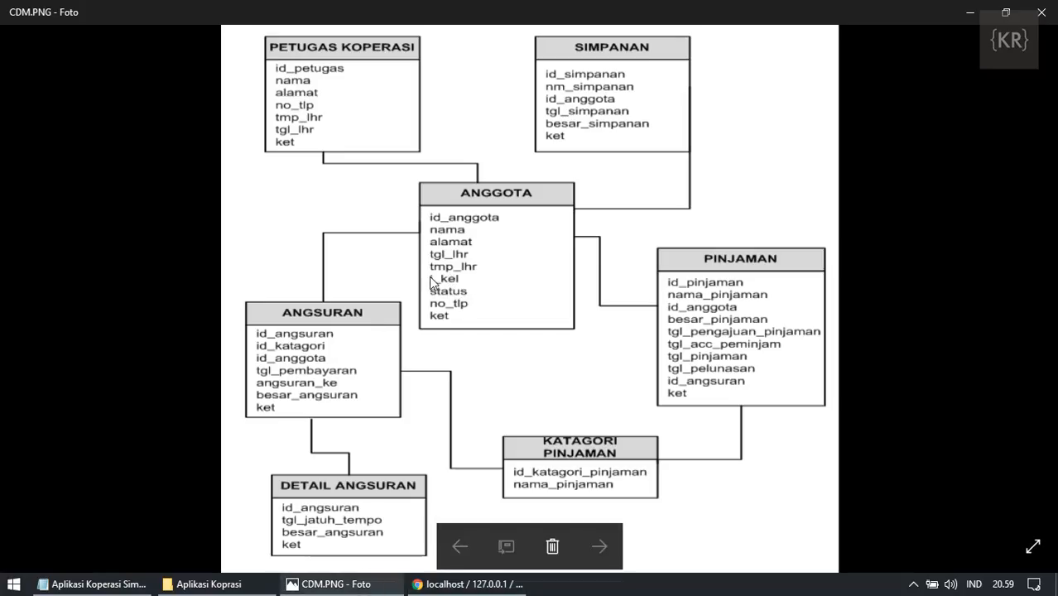
key(alt+Tab)
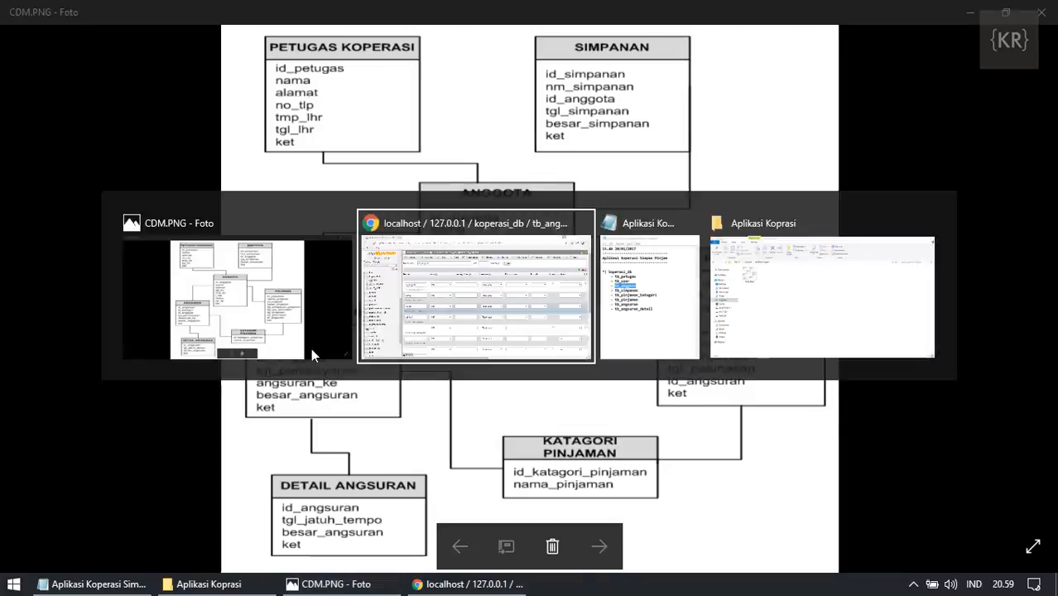
click(245, 429)
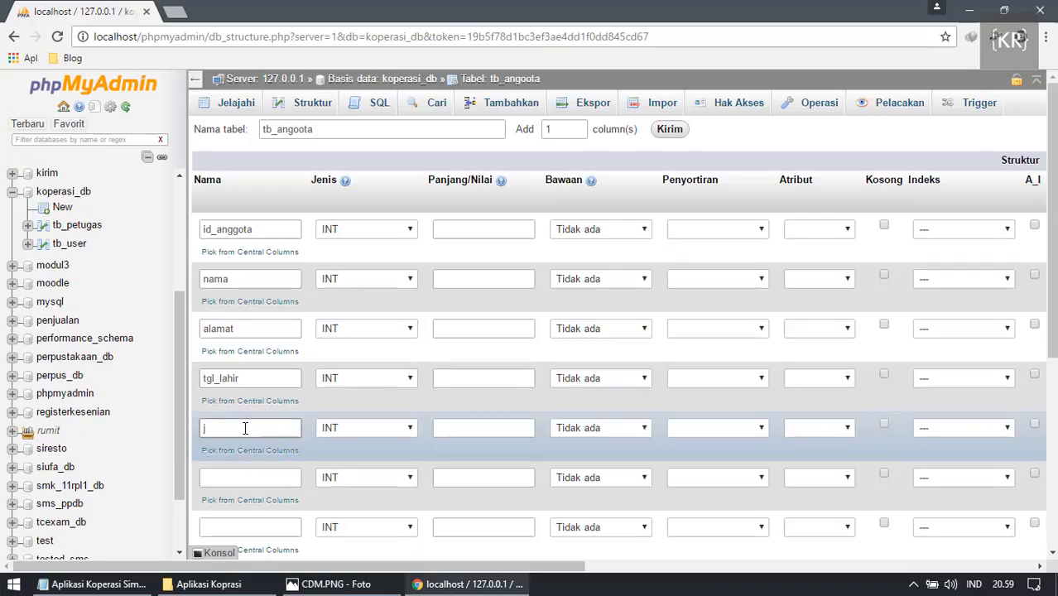
text(jenis_kelamin)
Check the remaining ANGGOTA attributes in the diagram and name the next three columns status, no_telp and keterangan.
key(alt+Tab)
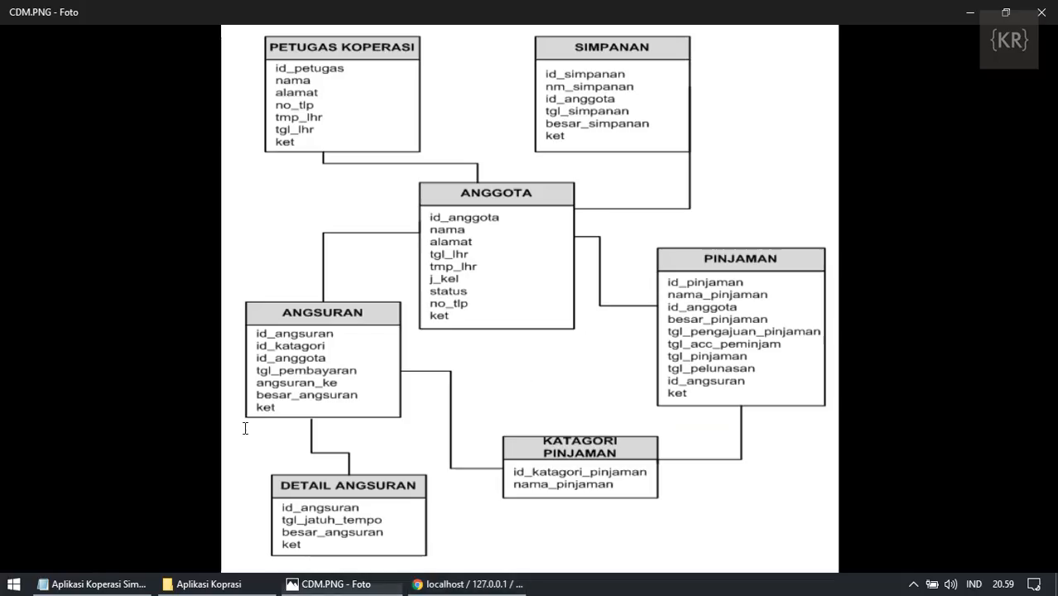
key(alt+Tab)
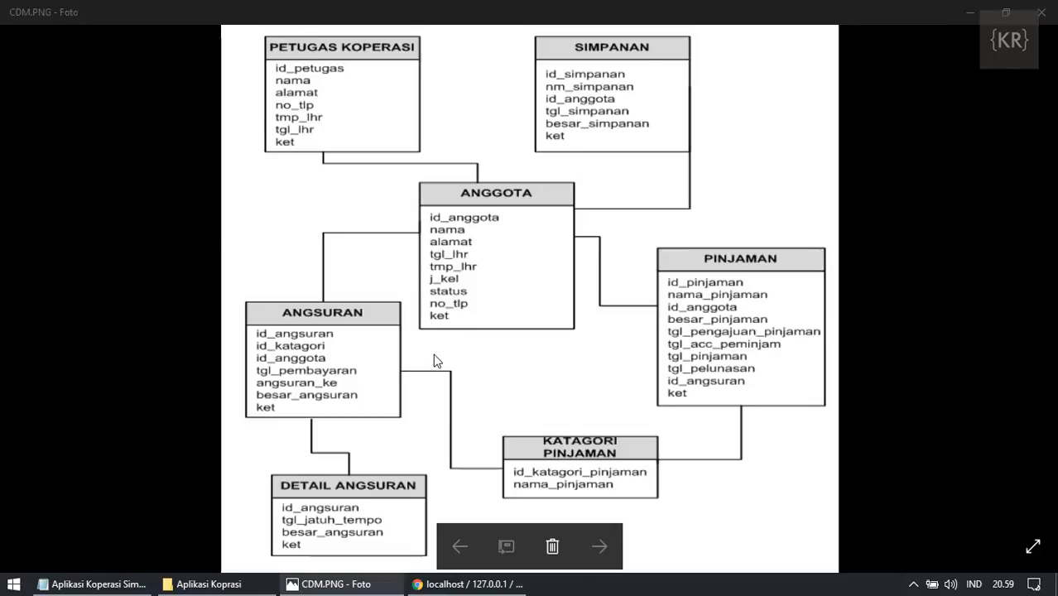
scroll(273, 344, down, 3)
click(254, 242)
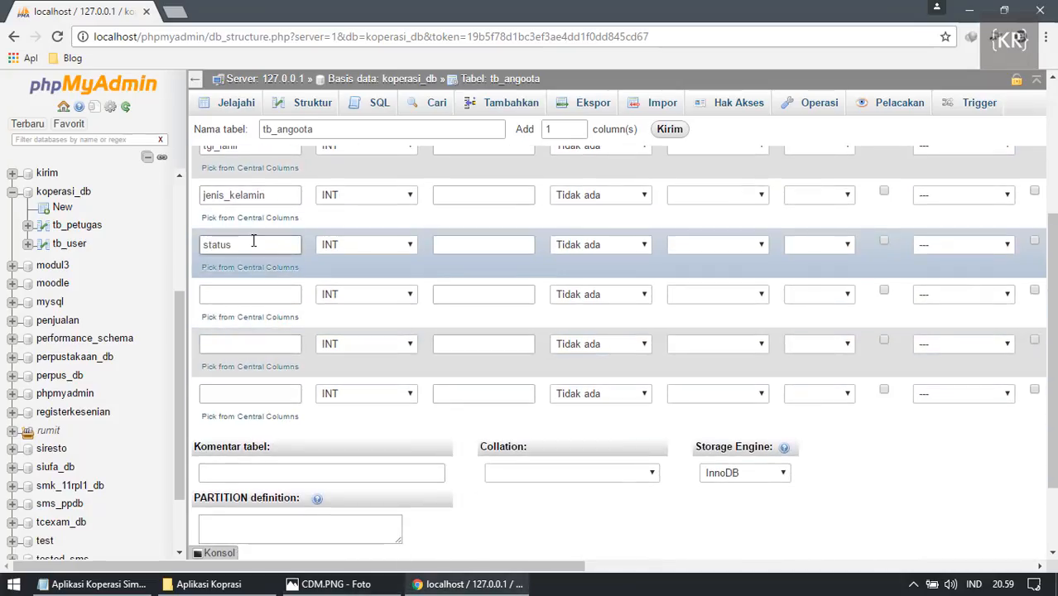
click(242, 291)
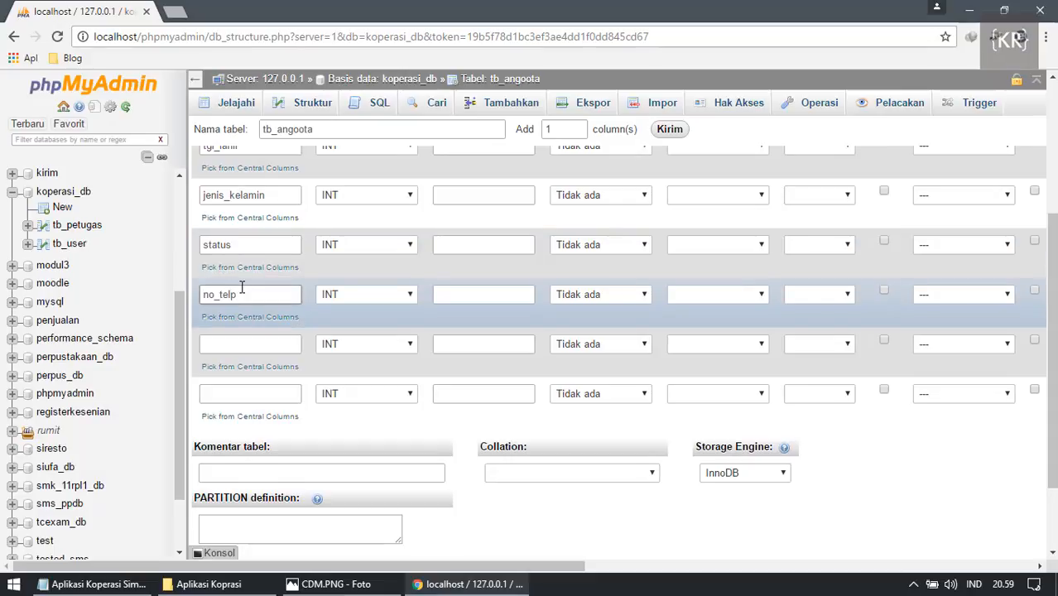
click(236, 343)
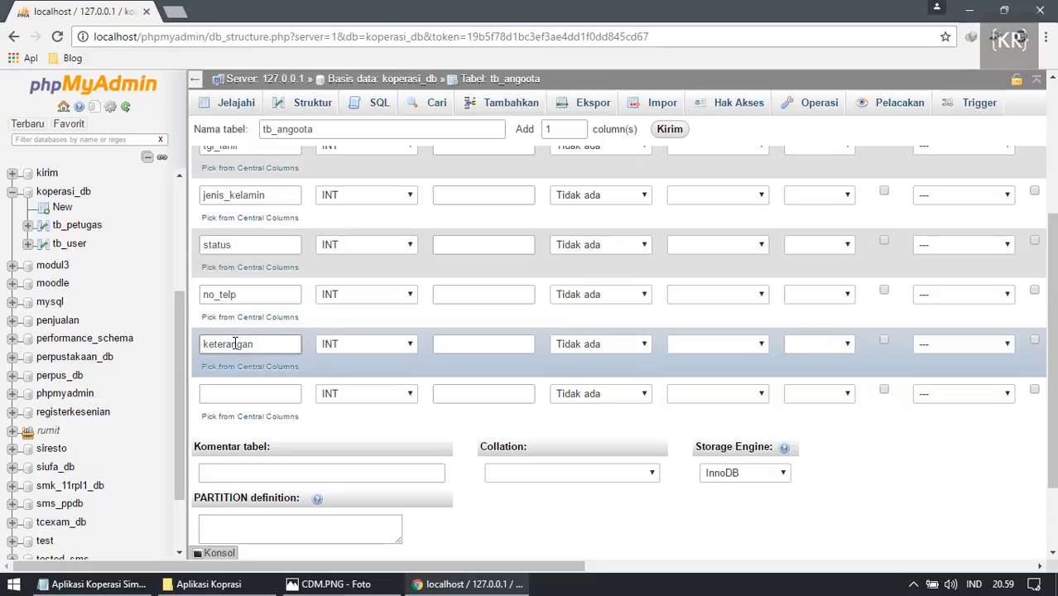
Review the entered column names one by one from id_anggota through keterangan.
scroll(235, 343, up, 5)
click(267, 230)
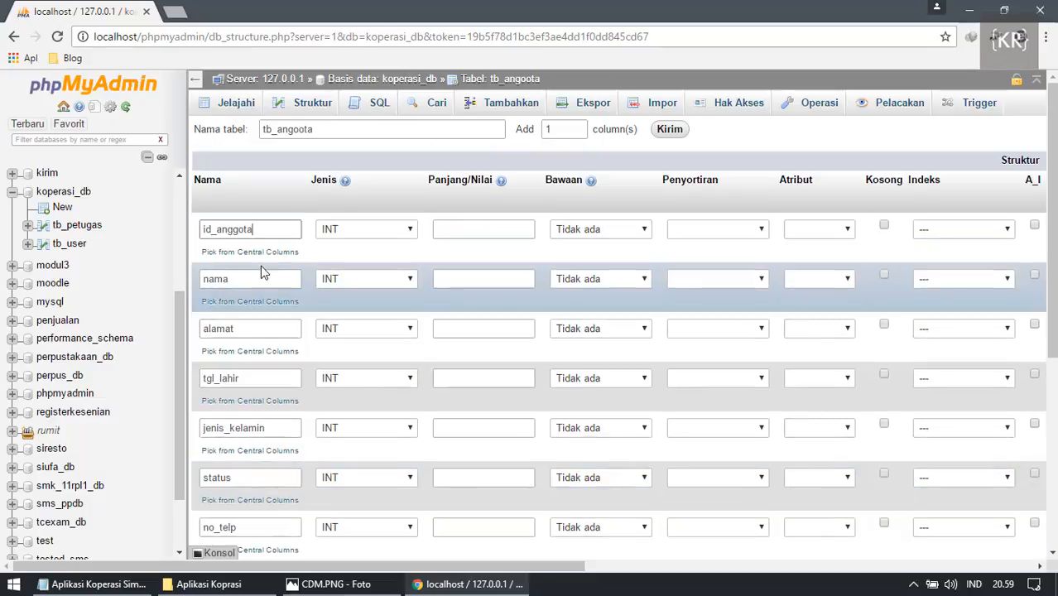
click(261, 273)
click(259, 328)
scroll(259, 336, down, 1)
click(264, 302)
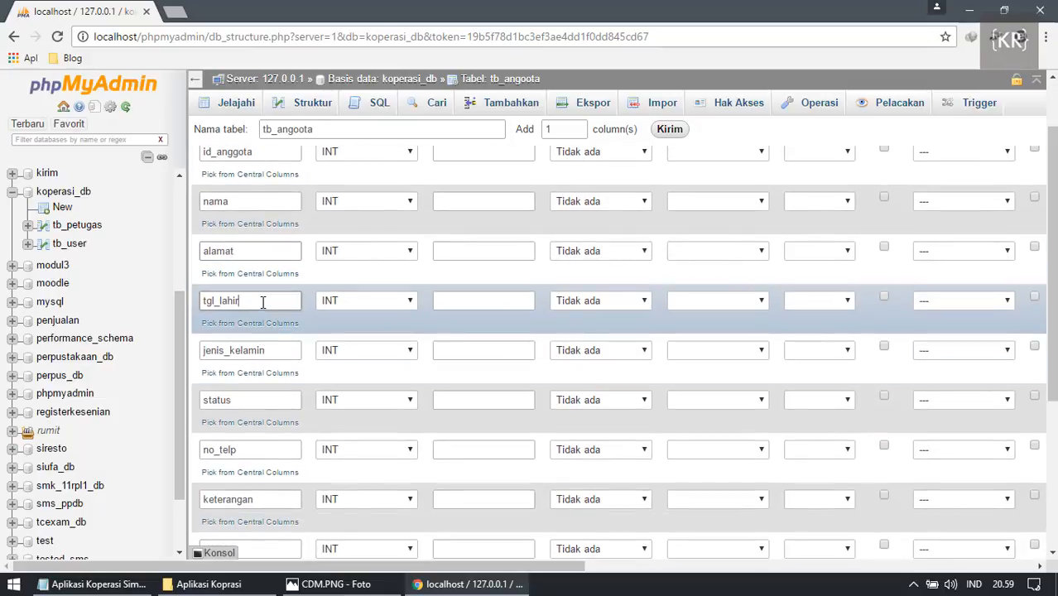
click(265, 352)
scroll(274, 374, down, 1)
click(245, 325)
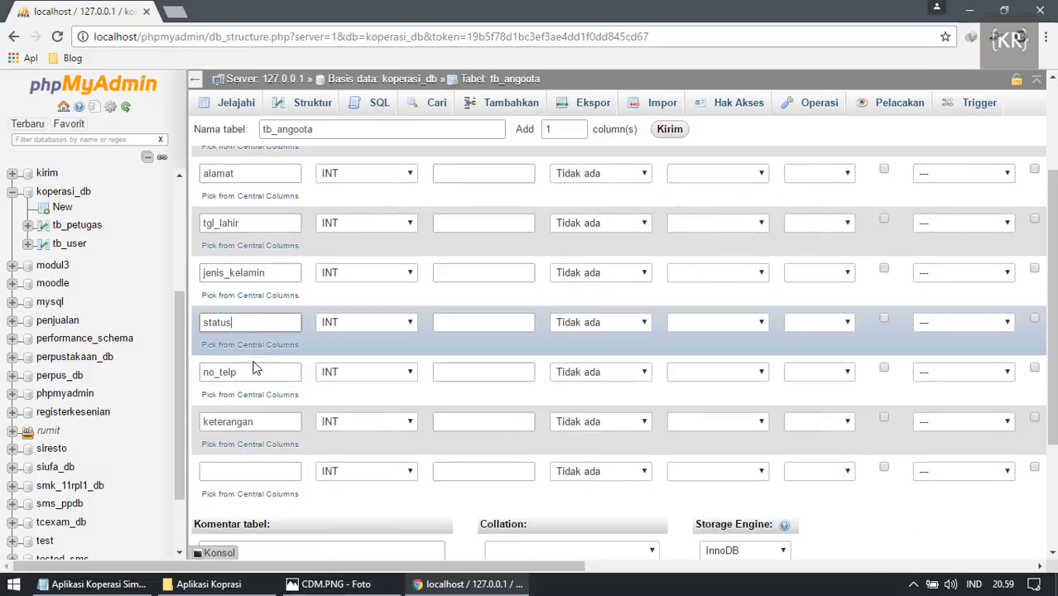
click(256, 372)
click(265, 422)
scroll(265, 424, up, 2)
click(260, 282)
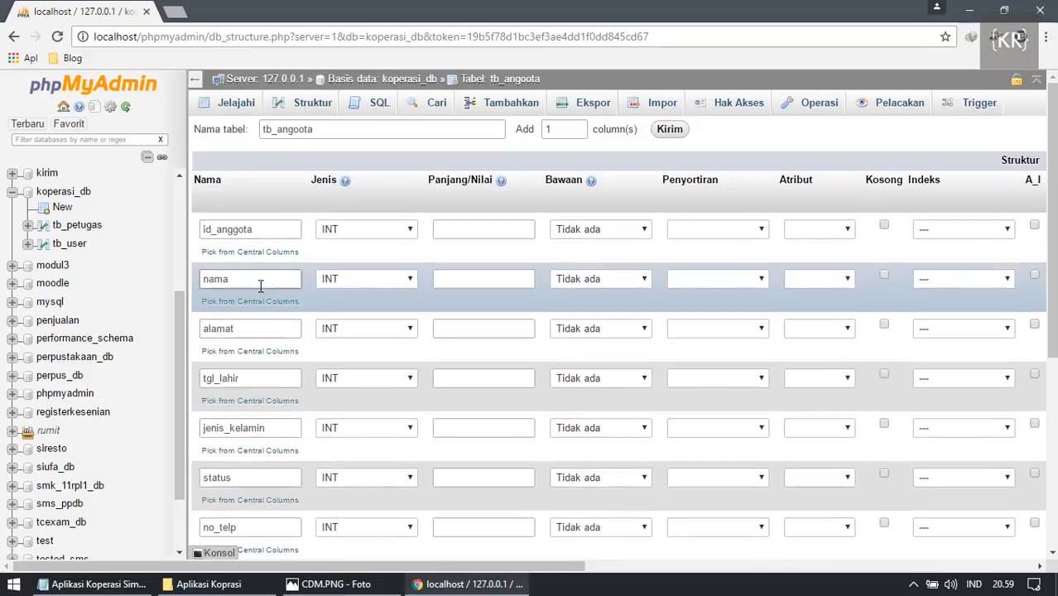
Compare the column list with the attributes of the ANGGOTA entity in the CDM.PNG diagram.
click(514, 279)
key(alt+Tab)
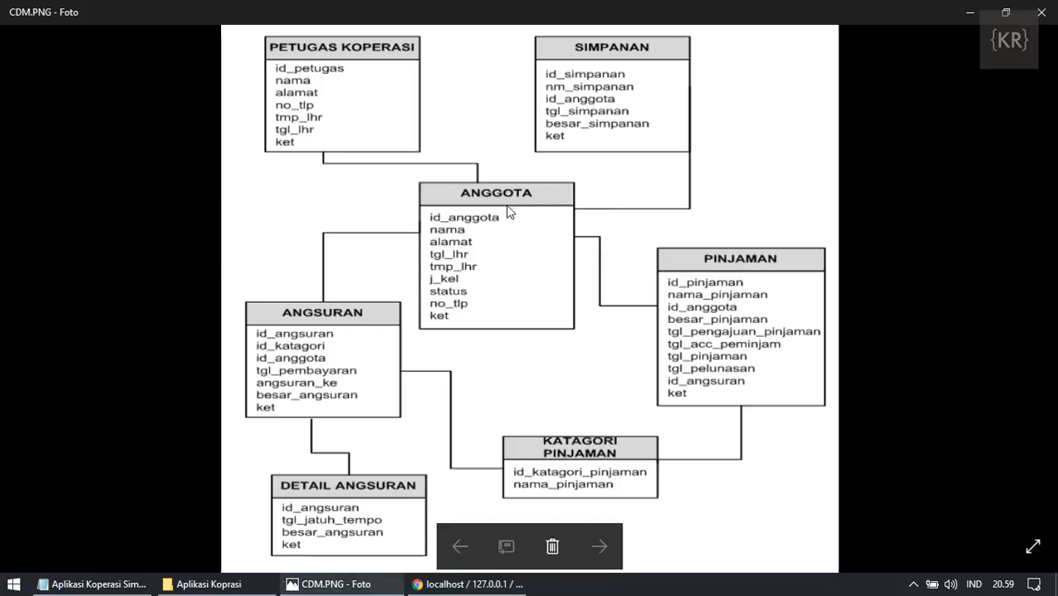
key(alt+Tab)
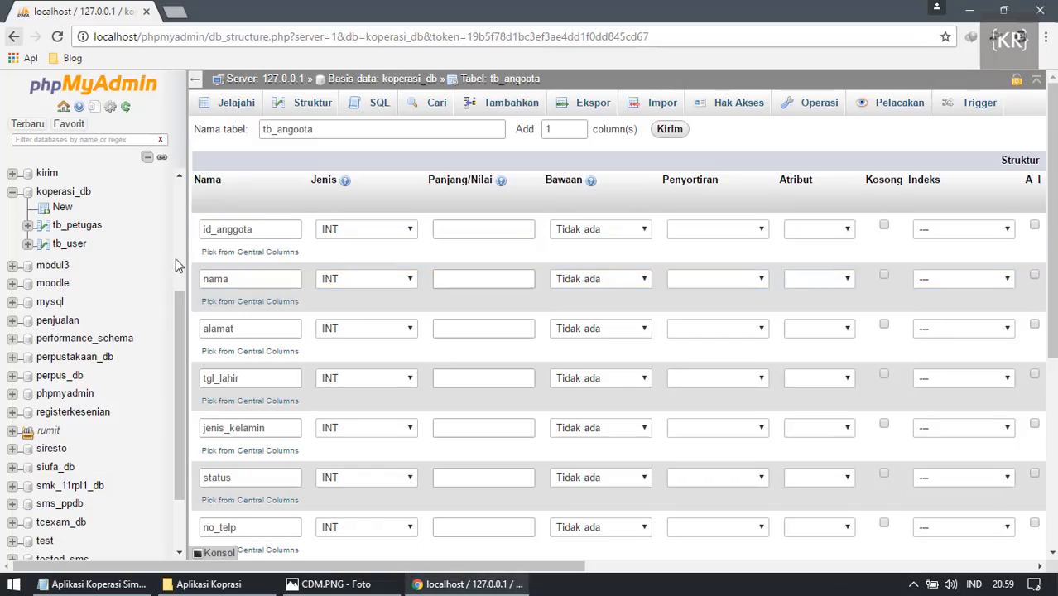
key(alt+Tab)
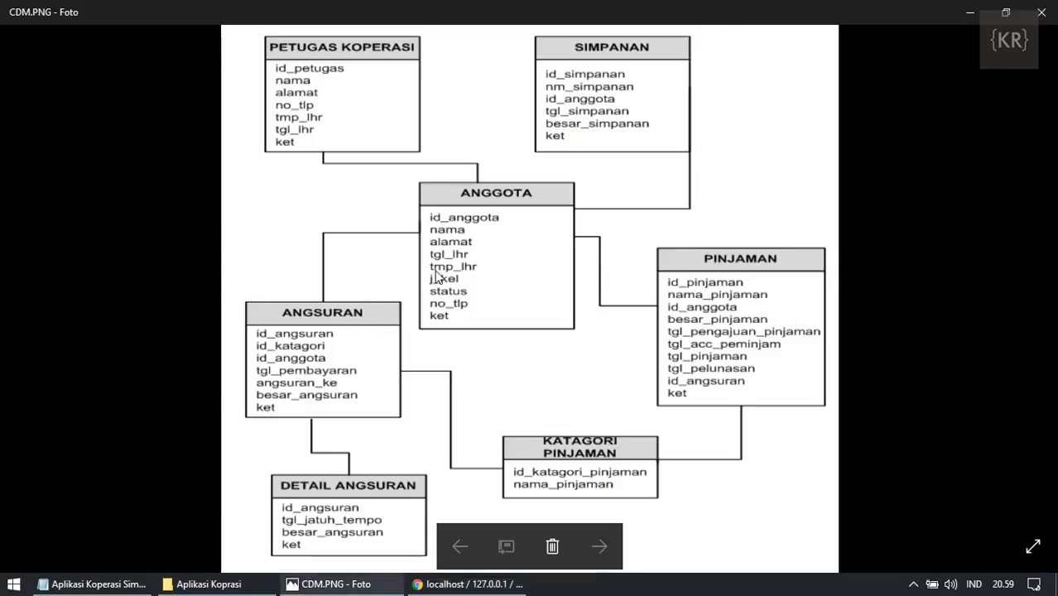
key(alt+Tab)
scroll(253, 364, down, 3)
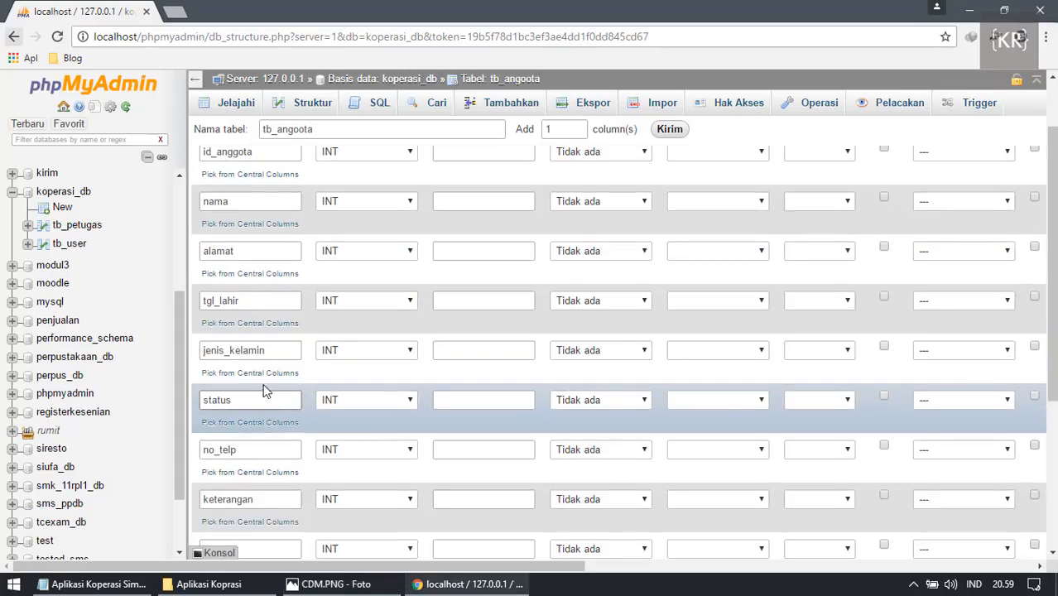
Move the column names keterangan and no_telp down one row each, filling the empty ninth row first.
double_click(258, 347)
key(ctrl+x)
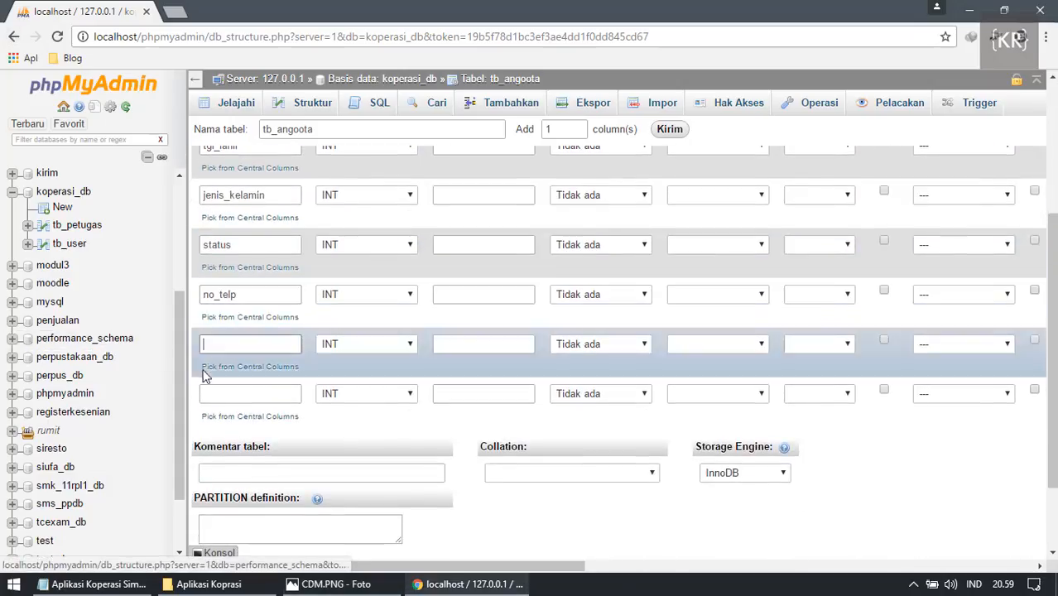
click(208, 392)
key(ctrl+v)
double_click(247, 295)
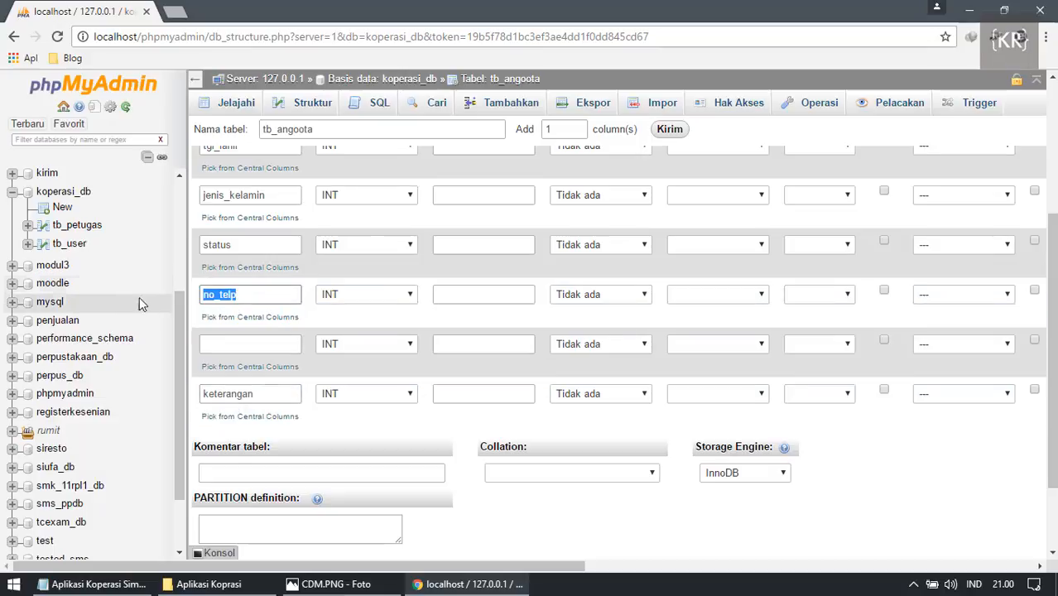
key(ctrl+x)
click(215, 340)
key(ctrl+v)
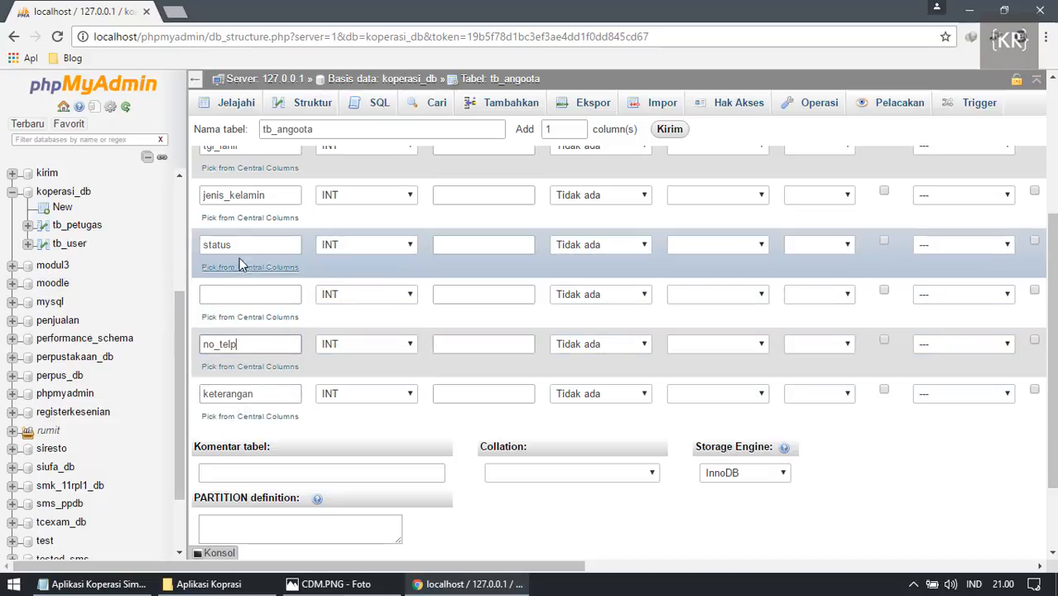
Move the column names status and jenis_kelamin down one row each to free the fifth row.
double_click(219, 245)
key(ctrl+x)
click(207, 294)
key(ctrl+v)
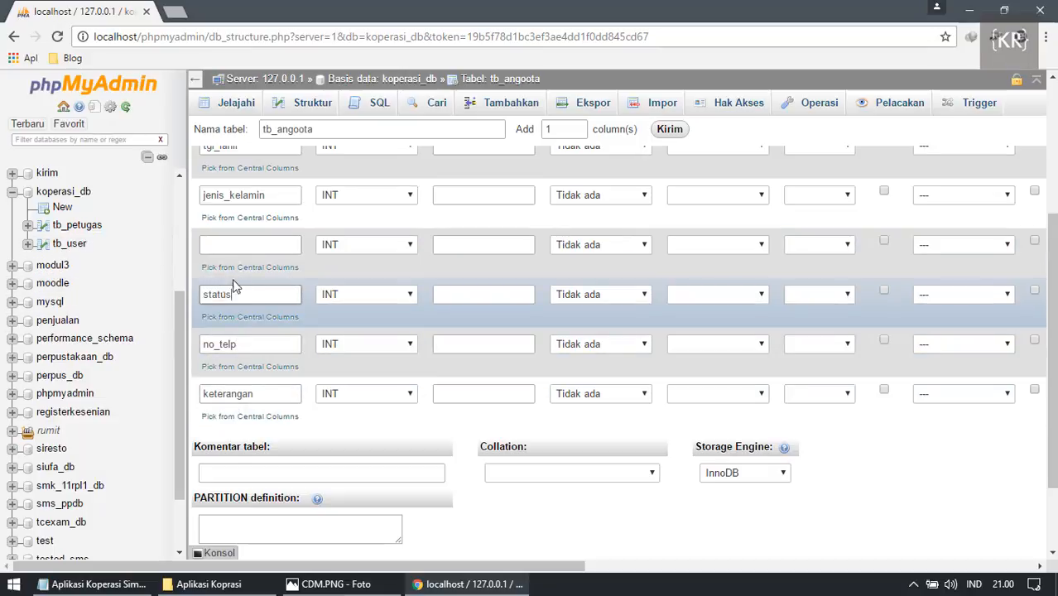
scroll(268, 275, up, 1)
double_click(268, 276)
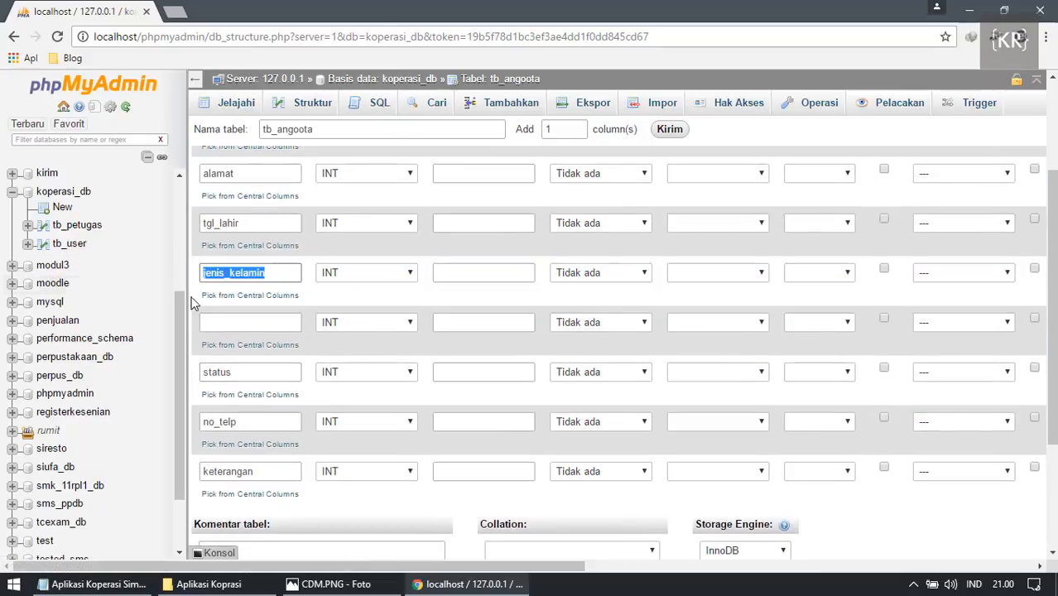
key(ctrl+x)
click(210, 329)
key(ctrl+v)
Check the ANGGOTA attributes in the CDM.PNG diagram and name the freed fifth column tempat_lahir.
key(alt+Tab)
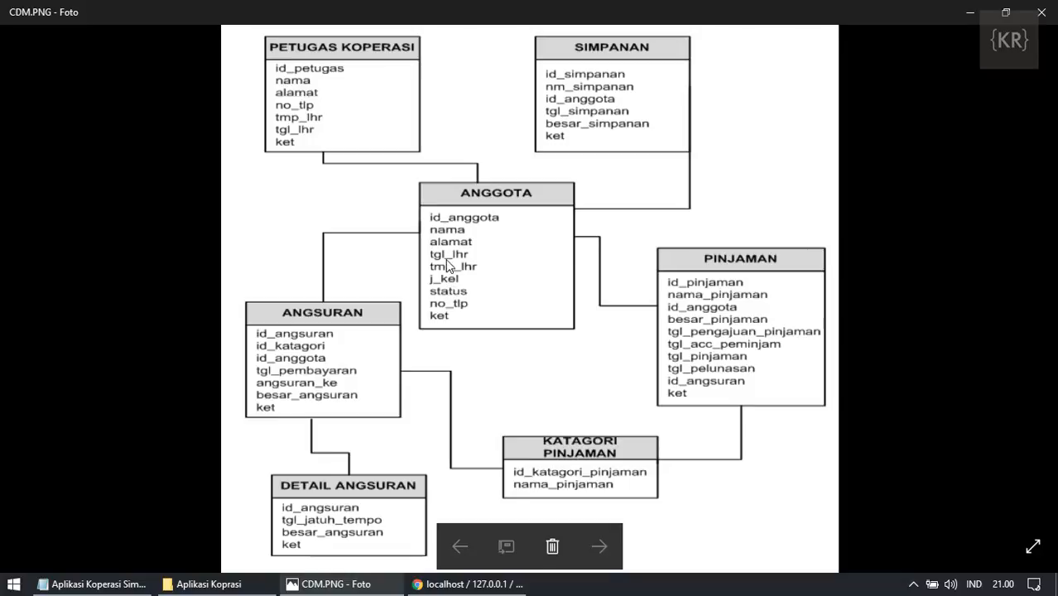
key(alt+Tab)
click(265, 275)
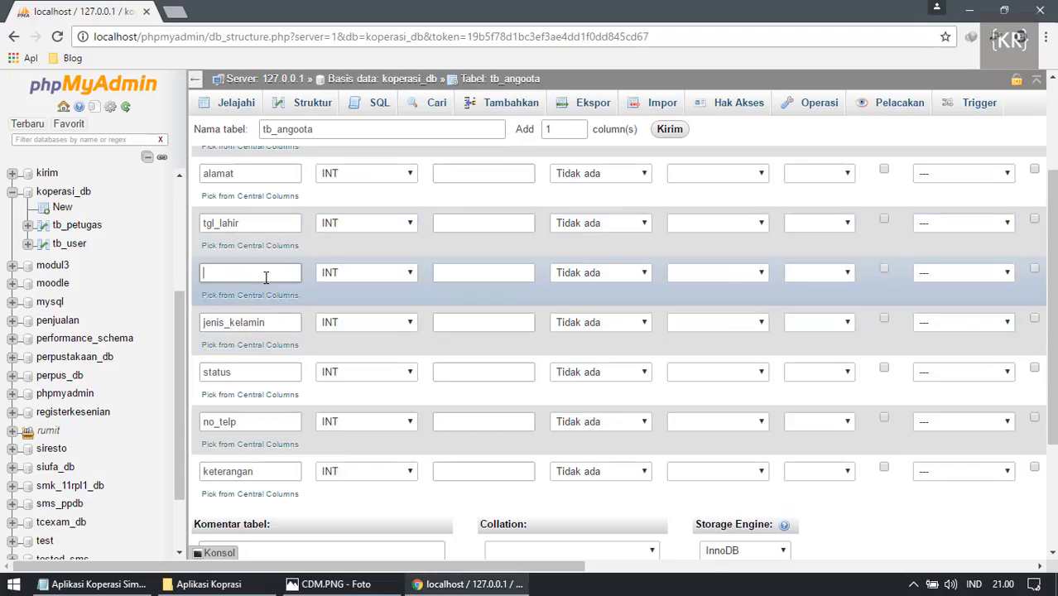
text(tempat)
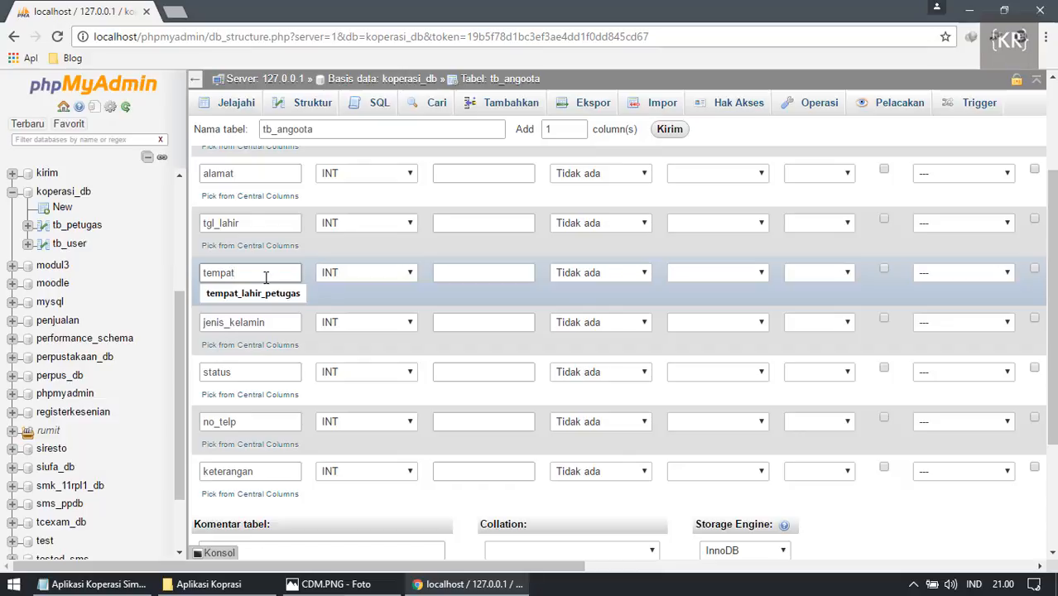
text(_lahir)
Rename the nama and alamat columns as nama_anggota and alamat_anggota.
scroll(331, 249, up, 3)
click(249, 278)
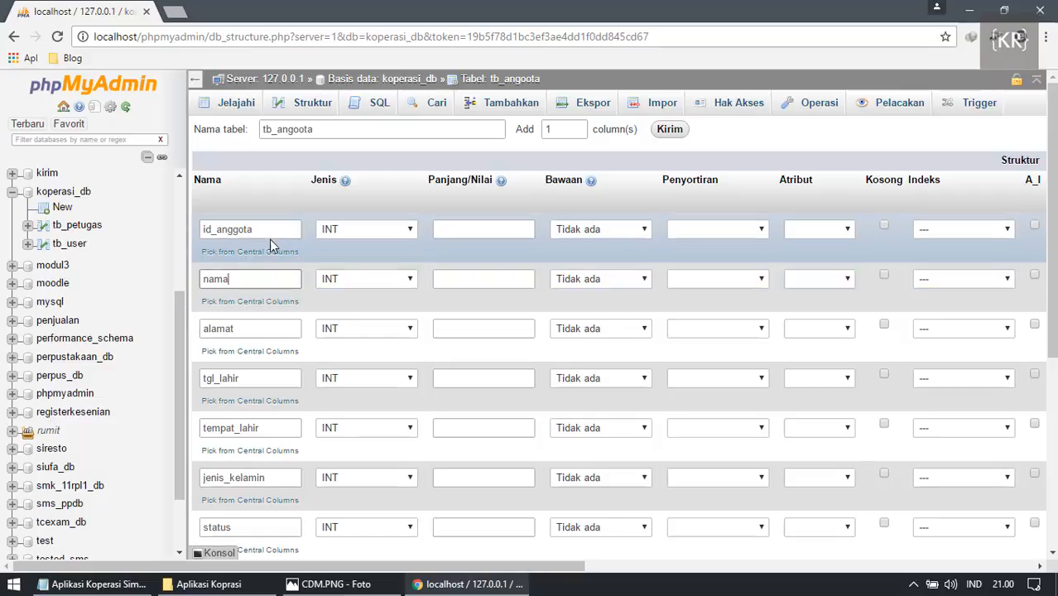
drag(279, 230, 201, 235)
click(244, 275)
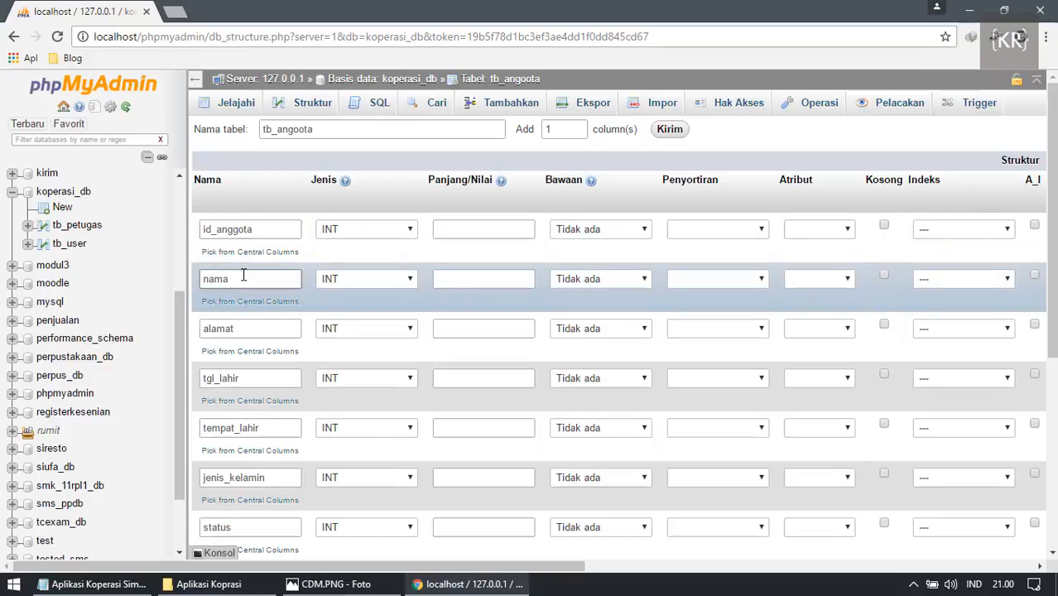
text(_anggota)
click(253, 331)
text(_anggota)
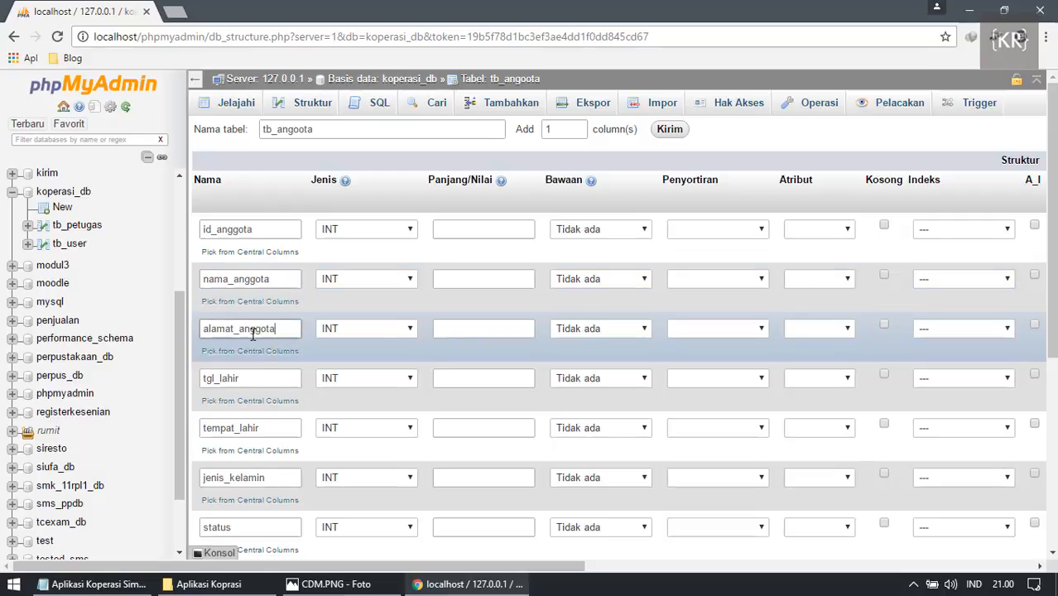
Append _anggota to the column names tgl_lahir, tempat_lahir and jenis_kelamin.
click(262, 381)
text(_anggota)
scroll(261, 381, down, 1)
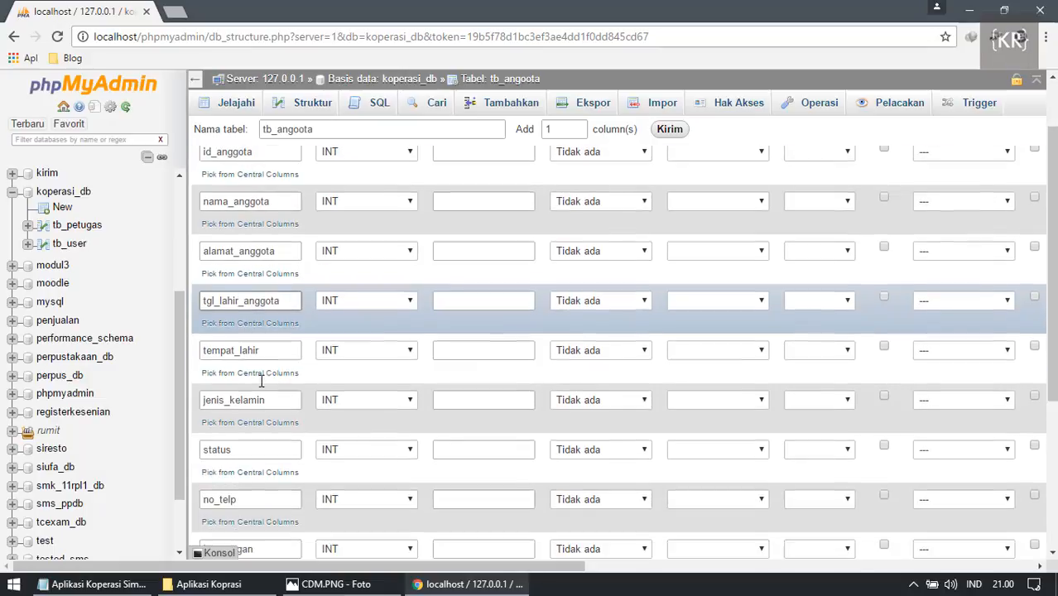
click(269, 352)
text(_anggota)
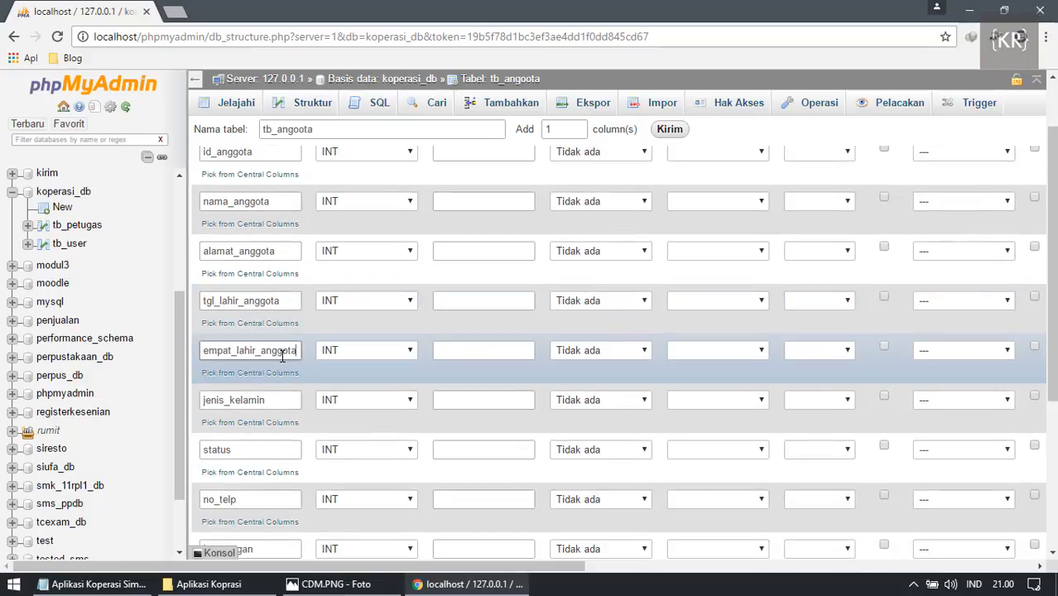
click(290, 400)
text(_anggota)
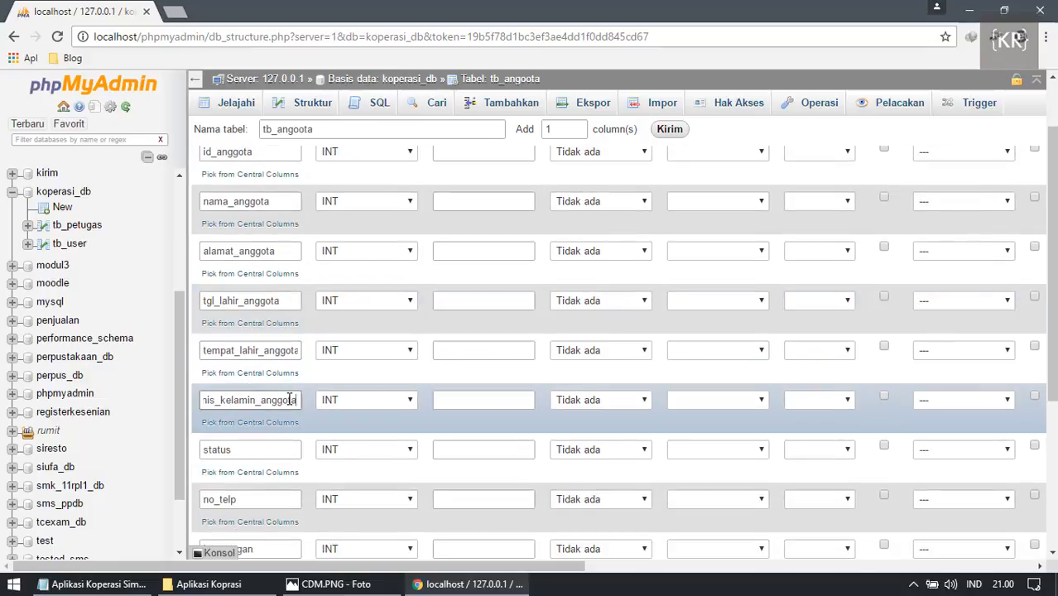
Append _anggota to the last three column names, status, no_telp and keterangan.
scroll(267, 438, down, 1)
click(251, 372)
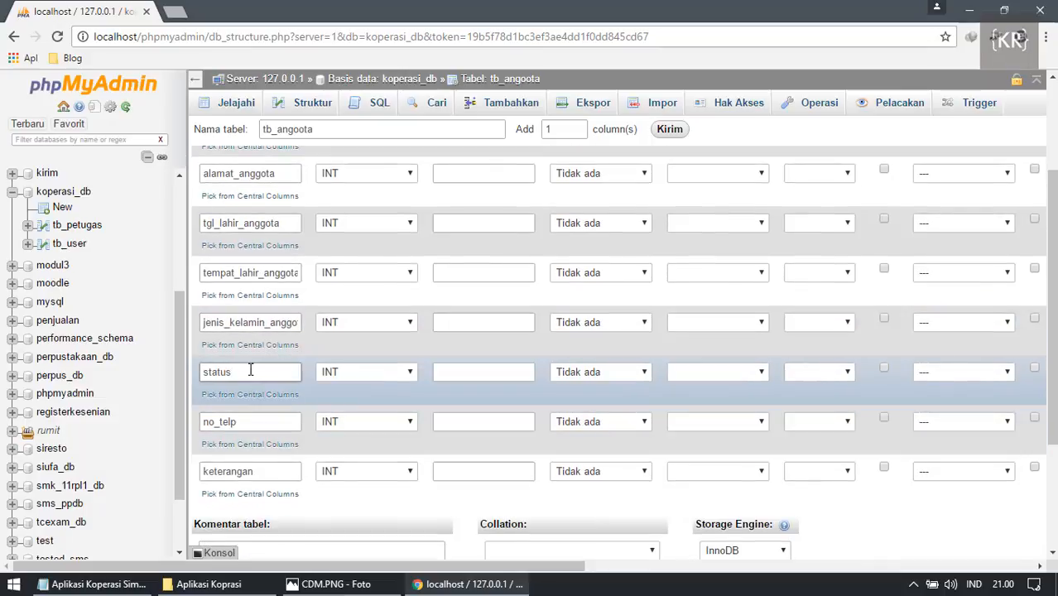
text(_anggota)
click(249, 423)
text(_anggota)
click(273, 471)
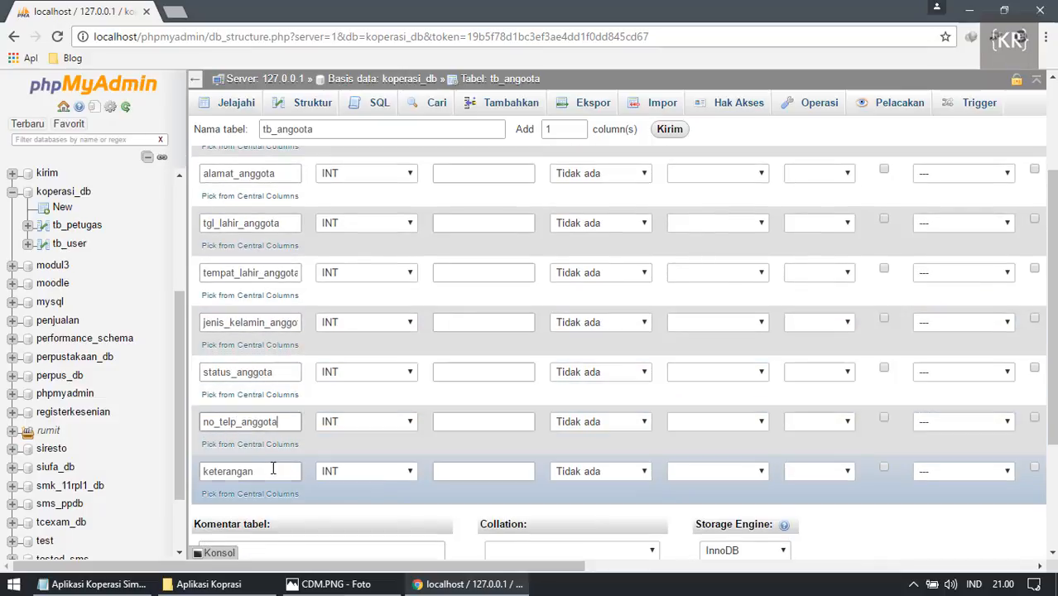
text(_anggota)
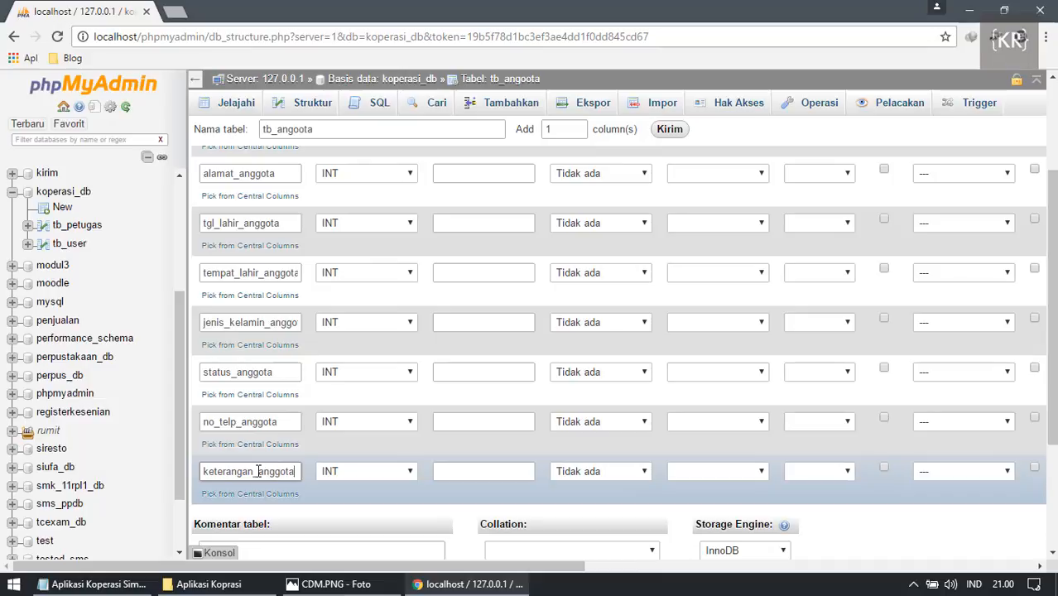
Make id_anggota the PRIMARY index of the table and enable auto-increment for it.
scroll(307, 310, up, 2)
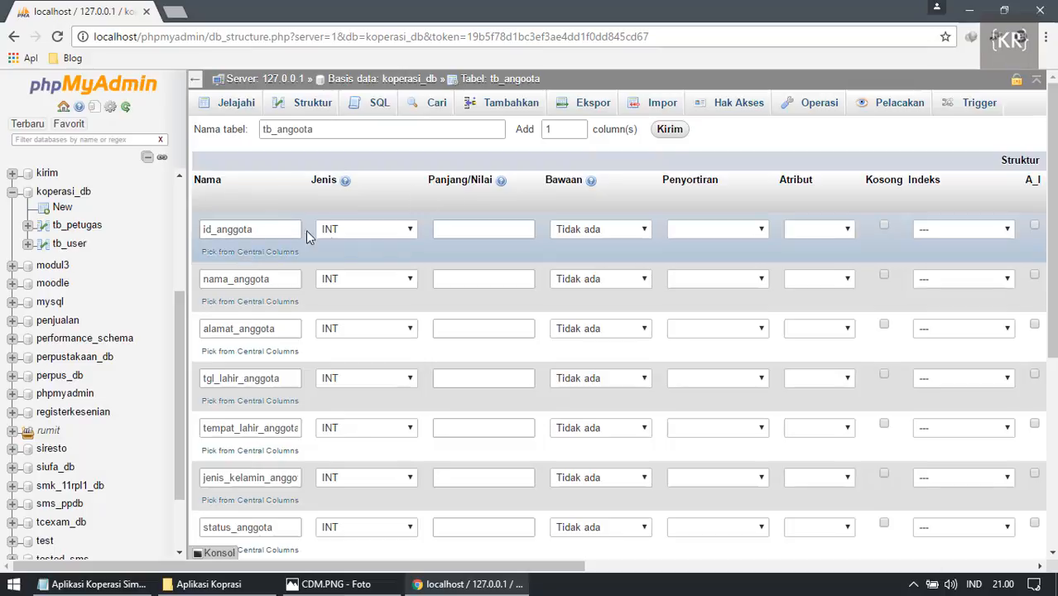
click(967, 234)
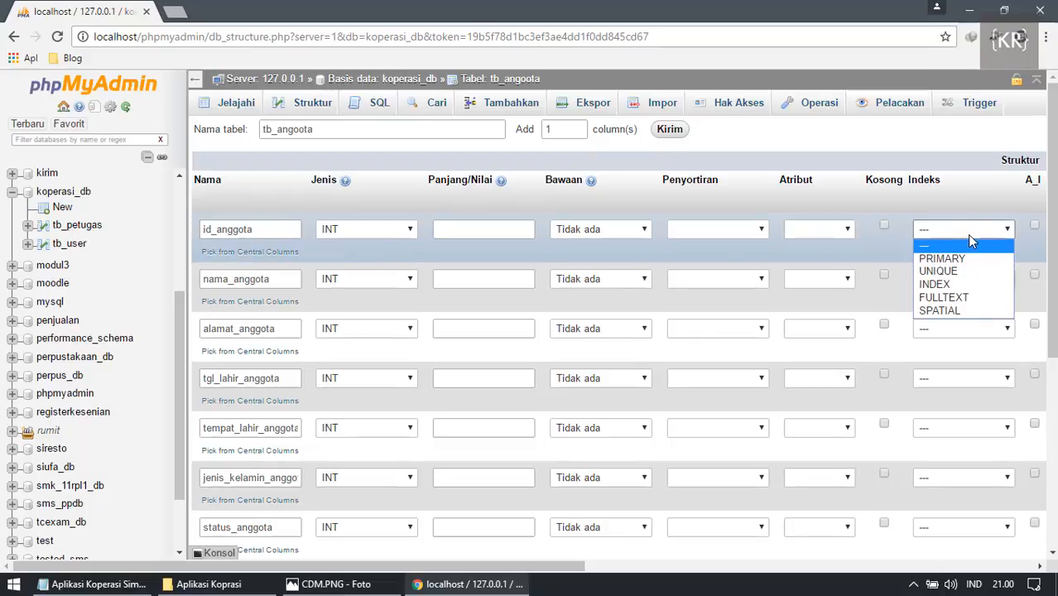
click(961, 262)
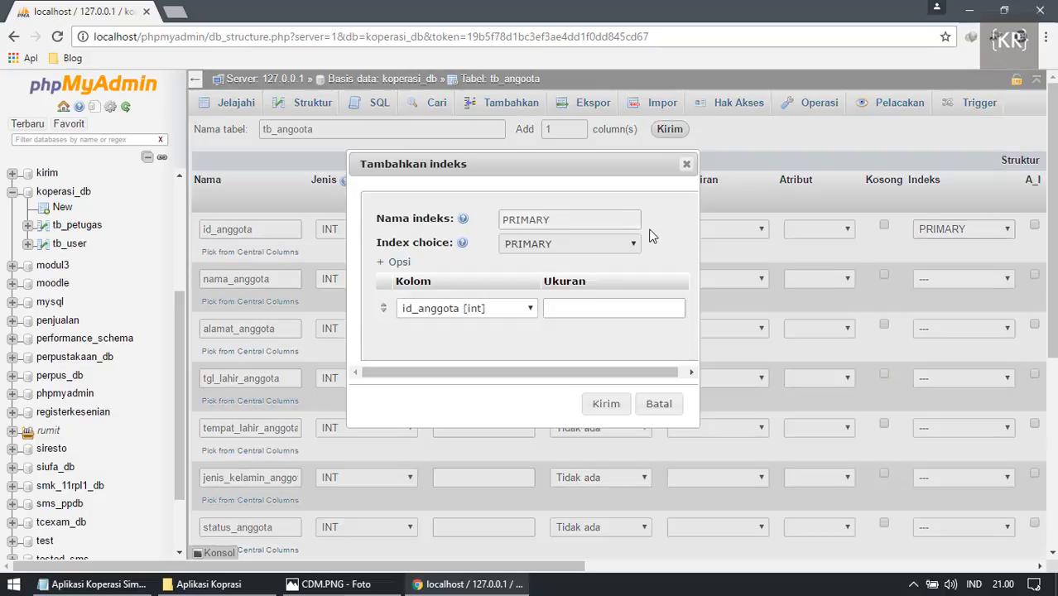
click(604, 405)
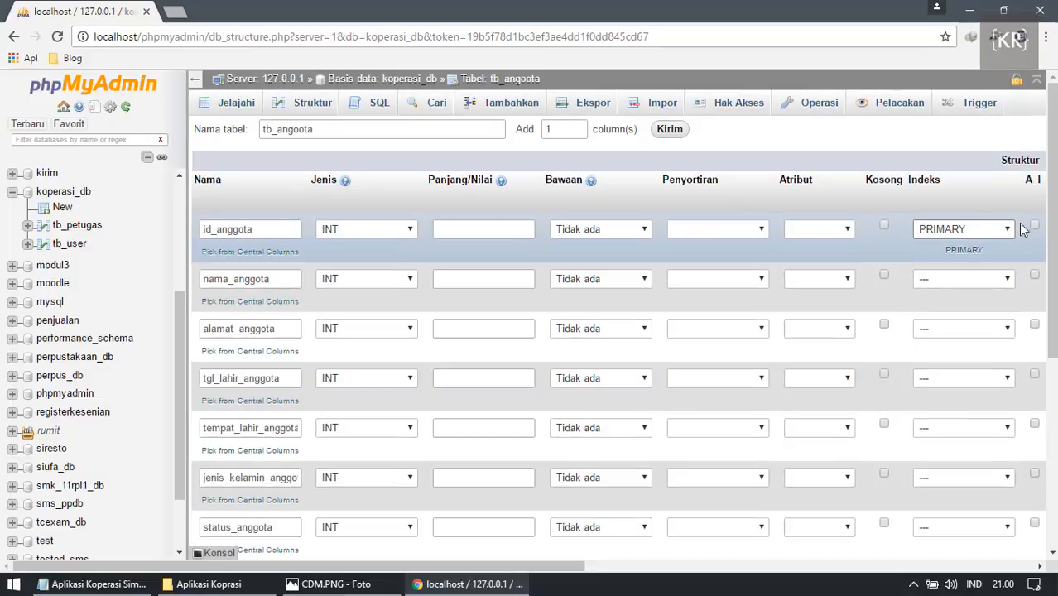
click(1035, 225)
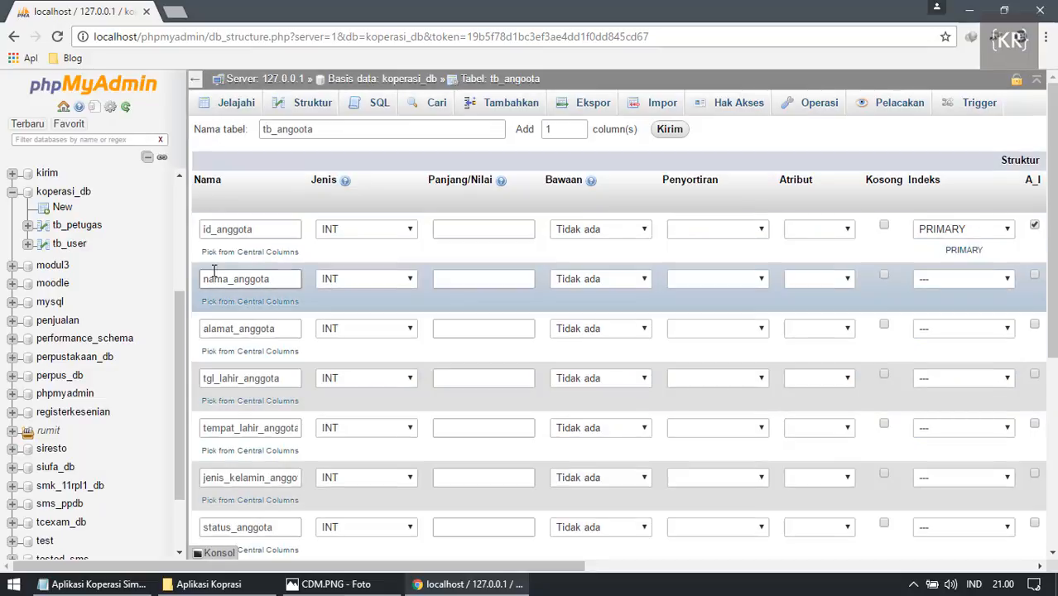
Set the nama_anggota column to type VARCHAR with length 150.
click(357, 280)
click(362, 309)
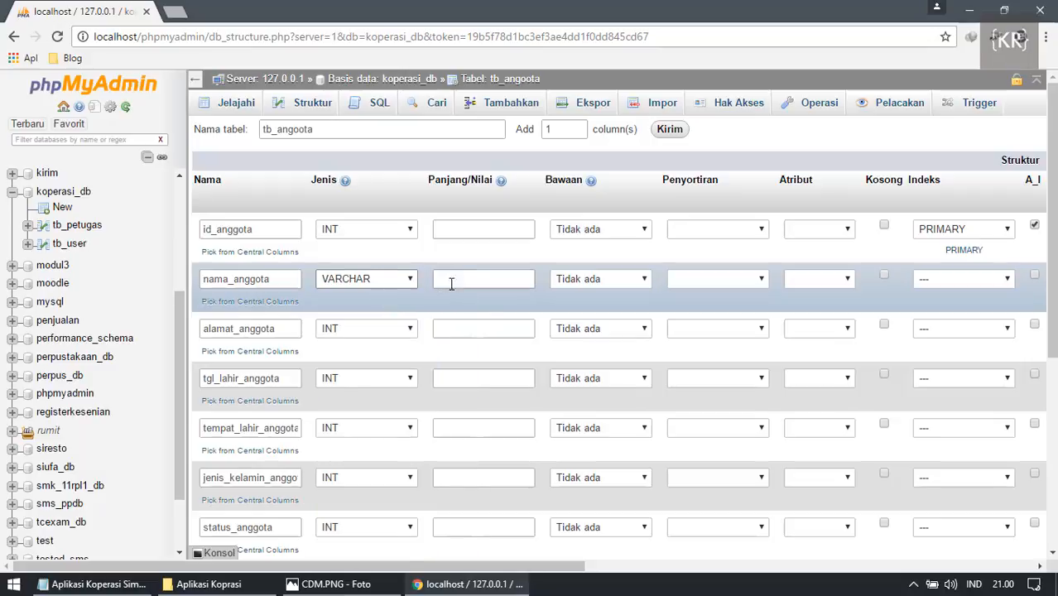
click(465, 279)
text(15)
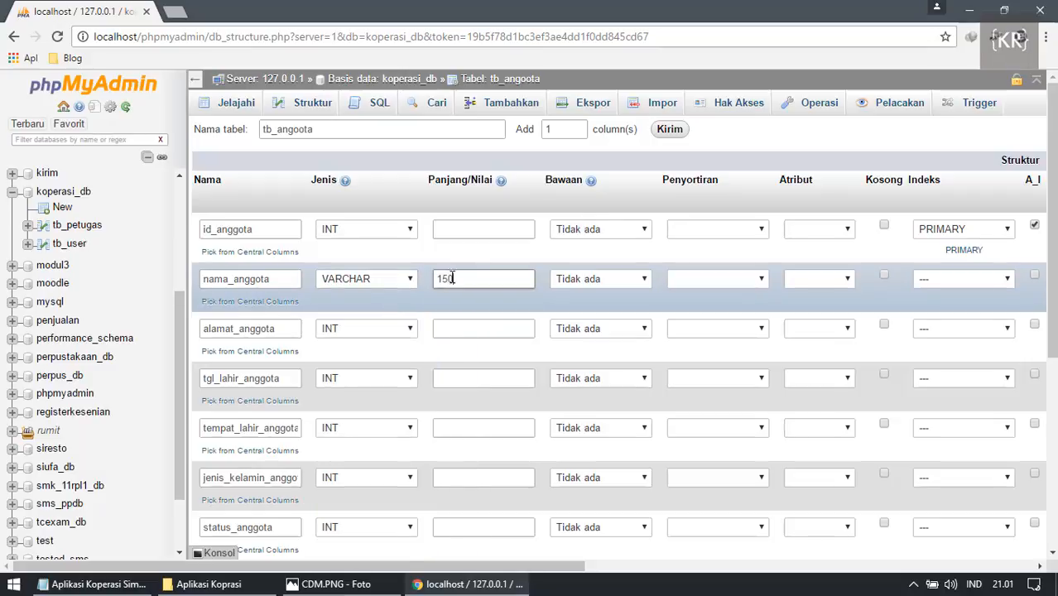
text(0)
Set the type of alamat_anggota to TEXT and the type of tgl_lahir_anggota to DATE.
click(368, 325)
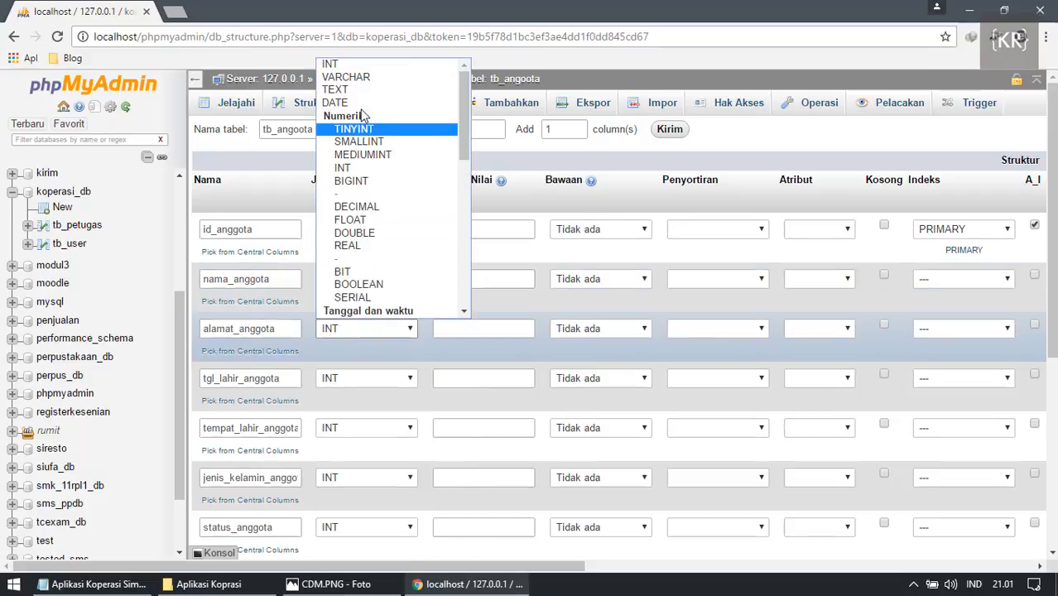
click(340, 89)
scroll(324, 297, down, 1)
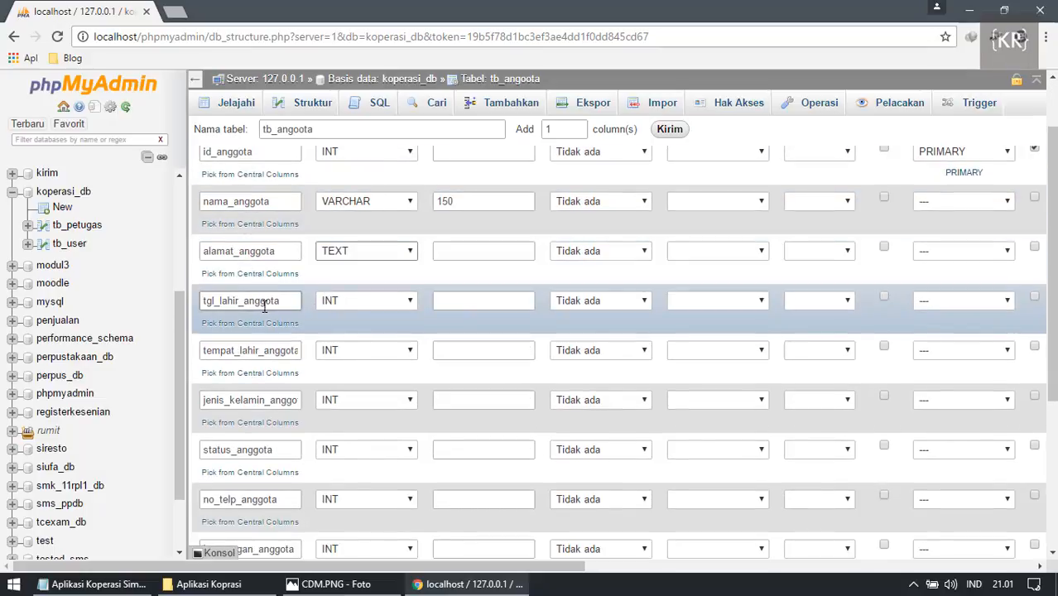
click(355, 298)
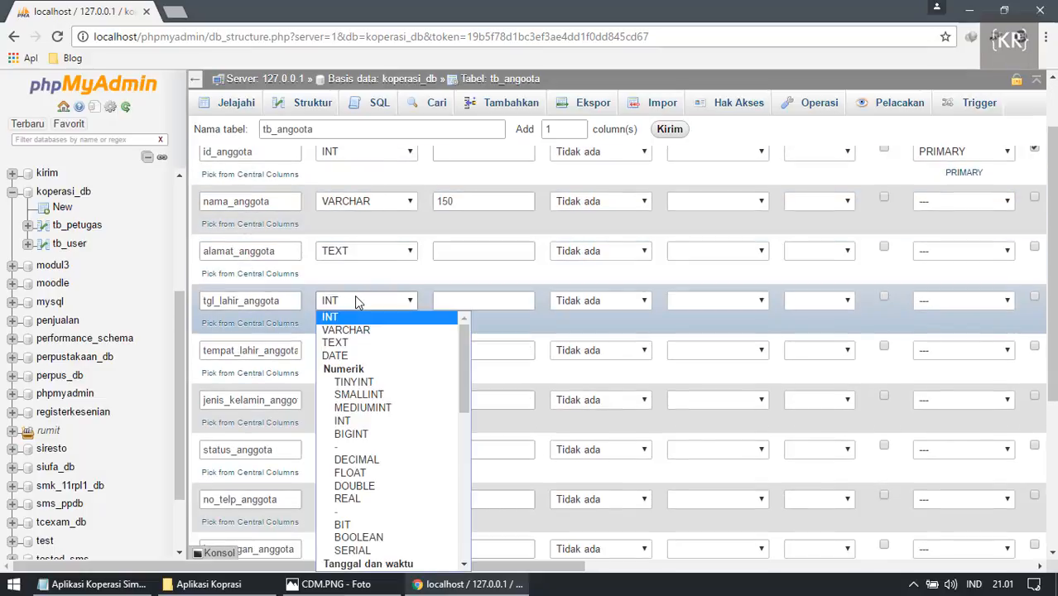
click(354, 356)
Set the tempat_lahir_anggota column to type VARCHAR with length 100.
scroll(339, 352, down, 1)
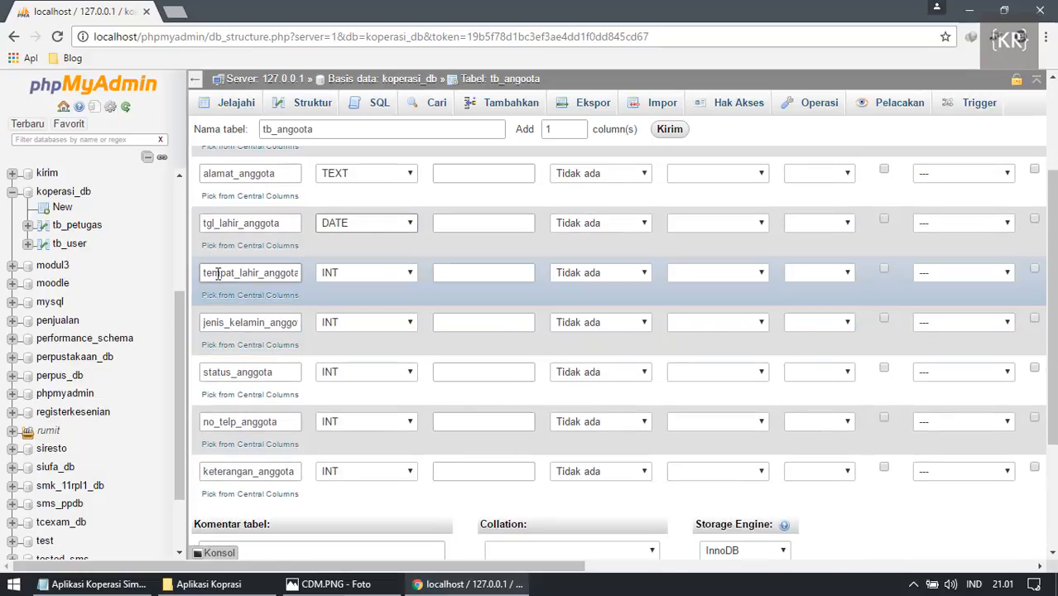
click(341, 272)
click(357, 299)
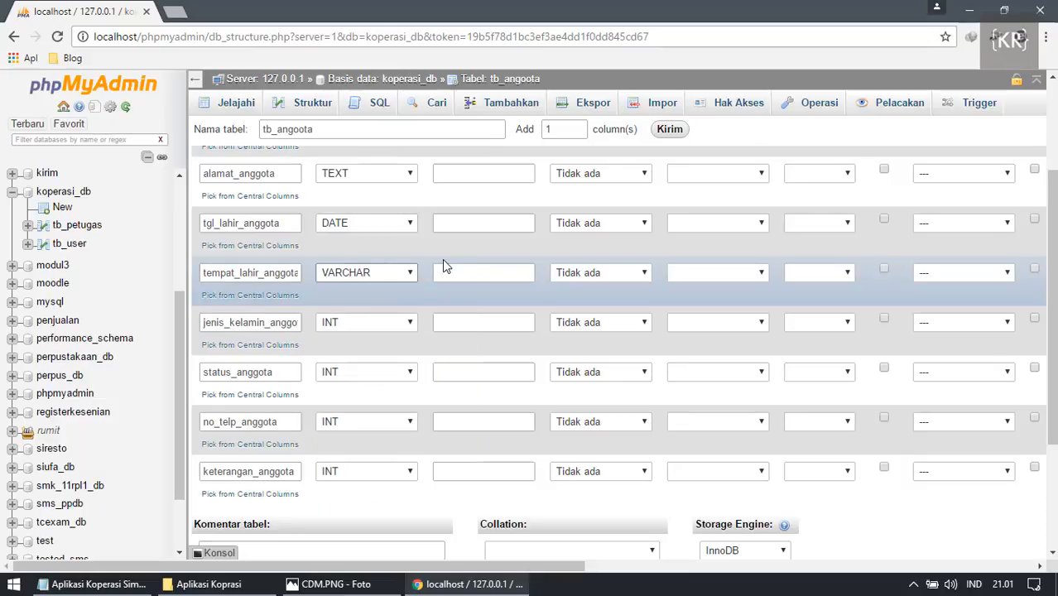
click(448, 273)
text(100)
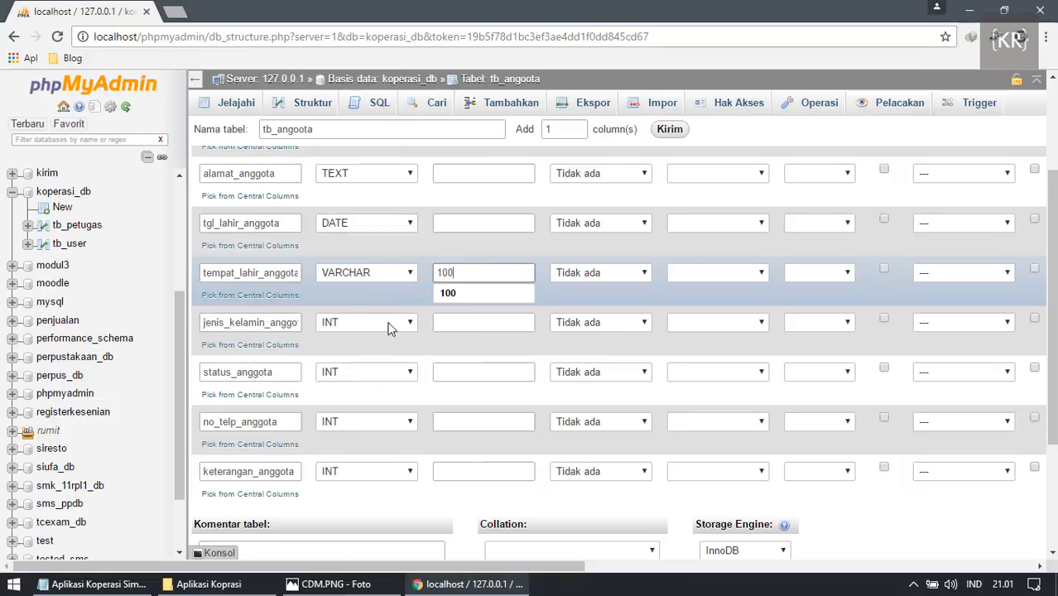
Set the type of jenis_kelamin_anggota to ENUM, then open and close its ENUM/SET values editor.
click(377, 329)
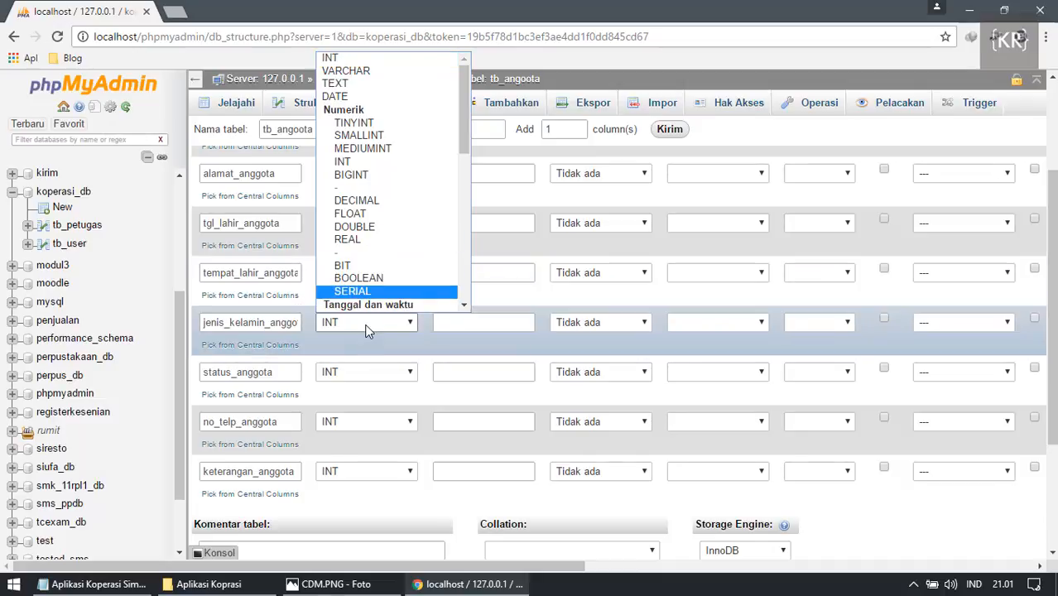
click(369, 324)
click(368, 323)
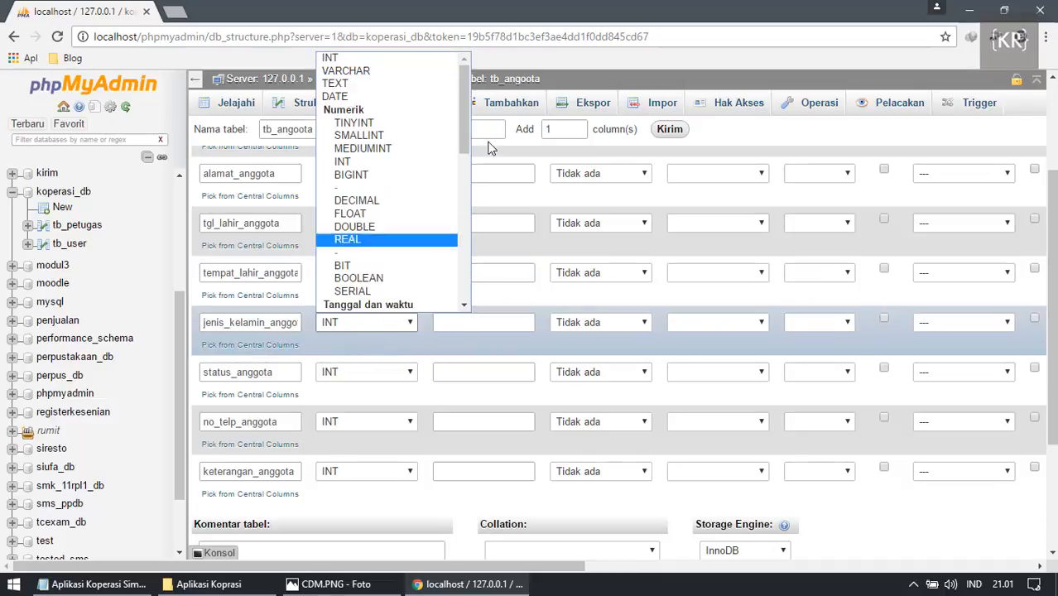
drag(467, 89, 467, 272)
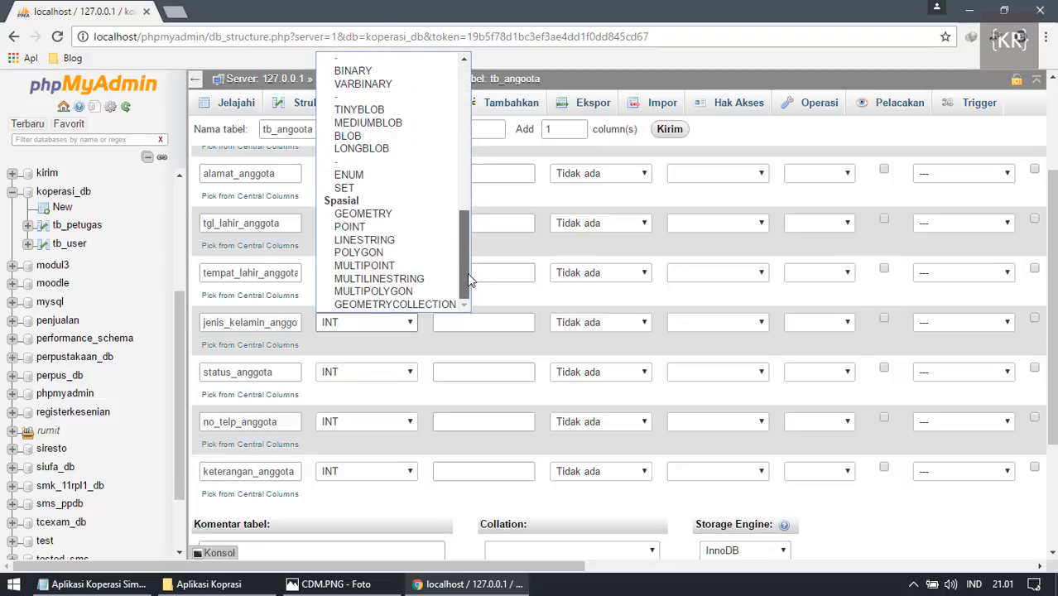
click(354, 175)
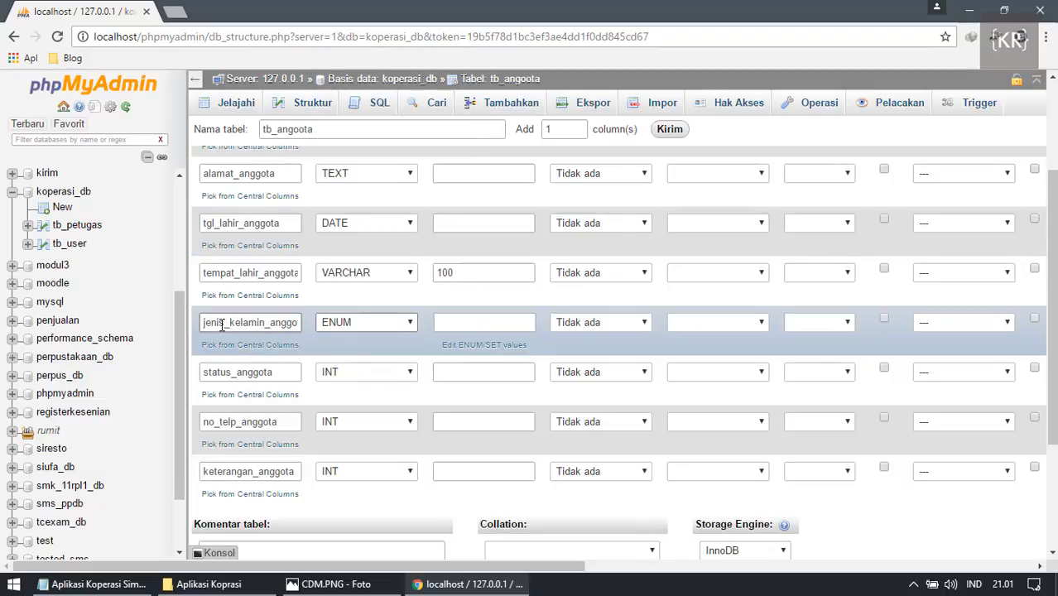
click(474, 346)
click(643, 156)
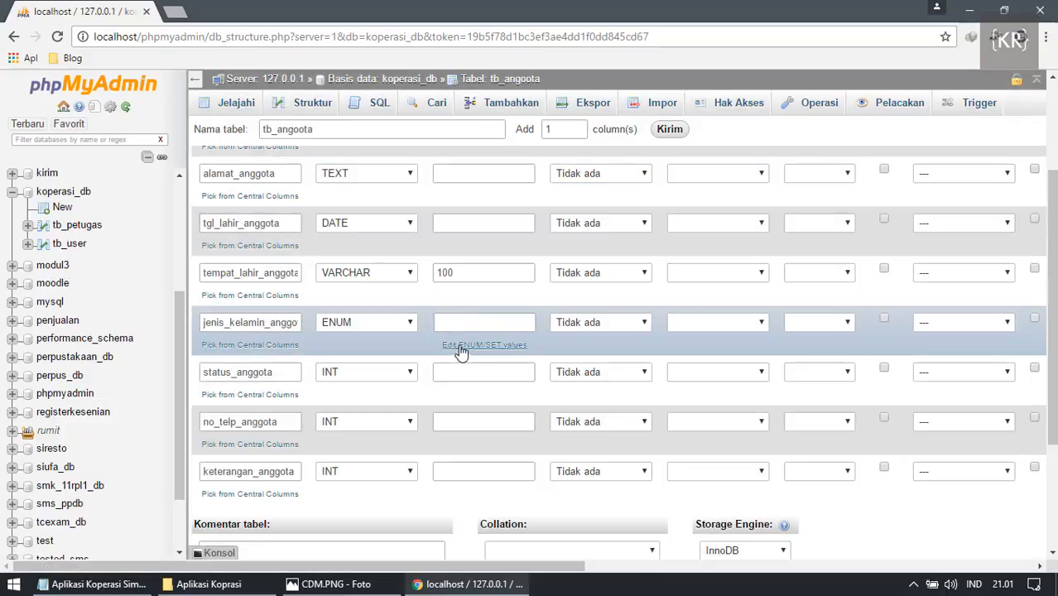
Define the ENUM values of jenis_kelamin_anggota as Pria and Wanita, removing the surplus value fields.
click(506, 346)
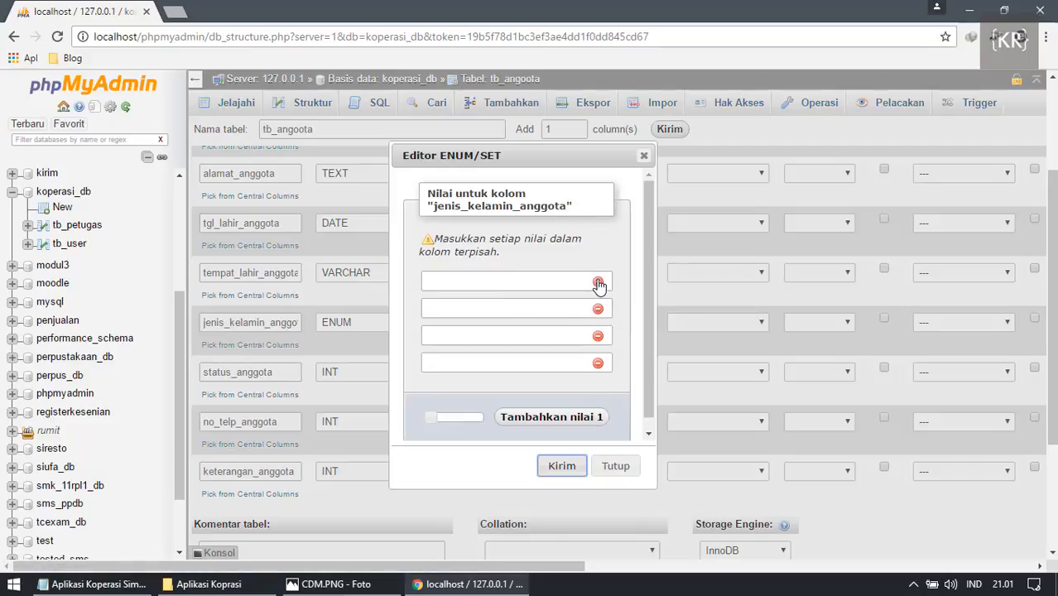
click(598, 284)
click(611, 282)
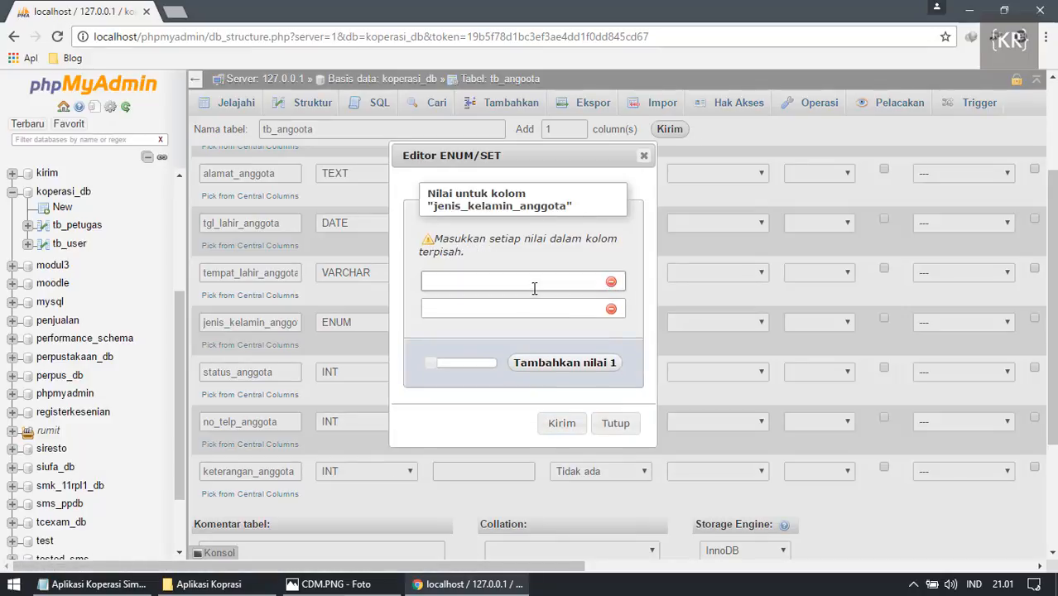
click(534, 287)
click(534, 315)
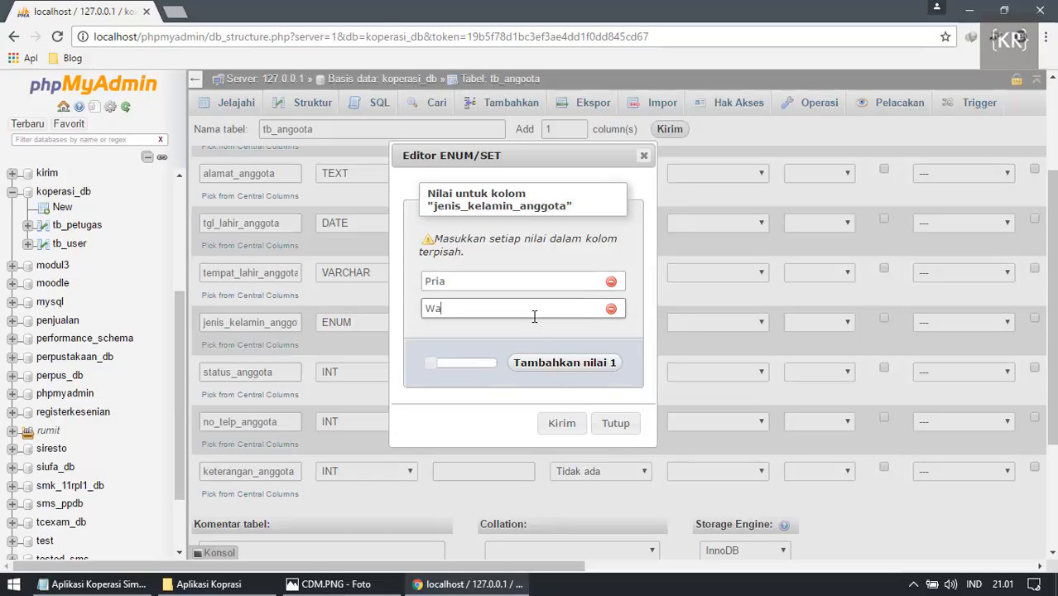
text(Wanita)
click(561, 423)
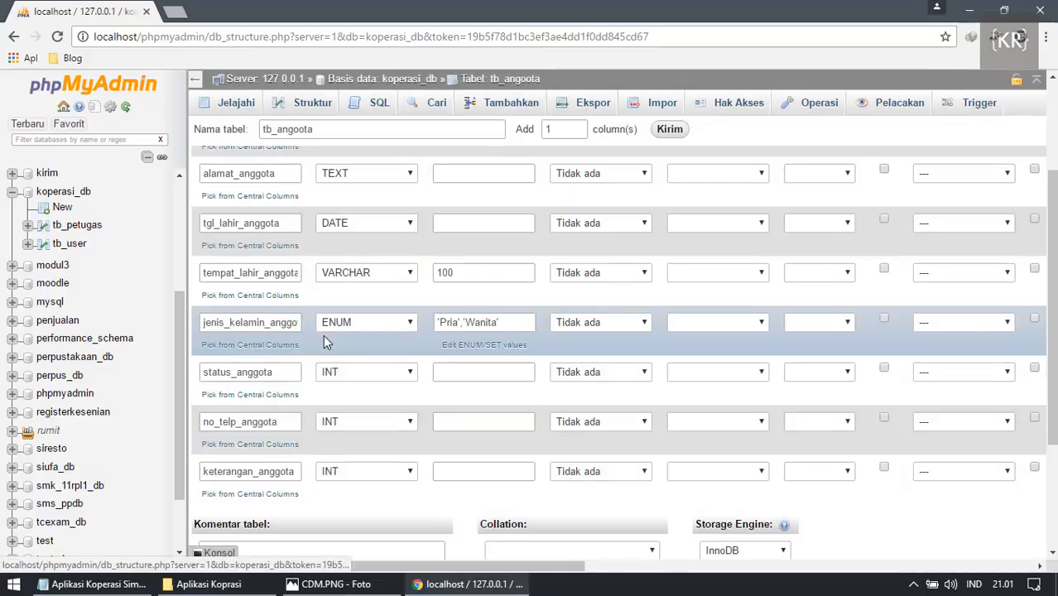
Set the status_anggota column to type VARCHAR with length 100.
scroll(323, 335, down, 1)
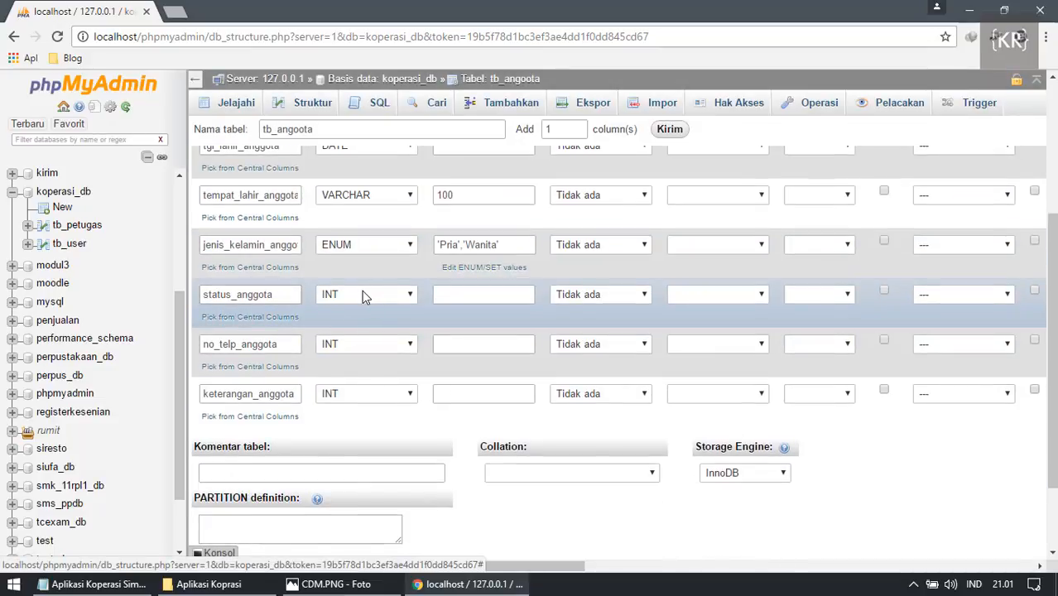
click(362, 296)
click(364, 321)
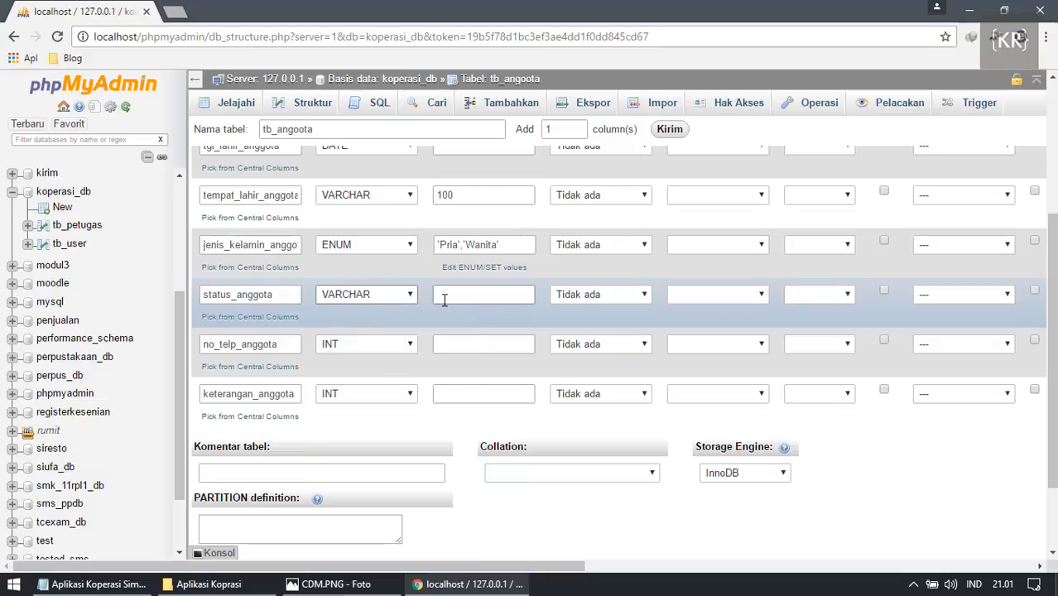
click(445, 300)
text(100)
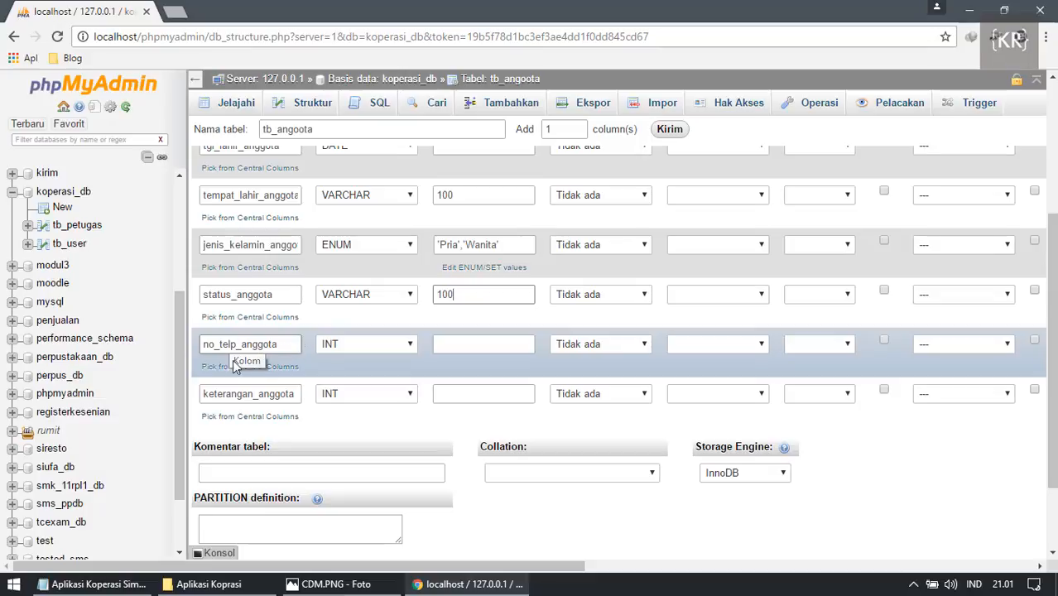
Set no_telp_anggota to type VARCHAR with length 14 and keterangan_anggota to type TEXT.
click(346, 344)
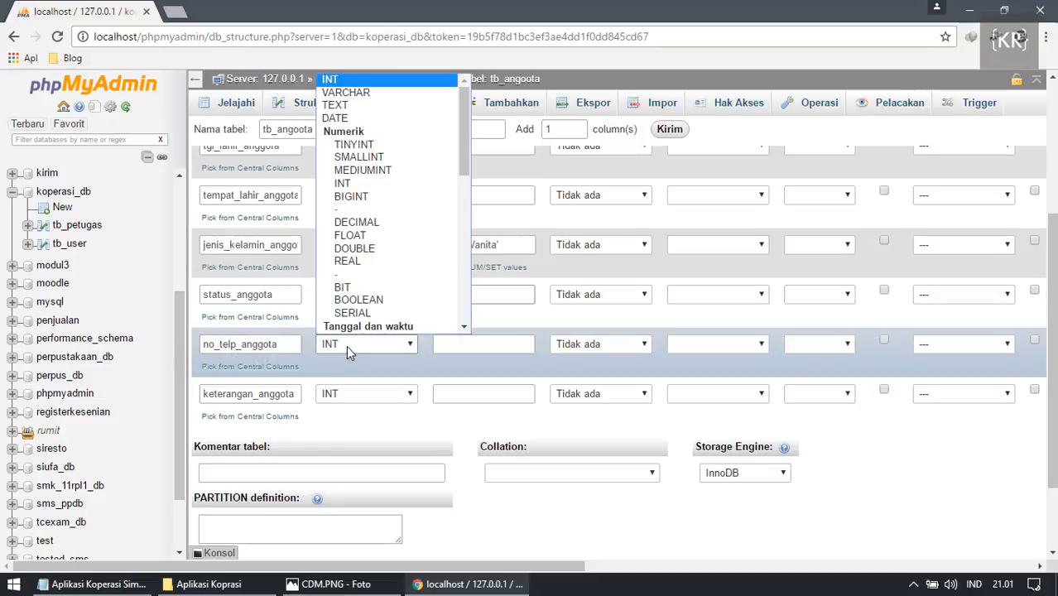
click(346, 92)
click(451, 344)
text(14)
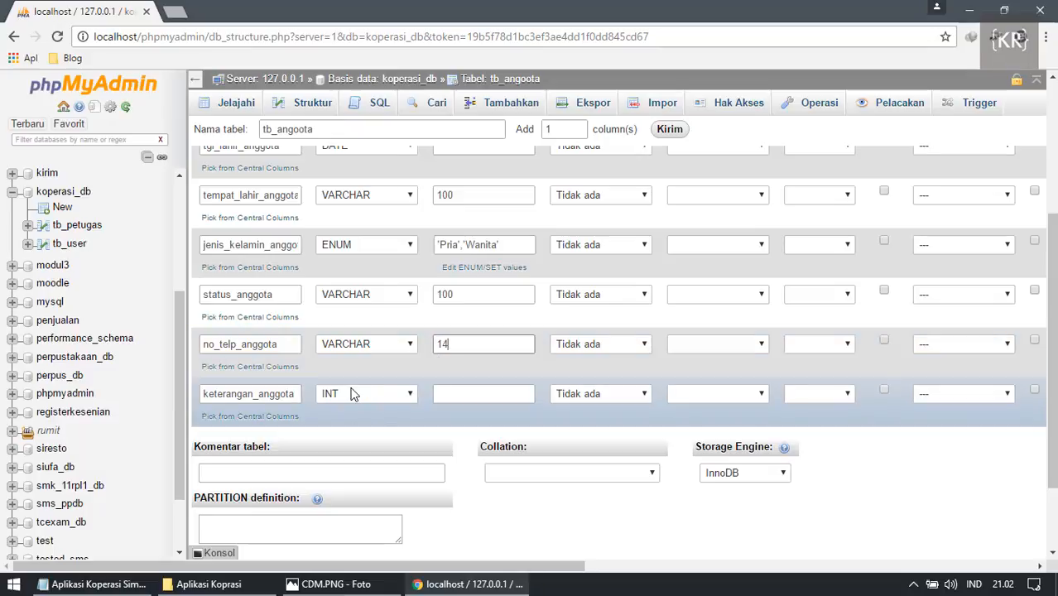
click(351, 394)
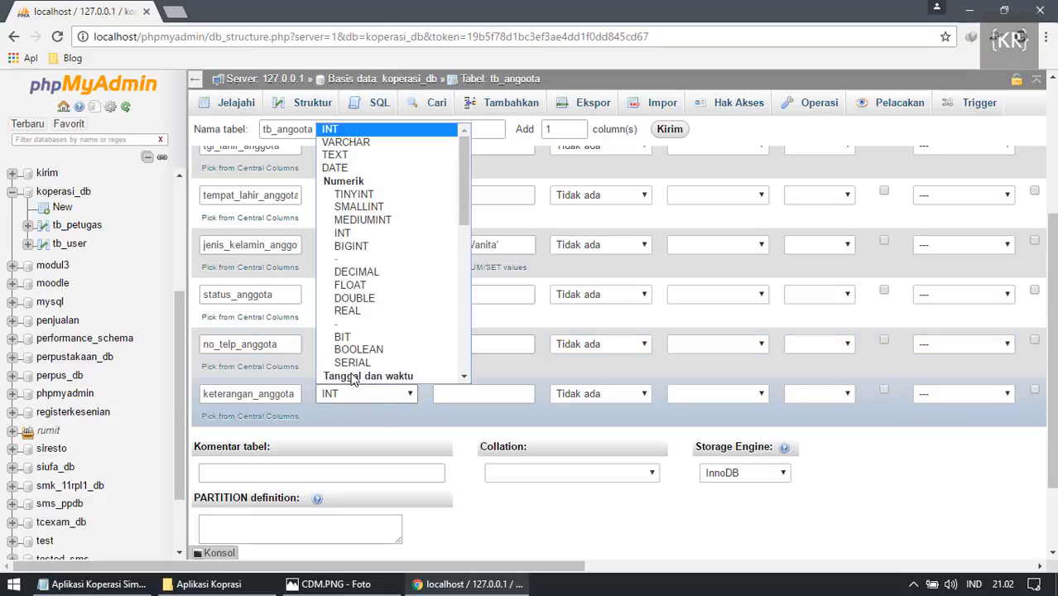
click(354, 164)
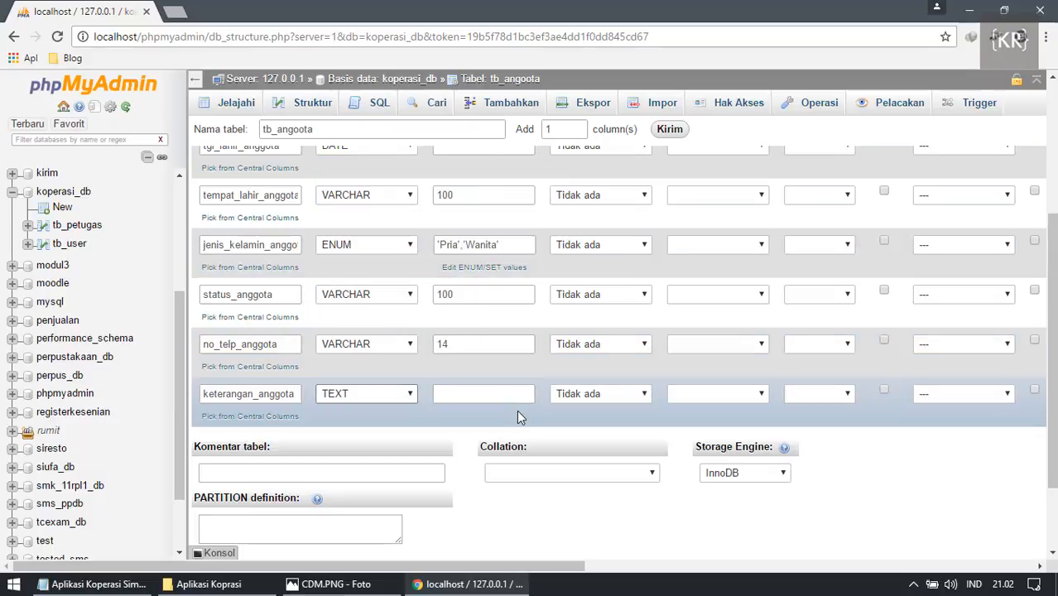
Review the column names, types and lengths of tb_angoota from id_anggota down to keterangan_anggota.
scroll(517, 410, up, 1)
scroll(512, 411, up, 2)
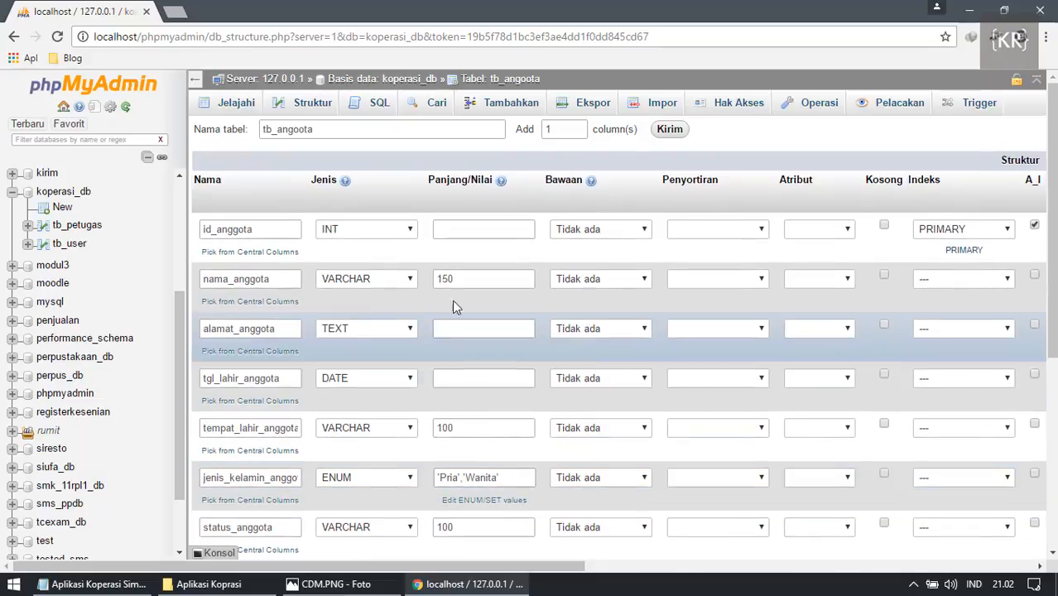
click(282, 233)
scroll(285, 264, down, 2)
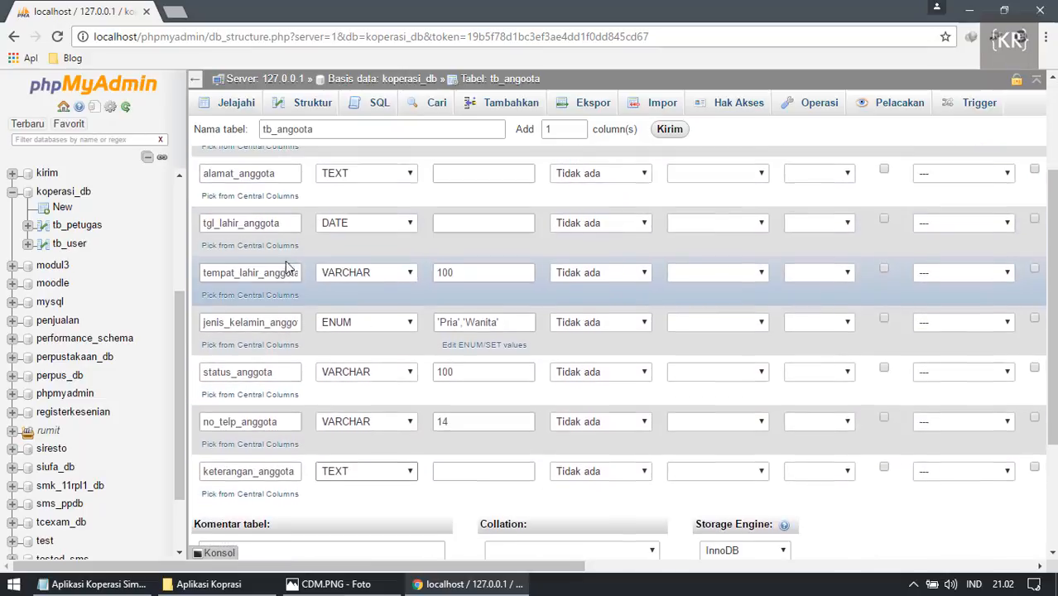
scroll(286, 264, up, 2)
drag(207, 229, 172, 226)
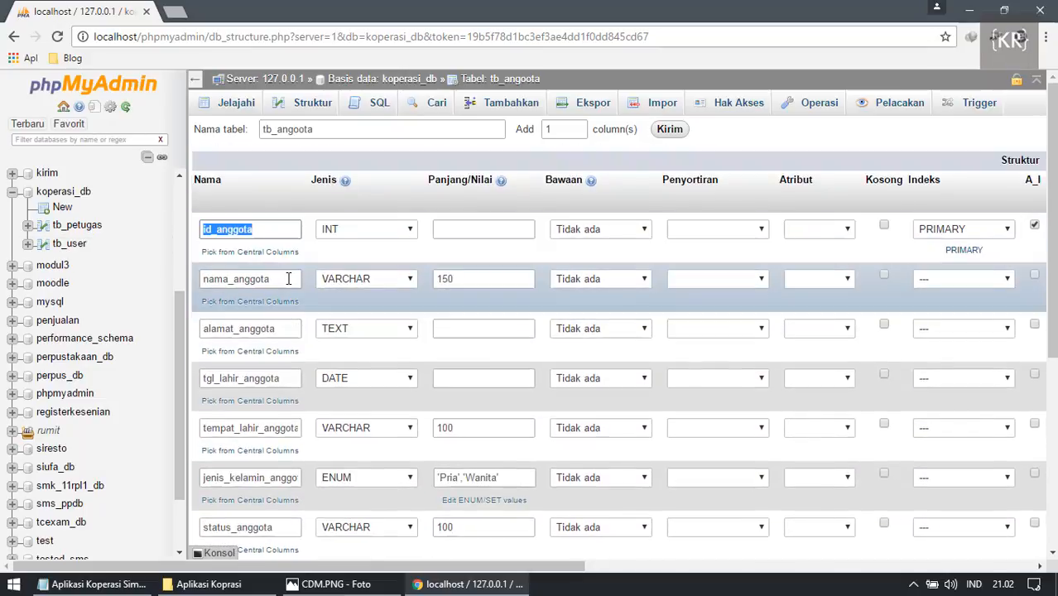
mouse_move(288, 279)
mouse_down()
mouse_move(176, 274)
mouse_move(224, 248)
mouse_move(288, 279)
mouse_up()
scroll(273, 286, down, 1)
scroll(285, 265, down, 1)
drag(274, 226, 226, 225)
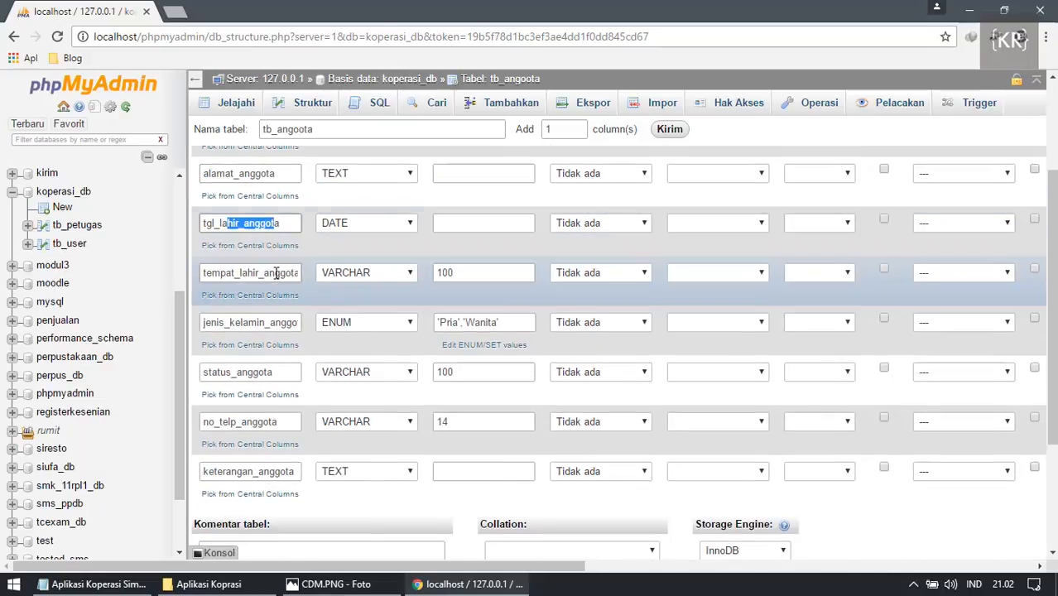
click(269, 273)
double_click(217, 324)
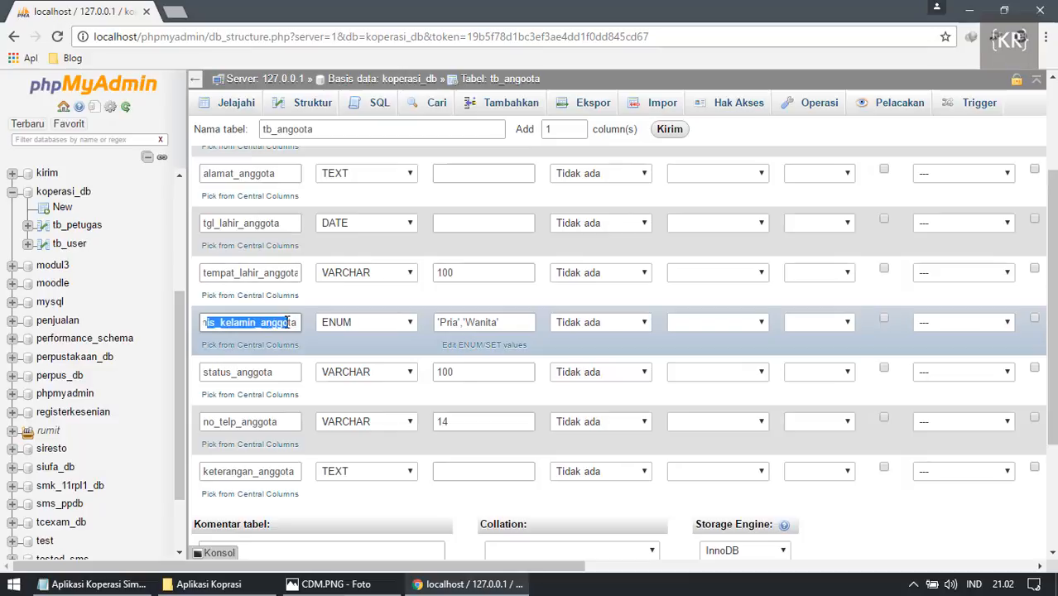
scroll(249, 331, down, 1)
drag(220, 294, 229, 344)
drag(207, 393, 296, 391)
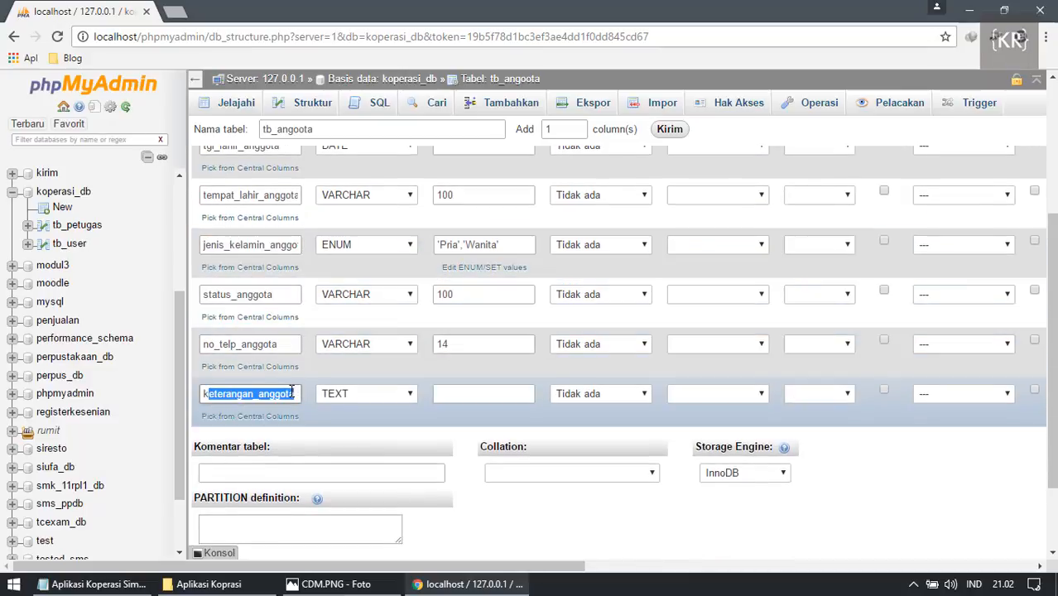
click(292, 391)
Save the tb_angoota table, check its contents and return to the table list of koperasi_db.
scroll(729, 381, down, 1)
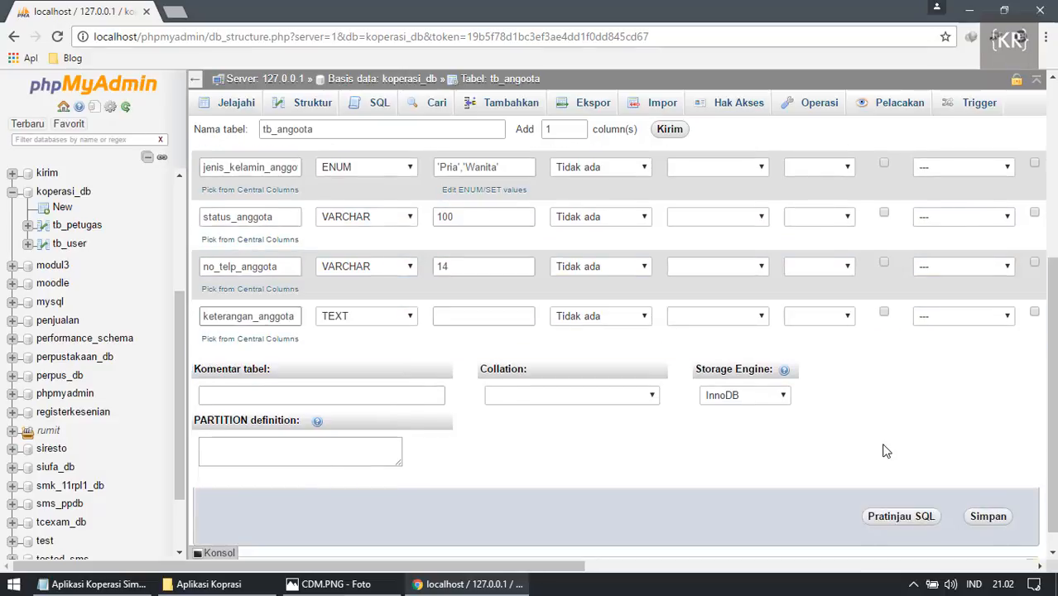
click(984, 522)
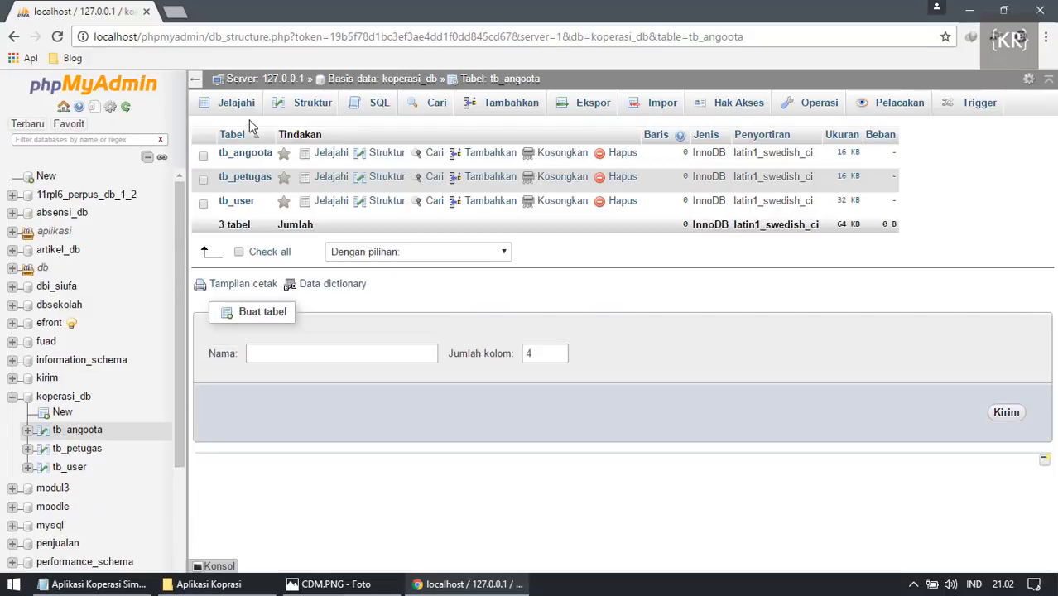
click(83, 431)
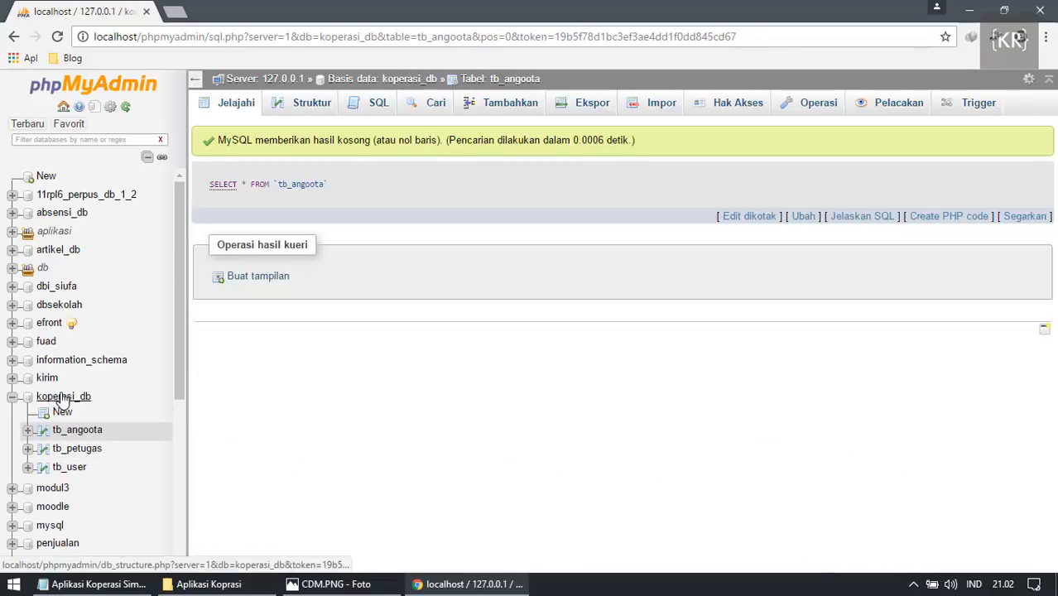
click(66, 397)
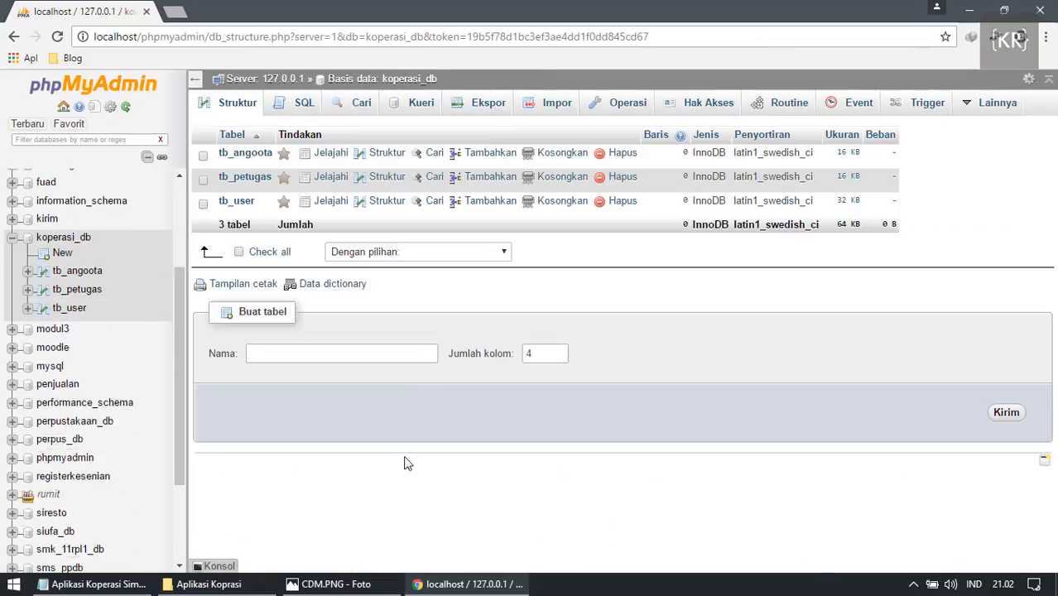
Switch to the Notepad notes, enlarge the window and look up which table follows tb_anggota in the koperasi_db list.
click(91, 584)
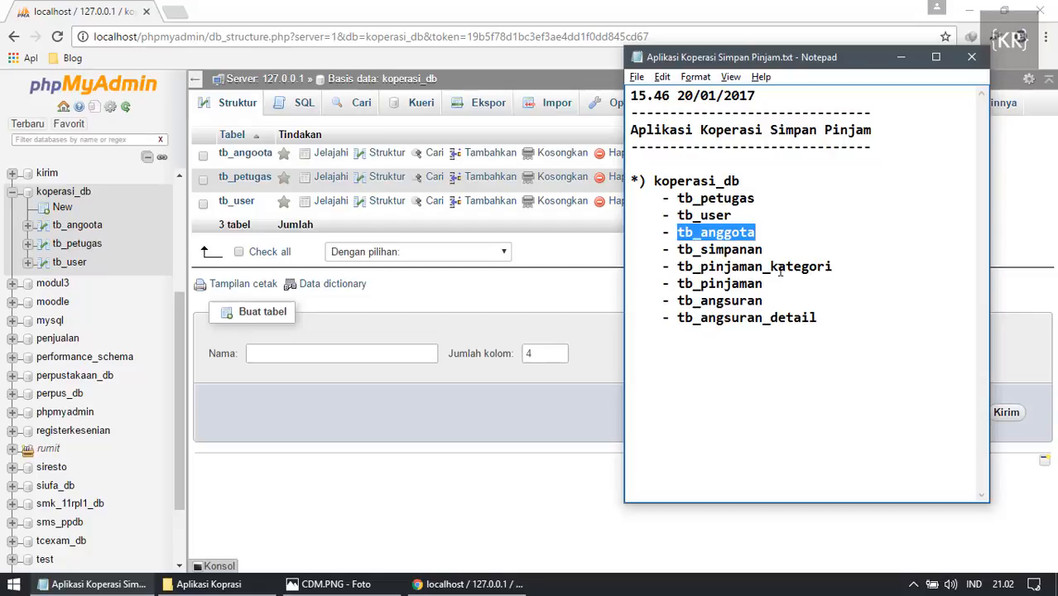
drag(779, 249, 686, 249)
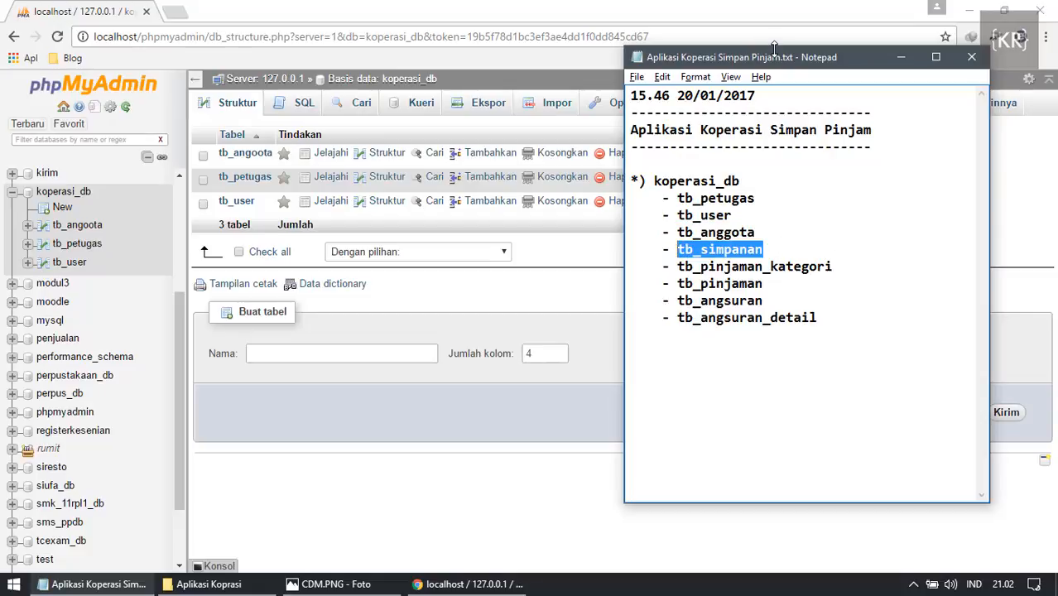
drag(770, 48, 755, 1)
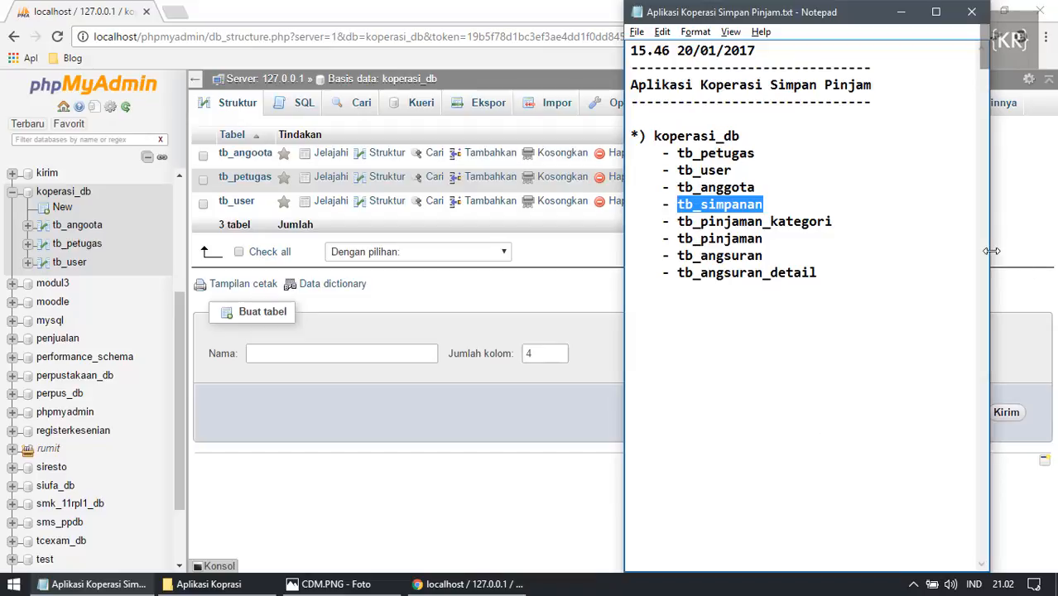
drag(991, 250, 1053, 244)
drag(772, 207, 697, 185)
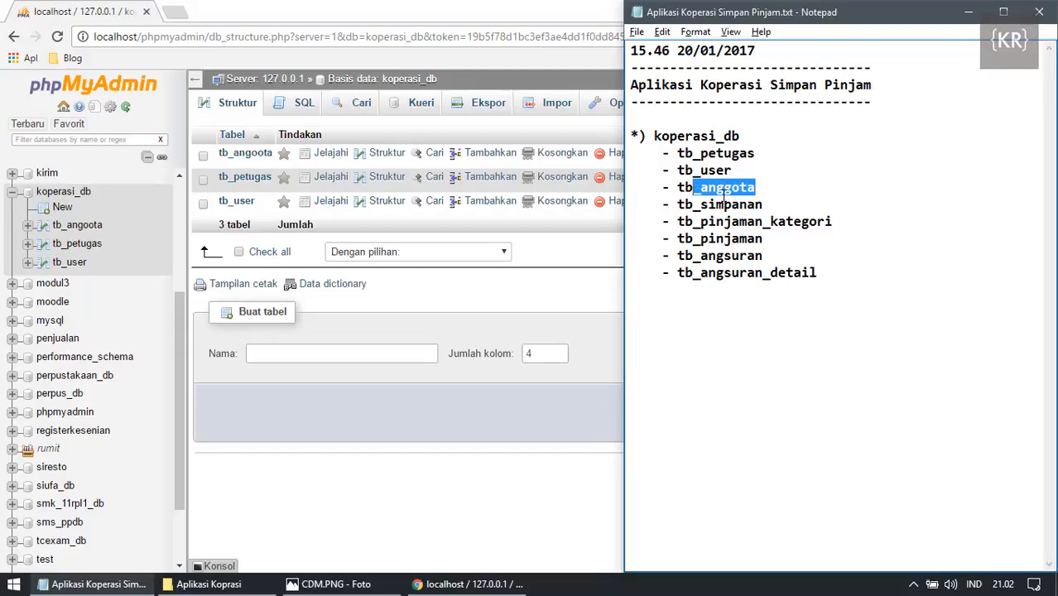
click(720, 188)
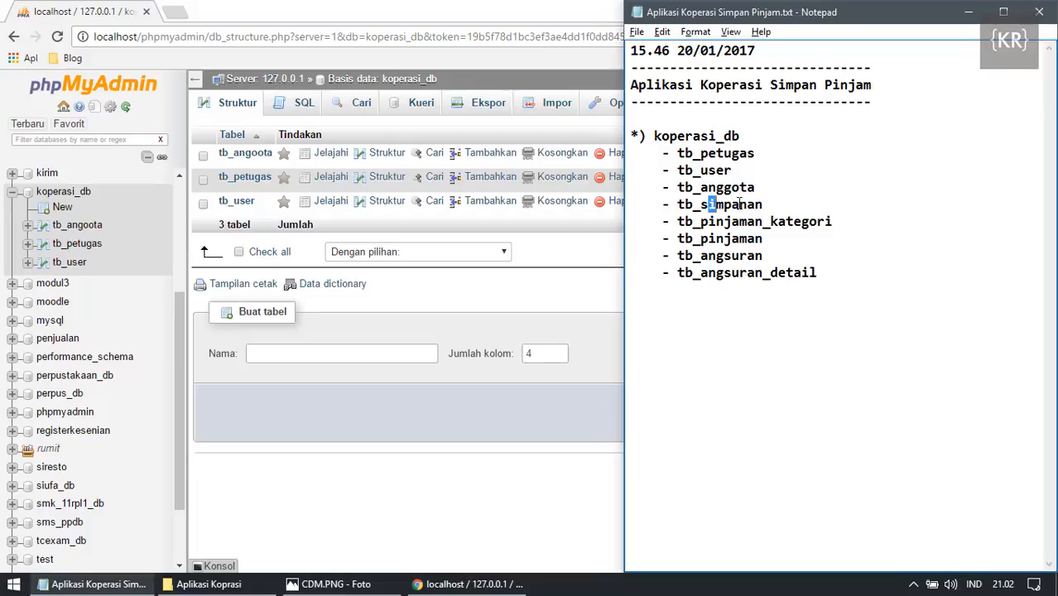
Create a table named tb_simpanan with 6 columns in koperasi_db, checking the SIMPANAN fields in the CDM.PNG diagram.
click(335, 355)
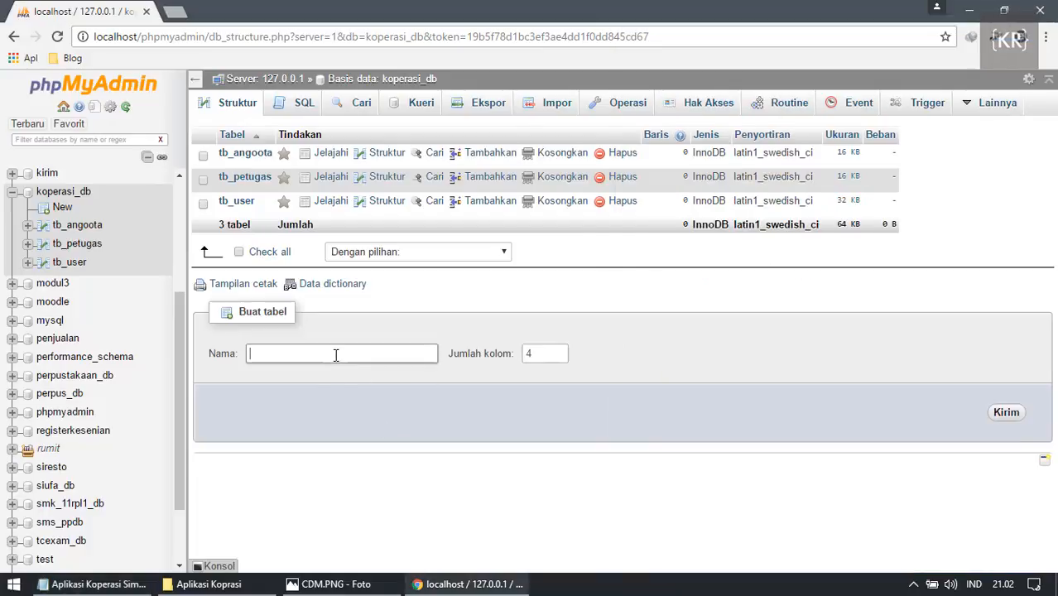
text(tb_simpanan)
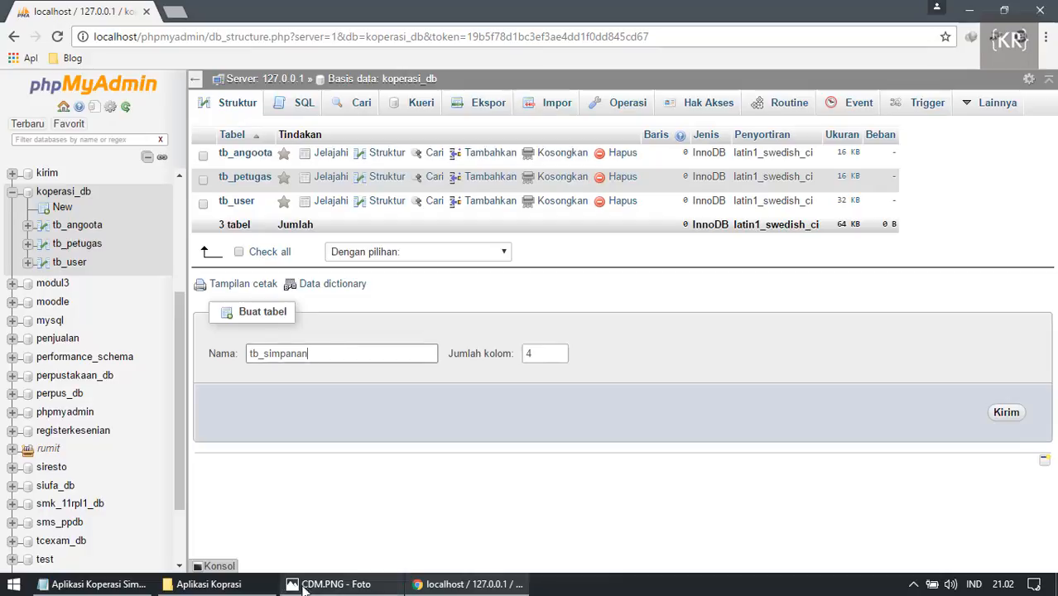
click(327, 584)
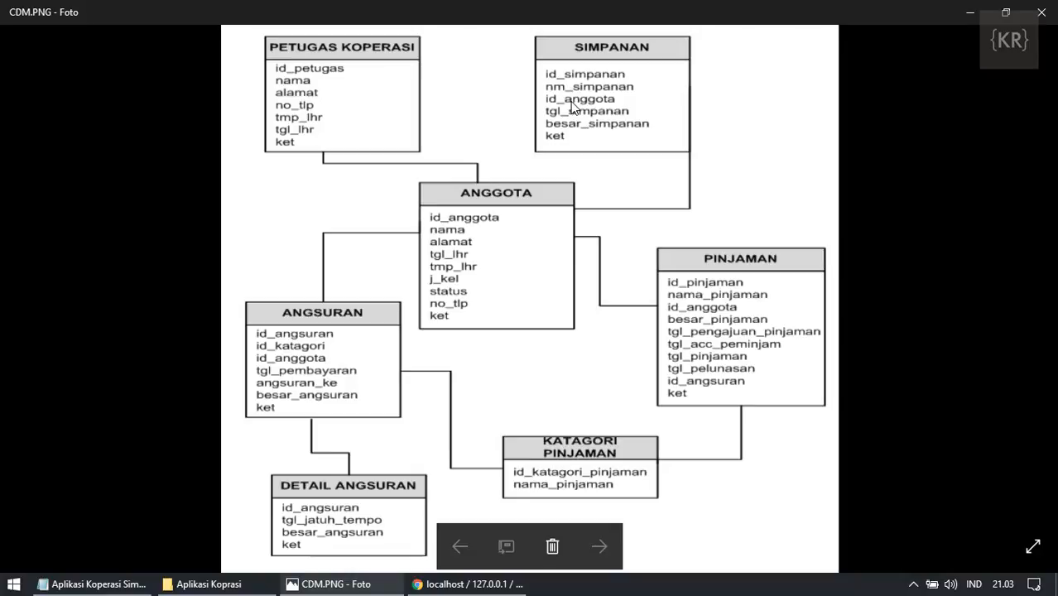
click(467, 586)
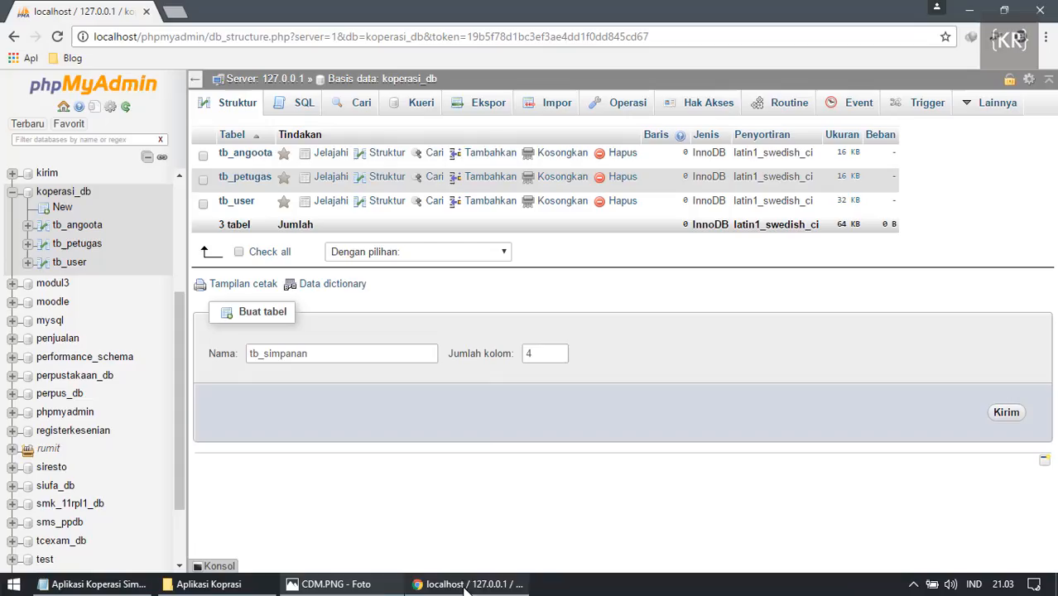
drag(535, 355, 469, 352)
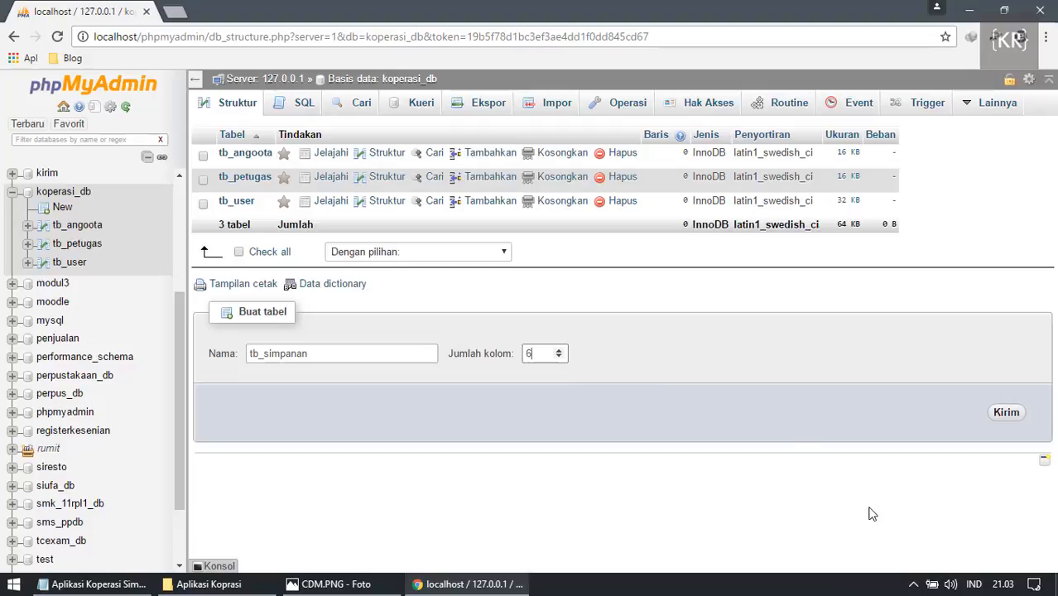
text(6)
click(1009, 414)
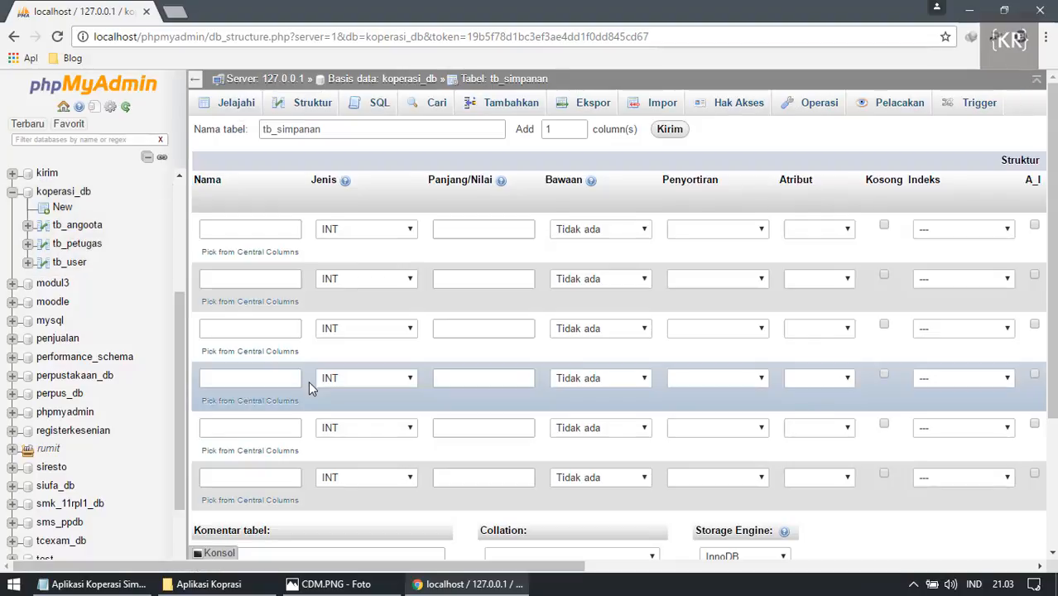
Name the first column id_simpanan and switch to the CDM.PNG diagram in Photos to check the SIMPANAN fields.
click(279, 231)
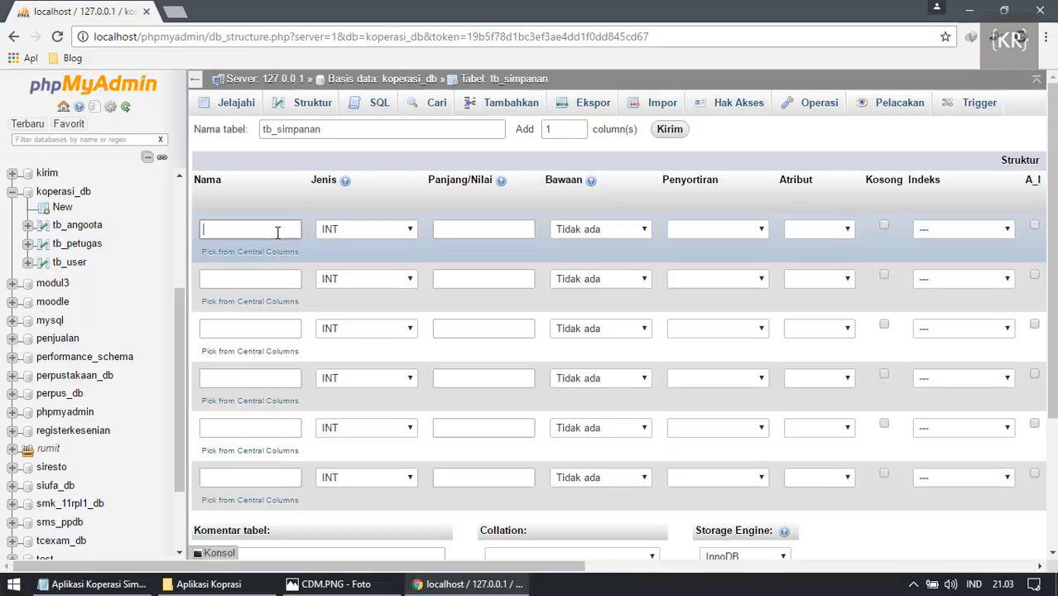
text(id_simpanan)
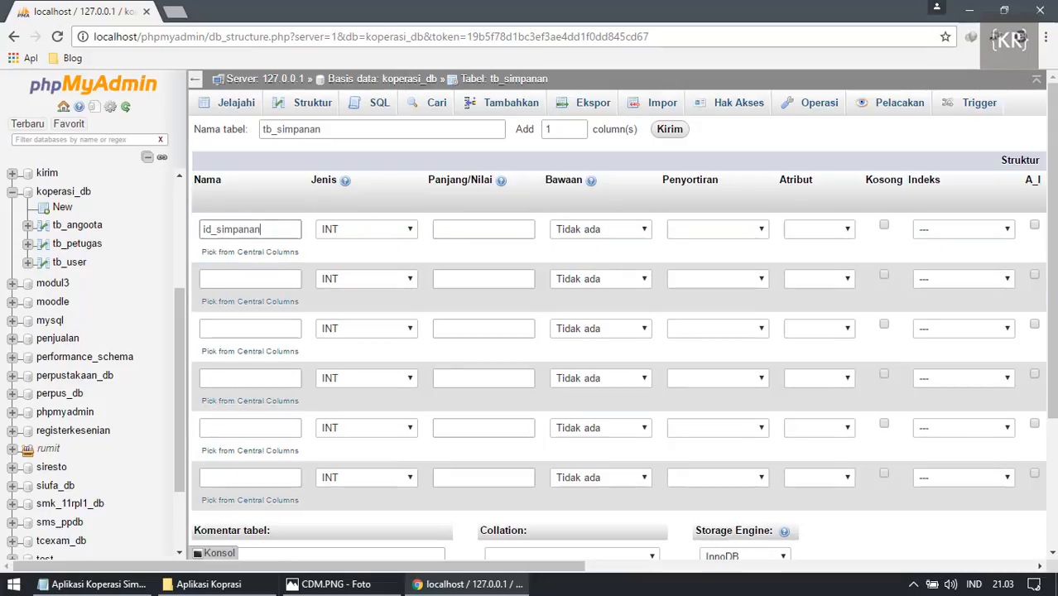
click(331, 584)
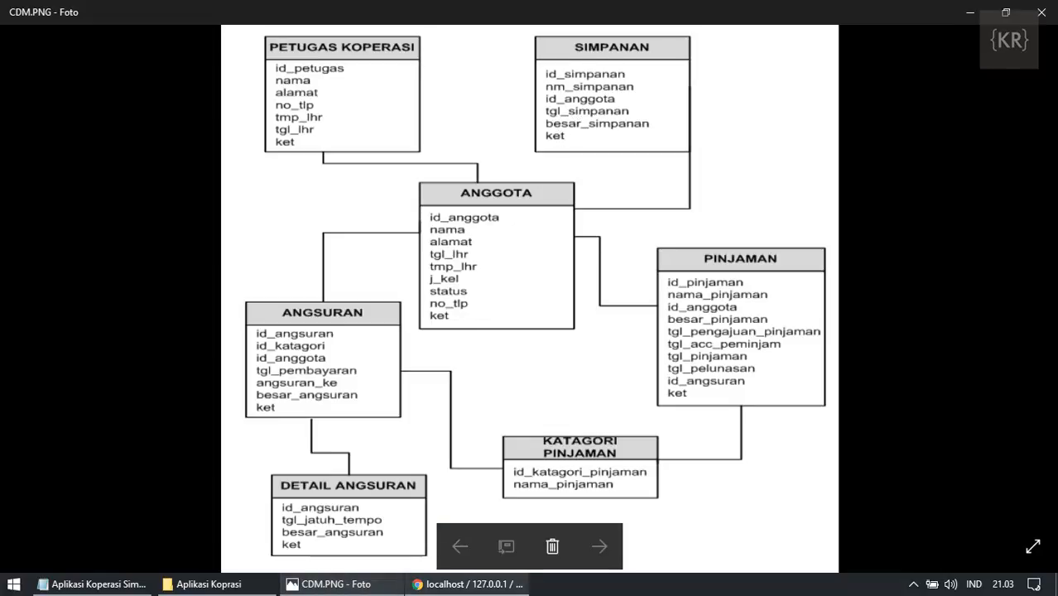
Name the second tb_simpanan column nama_simpanan and the third id_anggota, checking the SIMPANAN fields in the CDM.PNG diagram.
click(468, 584)
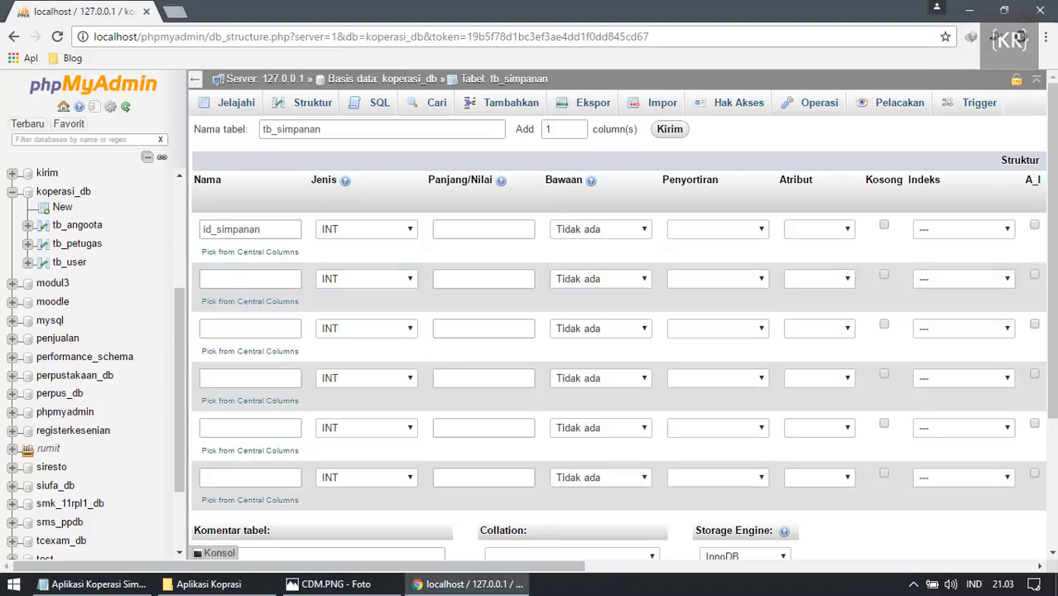
click(332, 584)
click(468, 583)
click(264, 282)
text(nama)
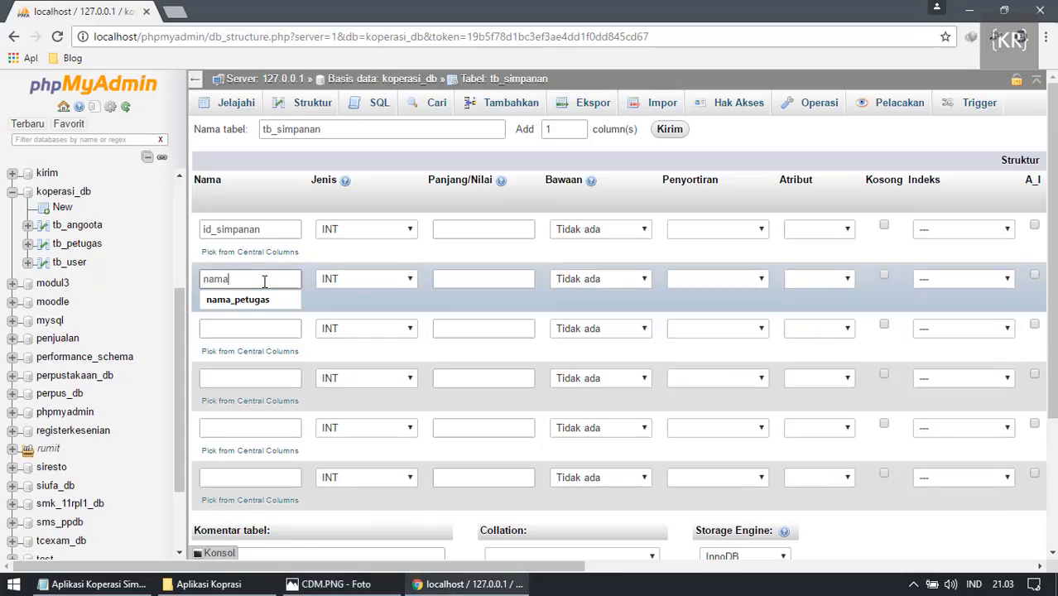
text(_simpanan)
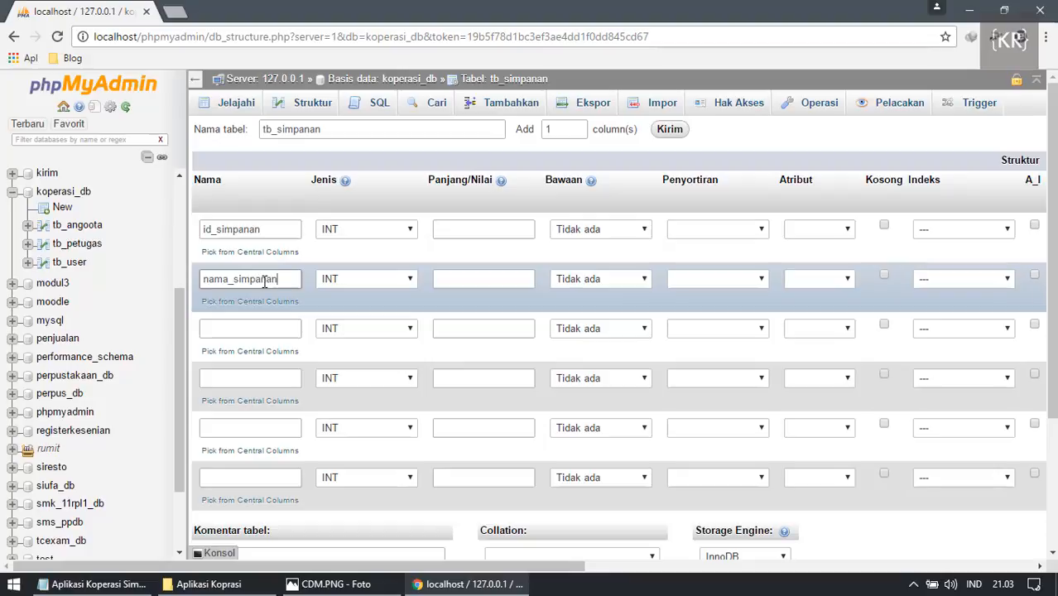
click(234, 328)
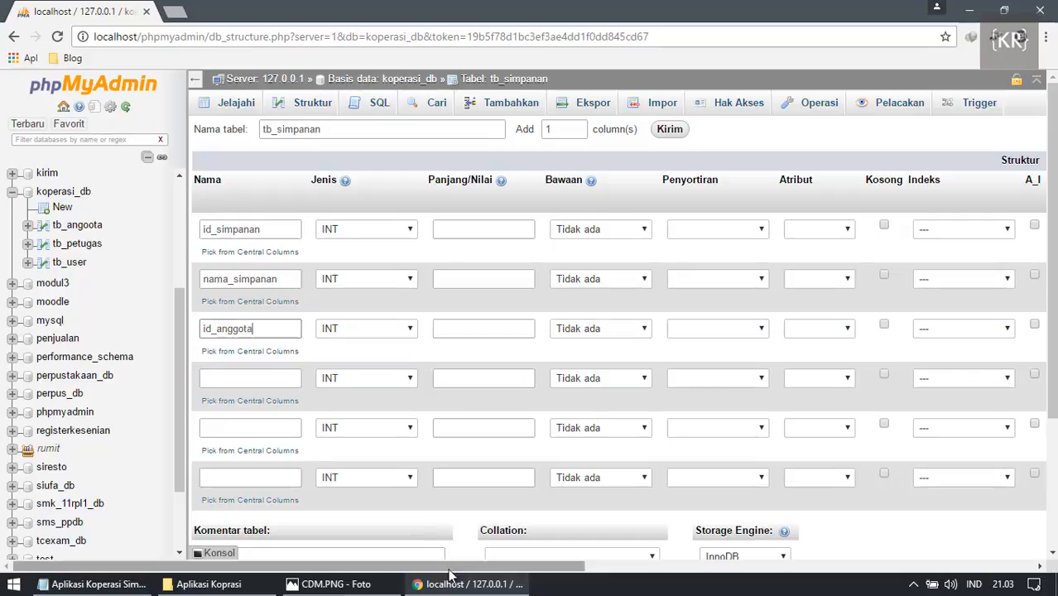
Name the fourth column tgl_simpanan and the fifth besar_simpanan, consulting the SIMPANAN entity in the CDM.PNG diagram for each.
click(332, 584)
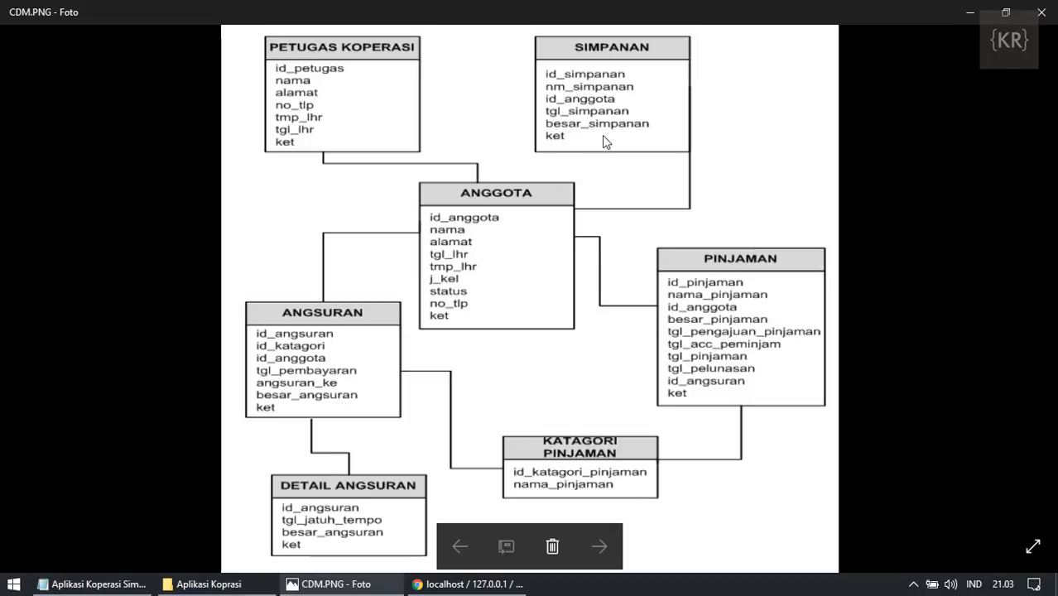
click(468, 584)
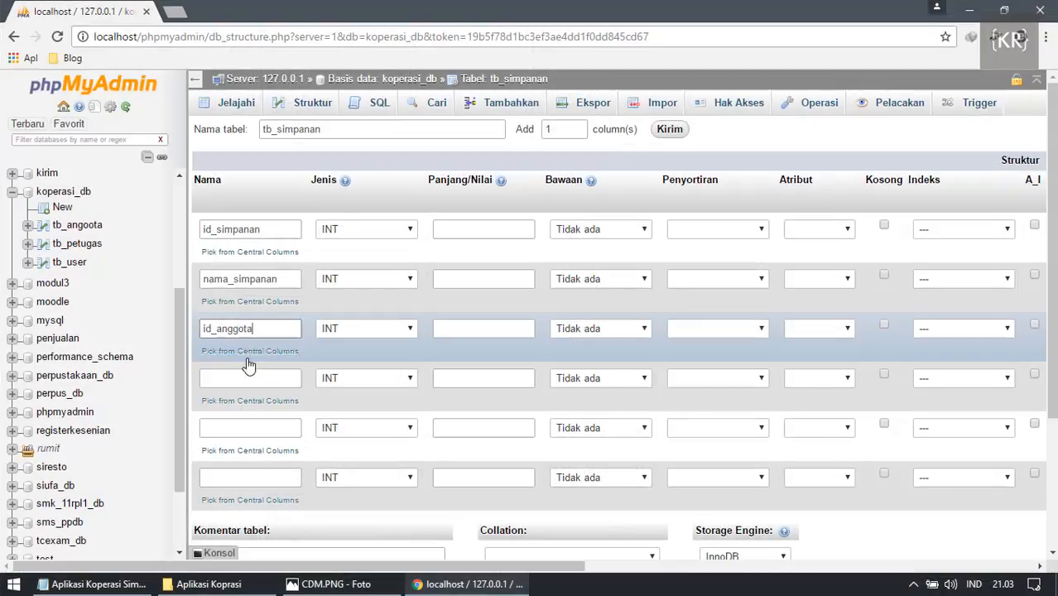
click(246, 378)
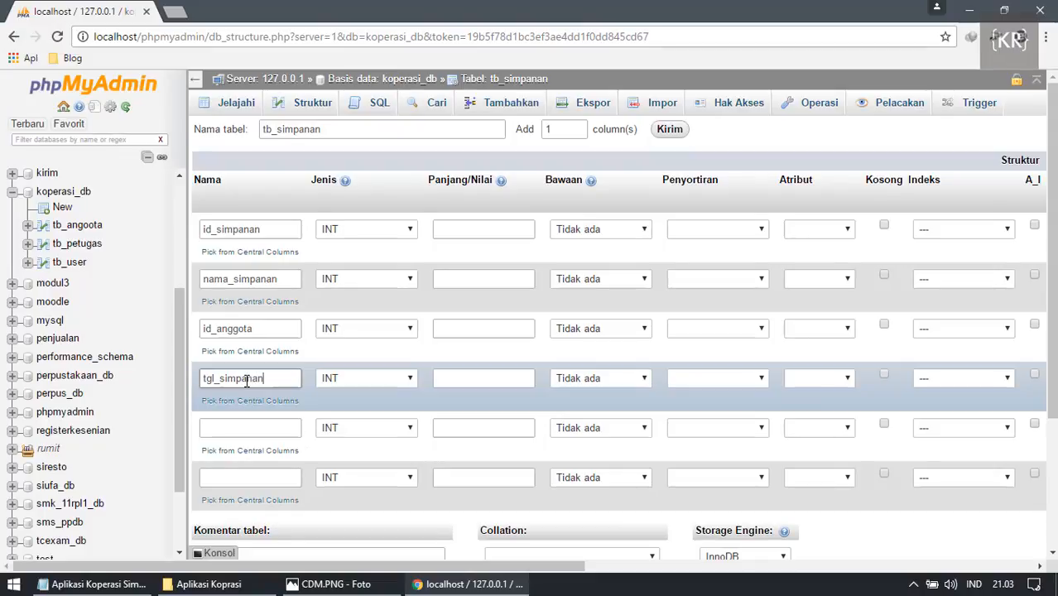
text(tgl_simpanan)
click(331, 584)
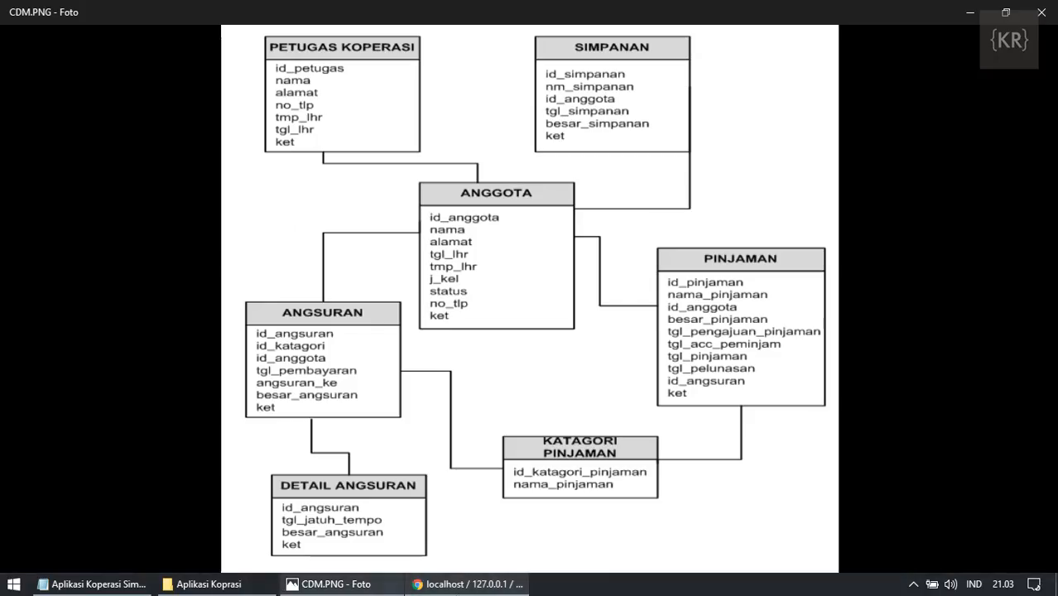
click(468, 584)
click(238, 428)
text(besa)
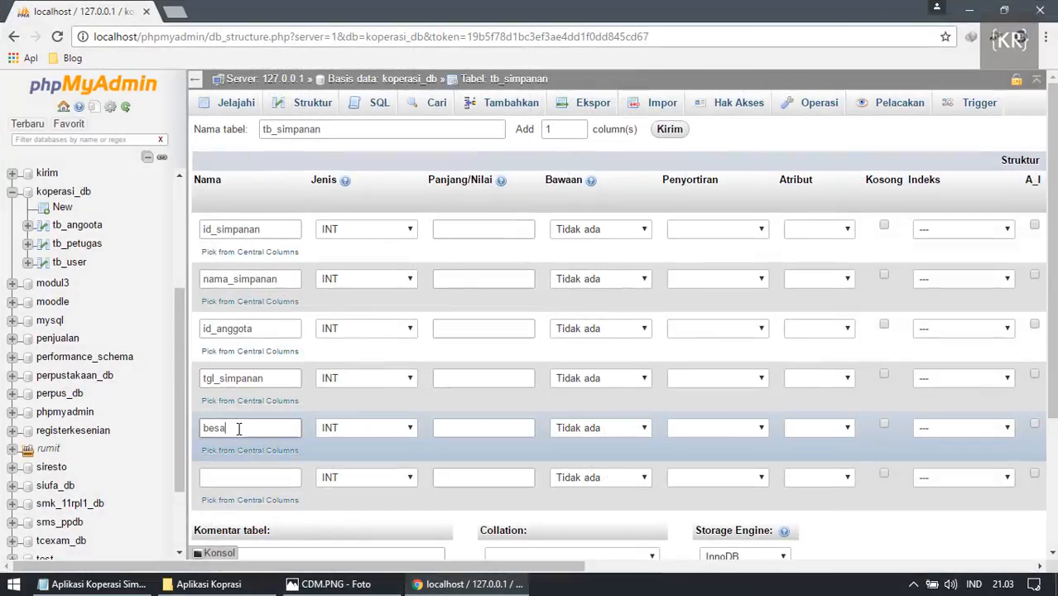
text(r_simpanan)
Check the last SIMPANAN field in the CDM.PNG diagram and name the sixth column keterangan_simpanan.
click(331, 583)
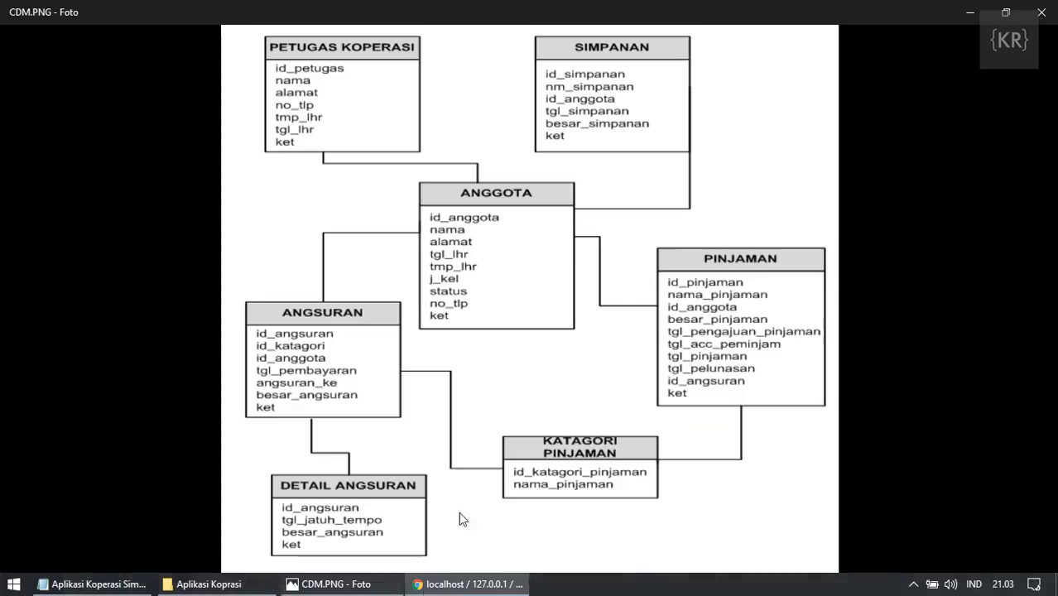
click(468, 584)
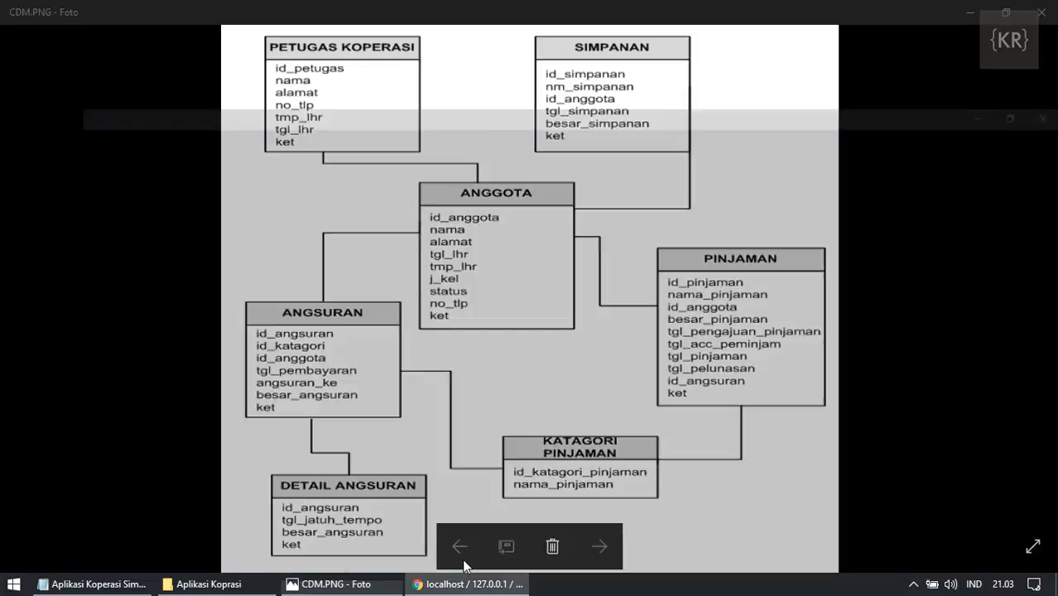
click(240, 477)
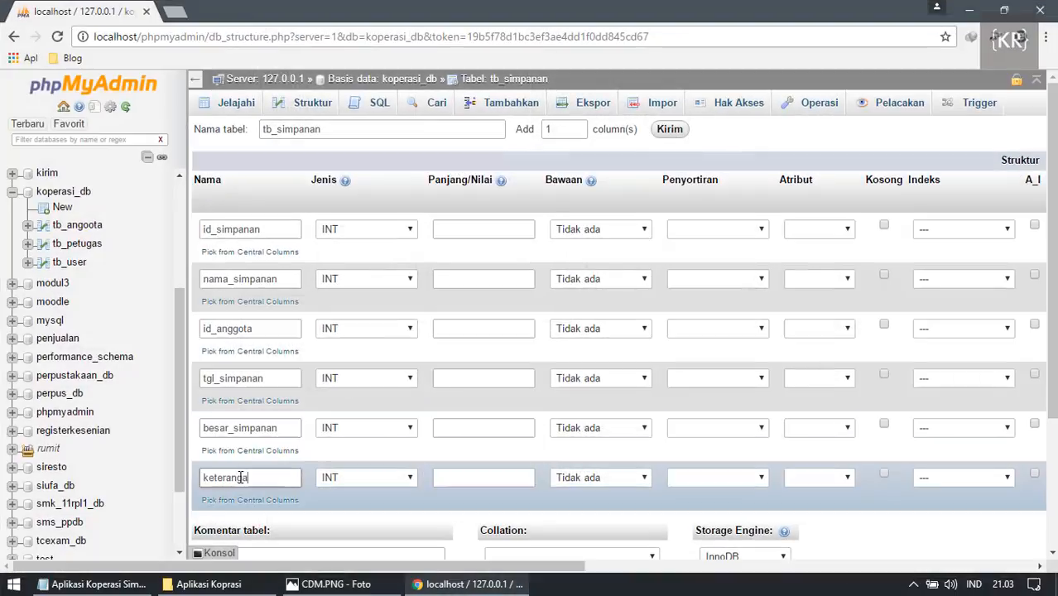
text(keterangan_simpanan)
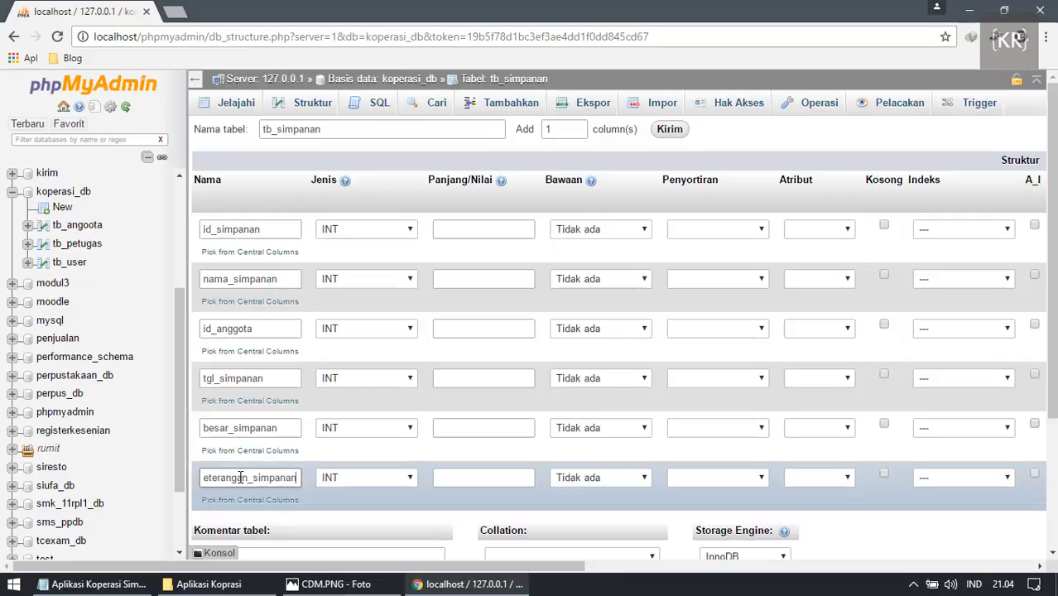
click(340, 520)
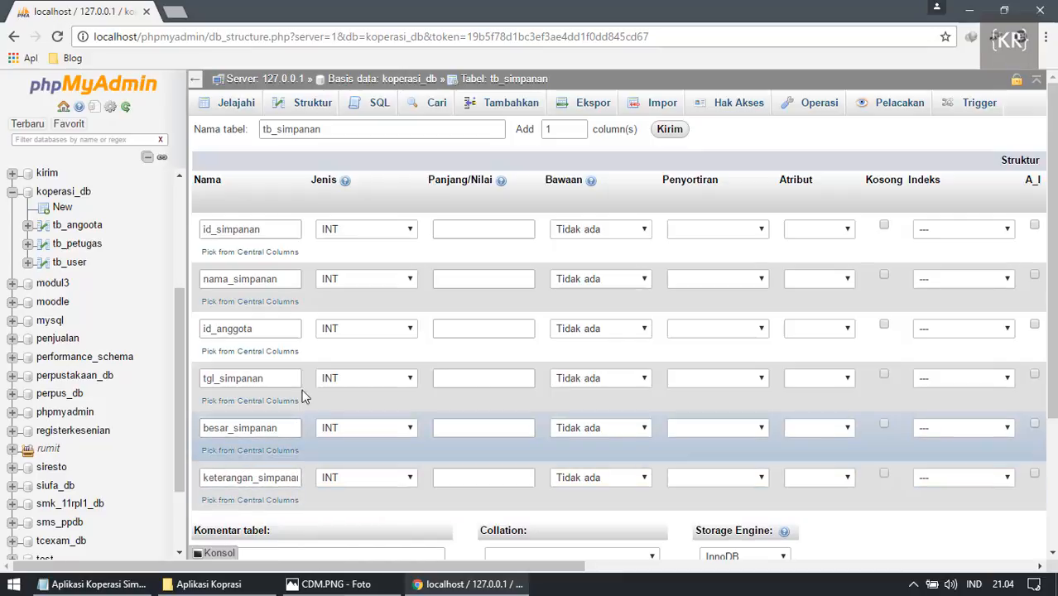
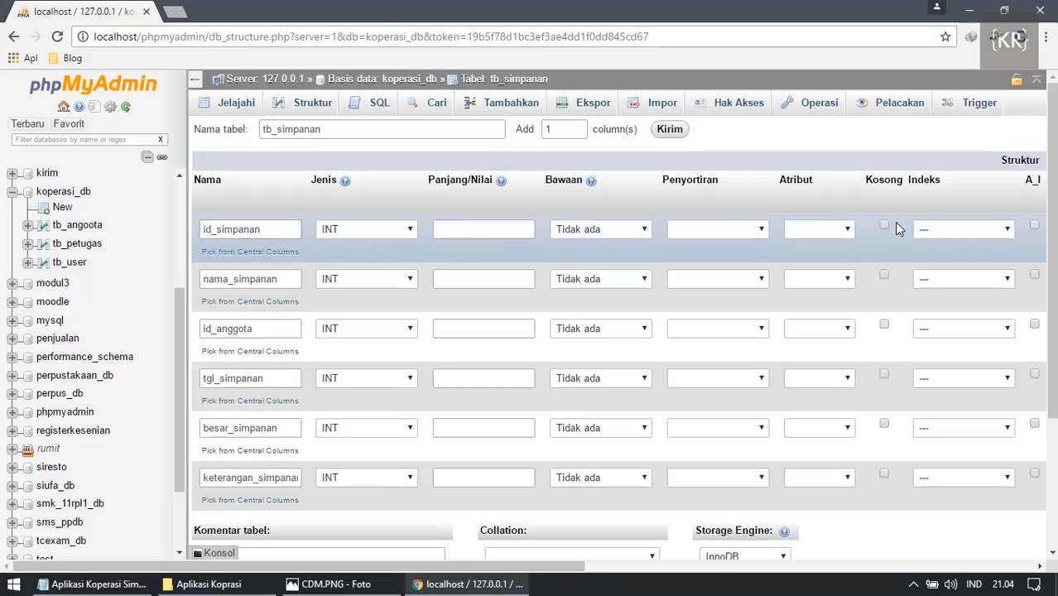
Make id_simpanan the PRIMARY key and turn on auto-increment for it.
click(961, 230)
click(956, 264)
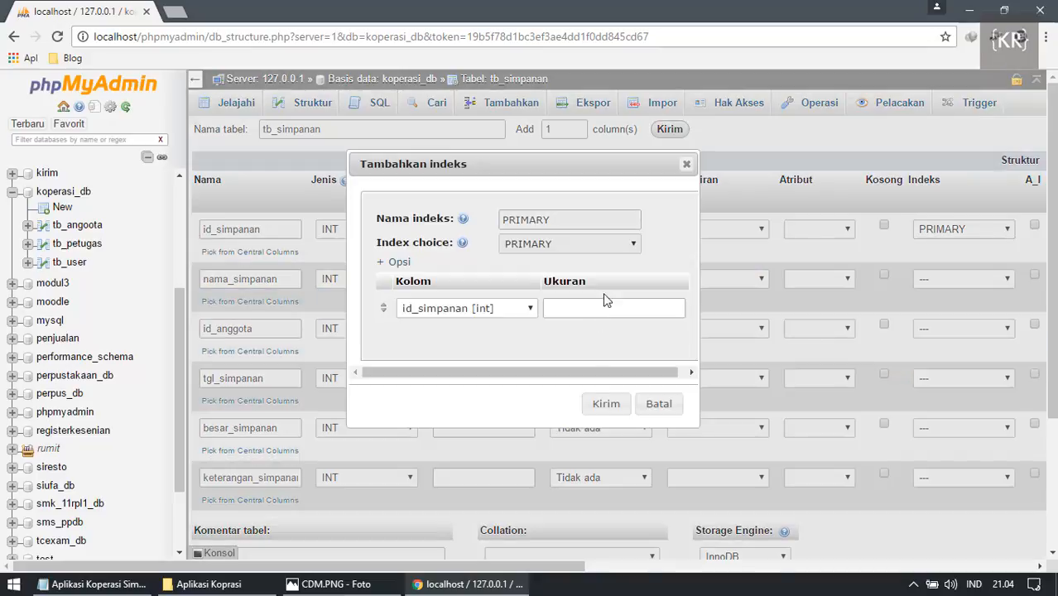
click(607, 402)
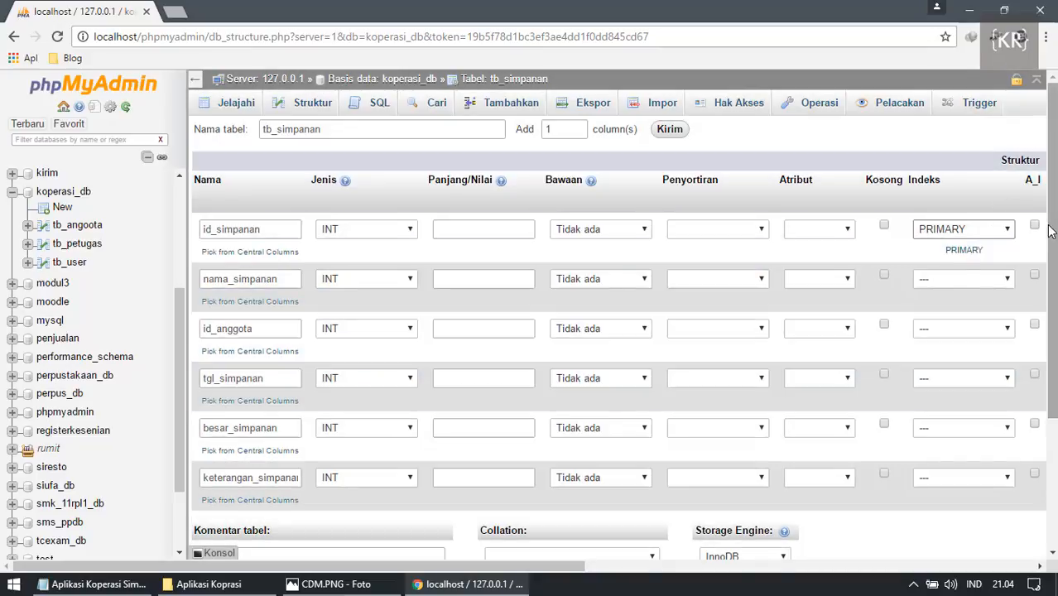
click(1036, 226)
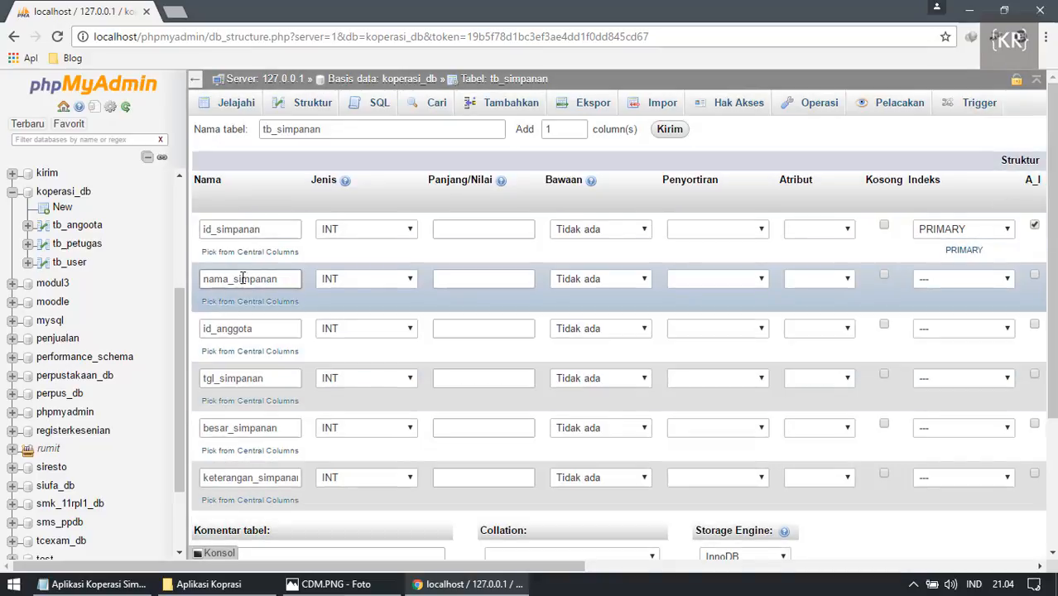
Set the nama_simpanan column to type VARCHAR with a length of 150.
click(336, 279)
click(337, 278)
click(337, 278)
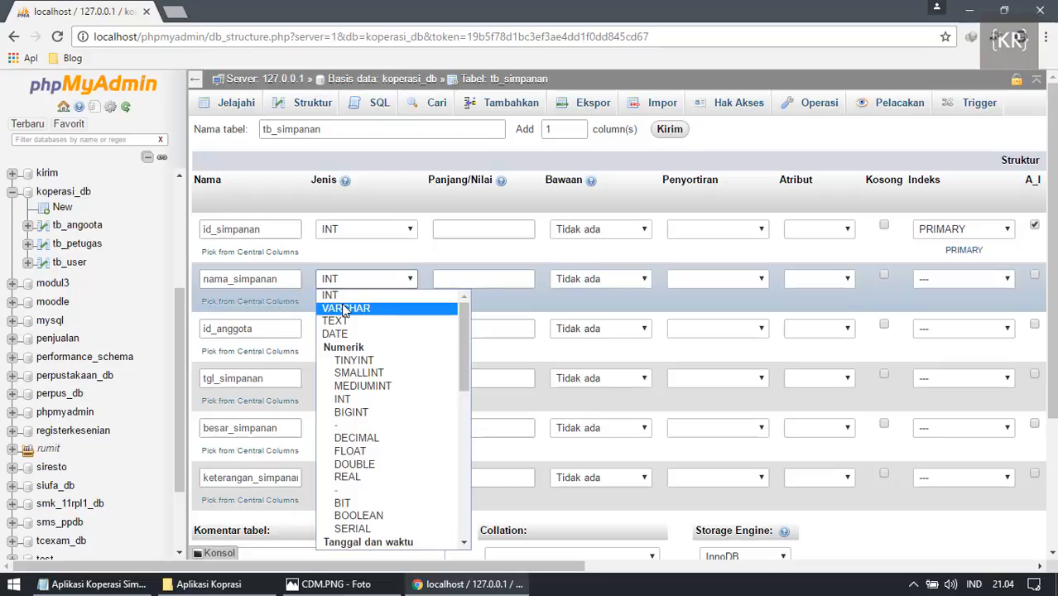
click(345, 308)
click(478, 281)
text(150)
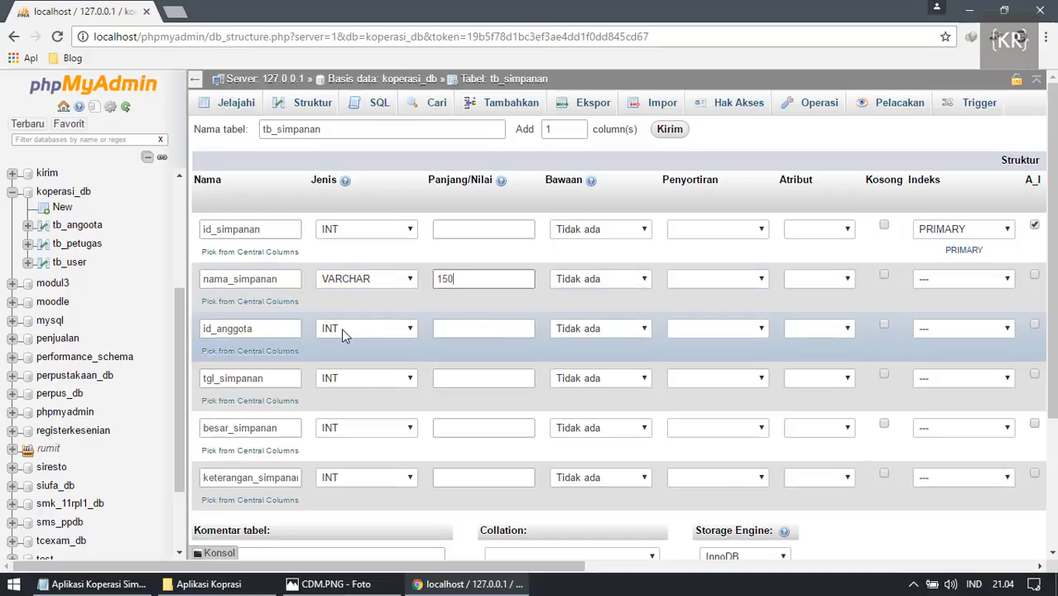
Add an INDEX on the id_anggota column, leaving the index name and size empty.
double_click(260, 328)
click(945, 329)
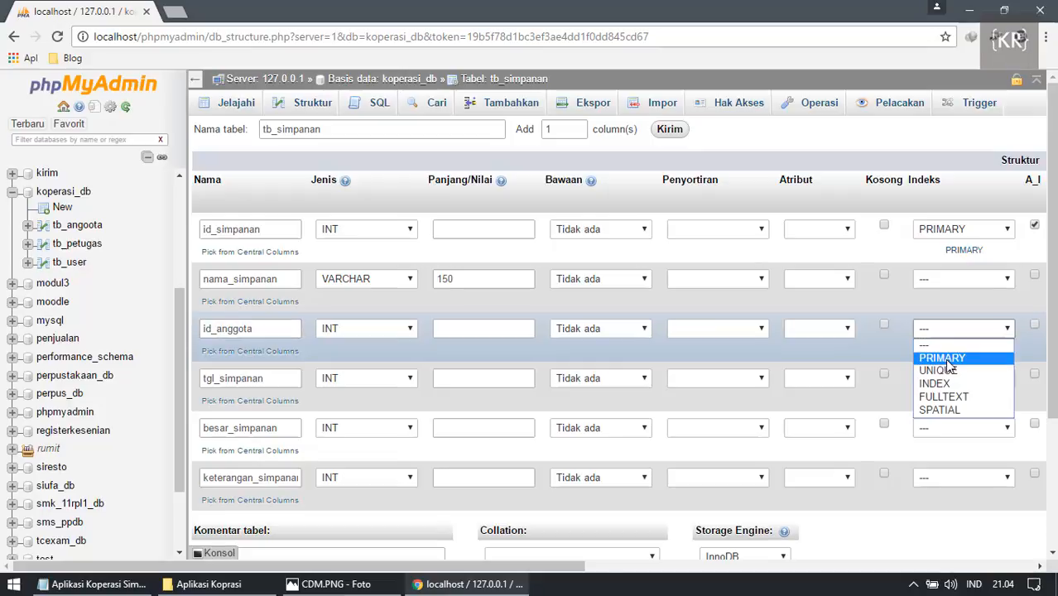
click(956, 386)
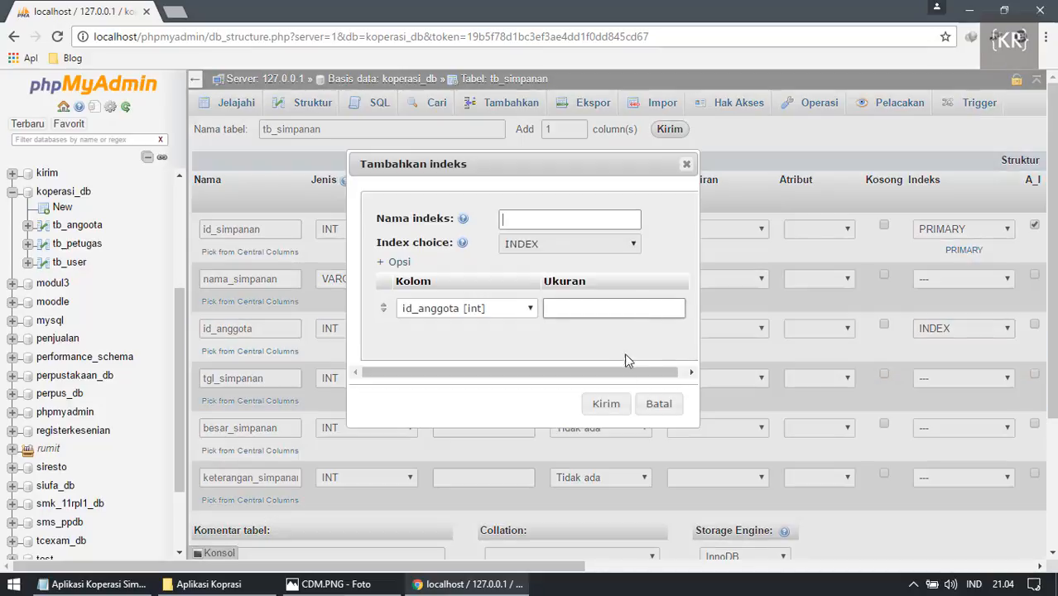
click(602, 400)
Set tgl_simpanan to type DATE and besar_simpanan to type VARCHAR with a length of 200.
double_click(236, 379)
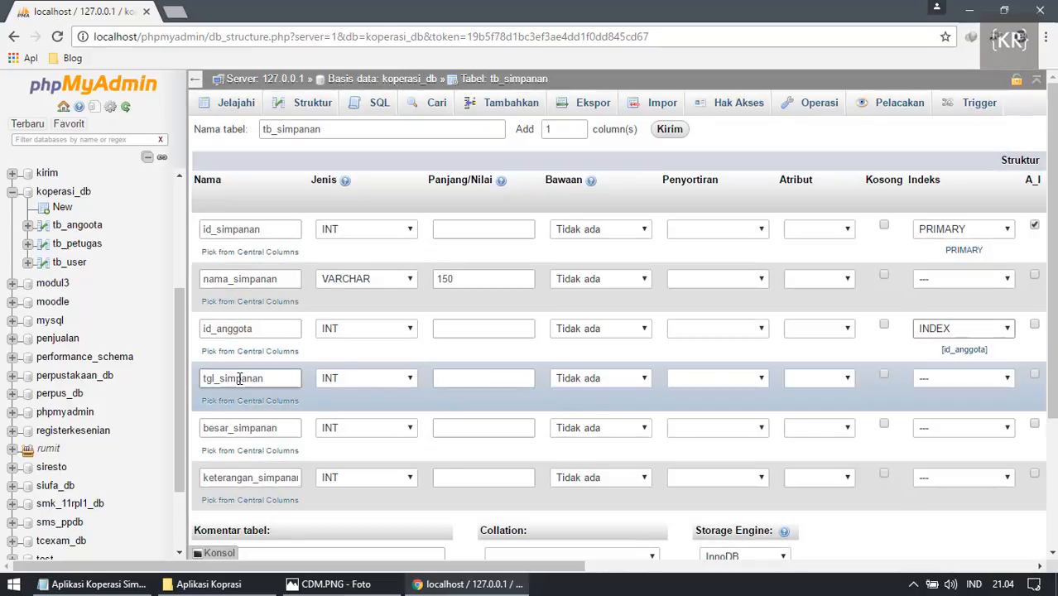
click(360, 378)
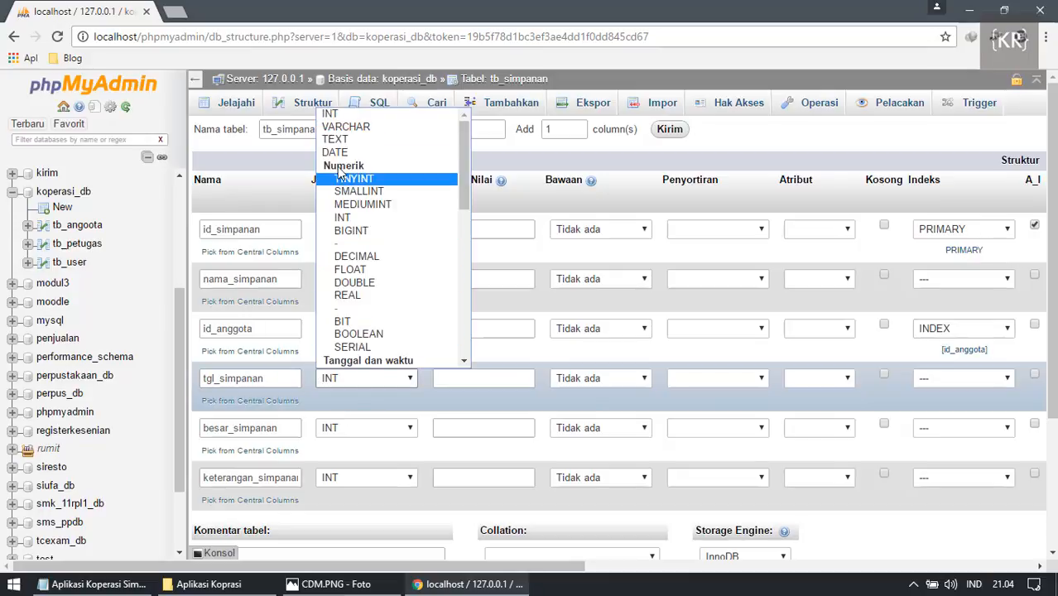
click(344, 154)
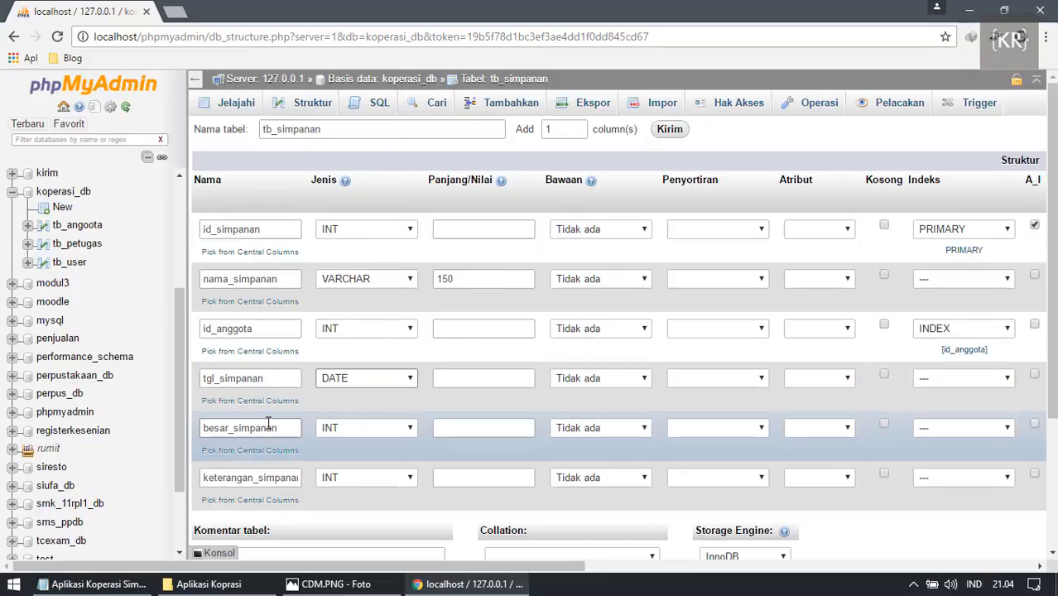
click(356, 429)
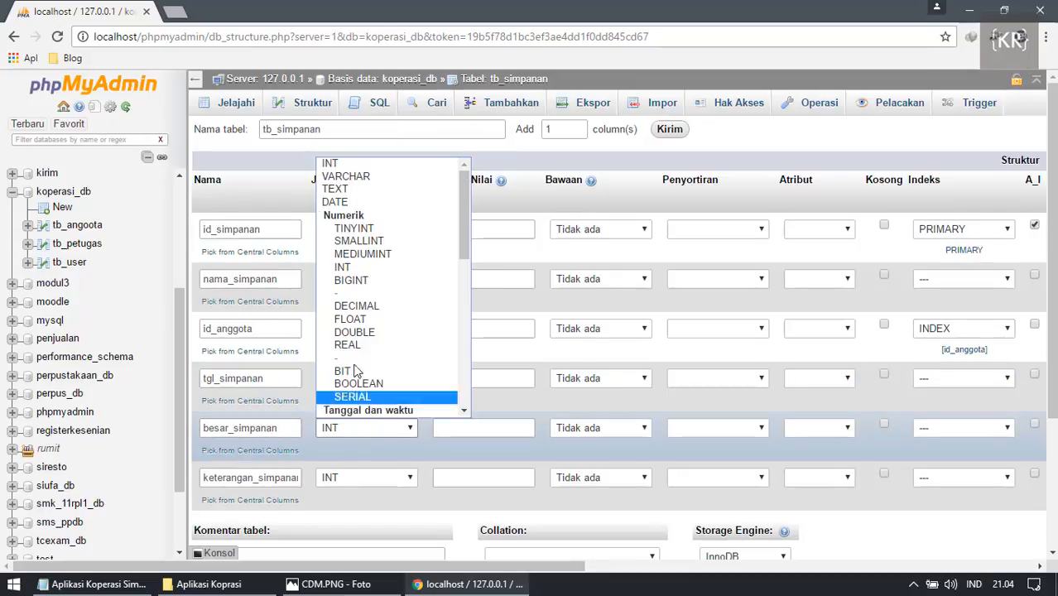
click(337, 175)
click(446, 427)
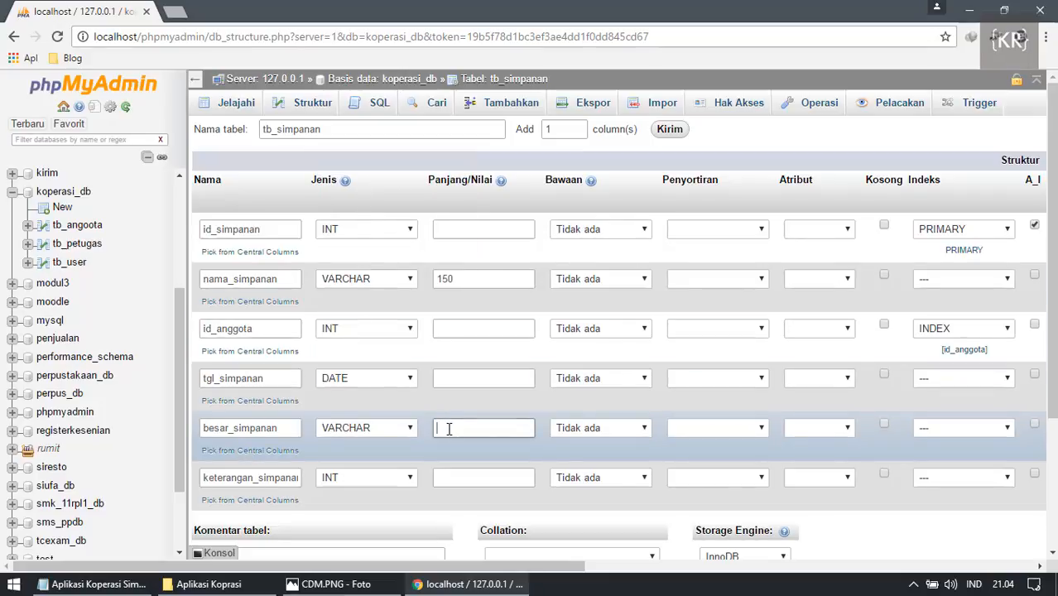
text(200)
Set the keterangan_simpanan column to type TEXT.
click(351, 480)
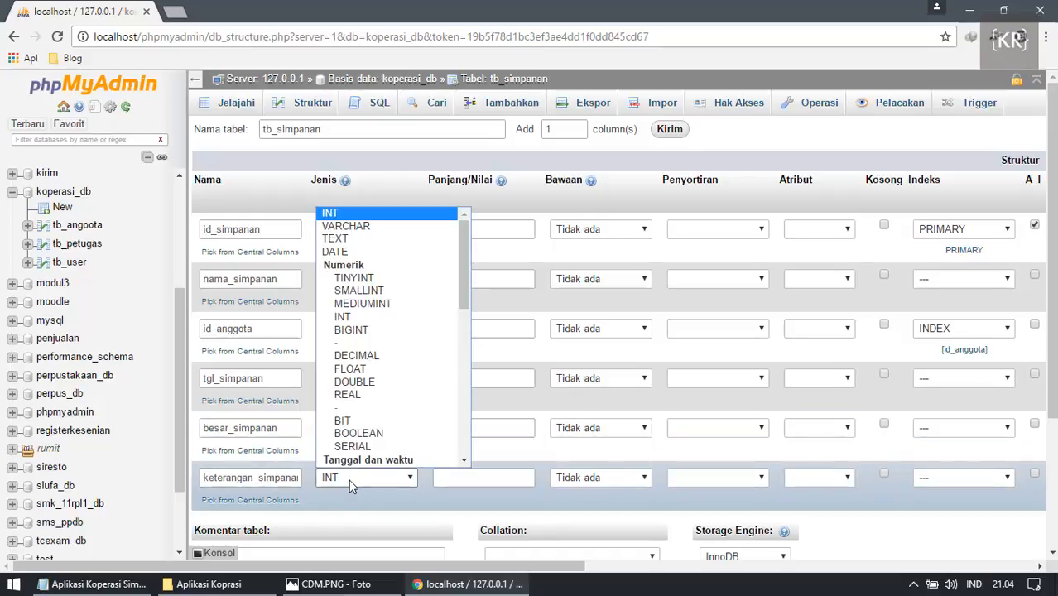
click(349, 480)
click(348, 479)
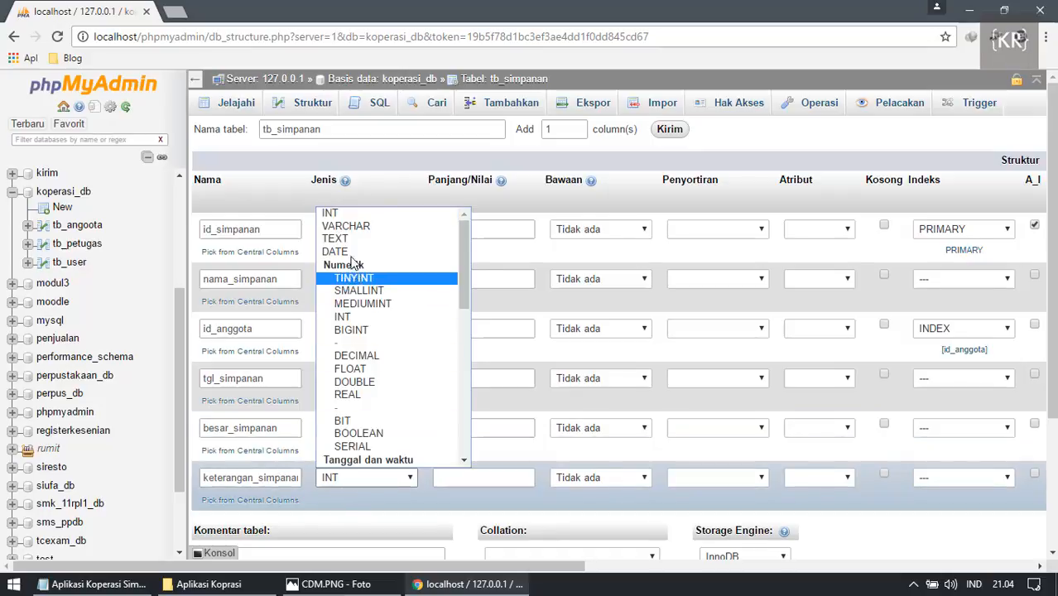
click(335, 238)
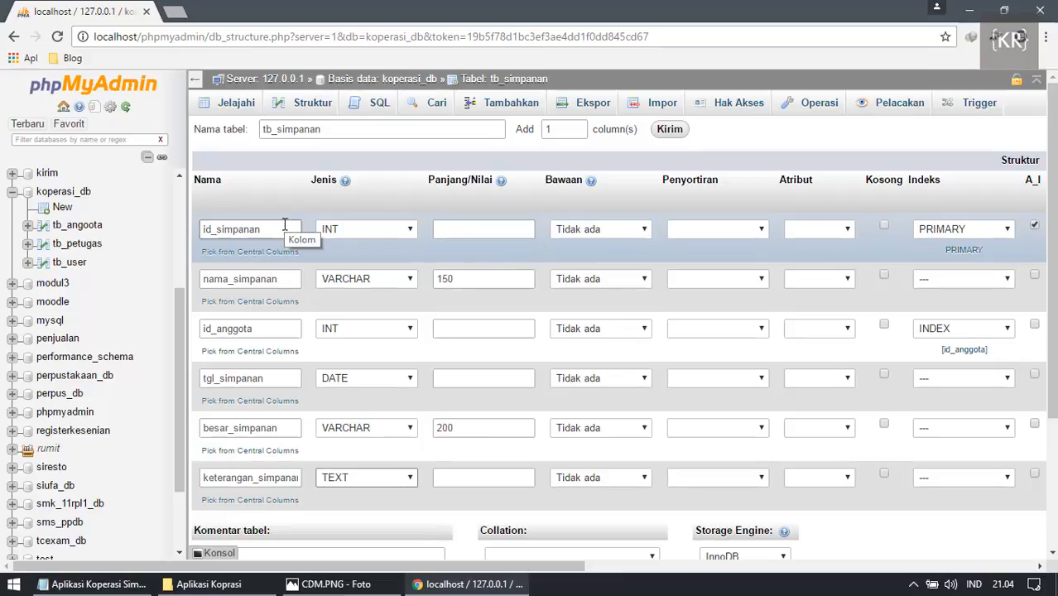
Review the six tb_simpanan column definitions from id_simpanan to keterangan_simpanan and the table options below them.
double_click(285, 229)
click(272, 278)
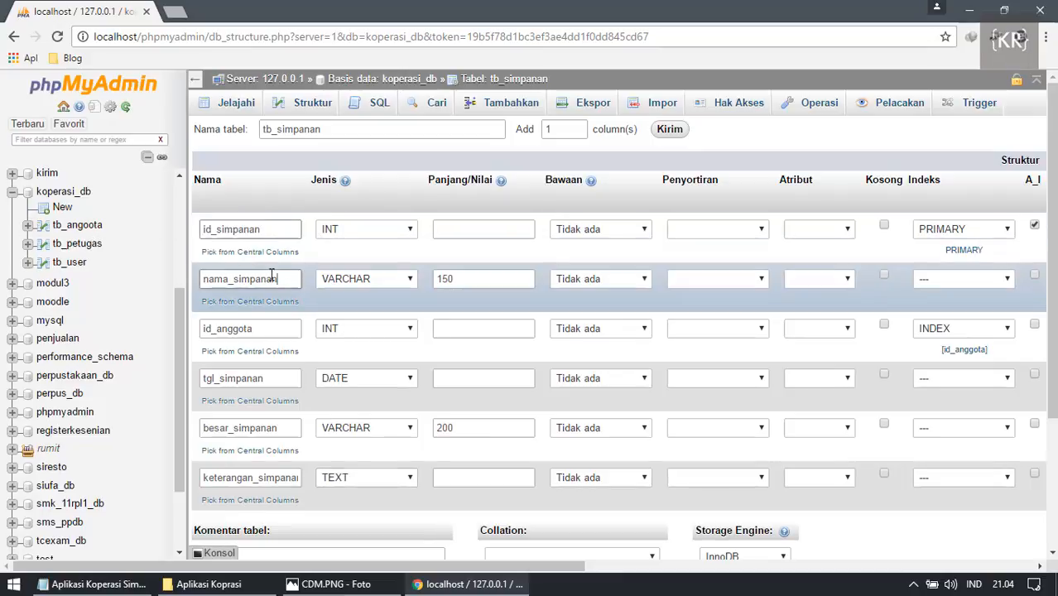
double_click(271, 278)
click(282, 329)
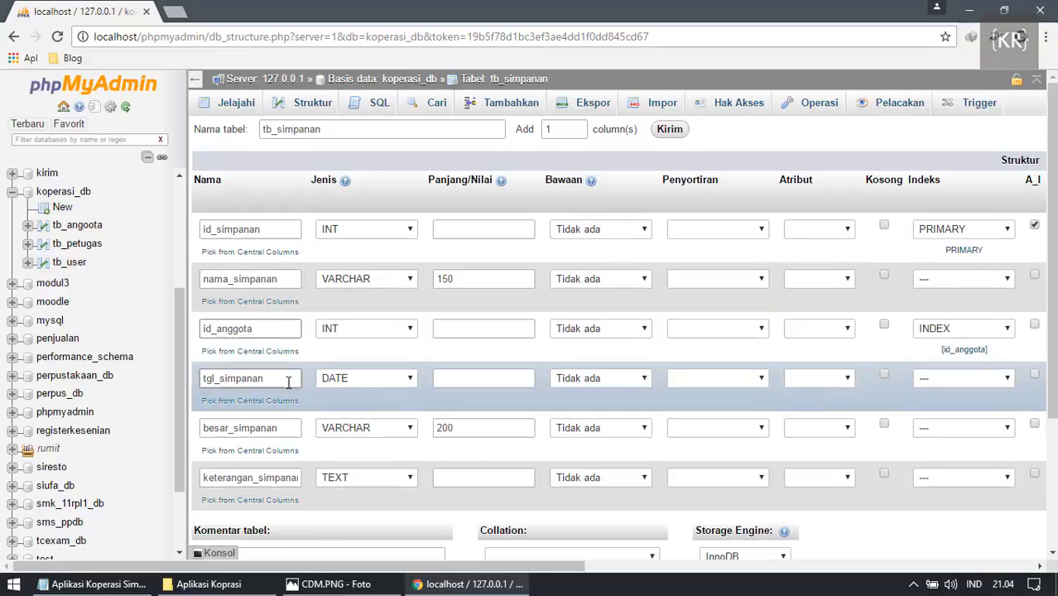
click(288, 381)
click(288, 431)
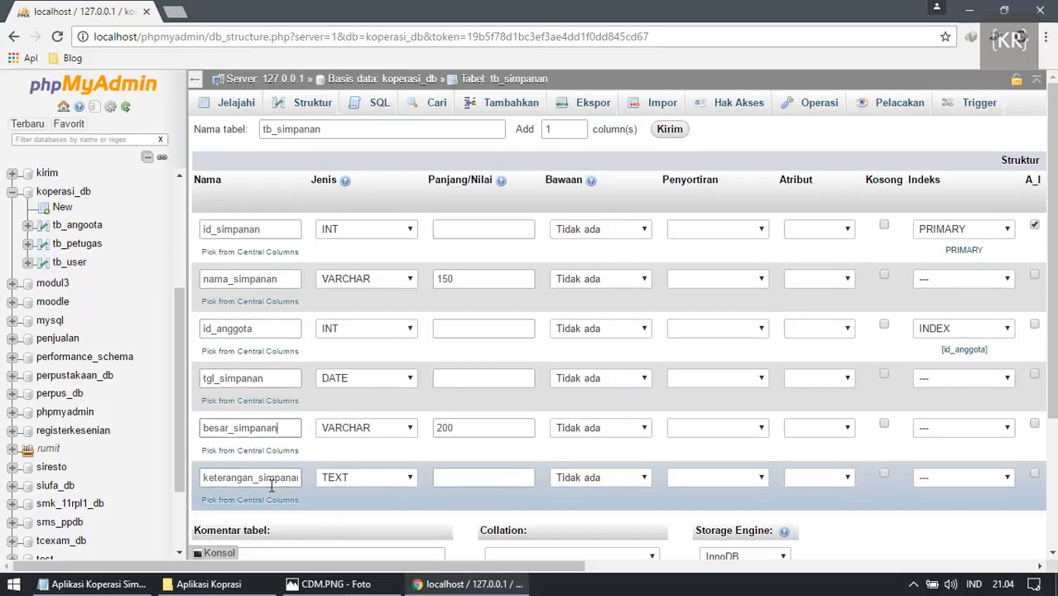
click(271, 480)
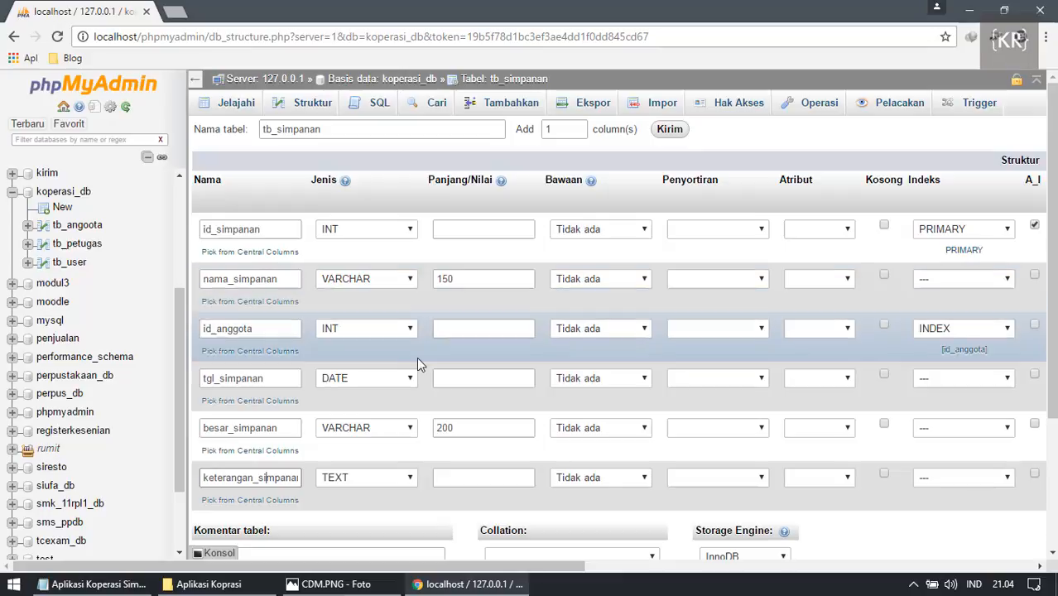
scroll(417, 357, down, 3)
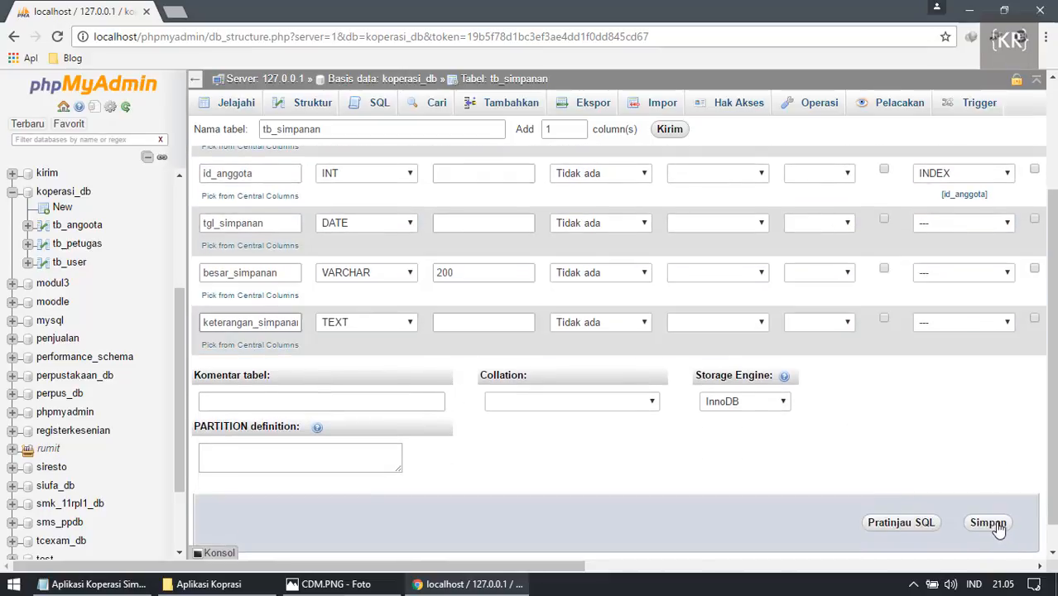
Save the tb_simpanan table and return to the koperasi_db table overview.
click(994, 525)
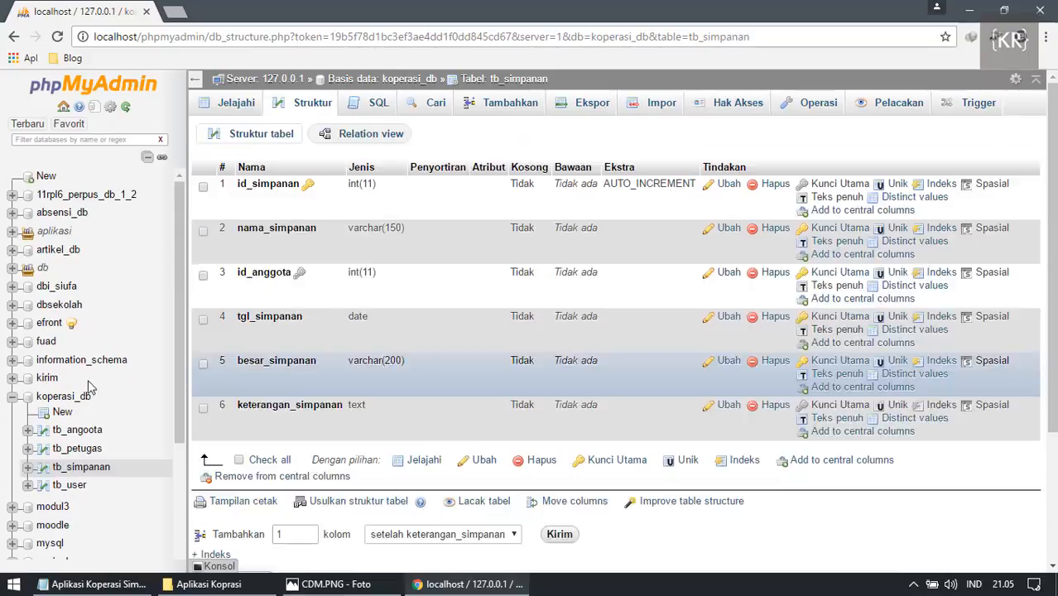
click(76, 396)
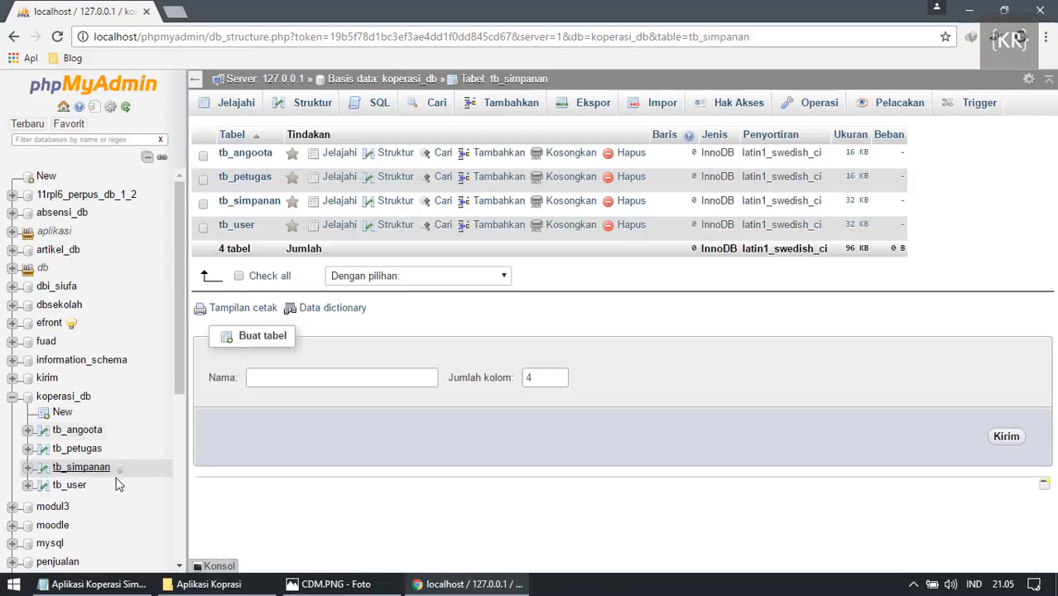
click(86, 399)
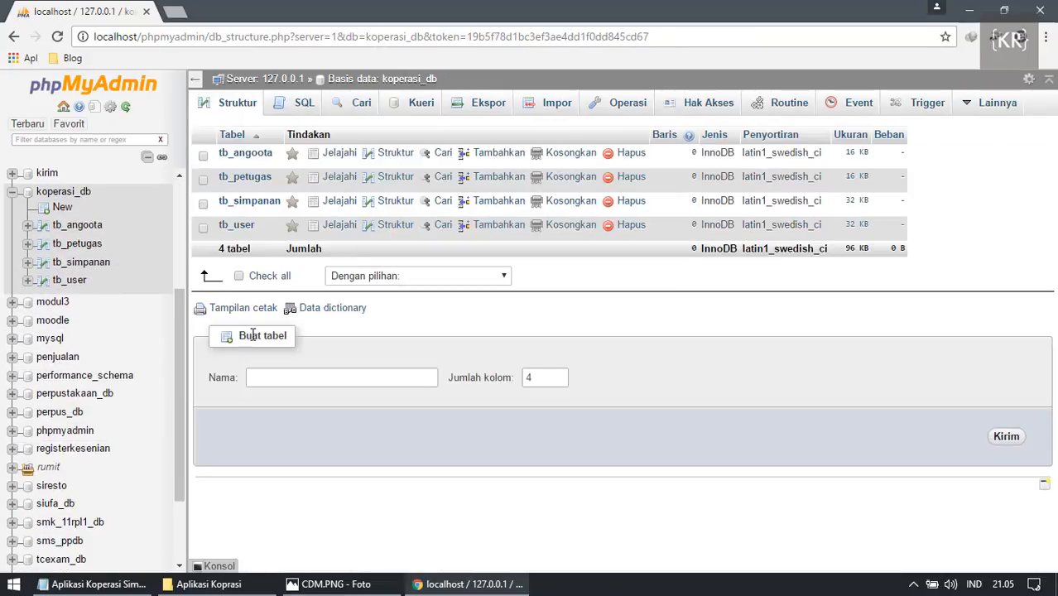
Check the next table name in the Notepad list, then start a new table named tb_pinjam_kategori with 2 columns.
click(92, 585)
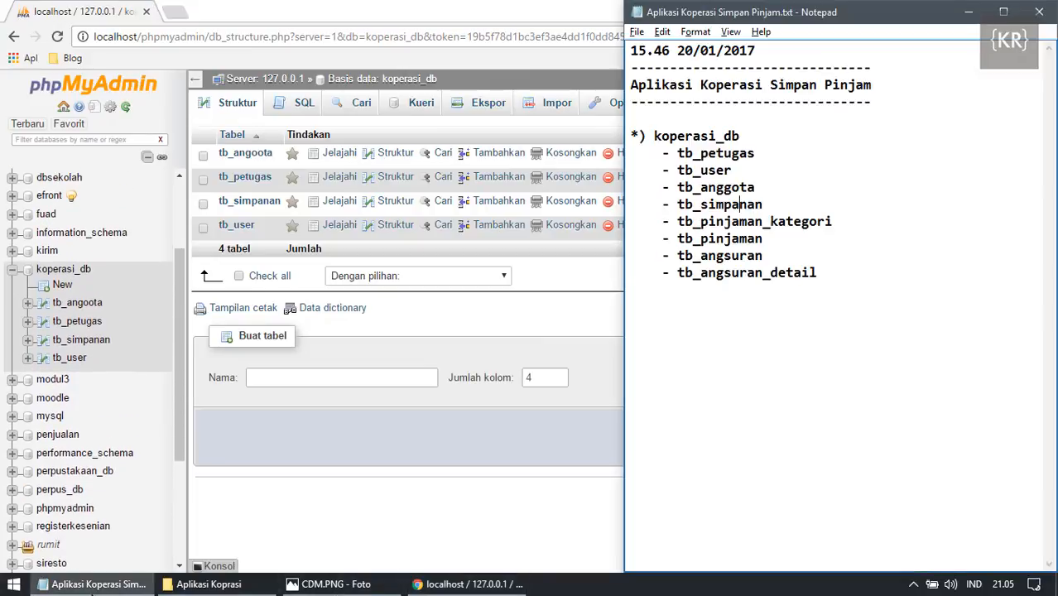
drag(837, 222, 679, 222)
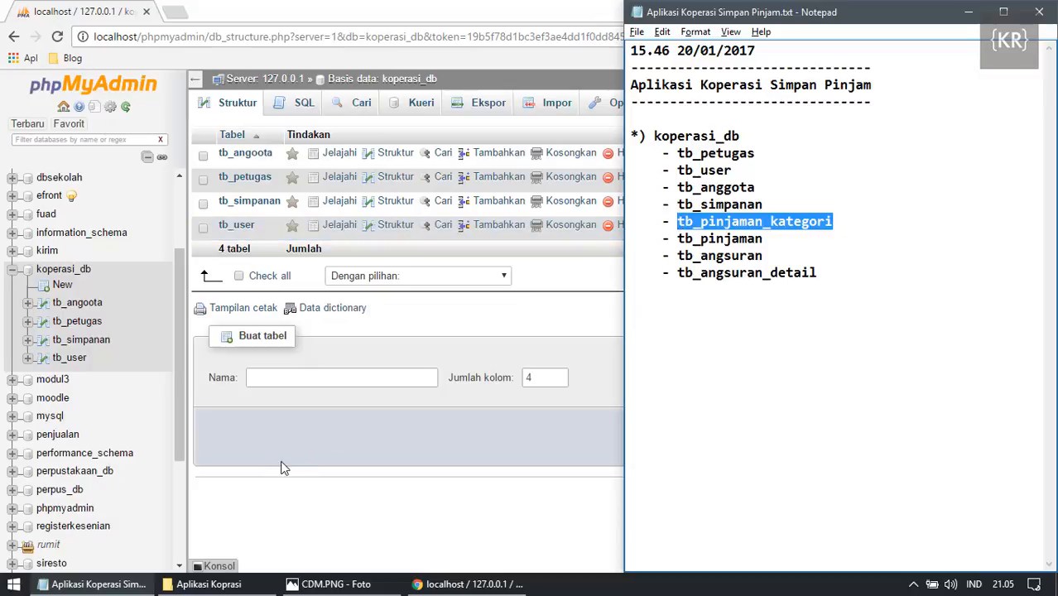
click(279, 394)
click(272, 370)
text(tb)
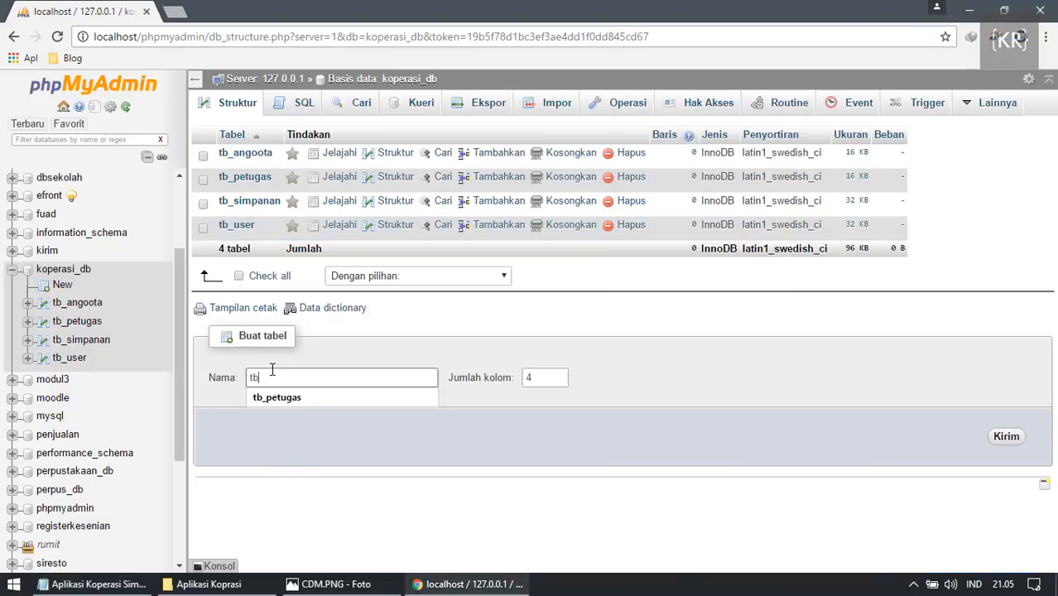
text(_pinjam_kategori)
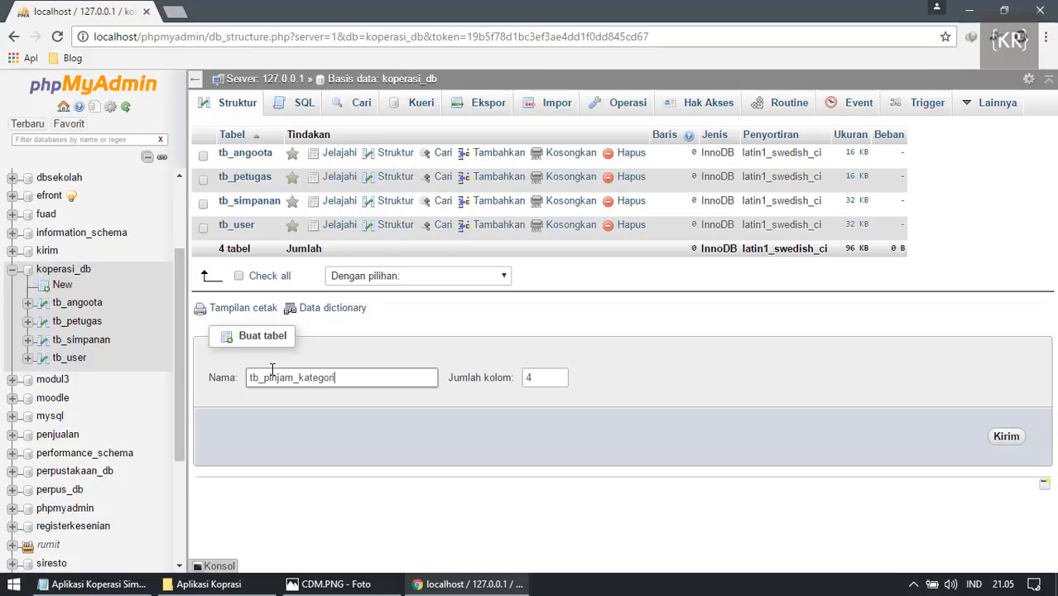
double_click(527, 377)
text(2)
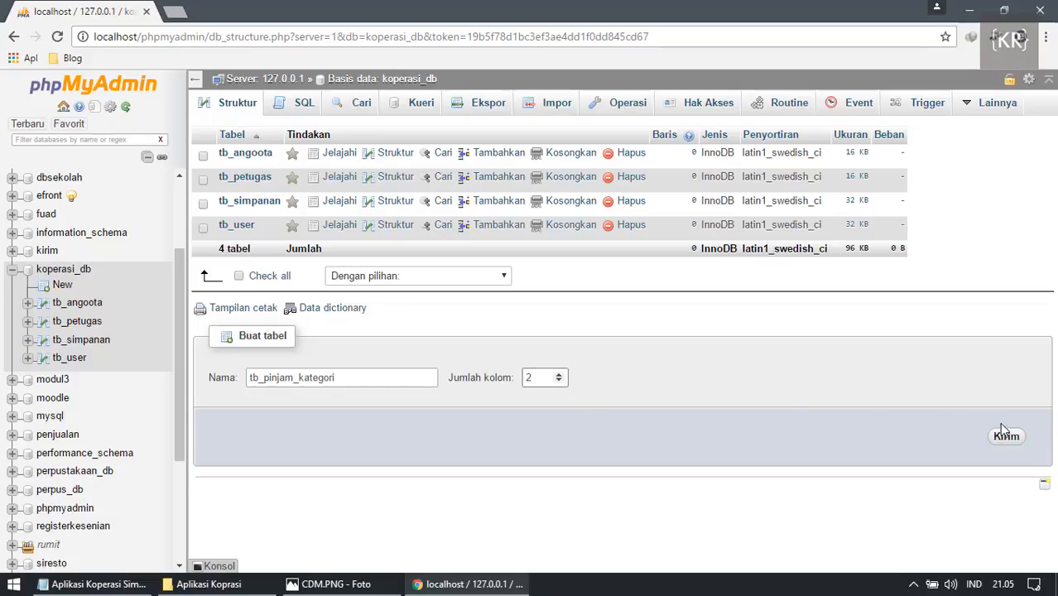
click(1002, 429)
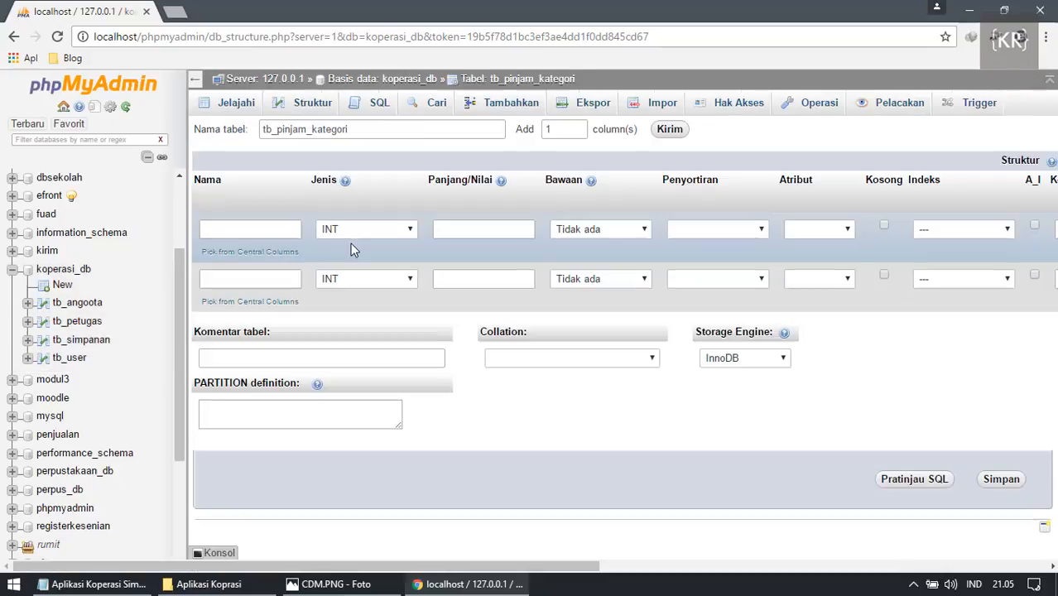
Name the first column id_pinjam_kategori.
click(246, 231)
text(id)
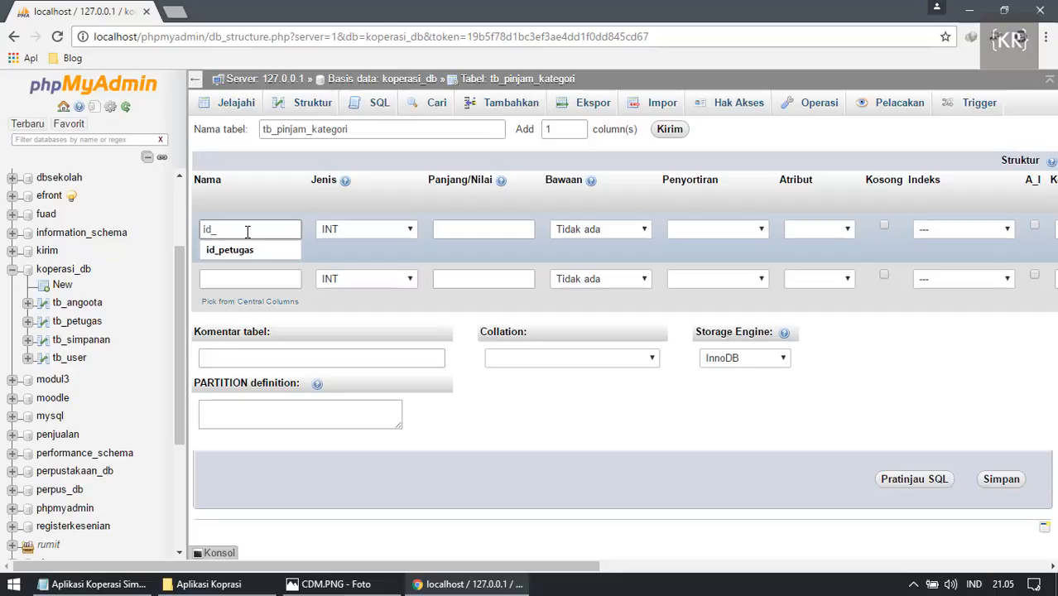
text(_kate)
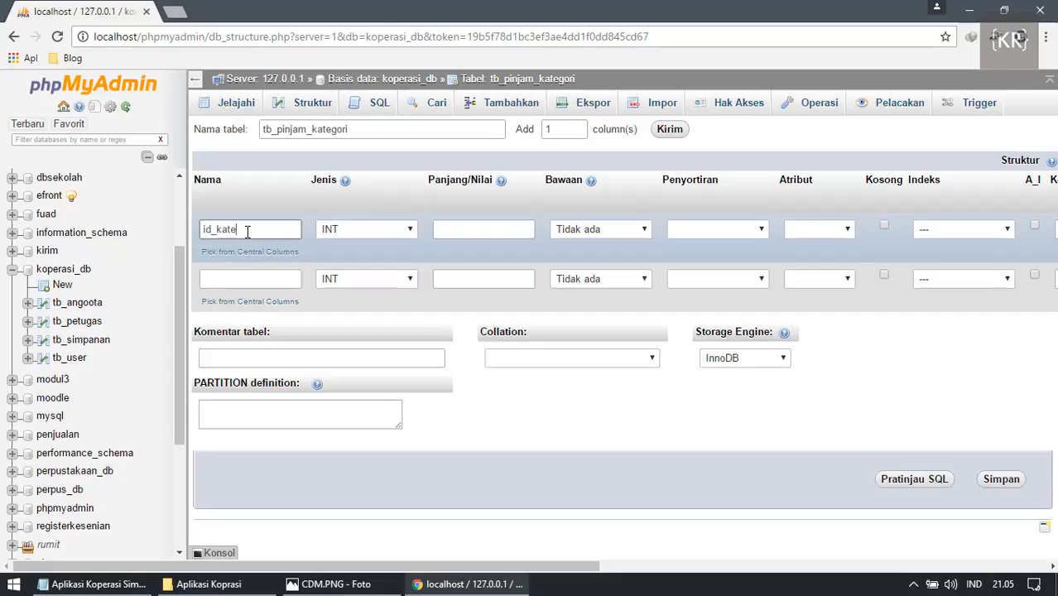
key(BackSpace)
key(BackSpace)
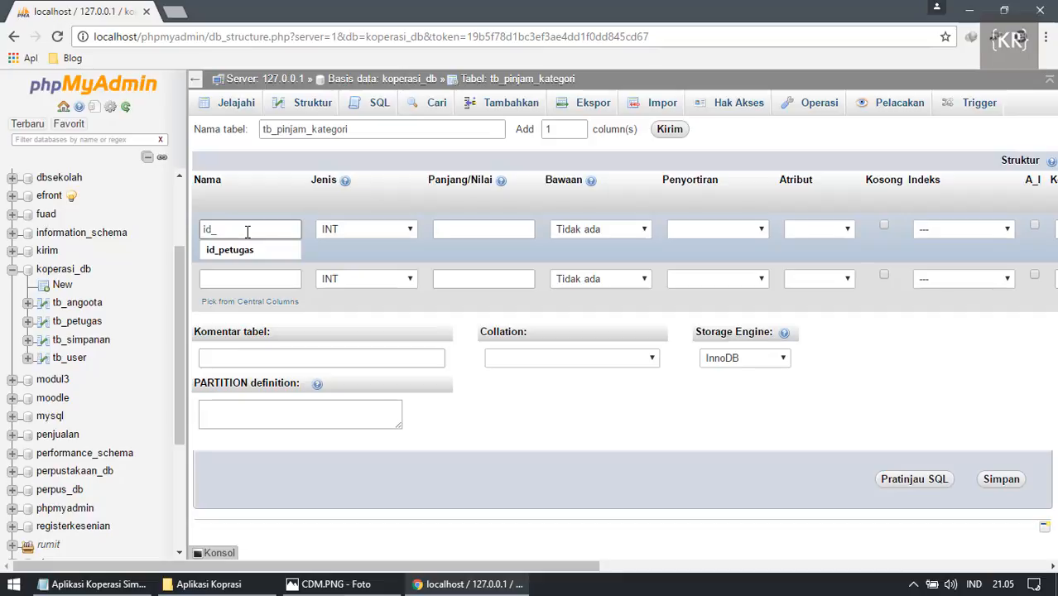
text(pi)
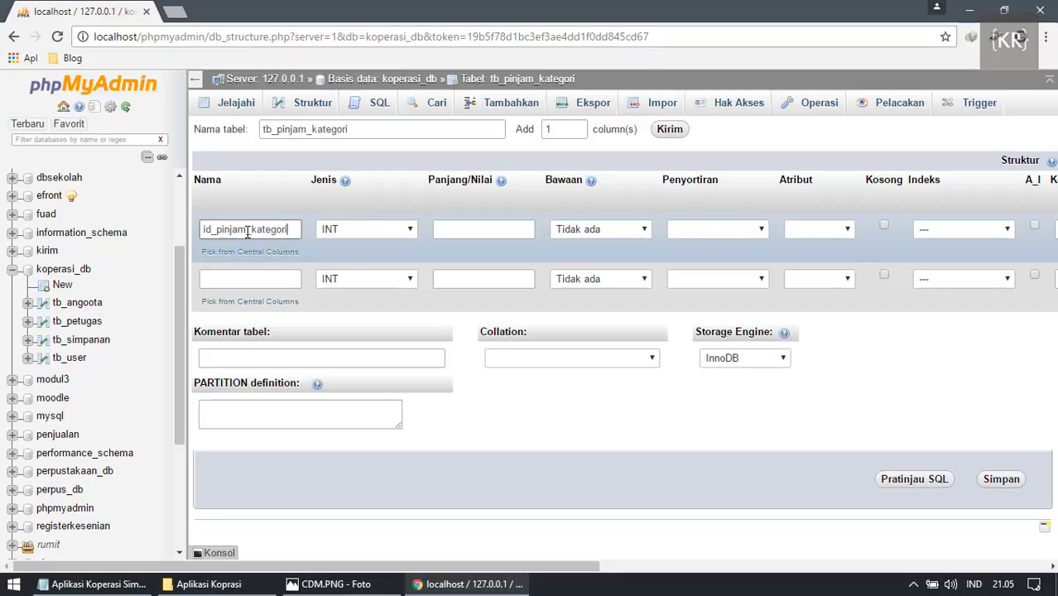
text(njam_kategori)
Make id_pinjam_kategori the PRIMARY key and turn on auto-increment for it.
click(963, 230)
click(953, 250)
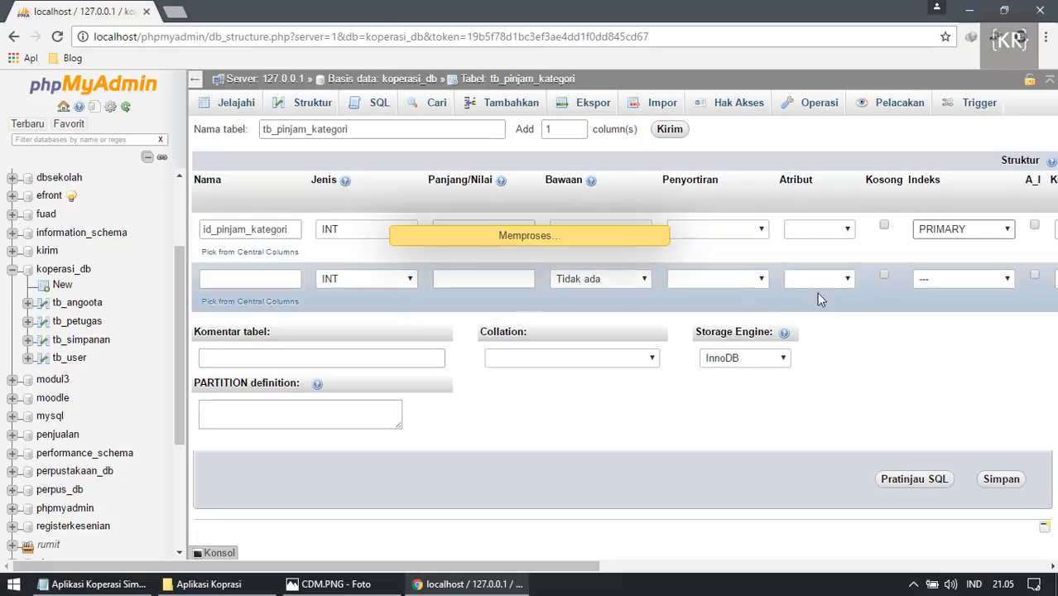
click(609, 402)
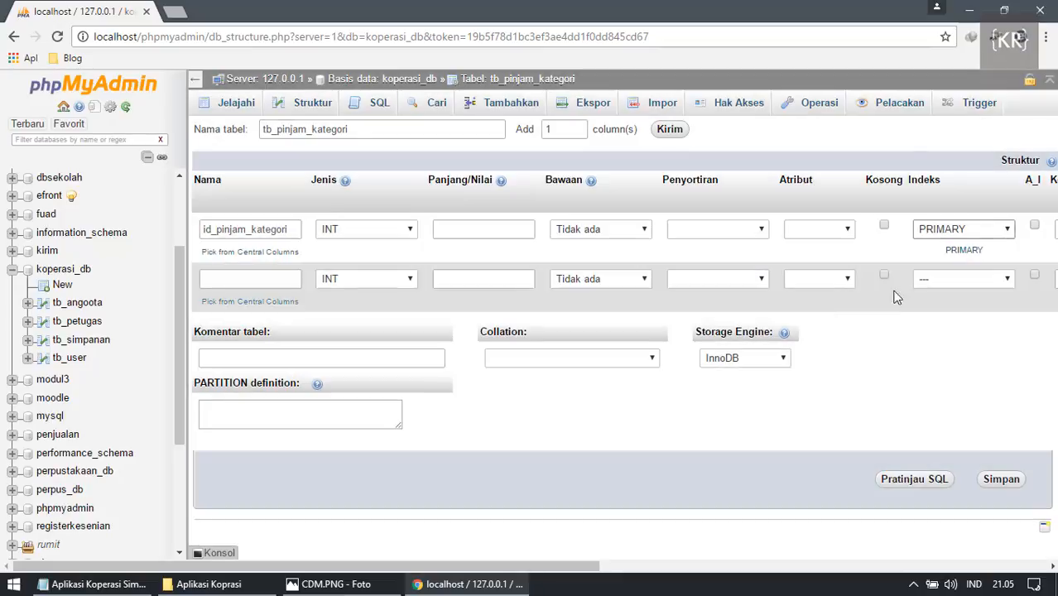
click(1035, 226)
Name the second column nama_pinjaman, checking the KATAGORI PINJAMAN fields in the CDM.PNG diagram.
click(241, 282)
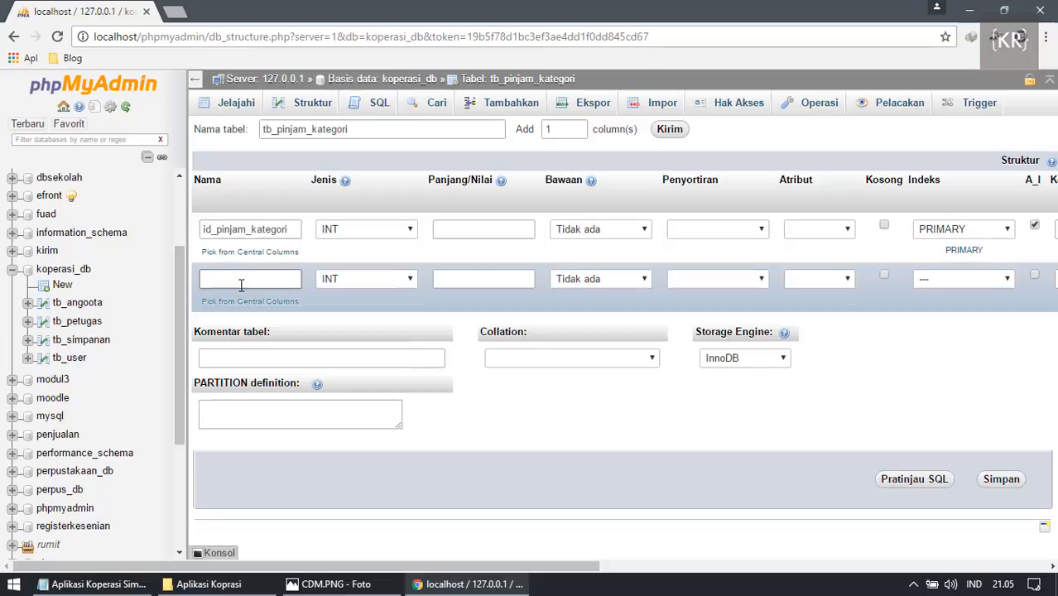
text(nama)
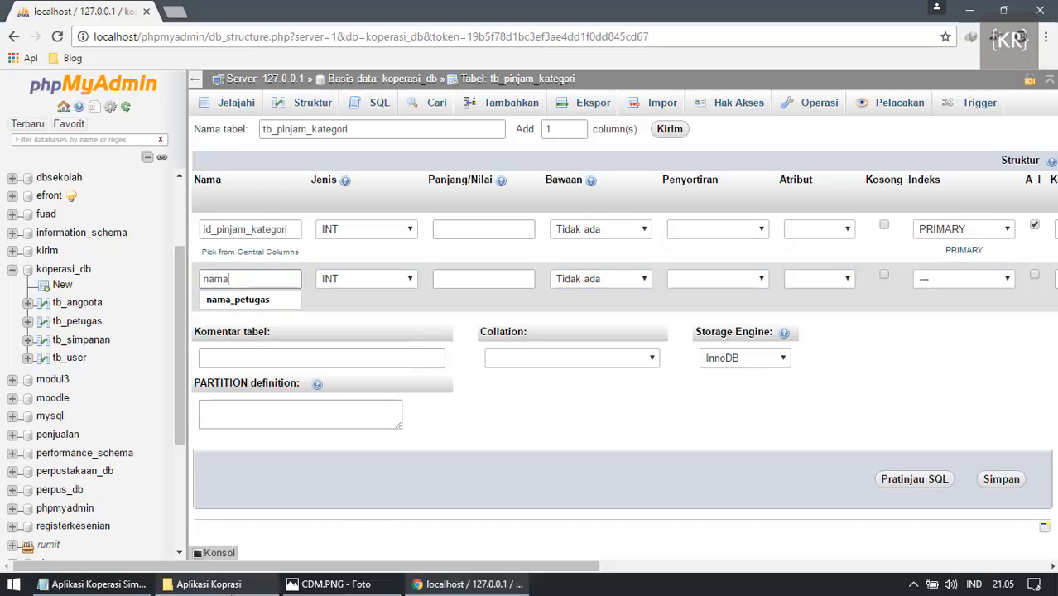
click(315, 584)
click(308, 590)
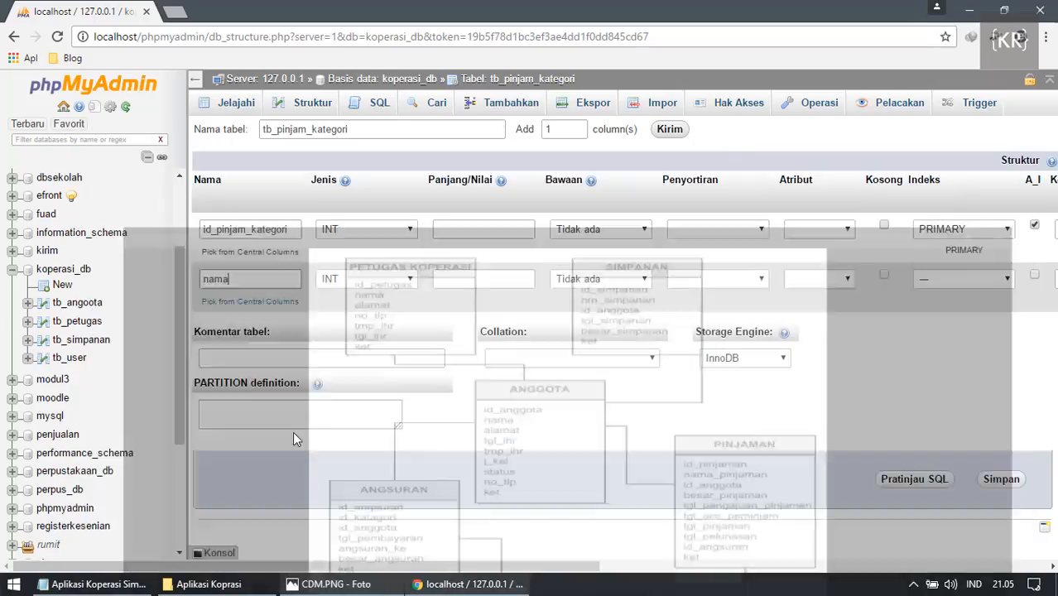
text(a)
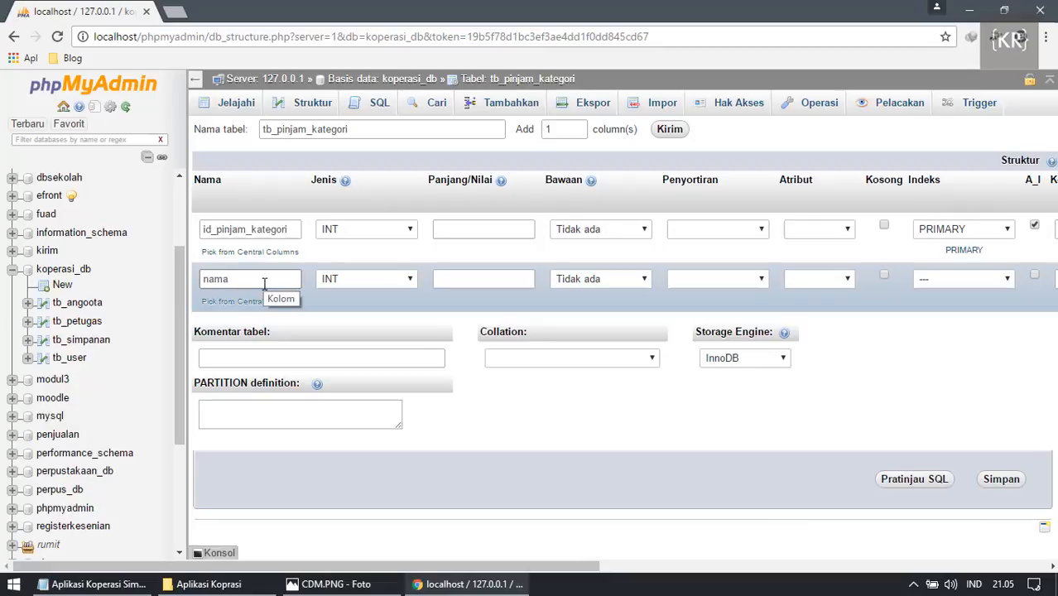
click(474, 584)
click(340, 584)
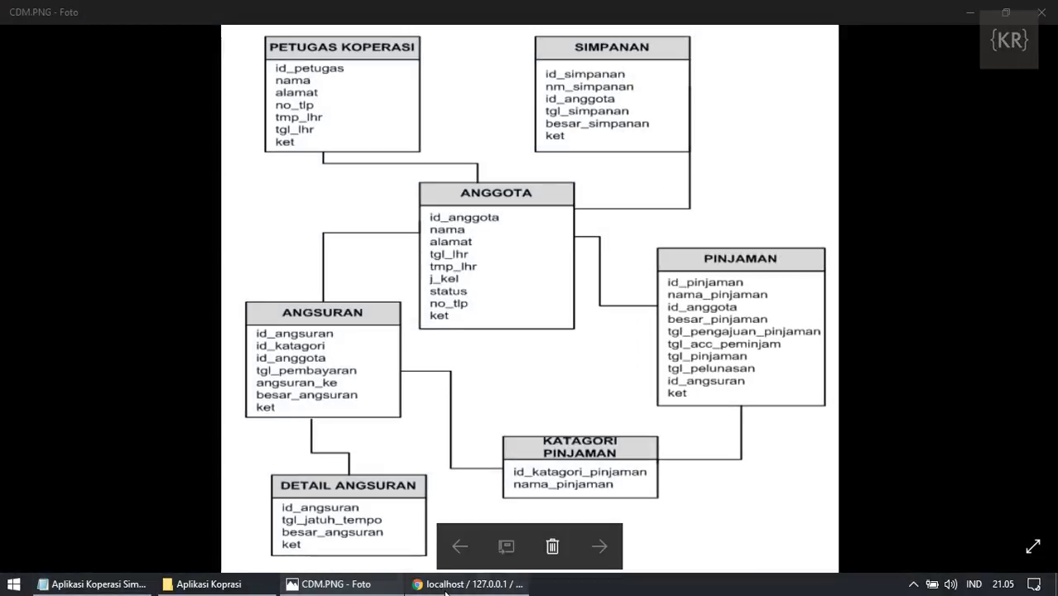
click(468, 584)
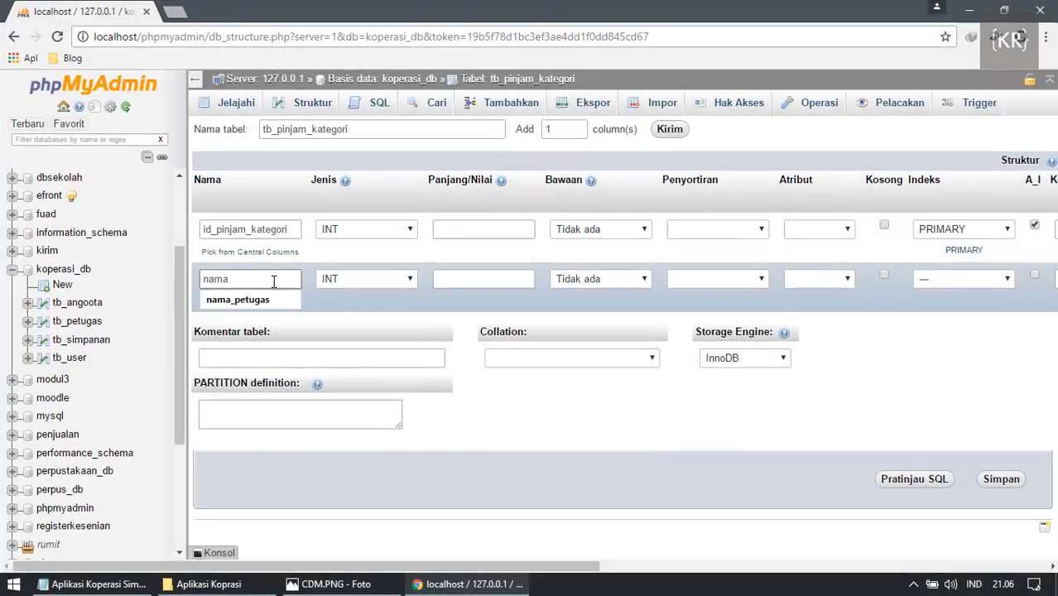
click(273, 282)
text(nama_pinja)
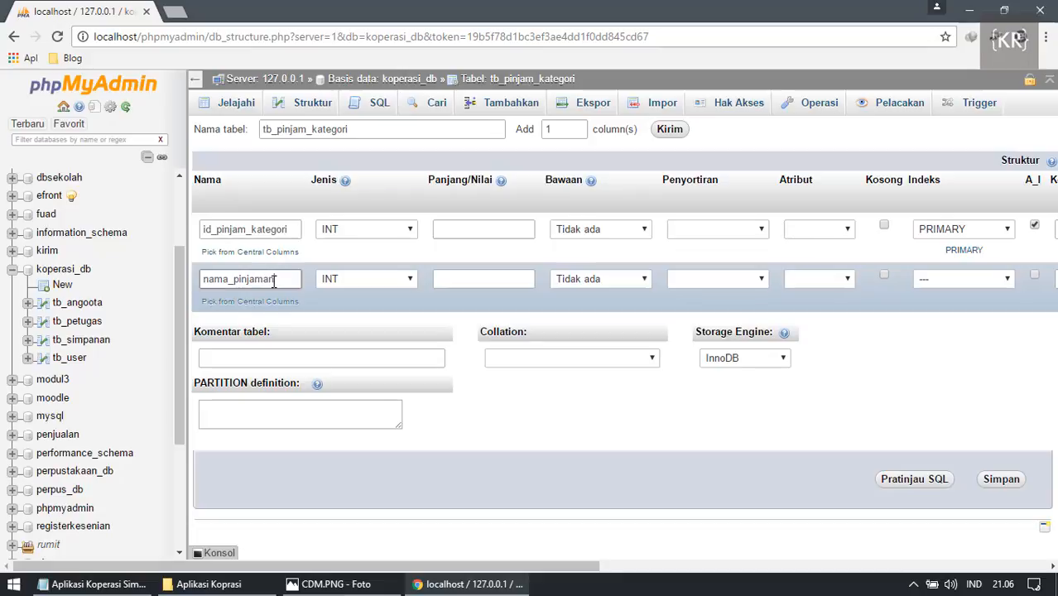
text(man)
Correct the table name to tb_pinjaman_kategori and the first column's name to id_pinjaman_kategori.
click(308, 131)
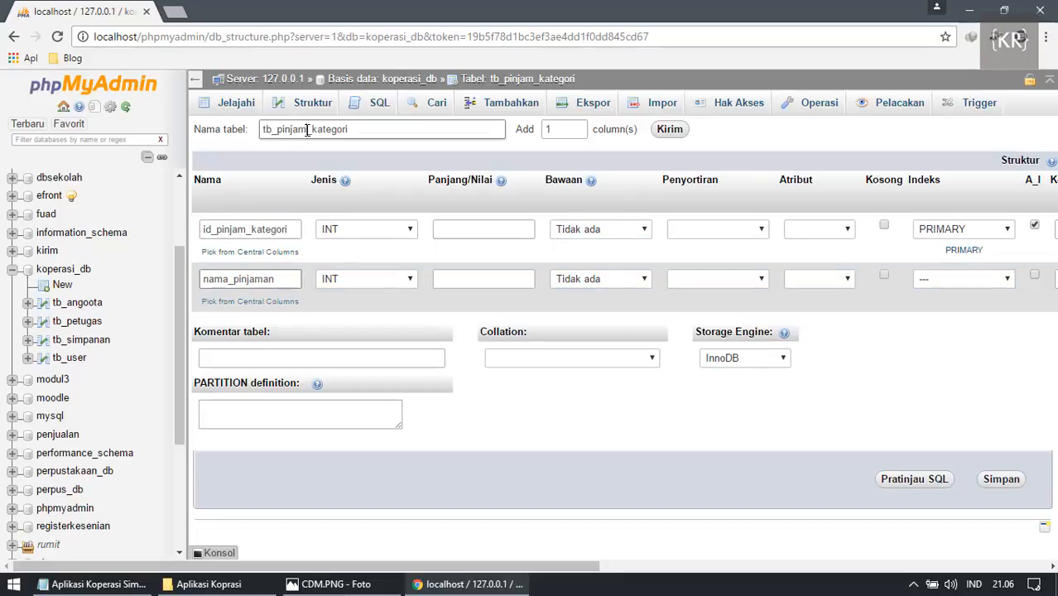
text(an)
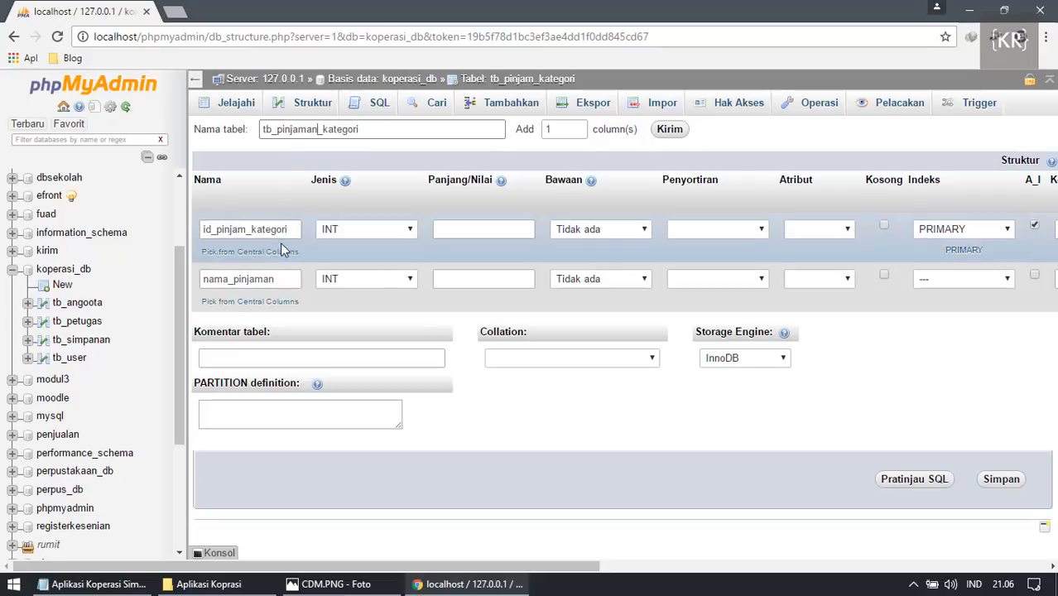
click(283, 279)
click(218, 231)
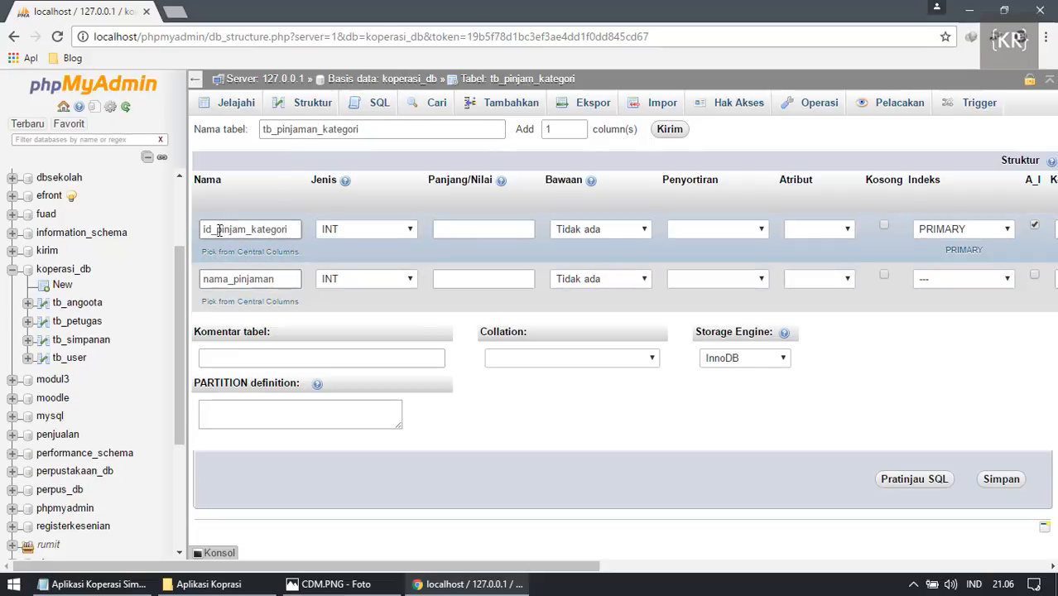
click(251, 229)
text(an)
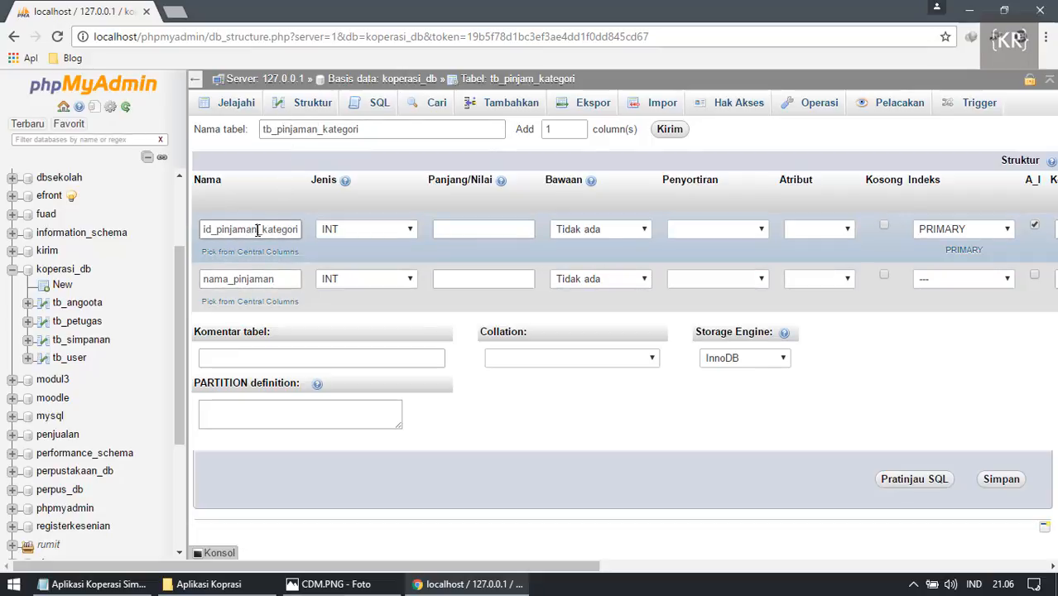
Set nama_pinjaman to type VARCHAR with a length of 150 and save the table.
click(267, 282)
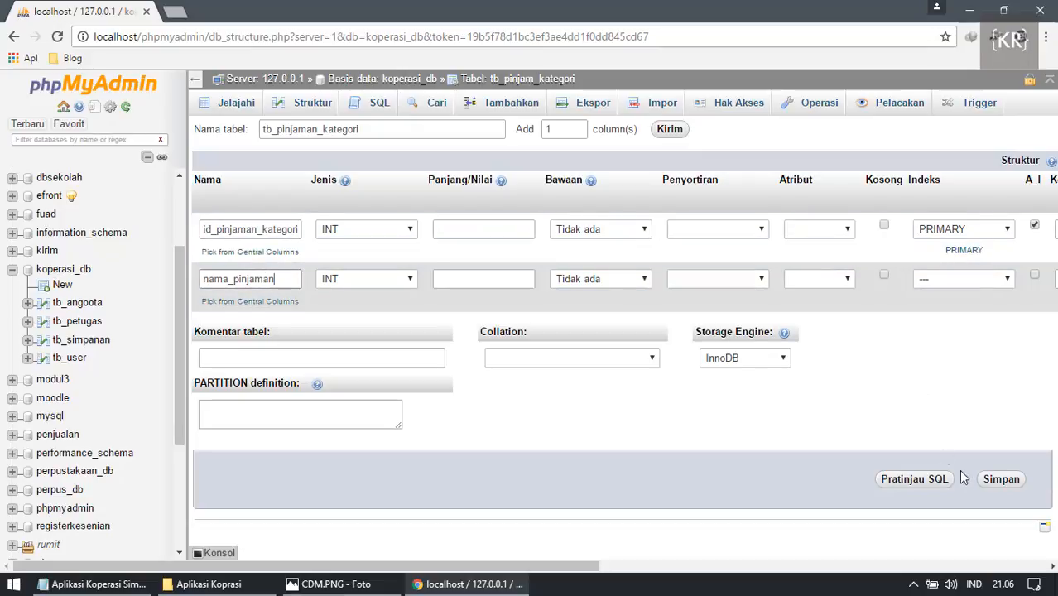
click(386, 279)
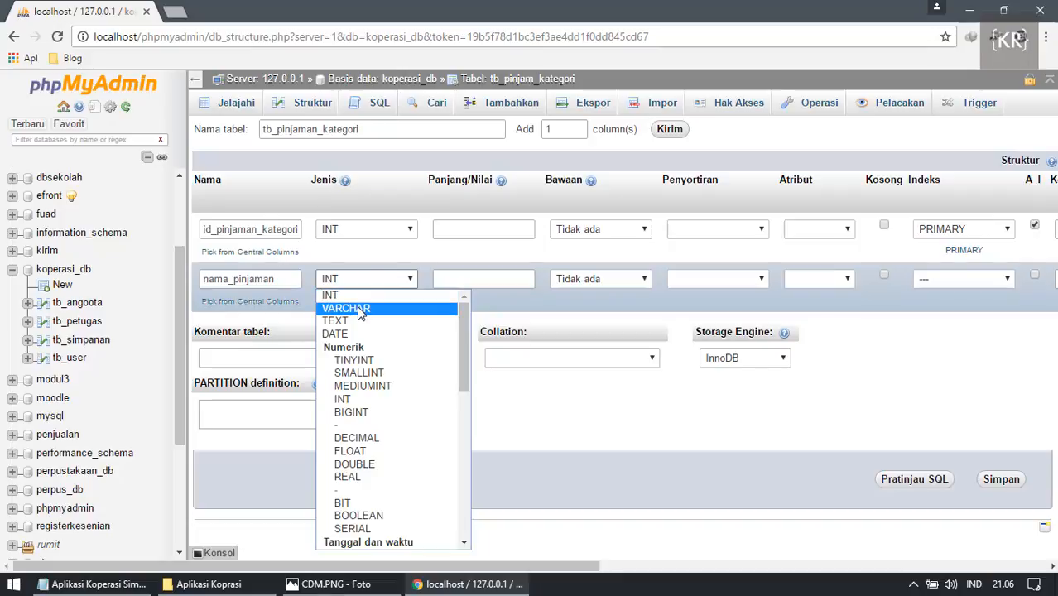
click(359, 304)
click(438, 282)
text(1)
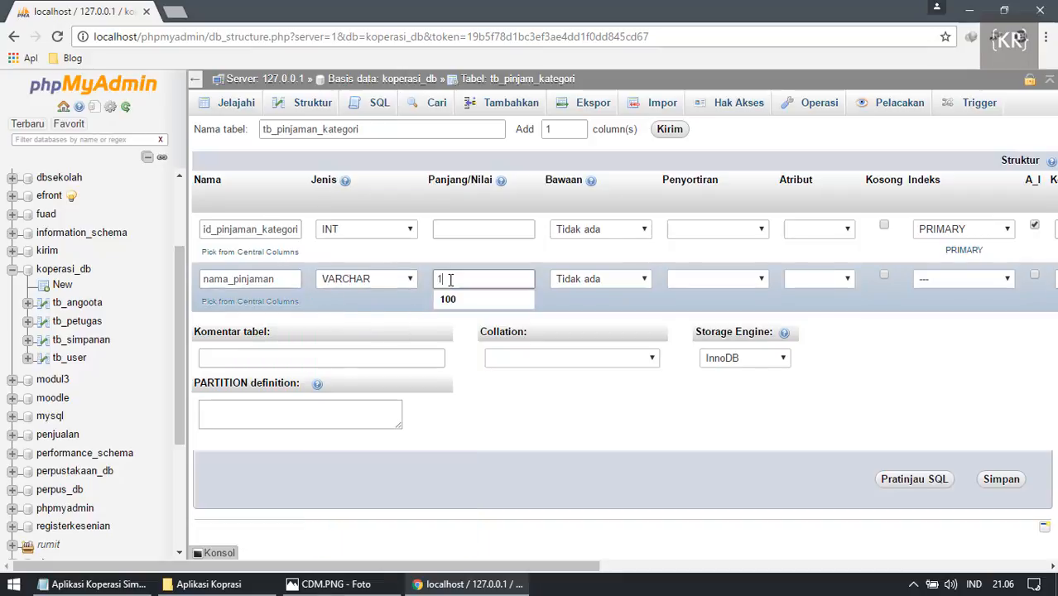
text(50)
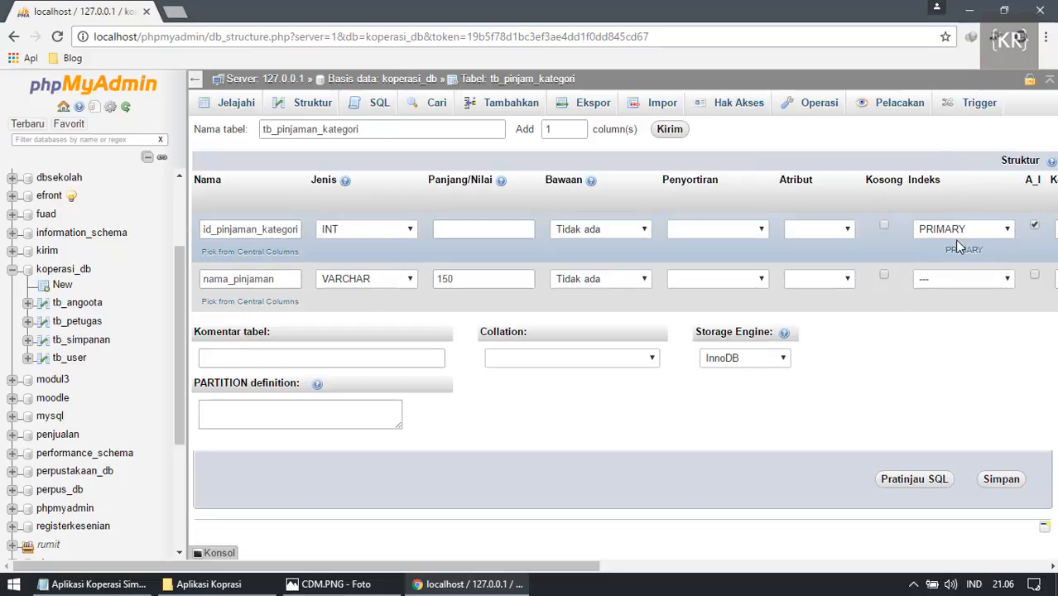
click(1002, 480)
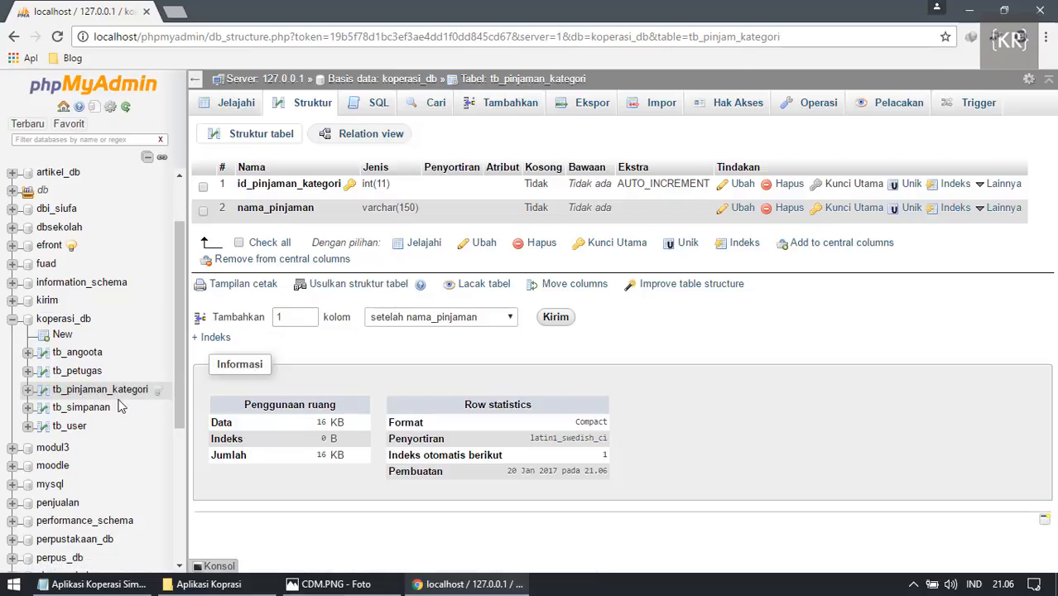
Switch to the Notepad table list and highlight the tb_pinjaman entry.
click(133, 584)
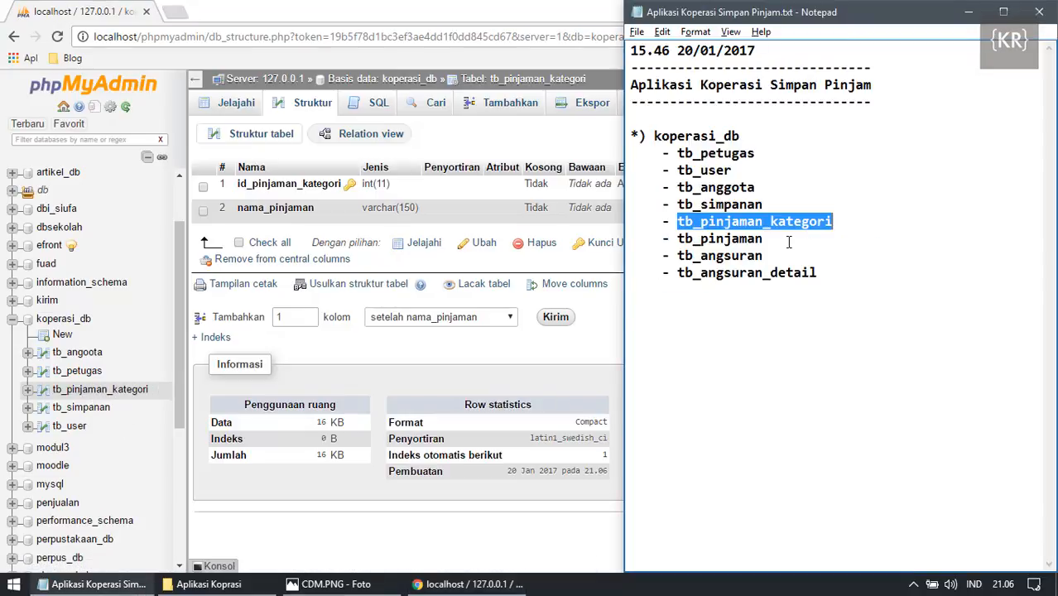
drag(762, 239, 679, 241)
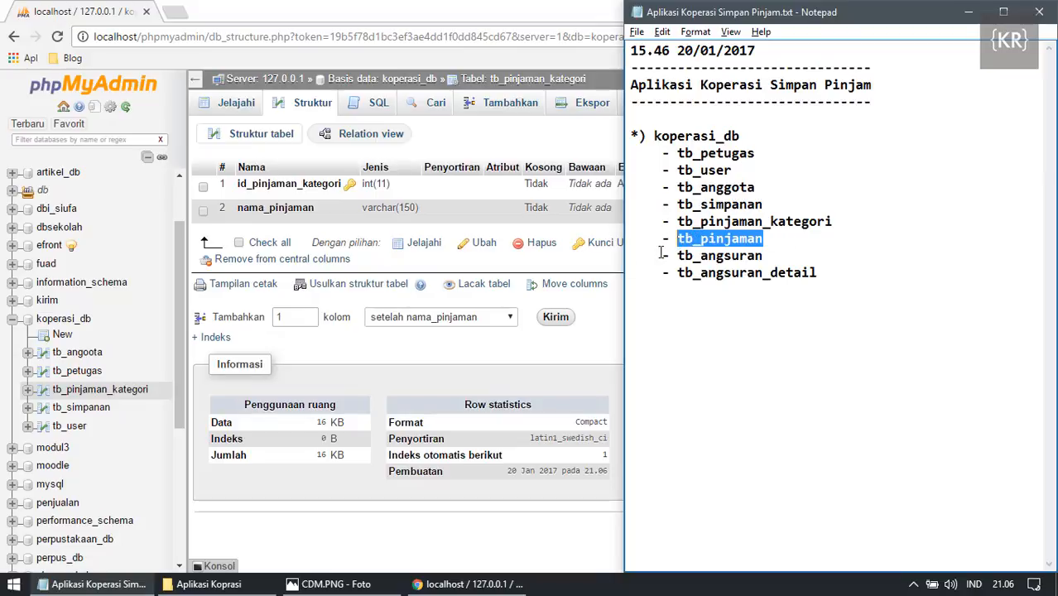
Create a table named tb_pinjaman with nine columns in koperasi_db, consulting the PINJAMAN entity in the CDM.PNG diagram.
click(308, 504)
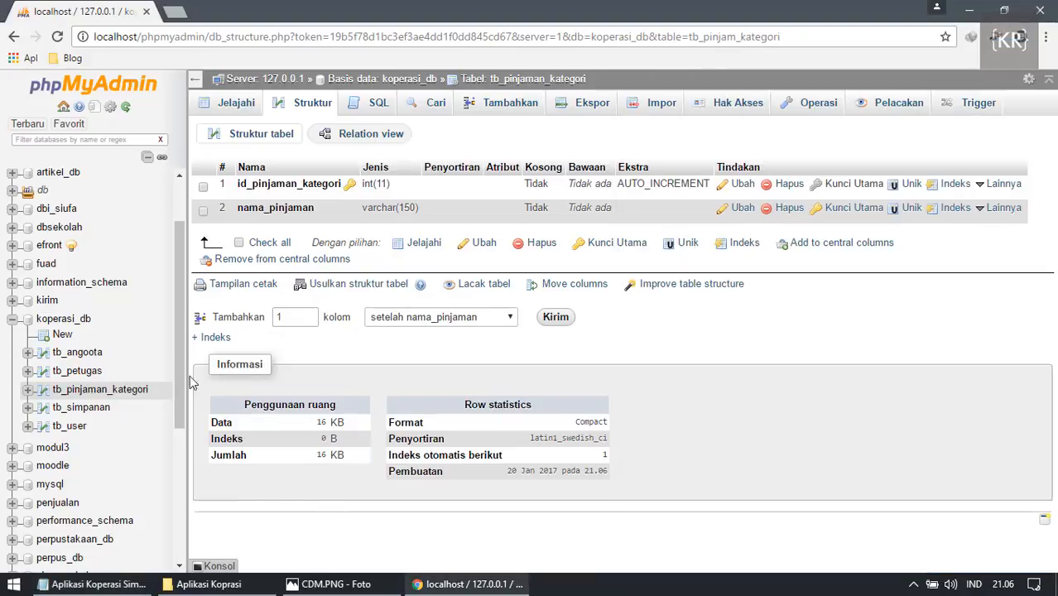
click(70, 321)
click(281, 398)
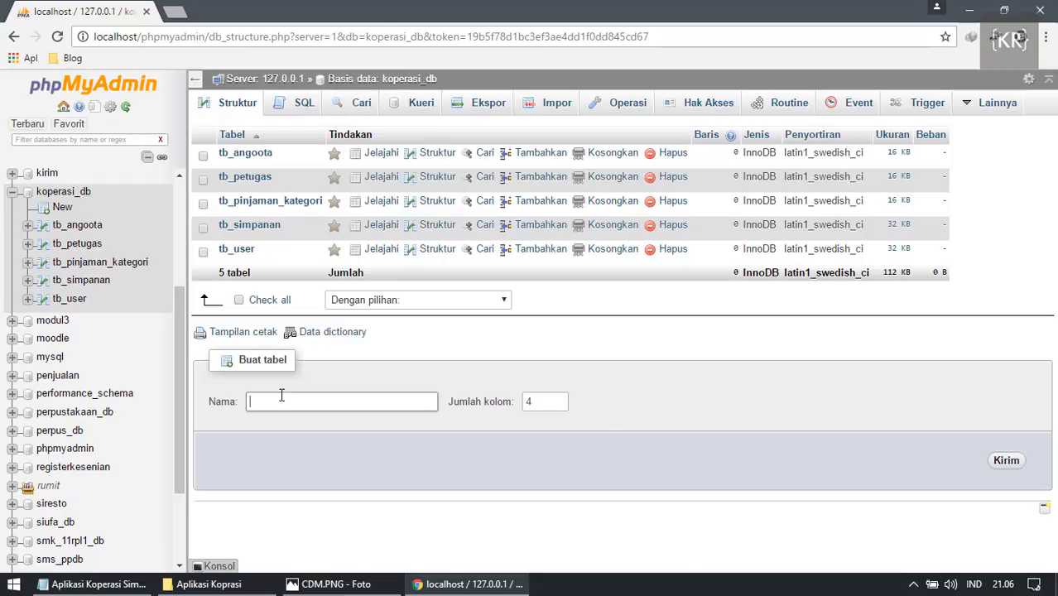
text(tb_pinjaman)
click(349, 591)
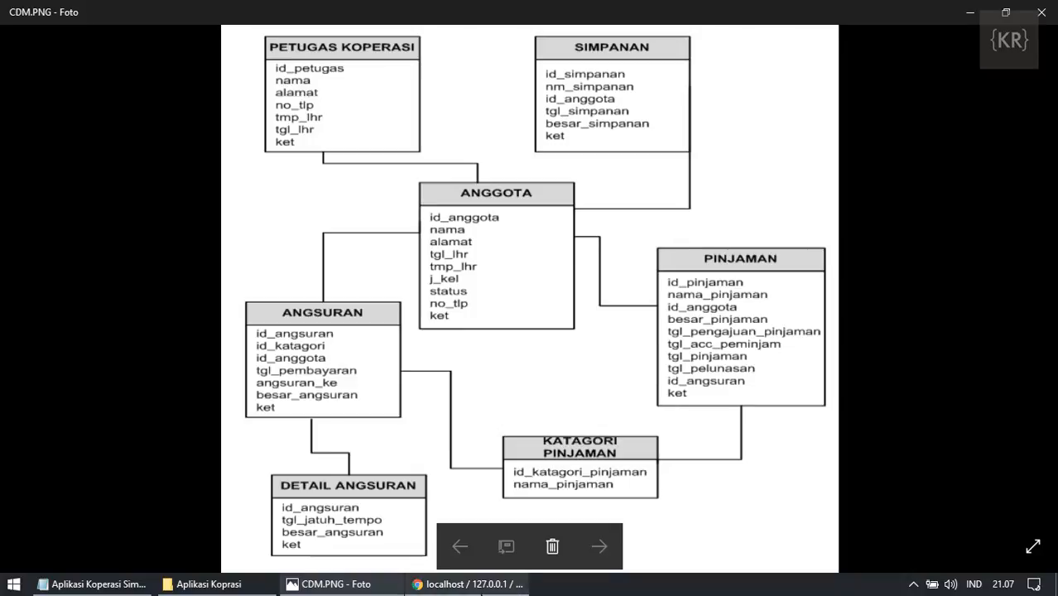
click(472, 588)
key(Tab)
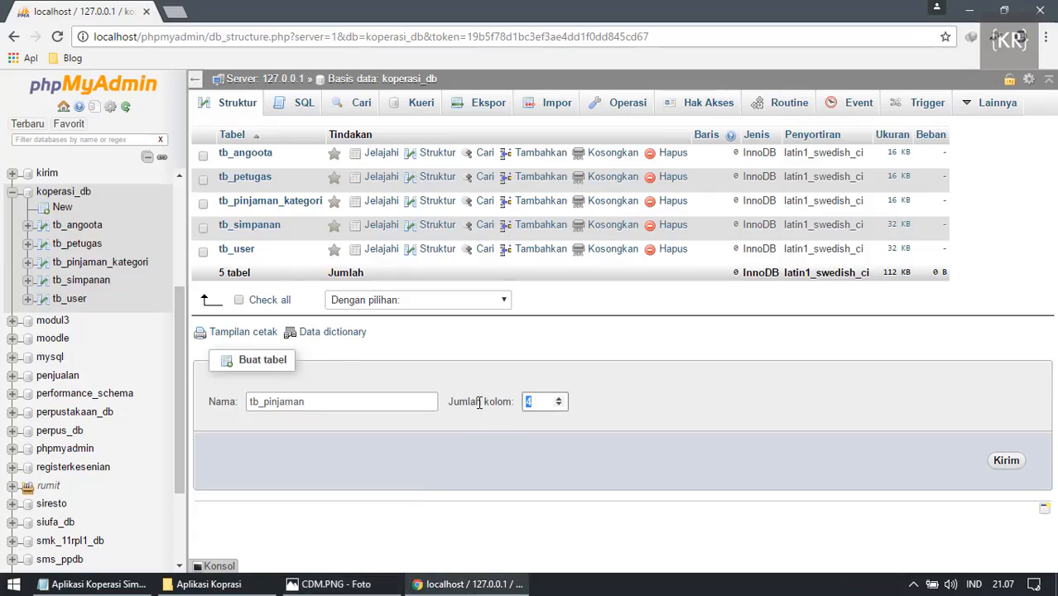
click(781, 426)
click(1006, 464)
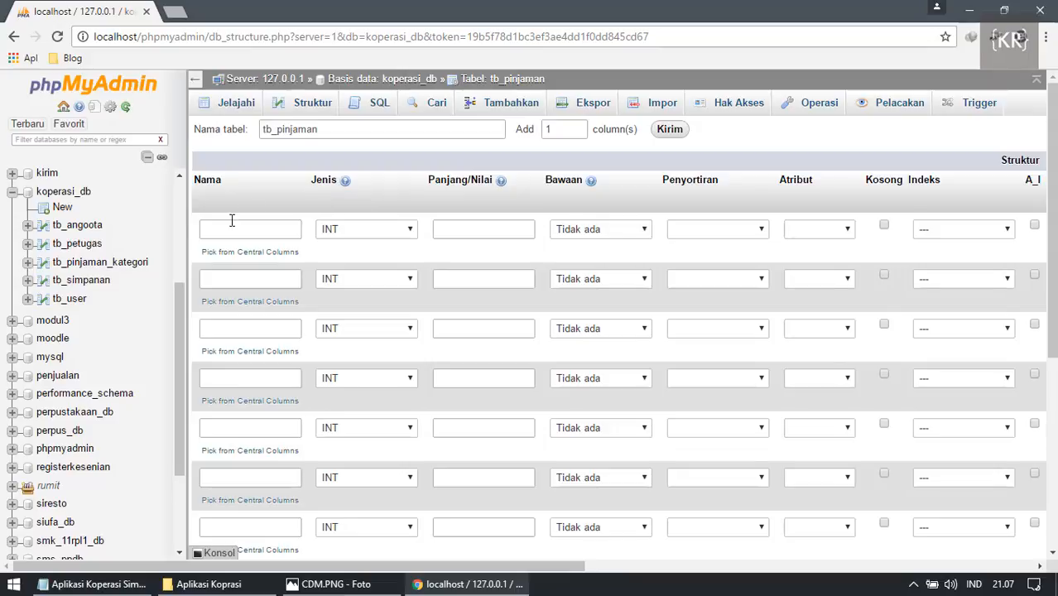
Name the first two columns id_pinjaman and id_pinjaman_kategori, checking the CDM.PNG diagram before the second.
click(255, 231)
text(id_)
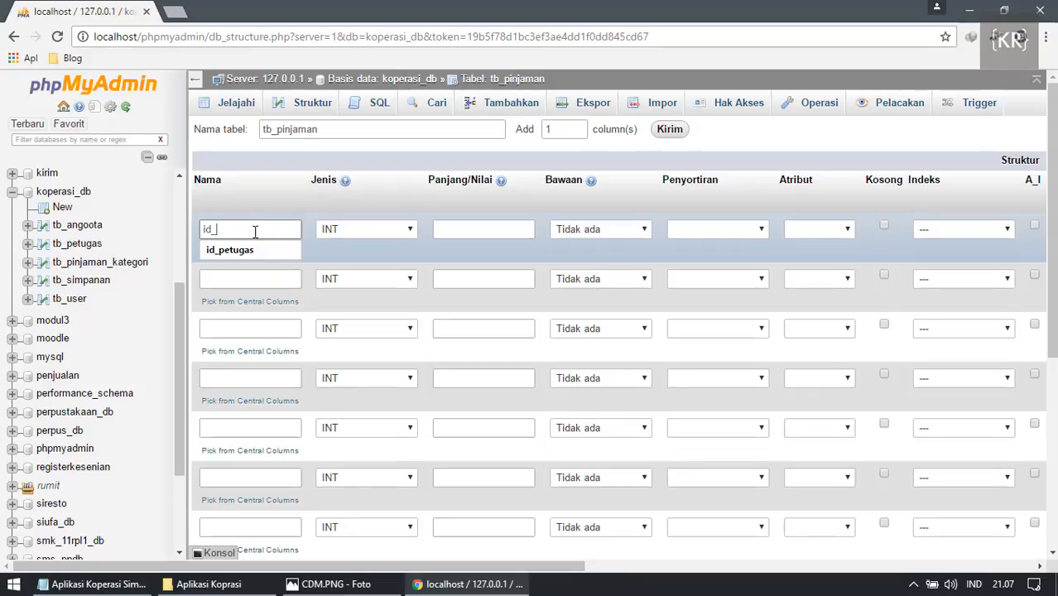
text(pinjaman)
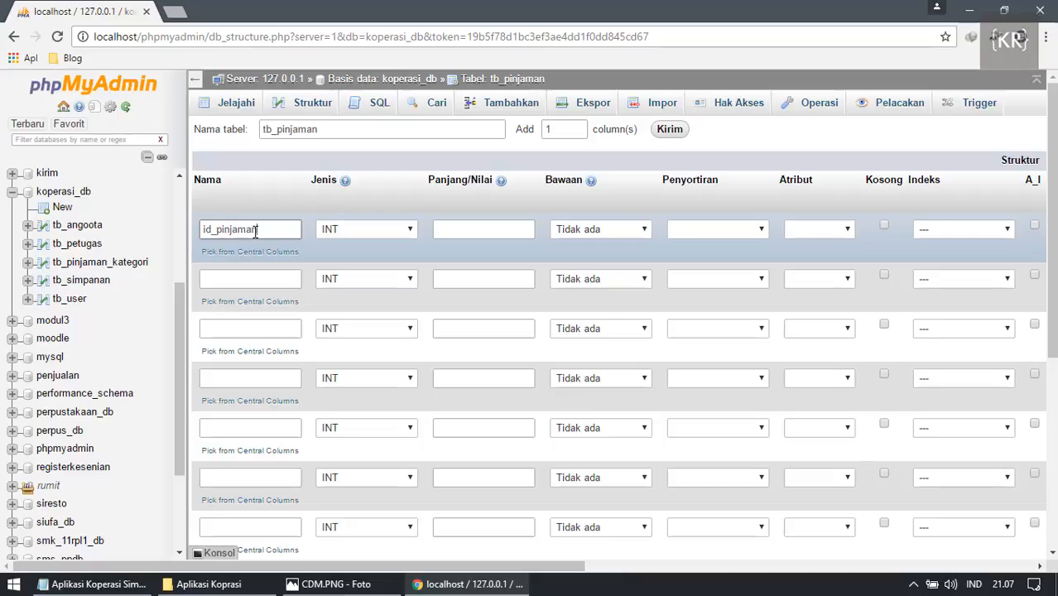
click(389, 579)
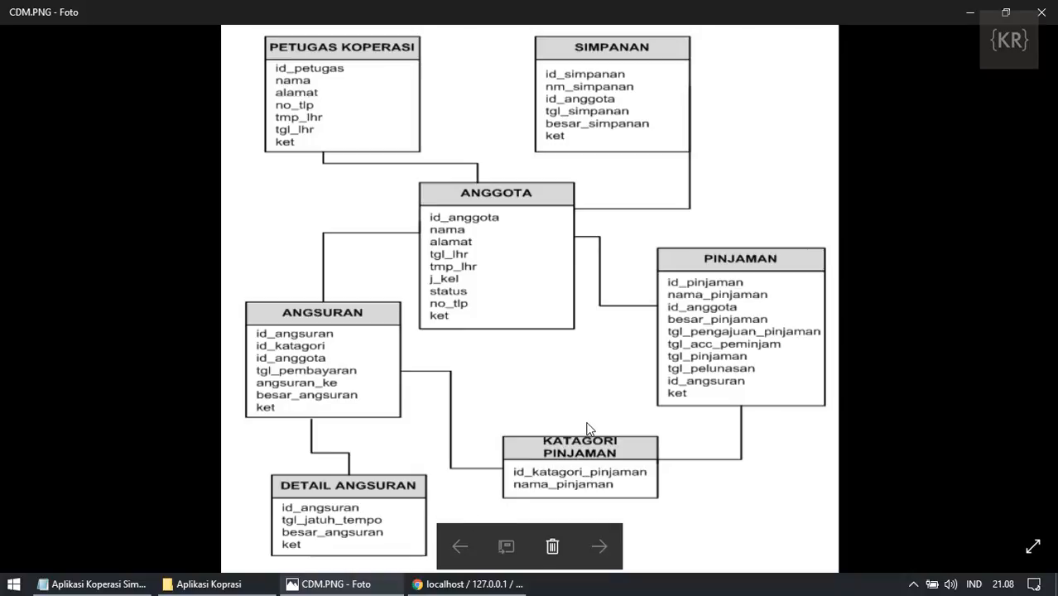
mouse_move(467, 583)
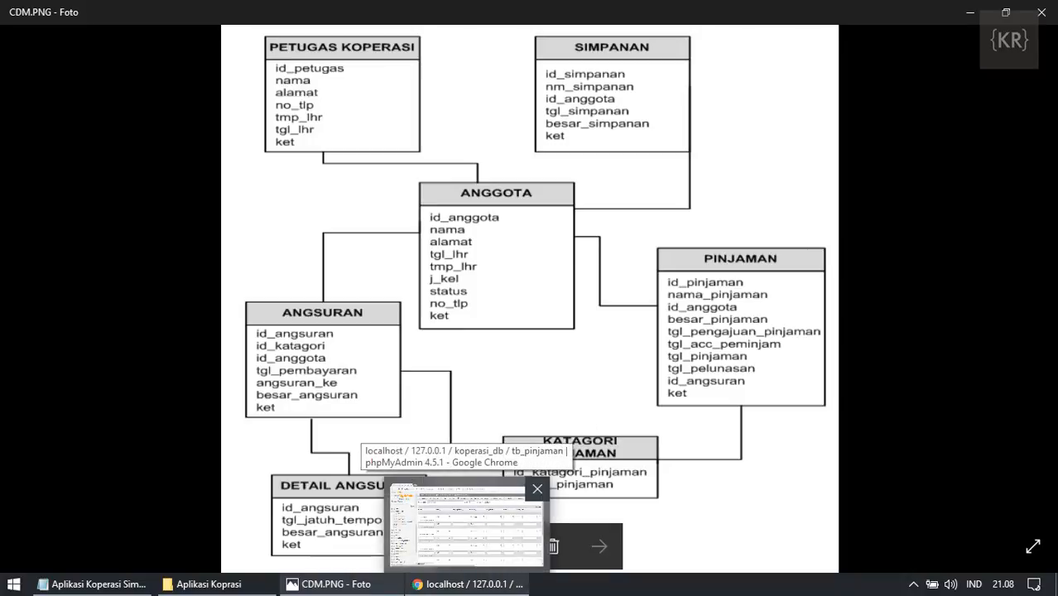
click(468, 524)
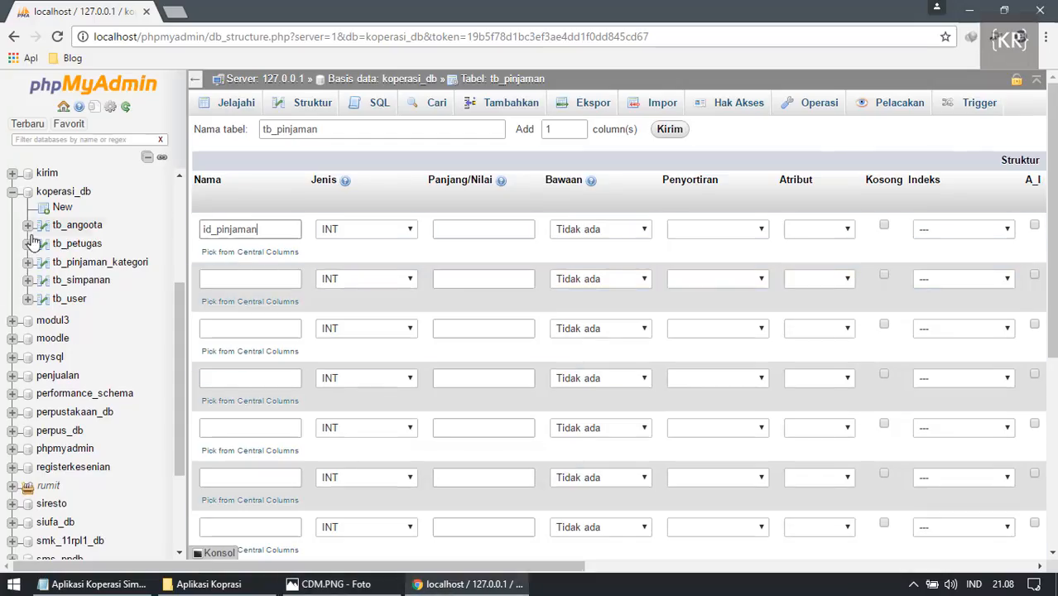
click(223, 281)
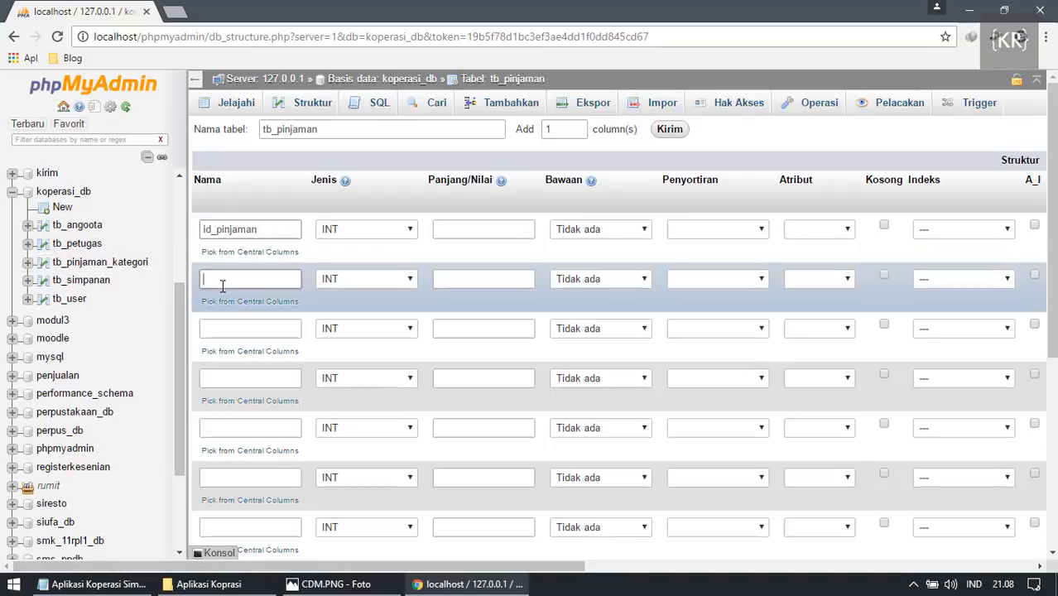
text(id_pinjaman_kate)
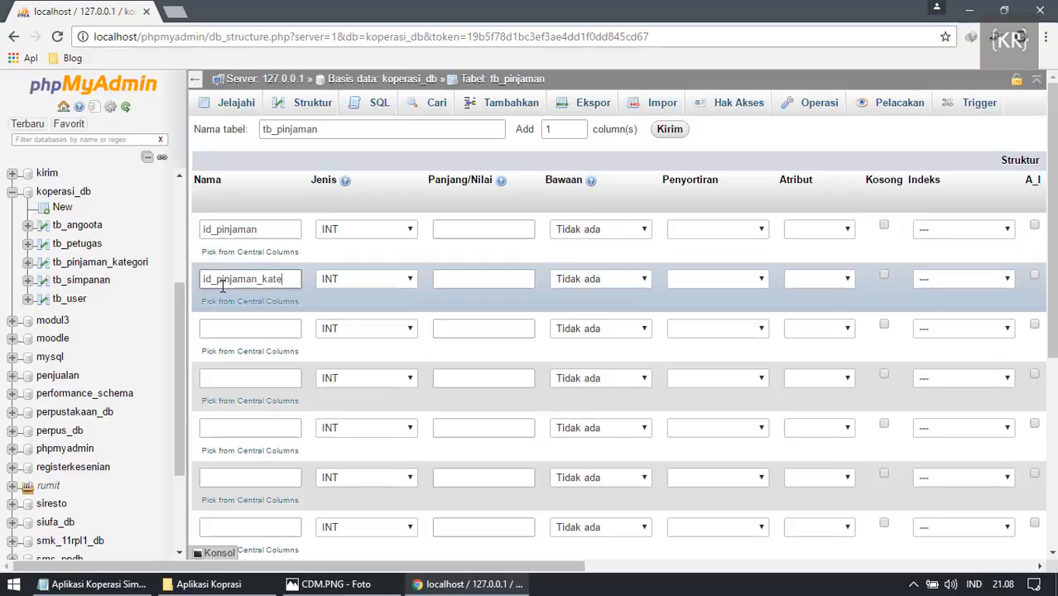
text(gori)
Name the third and fourth columns id_anggota and besar_pinjaman, following the PINJAMAN entity in the CDM.PNG diagram.
click(242, 328)
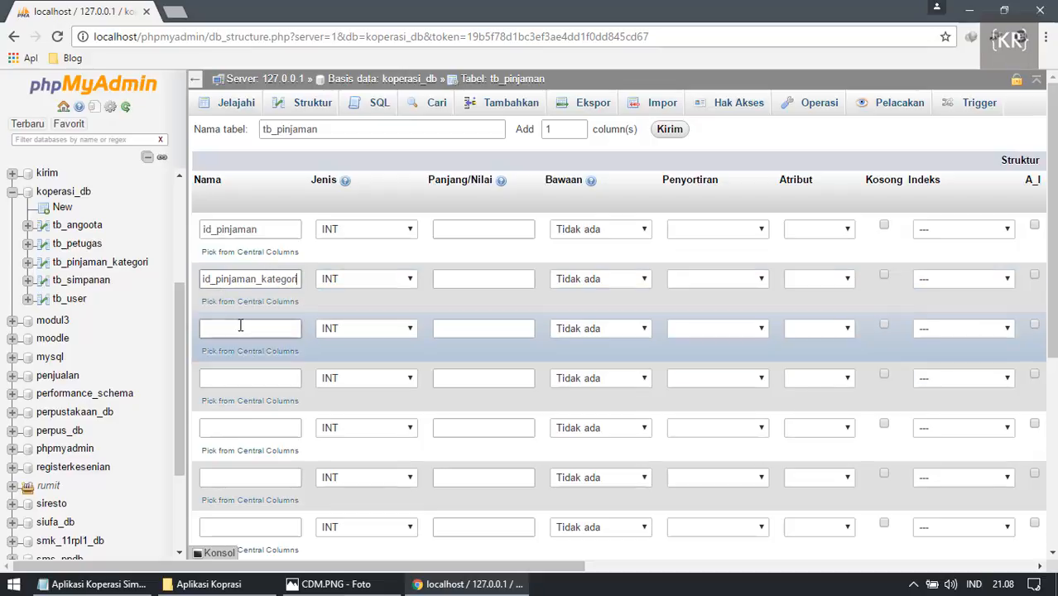
text(id_a)
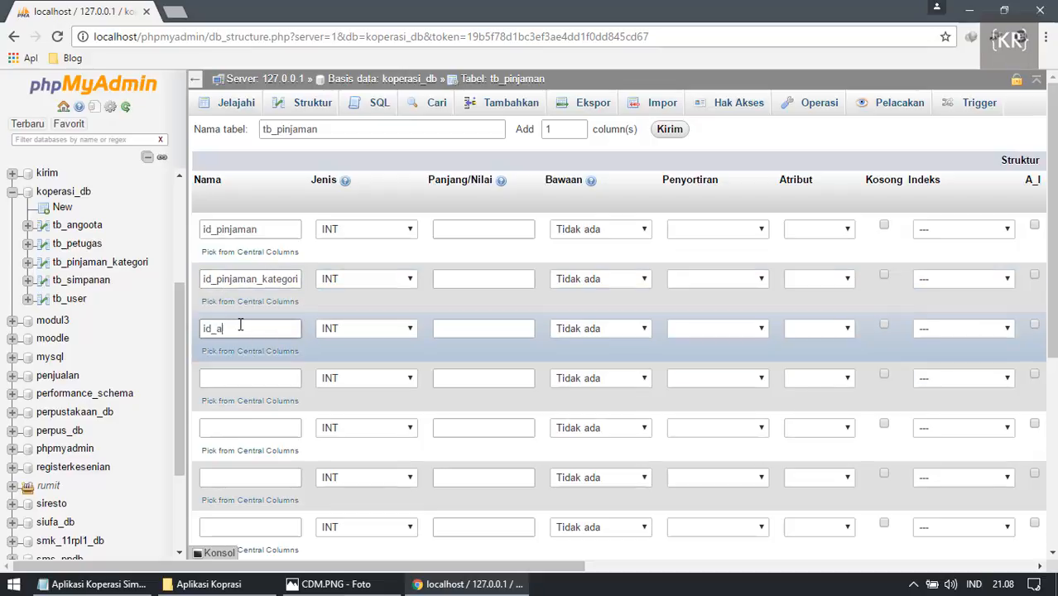
text(nggo)
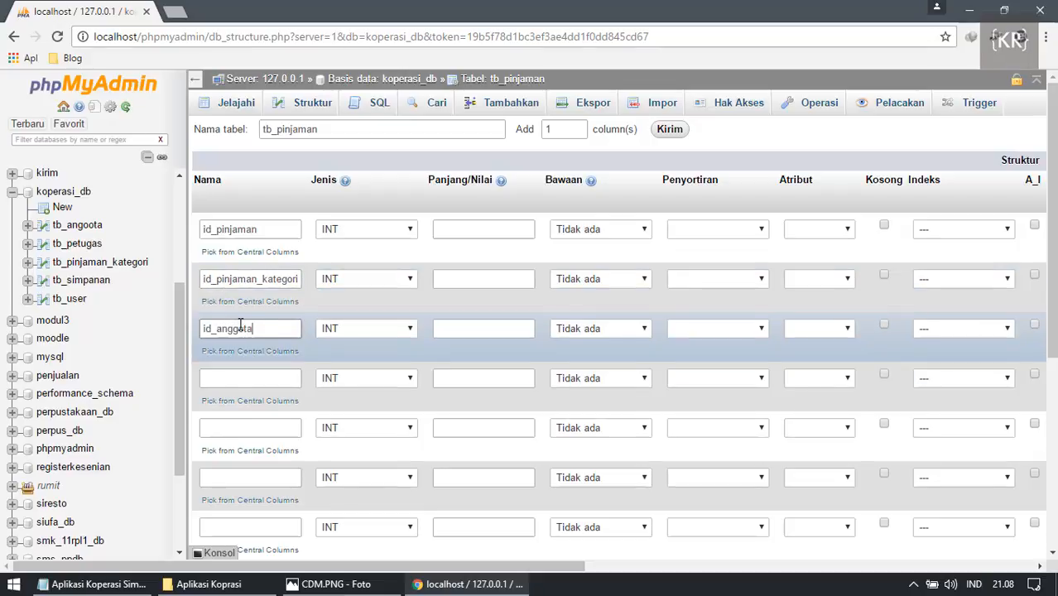
text(ta)
click(331, 583)
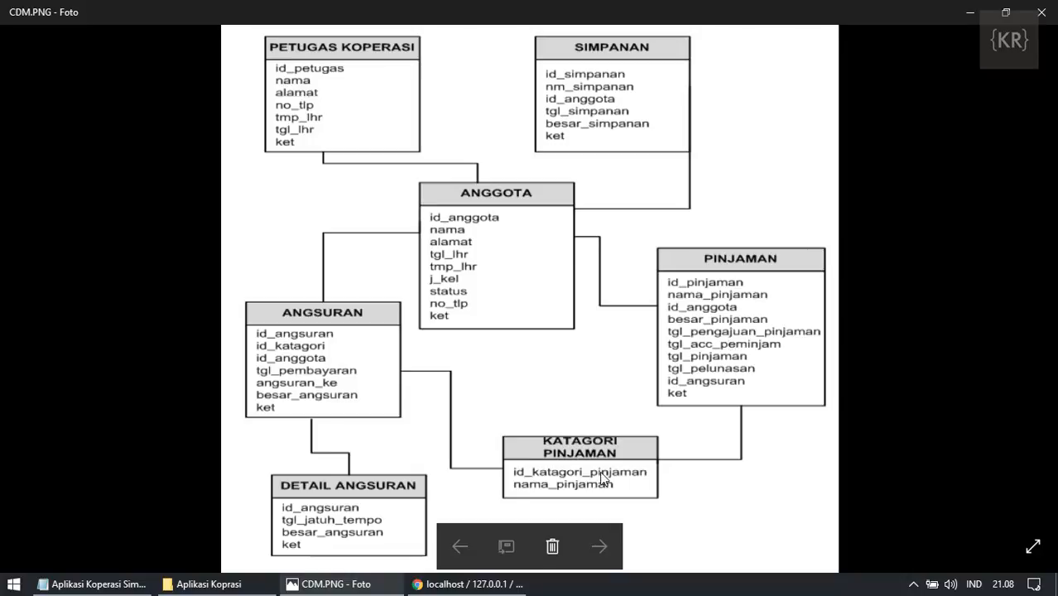
click(467, 584)
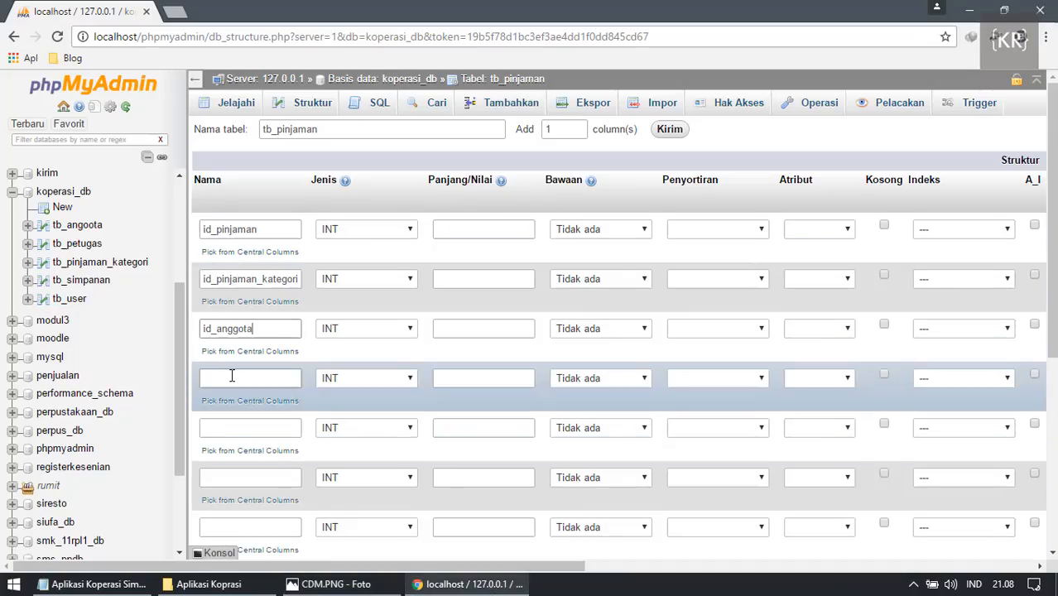
click(232, 377)
text(besar)
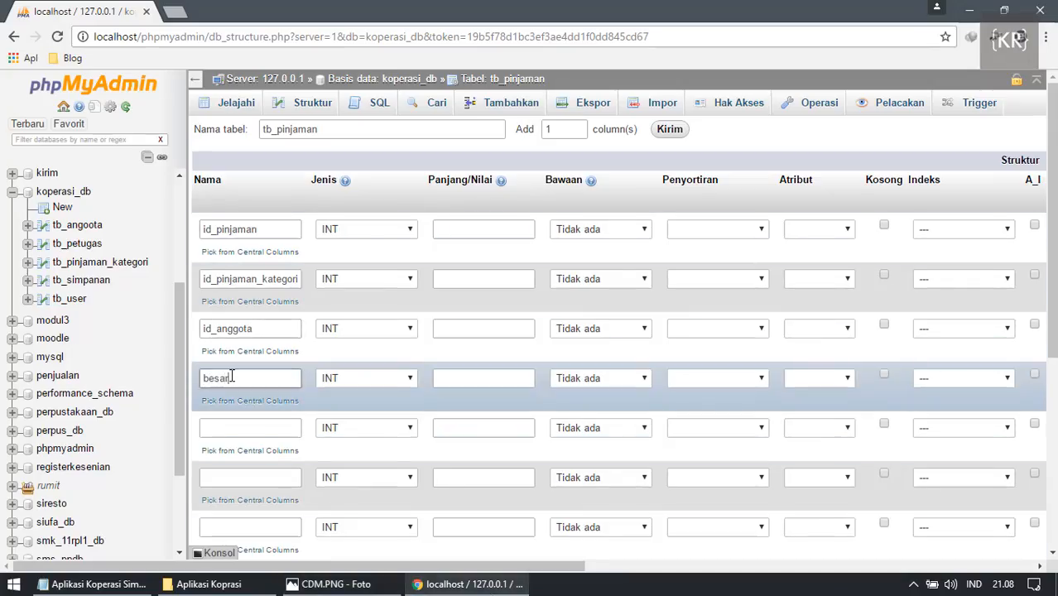
text(_pinjaman)
Name the fifth column tgl_pengajuan_pinjaman.
click(232, 427)
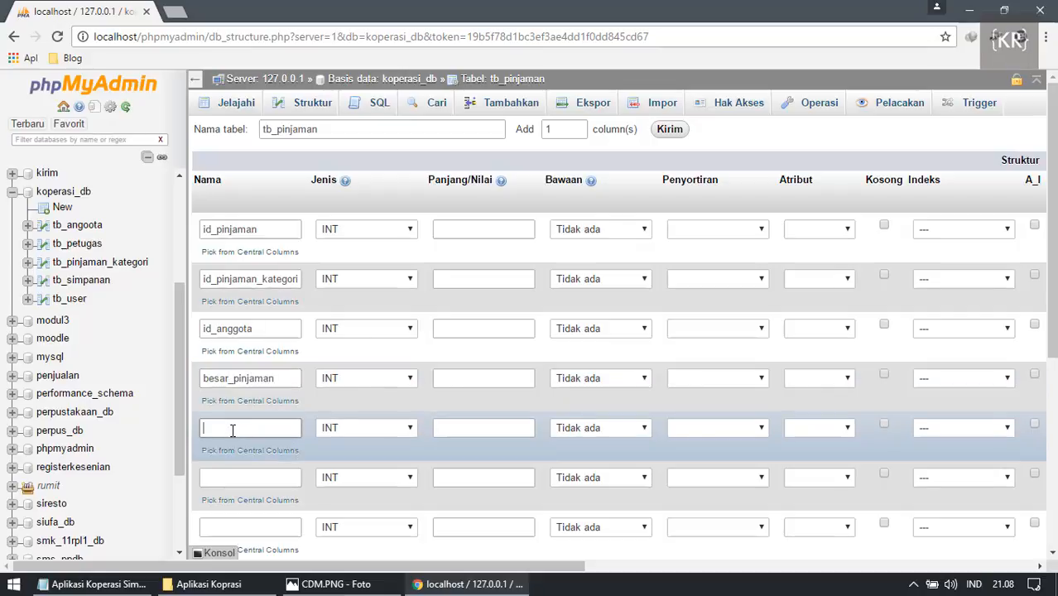
text(tgl_pengajuan+pin)
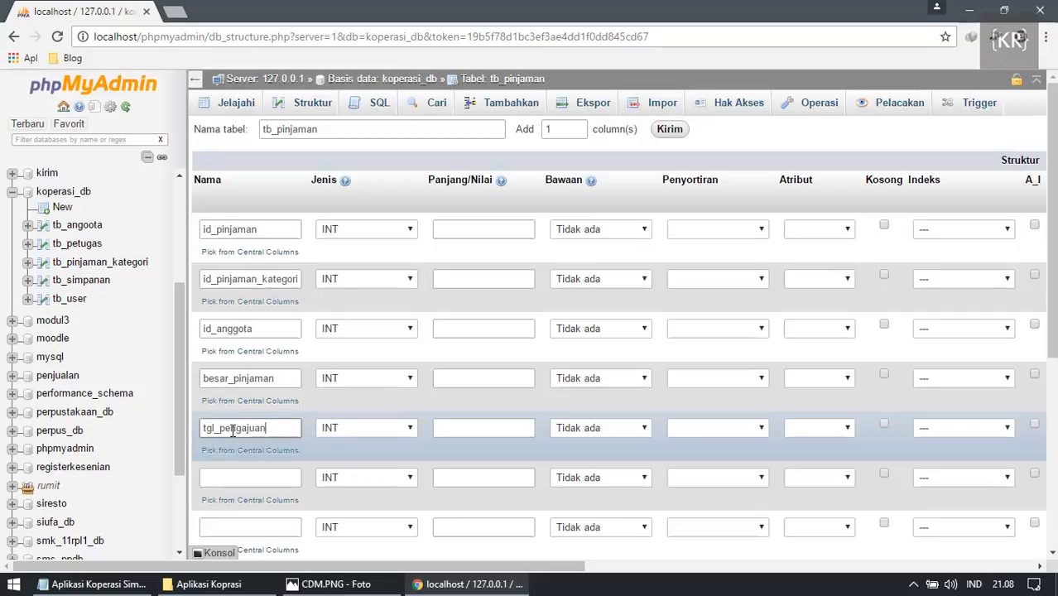
text(jaman)
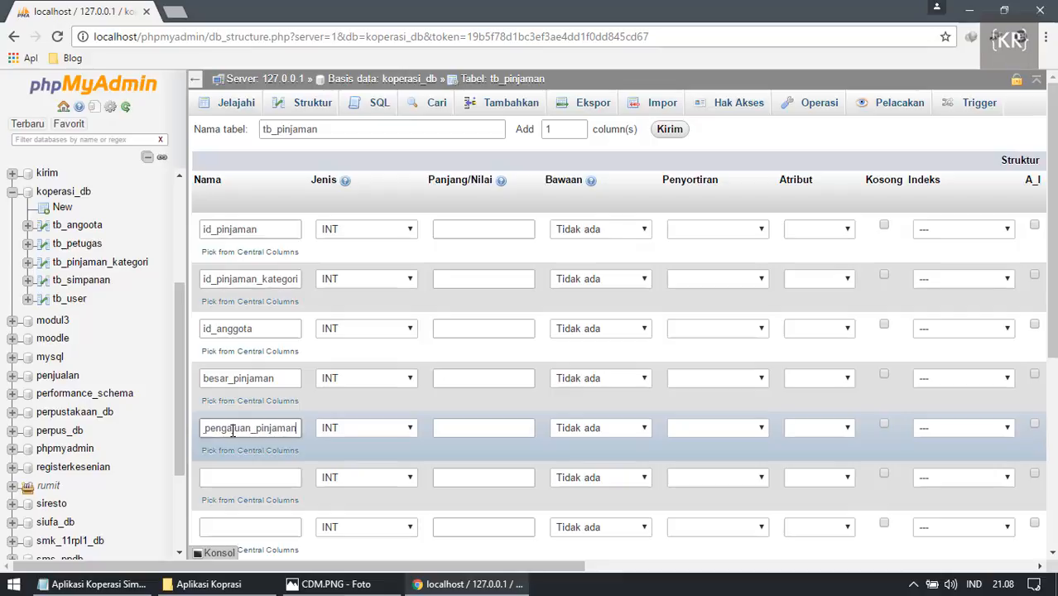
Name the sixth column tgl_acc_peminjamaan, checking the loan approval date field in the CDM.PNG diagram.
click(230, 477)
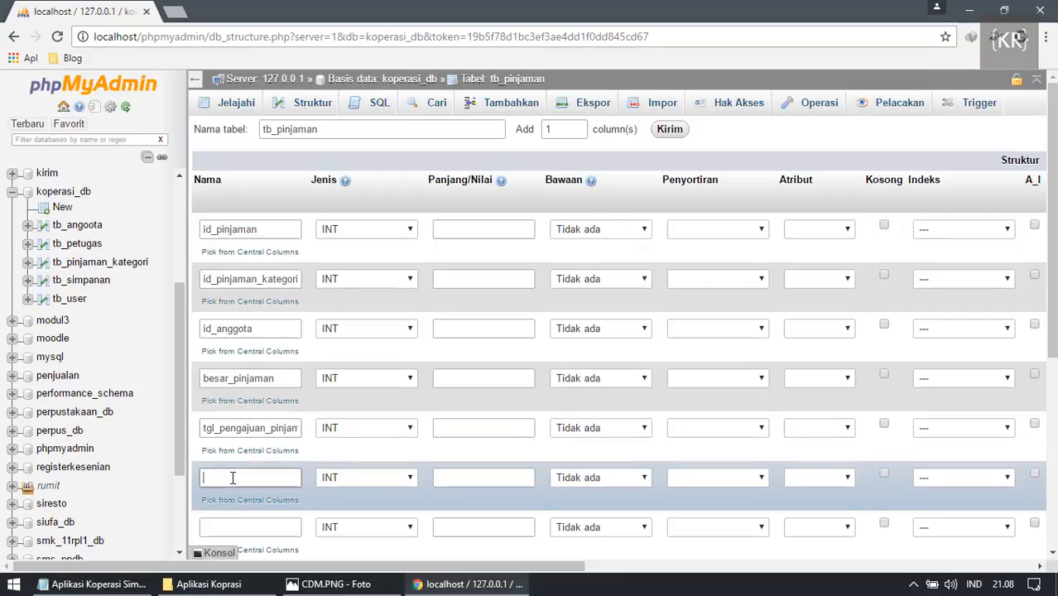
key(alt+Tab)
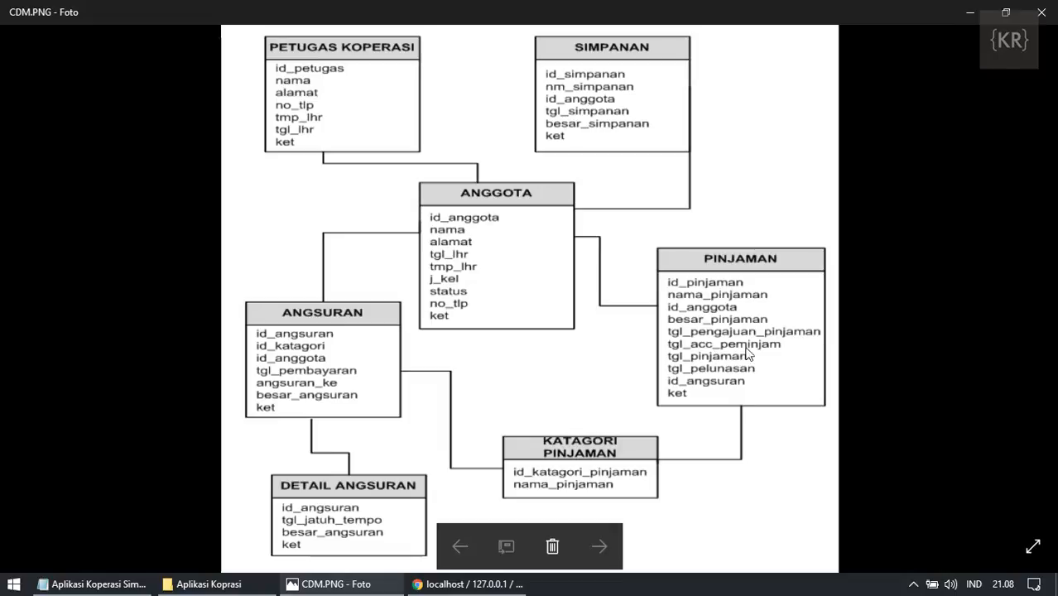
click(494, 585)
scroll(263, 373, down, 2)
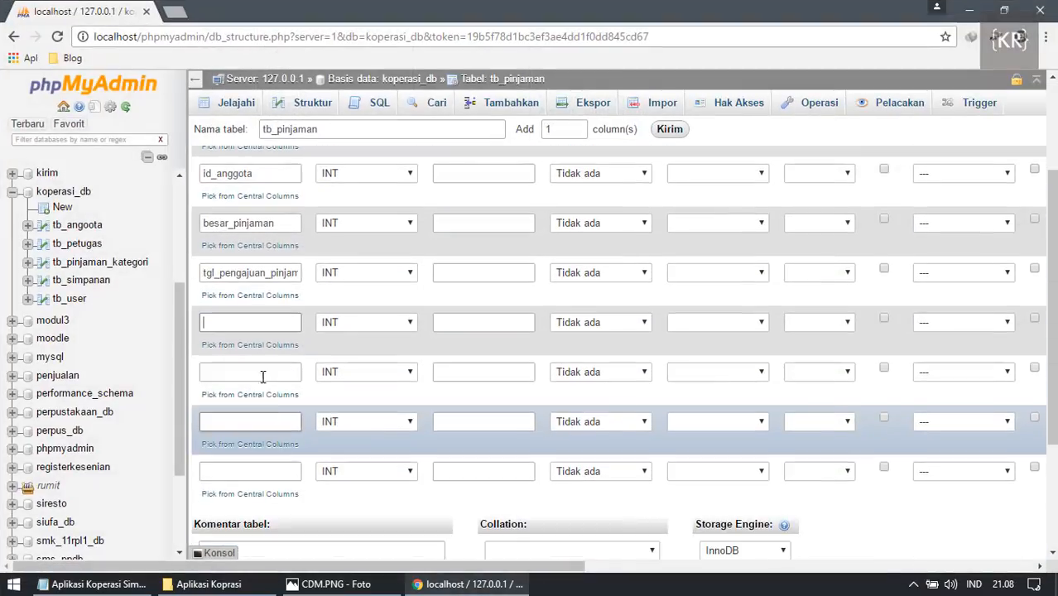
text(tgl_acc_)
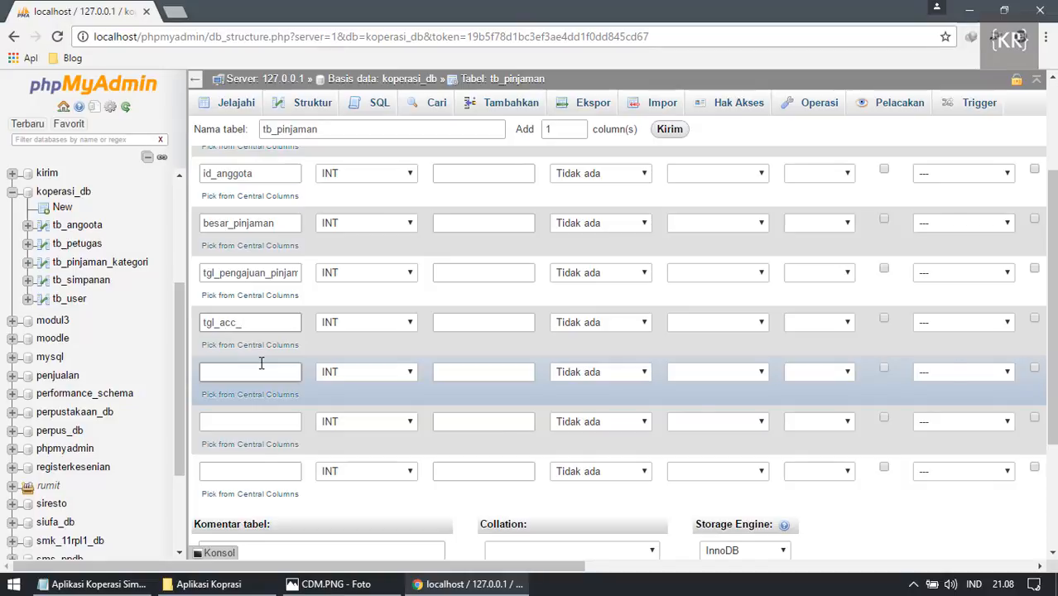
key(alt+Tab)
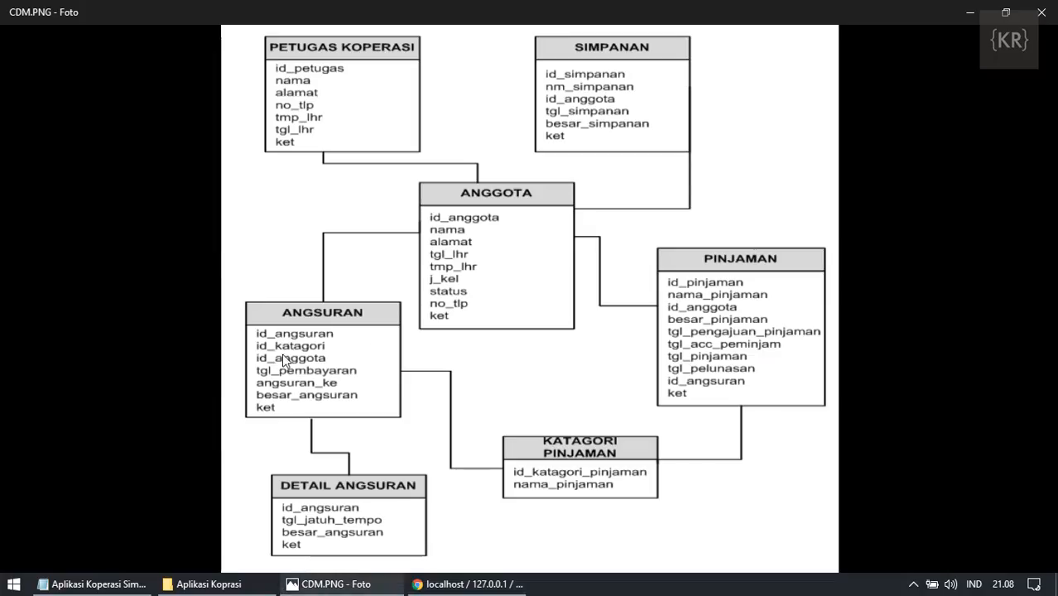
key(alt+Tab)
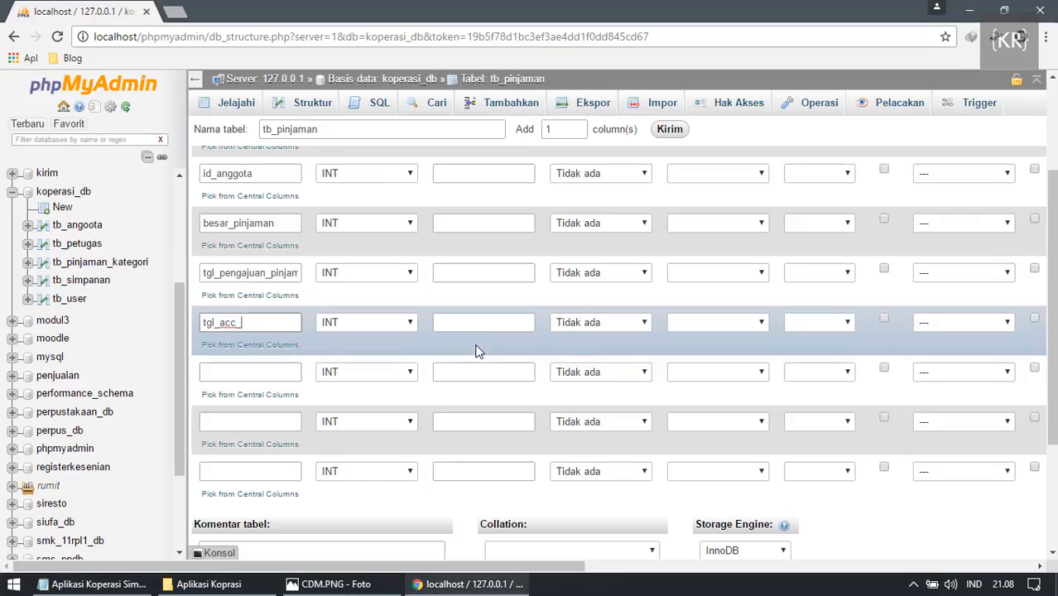
text(cc_pem)
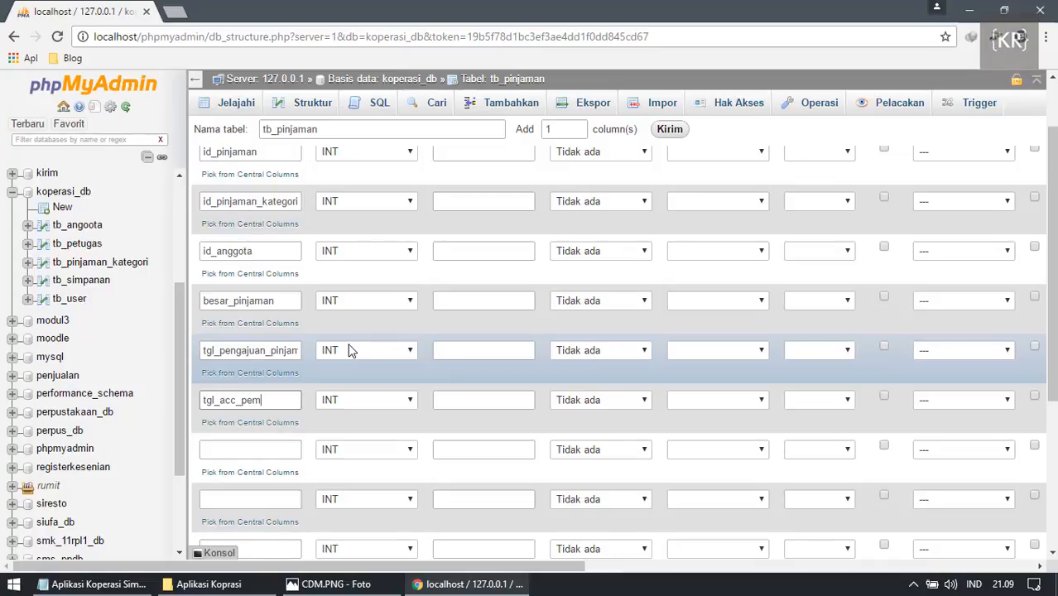
text(injaman)
Name the seventh column tgl_pinjaman, checking the PINJAMAN entity in the CDM.PNG diagram.
key(alt+Tab)
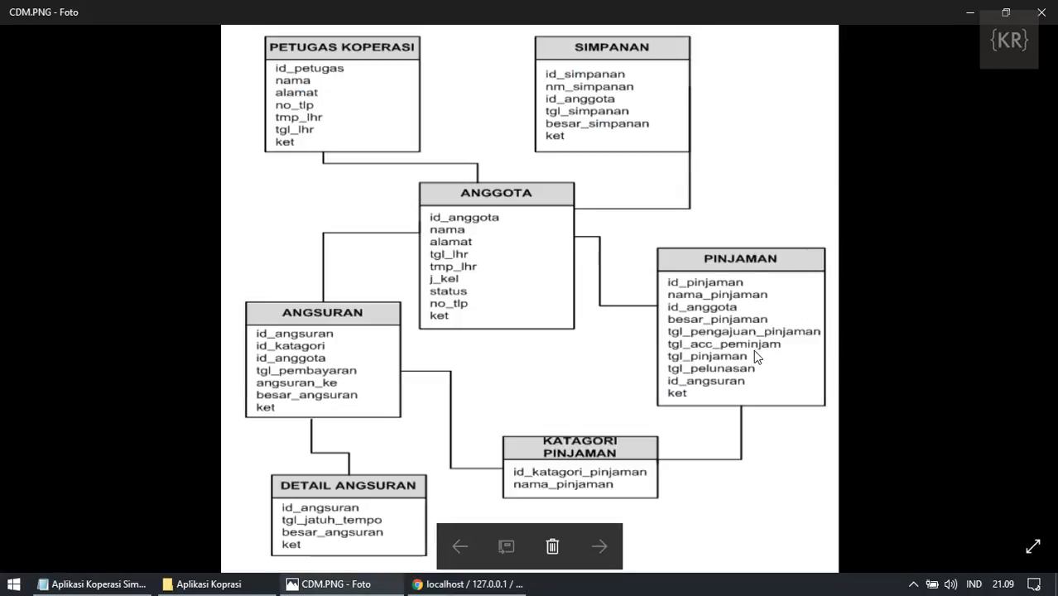
key(alt+Tab)
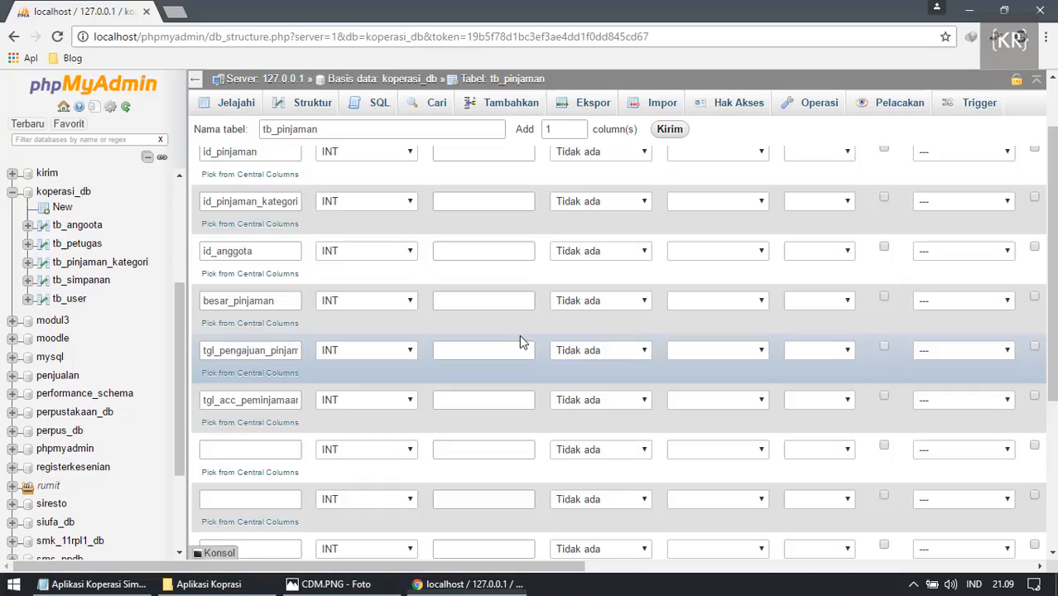
click(257, 448)
text(t)
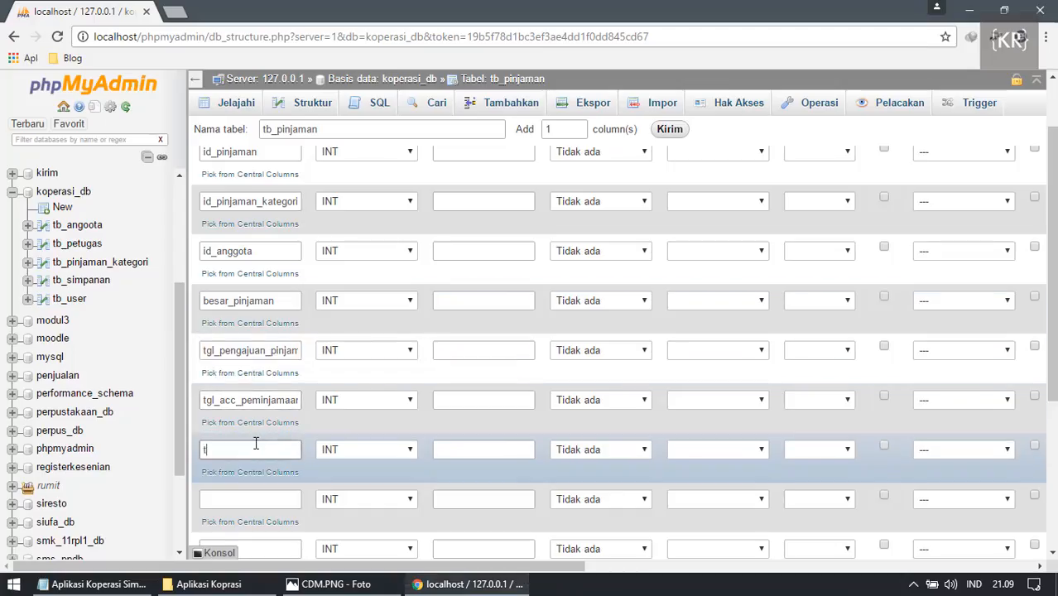
text(gl_)
key(alt+Tab)
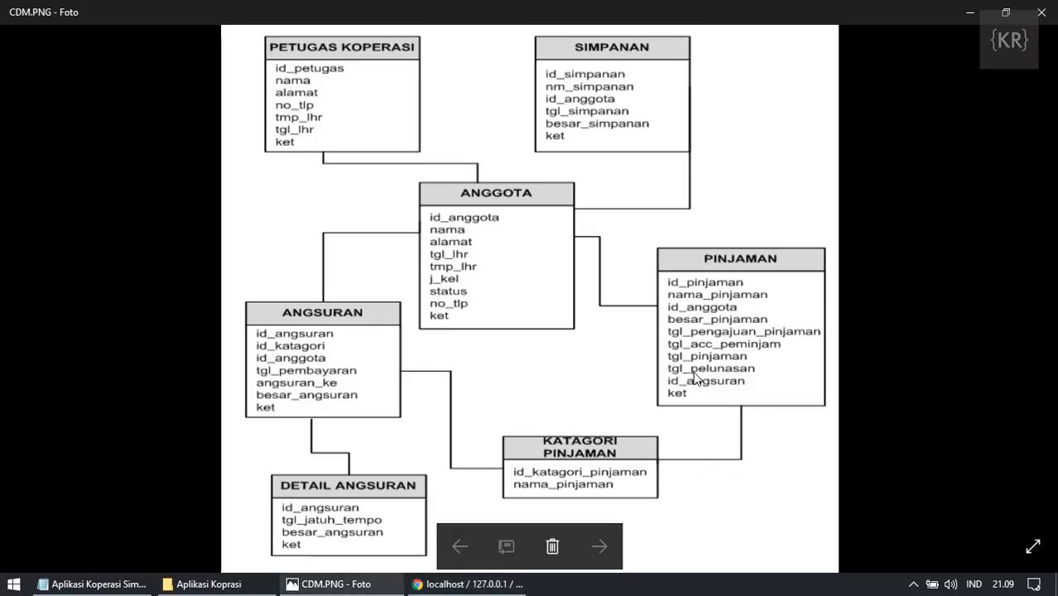
key(alt+Tab)
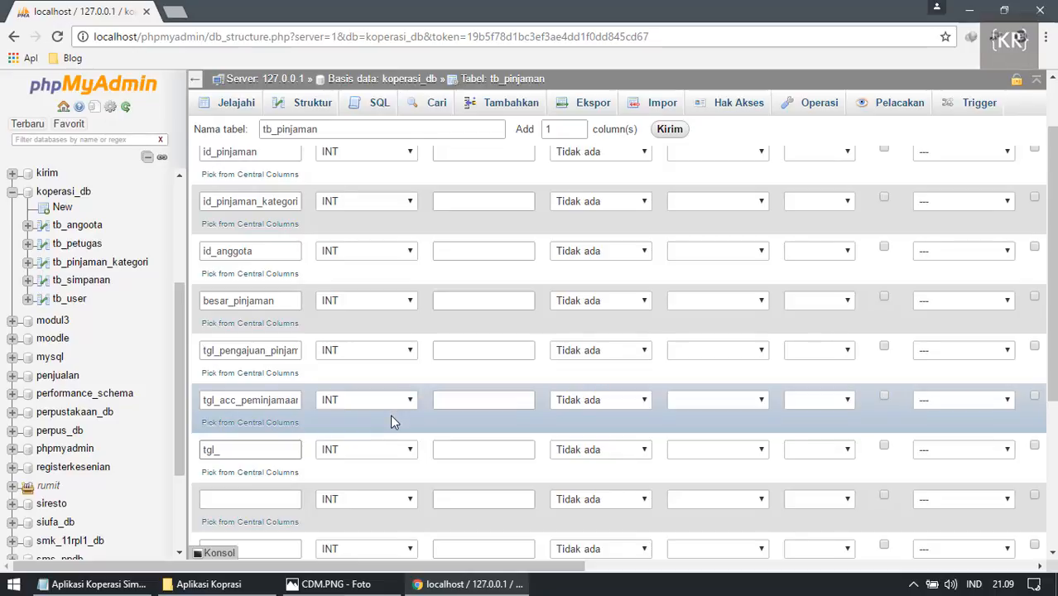
text(pinjaman)
Name the eighth column tgl_pelunasan and the ninth keterangan_pinjaman, checking the PINJAMAN entity in the CDM.PNG diagram.
scroll(307, 437, down, 2)
click(235, 348)
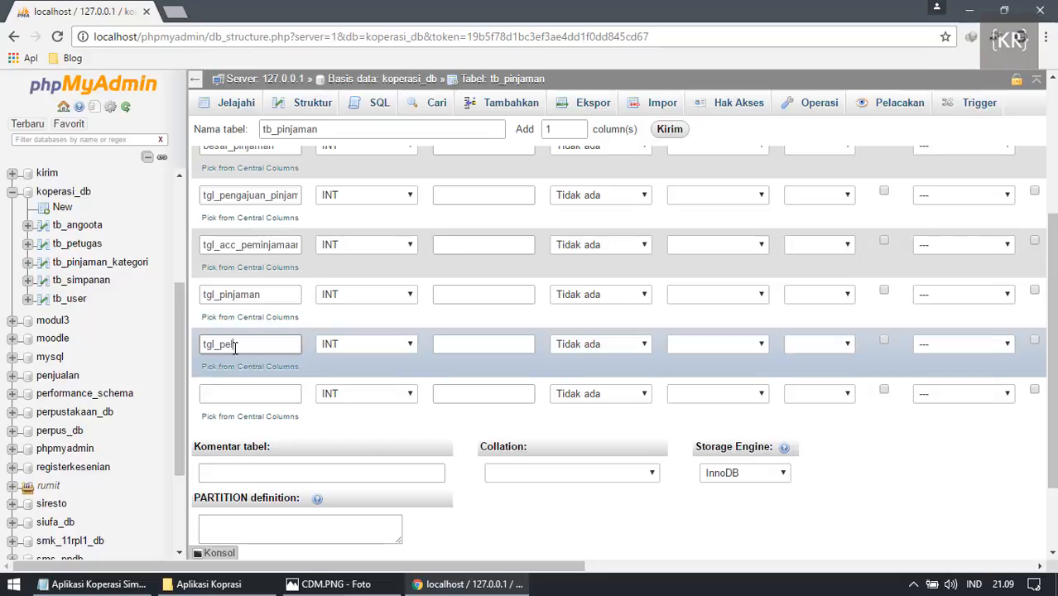
key(alt+Tab)
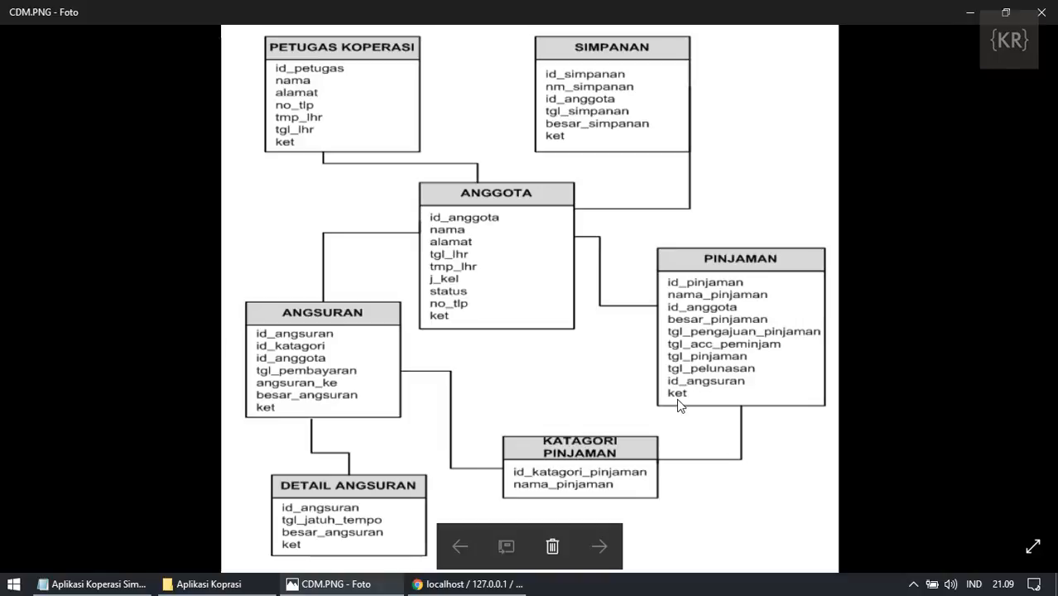
key(alt+Tab)
click(259, 395)
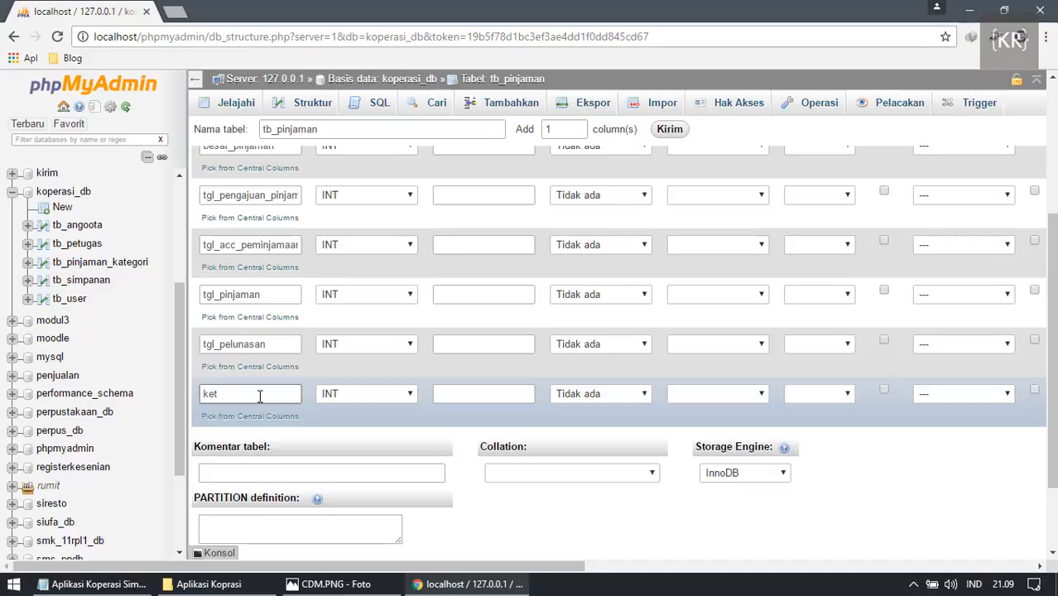
text(keterangan_pinjaman)
Make id_pinjaman the PRIMARY key and enable auto-increment for it.
scroll(286, 323, up, 4)
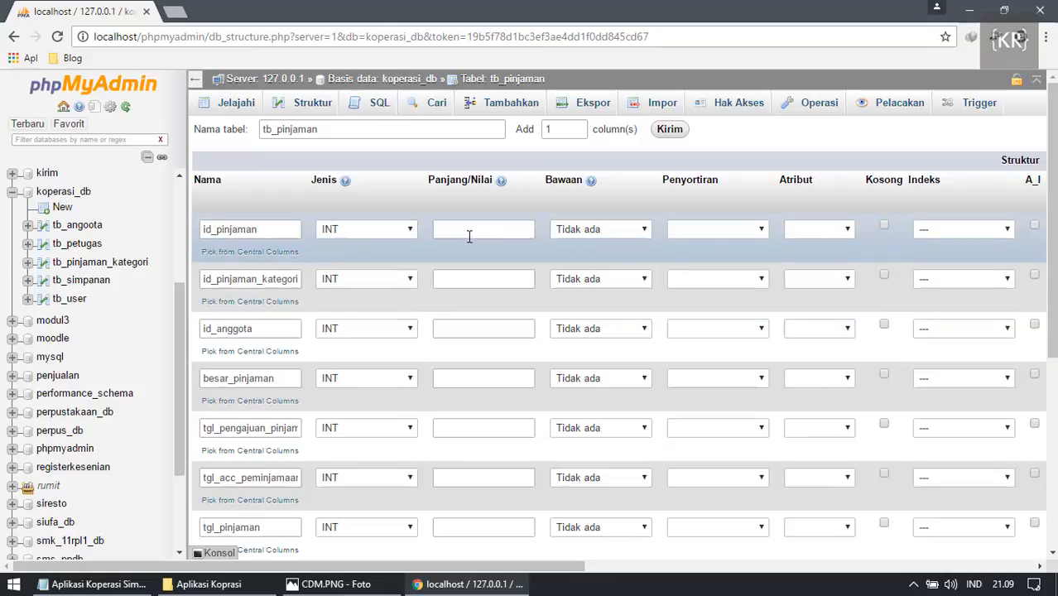
double_click(261, 230)
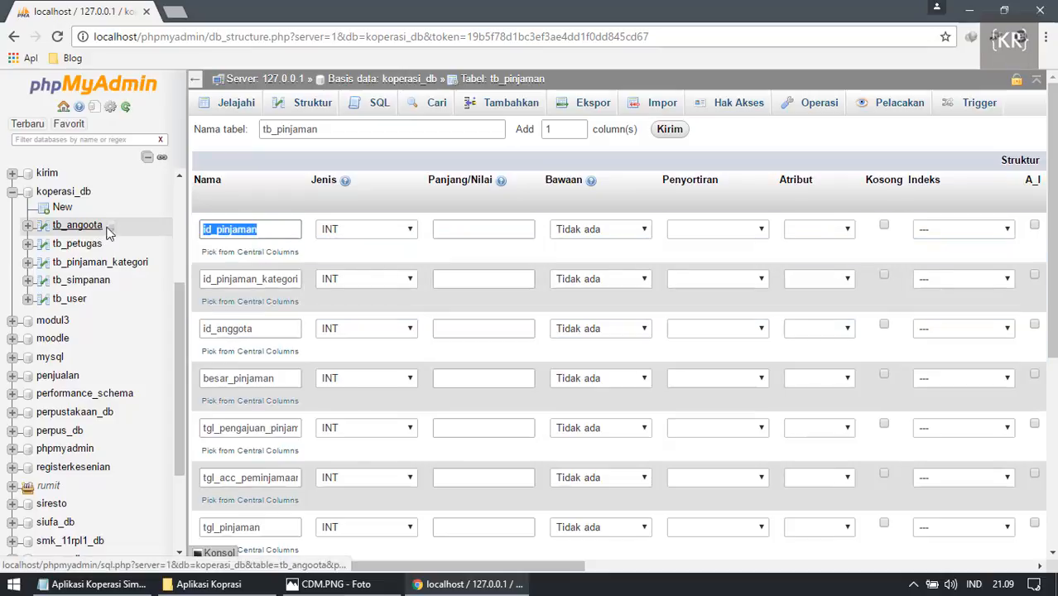
click(948, 231)
click(938, 259)
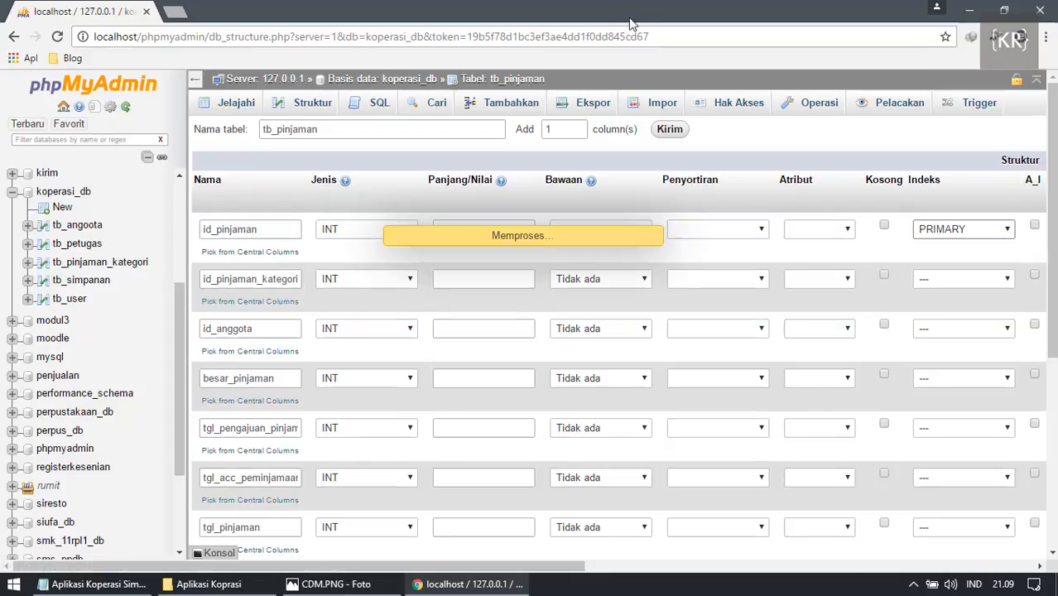
click(605, 406)
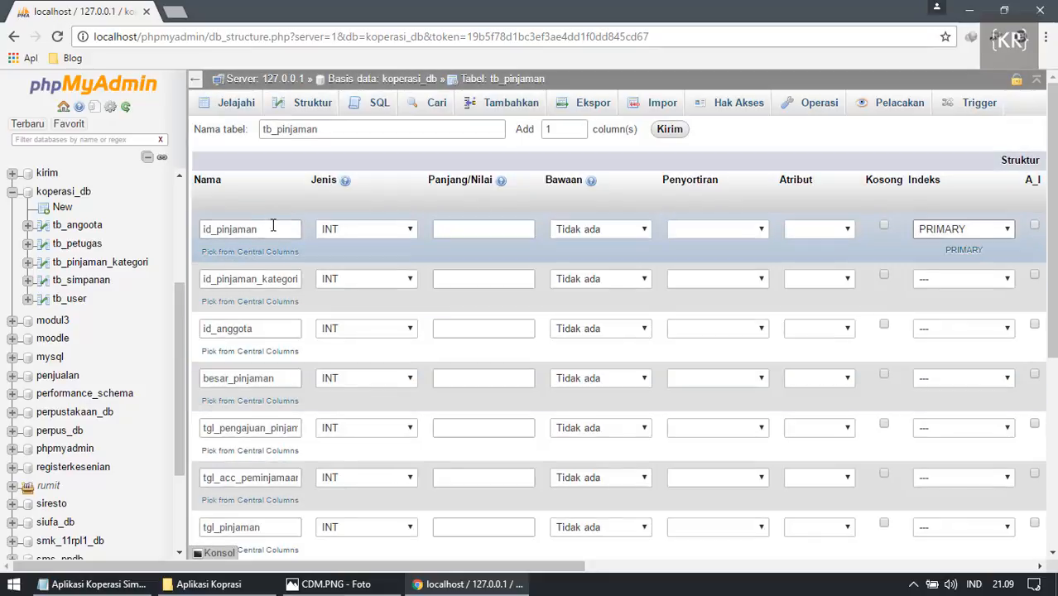
click(1035, 227)
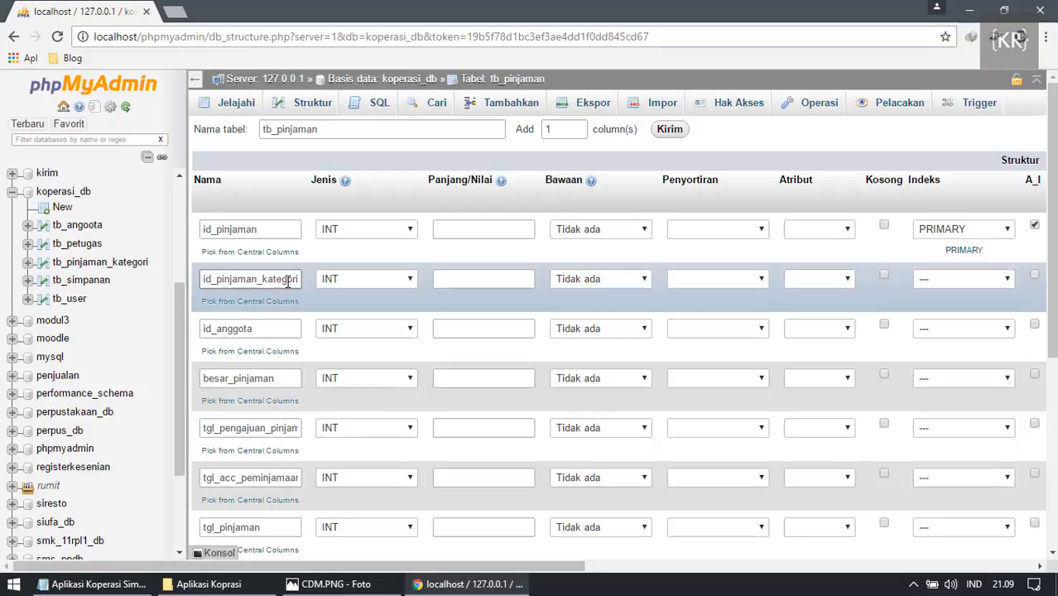
Add an INDEX on the id_pinjaman_kategori column, leaving the index name blank.
click(934, 278)
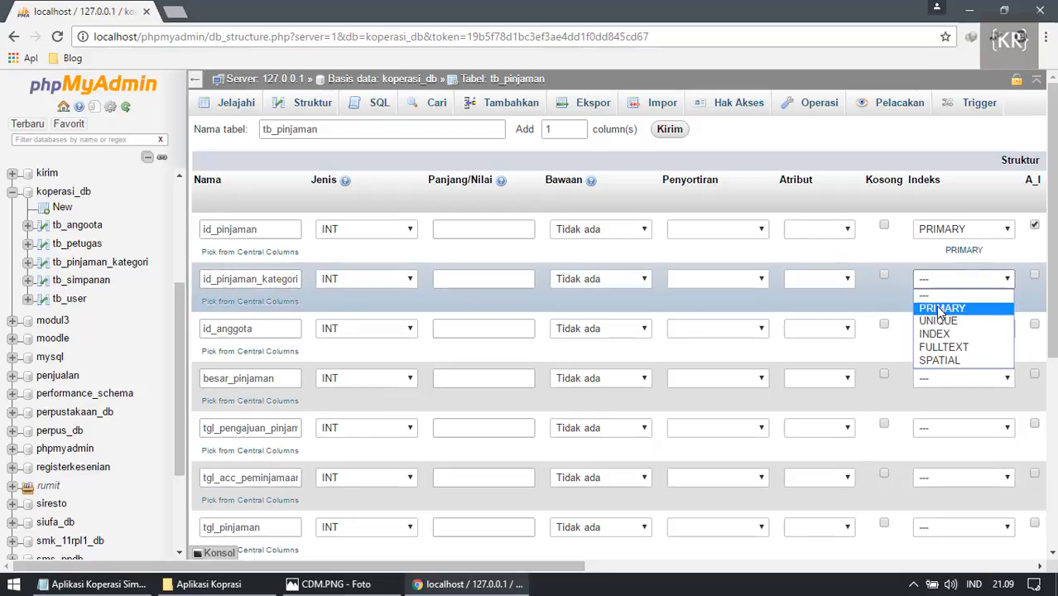
click(944, 334)
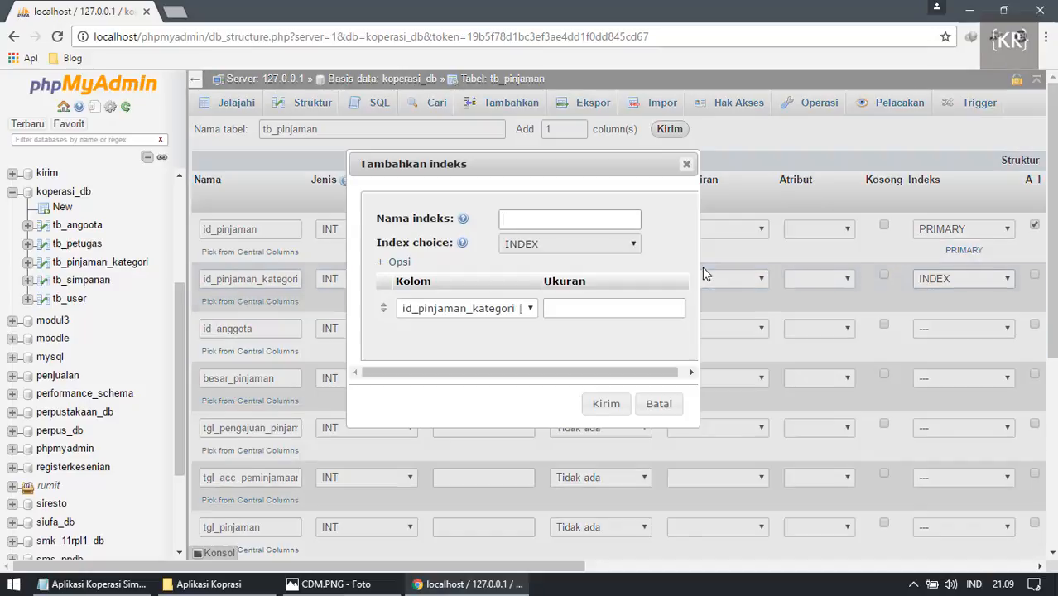
click(613, 399)
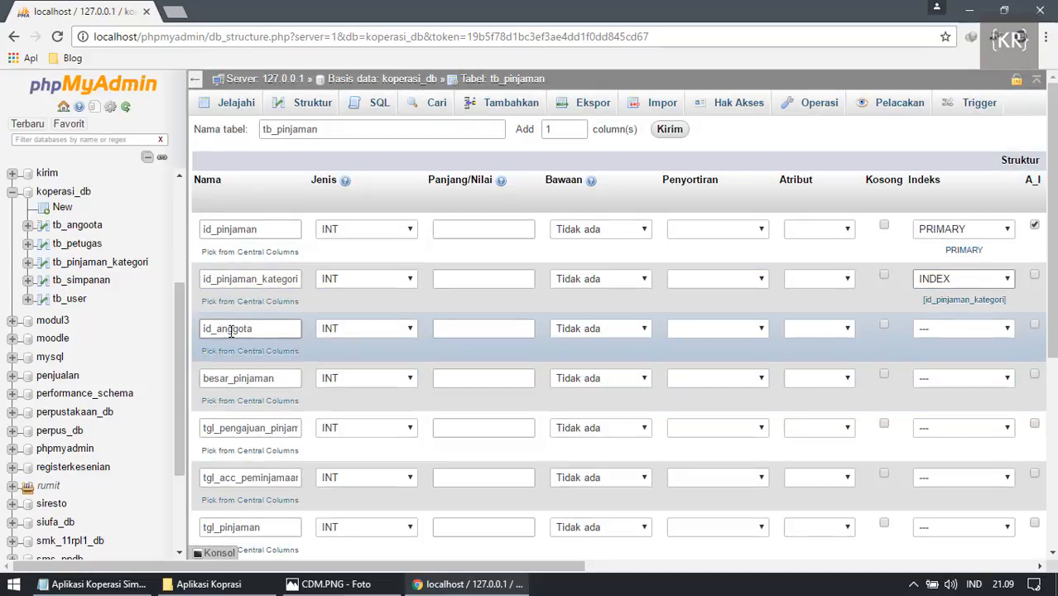
click(968, 328)
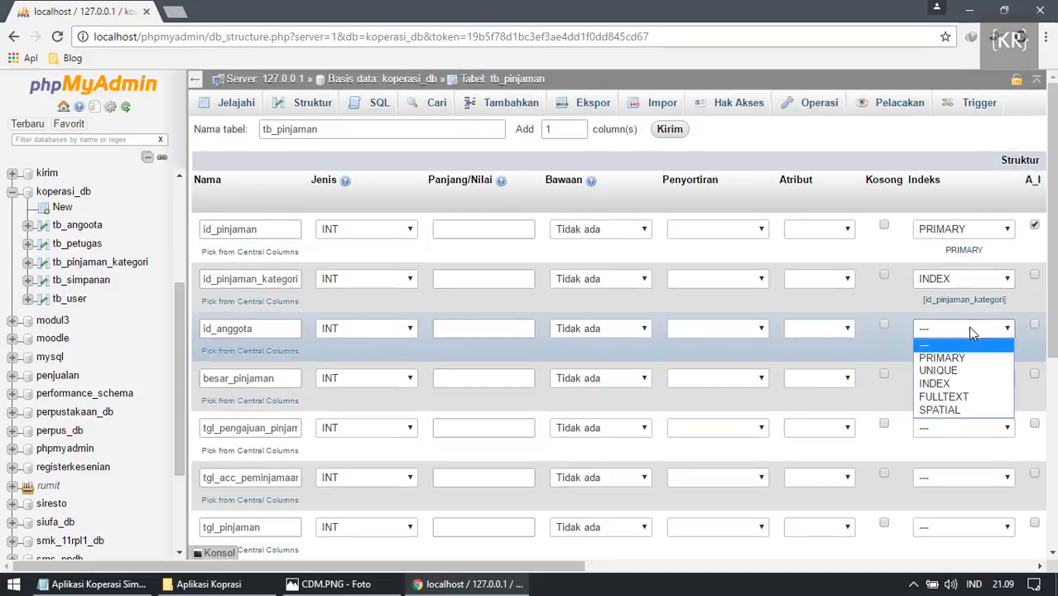
click(944, 383)
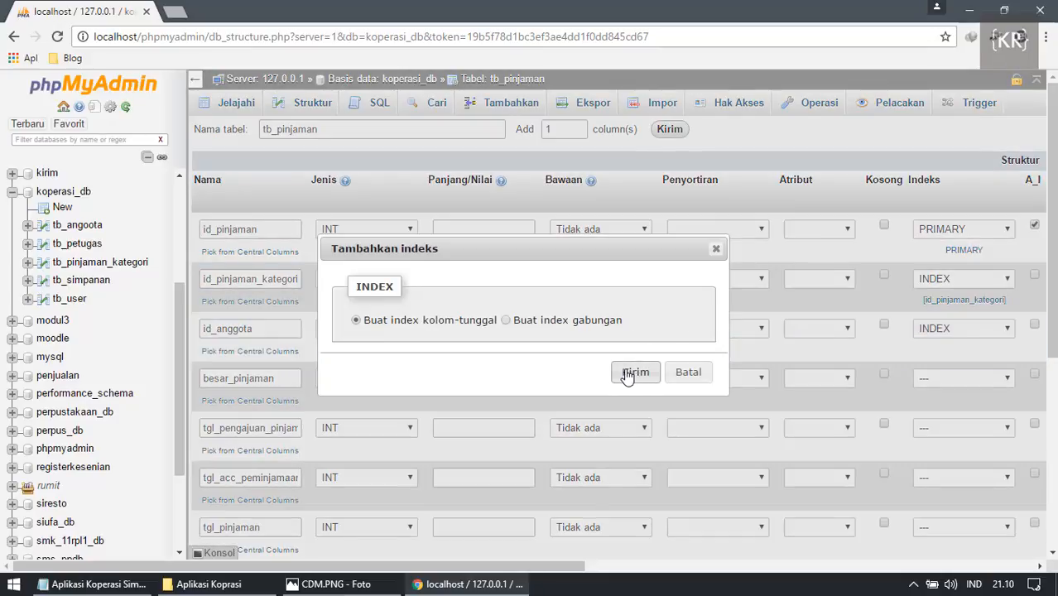
click(716, 250)
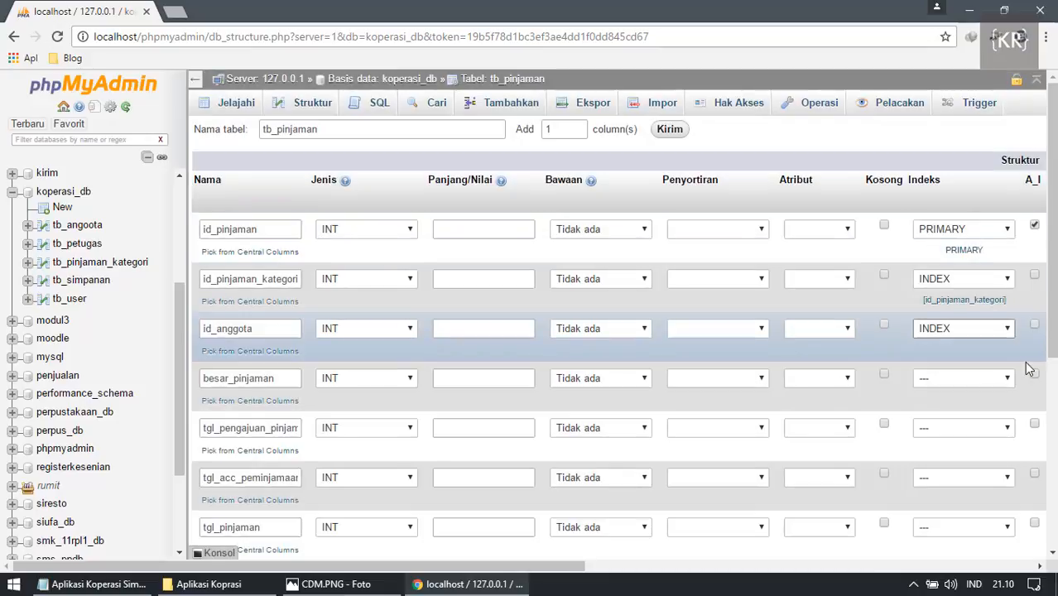
click(945, 335)
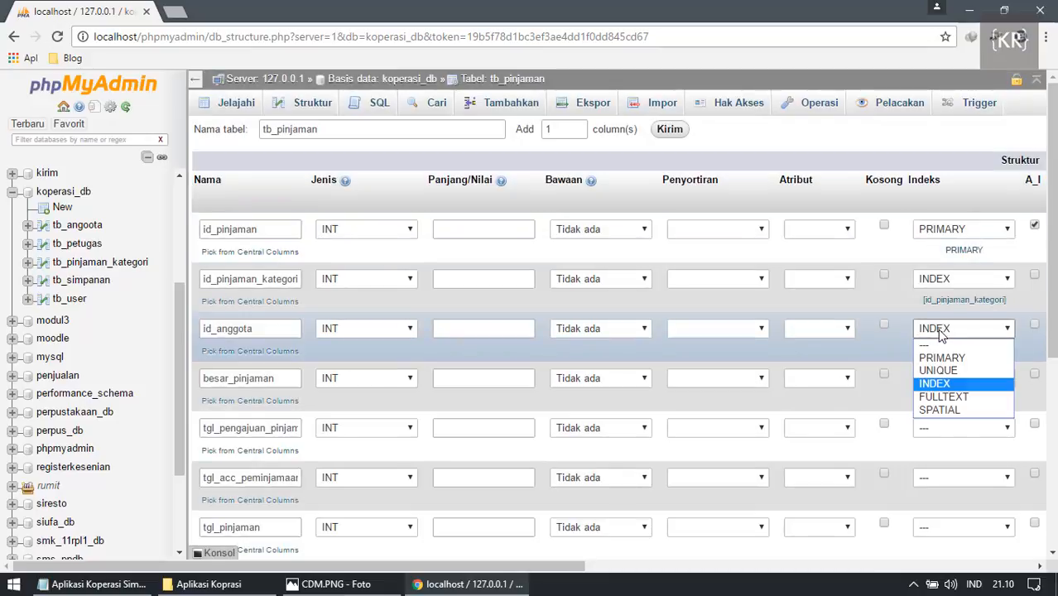
click(937, 384)
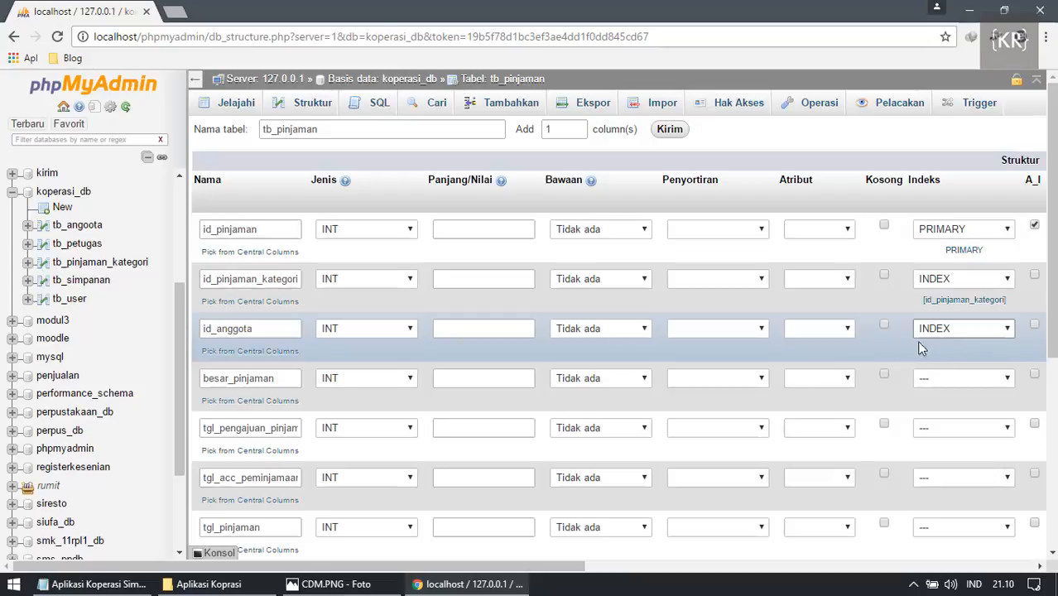
click(944, 335)
click(938, 344)
Add a single-column INDEX on the id_anggota column instead of a composite one, leaving its index name blank.
click(944, 334)
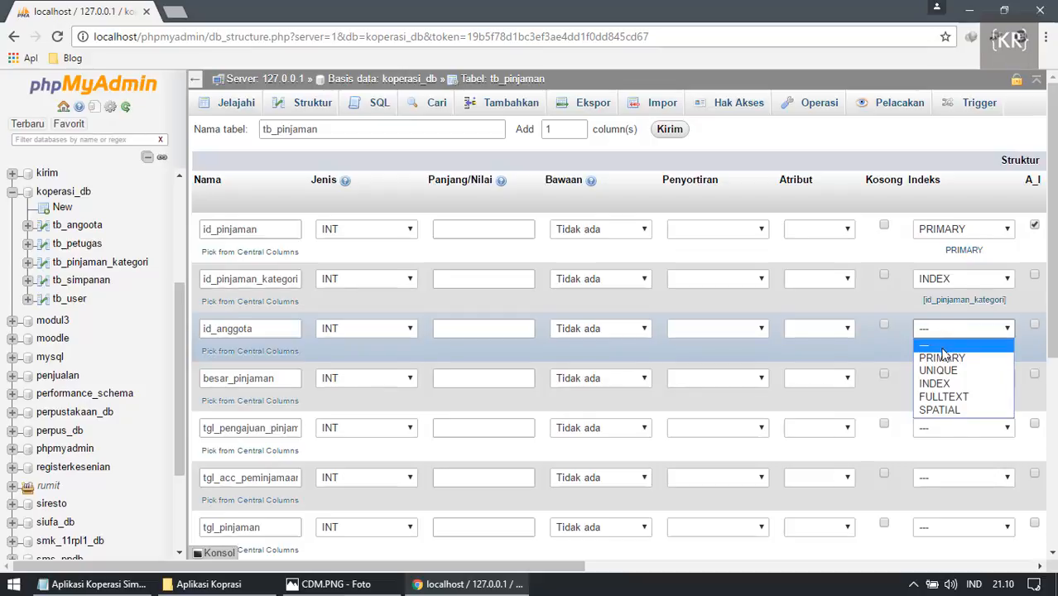
click(948, 384)
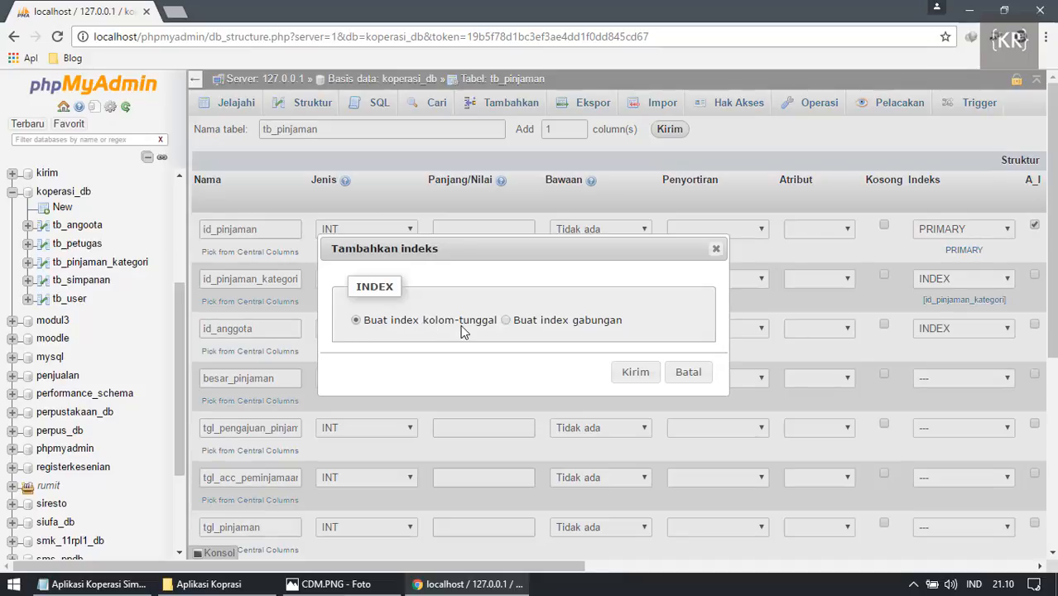
click(507, 321)
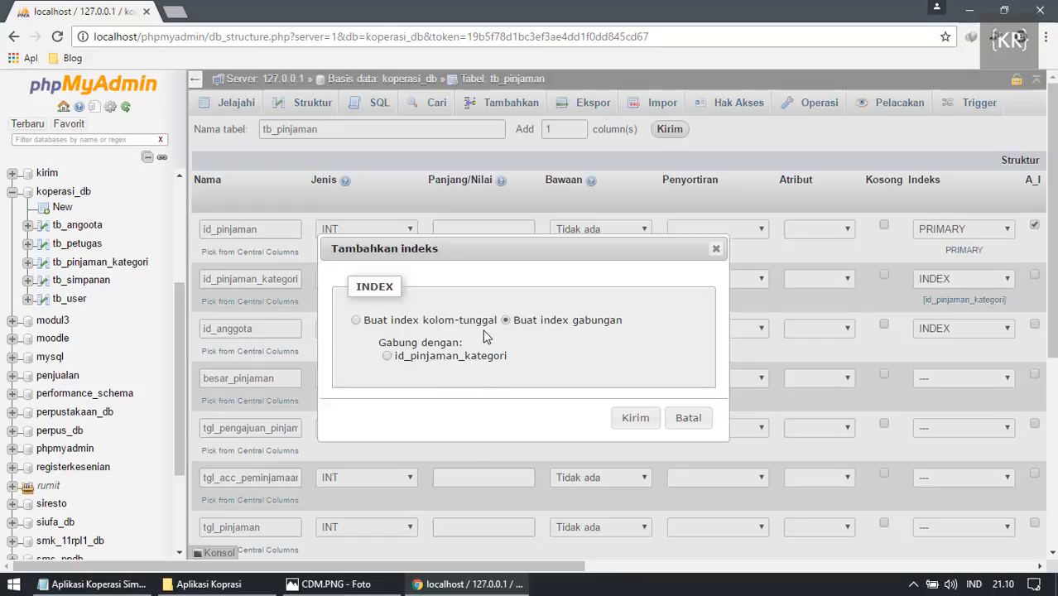
click(408, 323)
click(632, 372)
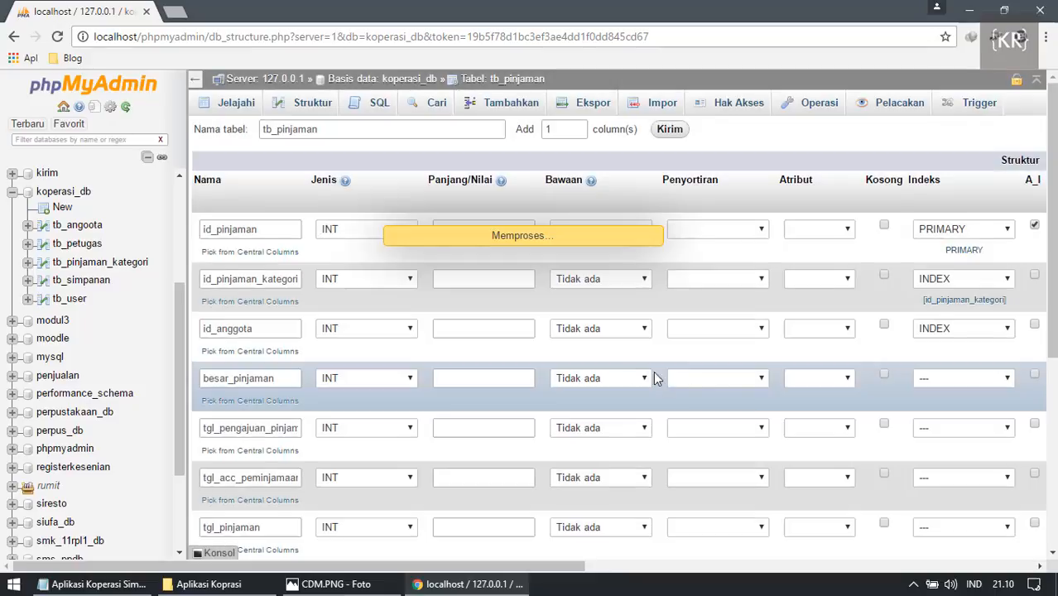
click(605, 404)
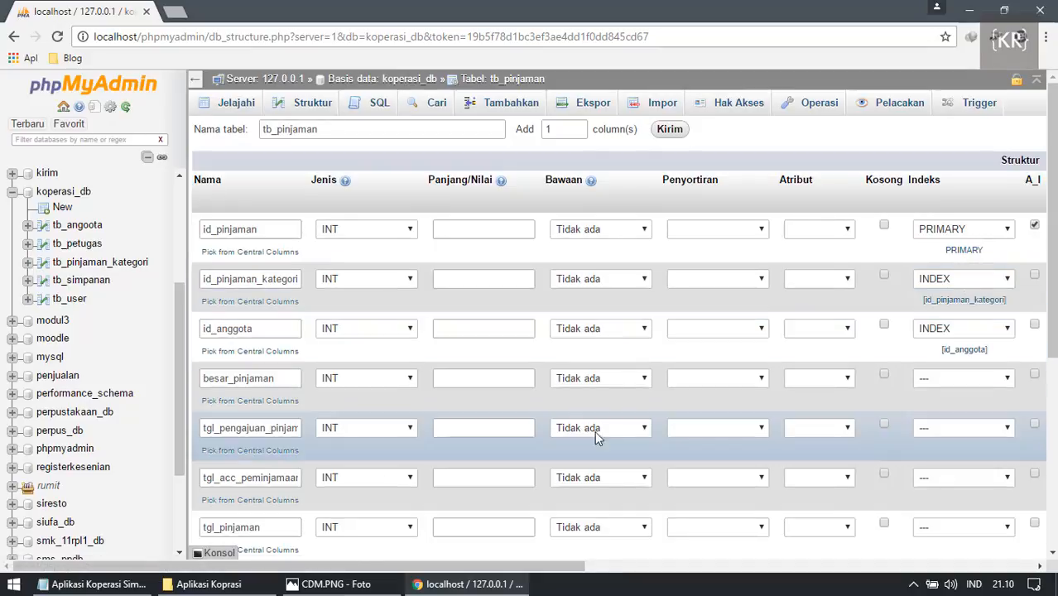
Set the data type of the besar_pinjaman column to VARCHAR.
scroll(596, 431, down, 1)
click(338, 302)
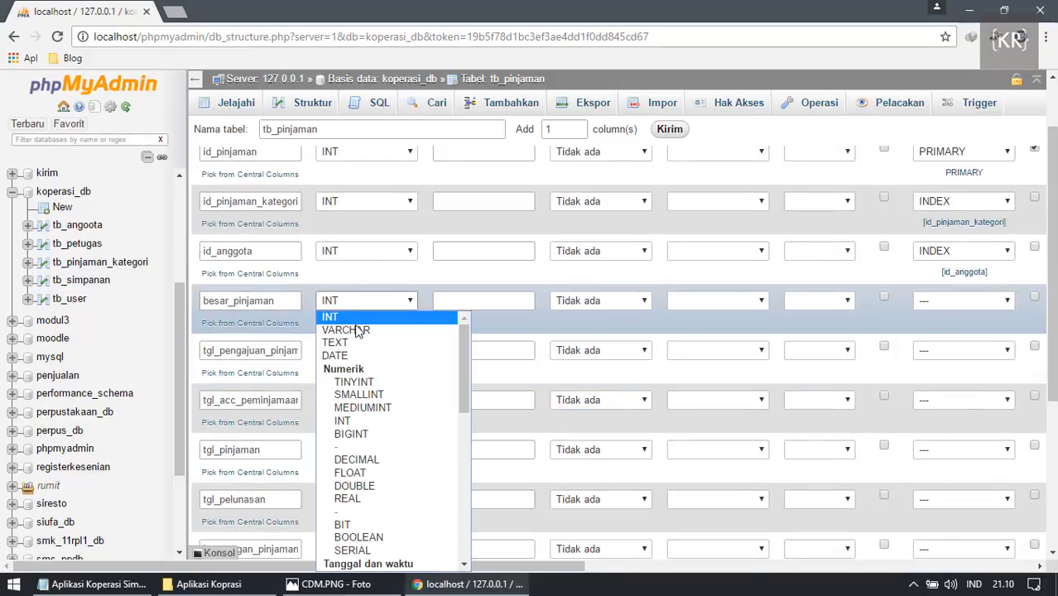
click(356, 328)
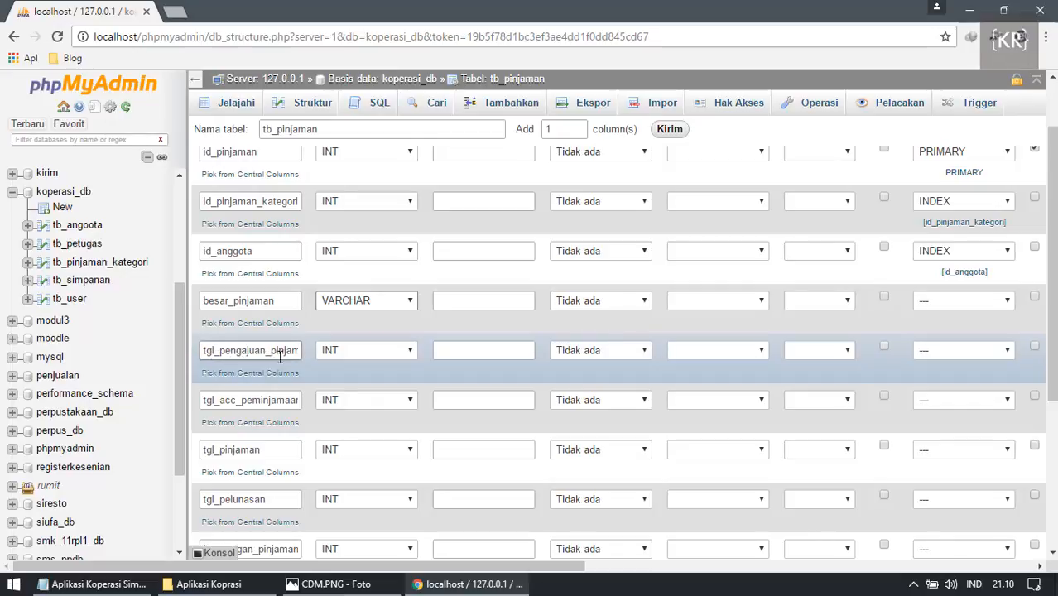
Set the data type of all four tgl_ columns to DATE and of keterangan_pinjaman to TEXT.
click(350, 354)
click(371, 126)
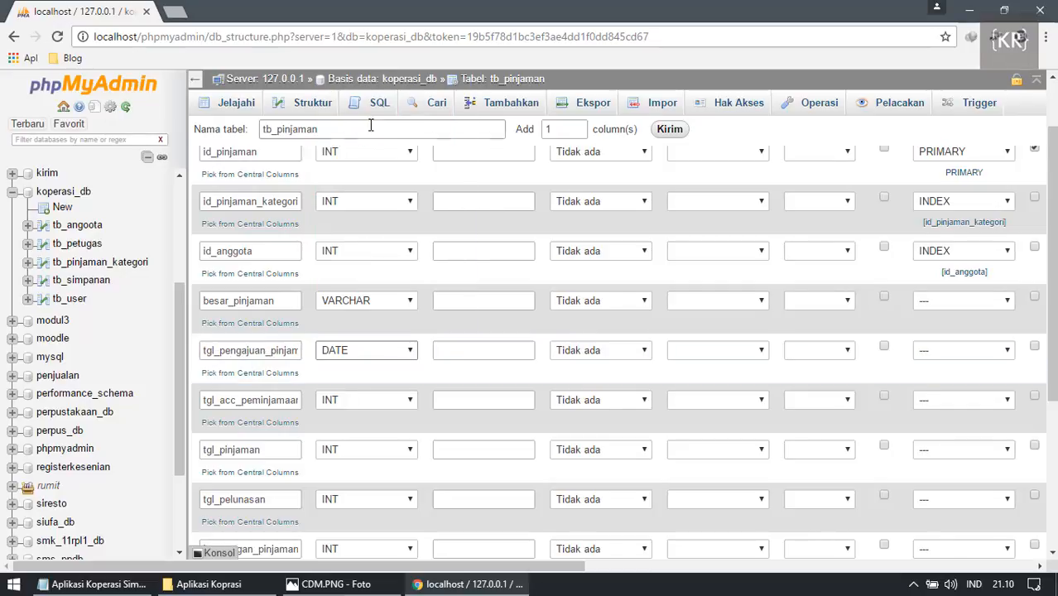
scroll(271, 414, down, 2)
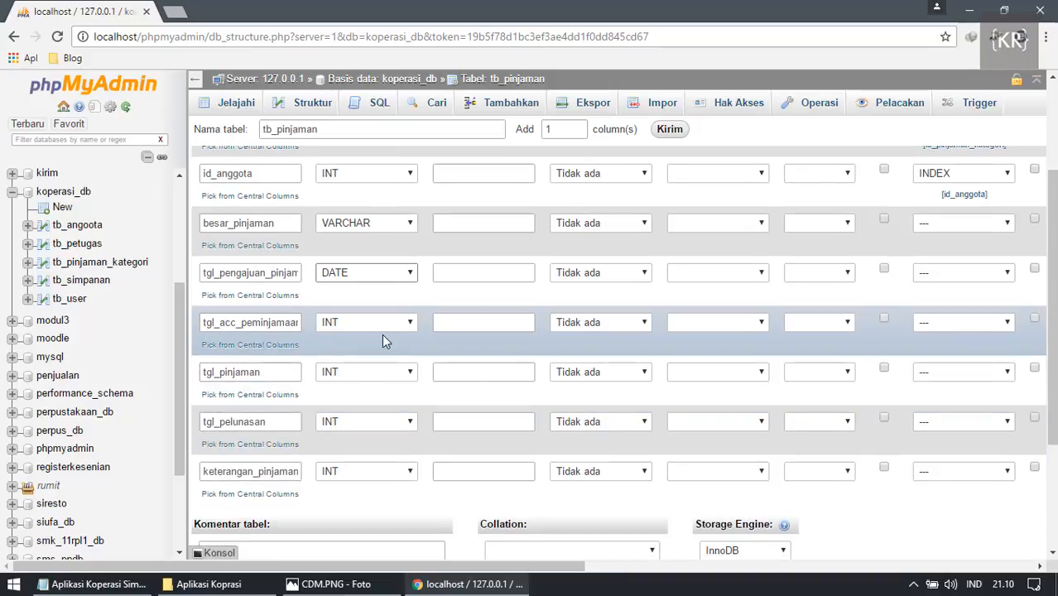
click(371, 324)
click(328, 98)
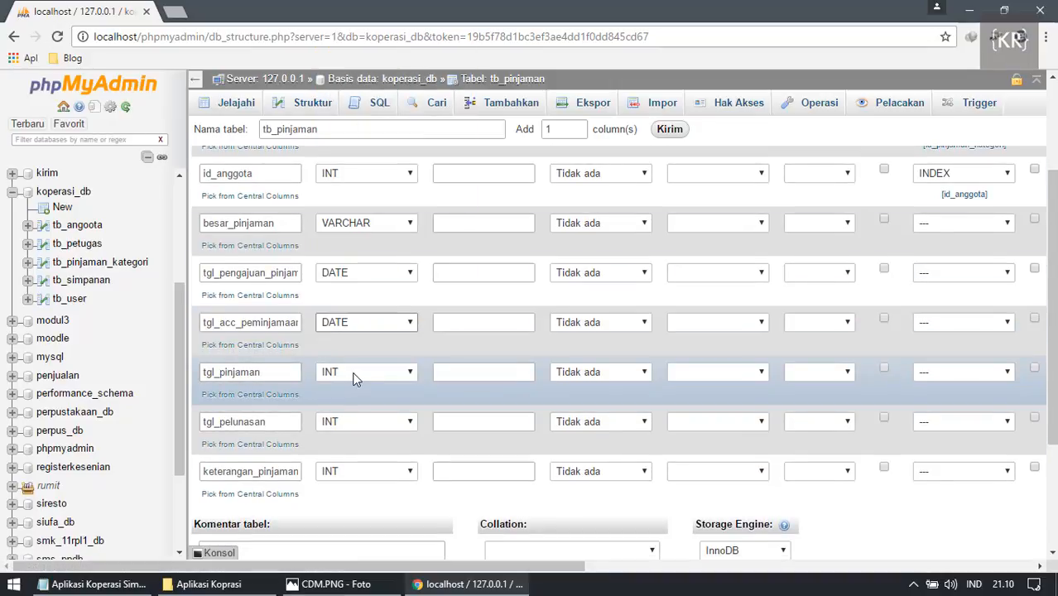
click(354, 374)
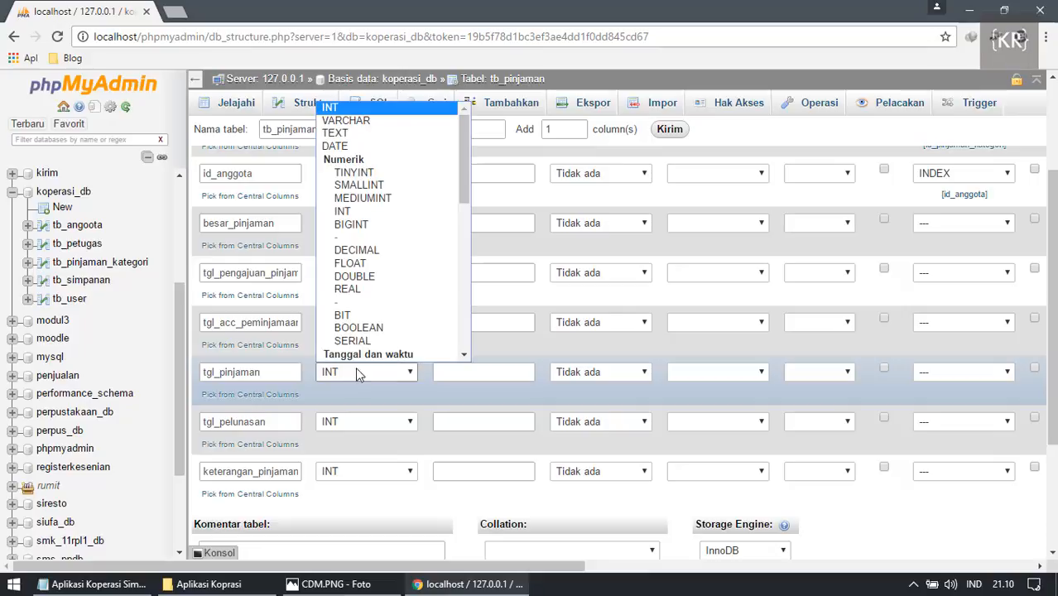
click(352, 144)
click(347, 414)
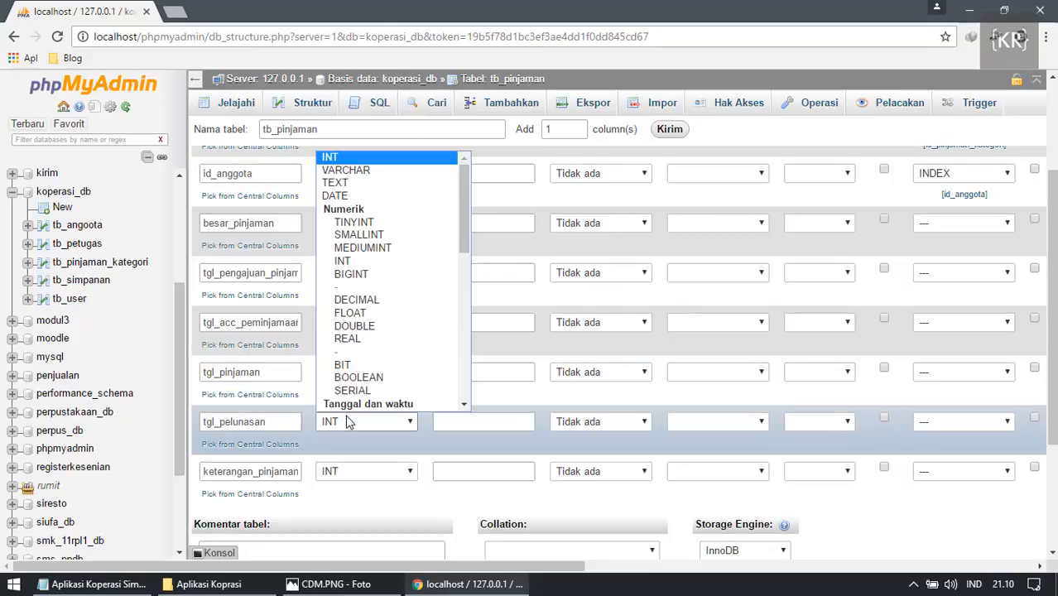
click(352, 196)
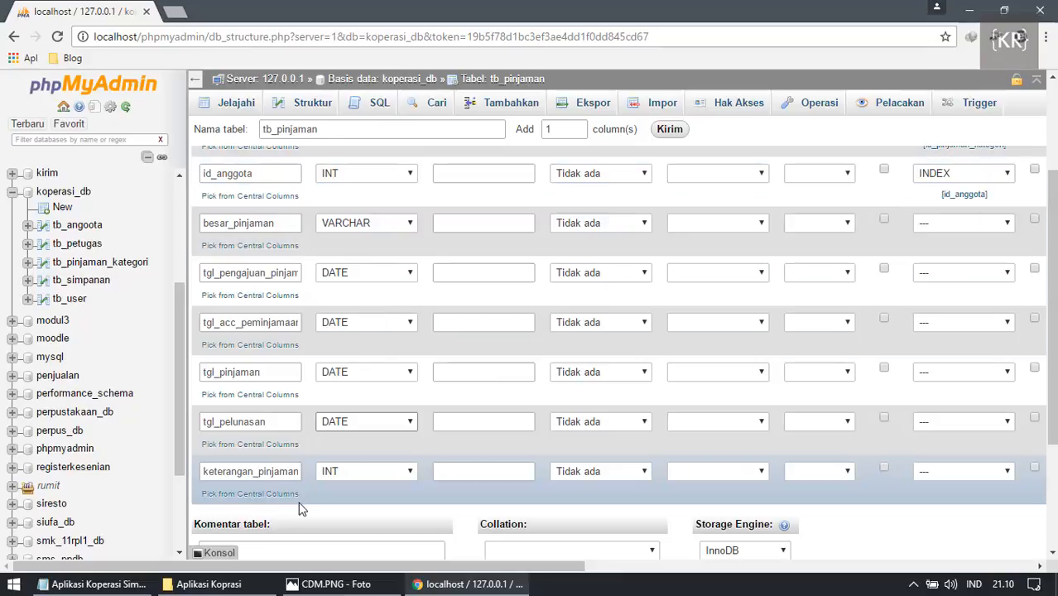
click(345, 476)
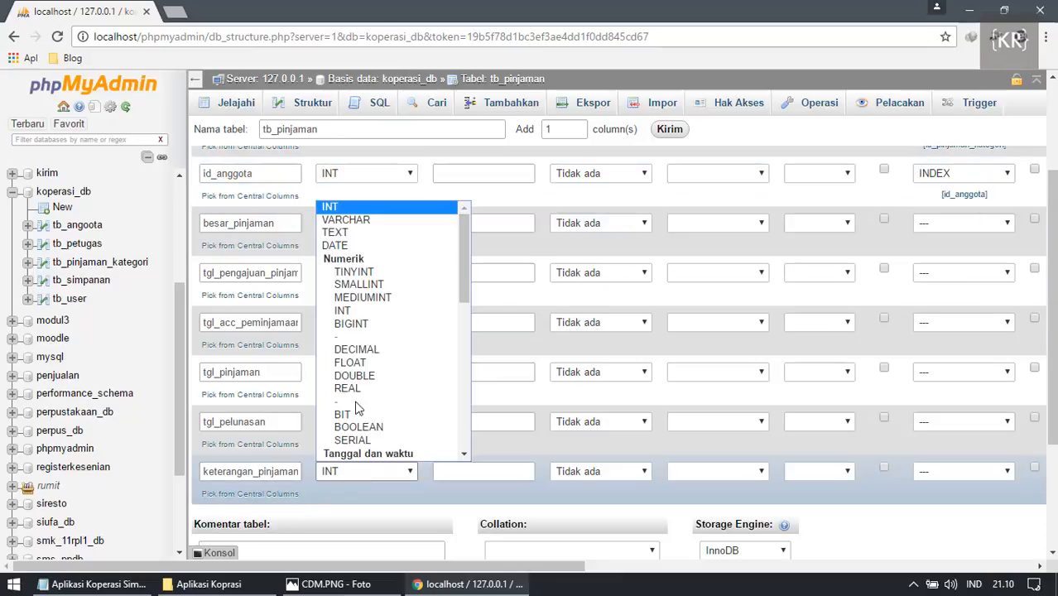
click(353, 235)
Set the length of the VARCHAR column besar_pinjaman to 200.
scroll(477, 331, up, 2)
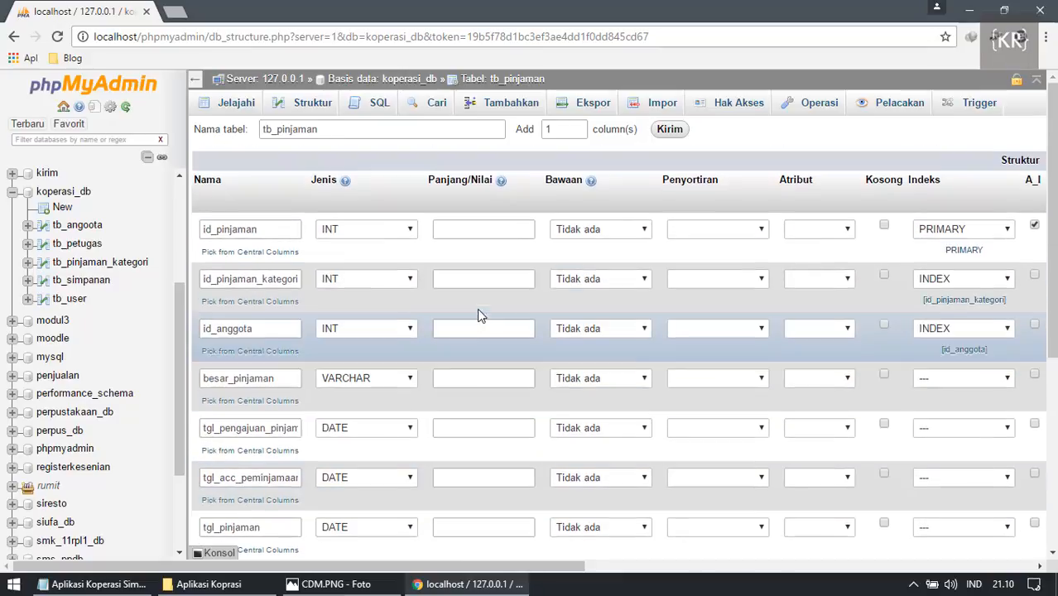
click(478, 379)
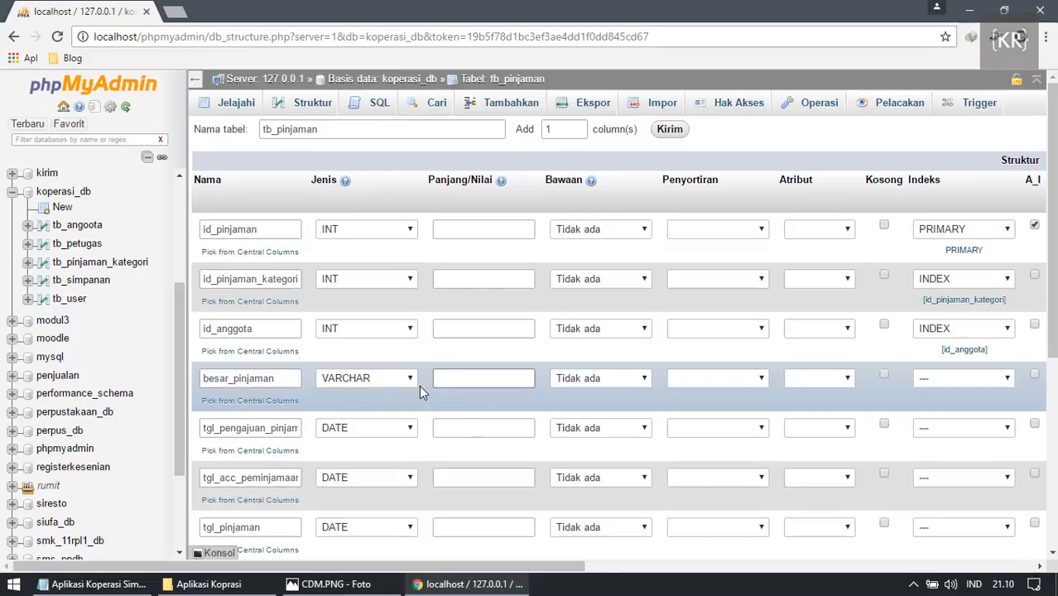
text(20)
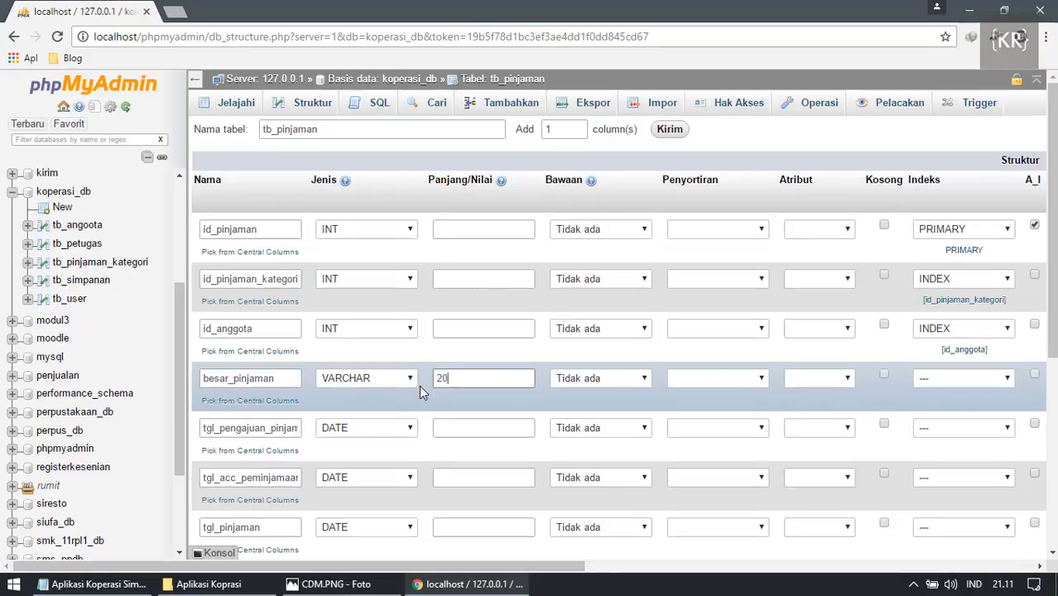
text(0)
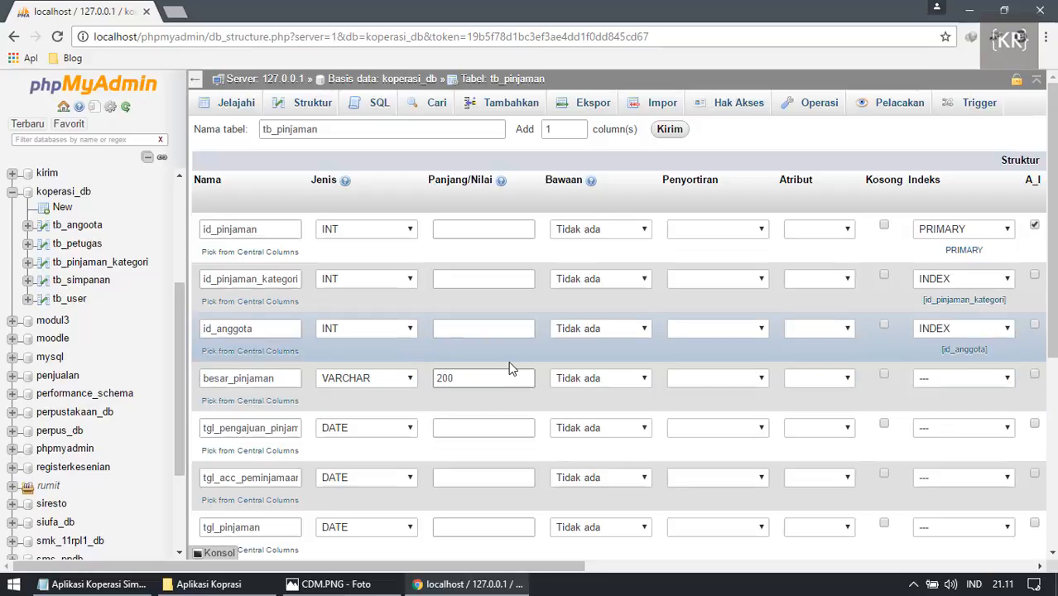
scroll(851, 463, down, 4)
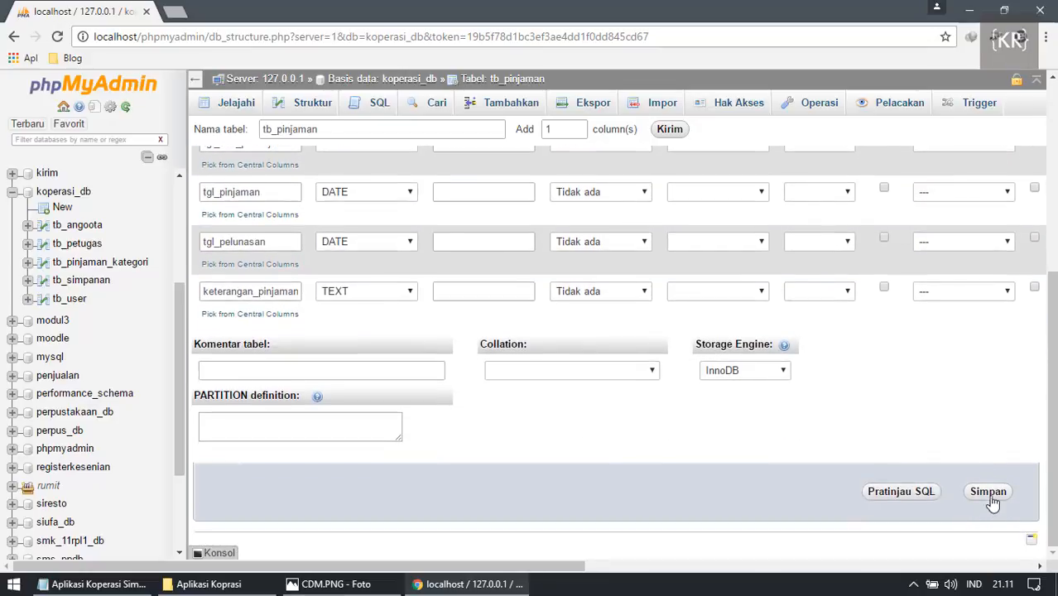
Save the tb_pinjaman table and return to the table list of the koperasi_db database.
click(991, 497)
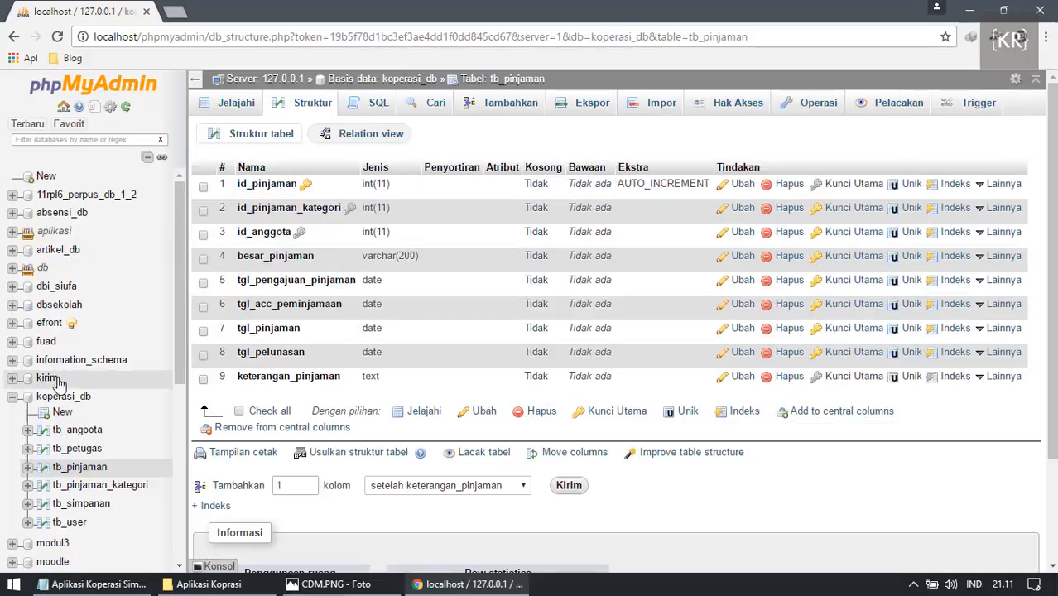
scroll(58, 386, down, 2)
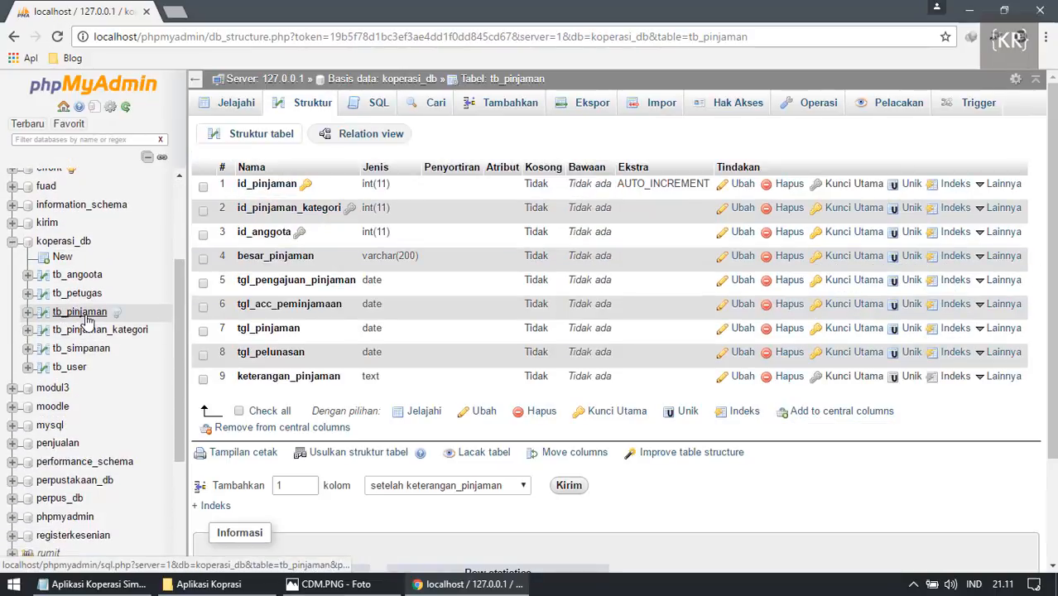
click(74, 244)
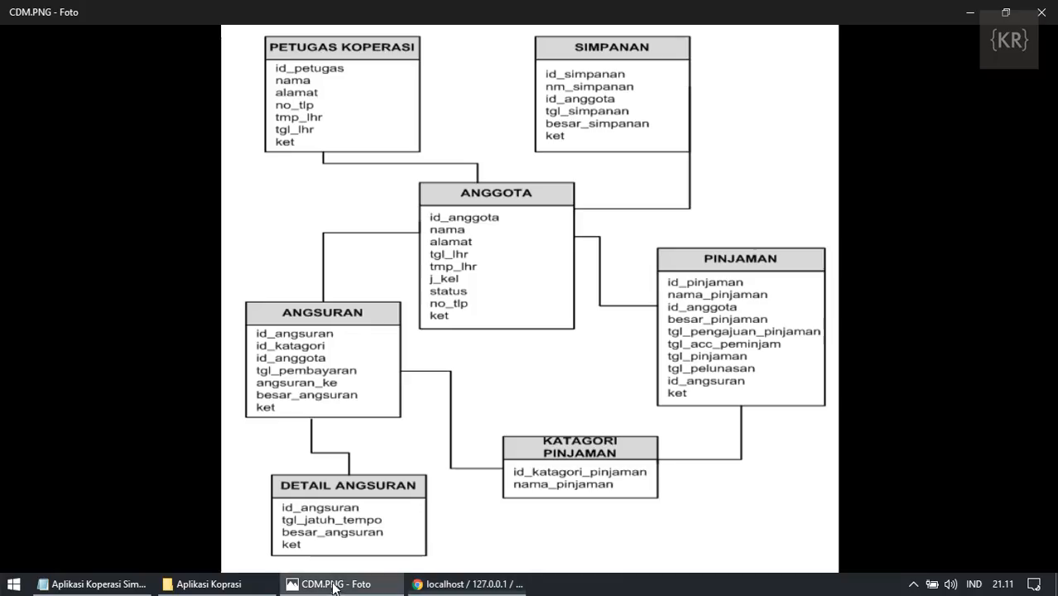
click(331, 585)
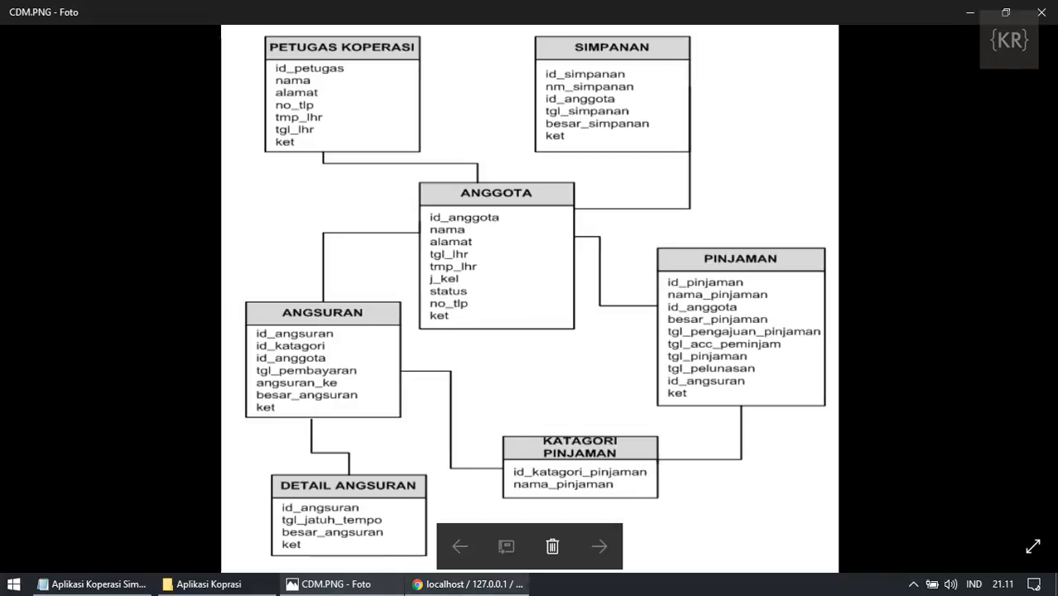
click(468, 584)
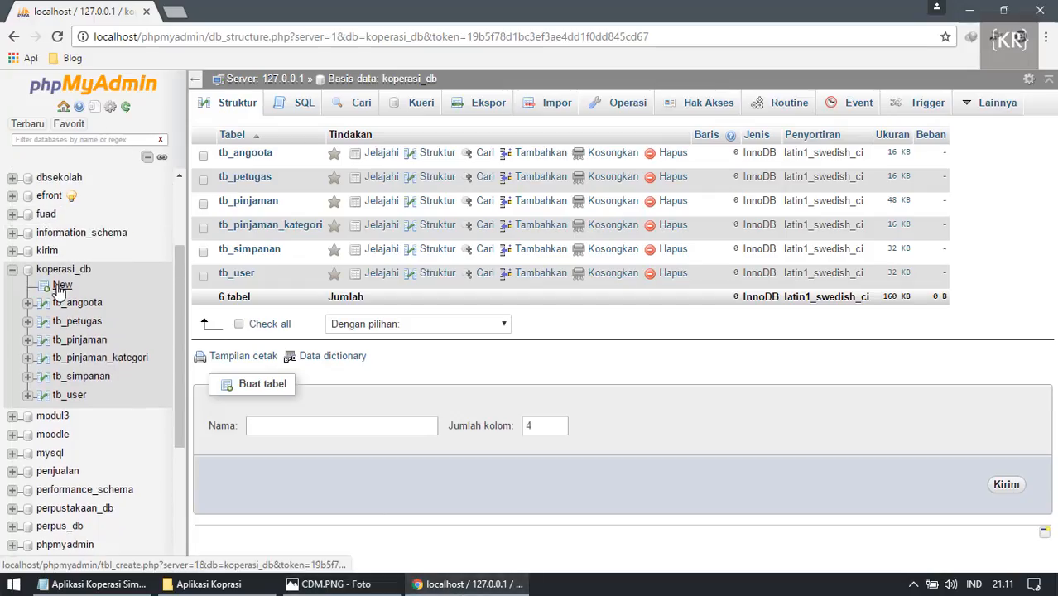
click(58, 287)
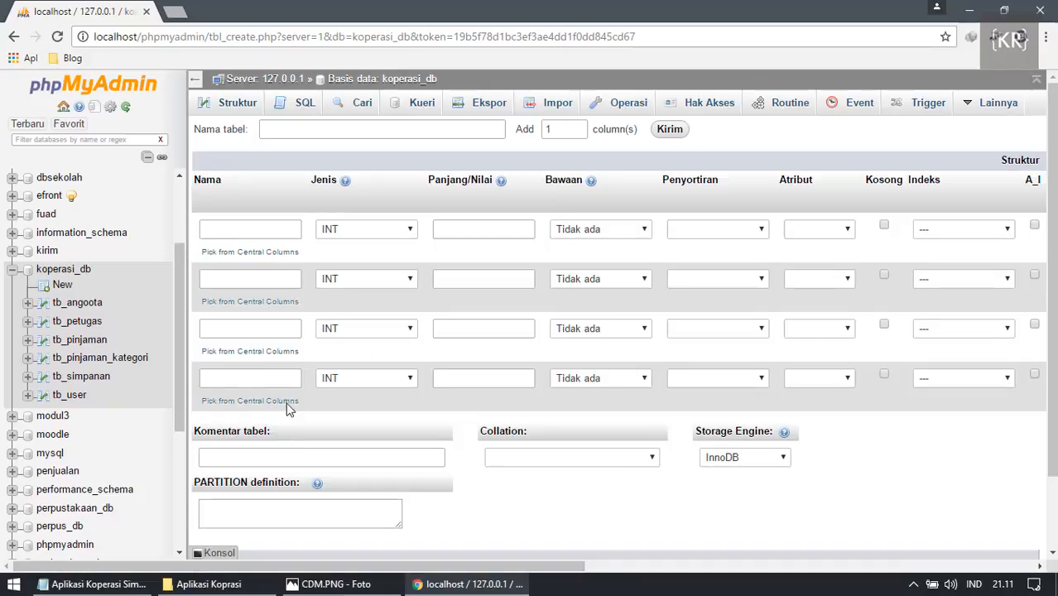
click(295, 137)
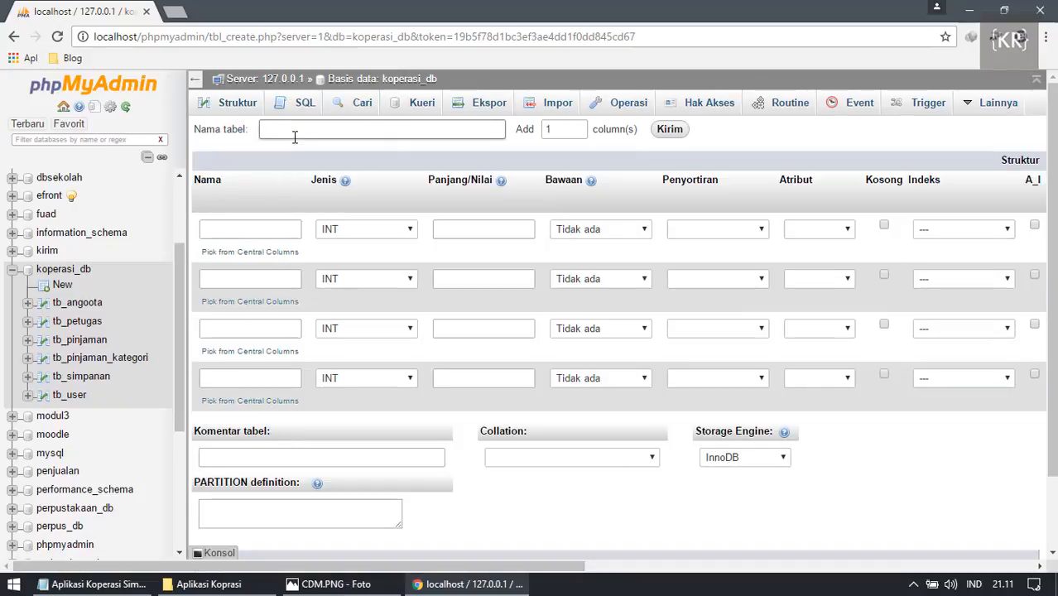
click(86, 271)
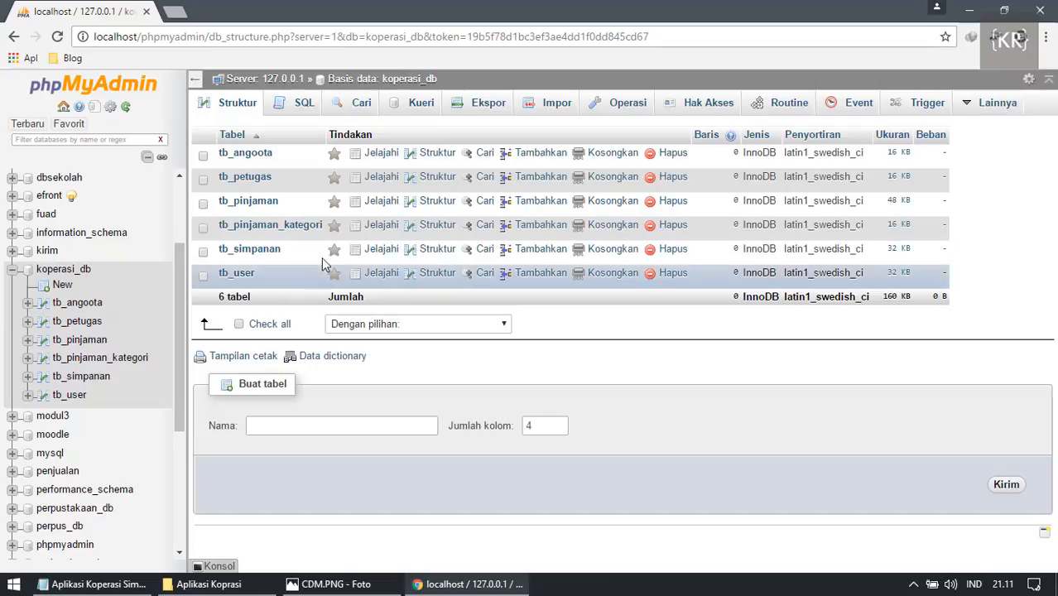
Enter tb_angsuran as the new table's name in koperasi_db and look up the ANGSURAN columns in the CDM diagram in Photos.
click(346, 427)
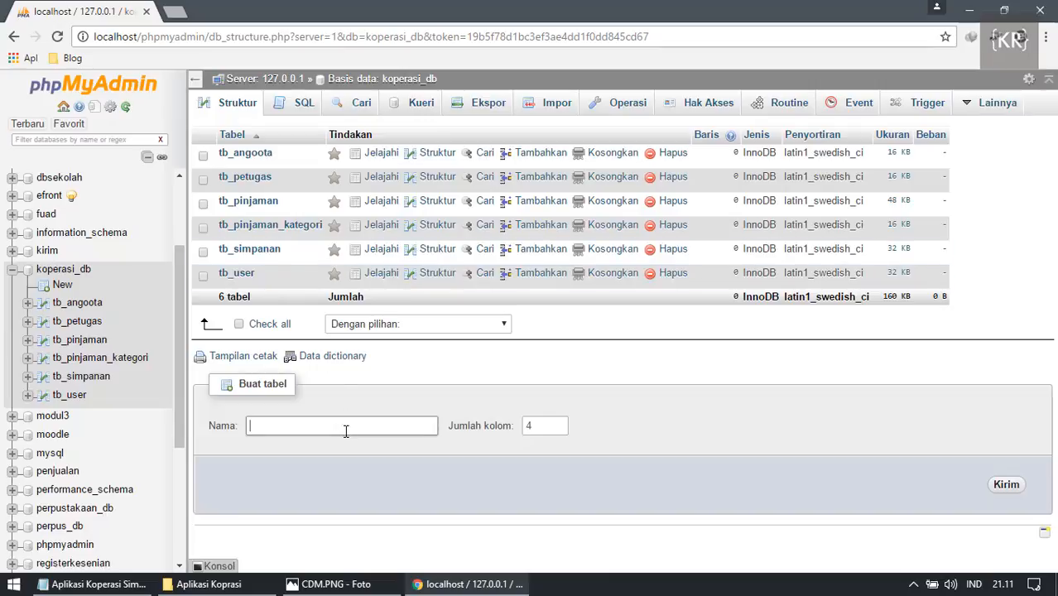
text(tb_angsuran)
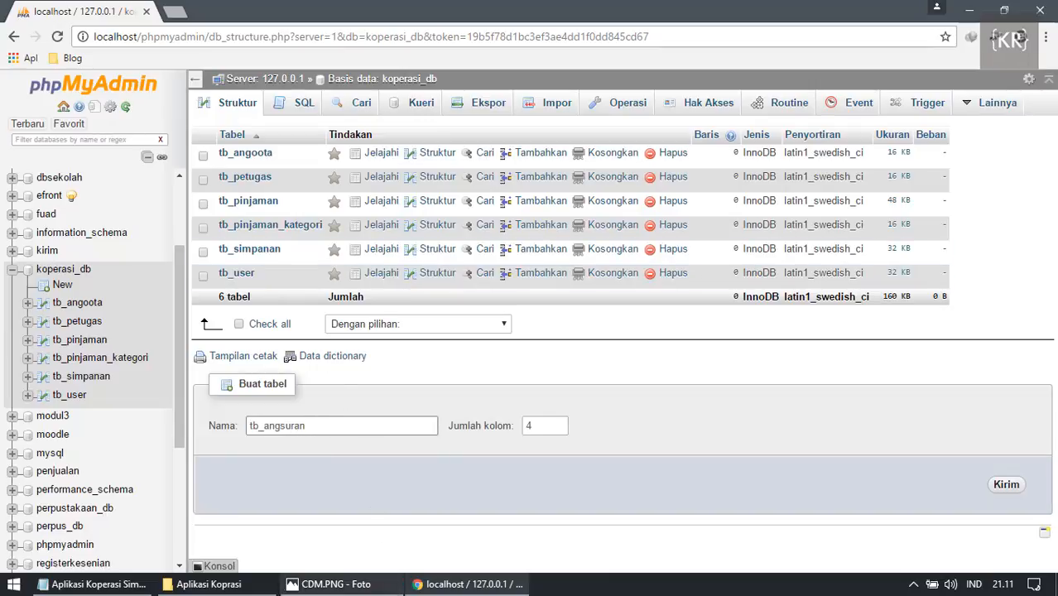
click(336, 583)
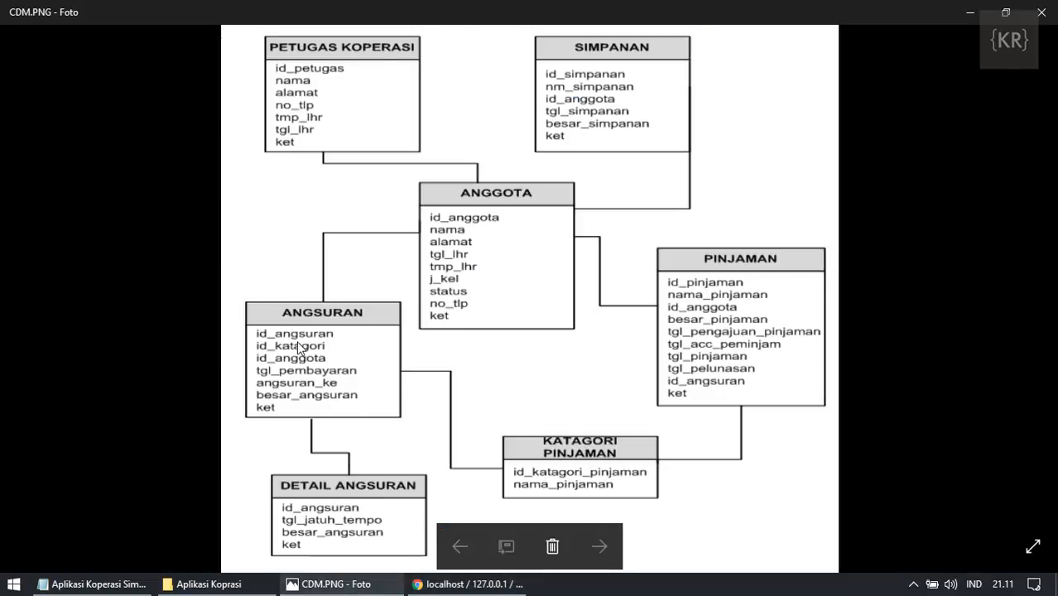
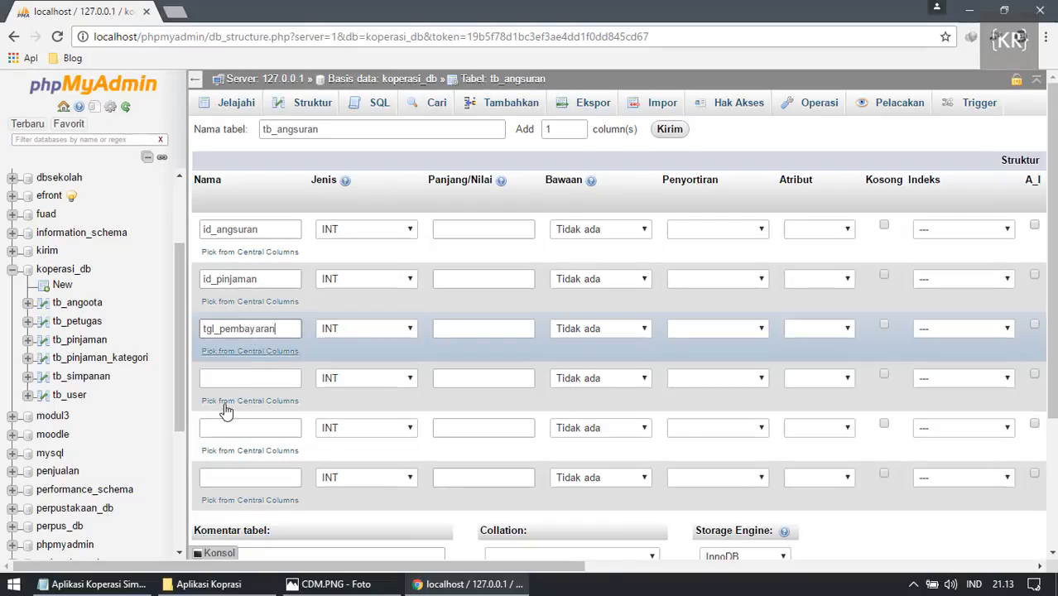
Consult the ANGSURAN entity in the CDM diagram and name the fourth column of tb_angsuran angsuran_ke.
click(331, 584)
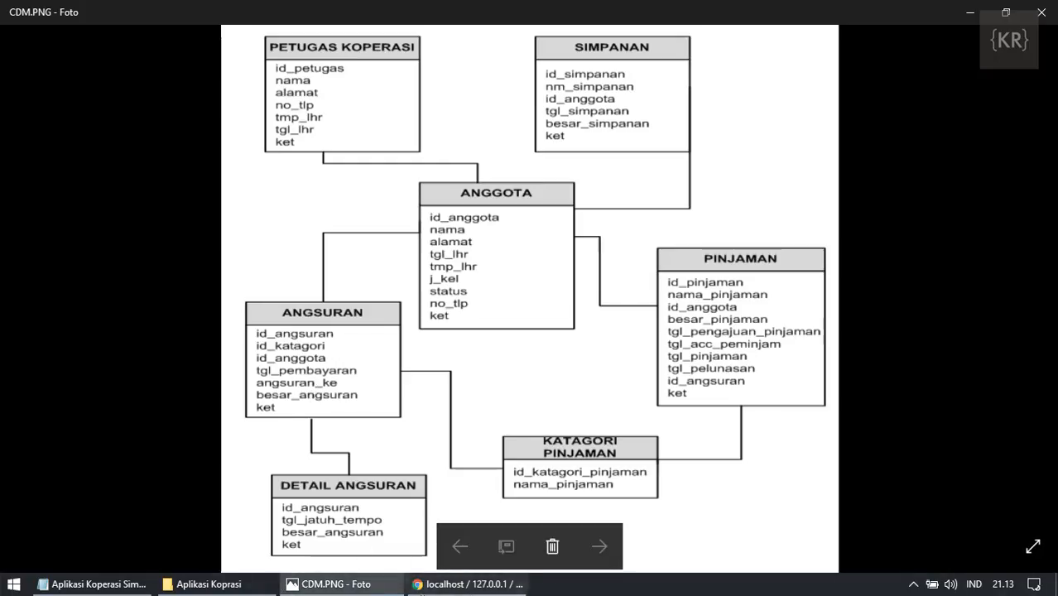
click(468, 584)
click(240, 378)
text(angsuran_ke)
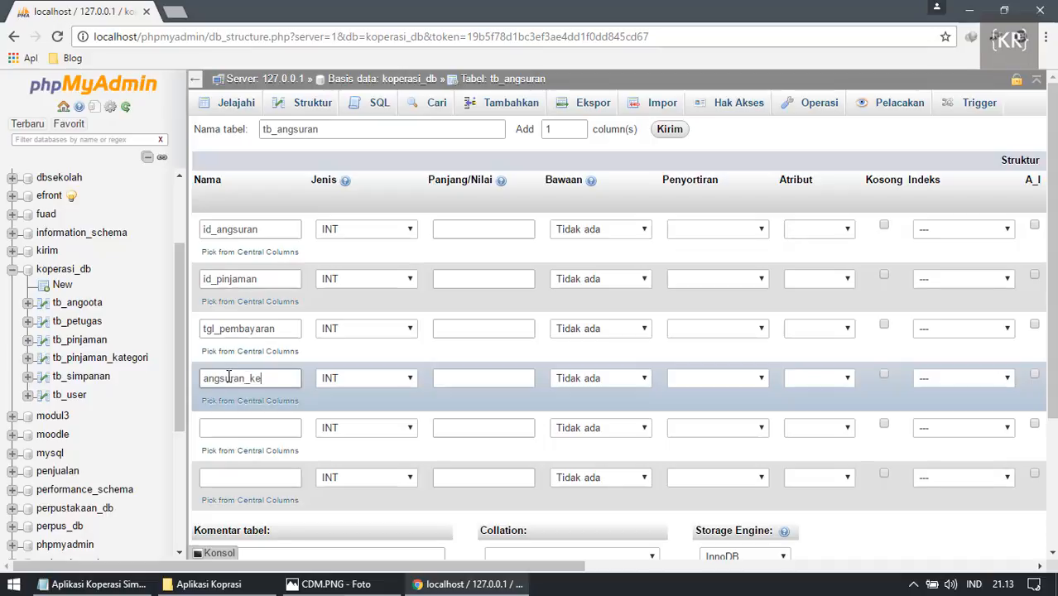
double_click(281, 380)
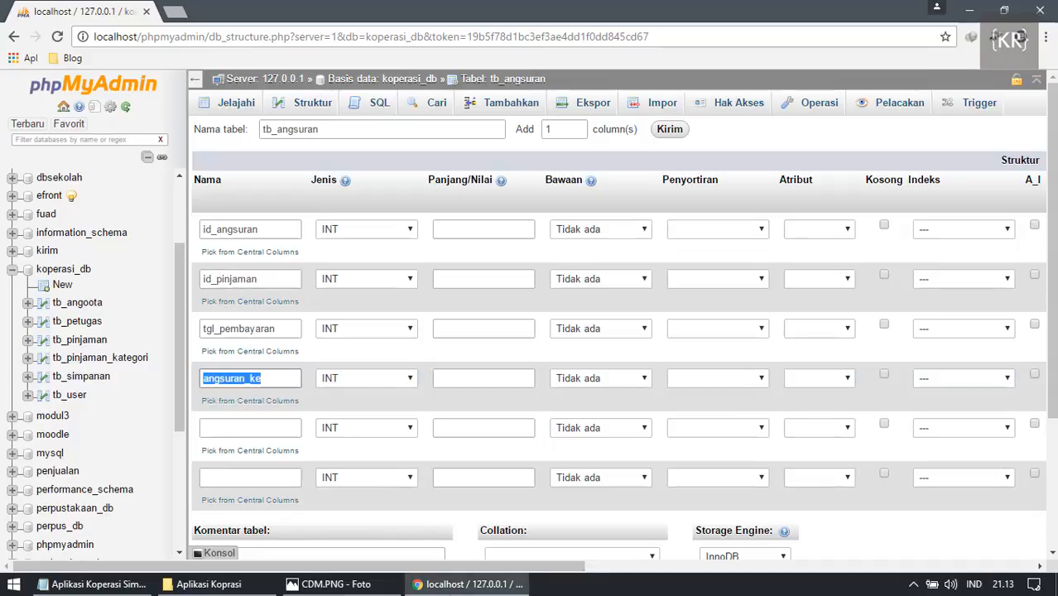
Check the remaining ANGSURAN fields in the CDM diagram and name the last two columns besar_angsuran and keterangan_angsuran.
click(331, 584)
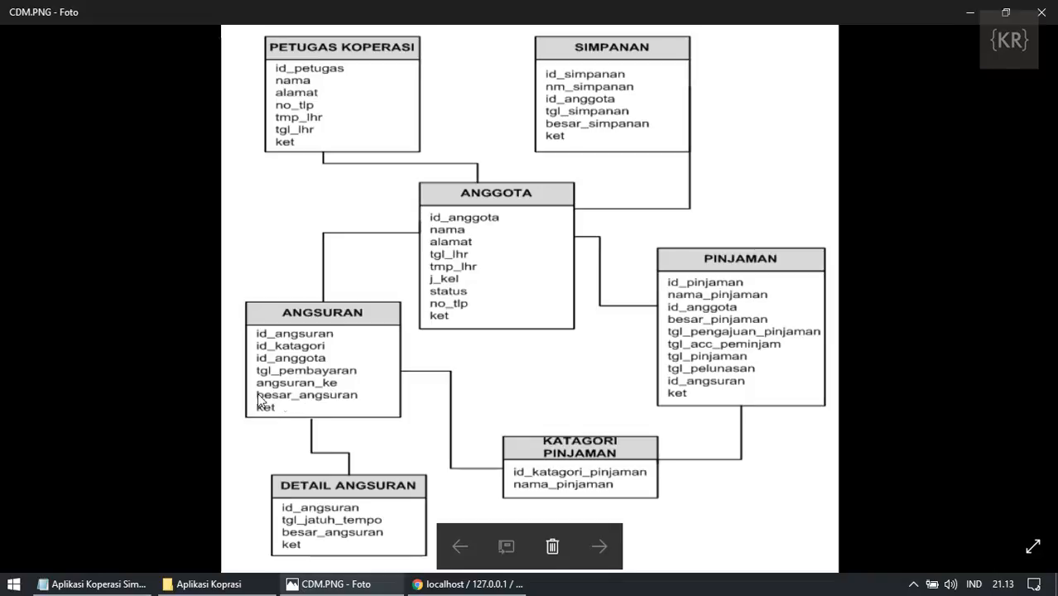
click(431, 586)
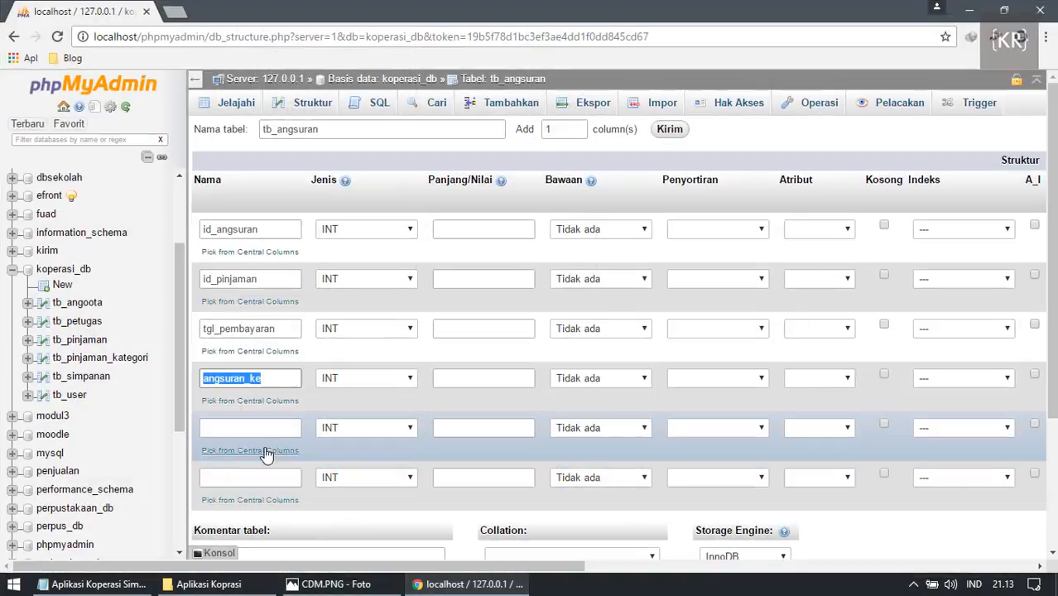
click(233, 434)
text(besa)
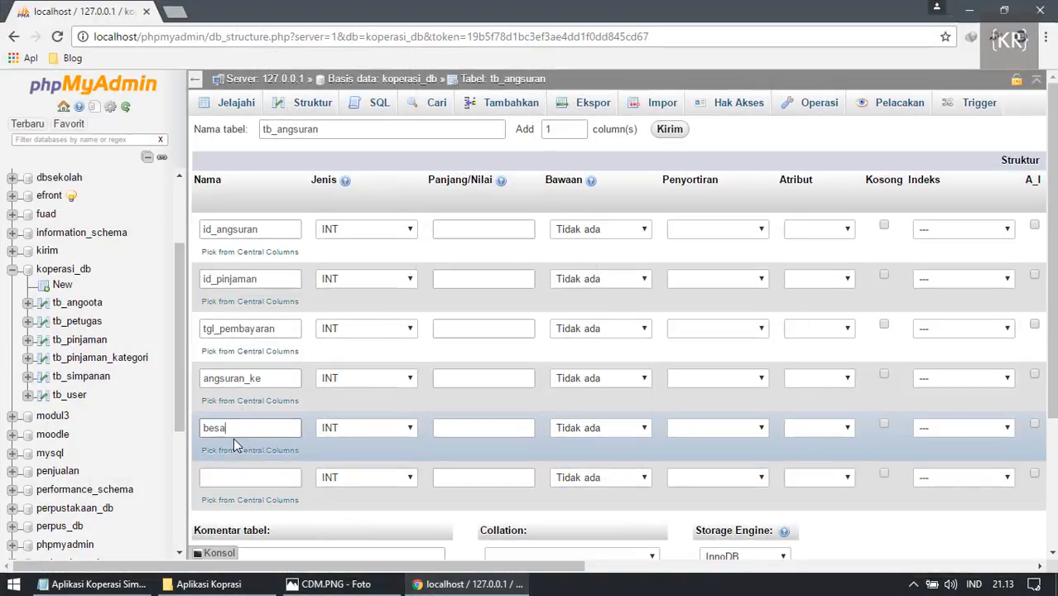
text(r_angsuran)
click(264, 477)
text(keterangan_a)
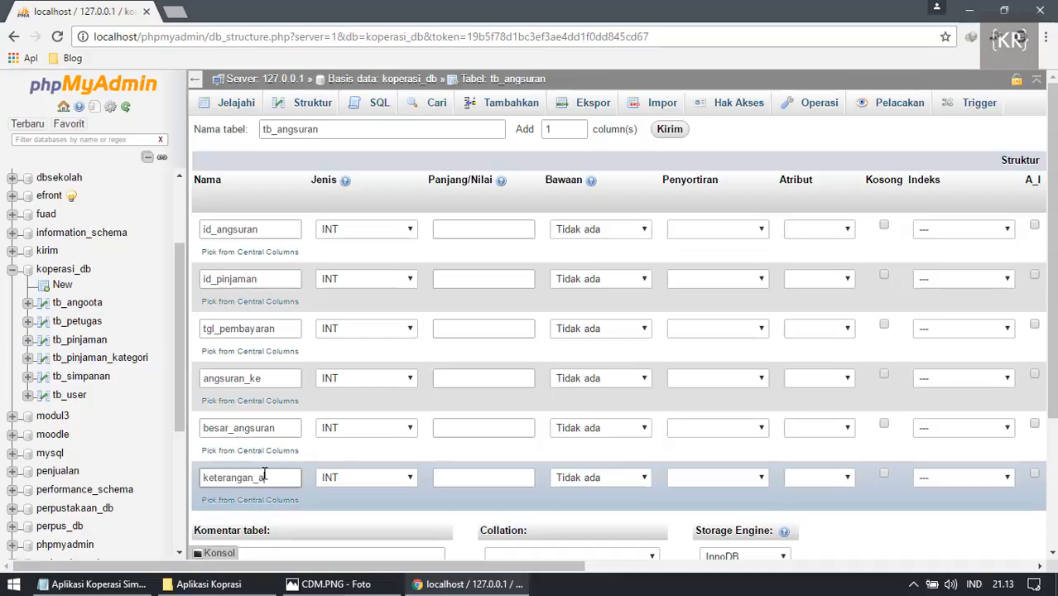
text(ngsuran)
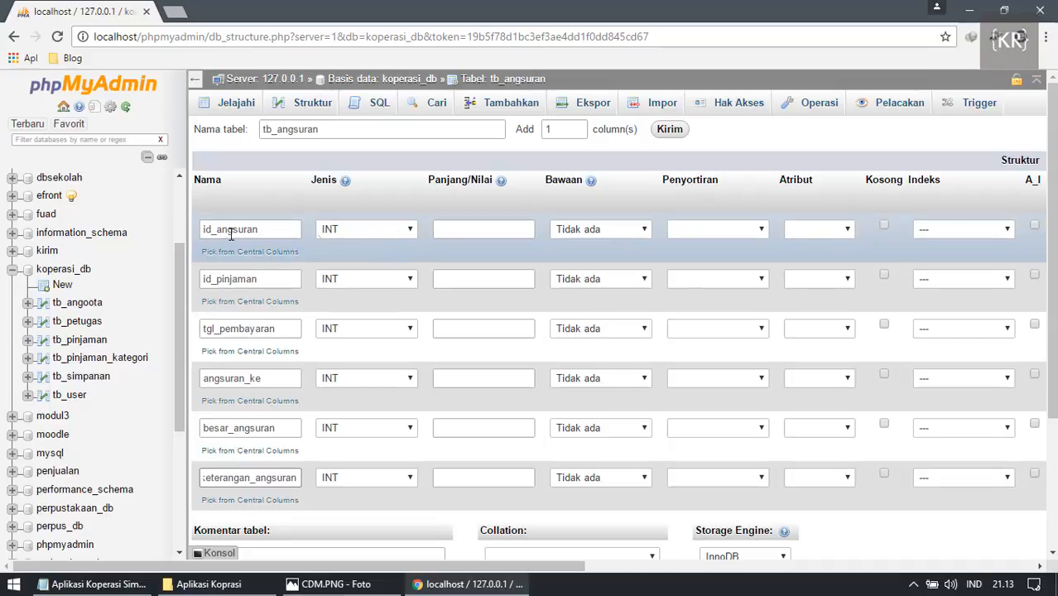
Make id_angsuran the PRIMARY key of the table and enable auto-increment for it.
click(276, 232)
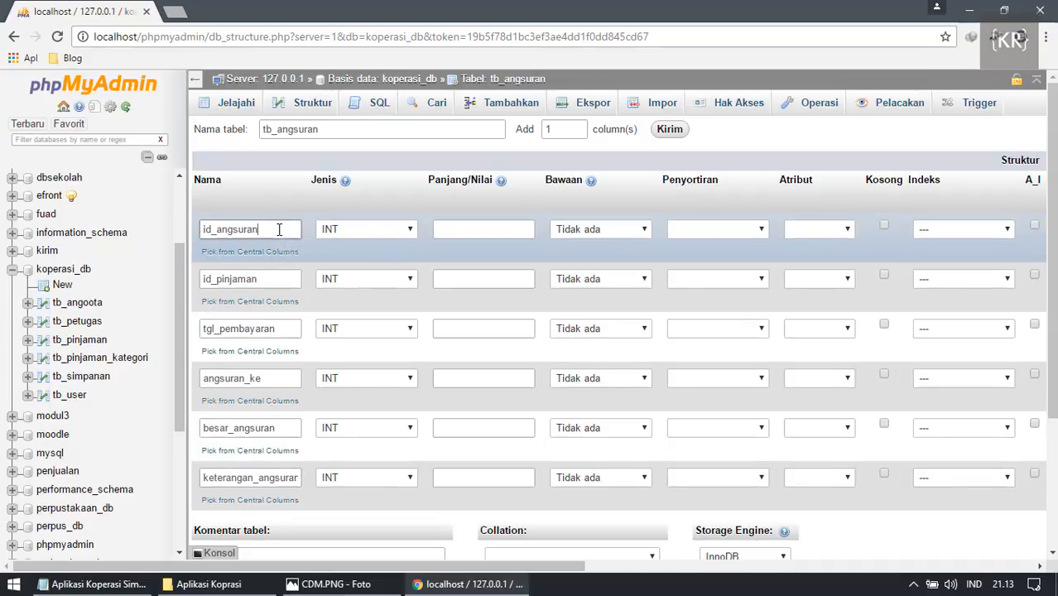
double_click(272, 229)
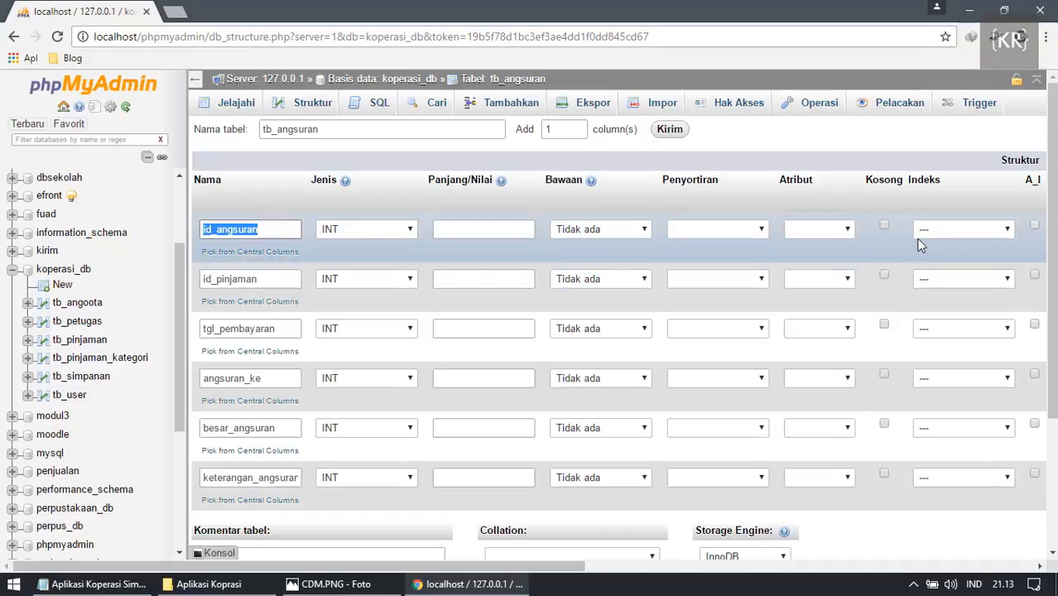
click(960, 229)
click(942, 259)
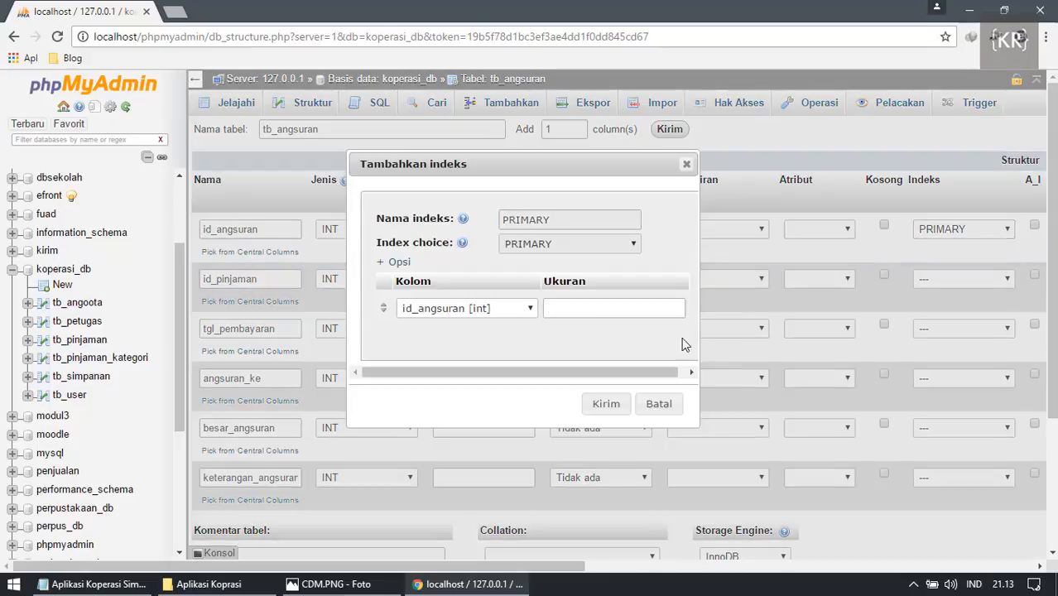
click(605, 403)
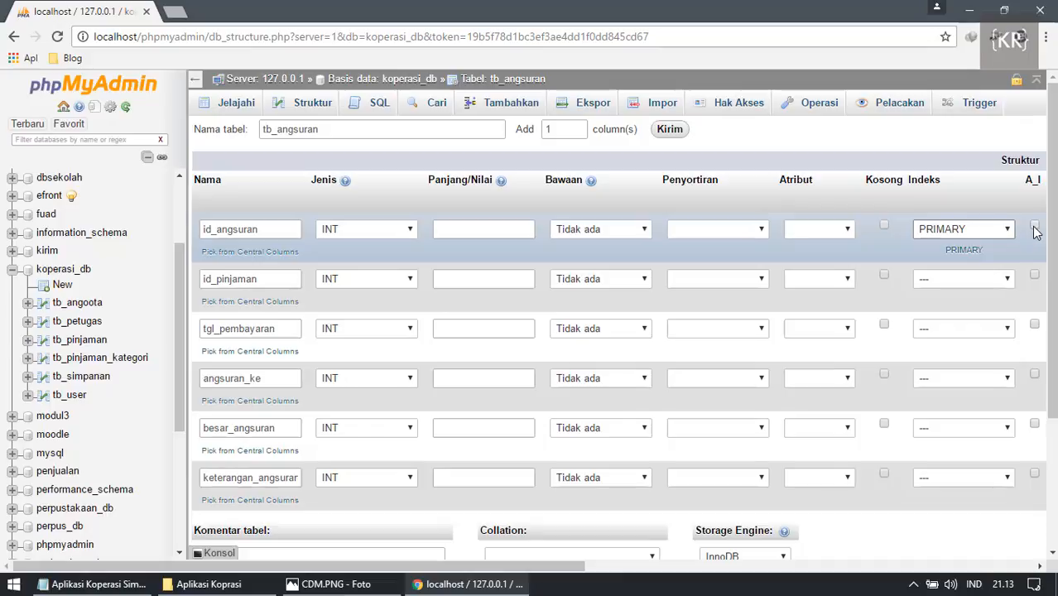
click(1034, 226)
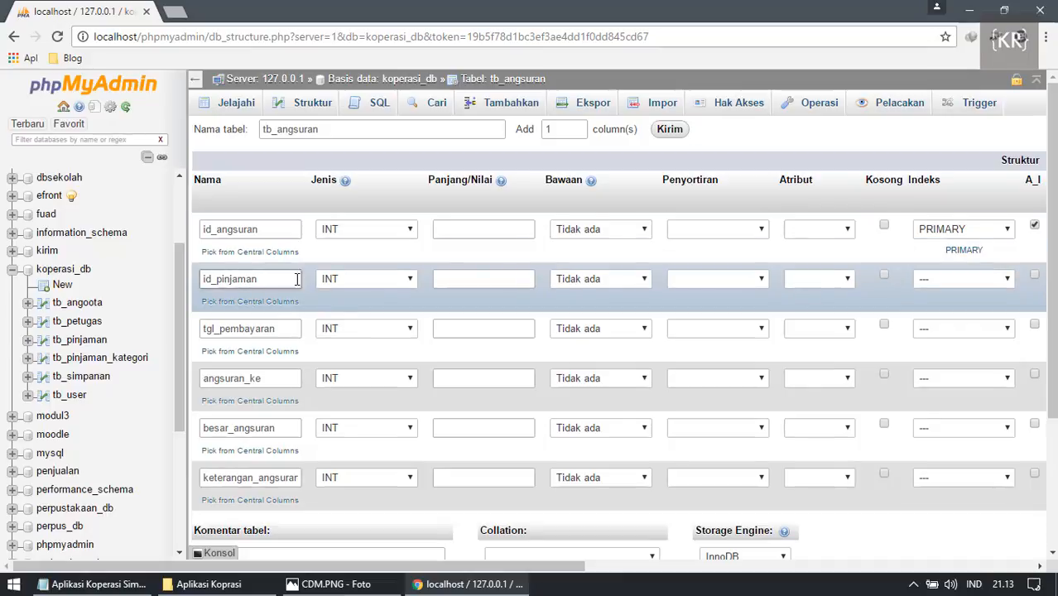
Add a single-column INDEX on the id_pinjaman column.
click(956, 279)
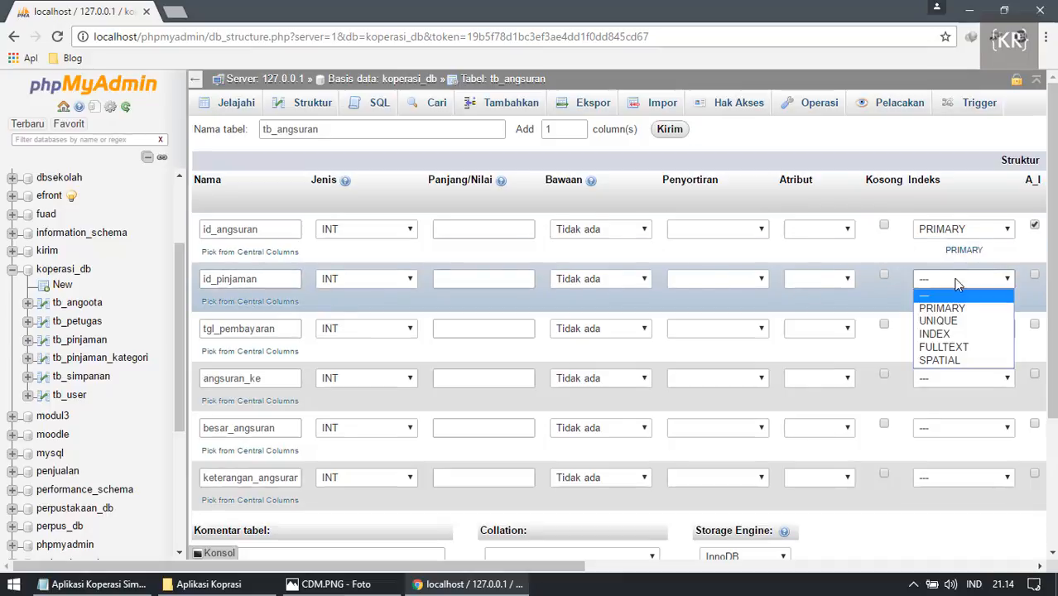
click(950, 334)
click(603, 404)
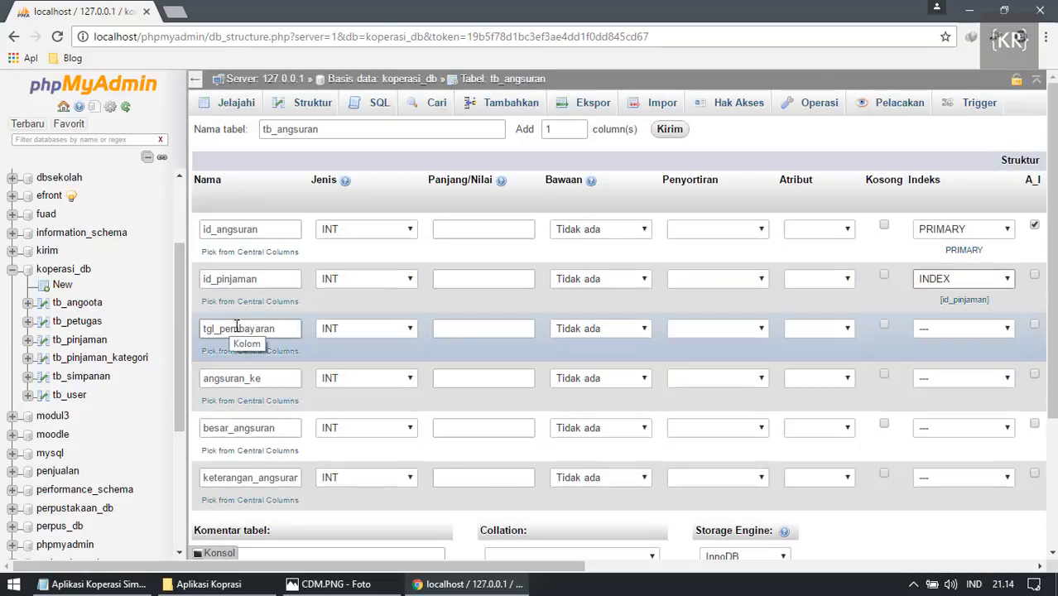
Set the data type of tgl_pembayaran to DATE, besar_angsuran to VARCHAR and keterangan_angsuran to TEXT.
click(370, 330)
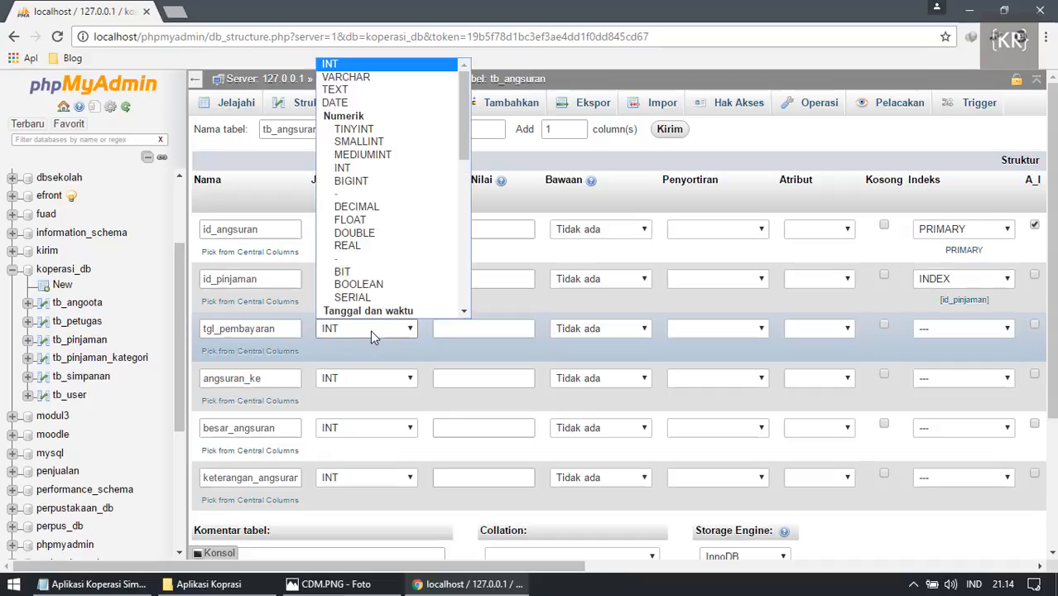
click(361, 105)
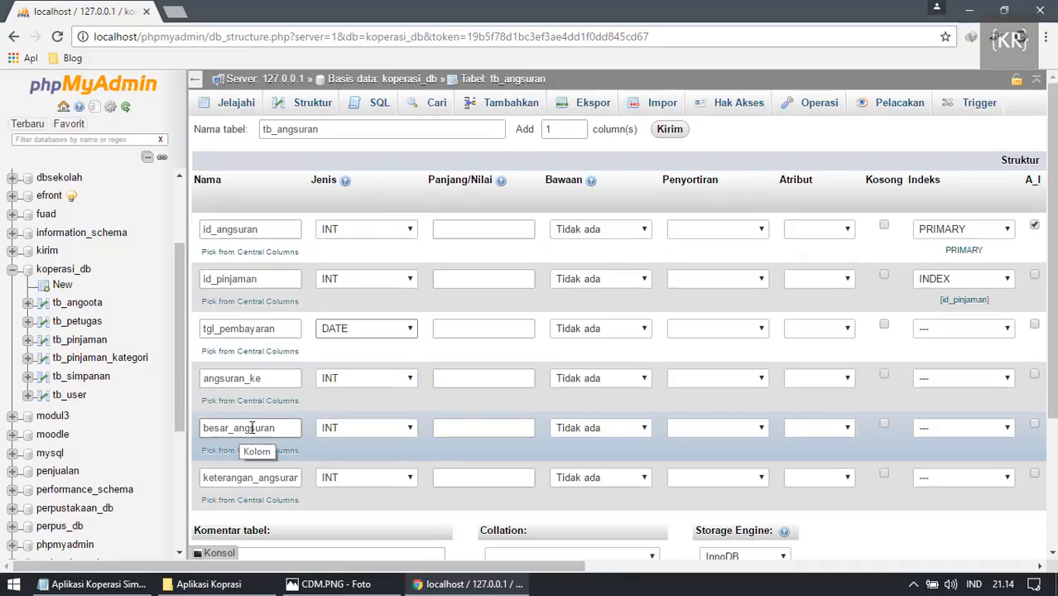
click(340, 437)
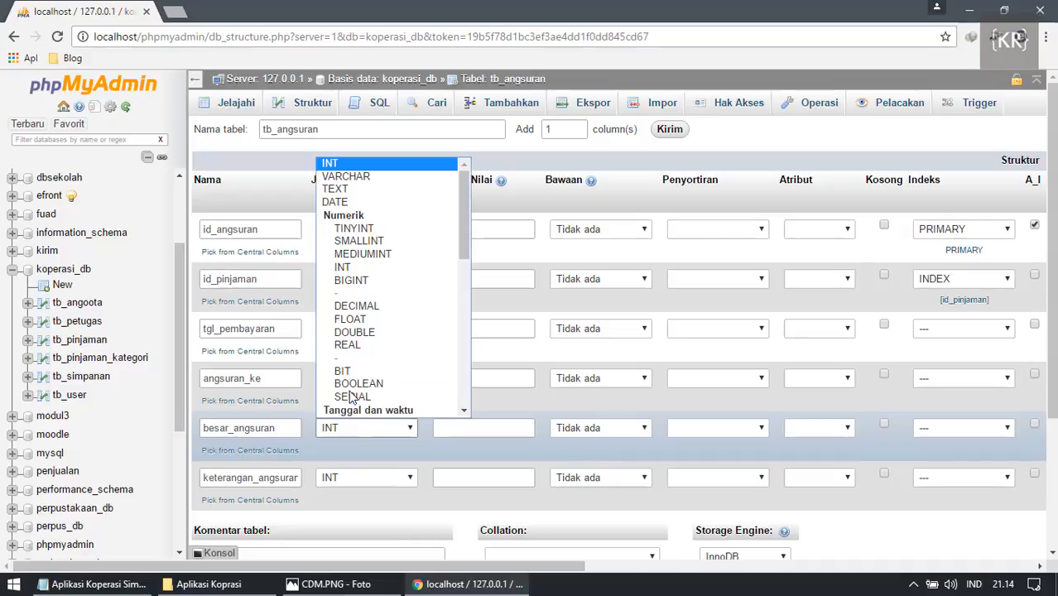
click(344, 174)
scroll(289, 398, down, 2)
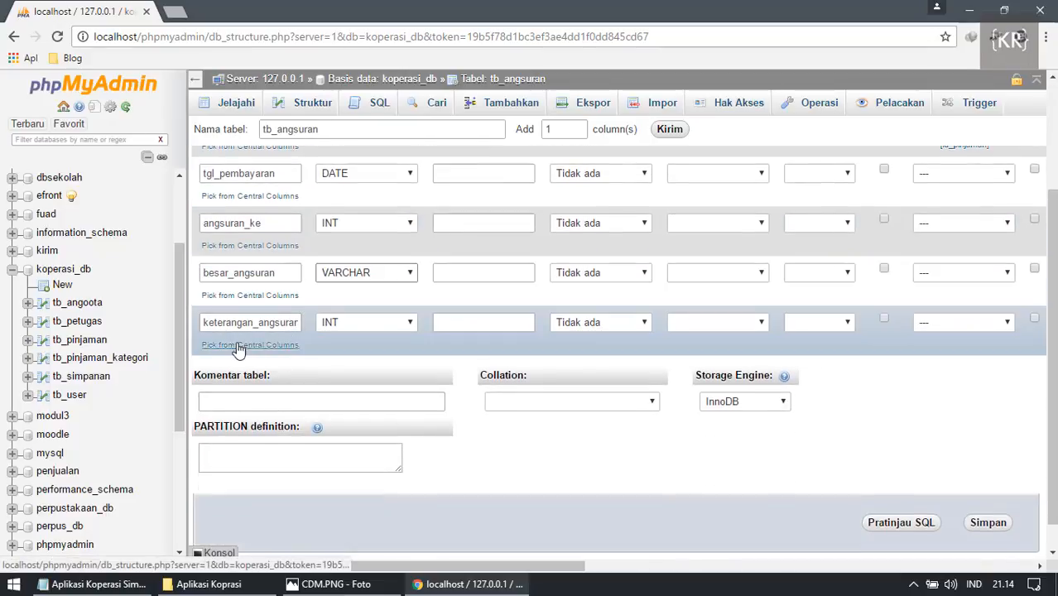
click(355, 322)
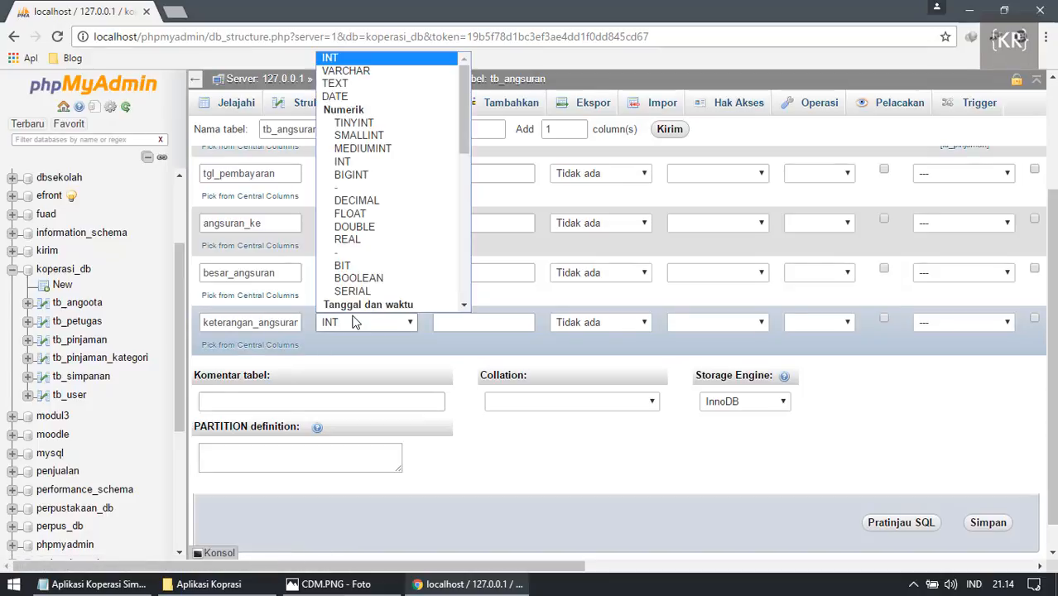
click(356, 83)
Set the length of the besar_angsuran column to 200 and review the tb_angsuran column definitions.
click(458, 276)
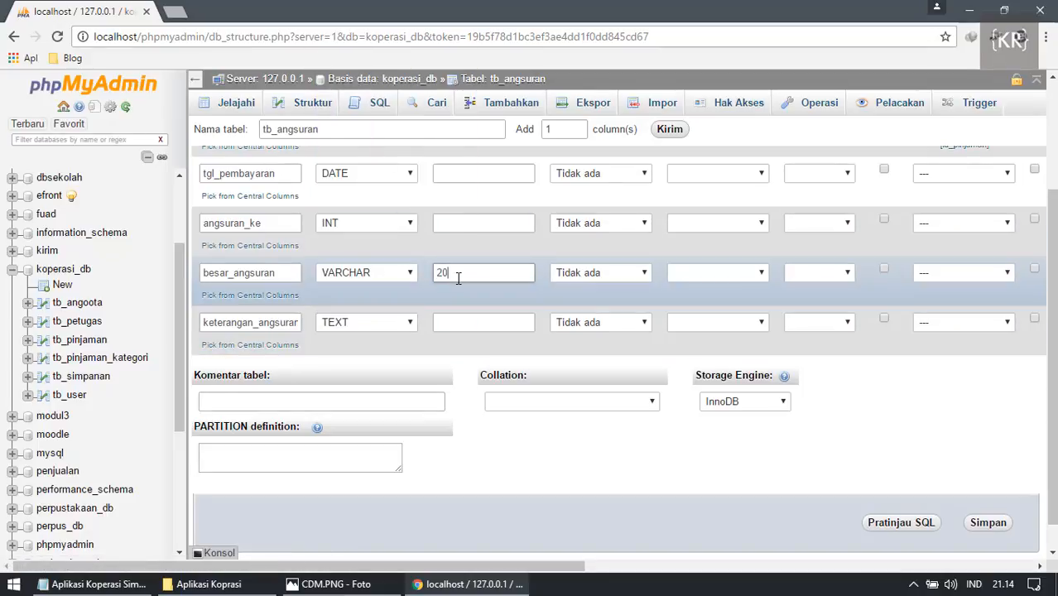
text(200)
scroll(469, 273, up, 2)
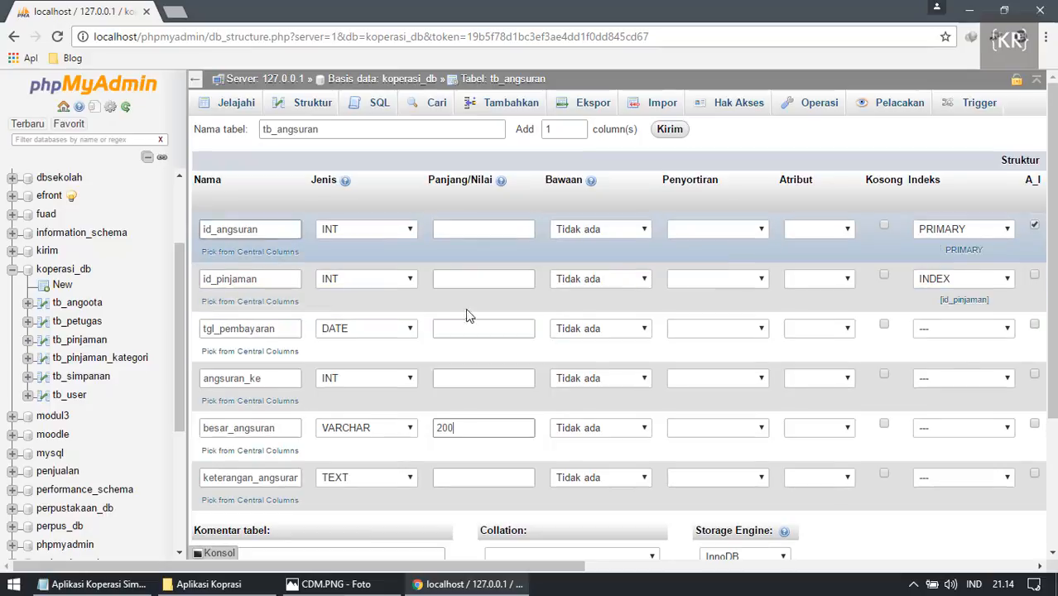
scroll(877, 485, down, 2)
scroll(957, 509, up, 1)
scroll(955, 485, down, 2)
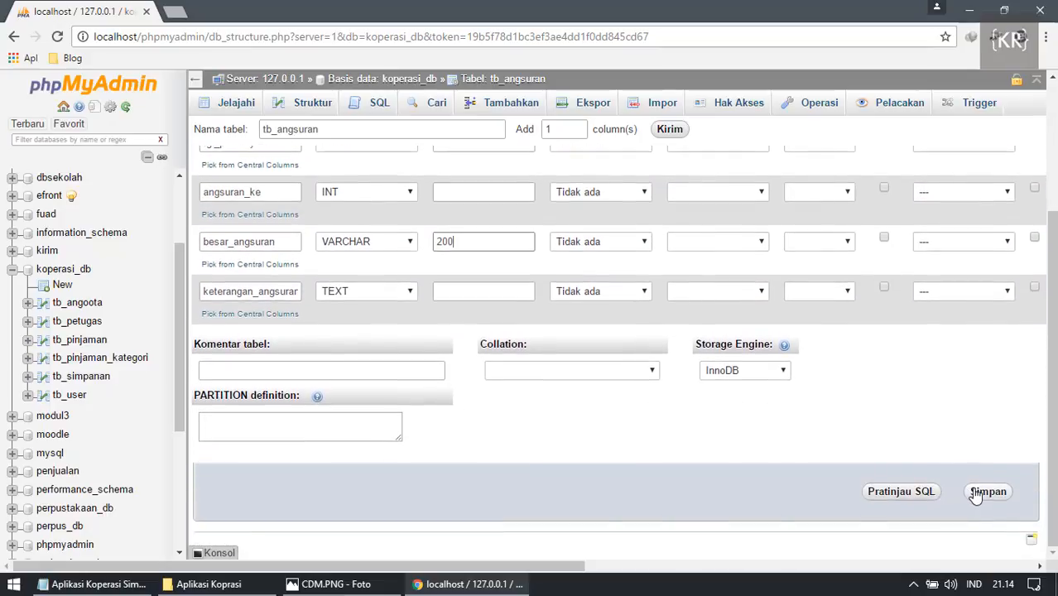
Save the tb_angsuran table, open its structure, and check the DETAIL ANGSURAN entity in the CDM diagram.
key(Return)
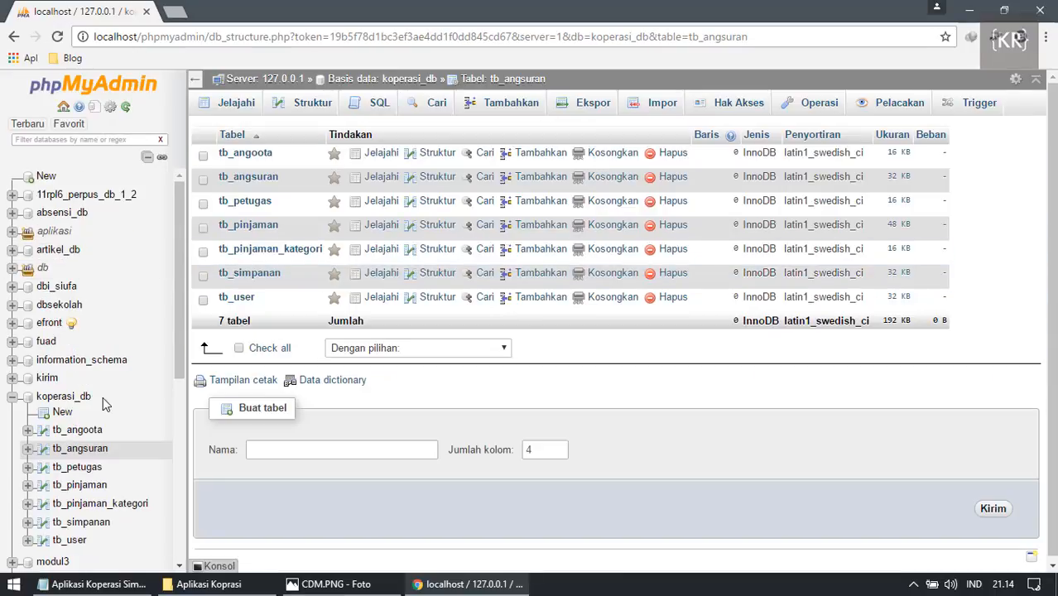
click(80, 440)
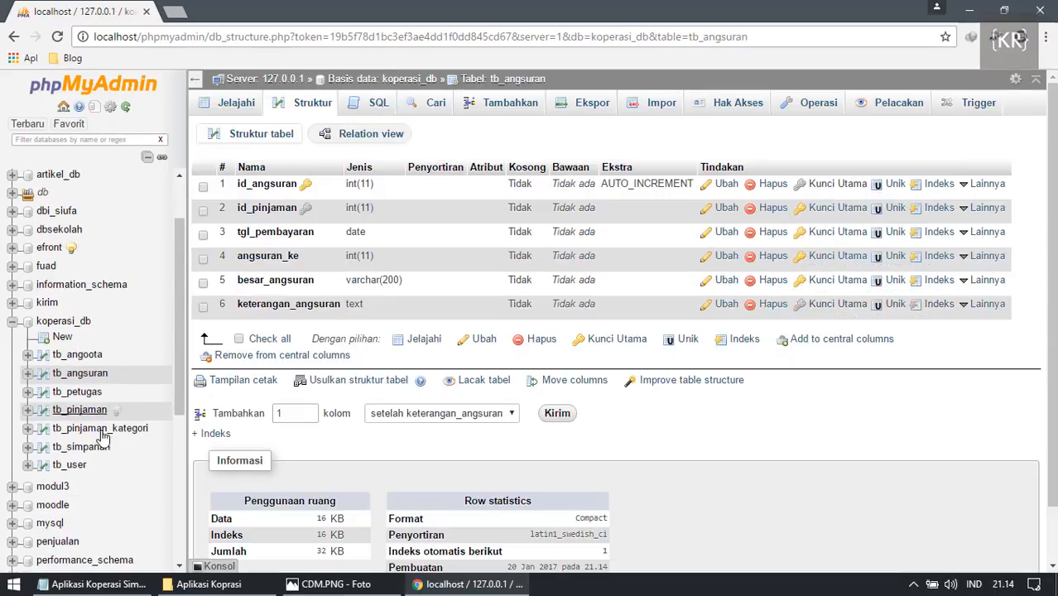
click(324, 584)
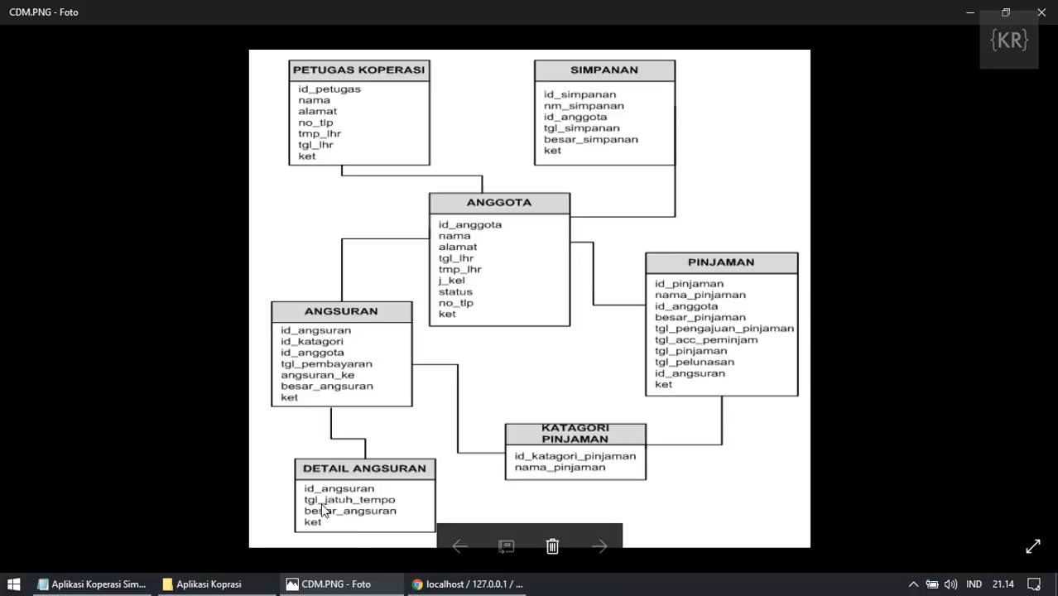
click(444, 588)
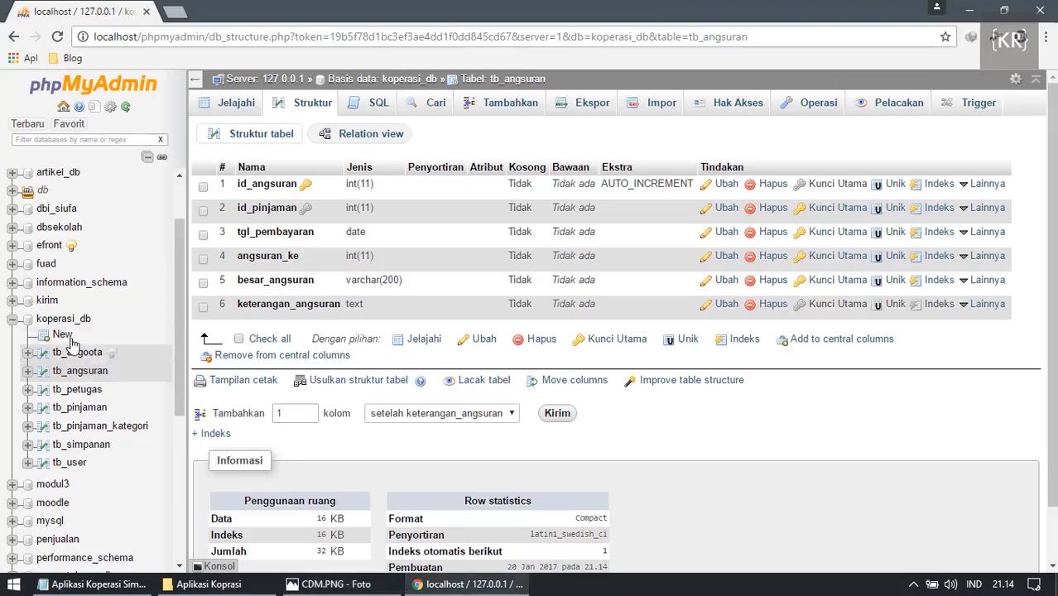
Start a new table named tb_angsuran_detail with 5 columns in the koperasi_db database.
click(66, 320)
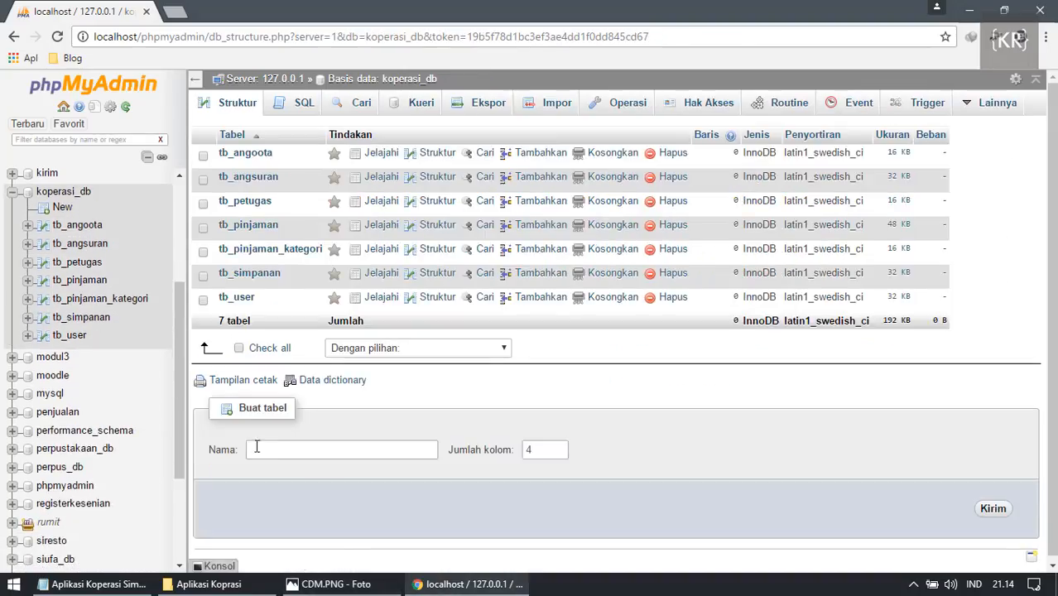
click(281, 450)
text(tb_)
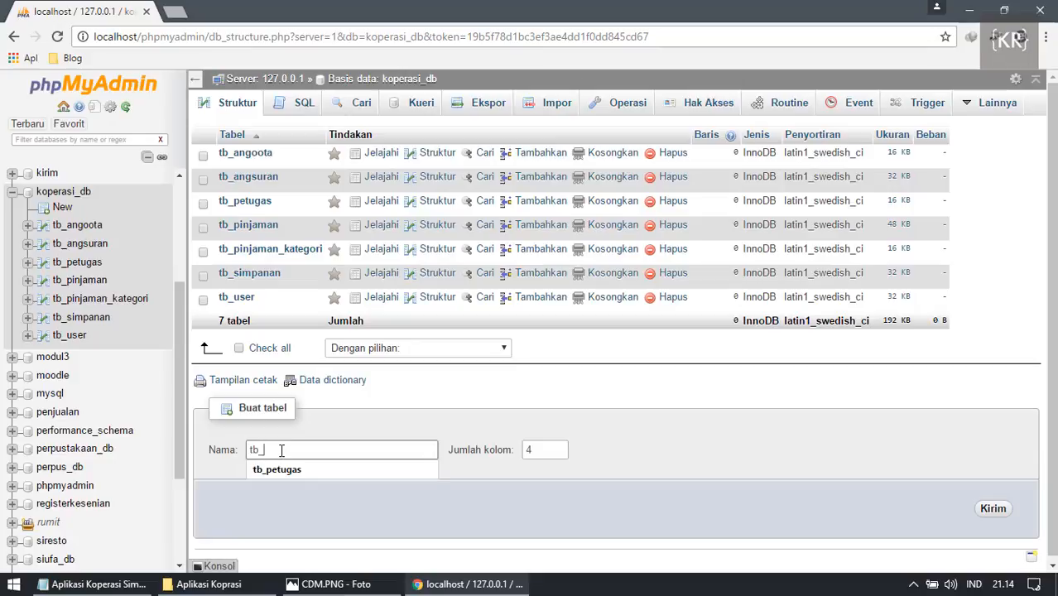
text(angsuran_deta)
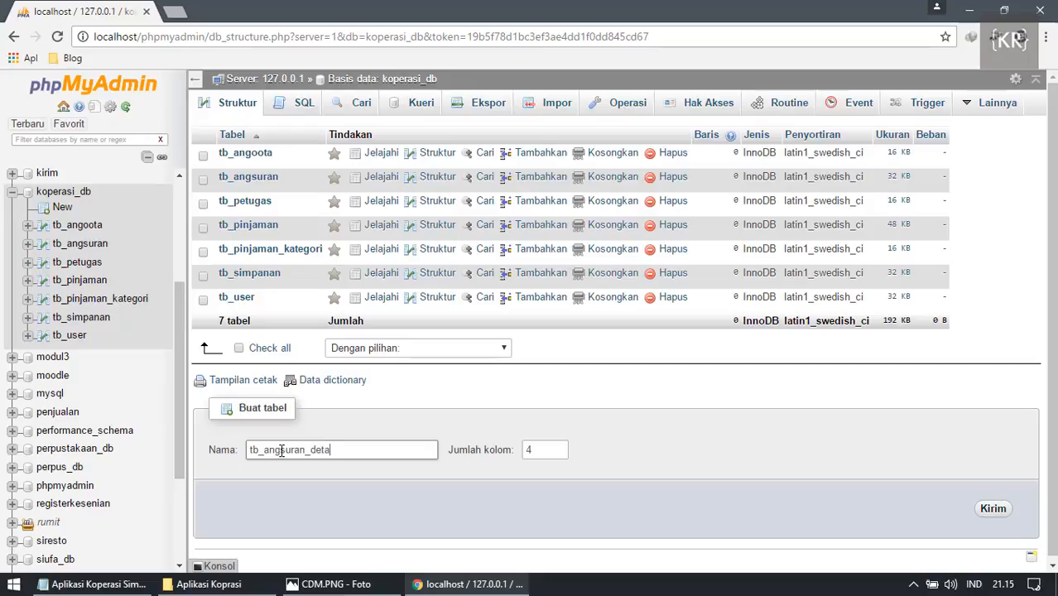
text(il)
click(327, 584)
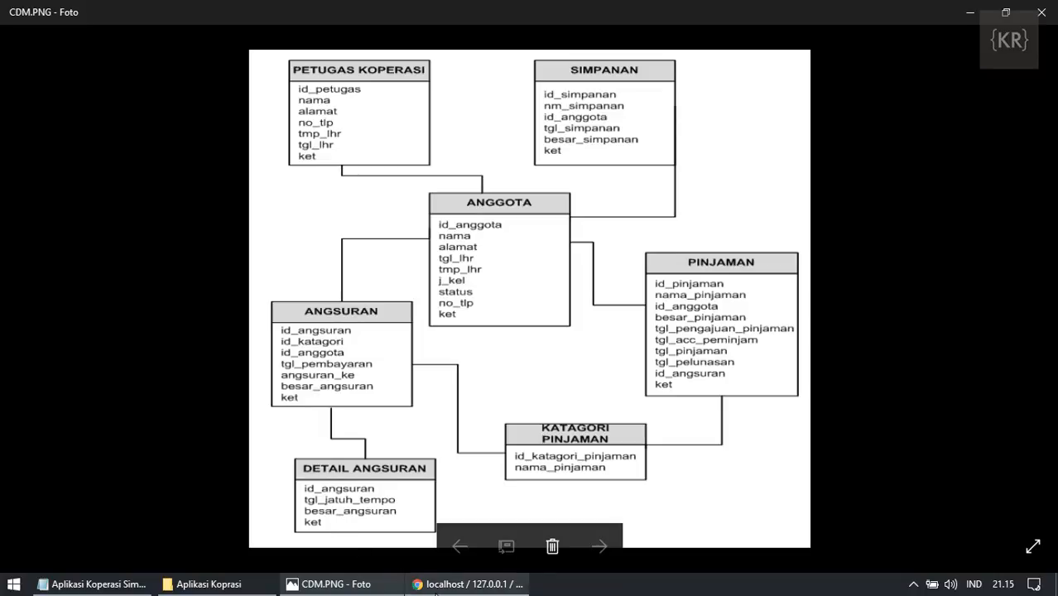
click(468, 584)
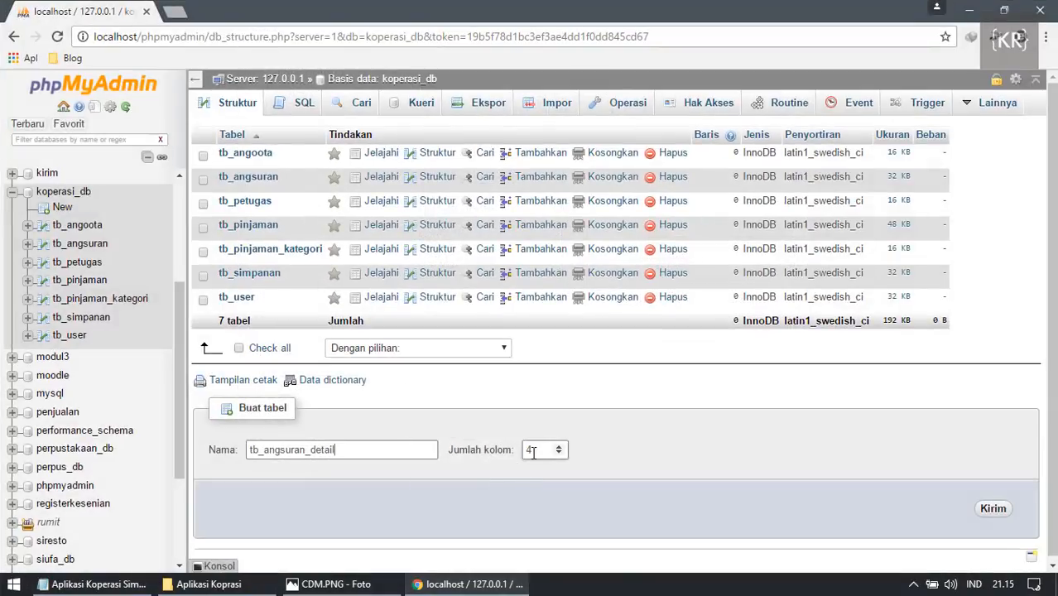
double_click(532, 451)
click(993, 508)
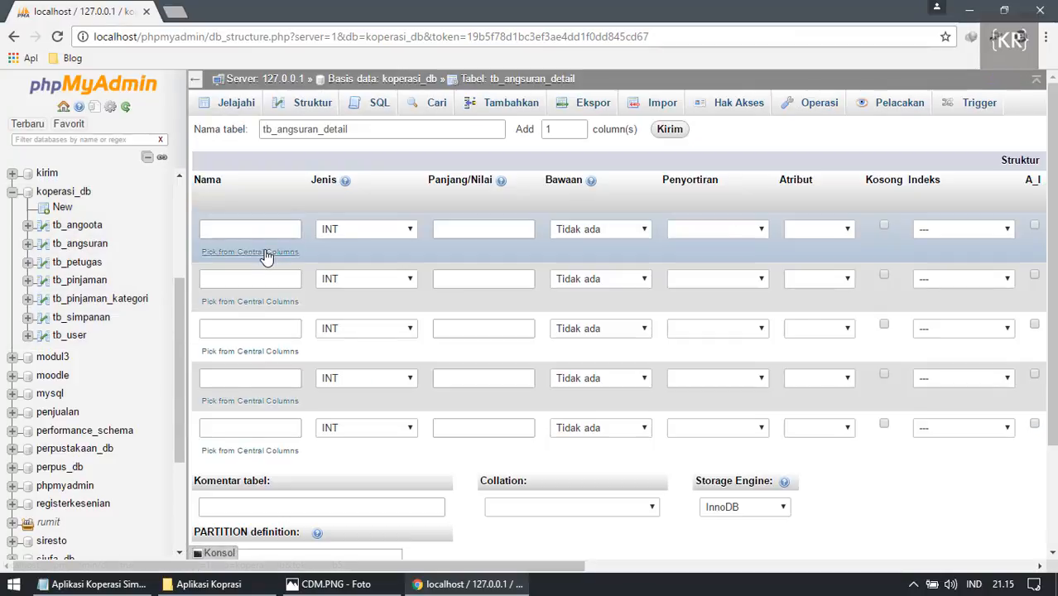
Name the first two columns of the new table id_angsuran_detail and id_angsuran.
click(261, 251)
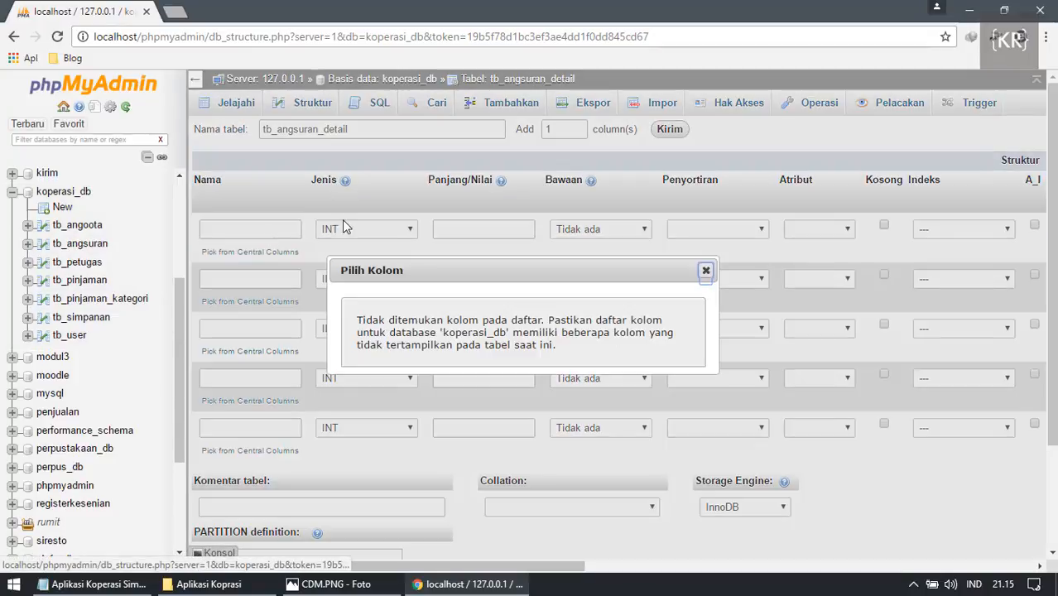
click(706, 270)
click(218, 230)
text(id)
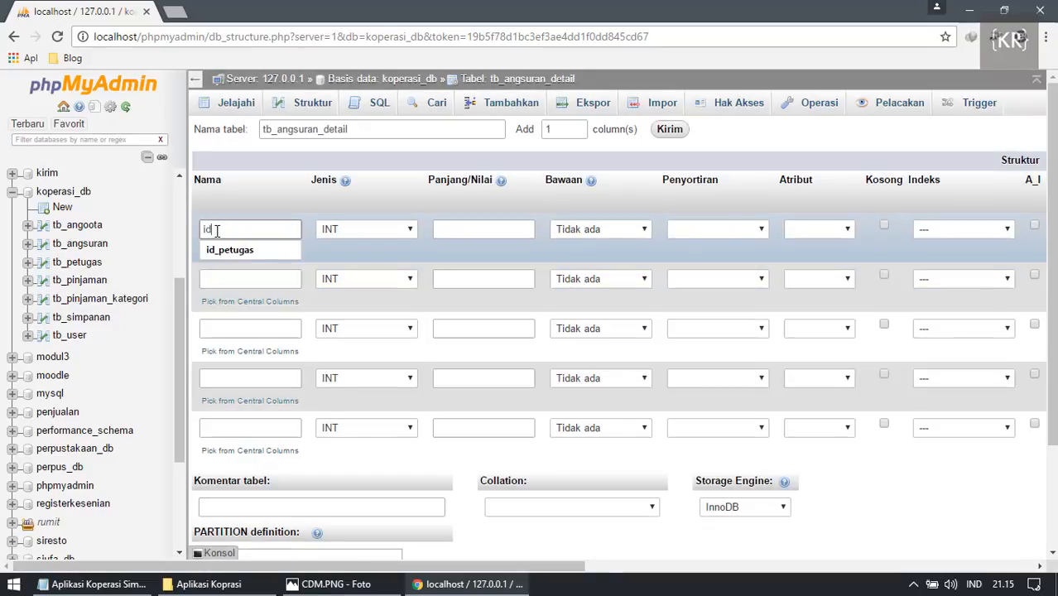
text(_angsuran_detail)
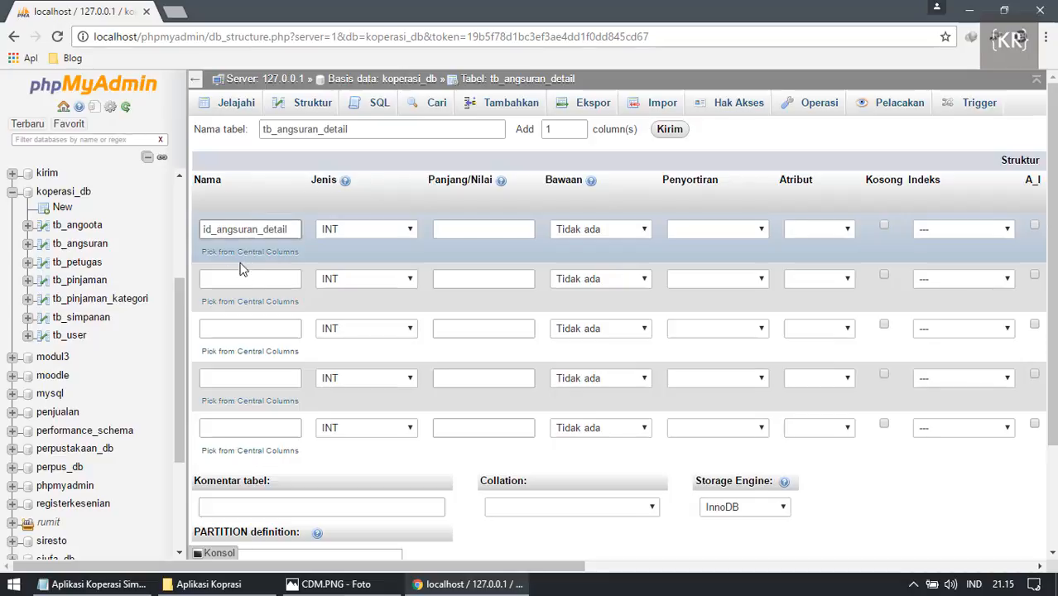
click(246, 280)
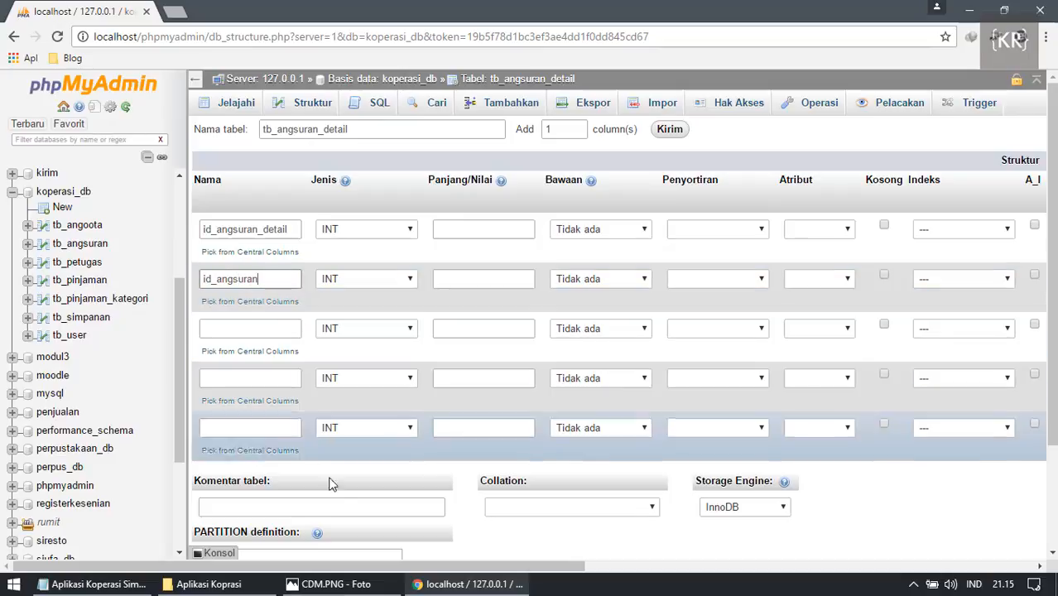
Consult the CDM diagram and name the third and fourth columns tgl_jatuh_tempo and besar_angsuran_detail.
click(435, 587)
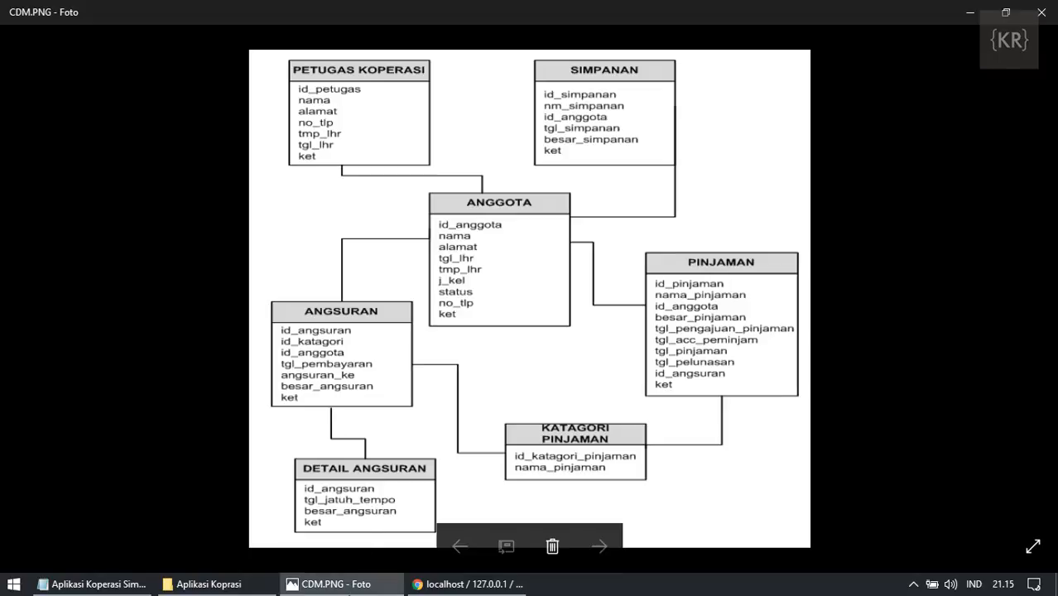
click(328, 584)
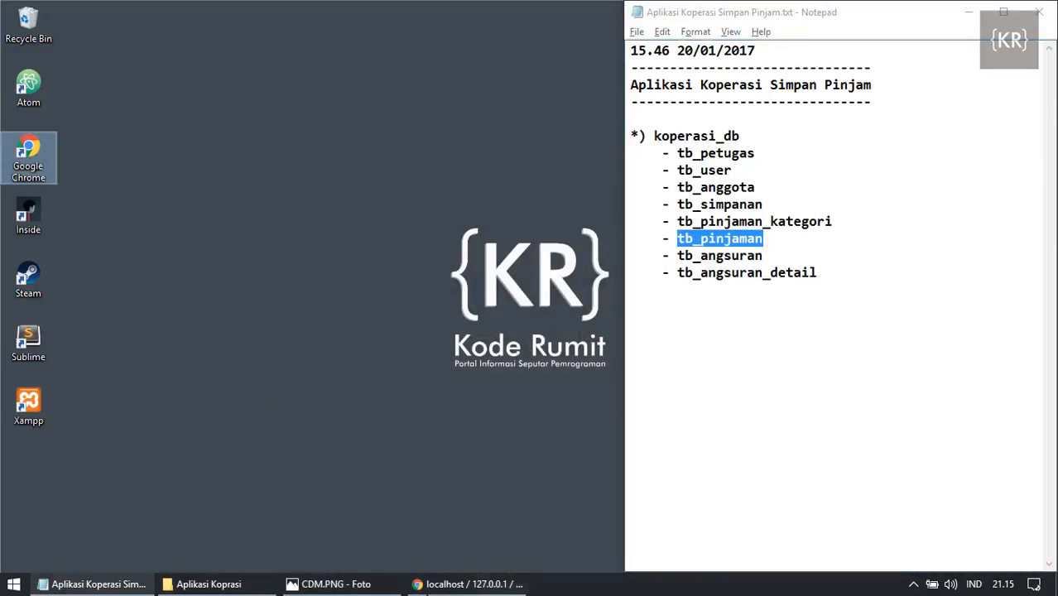
click(468, 585)
click(228, 331)
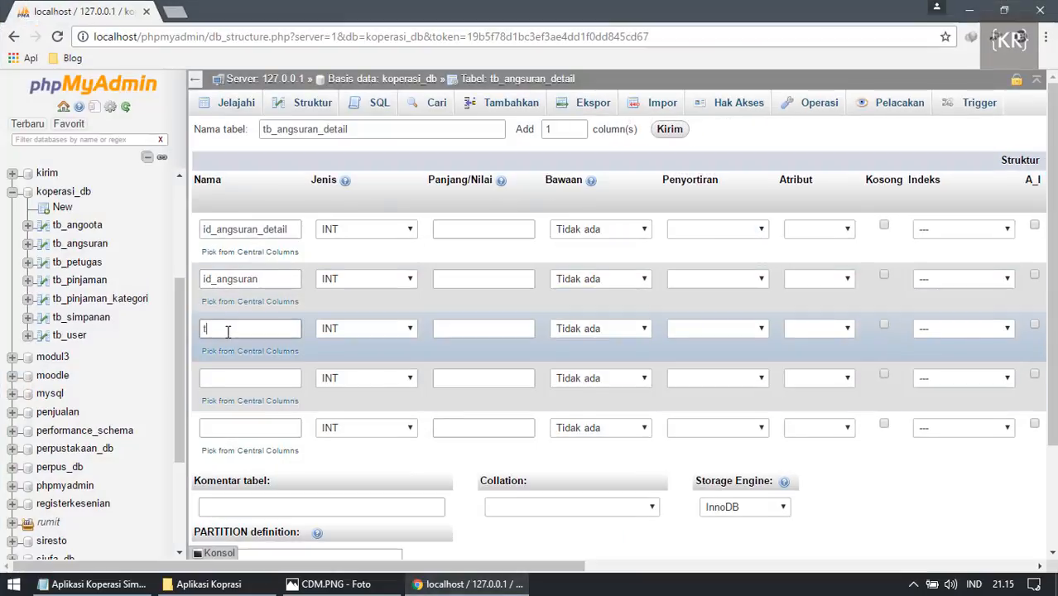
text(tgl_jatuh_tempo)
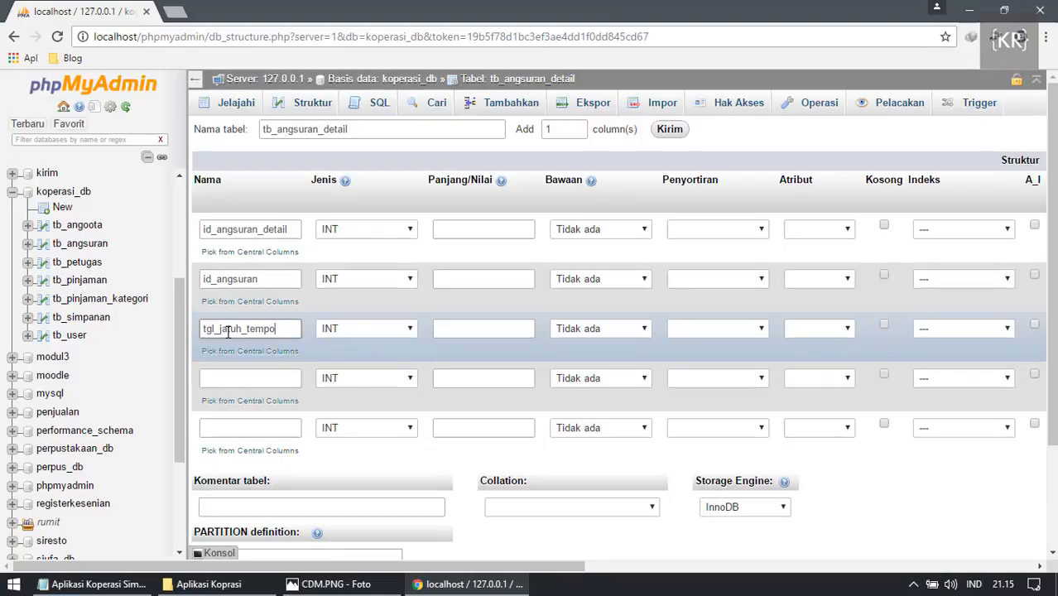
click(253, 379)
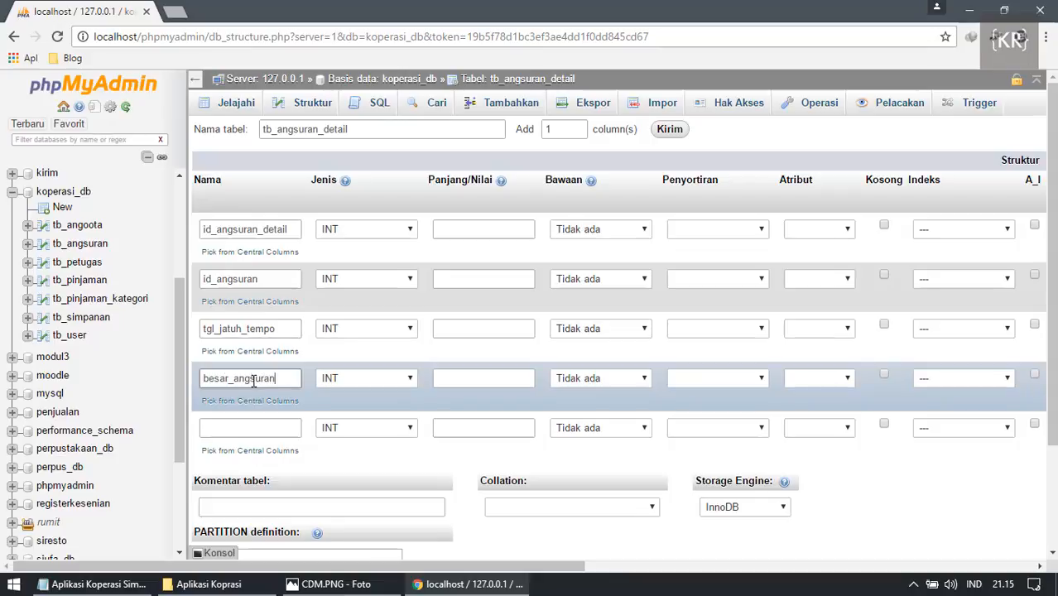
text(besar_angsuran_detail)
Check the last DETAIL ANGSURAN attribute in the CDM diagram and name the fifth column keterangan_angsuran_detail.
click(331, 584)
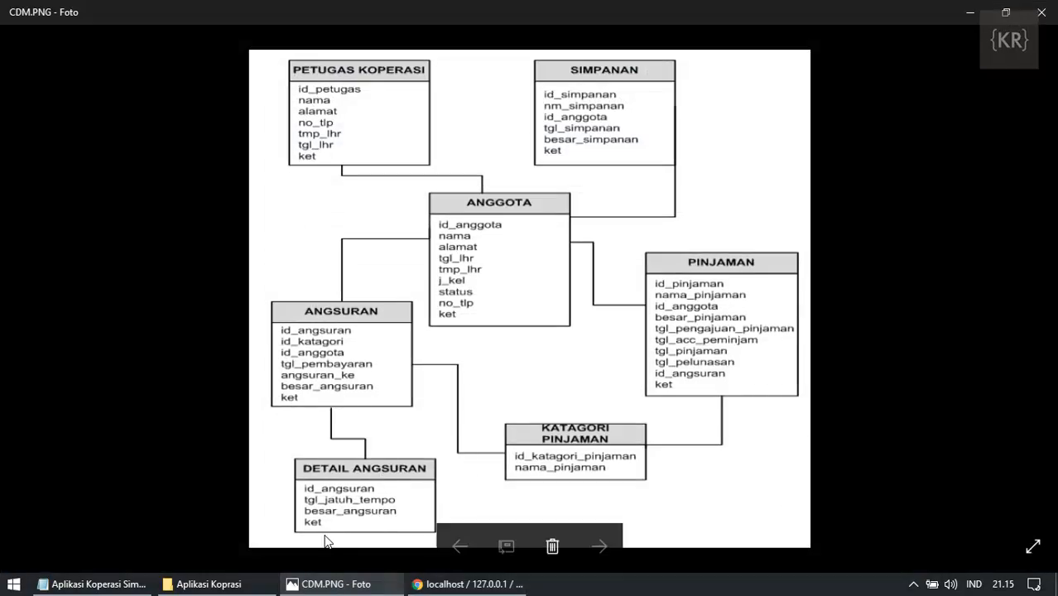
click(423, 583)
click(266, 427)
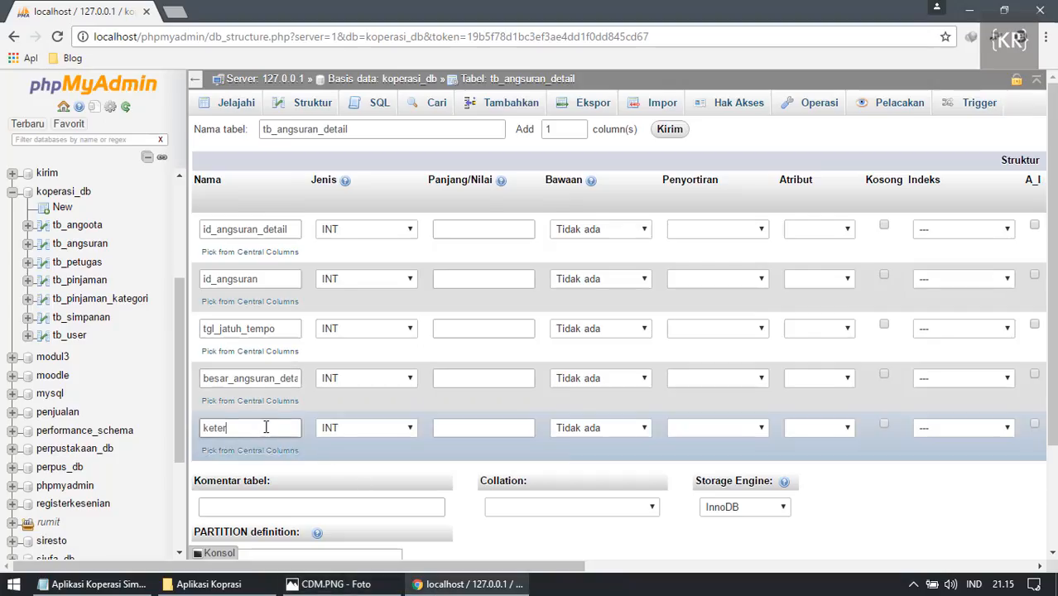
text(keterangan_angsuran_det)
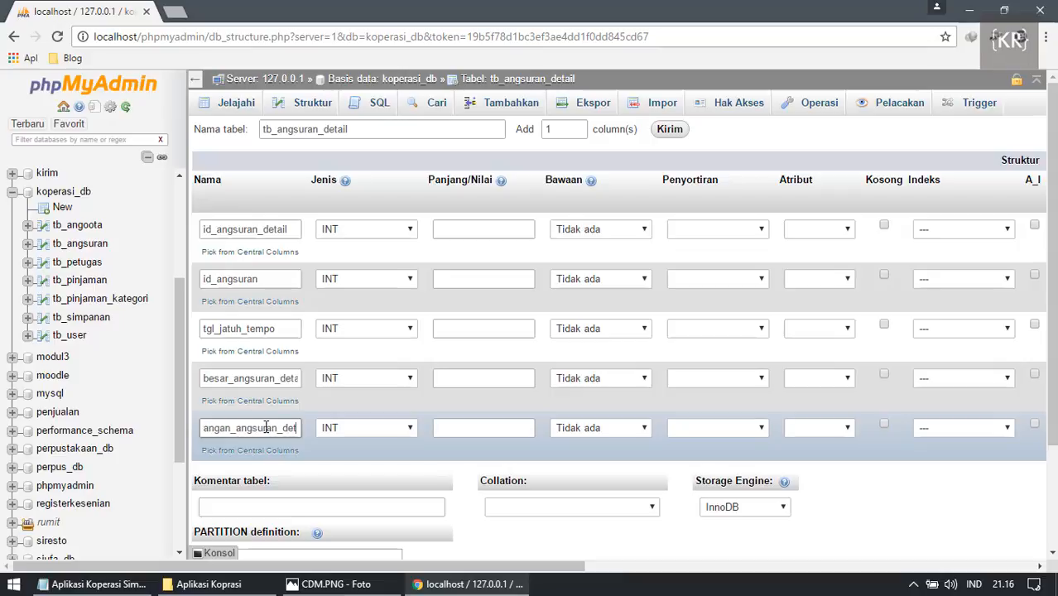
text(ail)
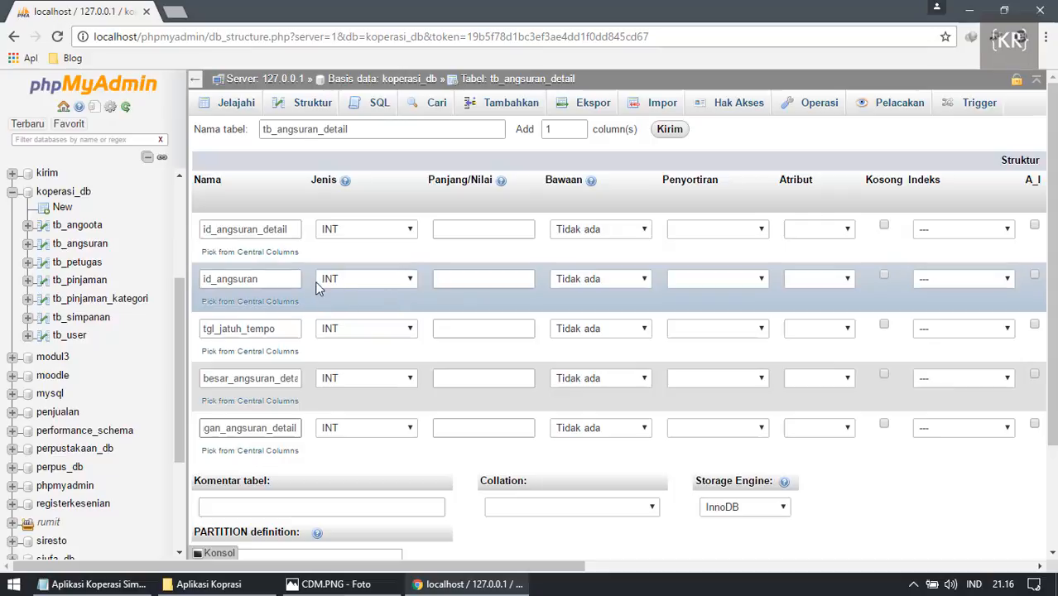
Add a single-column INDEX on id_angsuran and make id_angsuran_detail the PRIMARY key.
click(939, 278)
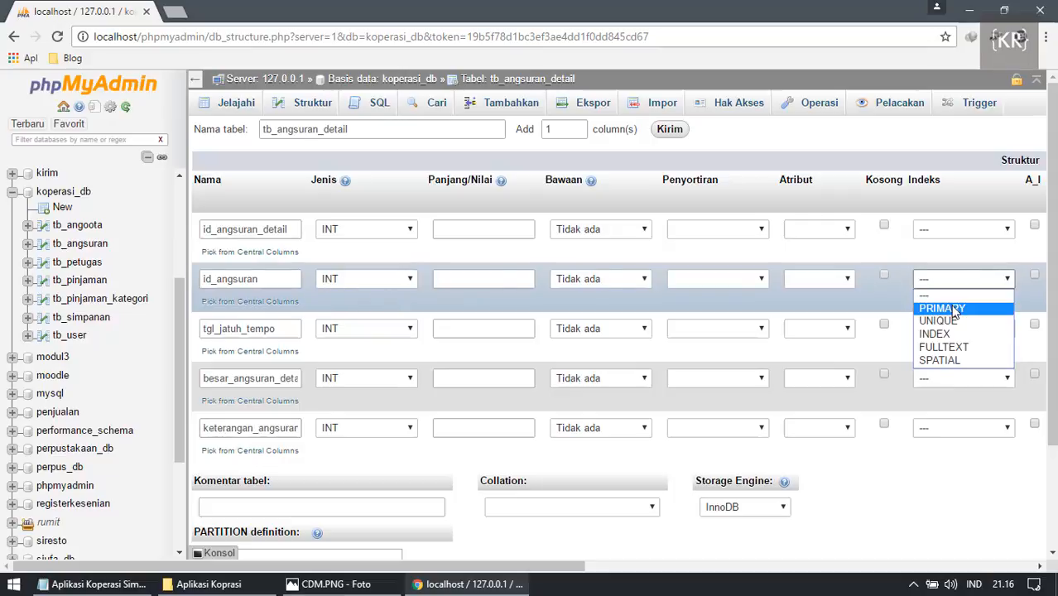
click(944, 333)
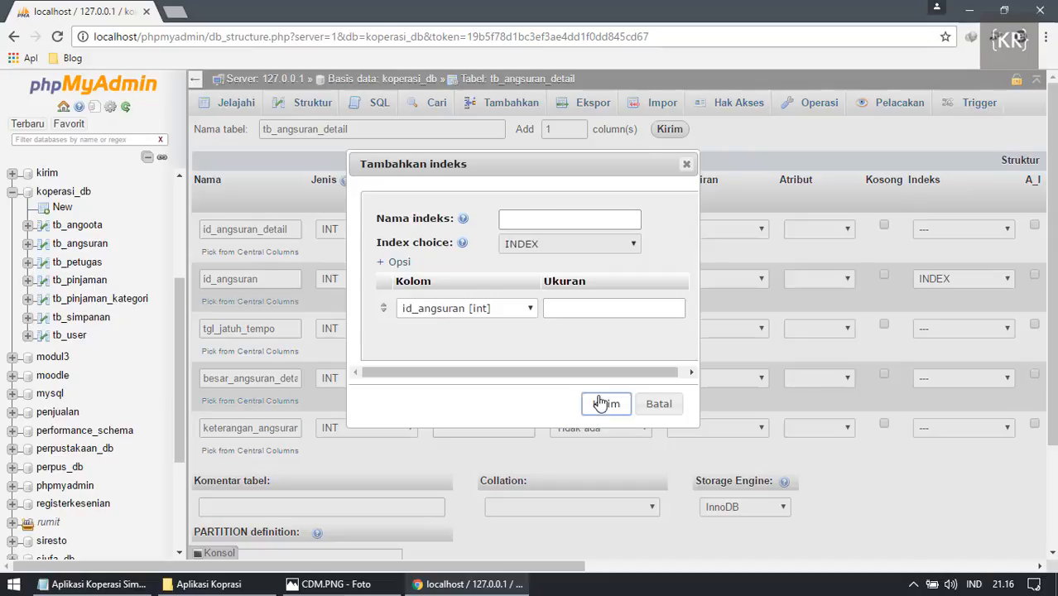
click(604, 403)
click(969, 232)
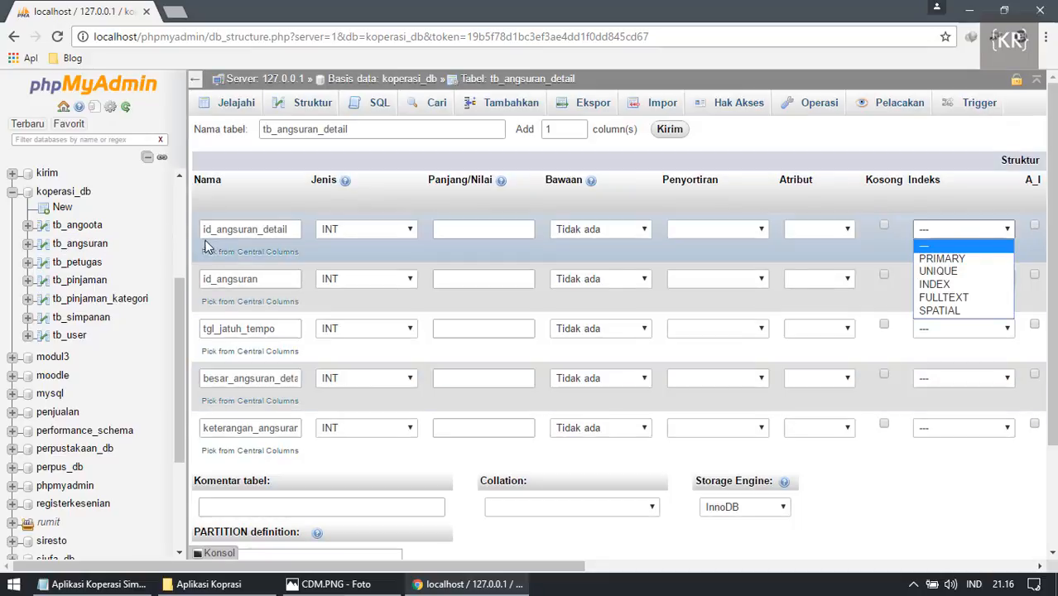
click(942, 259)
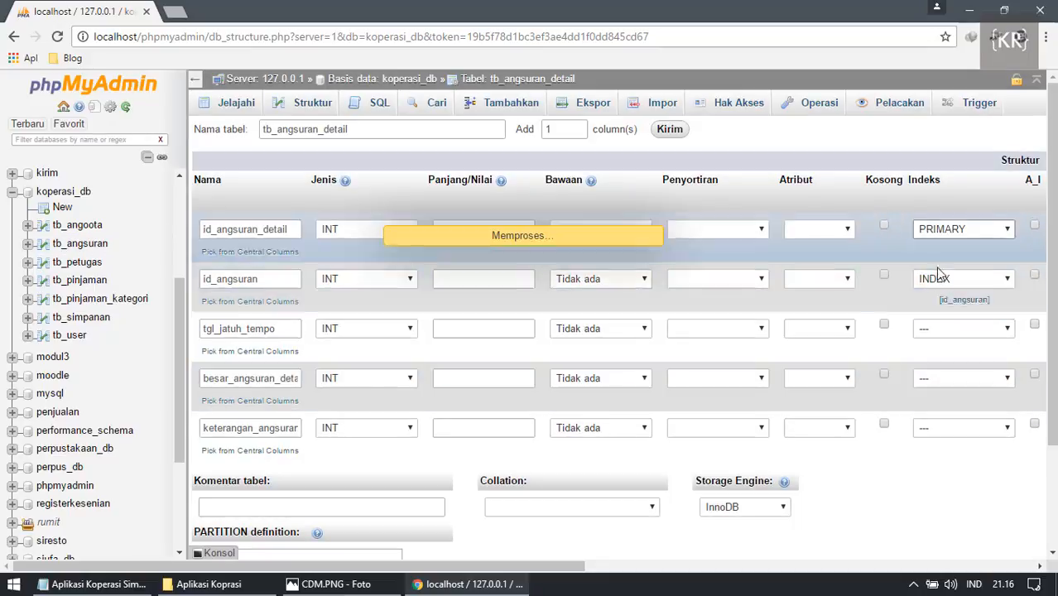
click(605, 402)
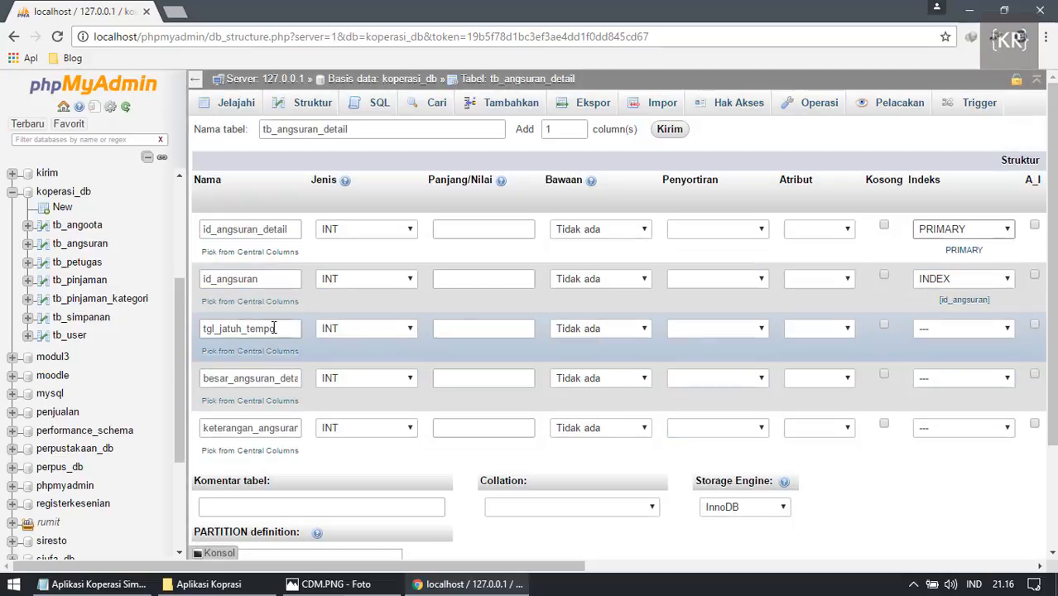
Set the data type of tgl_jatuh_tempo to DATE and of besar_angsuran_detail to VARCHAR with length 200.
click(346, 331)
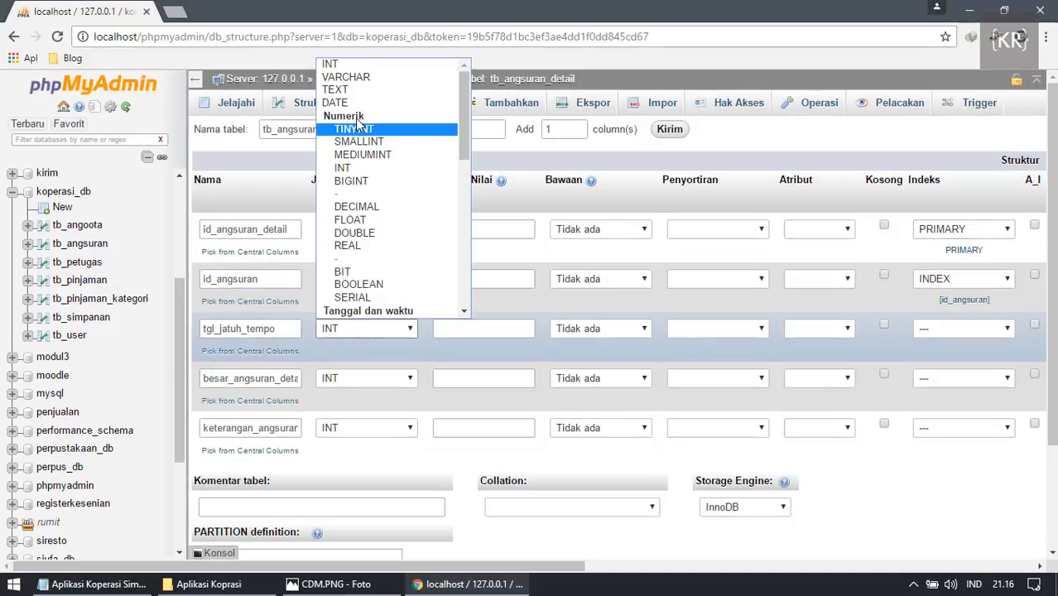
click(336, 103)
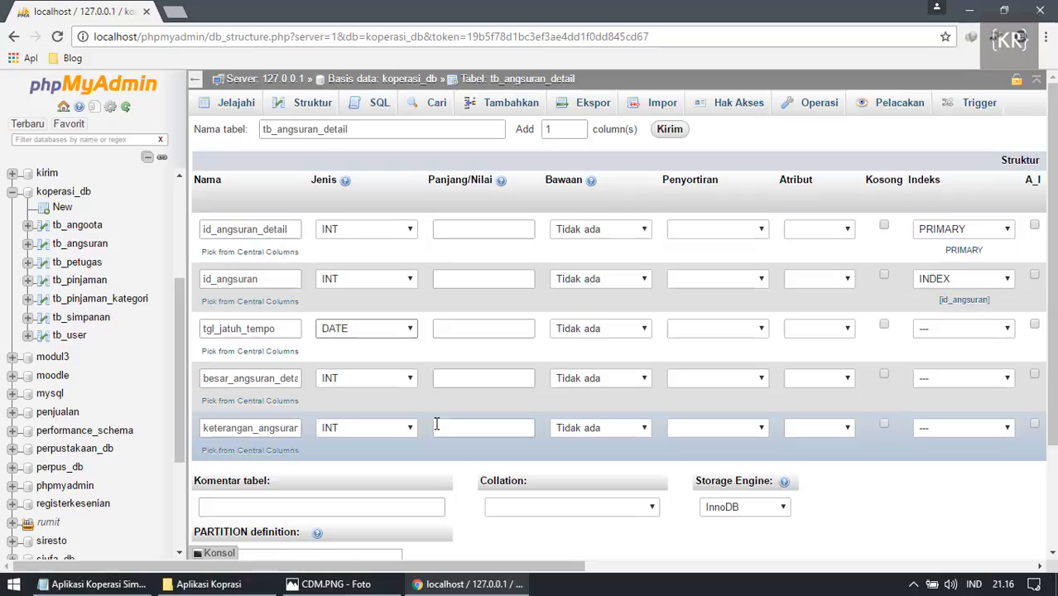
click(355, 383)
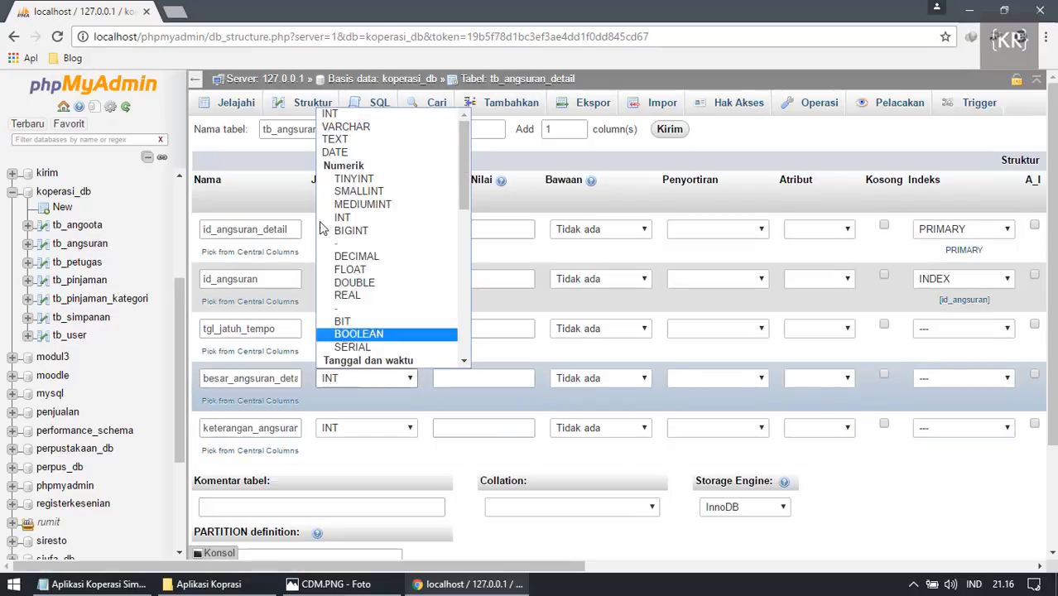
click(347, 127)
click(485, 382)
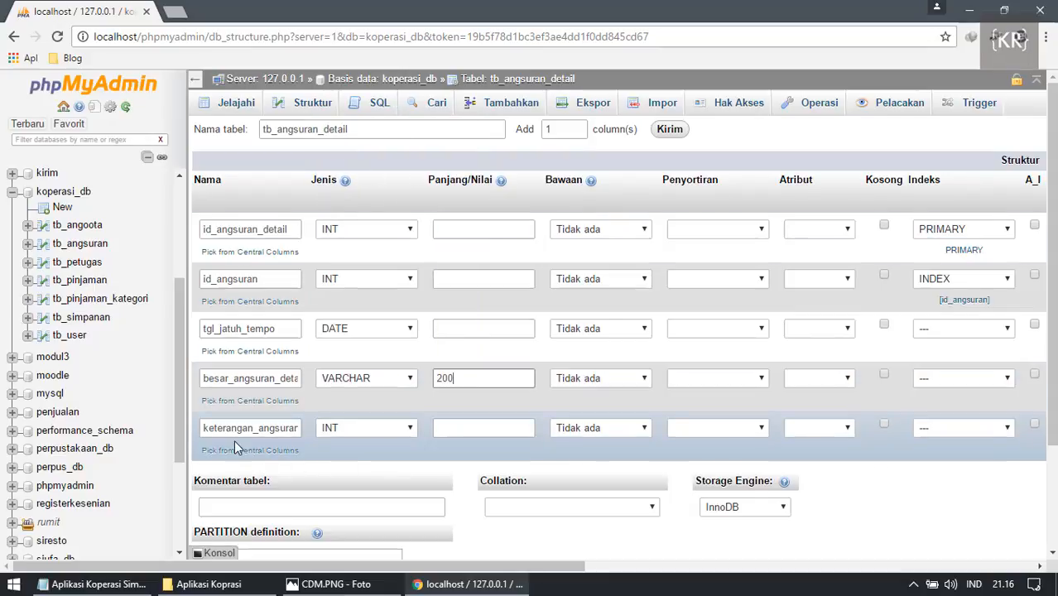
Set the data type of keterangan_angsuran_detail to TEXT and save the tb_angsuran_detail table.
click(329, 429)
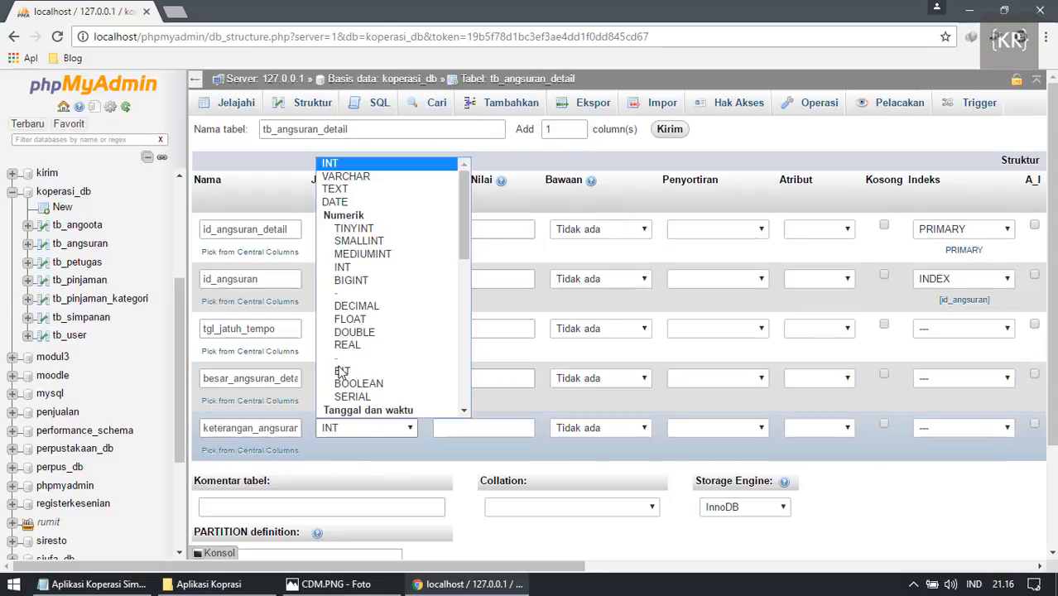
click(365, 187)
scroll(751, 425, down, 3)
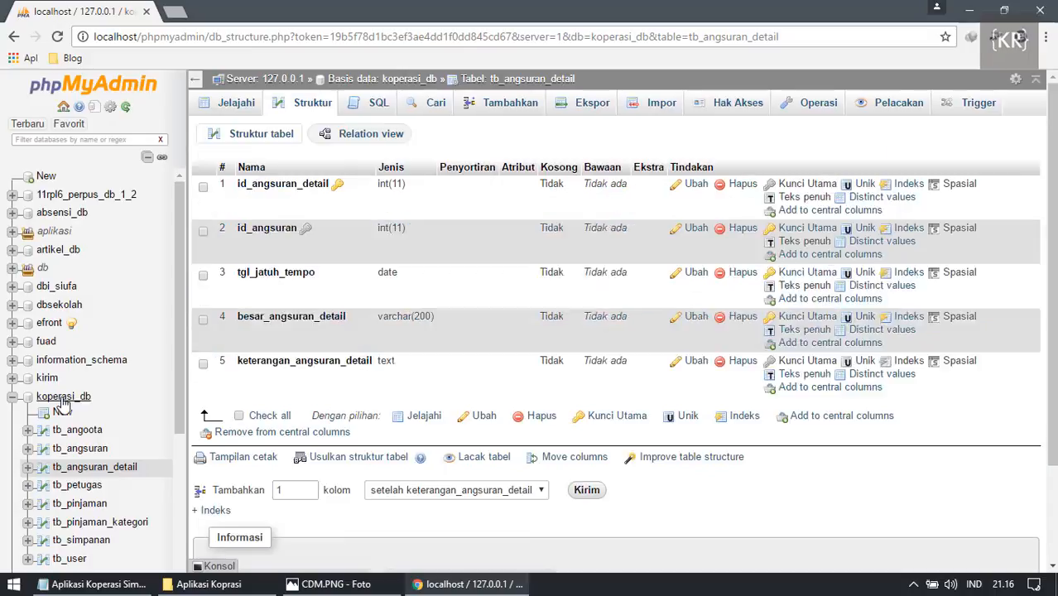
scroll(63, 392, down, 3)
scroll(75, 236, up, 2)
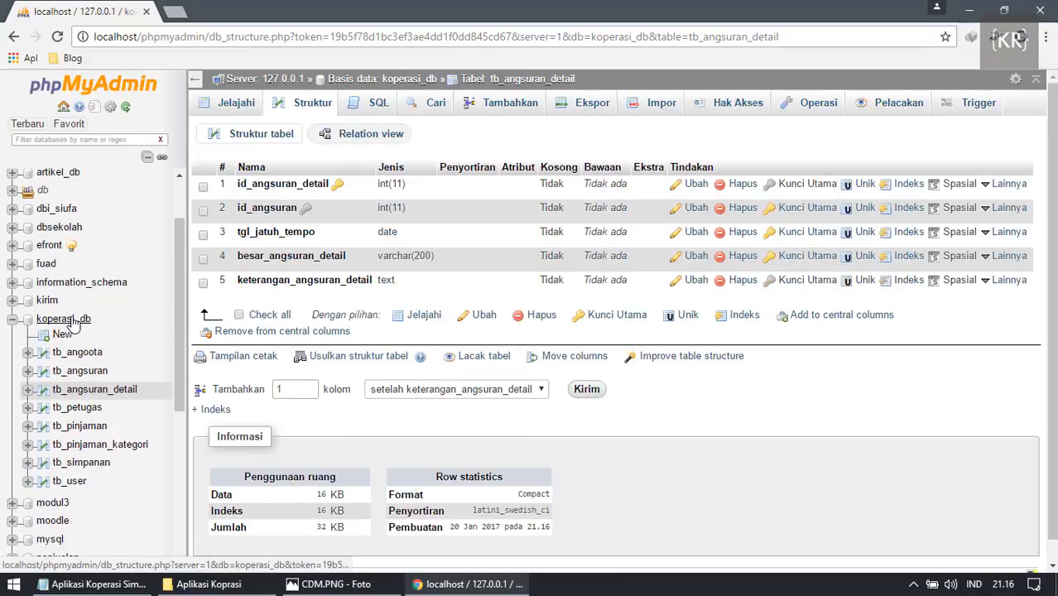
Open the table overview of the koperasi_db database.
click(66, 318)
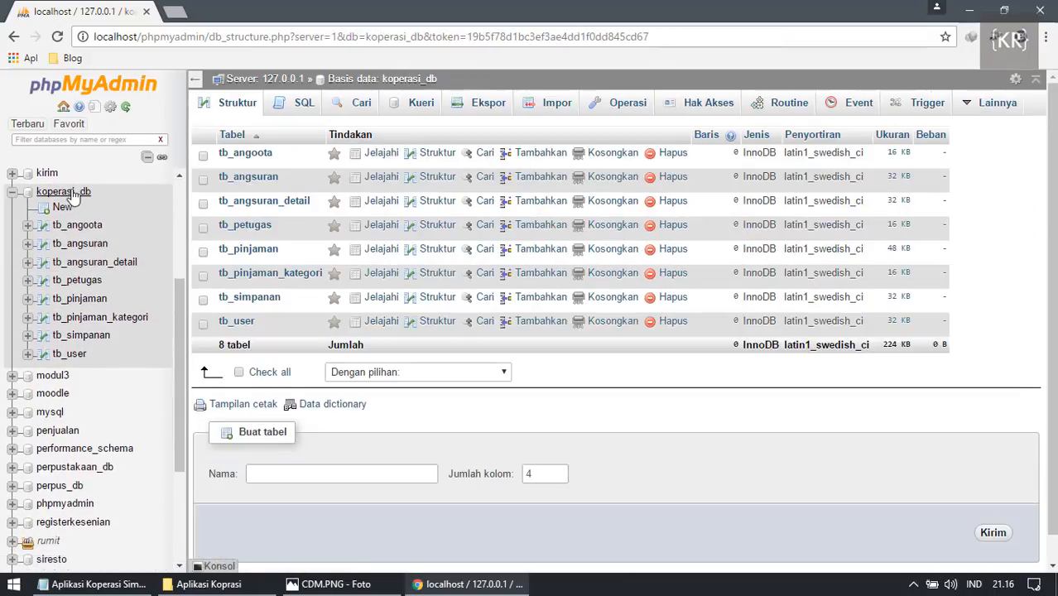
click(87, 193)
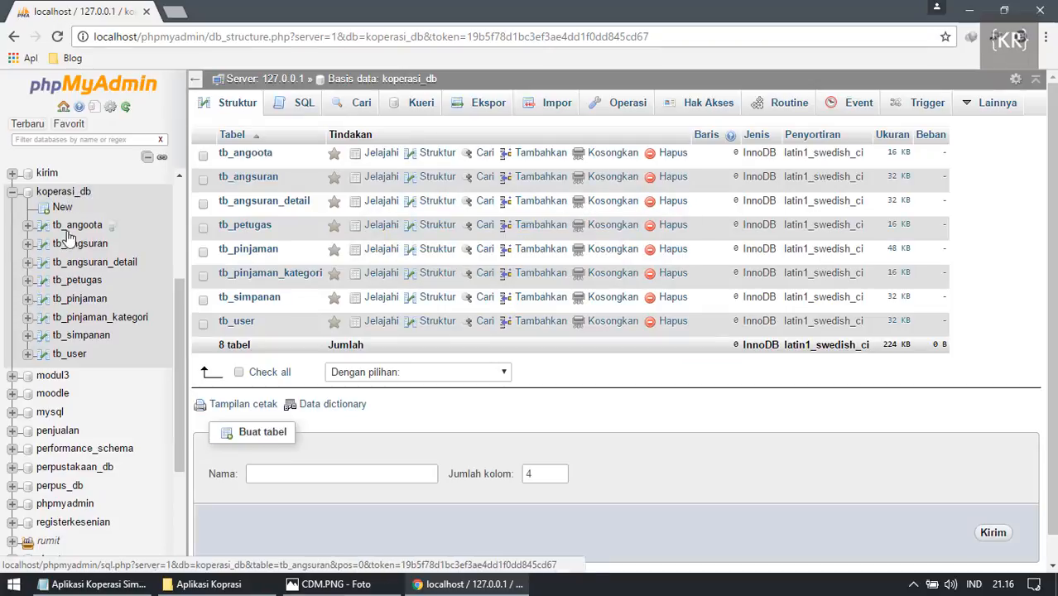
key(super)
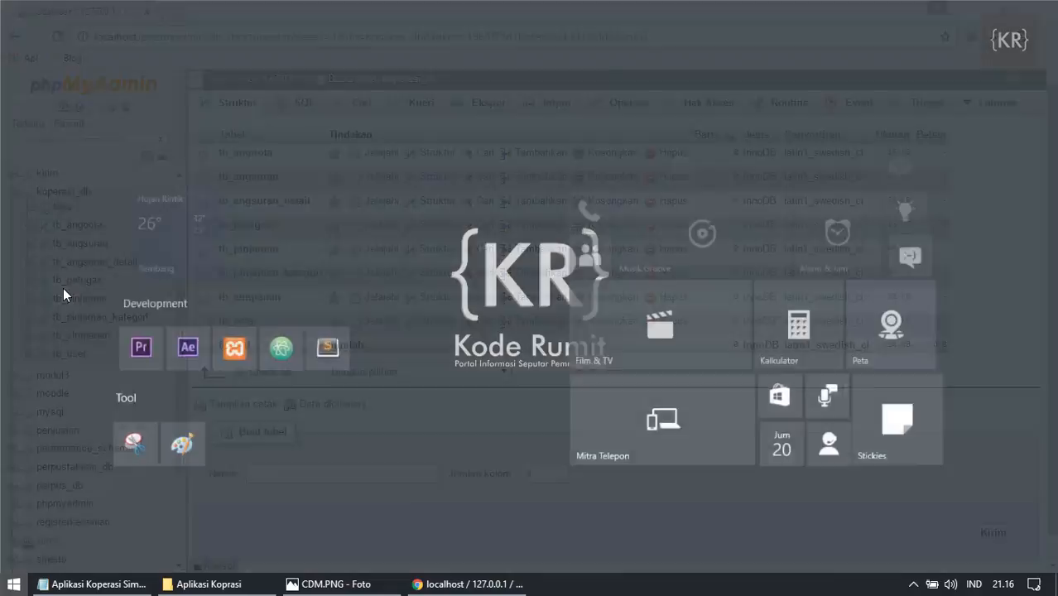
key(super)
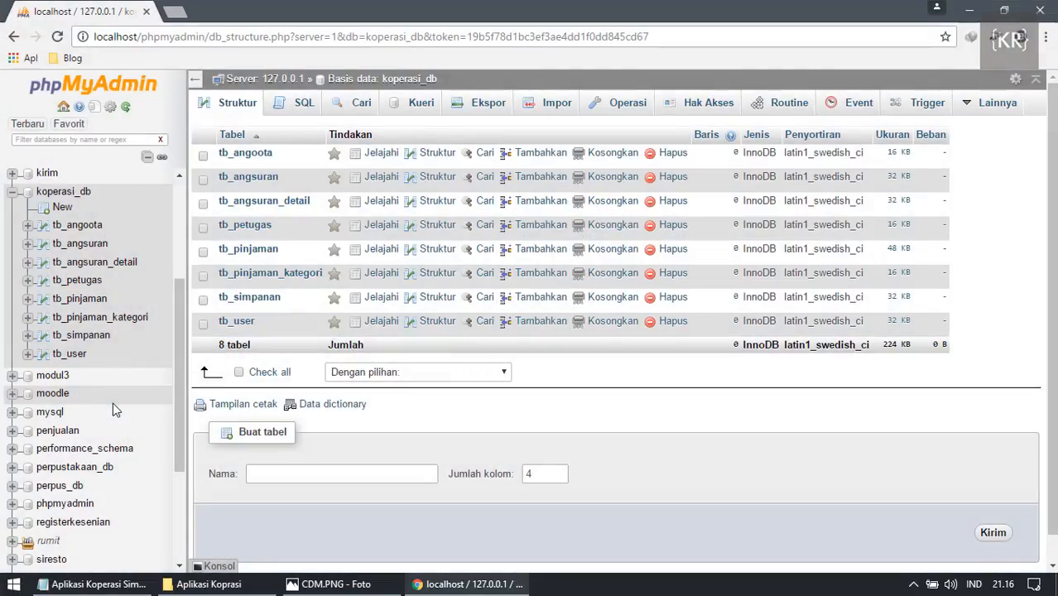
Launch Magnifier and examine the koperasi_db table list enlarged to 250%.
key(super)
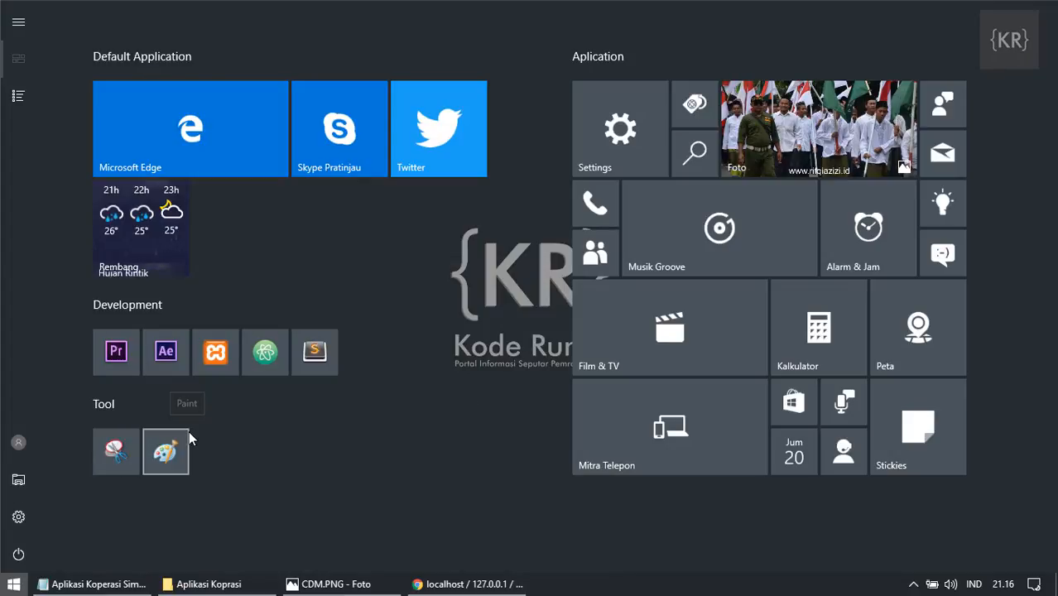
text(magn)
key(Escape)
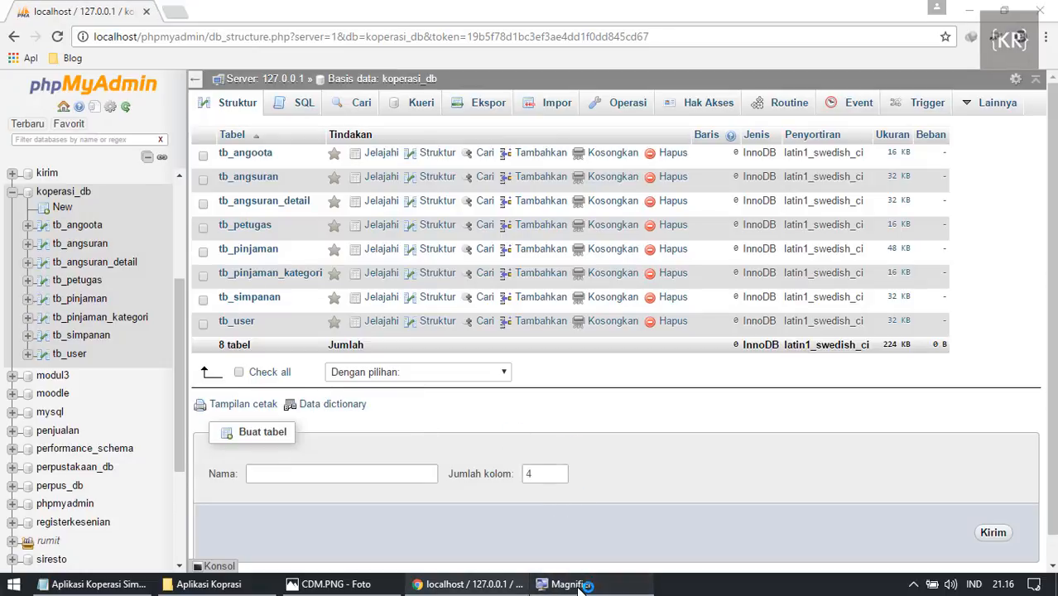
click(287, 377)
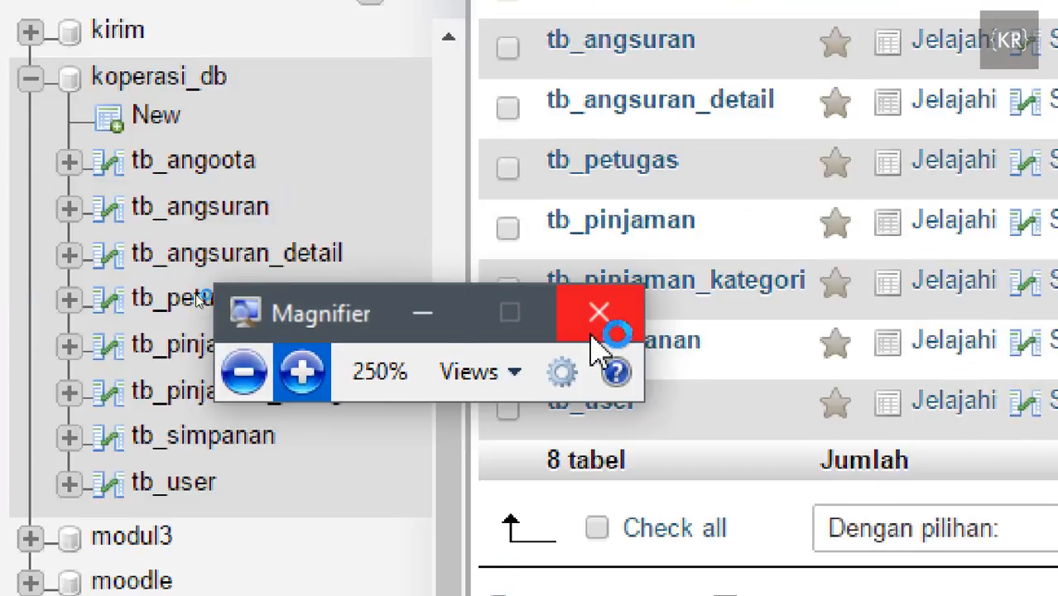
click(425, 314)
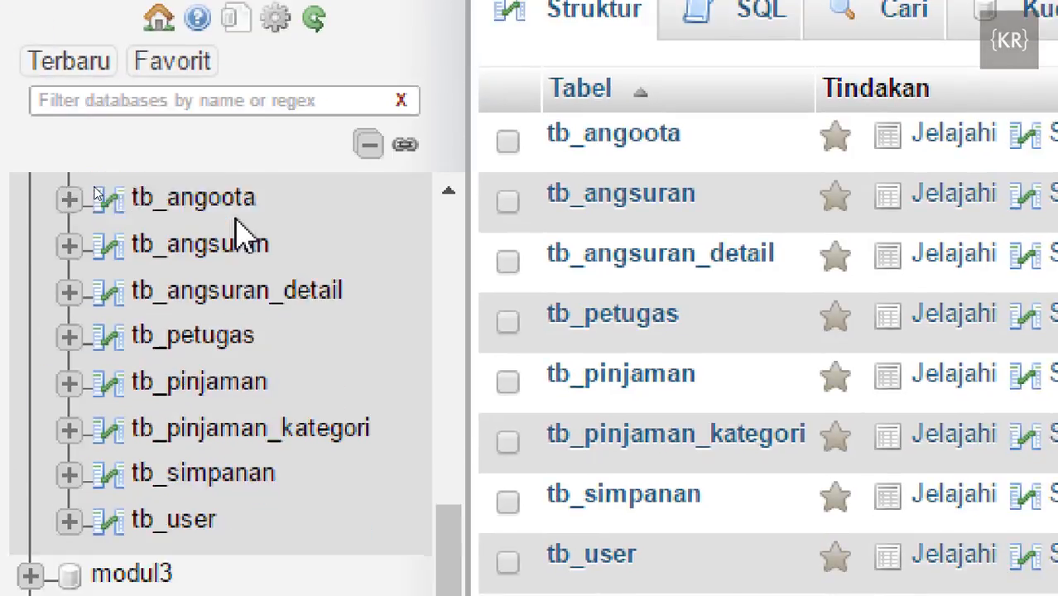
scroll(236, 236, down, 2)
scroll(327, 377, up, 2)
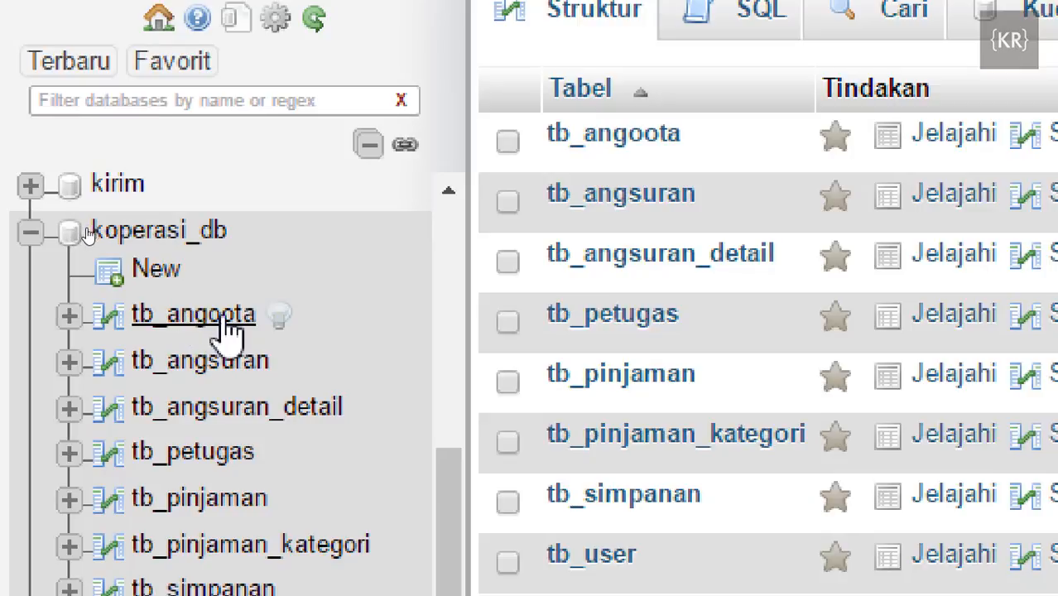
scroll(256, 406, down, 2)
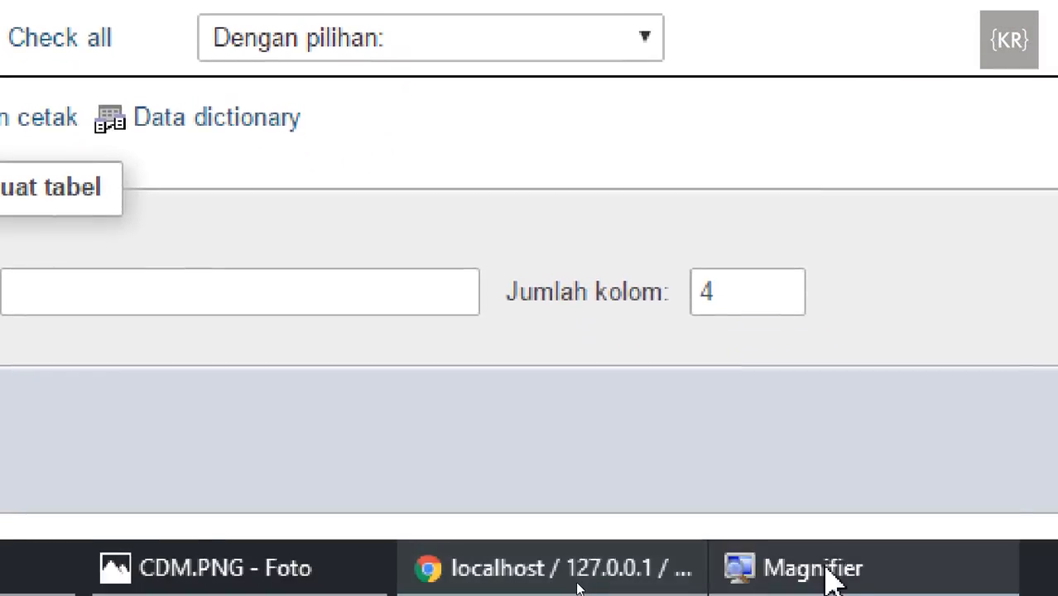
Return the magnification to 100% and close Magnifier.
click(760, 569)
click(242, 374)
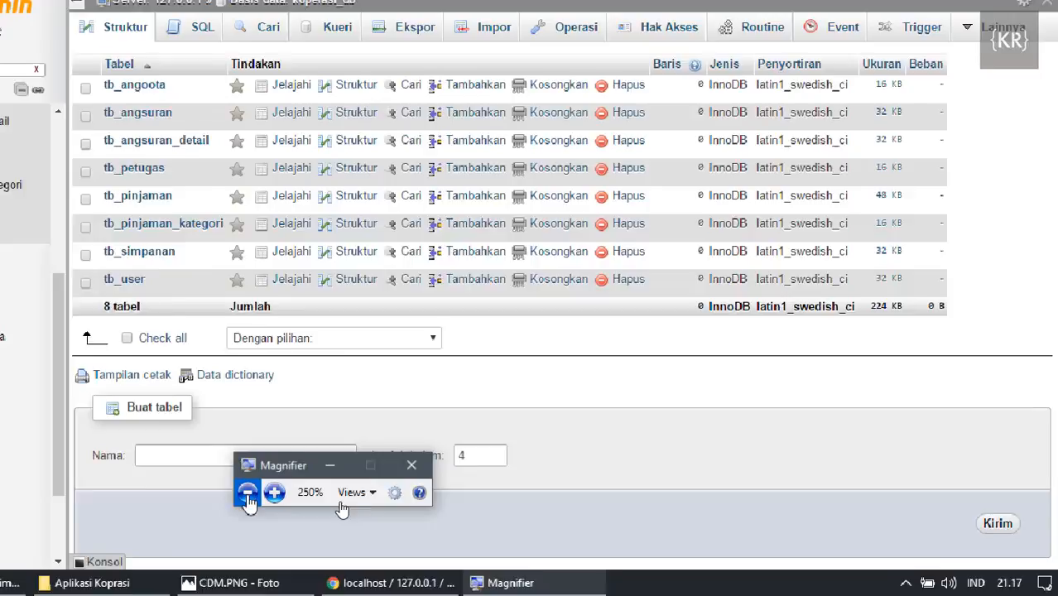
scroll(123, 304, up, 1)
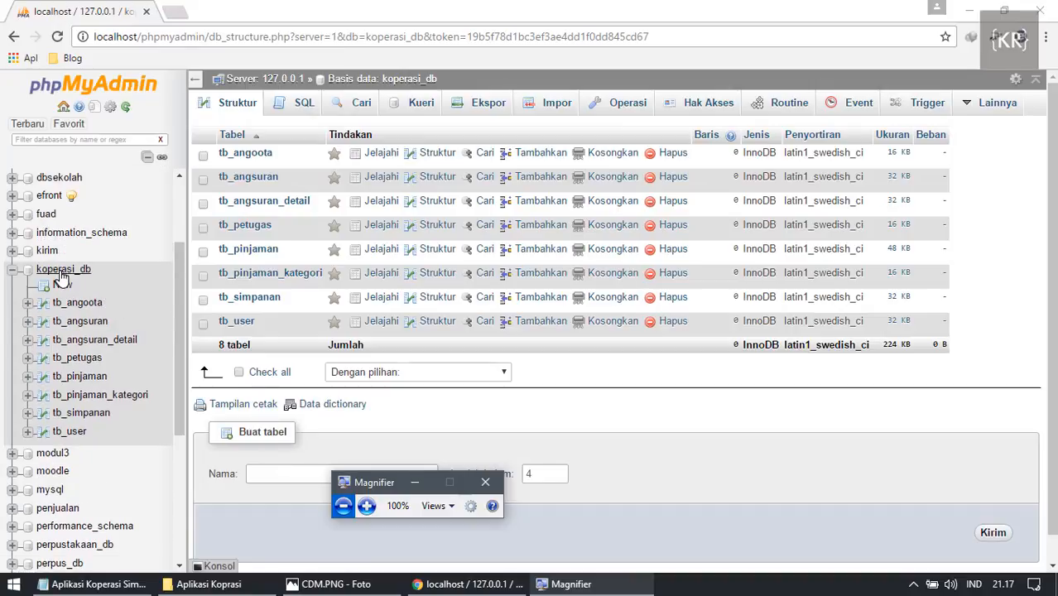
click(64, 270)
click(482, 485)
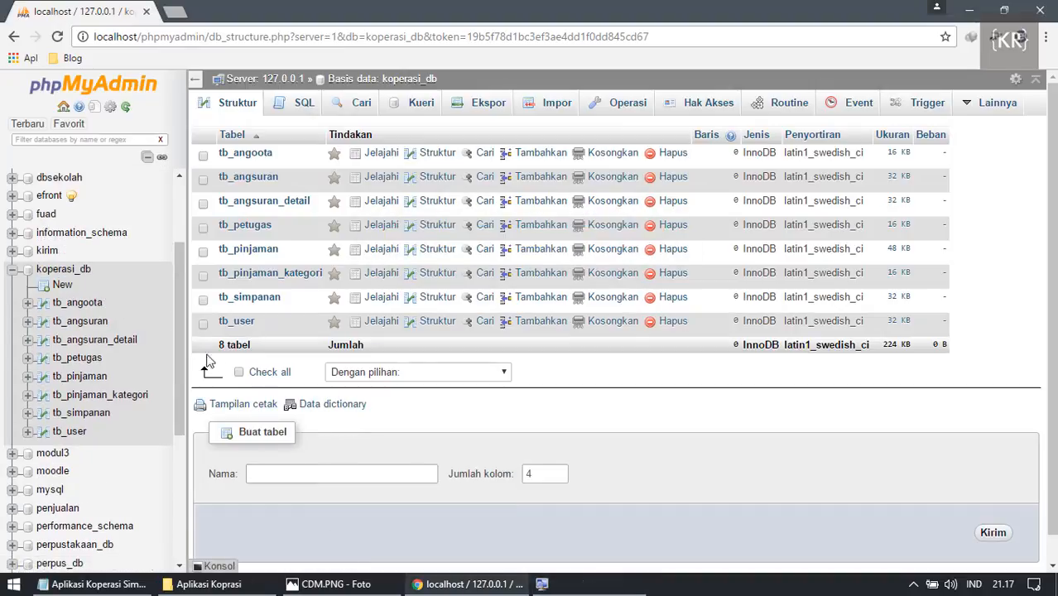
Open the Designer view (Desainer) for the koperasi_db database.
click(80, 272)
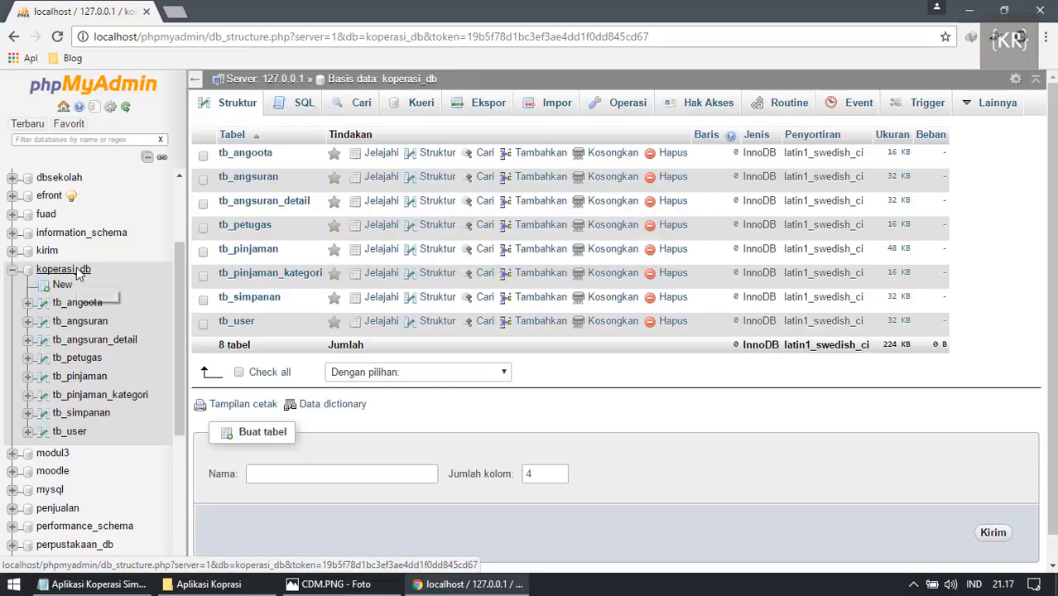
click(79, 273)
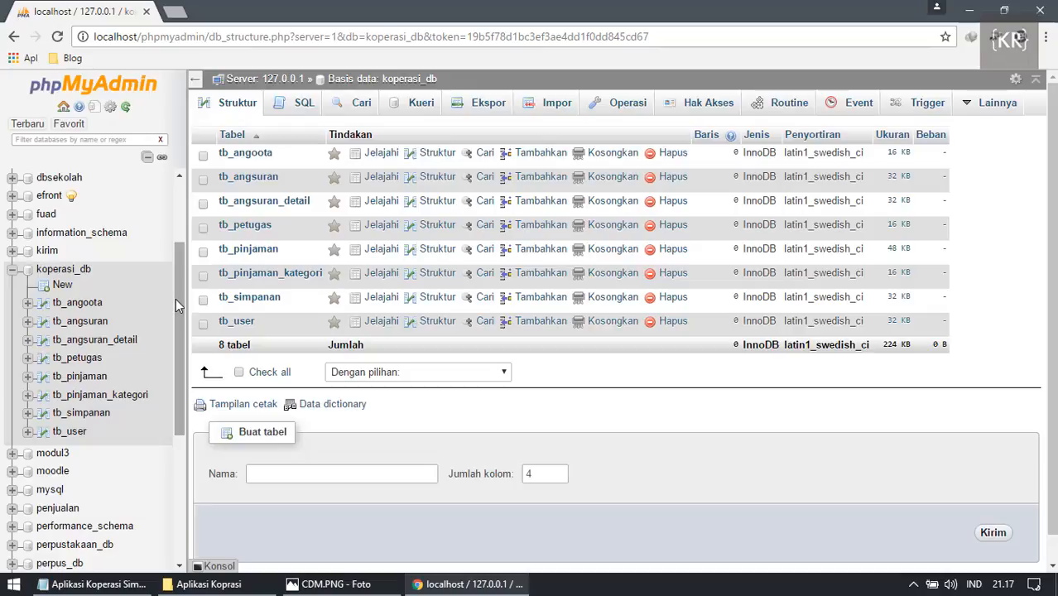
click(83, 270)
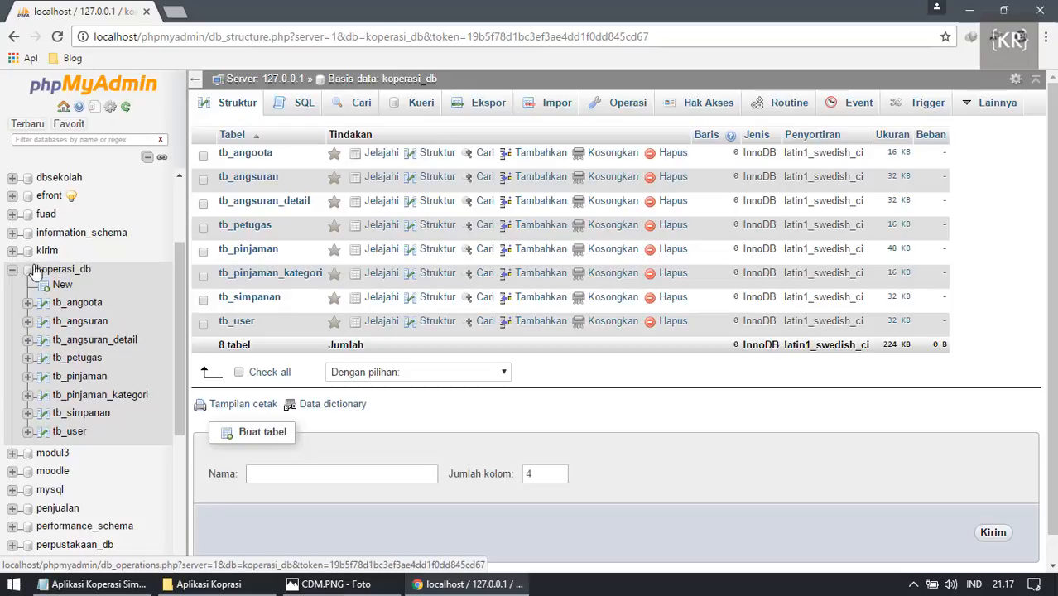
click(73, 273)
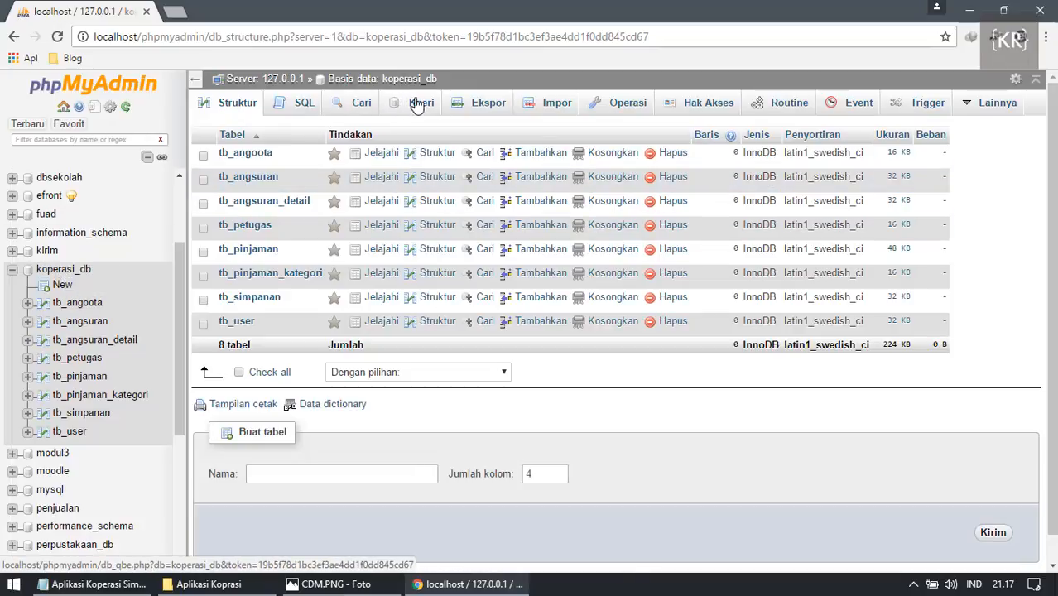
mouse_move(960, 114)
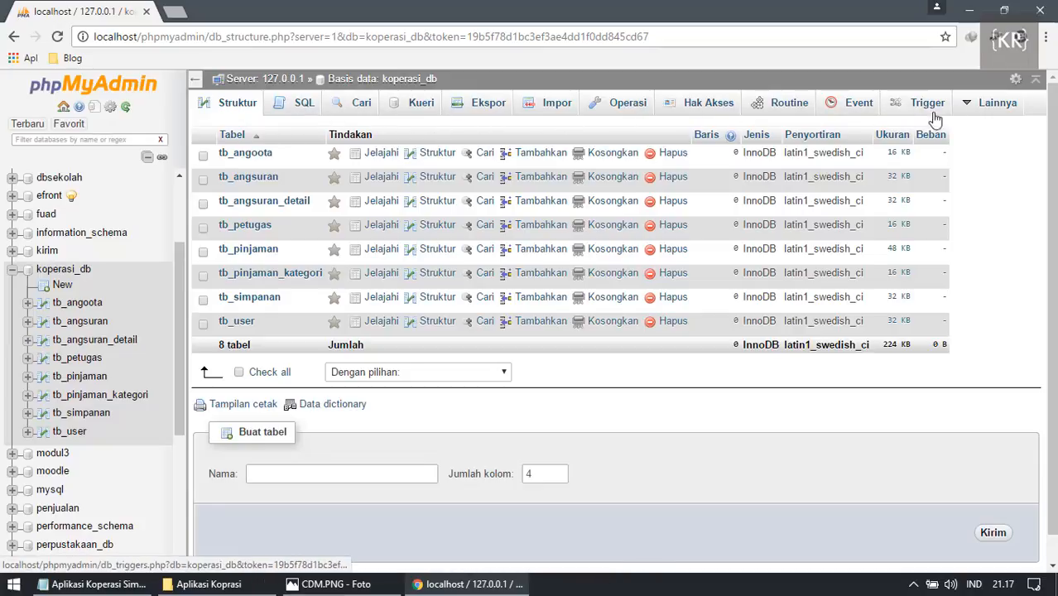
mouse_move(994, 114)
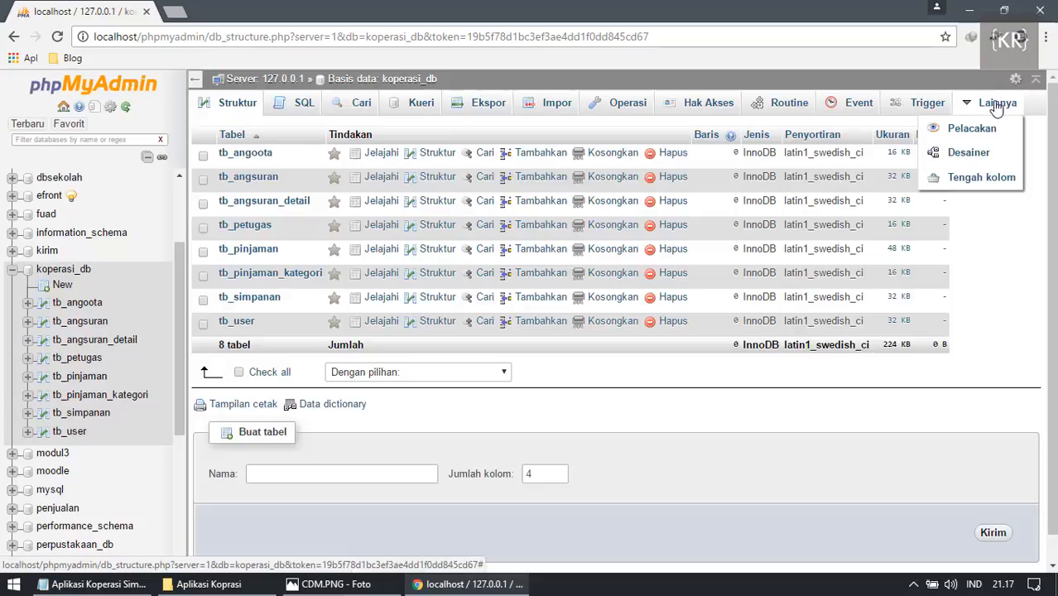
click(971, 154)
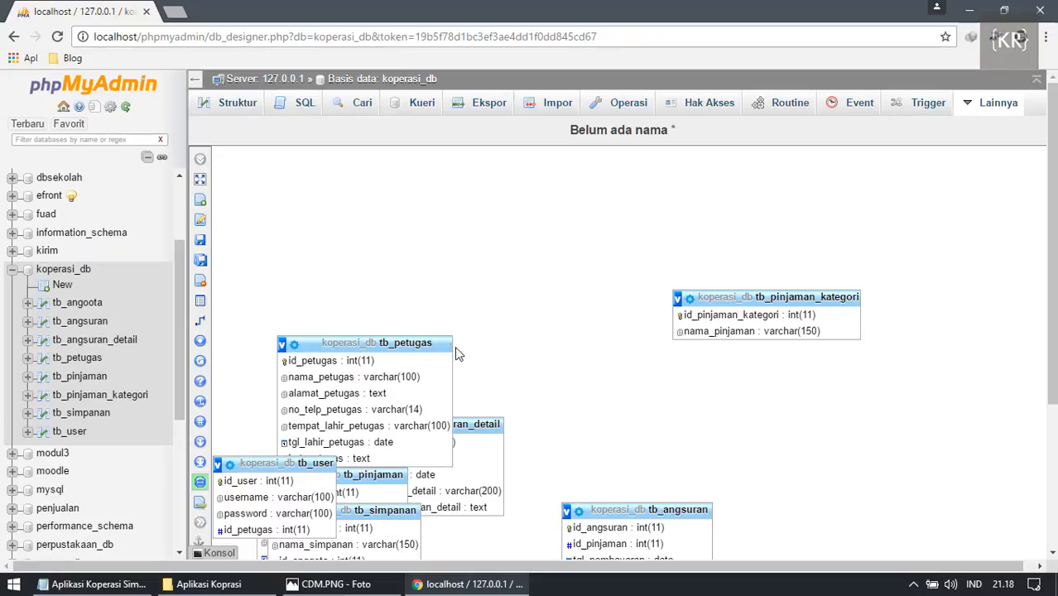
Spread the overlapping tb_petugas, tb_angsuran_detail, tb_pinjaman, tb_user and tb_simpanan tables apart in the diagram.
drag(418, 348, 833, 397)
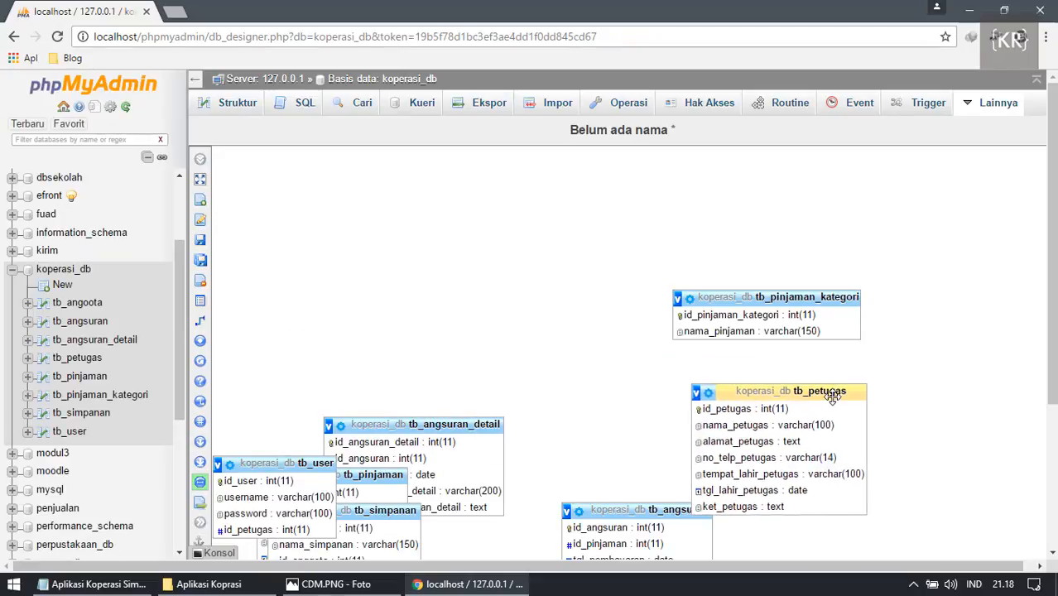
click(497, 418)
drag(497, 420, 676, 390)
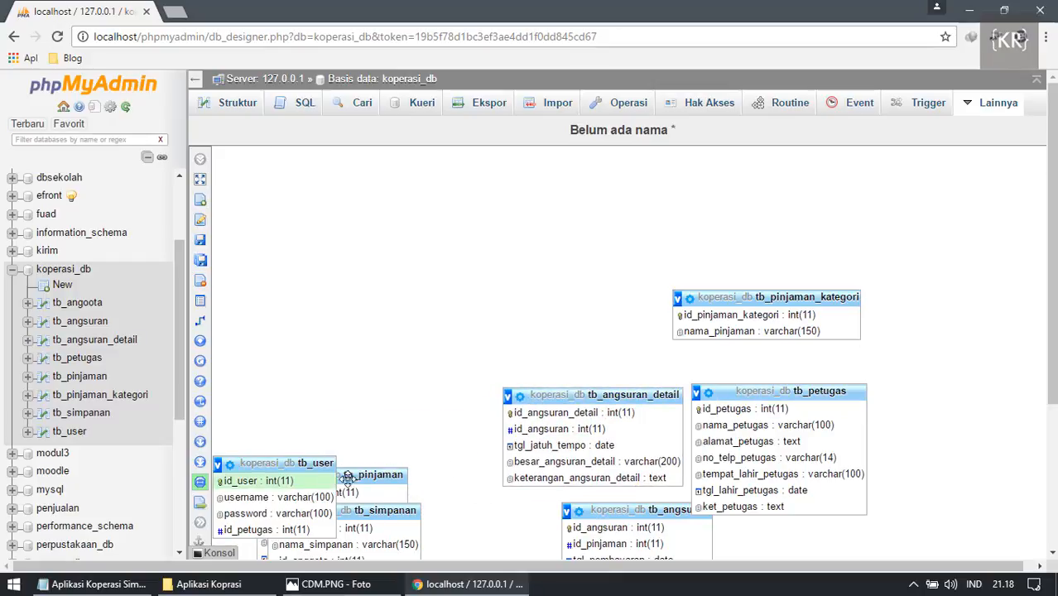
drag(367, 475, 401, 242)
drag(315, 464, 552, 221)
drag(383, 512, 377, 403)
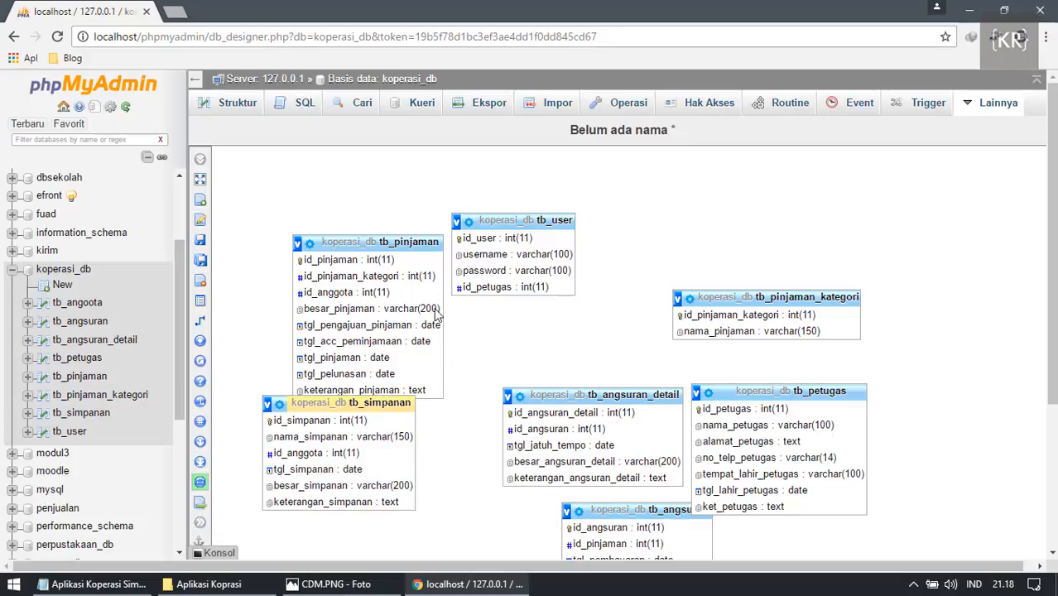
drag(399, 241, 390, 169)
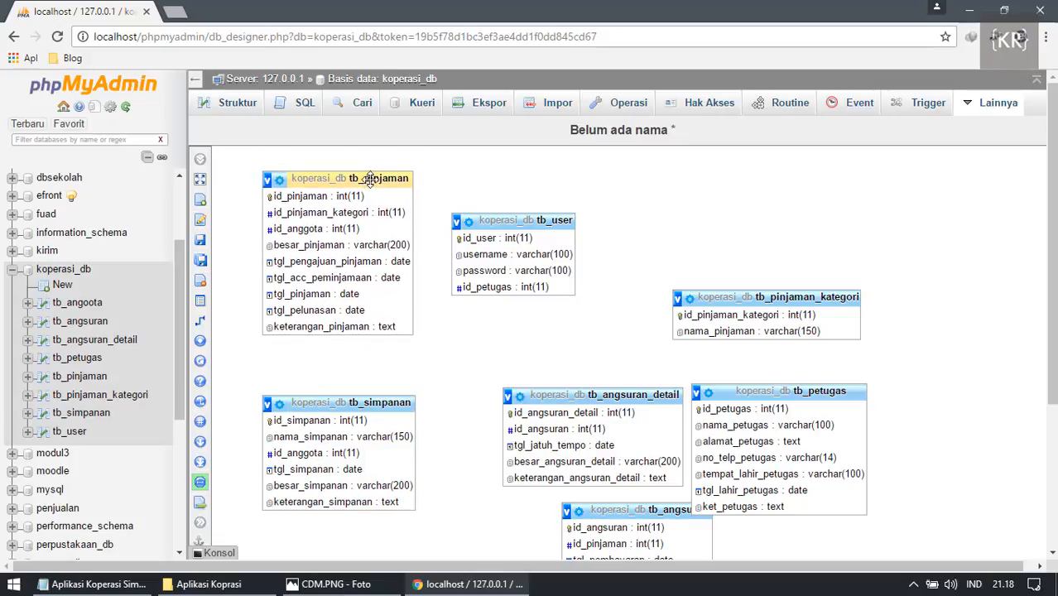
Move tb_pinjaman to the far right of the diagram, tb_pinjaman_kategori above tb_angsuran_detail, and tb_angoota above tb_simpanan beside tb_user.
scroll(568, 408, down, 1)
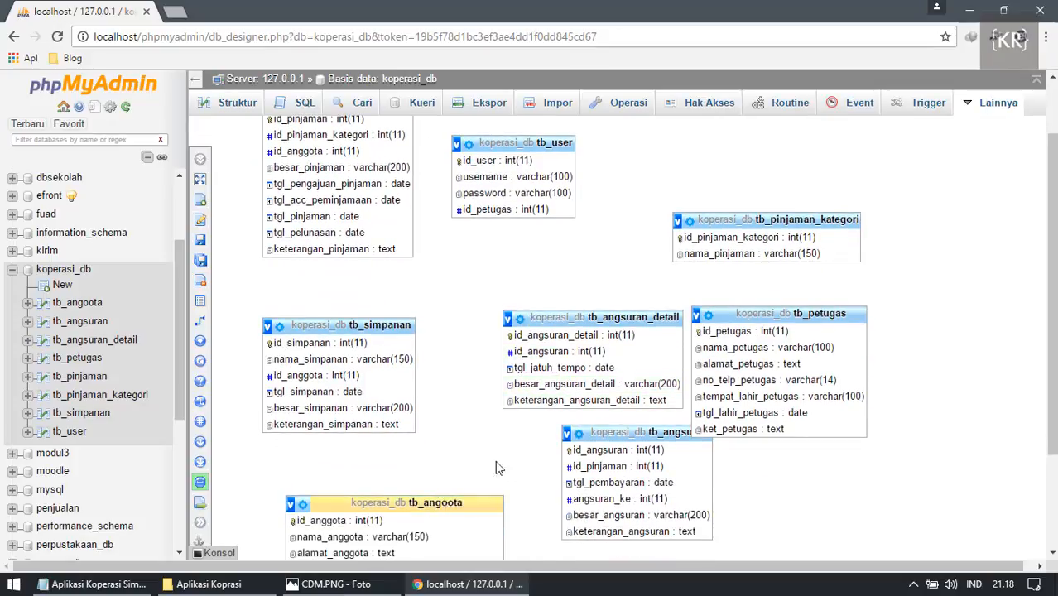
drag(369, 512, 818, 164)
scroll(818, 164, up, 1)
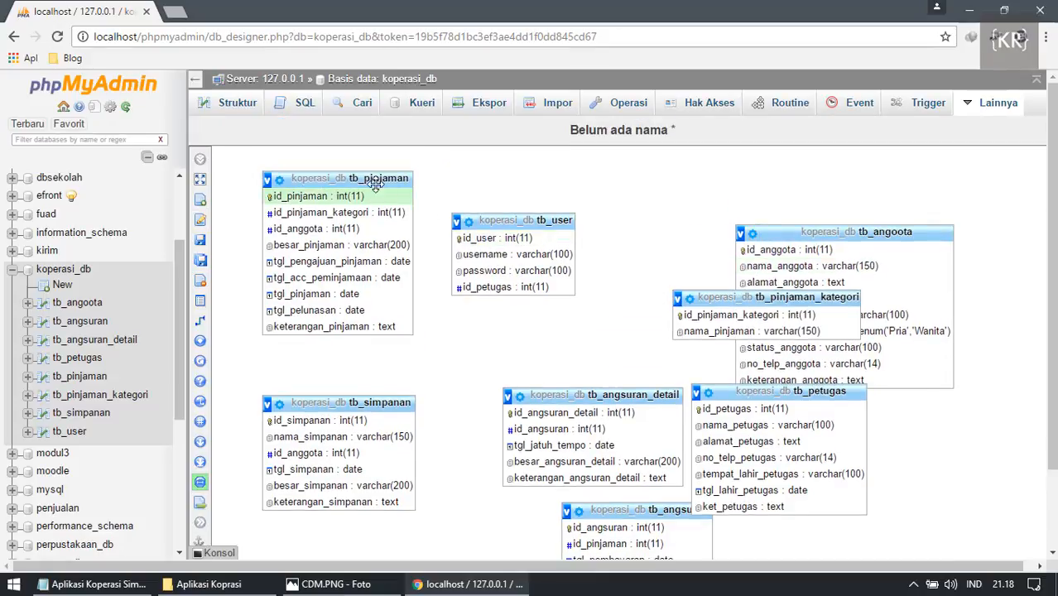
drag(370, 177, 1016, 424)
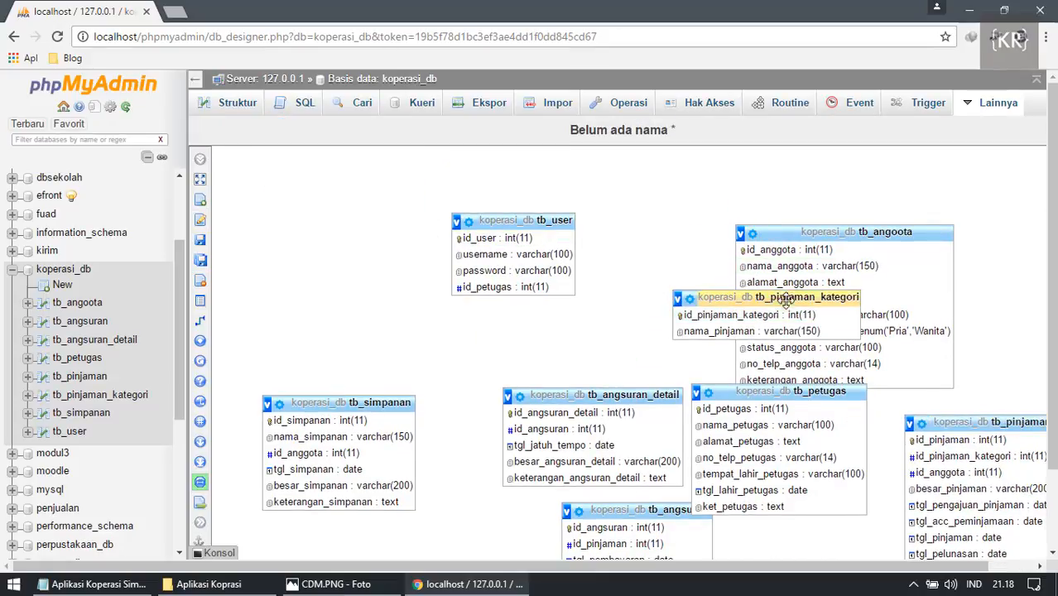
drag(770, 302, 645, 329)
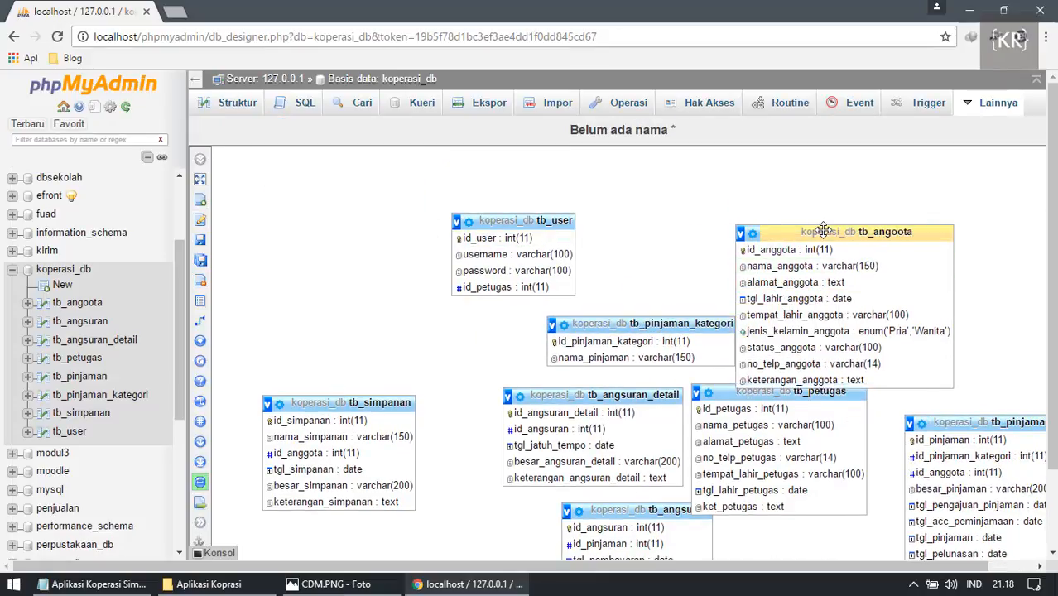
drag(832, 230, 338, 168)
drag(502, 221, 556, 176)
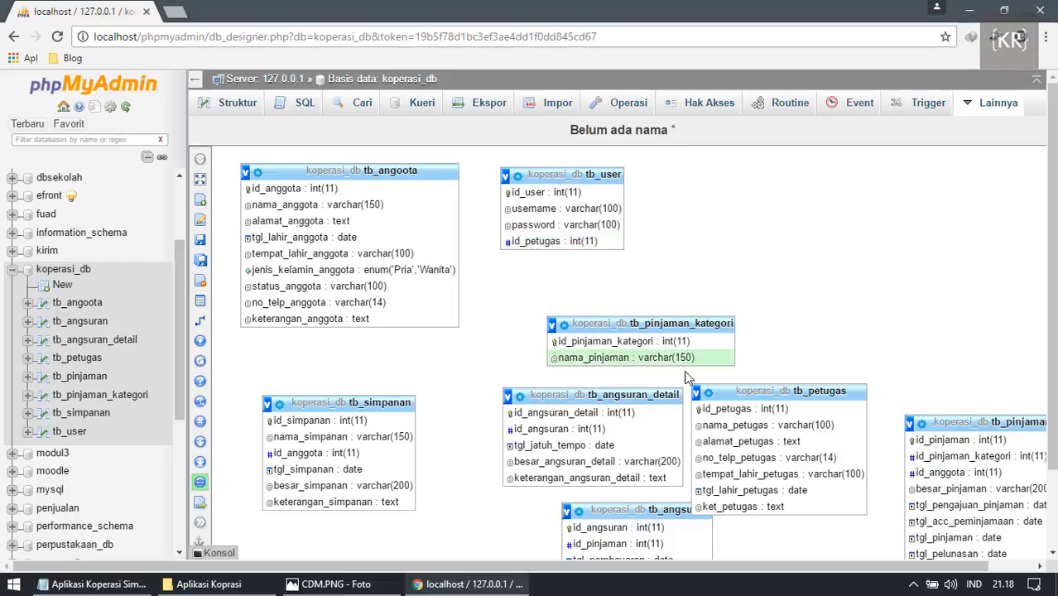
Swap tb_petugas into the spot beside tb_user and place tb_angoota between tb_angsuran_detail and tb_pinjaman.
scroll(683, 358, down, 1)
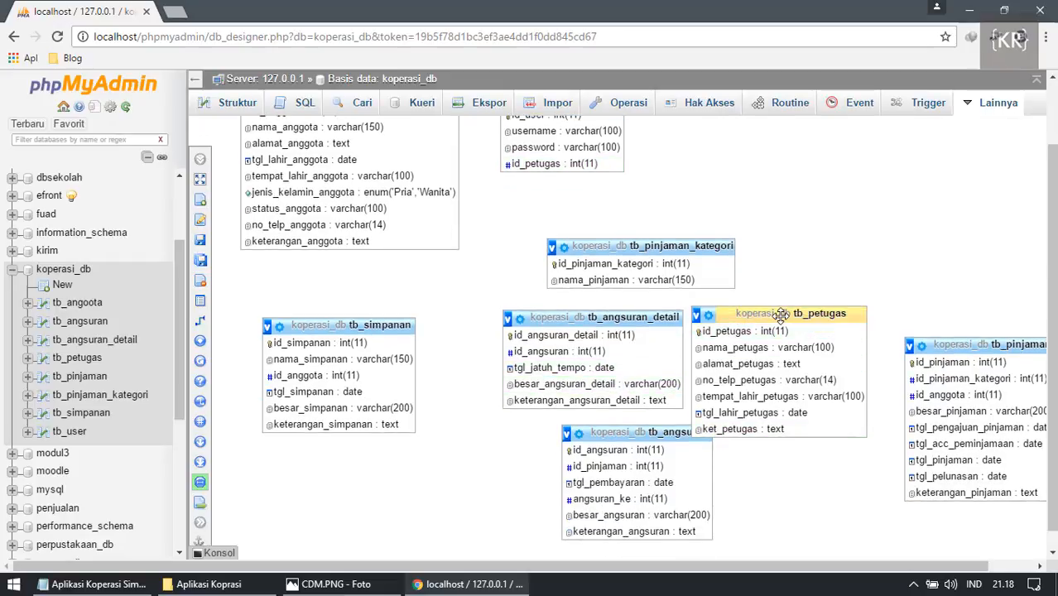
drag(781, 313, 833, 174)
scroll(571, 250, up, 1)
drag(416, 172, 872, 406)
drag(818, 251, 415, 171)
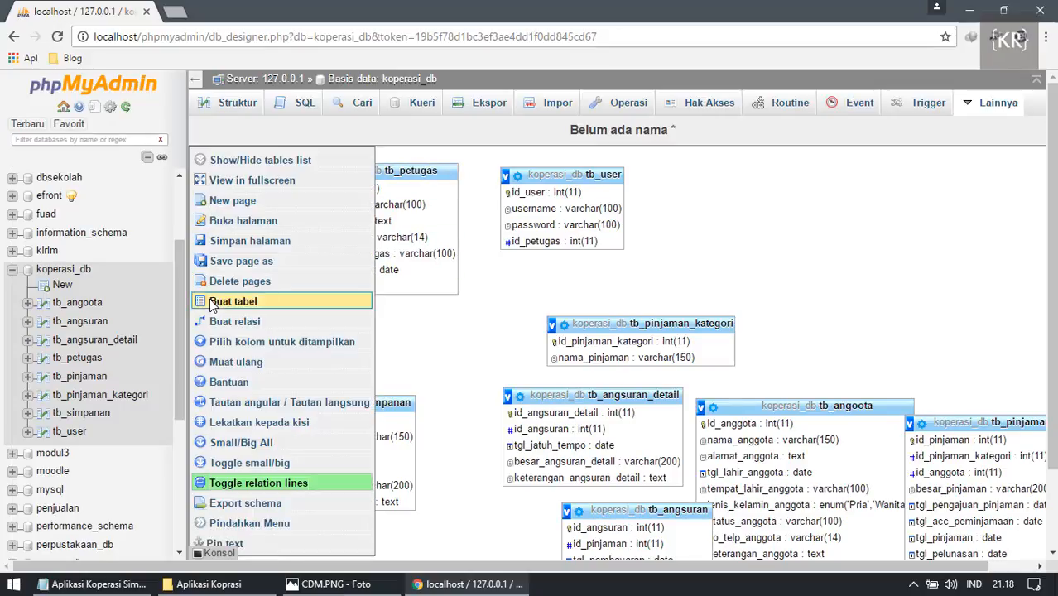
Line up tb_petugas and tb_user, and relate tb_petugas.id_petugas to tb_user.id_petugas with CASCADE on delete and on update.
mouse_move(200, 157)
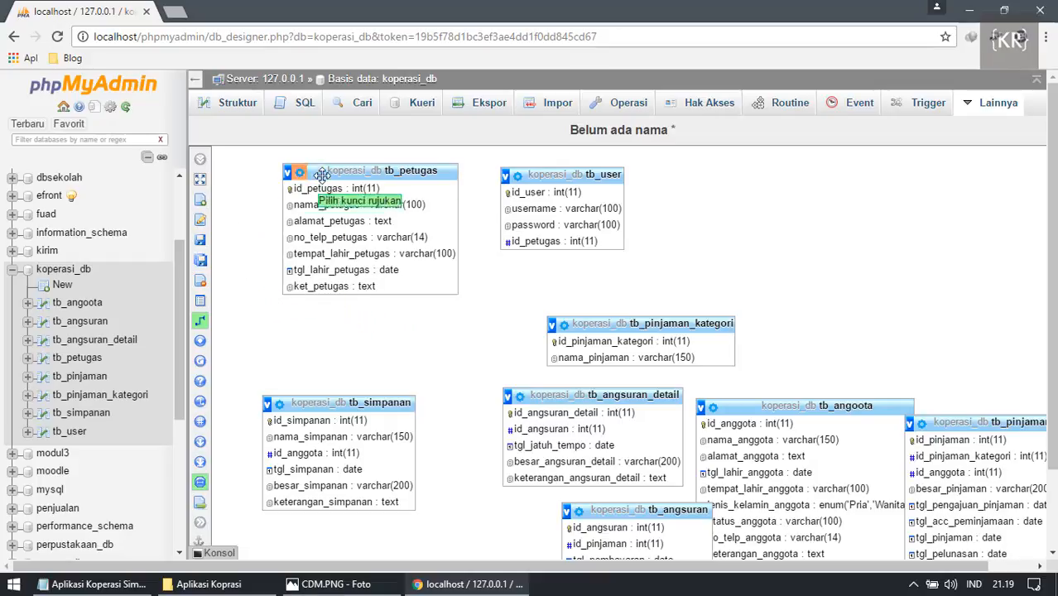
drag(342, 170, 310, 178)
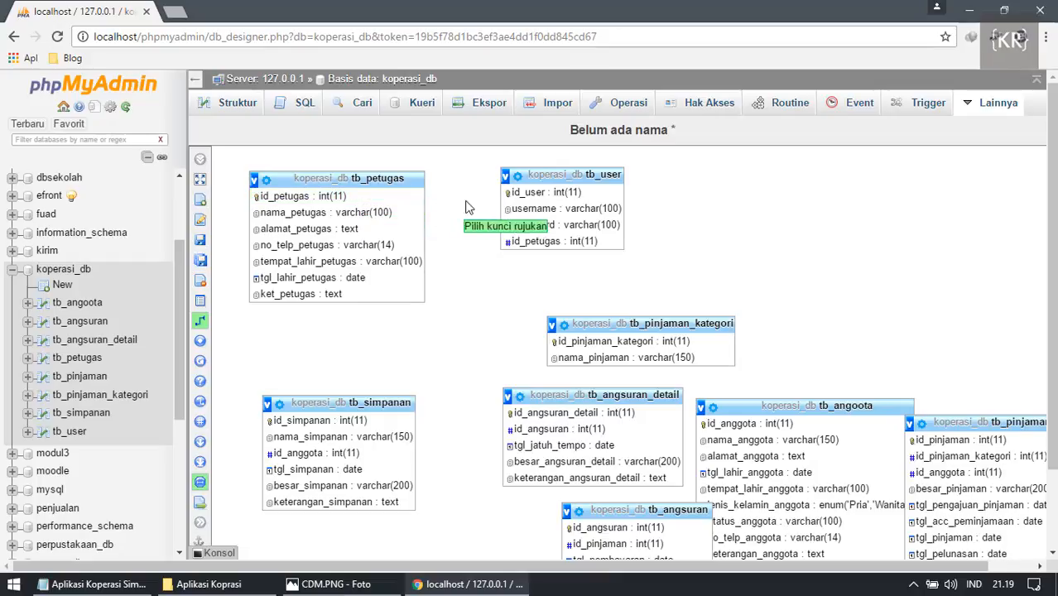
drag(564, 179, 523, 179)
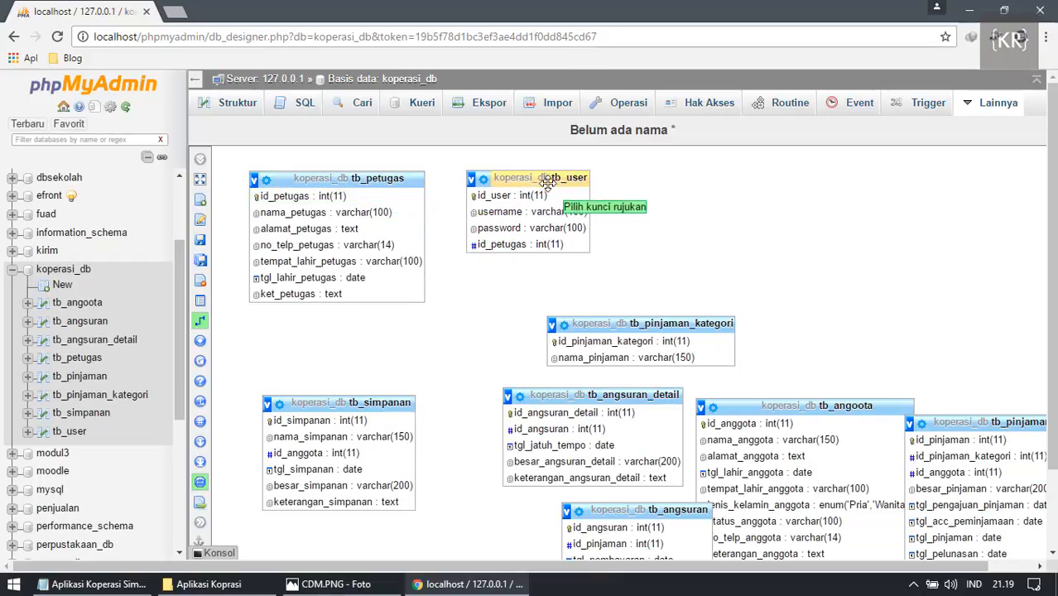
mouse_move(525, 177)
mouse_down()
mouse_move(562, 180)
mouse_move(542, 177)
mouse_up()
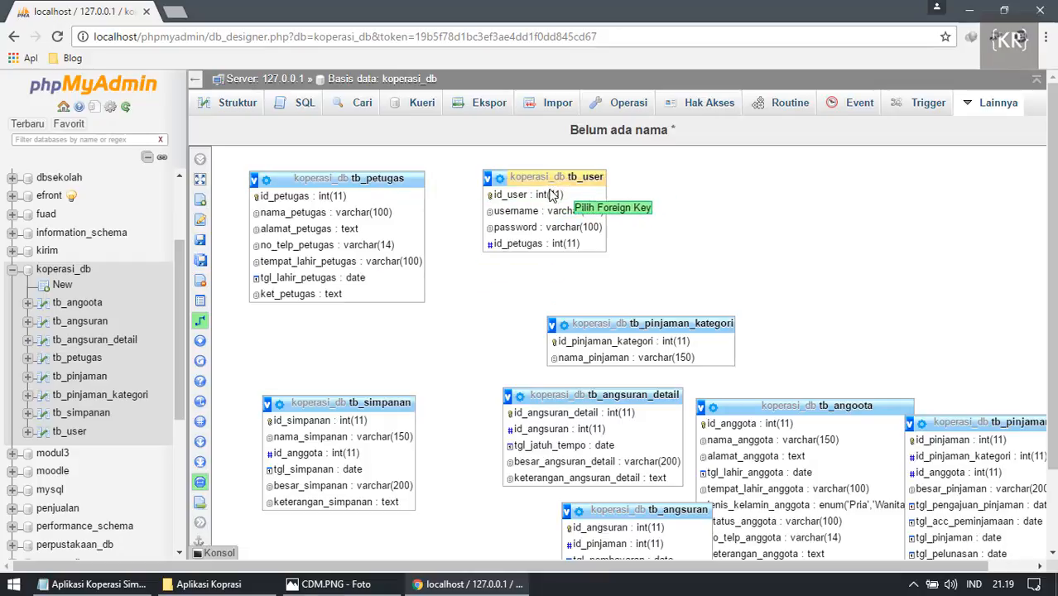
click(520, 244)
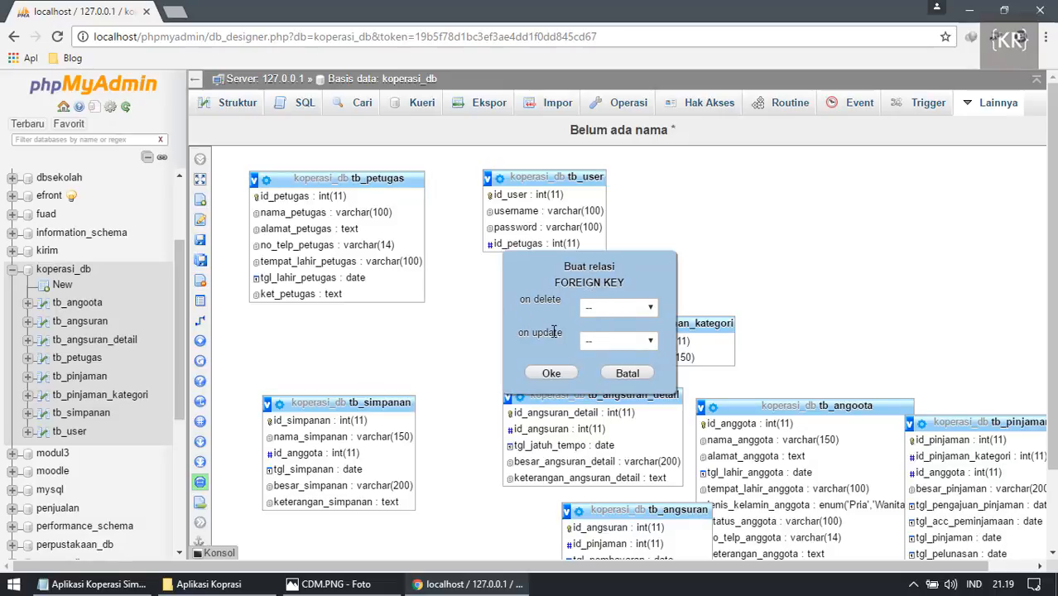
click(604, 319)
key(Escape)
click(650, 343)
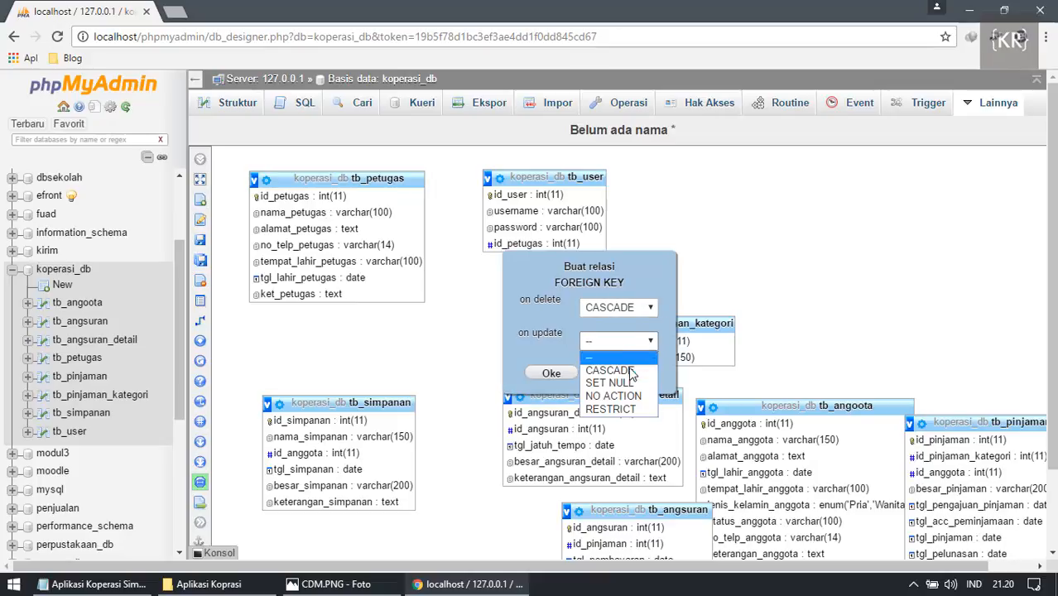
click(628, 373)
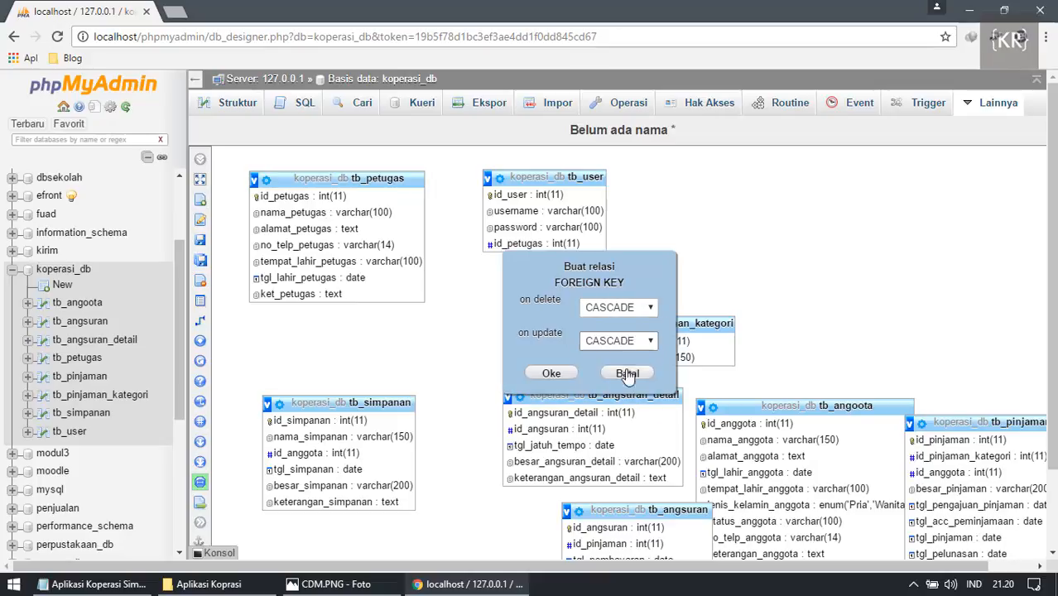
click(551, 374)
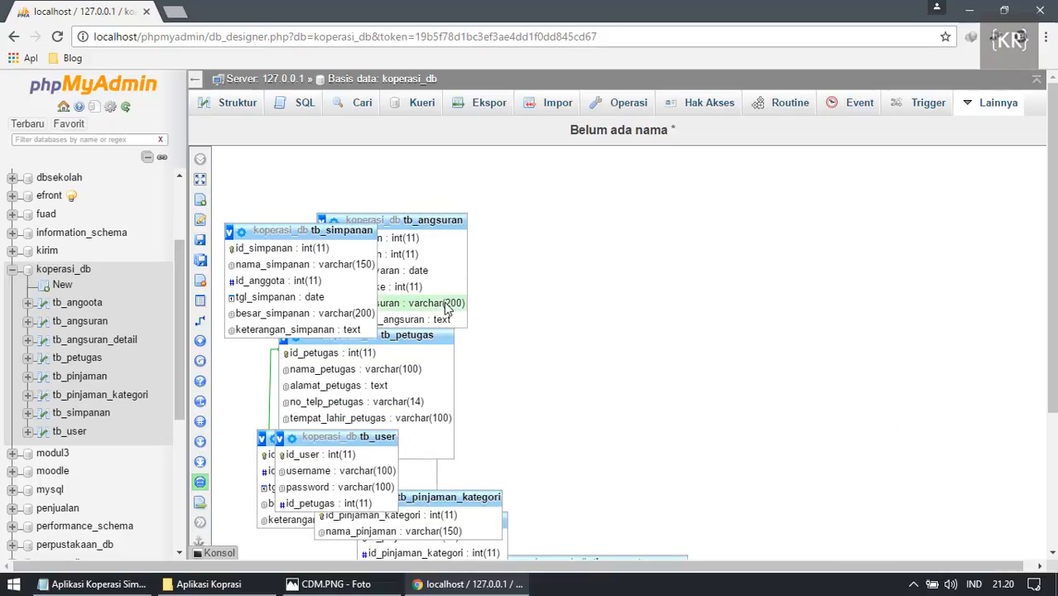
Pull tb_petugas and tb_user out of the overlapping tables and place them side by side across the diagram's upper area.
scroll(418, 306, down, 1)
drag(407, 260, 671, 248)
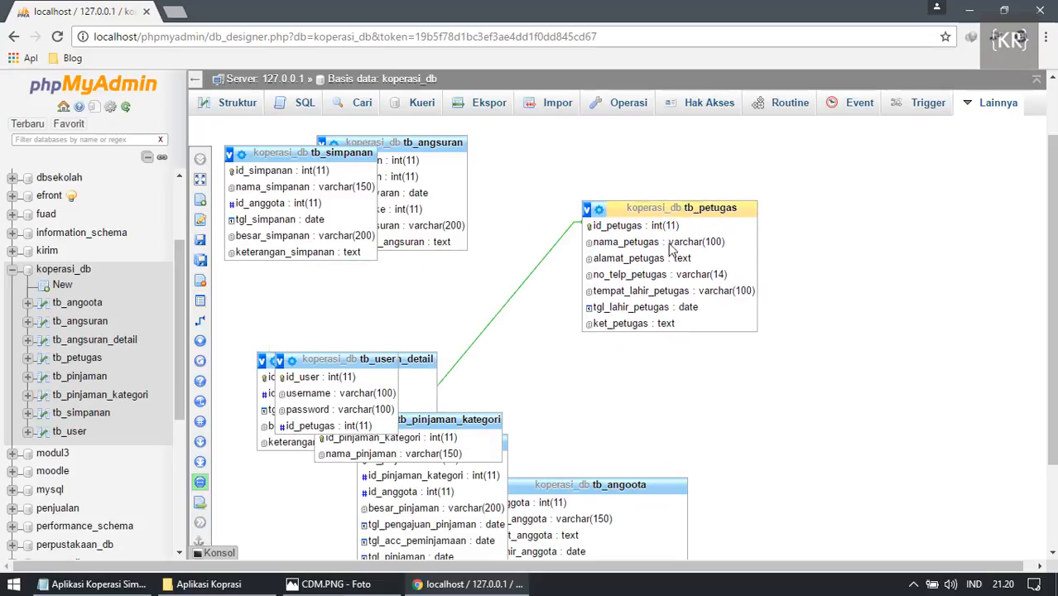
drag(384, 361, 550, 250)
drag(660, 207, 808, 207)
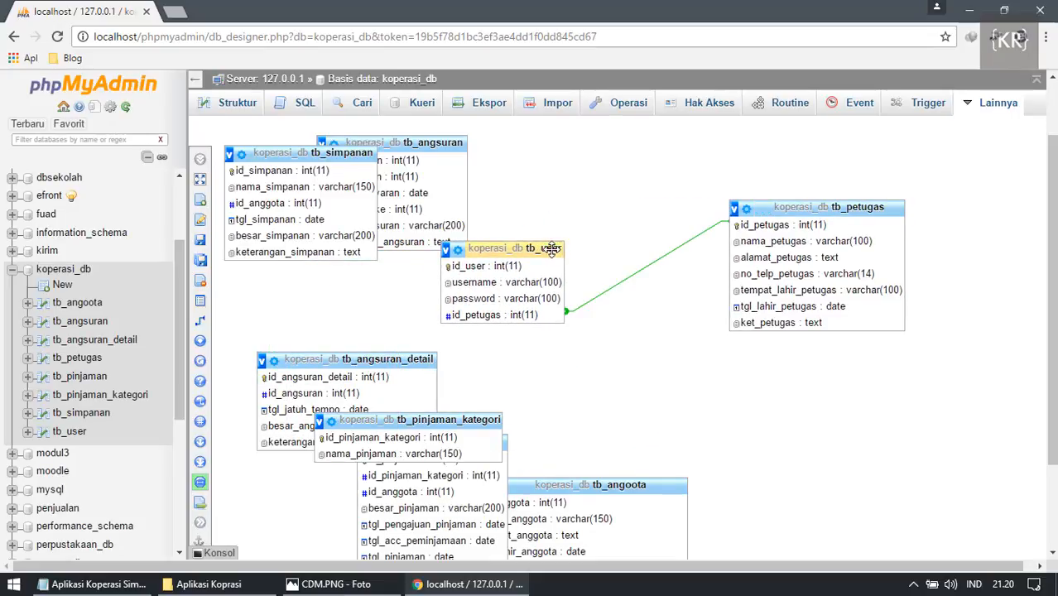
drag(553, 249, 649, 151)
scroll(798, 267, up, 1)
drag(800, 284, 776, 193)
drag(579, 228, 559, 183)
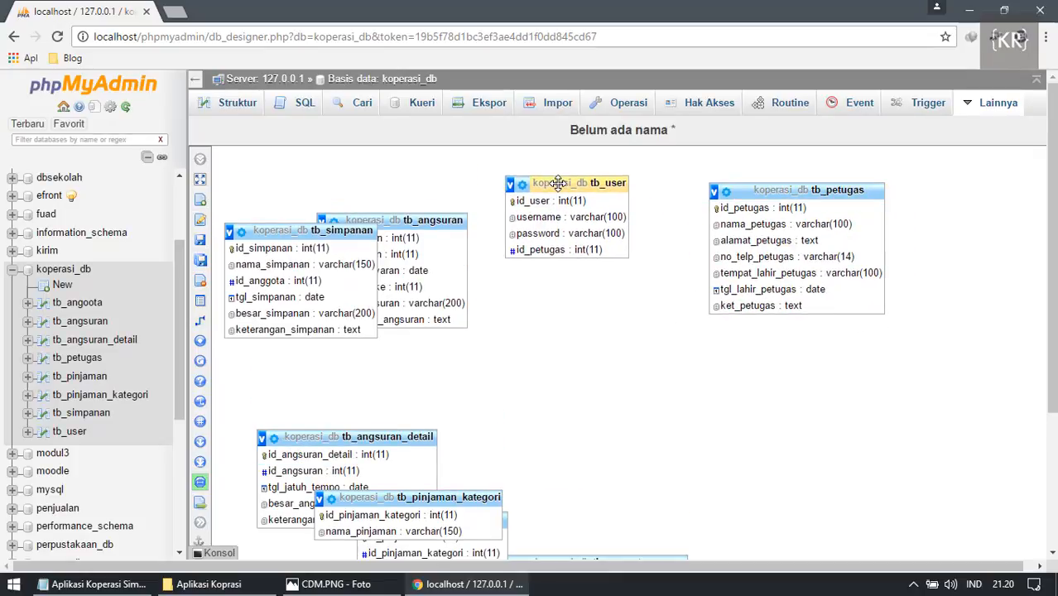
Place tb_angoota below tb_petugas, and set tb_pinjaman_kategori above tb_pinjaman between tb_angsuran_detail and tb_angoota.
scroll(534, 361, down, 2)
drag(598, 407, 704, 238)
drag(457, 343, 503, 232)
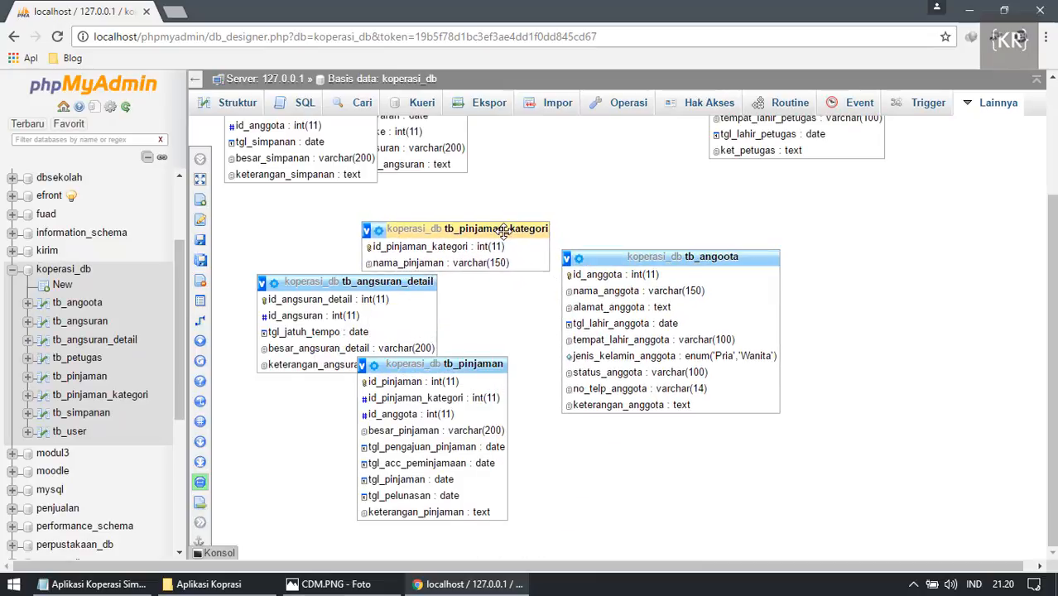
scroll(589, 393, up, 2)
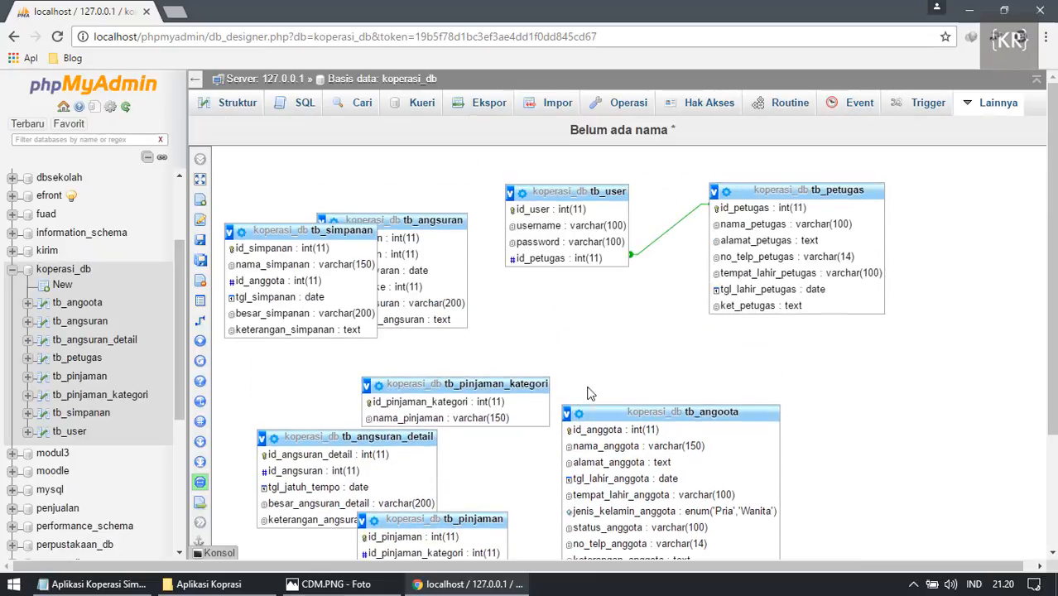
drag(619, 414, 701, 379)
drag(458, 387, 510, 364)
drag(486, 518, 598, 429)
drag(557, 359, 540, 360)
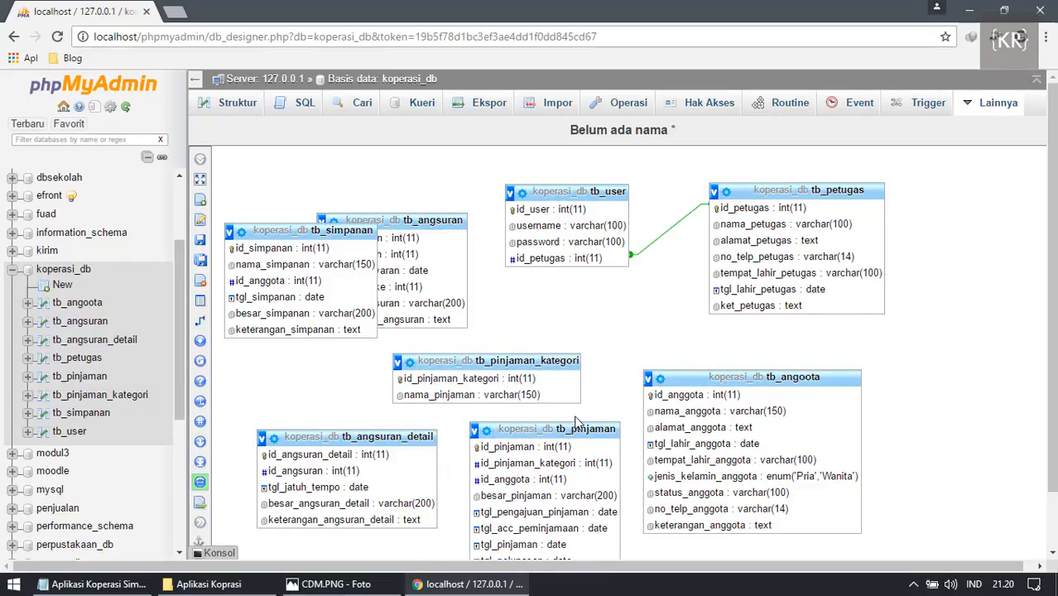
drag(564, 429, 558, 425)
Consult the CDM diagram, and place tb_simpanan beside tb_angoota, tb_pinjaman_kategori below tb_angoota, and tb_angsuran below tb_angsuran_detail.
click(331, 584)
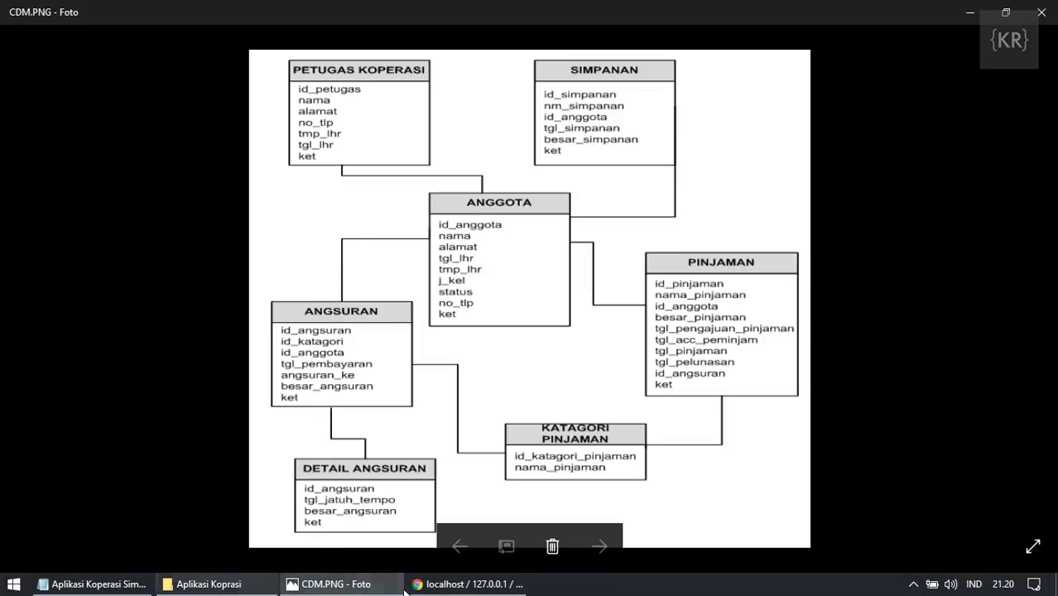
click(464, 583)
drag(751, 376, 751, 355)
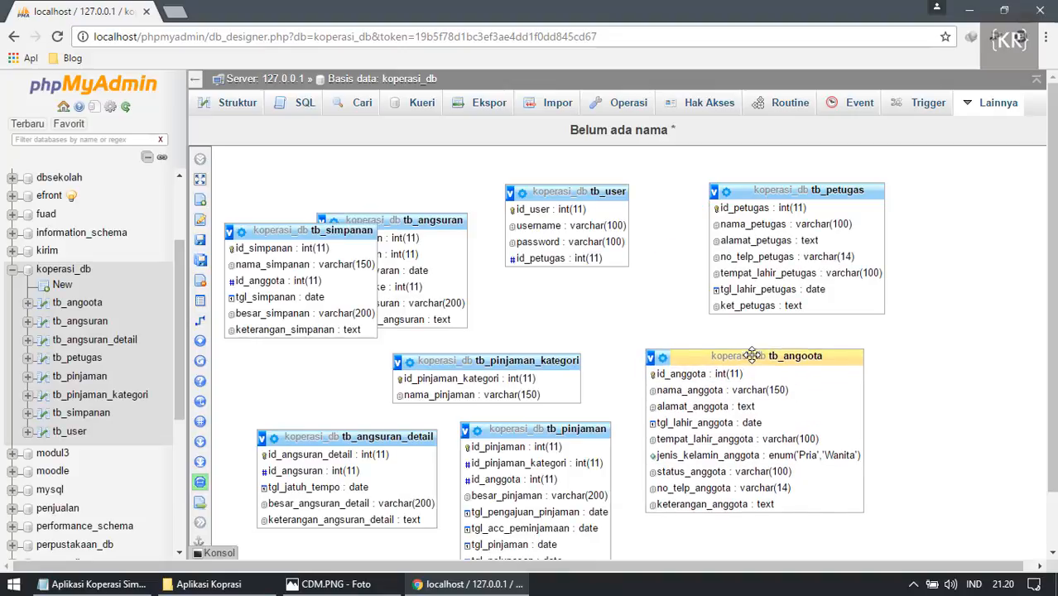
scroll(497, 393, down, 1)
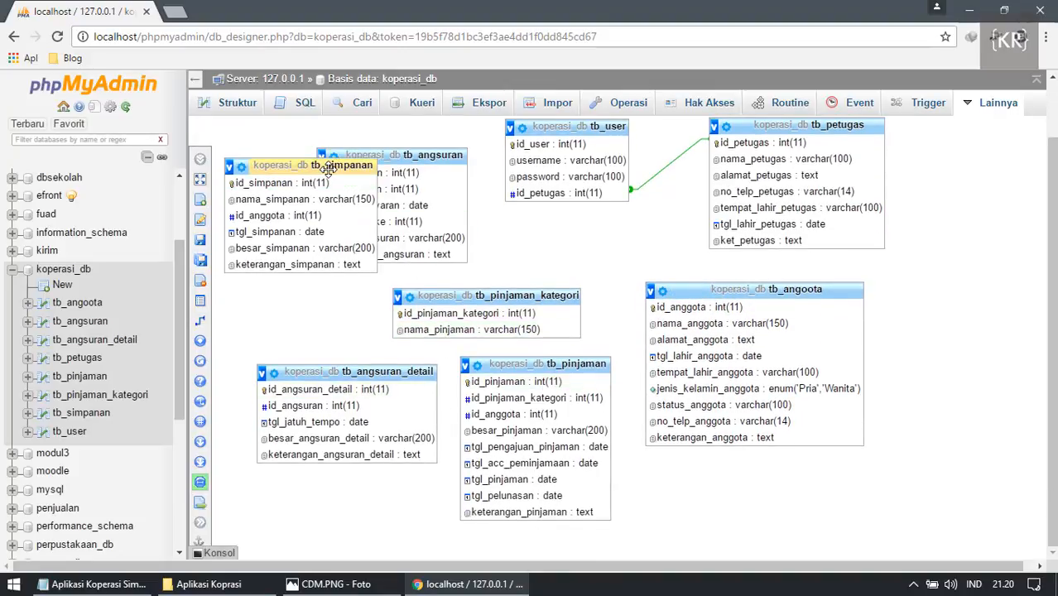
drag(355, 165, 1011, 288)
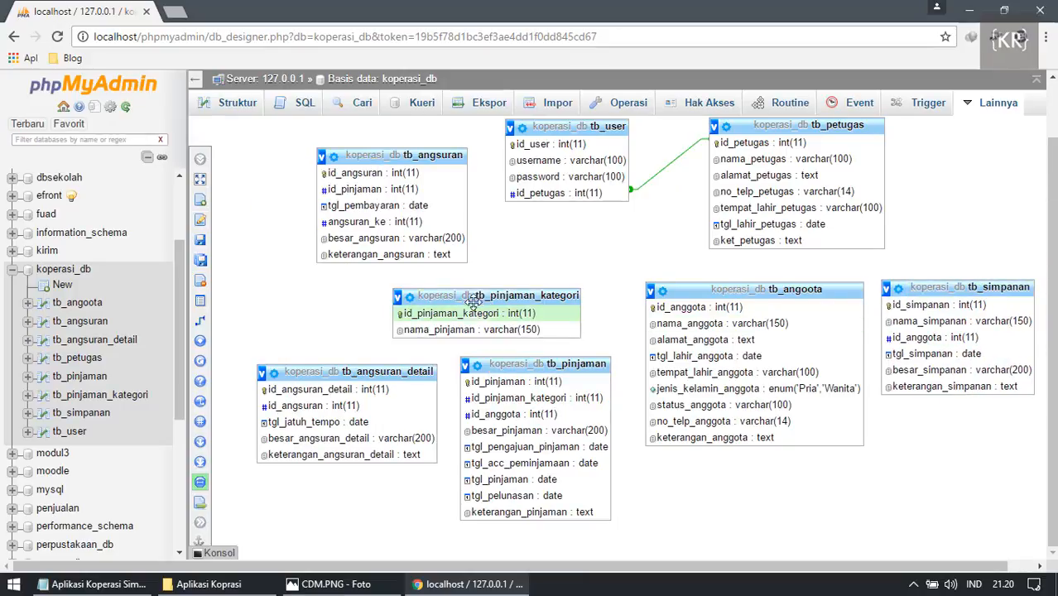
drag(472, 302, 755, 534)
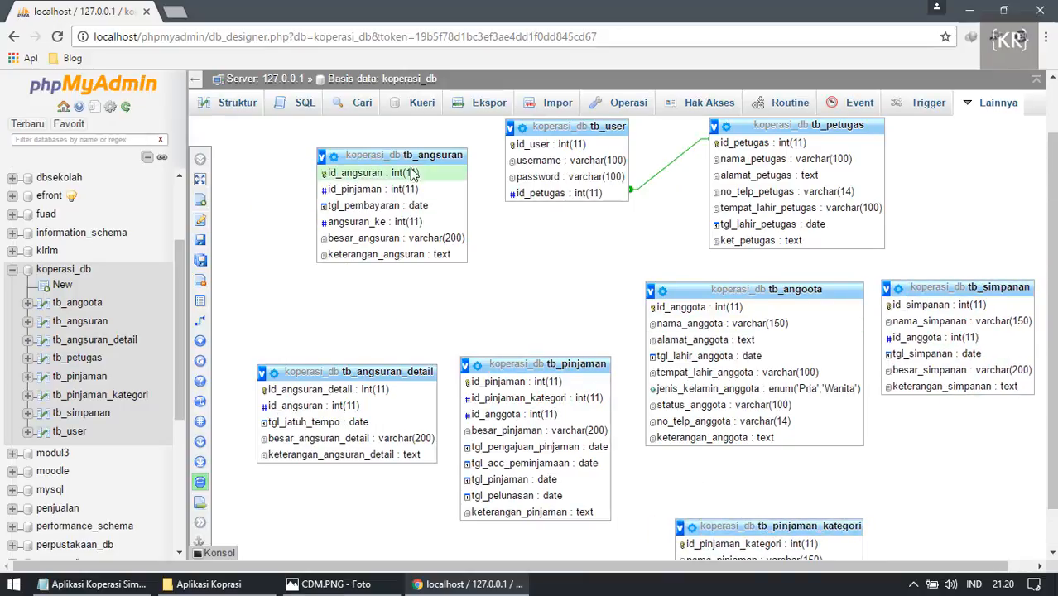
drag(411, 172, 370, 494)
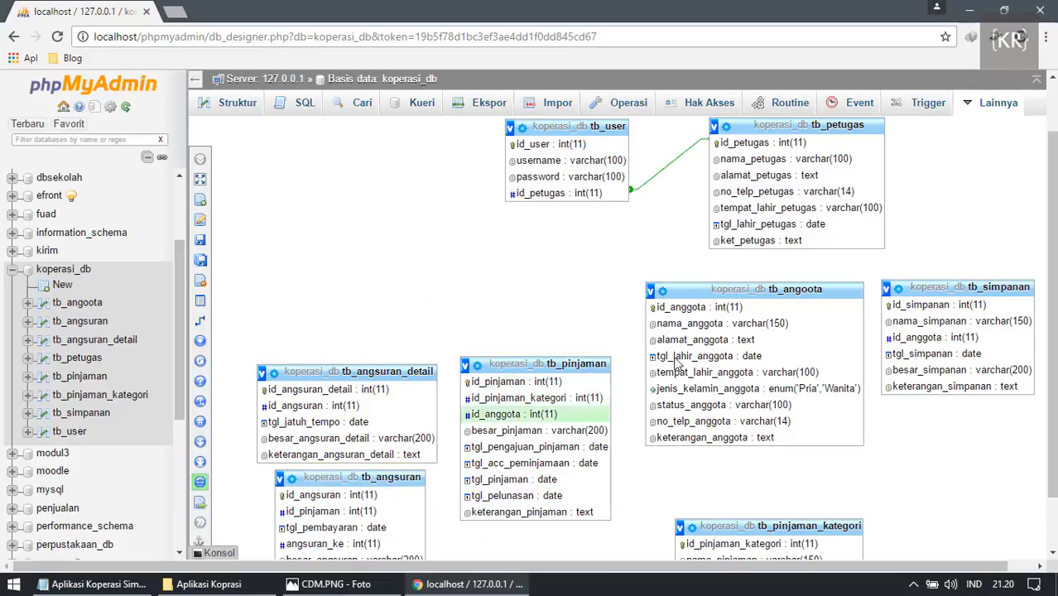
mouse_move(714, 361)
mouse_down()
mouse_move(301, 203)
mouse_move(546, 346)
mouse_move(729, 357)
mouse_move(708, 364)
mouse_up()
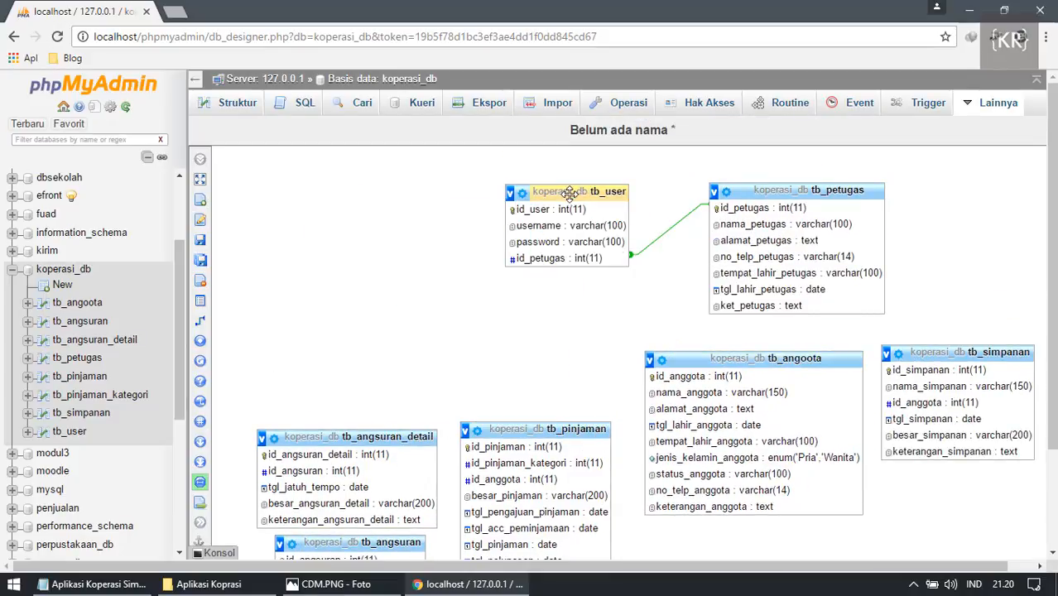
Line up tb_user, tb_petugas, tb_angoota and tb_simpanan in one row along the top of the diagram.
drag(570, 193, 306, 166)
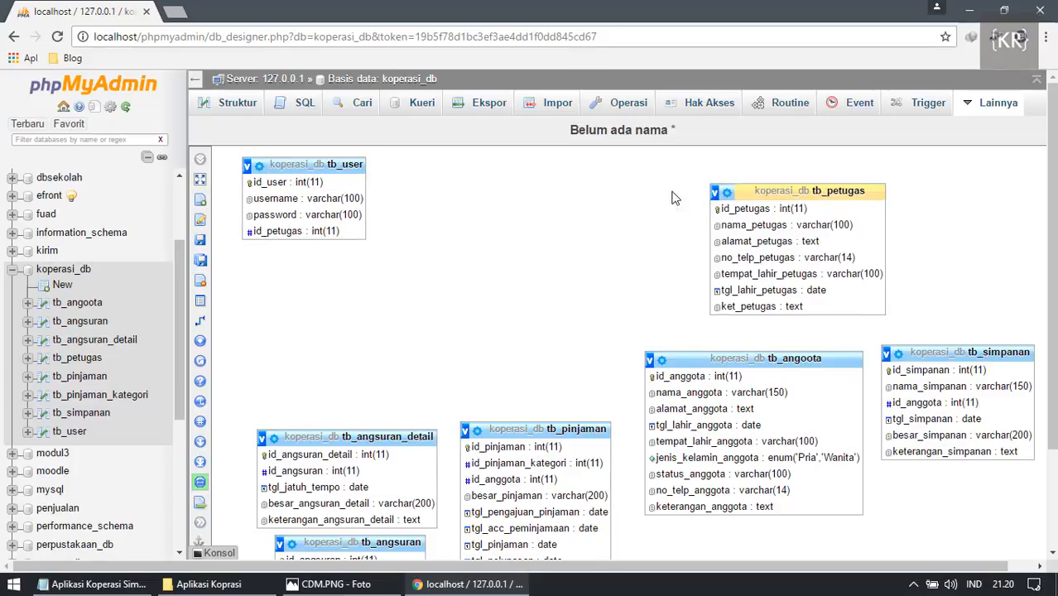
drag(727, 189, 440, 168)
drag(341, 168, 338, 171)
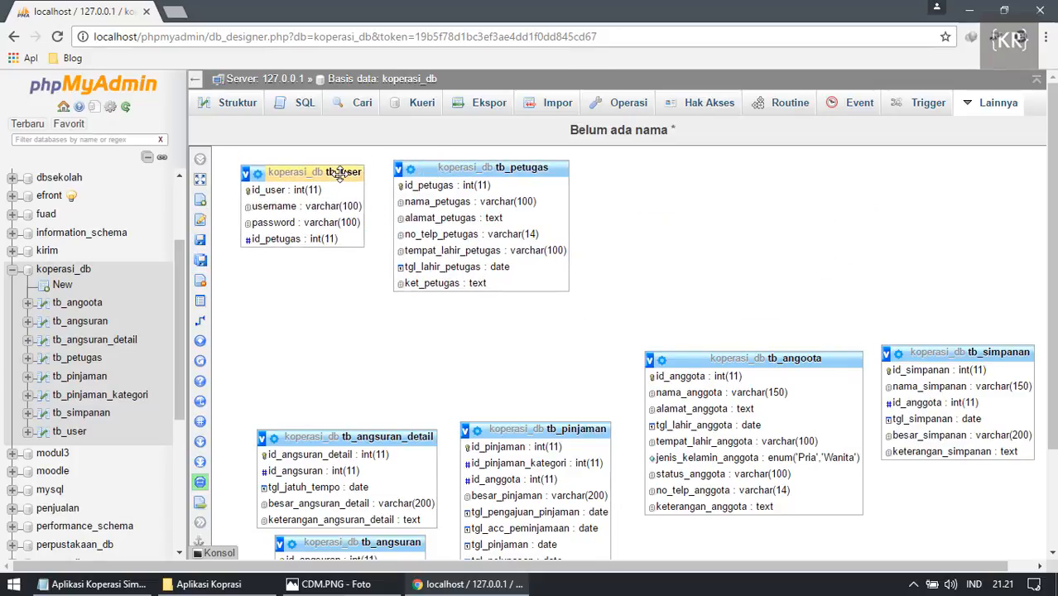
drag(439, 168, 463, 170)
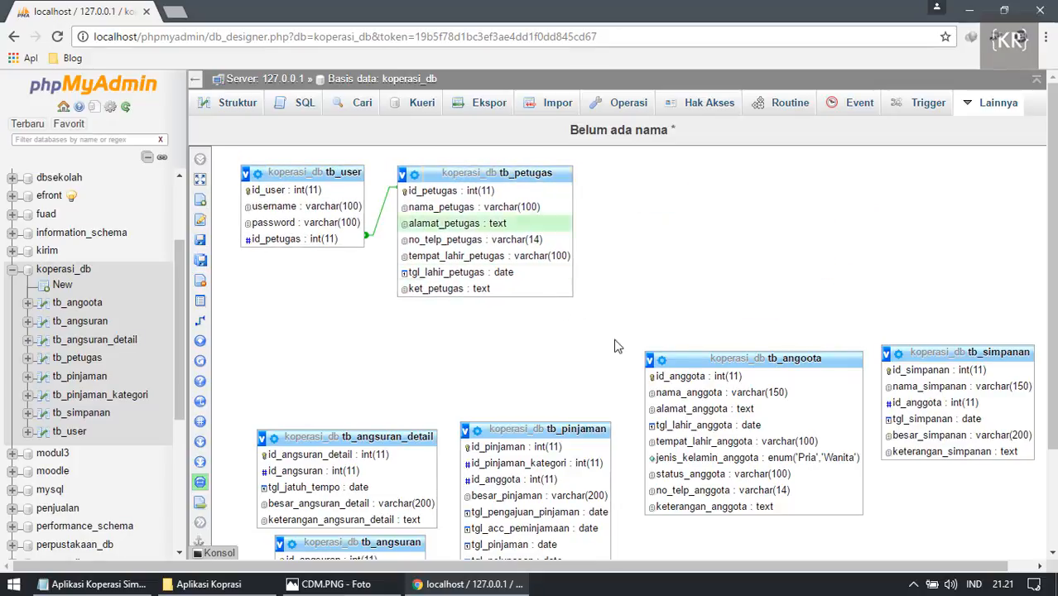
drag(710, 360, 694, 170)
drag(953, 354, 944, 192)
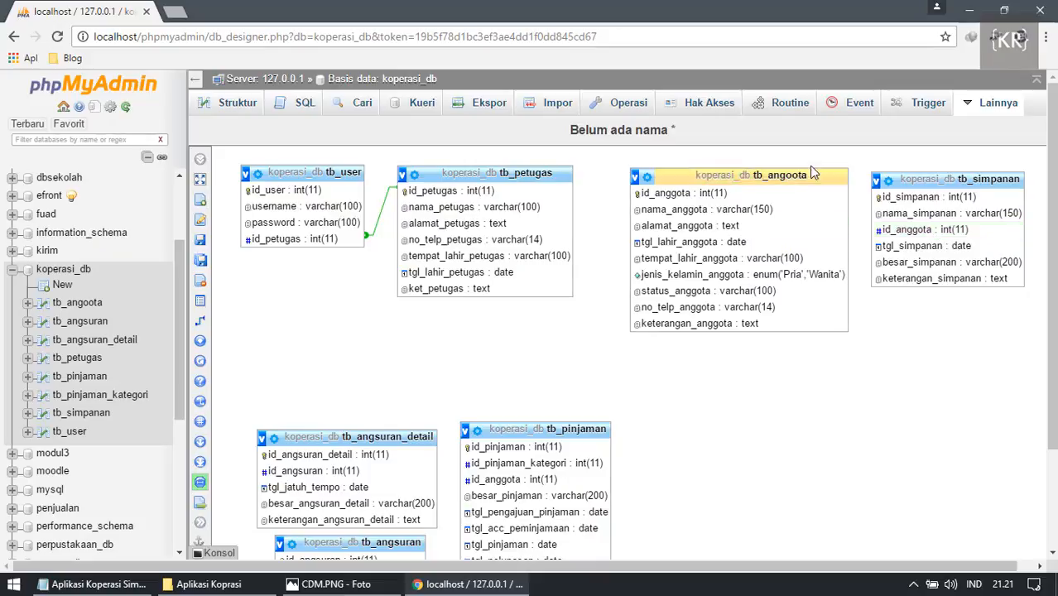
Relate tb_angoota.id_anggota to tb_simpanan.id_anggota with CASCADE on delete and on update.
mouse_move(199, 325)
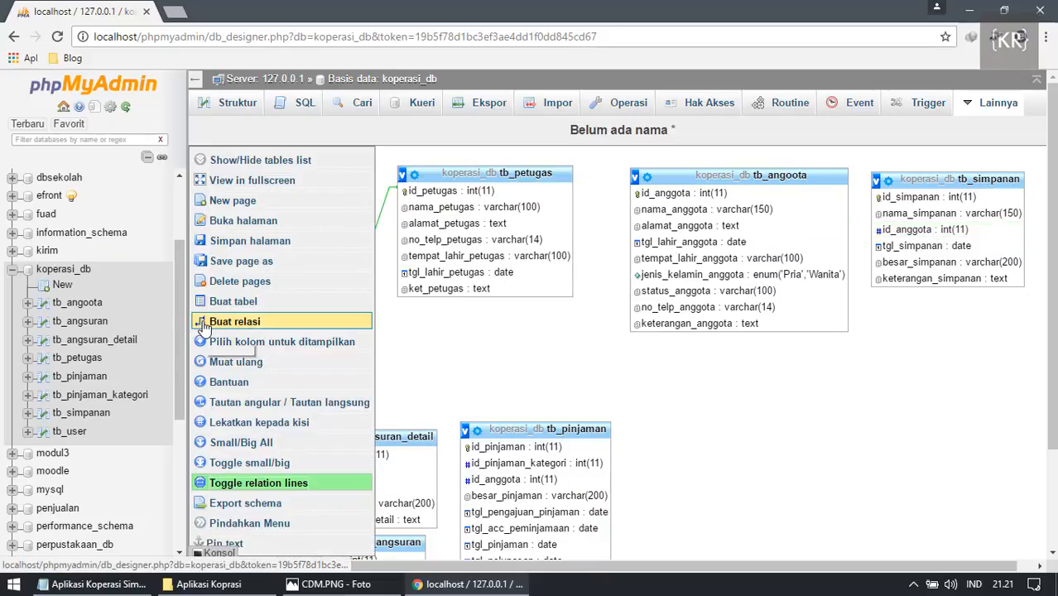
click(232, 326)
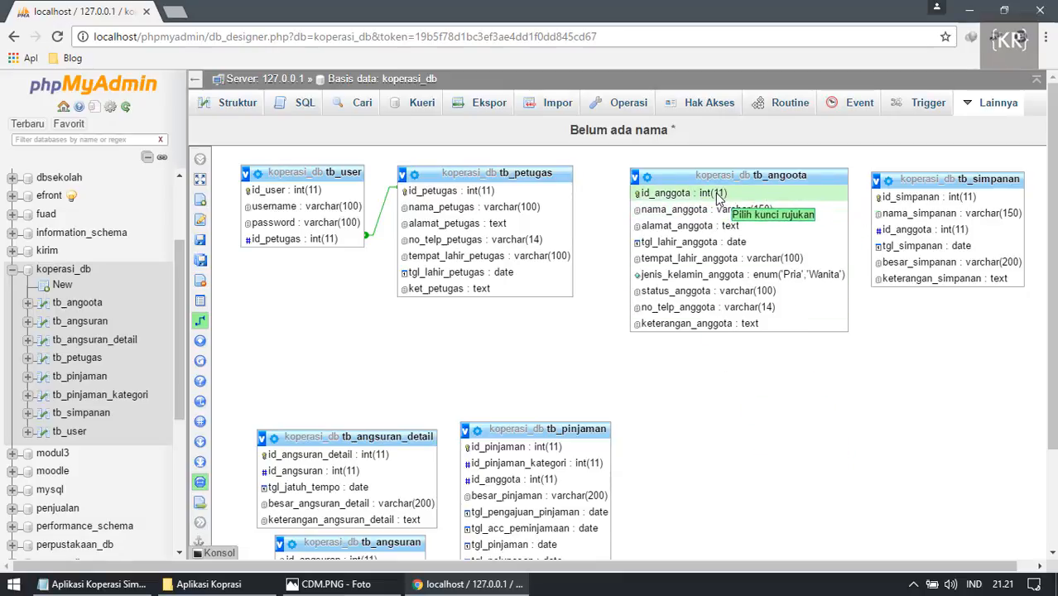
click(913, 231)
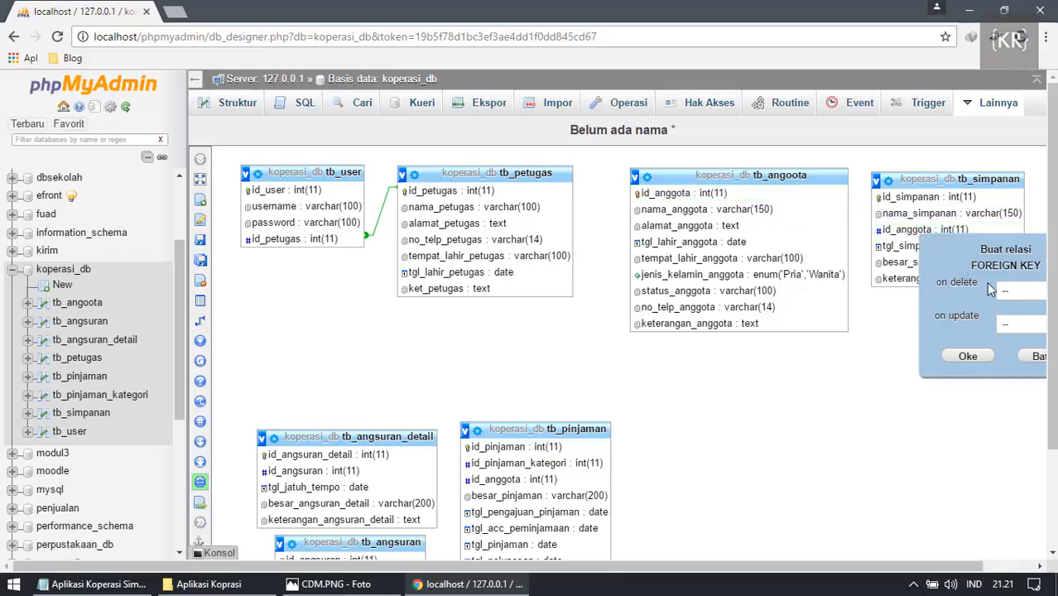
click(1025, 321)
click(1024, 323)
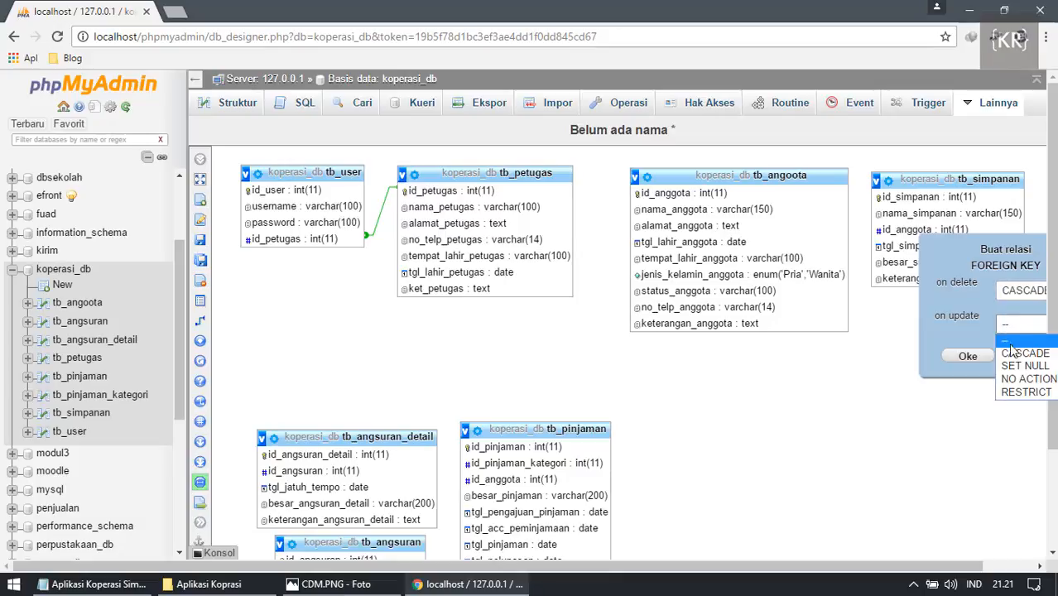
click(1022, 354)
click(966, 358)
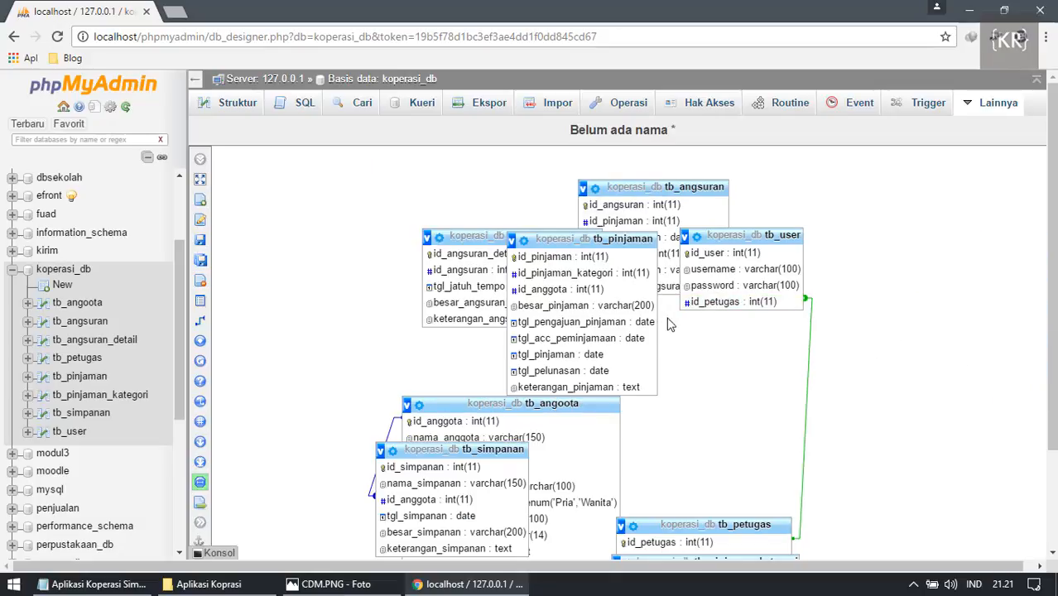
Set tb_simpanan beside tb_angoota and tb_pinjaman beside tb_simpanan, and separate tb_user from the tb_angsuran table.
scroll(630, 368, down, 2)
scroll(586, 372, up, 1)
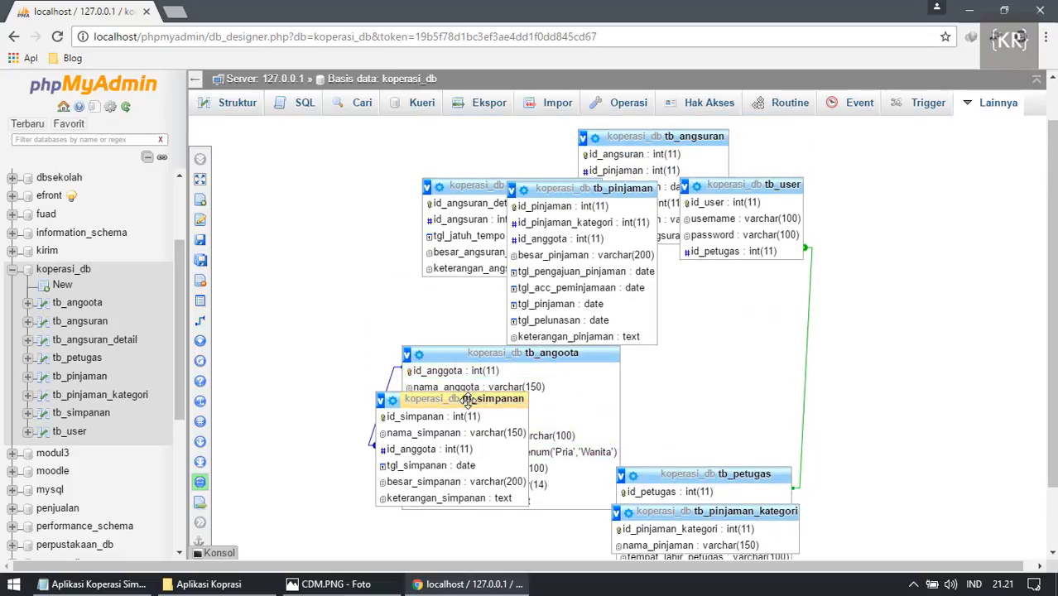
drag(467, 400, 763, 343)
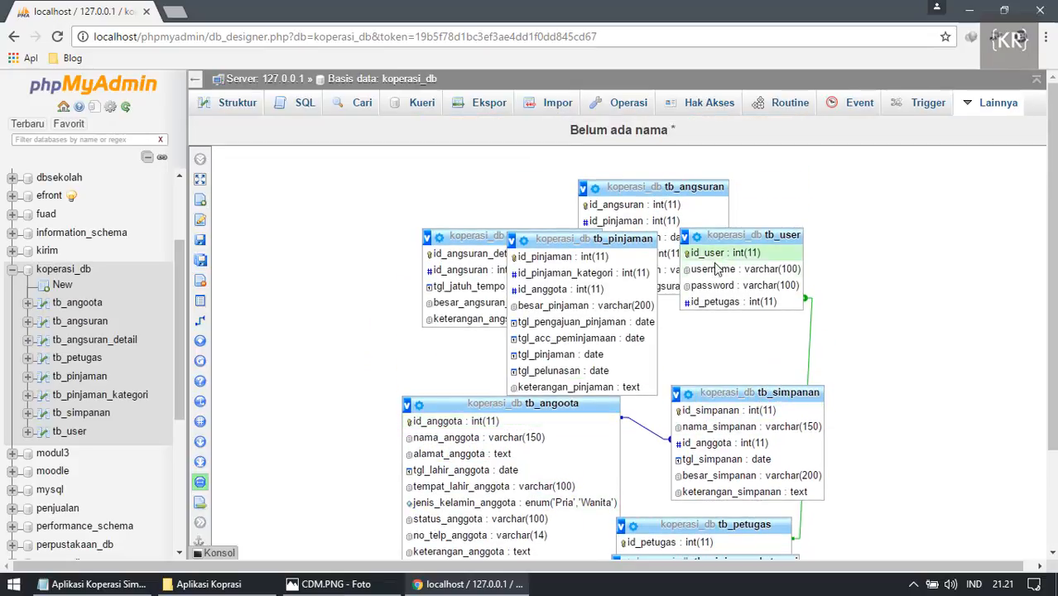
scroll(717, 270, down, 3)
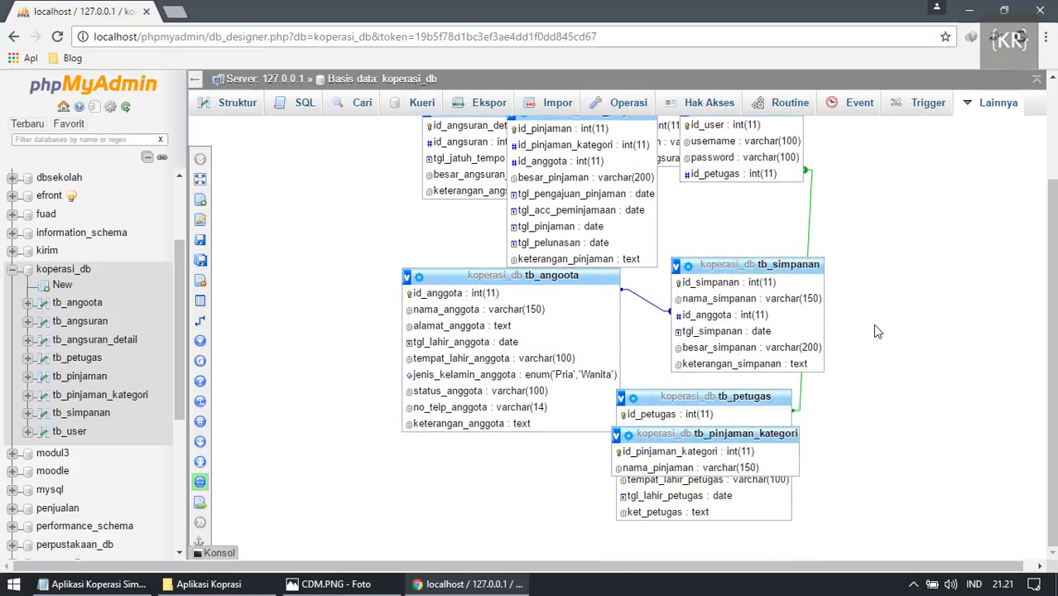
scroll(540, 319, up, 2)
drag(571, 239, 977, 402)
drag(745, 235, 857, 247)
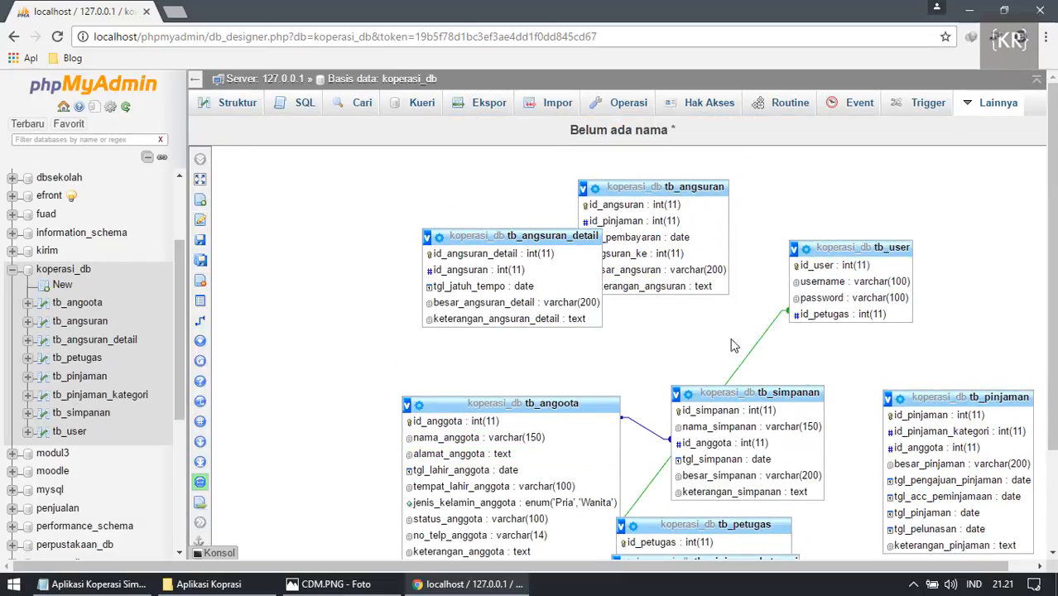
Place tb_simpanan and tb_angoota side by side along the diagram's top, with tb_angsuran below tb_simpanan and tb_angsuran_detail below tb_angsuran.
drag(542, 405, 734, 285)
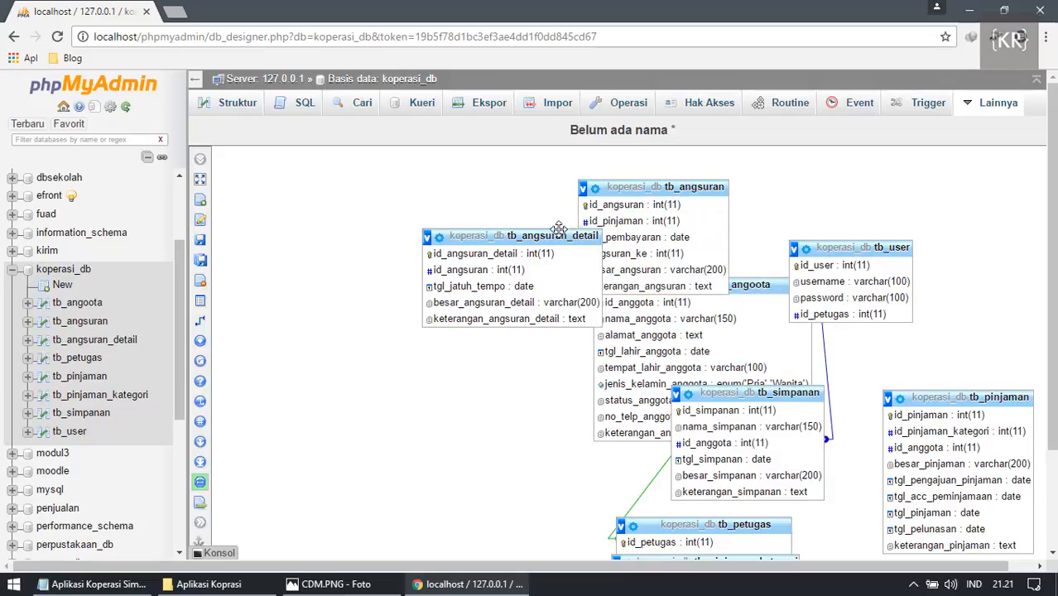
drag(559, 228, 461, 441)
drag(660, 186, 443, 274)
drag(679, 280, 608, 197)
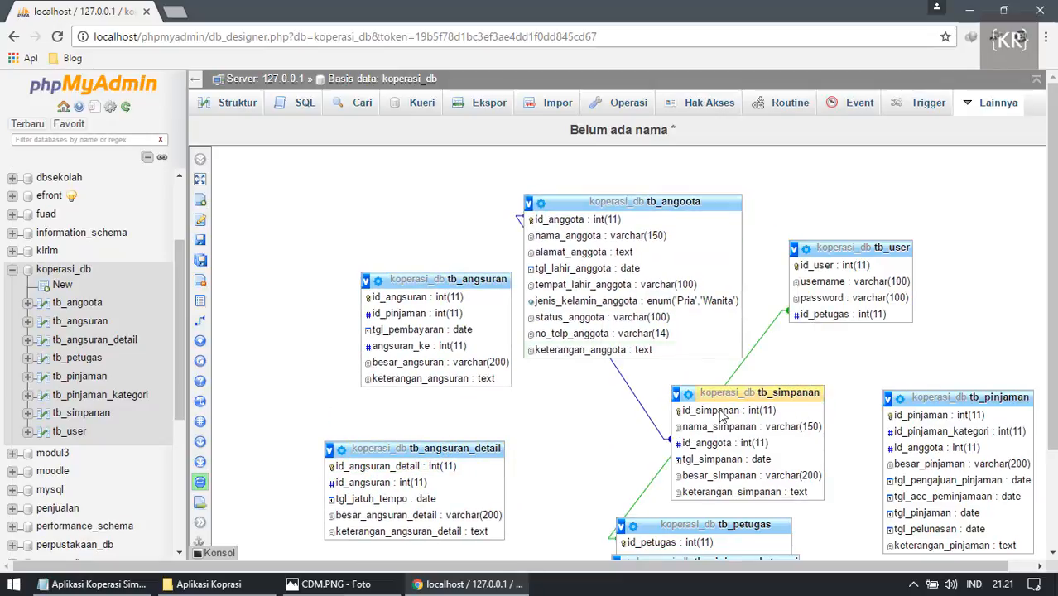
drag(715, 389, 279, 179)
drag(416, 280, 453, 325)
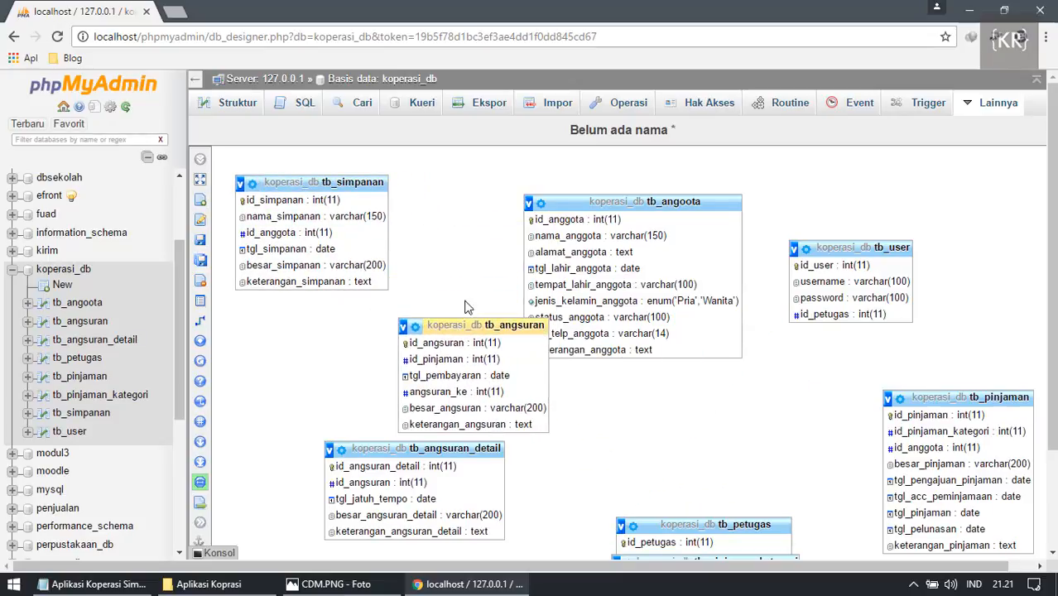
drag(596, 202, 496, 174)
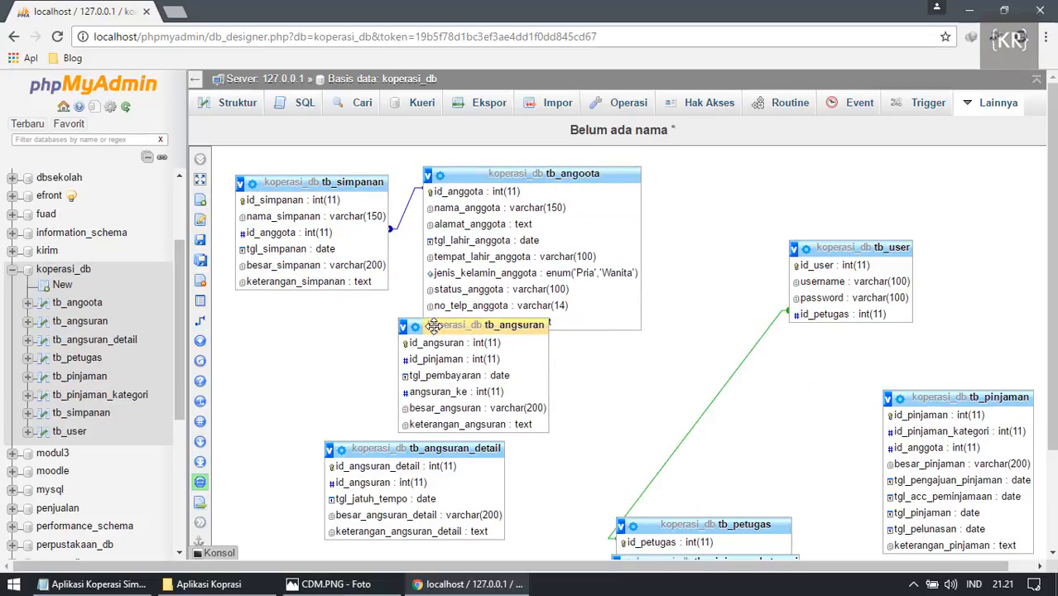
drag(433, 325, 271, 314)
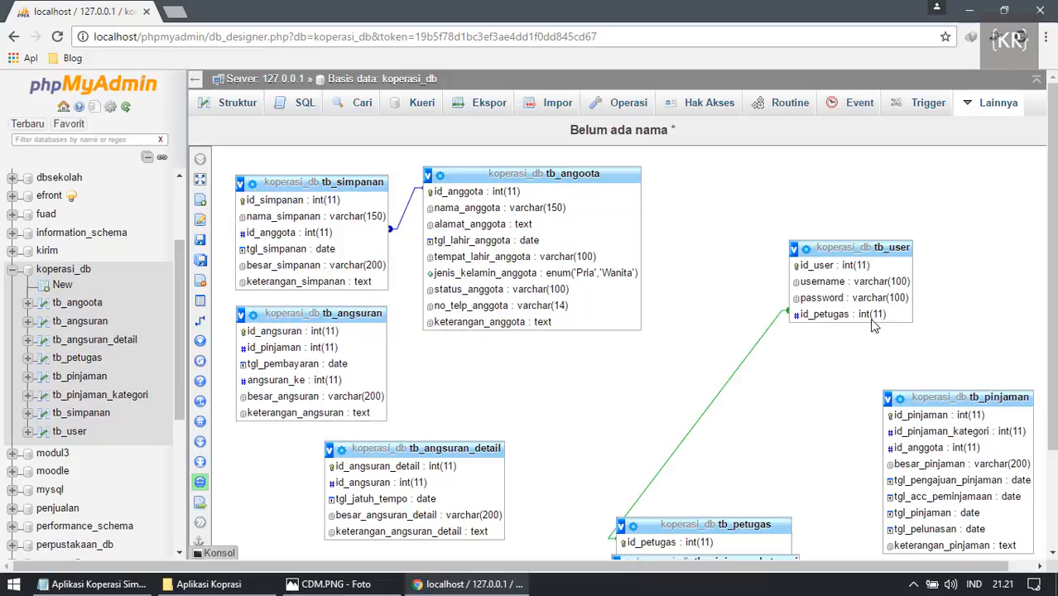
Line up tb_user and tb_petugas in the same row as tb_angoota, and place tb_pinjaman below tb_user.
scroll(749, 424, down, 2)
drag(731, 399, 783, 307)
scroll(783, 306, up, 1)
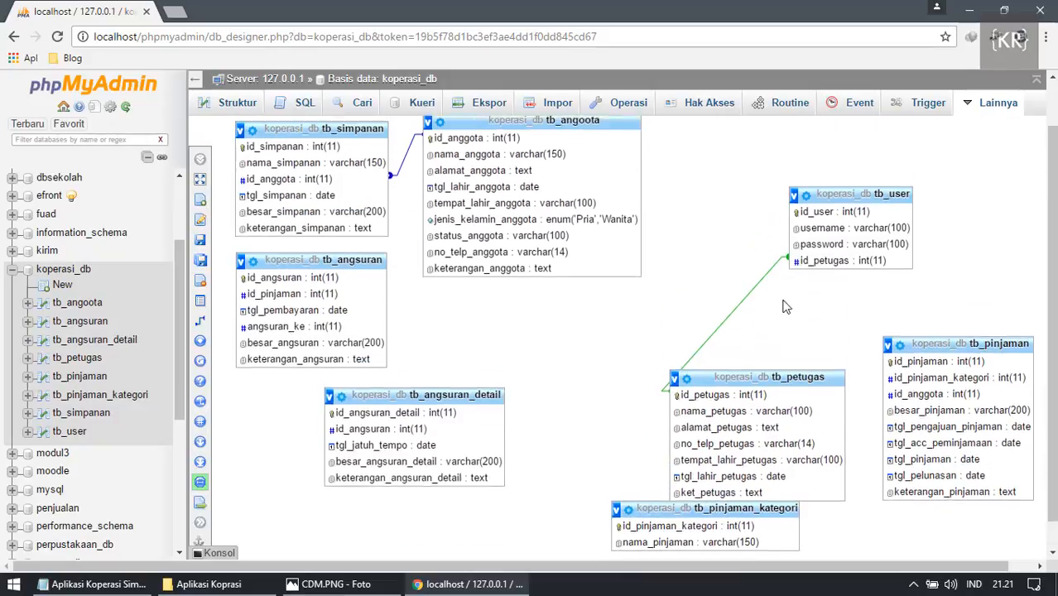
scroll(787, 307, up, 1)
drag(843, 246, 702, 176)
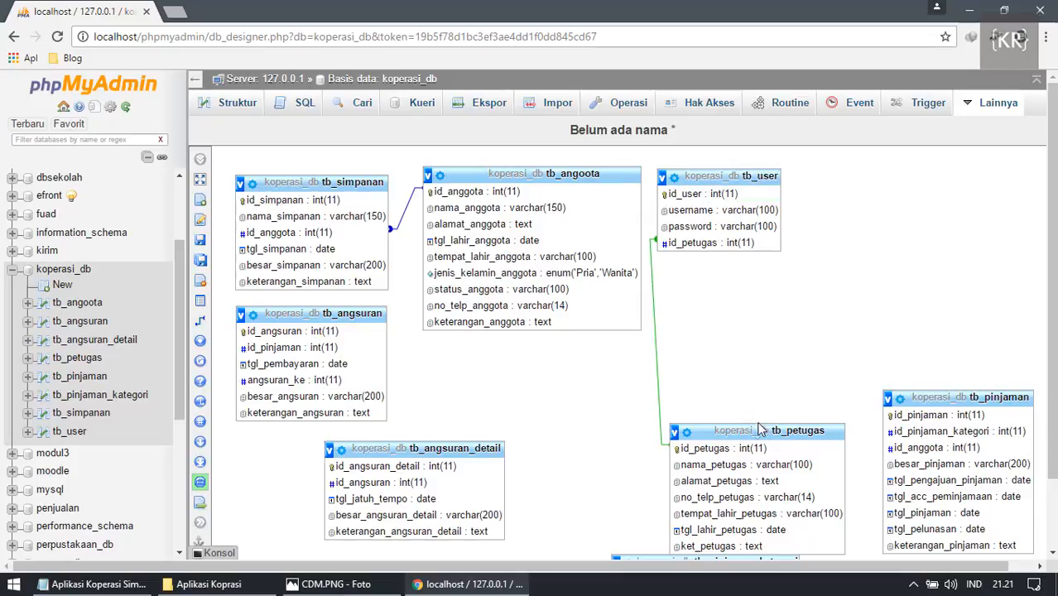
drag(760, 429, 898, 176)
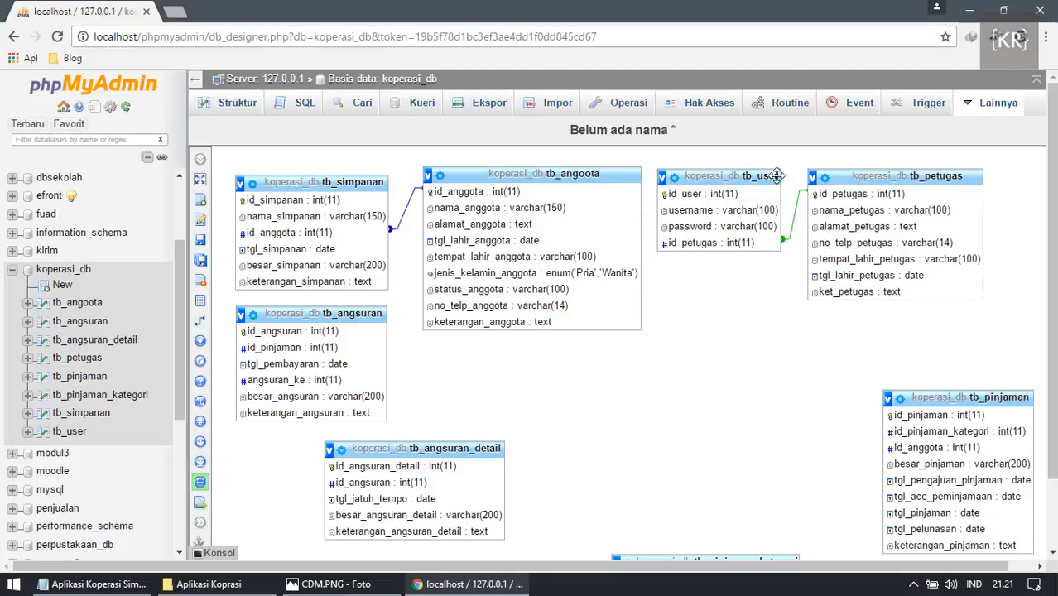
drag(754, 172, 760, 170)
scroll(667, 232, down, 1)
scroll(565, 234, up, 1)
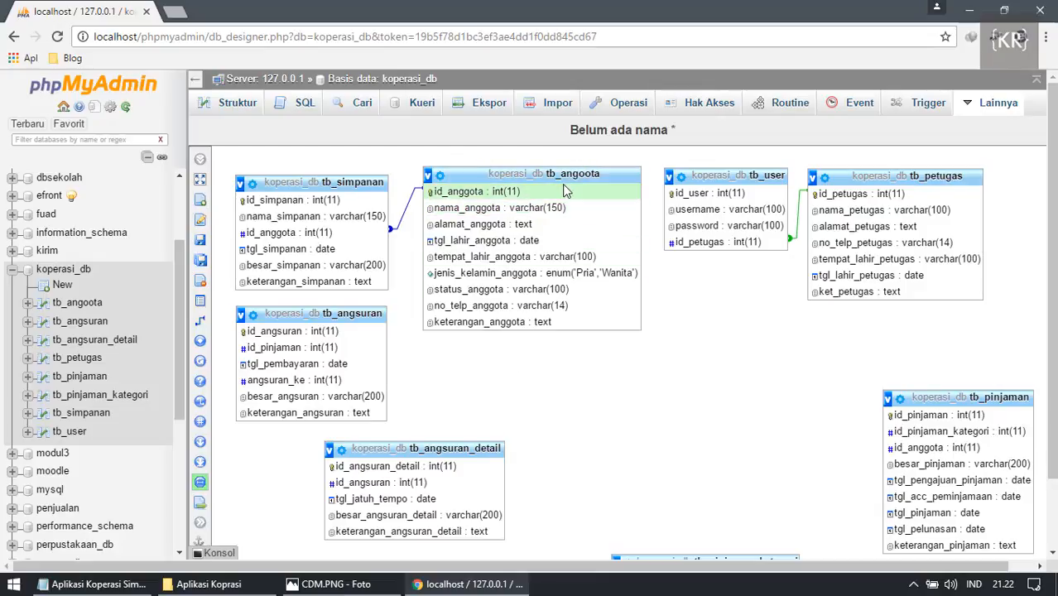
drag(956, 398, 750, 346)
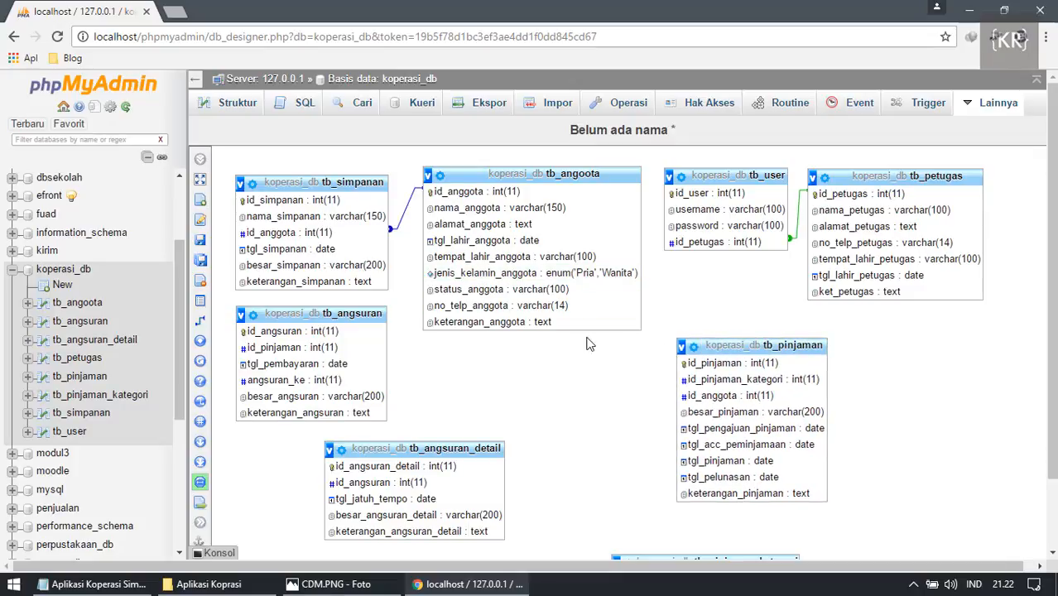
Place tb_pinjaman_kategori beside tb_pinjaman and relate its id_pinjaman_kategori to tb_pinjaman.id_pinjaman_kategori with CASCADE on delete and on update.
mouse_move(204, 325)
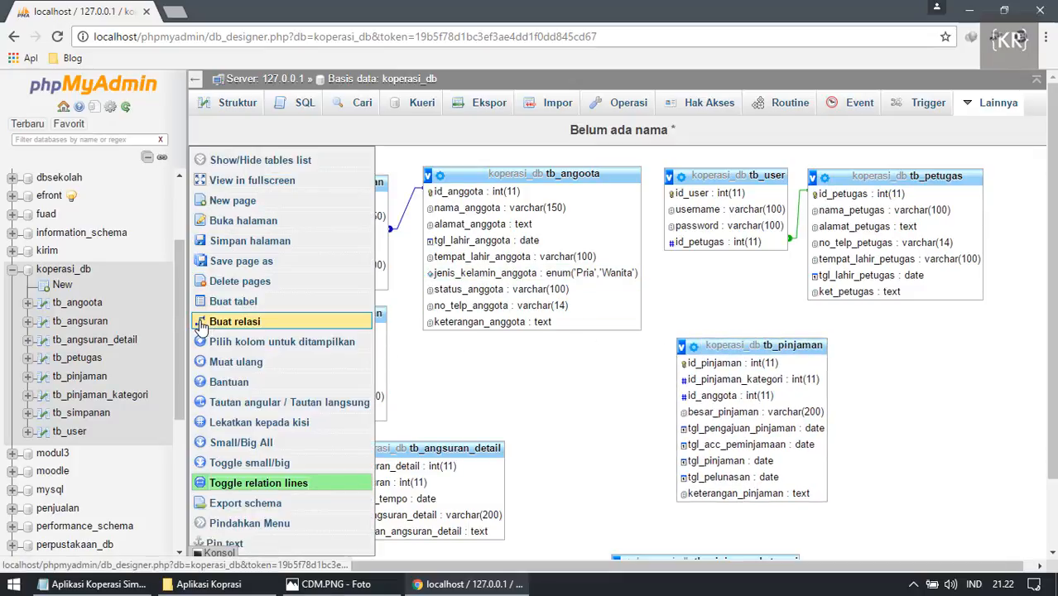
click(202, 325)
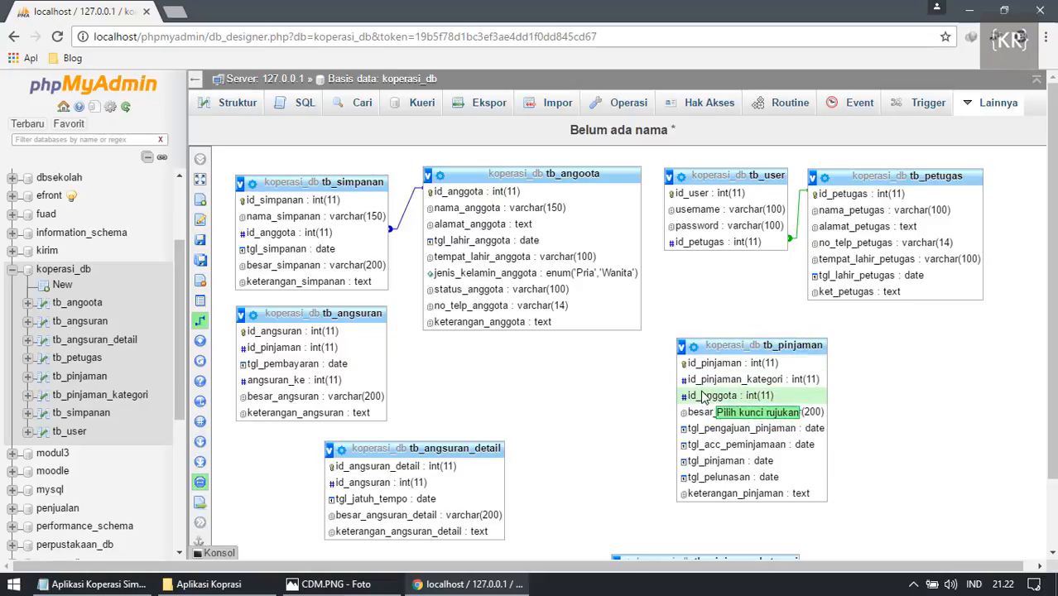
scroll(698, 396, down, 1)
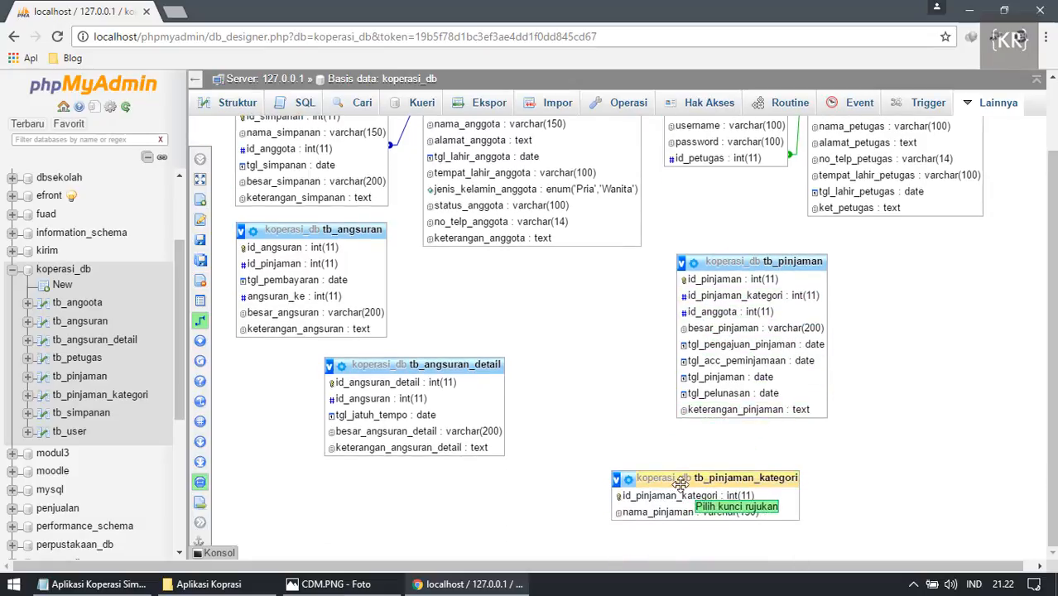
drag(679, 478, 908, 262)
scroll(774, 299, up, 1)
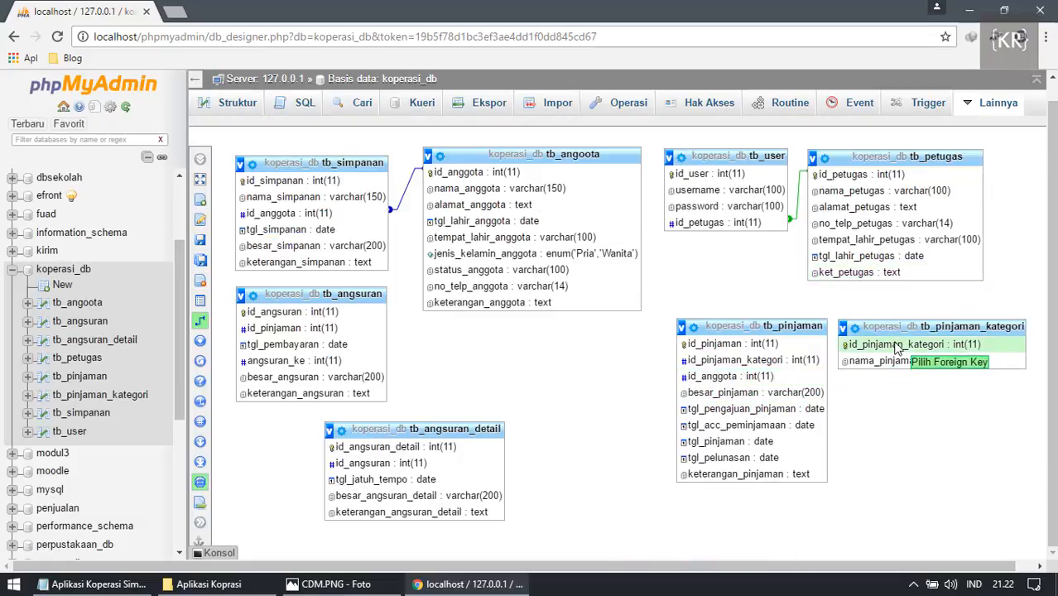
click(740, 364)
click(849, 424)
click(851, 451)
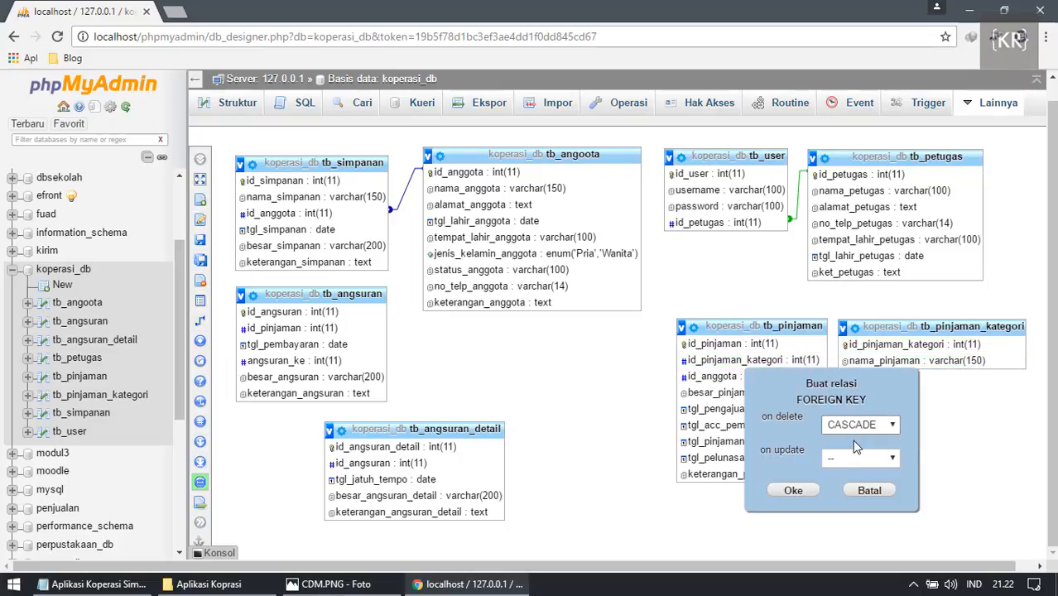
click(857, 458)
click(853, 485)
click(794, 492)
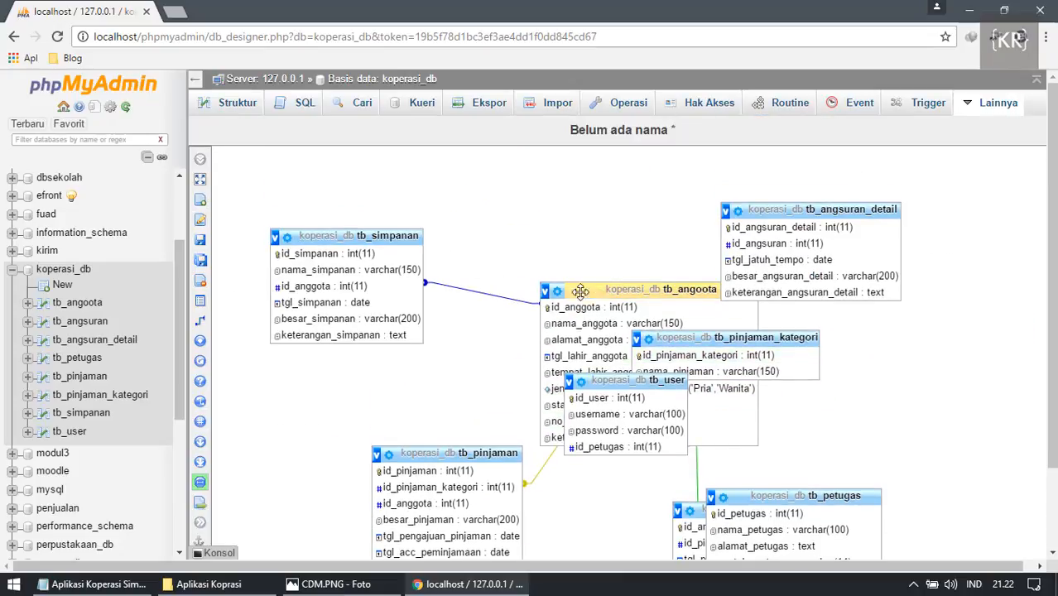
Set tb_simpanan and tb_angoota next to each other along the diagram's top, with tb_pinjaman_kategori and tb_angsuran_detail on tb_angoota's far side.
drag(580, 291, 795, 370)
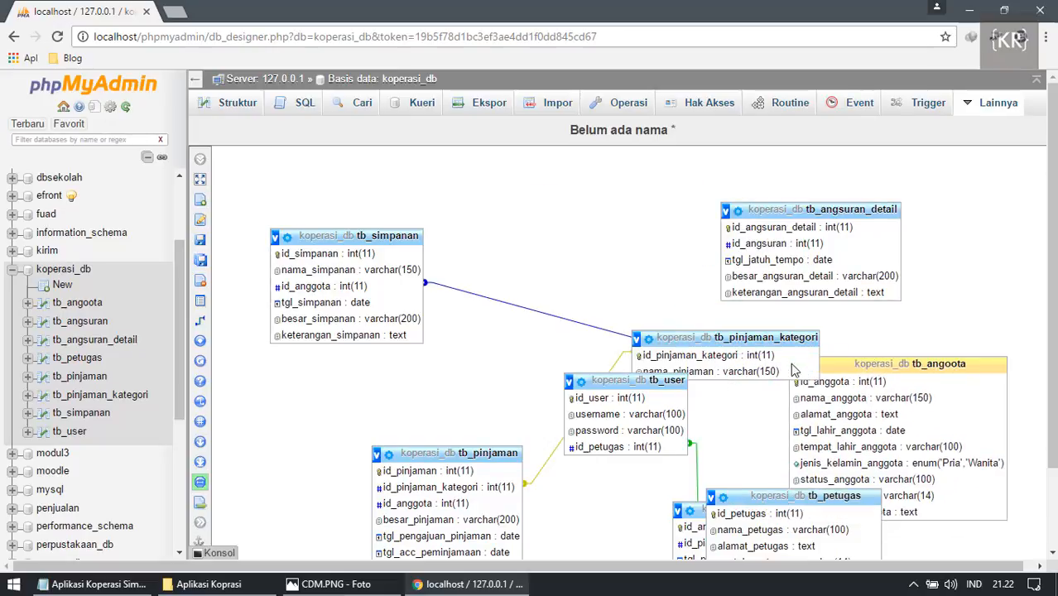
drag(711, 337, 605, 214)
drag(894, 361, 557, 253)
drag(364, 228, 320, 164)
drag(491, 251, 461, 181)
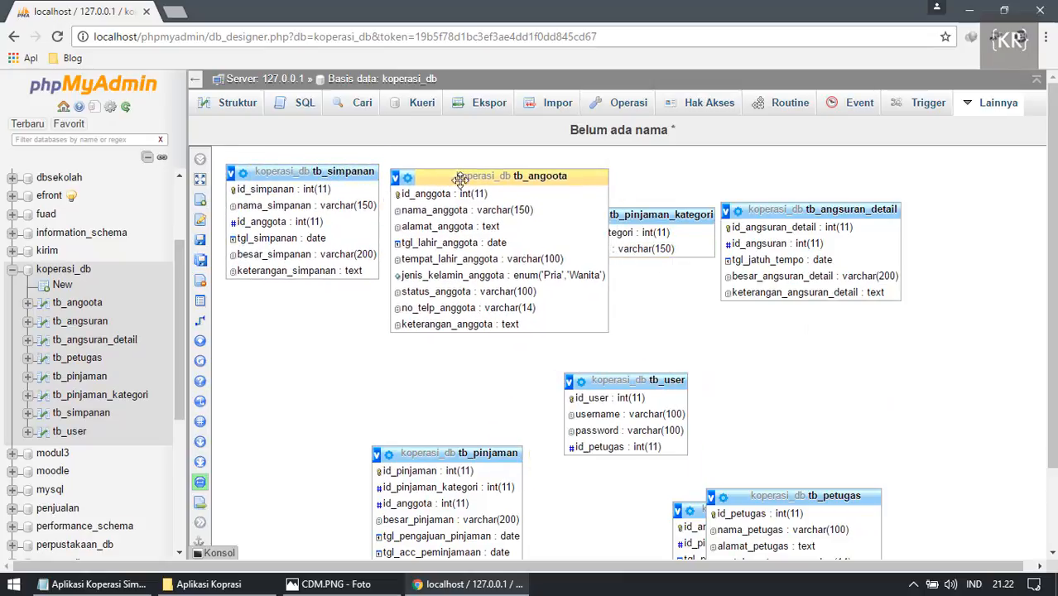
drag(862, 212, 957, 220)
drag(658, 215, 783, 208)
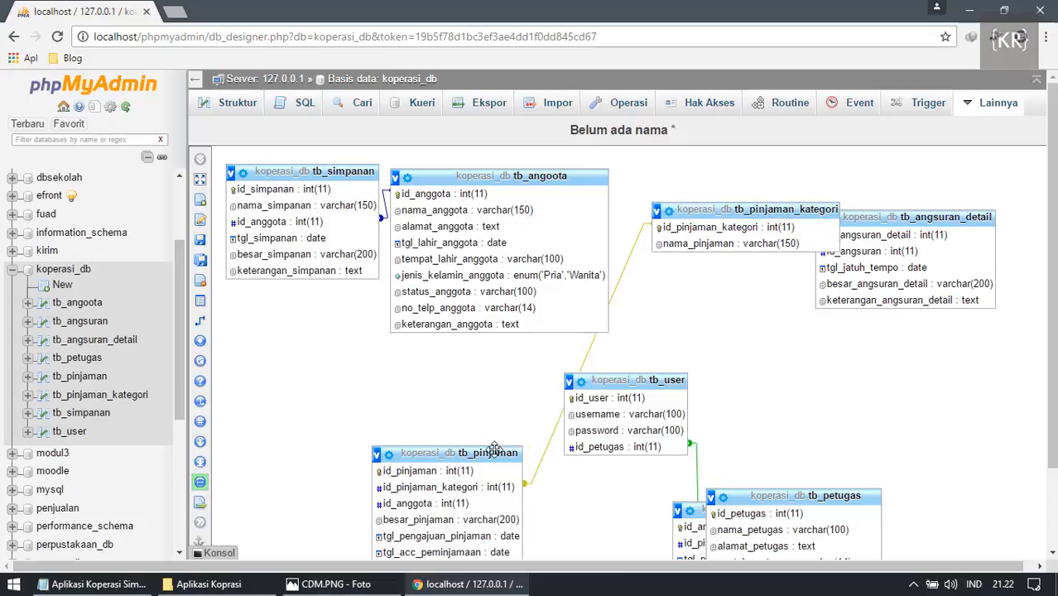
Place tb_pinjaman below tb_simpanan and tb_pinjaman_kategori below tb_angoota.
drag(494, 450, 750, 263)
drag(771, 208, 930, 362)
drag(713, 261, 322, 369)
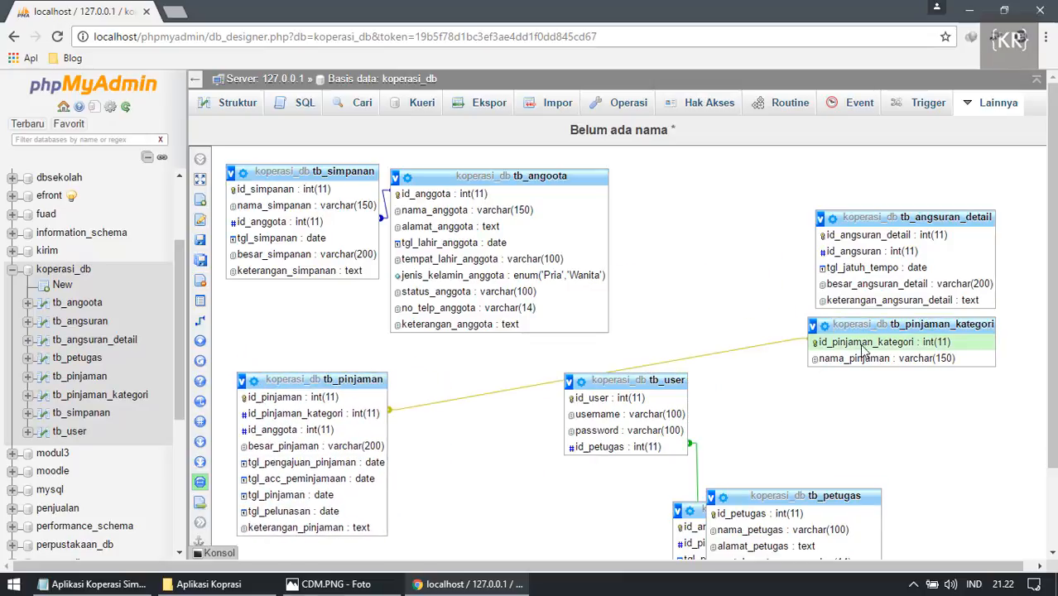
drag(878, 325, 491, 374)
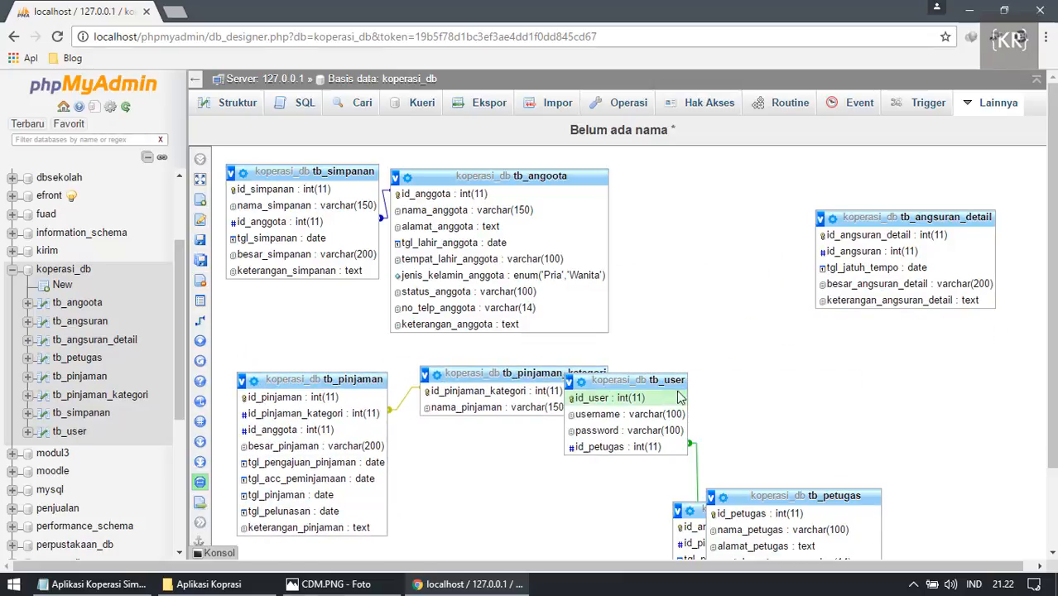
Stack tb_user above tb_petugas below tb_angsuran_detail, and place tb_angsuran below tb_pinjaman_kategori.
drag(675, 380, 801, 380)
drag(925, 216, 770, 204)
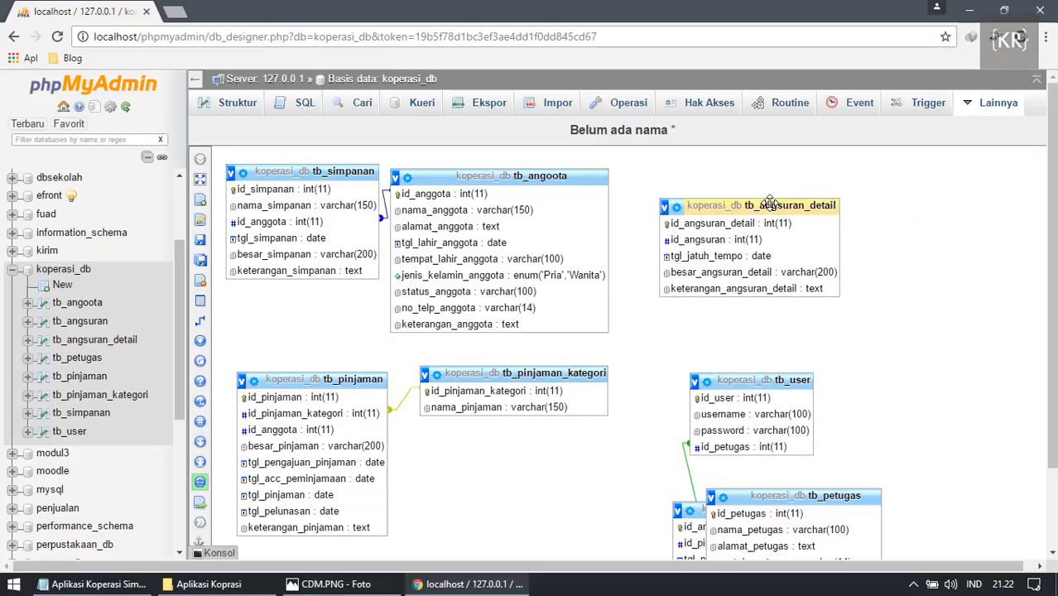
scroll(795, 432, down, 2)
drag(828, 394, 911, 350)
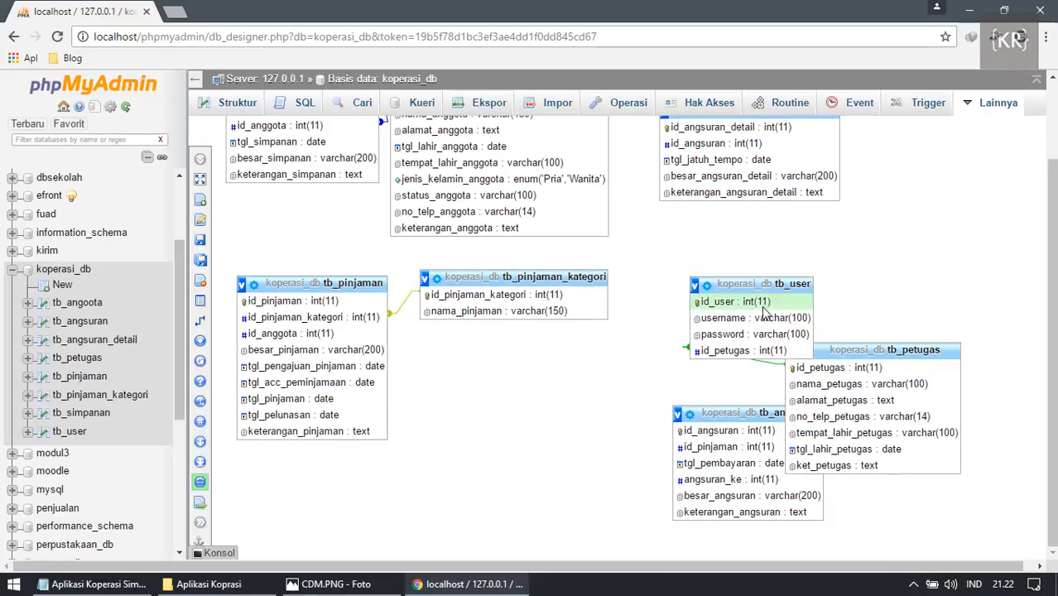
drag(766, 285, 880, 249)
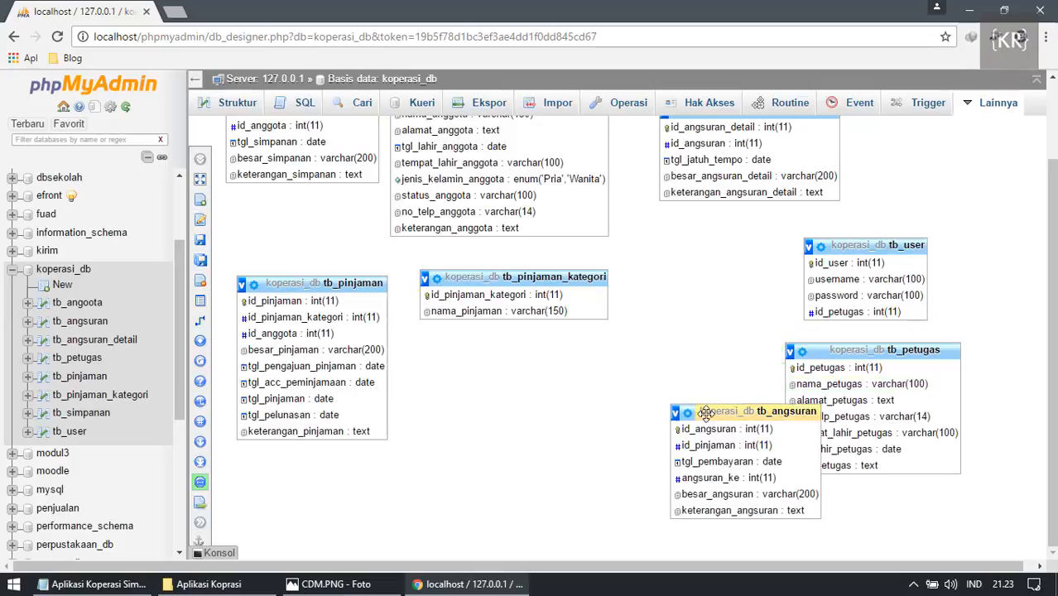
drag(820, 414, 702, 418)
scroll(756, 412, up, 2)
drag(610, 507, 528, 462)
scroll(369, 368, down, 1)
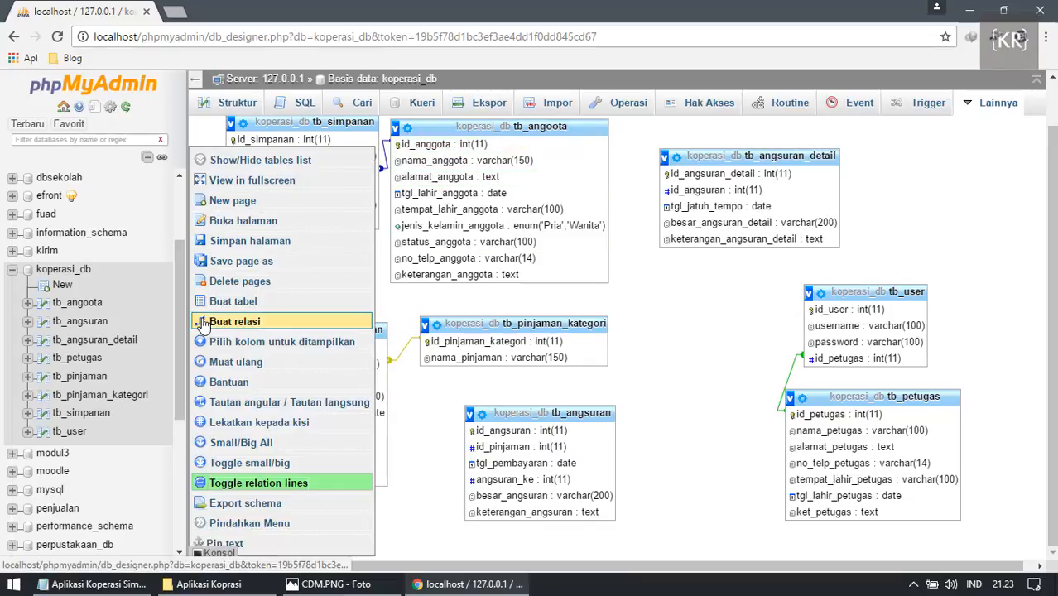
Relate tb_angoota.id_anggota to tb_pinjaman.id_anggota with CASCADE on delete and on update.
click(202, 323)
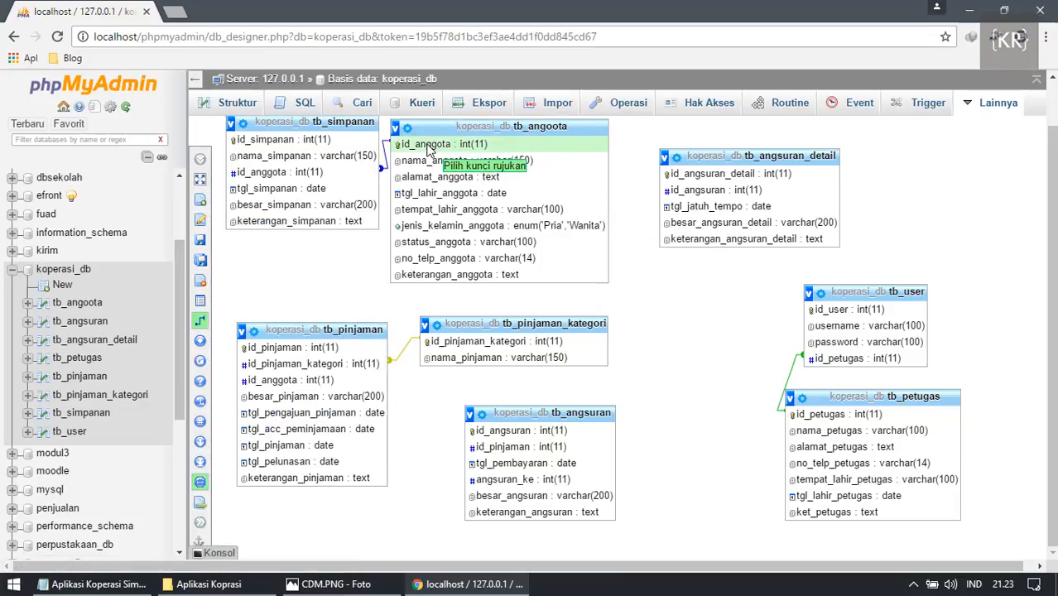
click(269, 386)
click(390, 448)
click(391, 478)
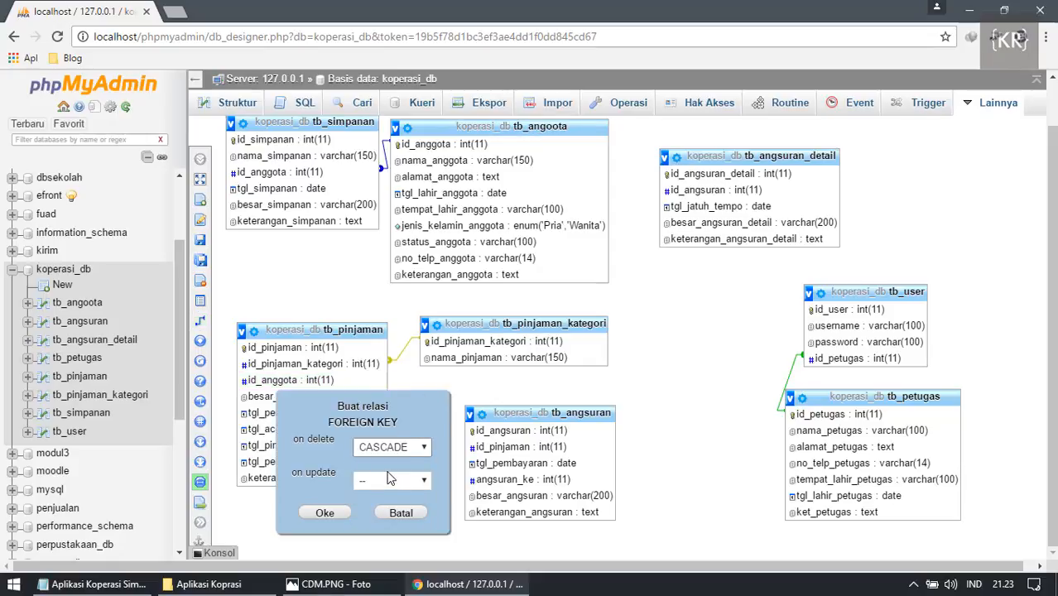
click(391, 480)
click(385, 513)
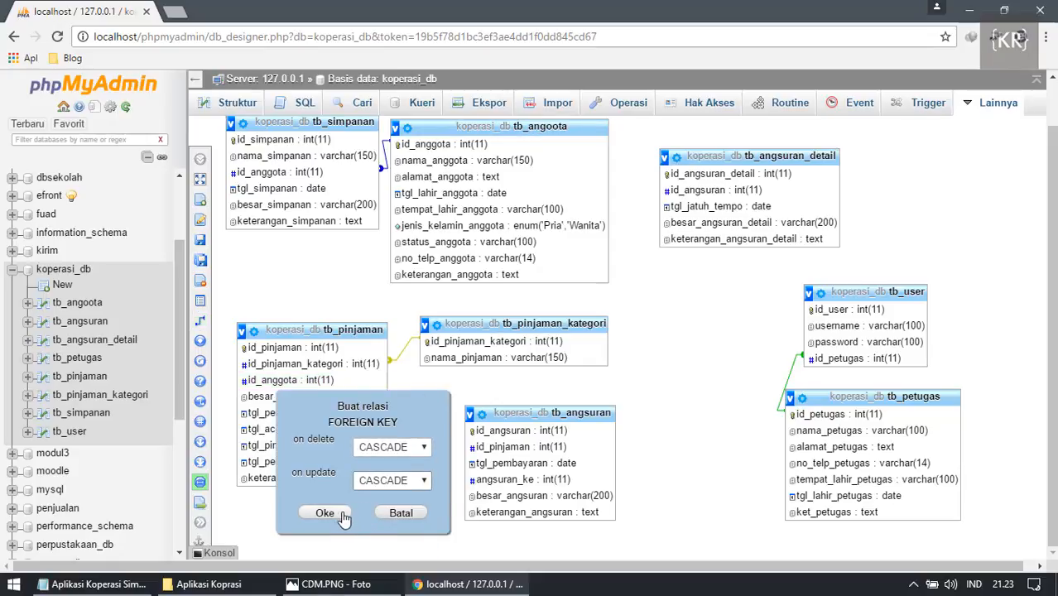
click(325, 513)
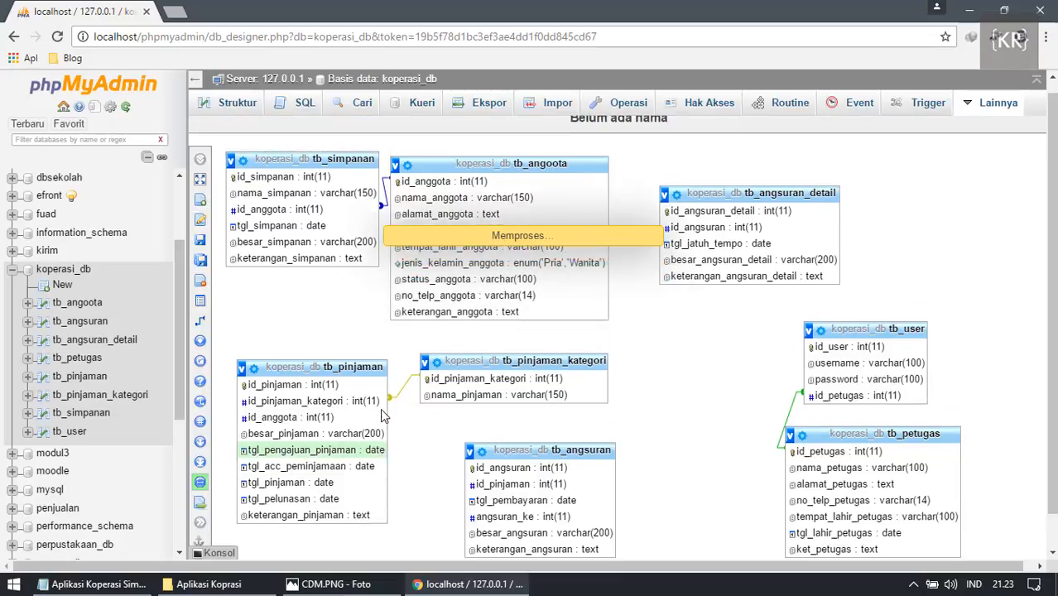
scroll(560, 388, down, 3)
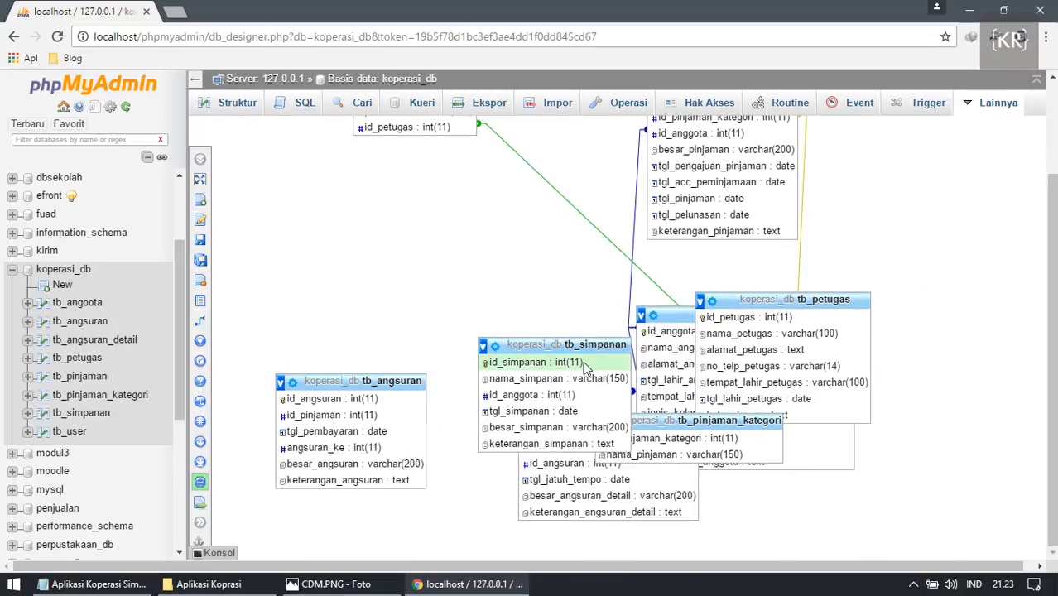
scroll(537, 361, up, 3)
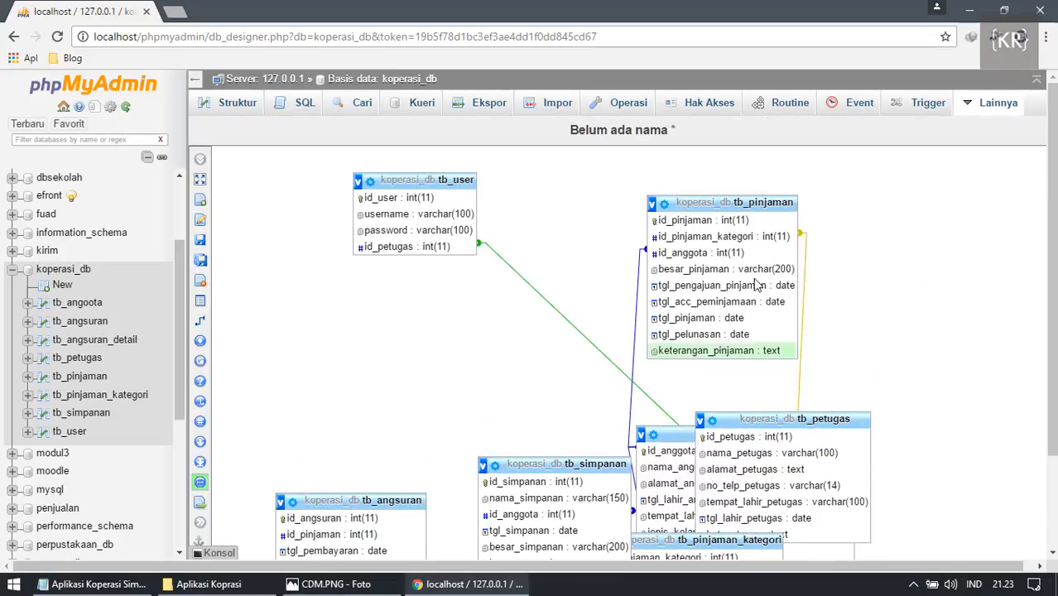
Stack tb_user above tb_petugas on the diagram's left side, and move tb_pinjaman over to its right side.
drag(729, 205, 643, 178)
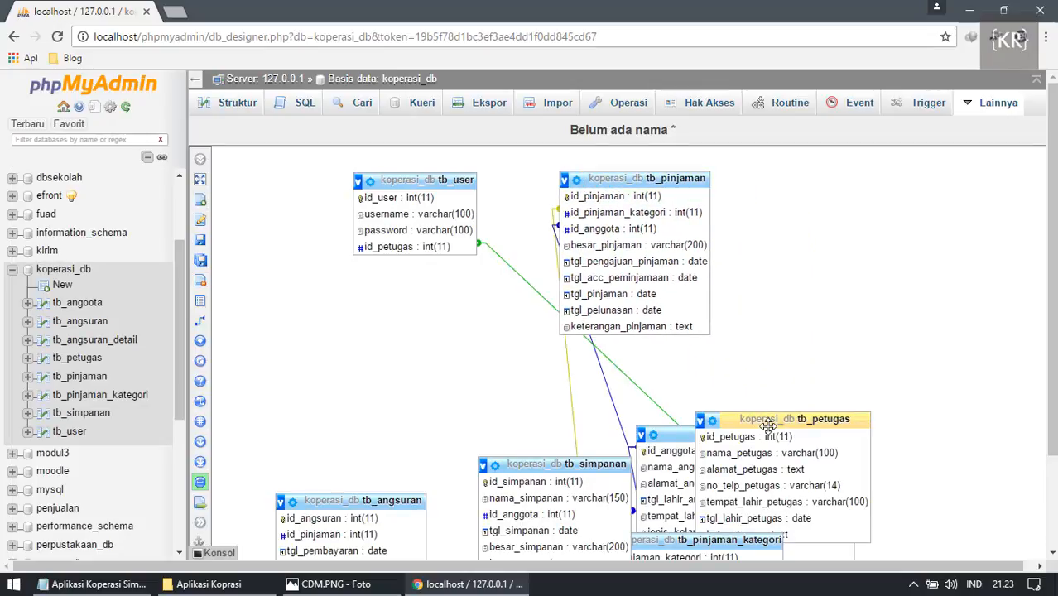
drag(768, 424, 375, 301)
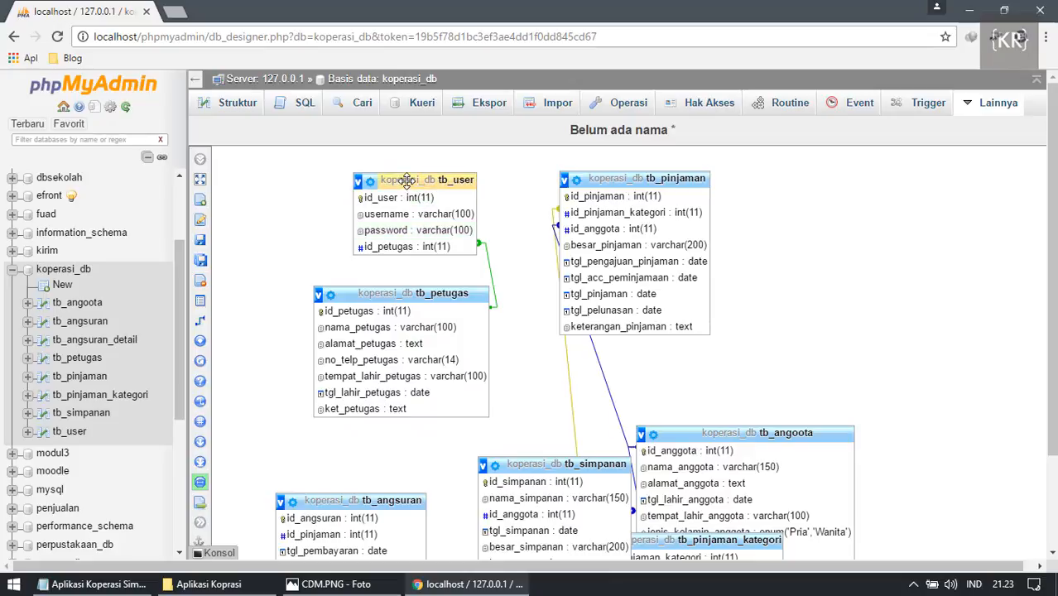
drag(406, 180, 319, 174)
drag(443, 296, 392, 284)
drag(696, 178, 830, 195)
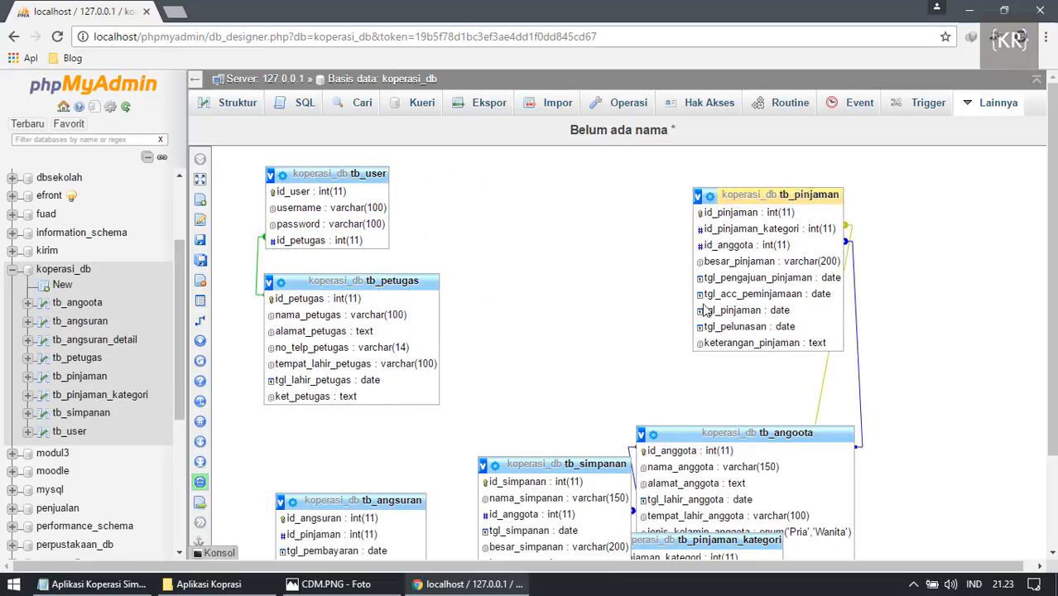
Place tb_pinjaman_kategori beside tb_pinjaman, with tb_simpanan below tb_pinjaman_kategori and tb_angoota below tb_pinjaman.
drag(580, 471, 591, 346)
scroll(748, 344, down, 3)
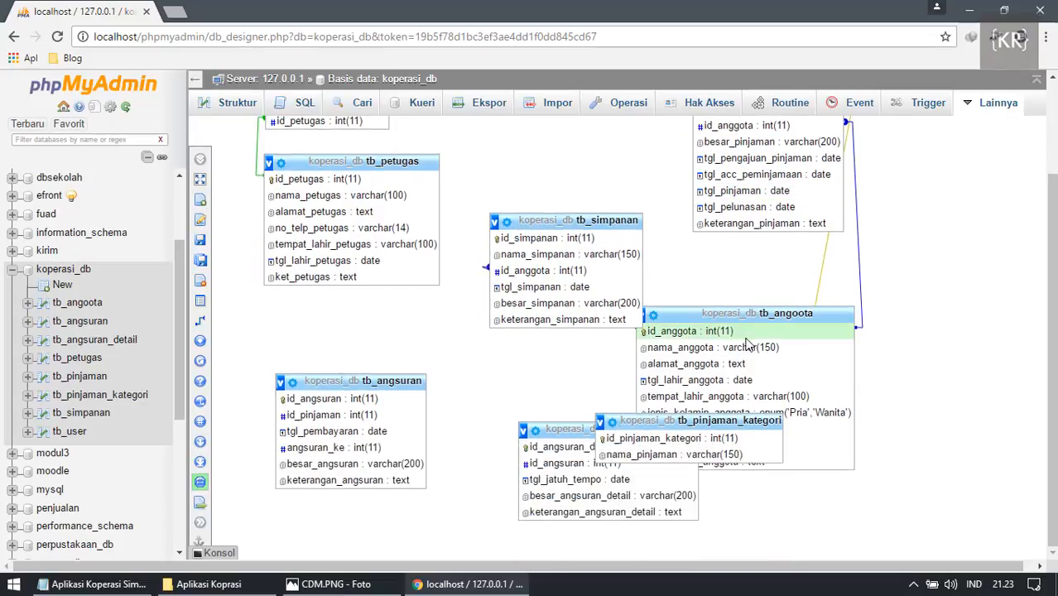
drag(771, 319, 896, 326)
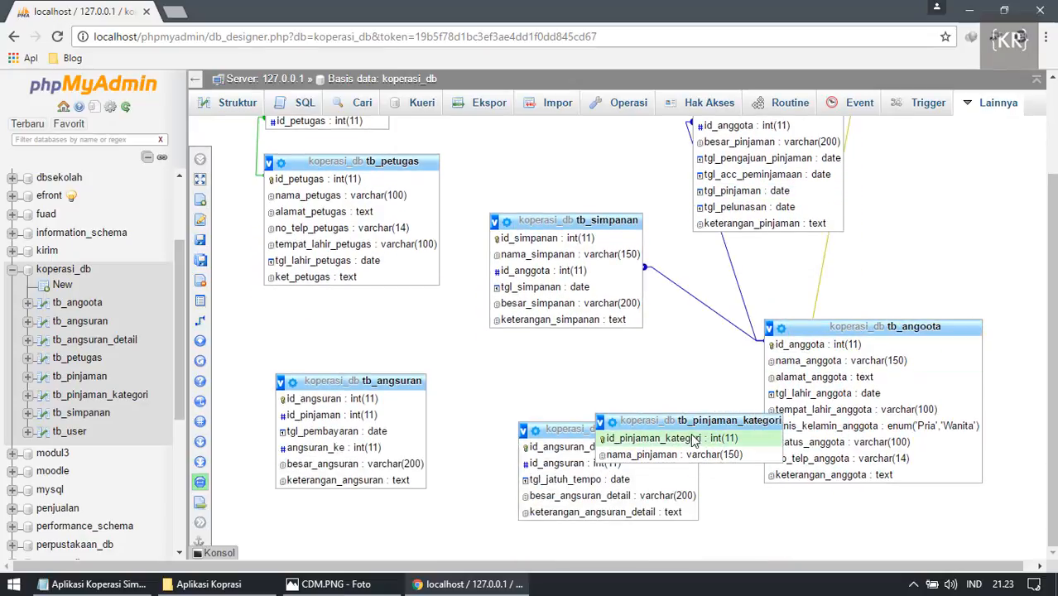
drag(645, 420, 577, 358)
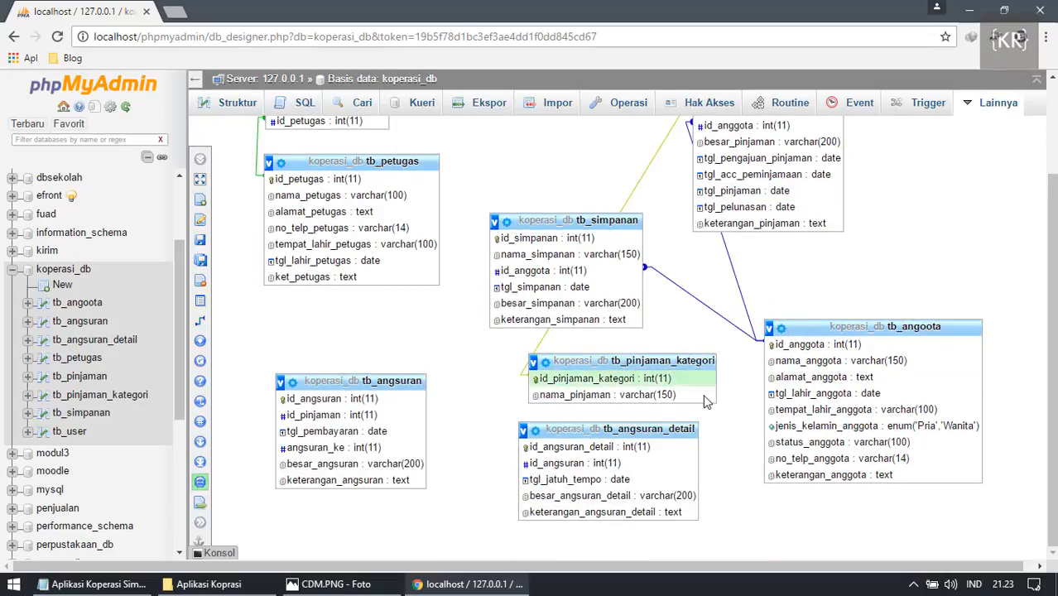
scroll(706, 403, up, 3)
drag(670, 486, 629, 202)
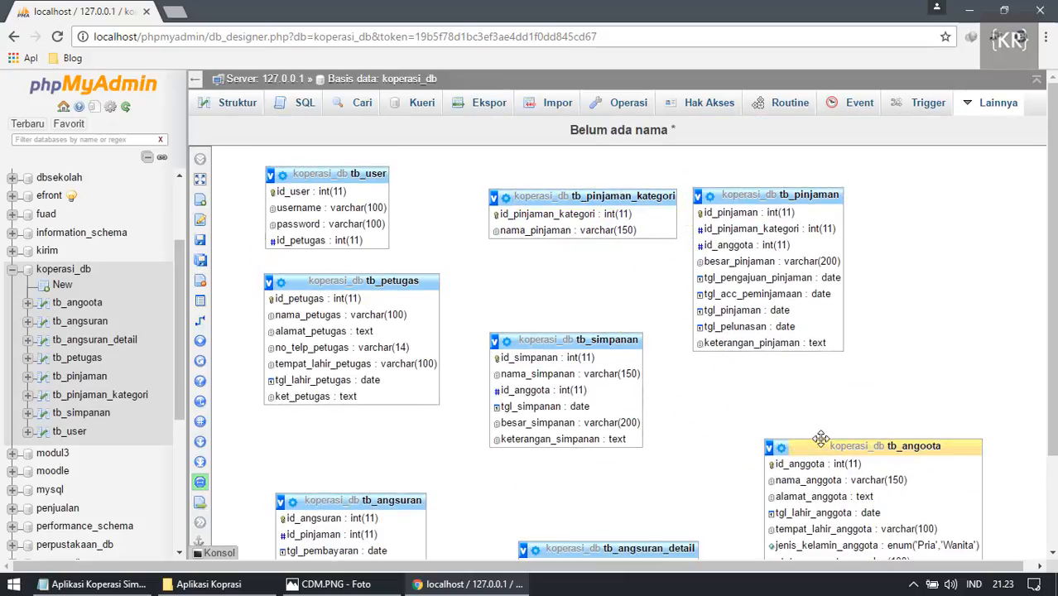
drag(821, 438, 746, 377)
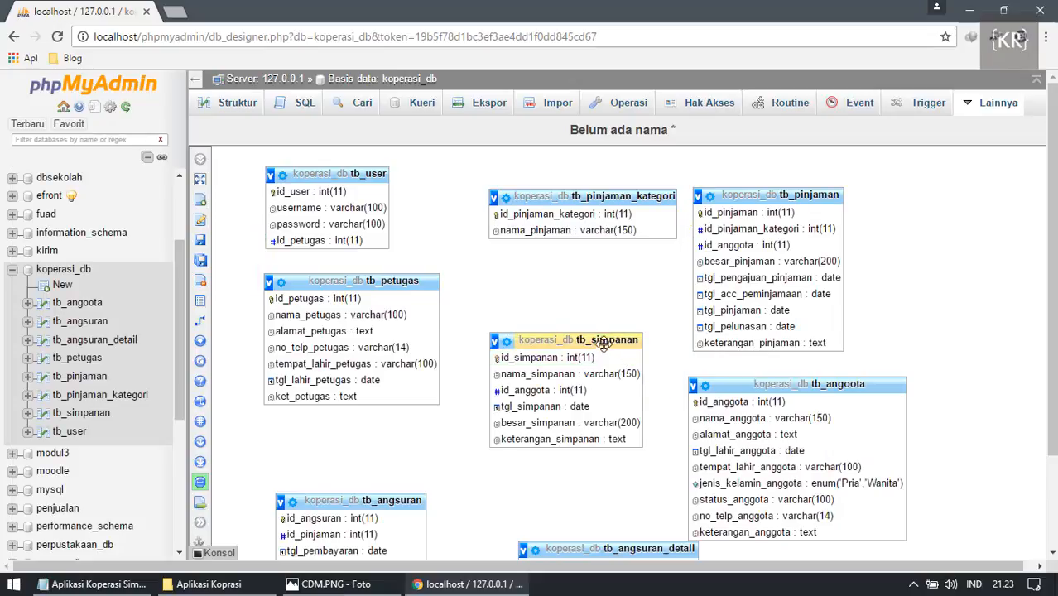
drag(604, 344, 618, 315)
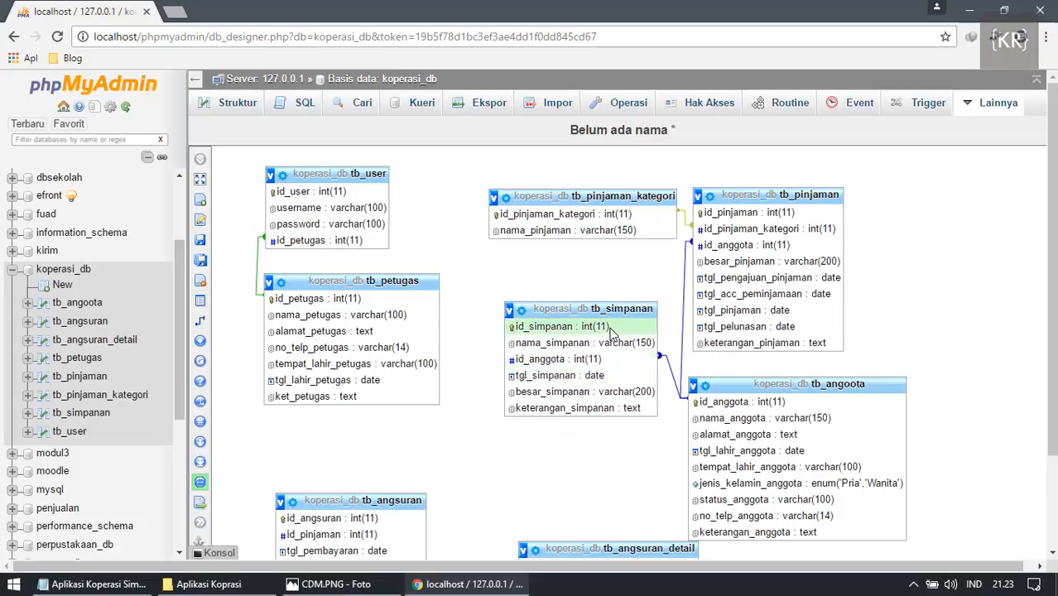
Line up tb_simpanan, tb_angoota and tb_pinjaman side by side, and place tb_angsuran_detail next to tb_angsuran.
drag(754, 201, 877, 202)
drag(787, 384, 768, 287)
drag(631, 313, 610, 278)
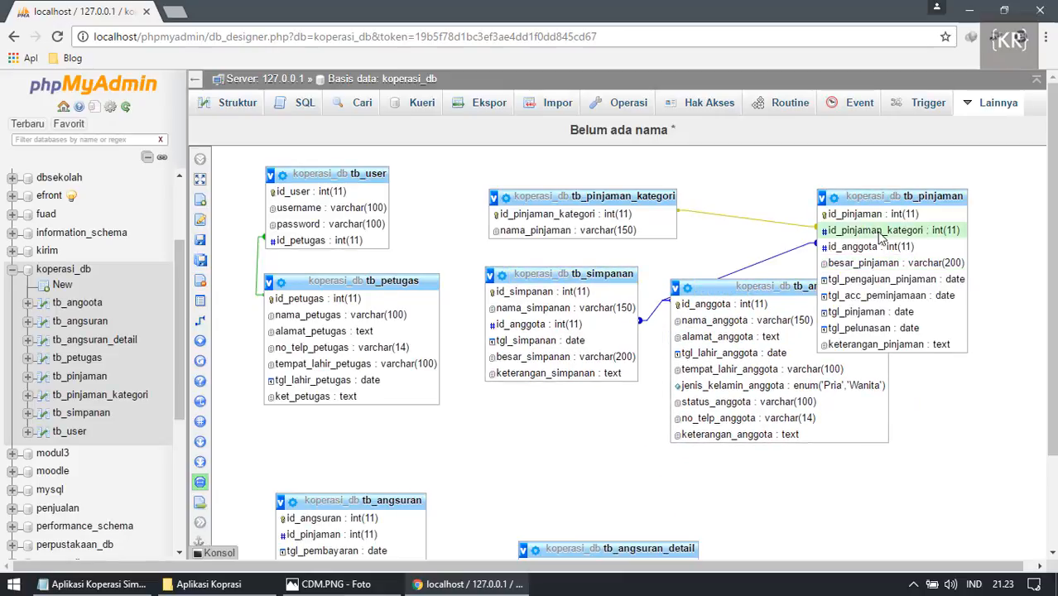
drag(860, 198, 947, 260)
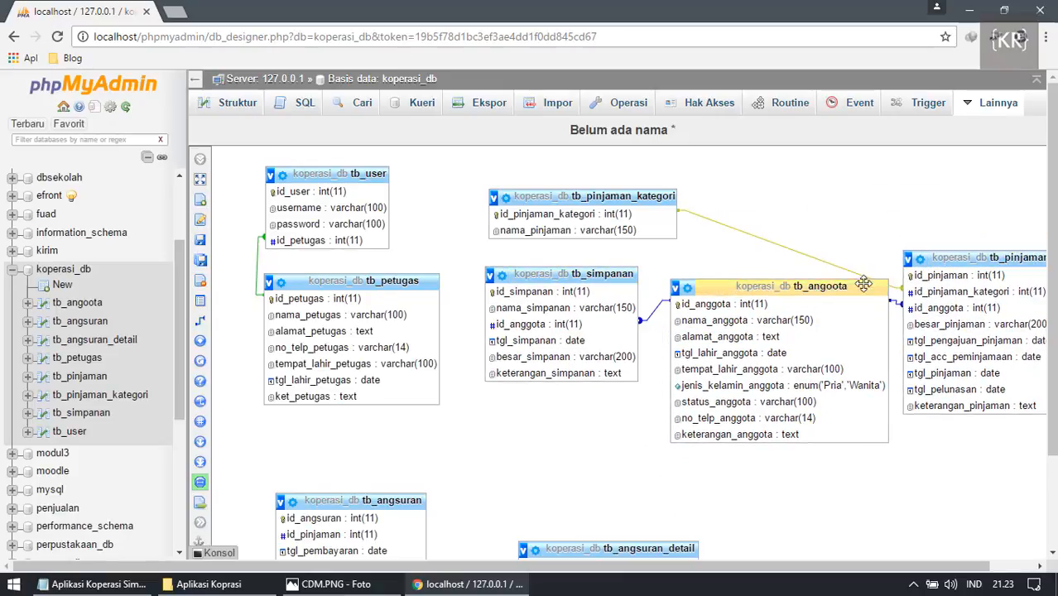
drag(864, 284, 846, 256)
drag(932, 253, 921, 205)
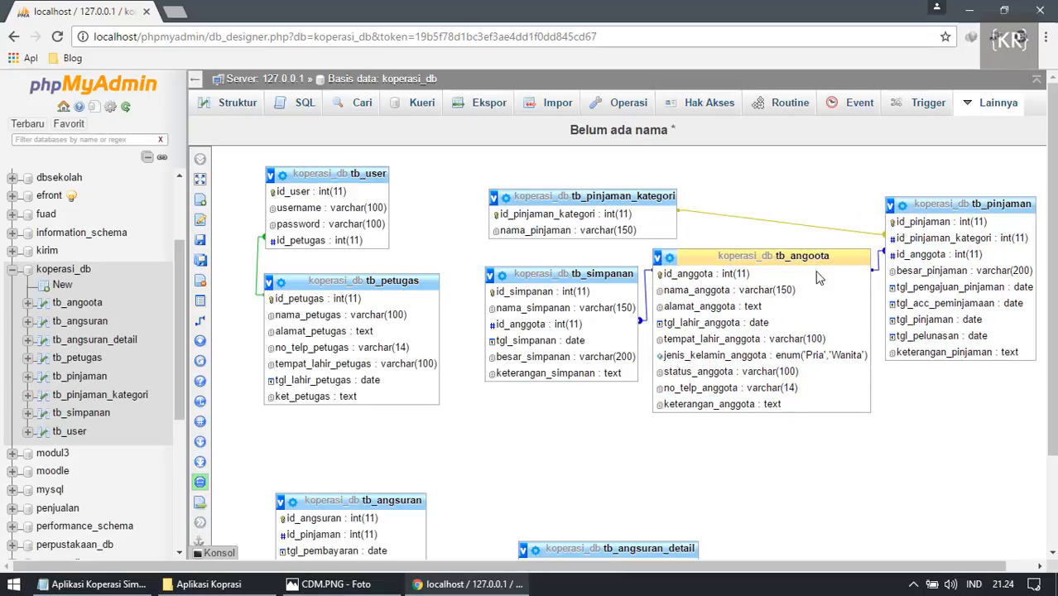
scroll(596, 465, down, 3)
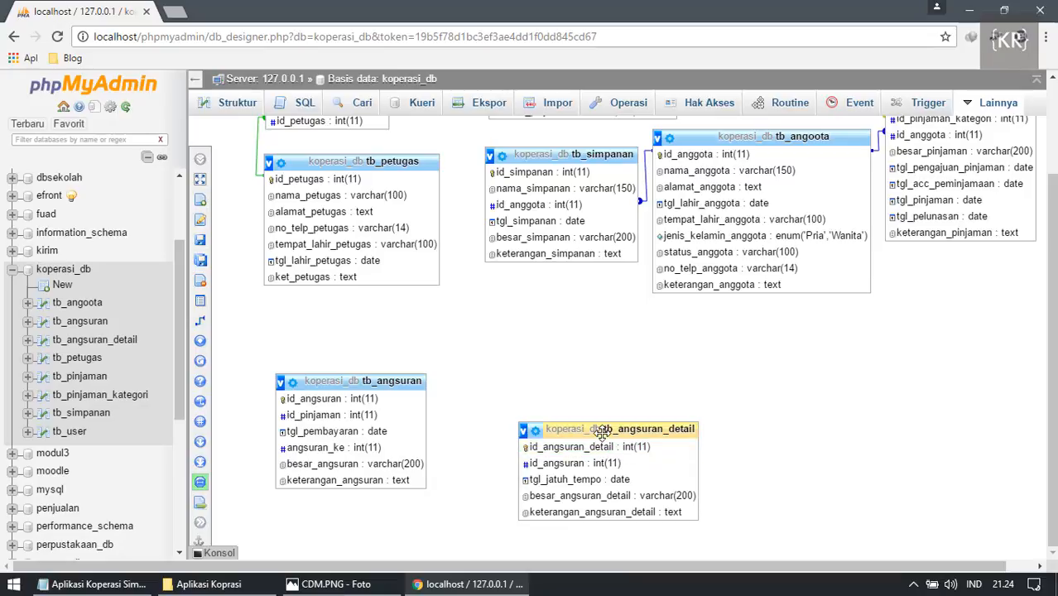
drag(603, 433, 567, 375)
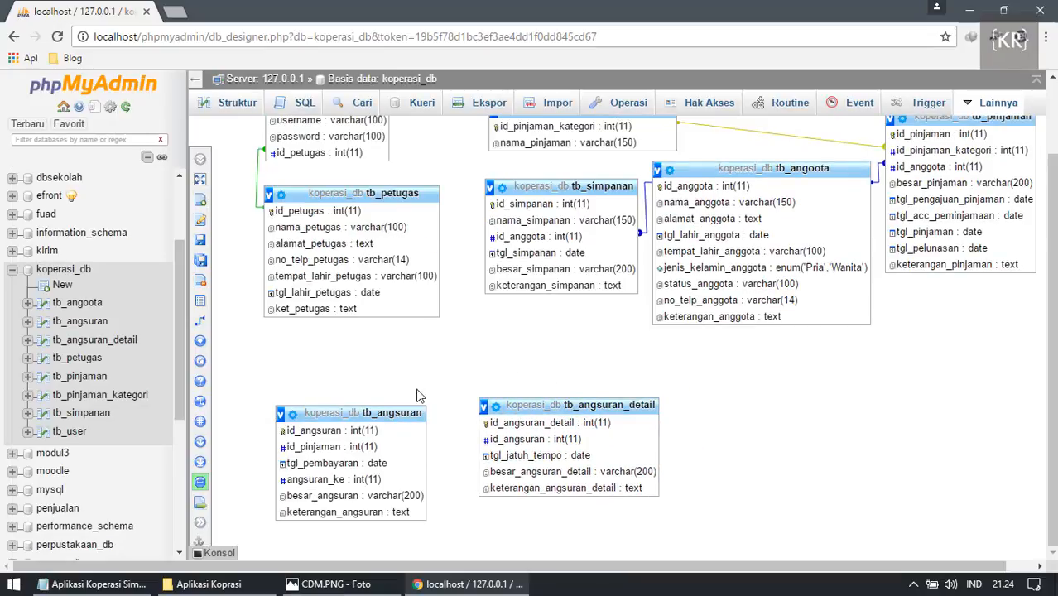
Relate tb_angsuran.id_angsuran to tb_angsuran_detail.id_angsuran with CASCADE on delete and on update.
click(201, 321)
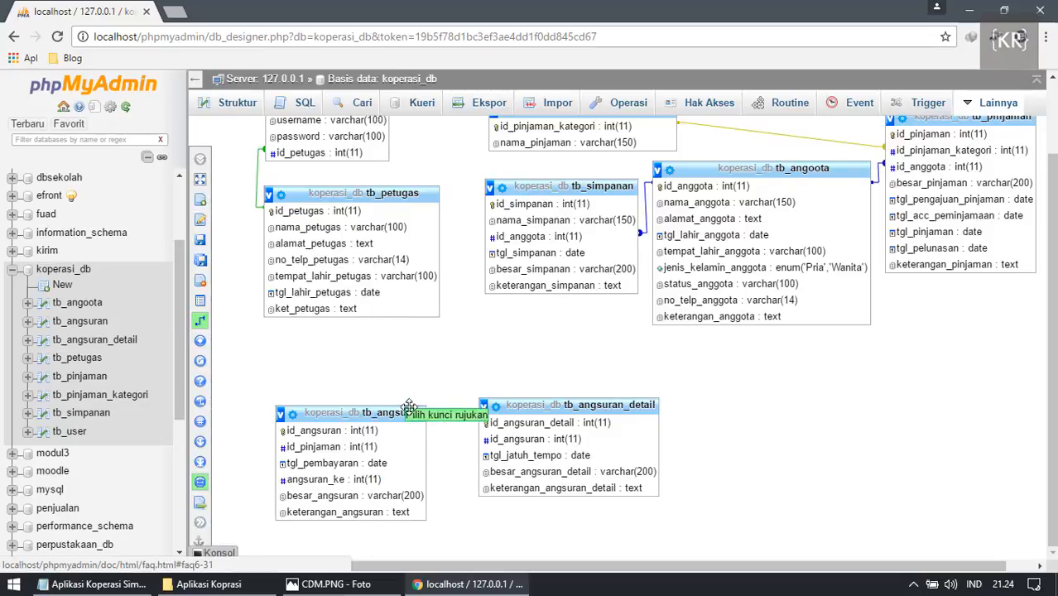
click(367, 431)
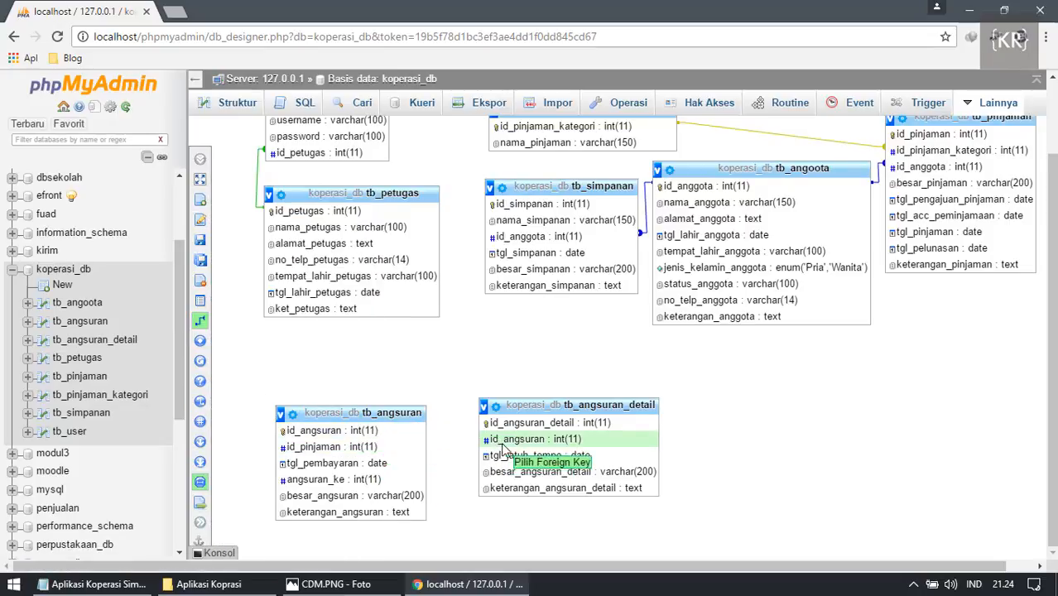
click(503, 448)
scroll(595, 508, down, 1)
click(619, 466)
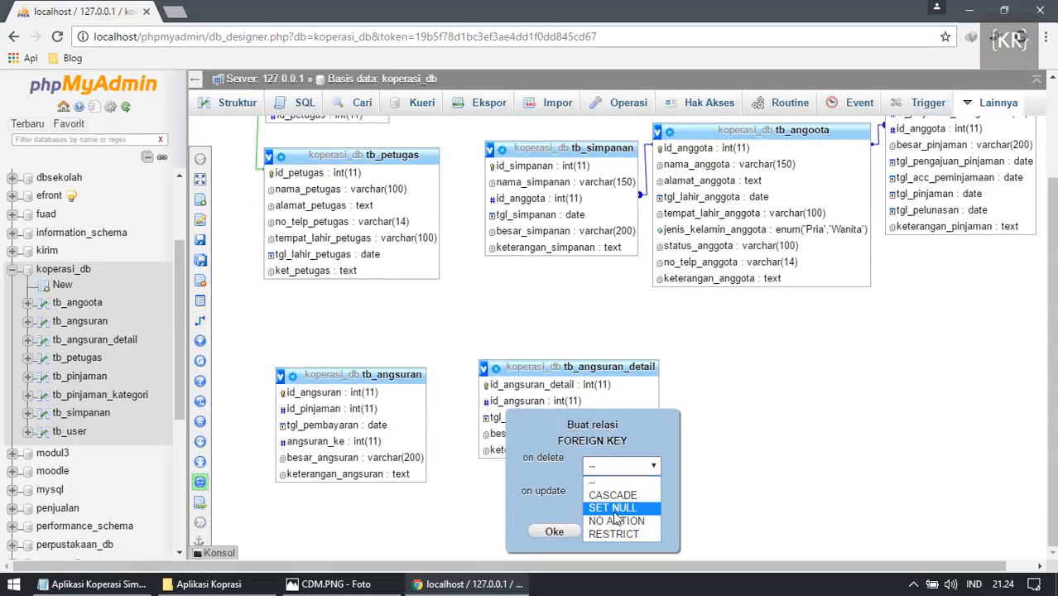
click(614, 496)
click(613, 500)
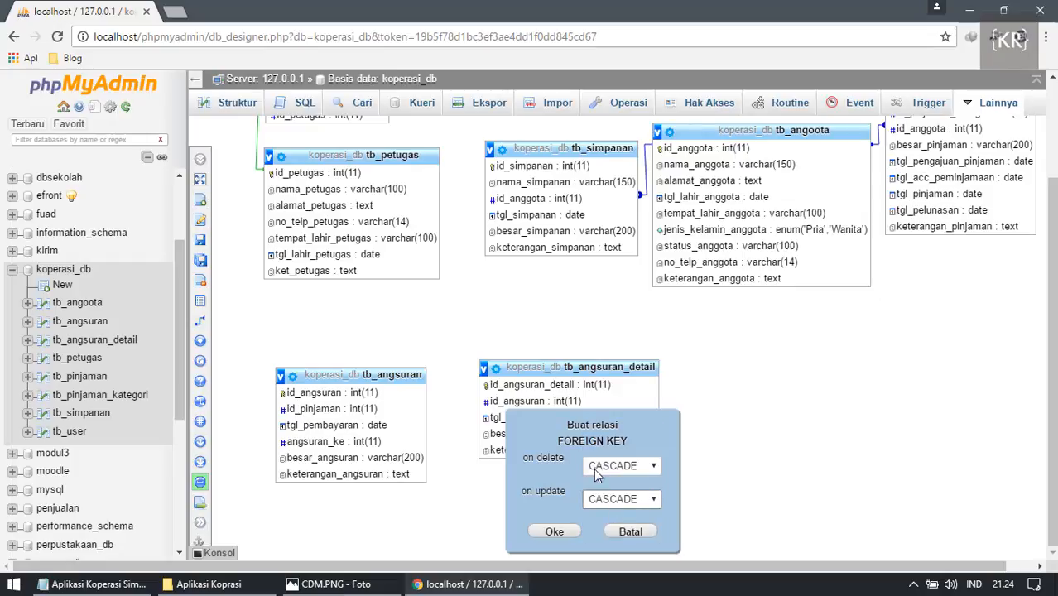
click(553, 531)
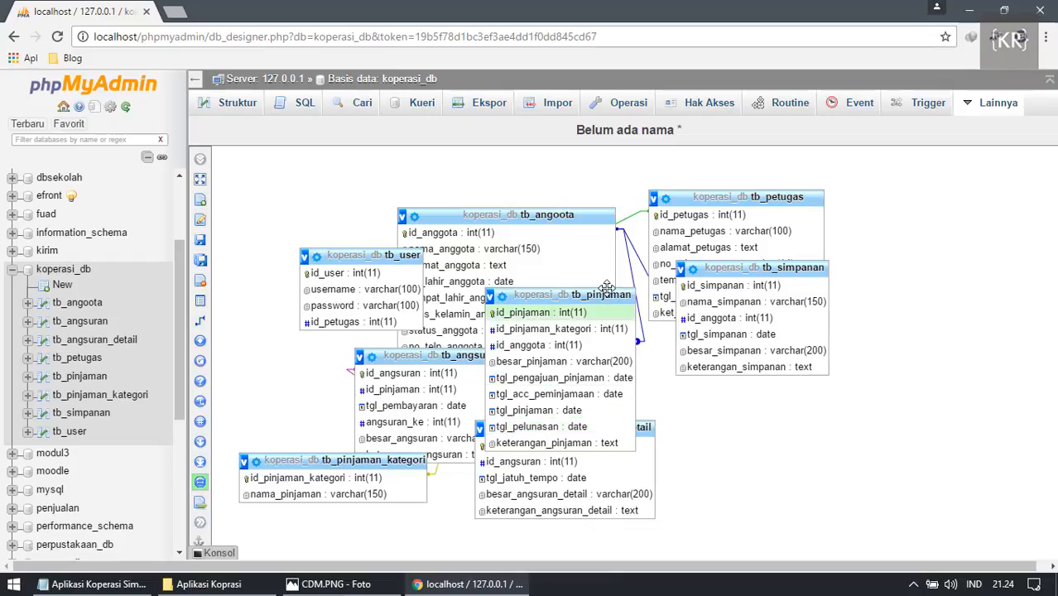
Separate the overlapping tables by placing tb_pinjaman below tb_simpanan, tb_angsuran on tb_simpanan's far side, and tb_pinjaman_kategori slightly lower.
drag(599, 300, 810, 405)
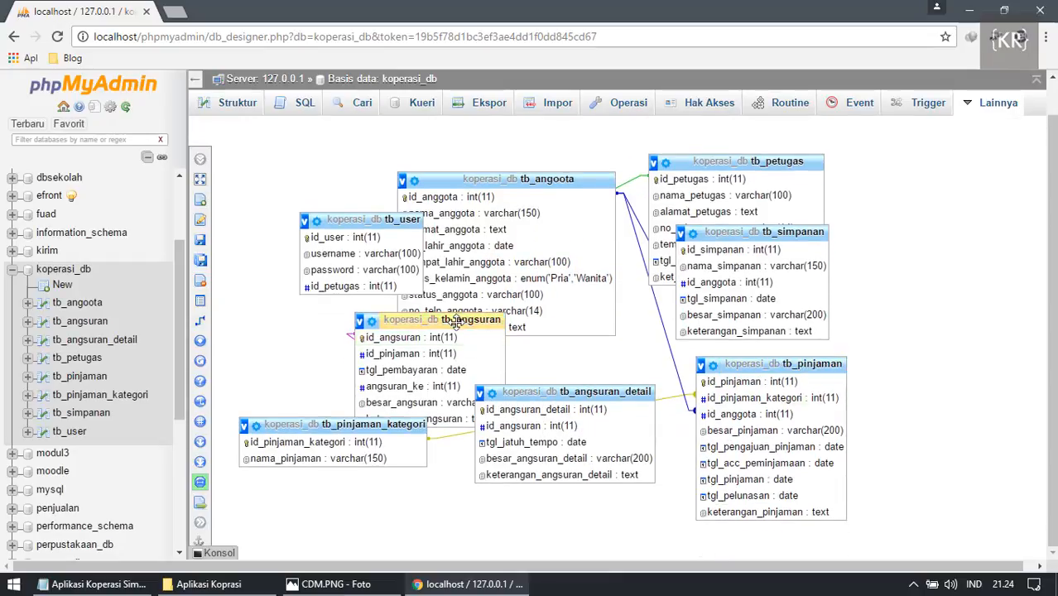
drag(464, 323, 356, 306)
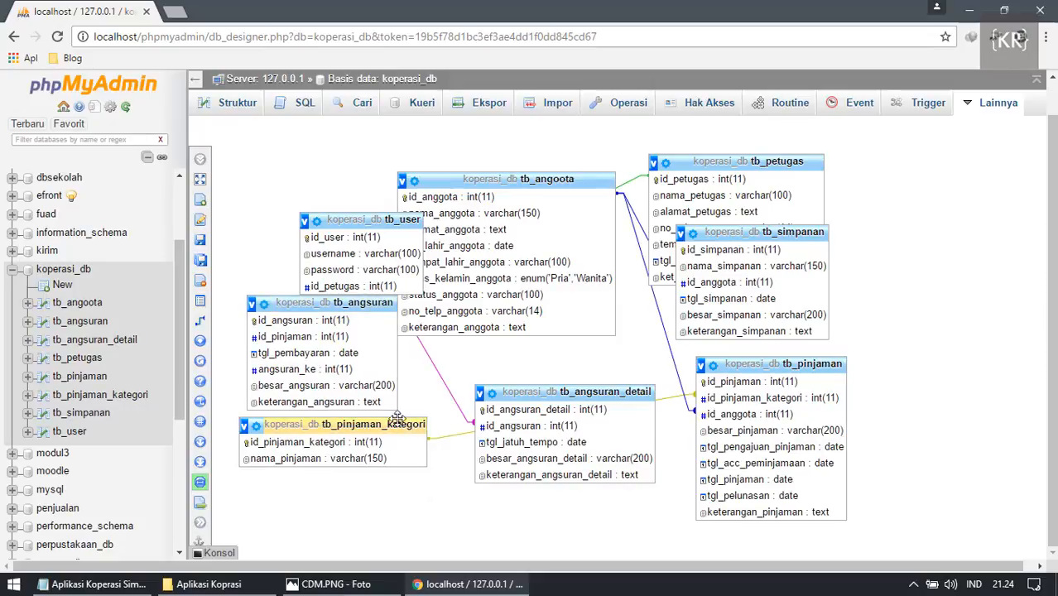
drag(398, 416, 398, 433)
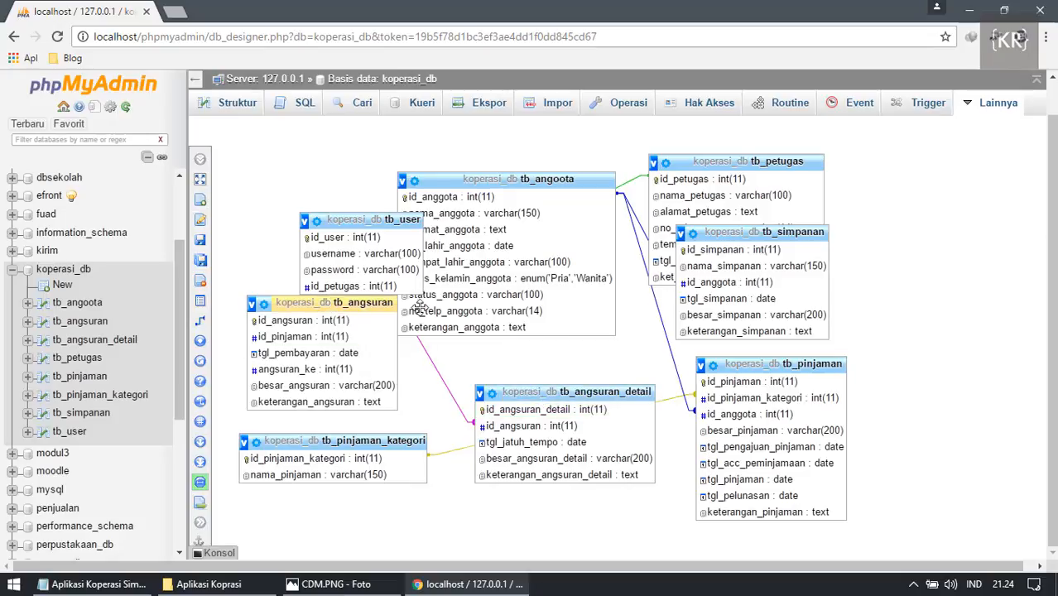
drag(420, 308, 927, 267)
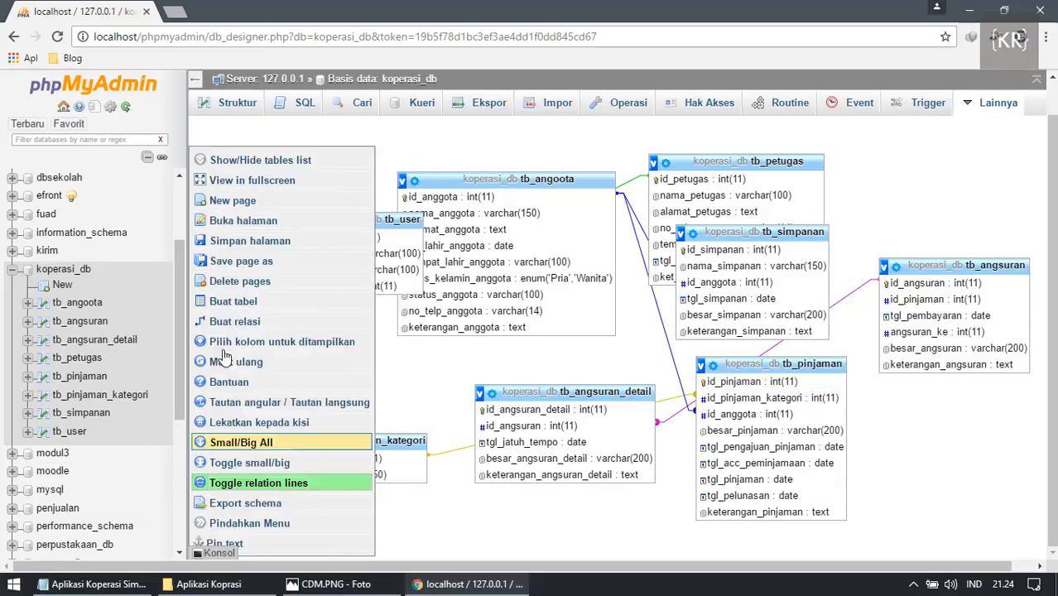
Relate tb_pinjaman.id_pinjaman to tb_angsuran.id_pinjaman with CASCADE as the foreign-key action.
click(217, 324)
click(788, 386)
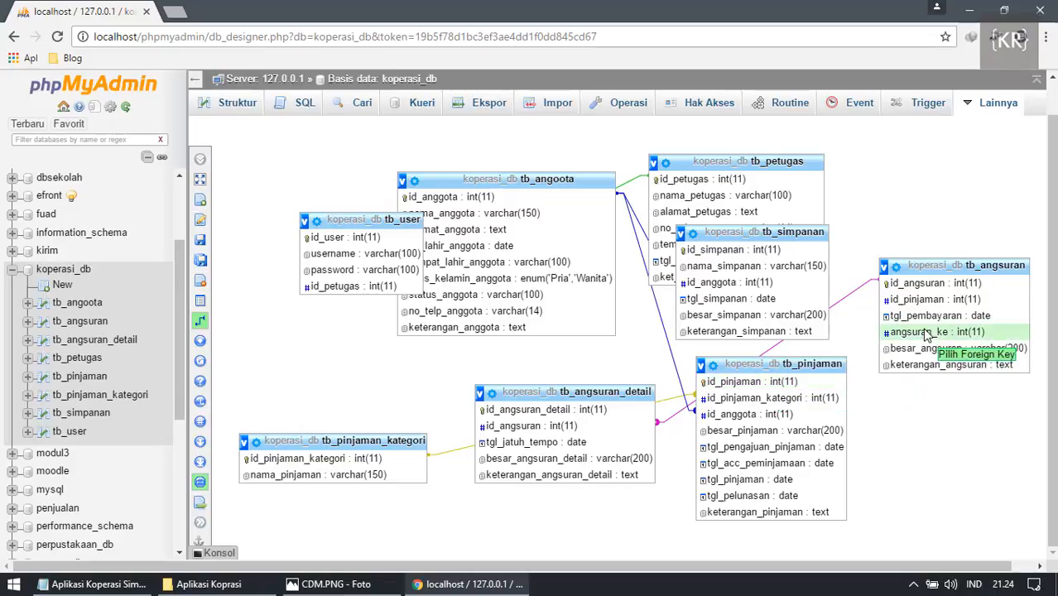
click(918, 300)
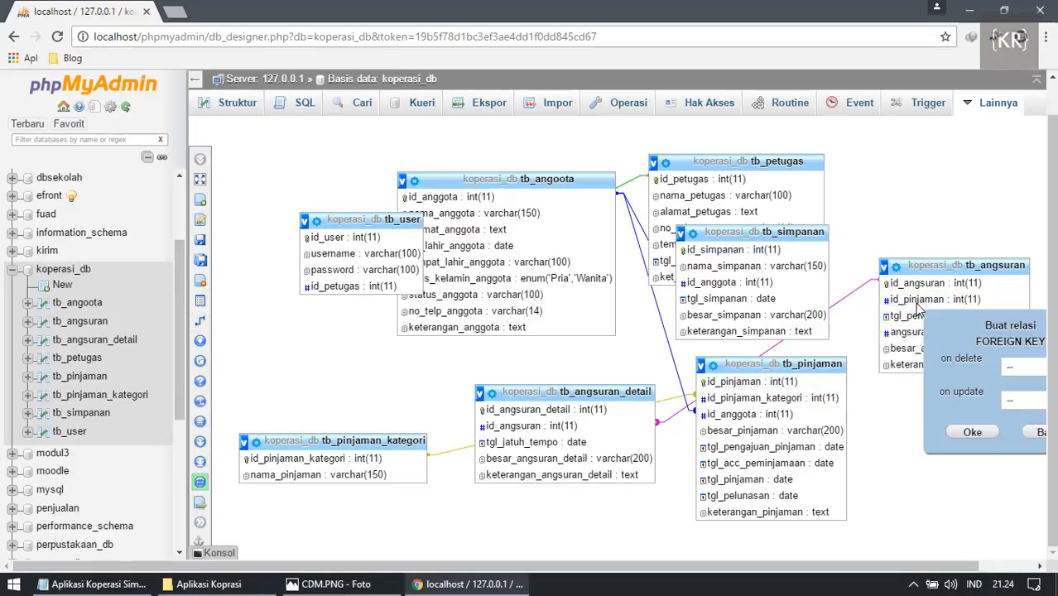
click(1018, 368)
click(1024, 398)
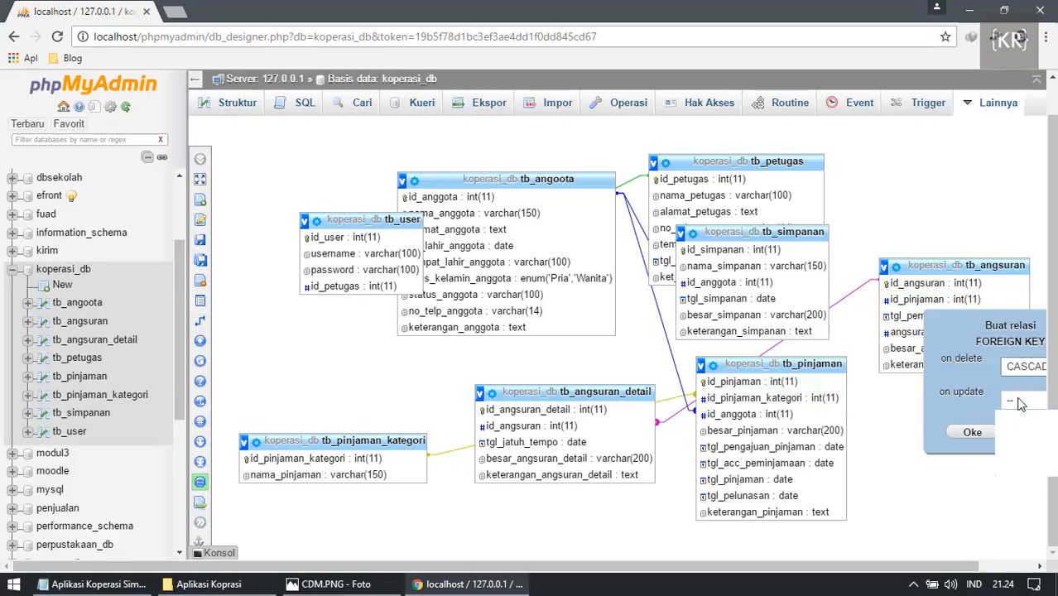
click(973, 435)
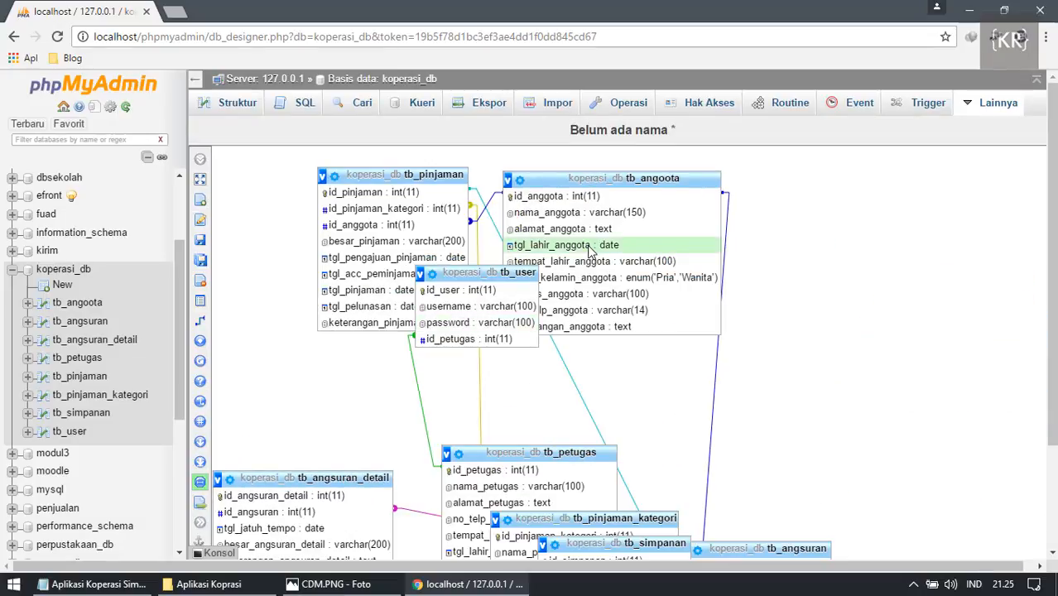
Set tb_petugas and tb_user side by side in the diagram's upper-left area, and move tb_angoota and tb_pinjaman to its right side.
scroll(563, 296, up, 2)
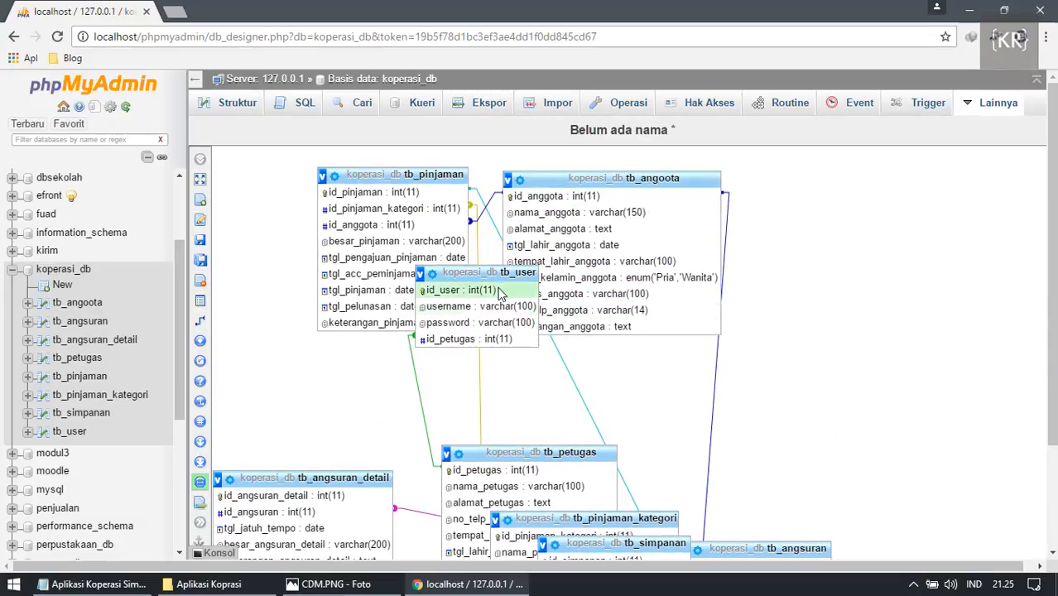
drag(525, 459, 333, 341)
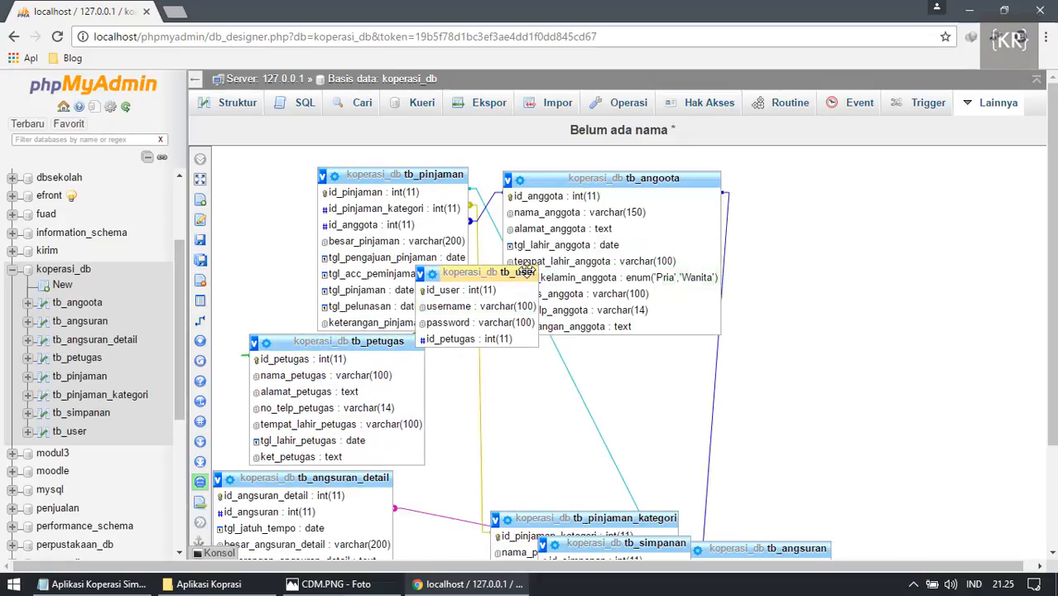
drag(644, 178, 901, 233)
drag(403, 172, 833, 225)
drag(469, 273, 573, 275)
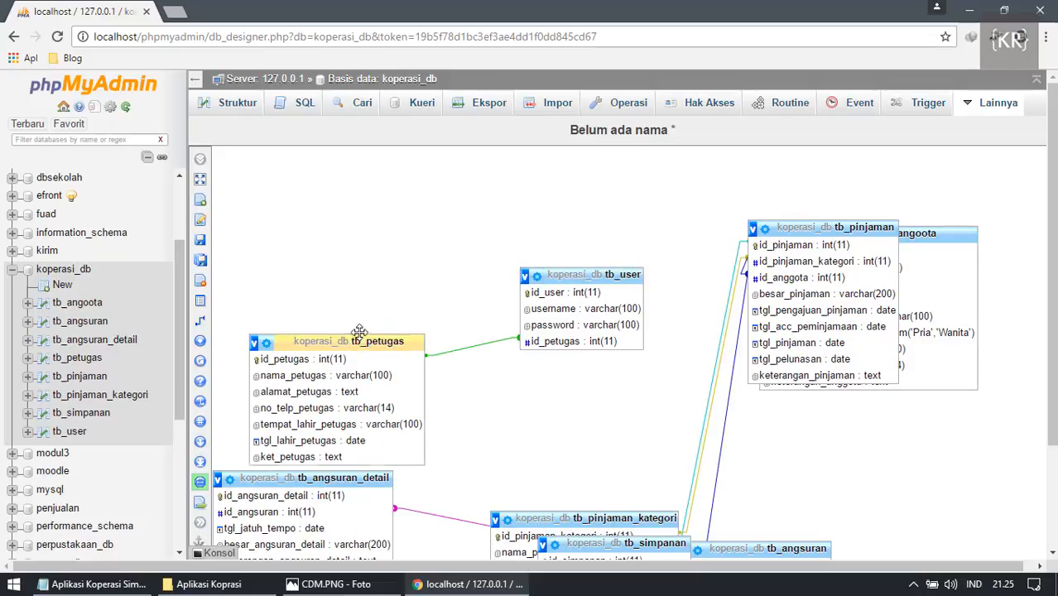
drag(360, 340, 340, 170)
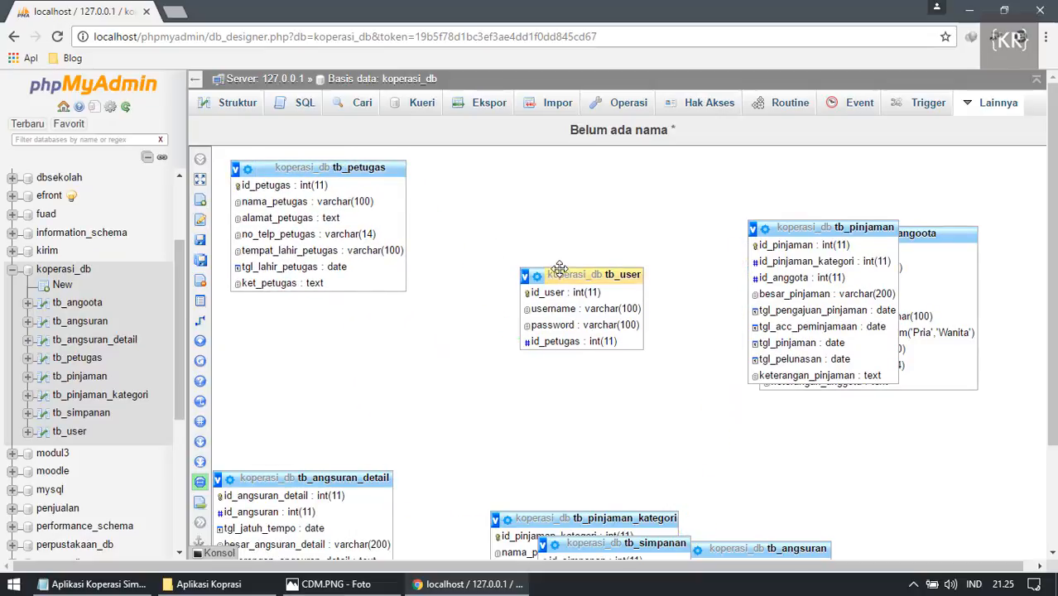
drag(553, 272, 460, 165)
Place tb_angsuran_detail below tb_petugas, and raise tb_pinjaman_kategori clear of tb_simpanan.
scroll(621, 404, down, 3)
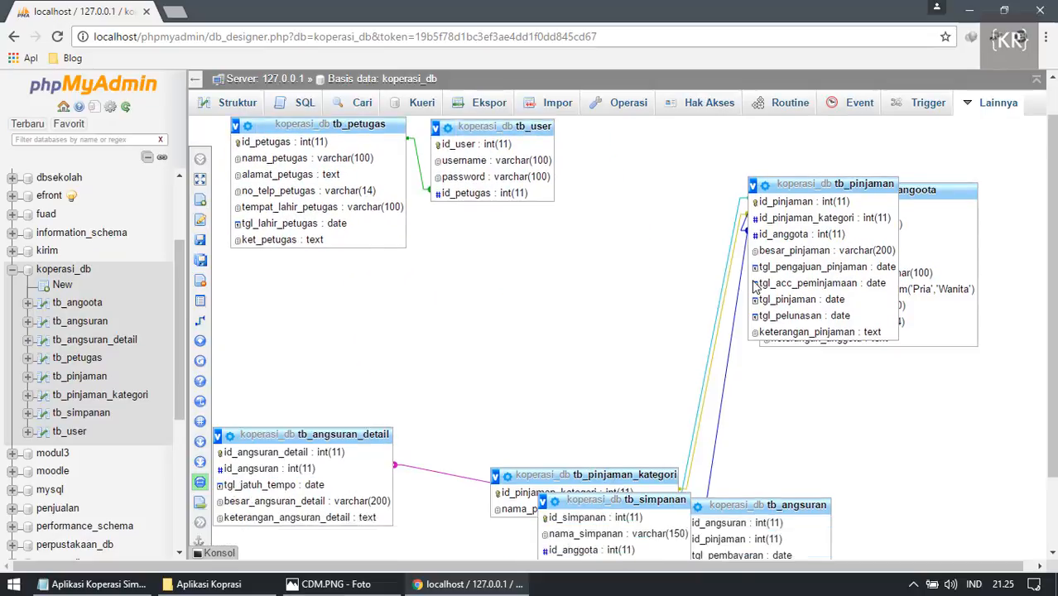
drag(621, 404, 623, 286)
scroll(357, 433, up, 3)
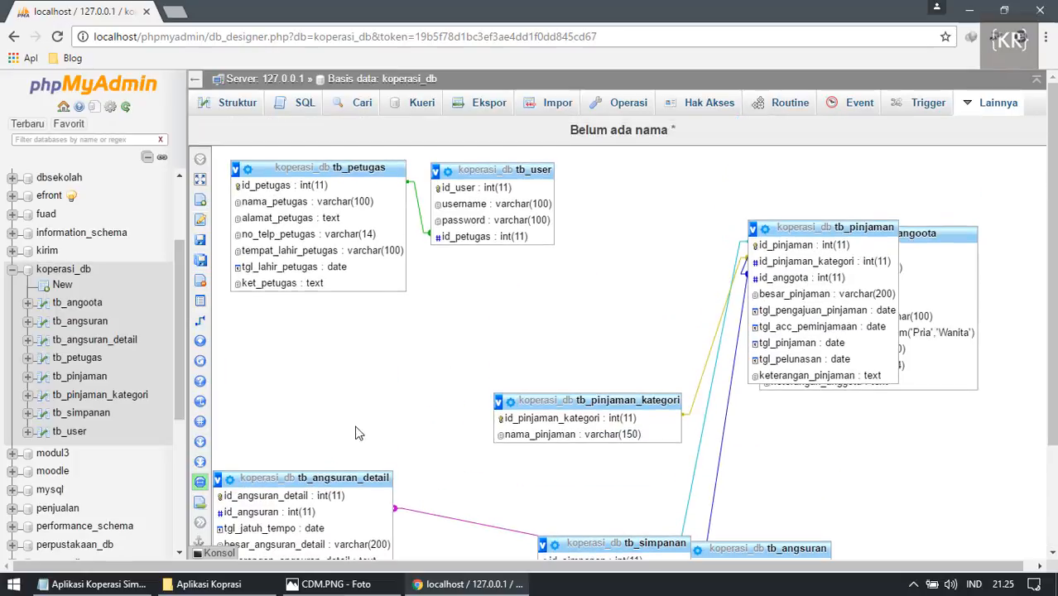
drag(361, 470, 420, 348)
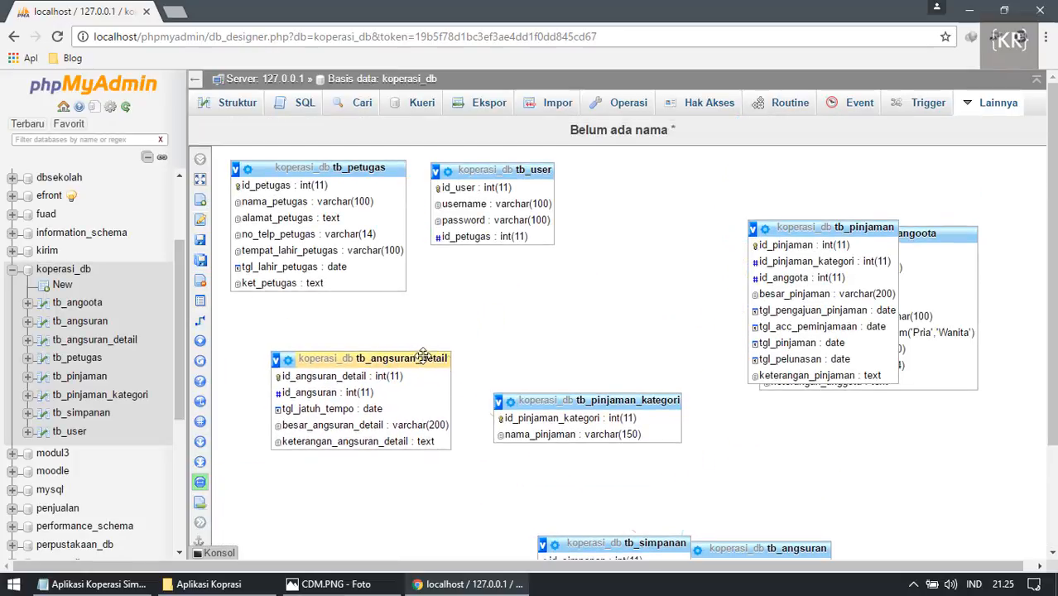
scroll(581, 390, down, 2)
scroll(621, 360, up, 2)
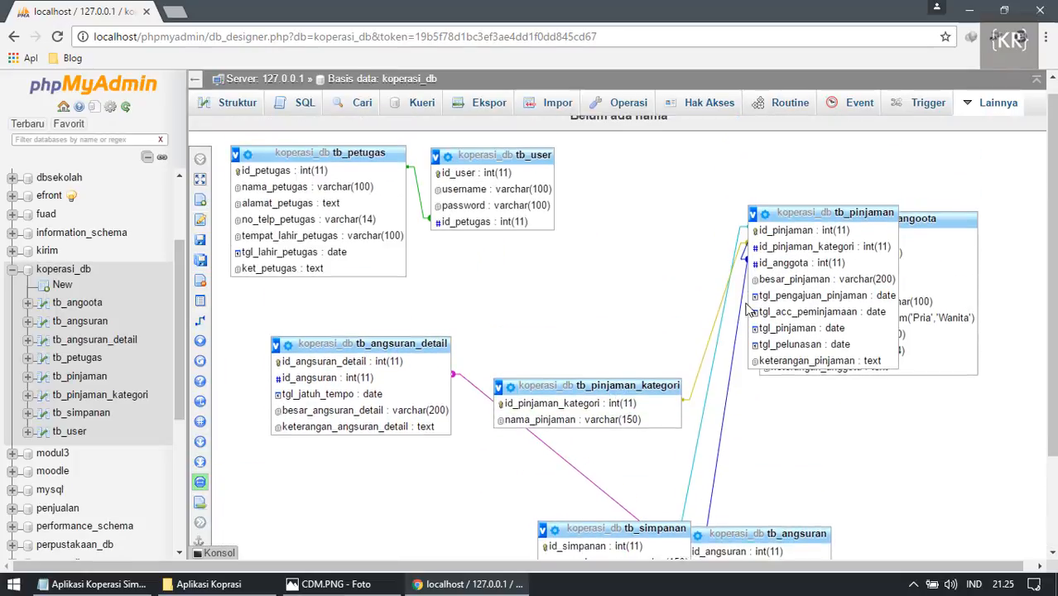
Place tb_pinjaman_kategori beside tb_user with tb_pinjaman below it, and shift tb_angoota farther right.
drag(843, 321, 861, 482)
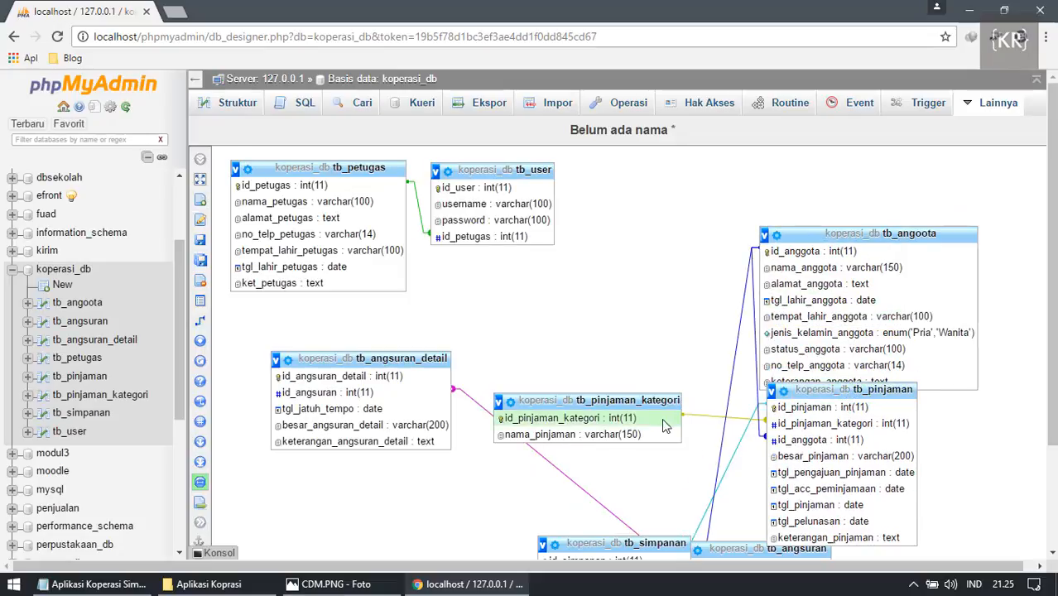
drag(623, 400, 712, 169)
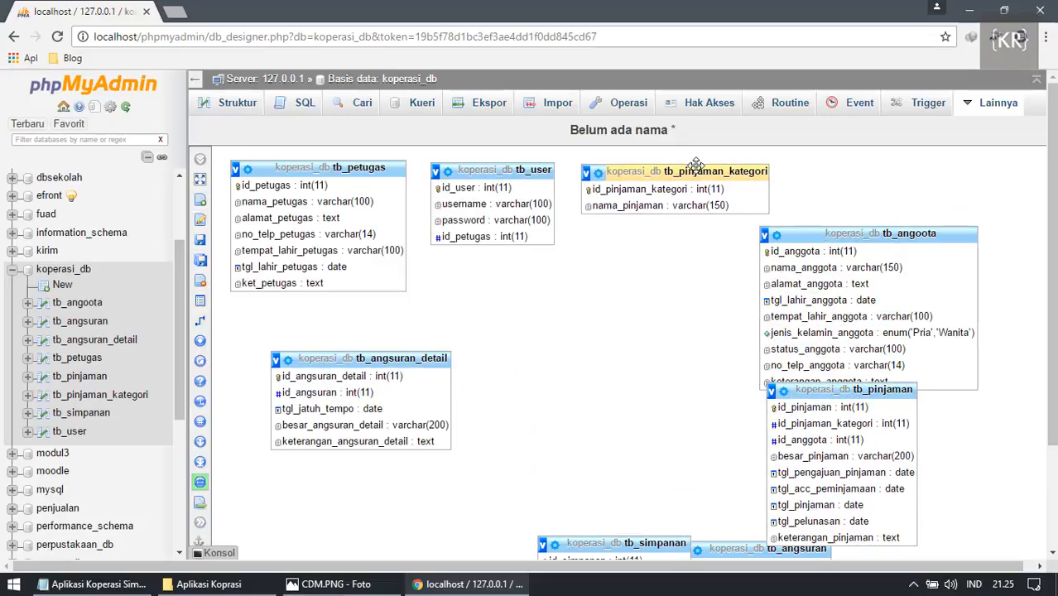
drag(861, 231, 933, 222)
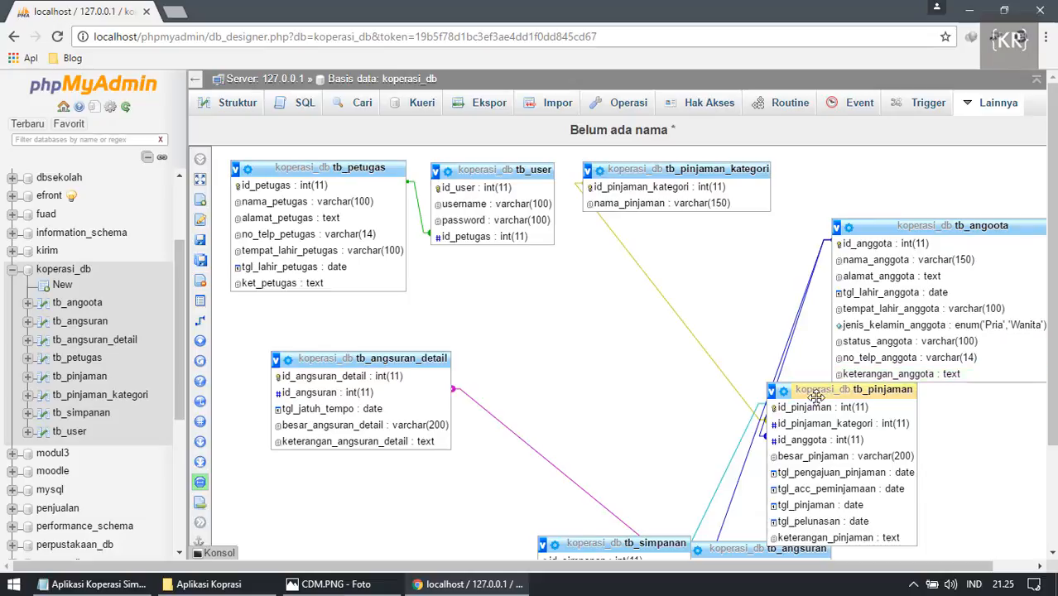
drag(816, 392, 634, 270)
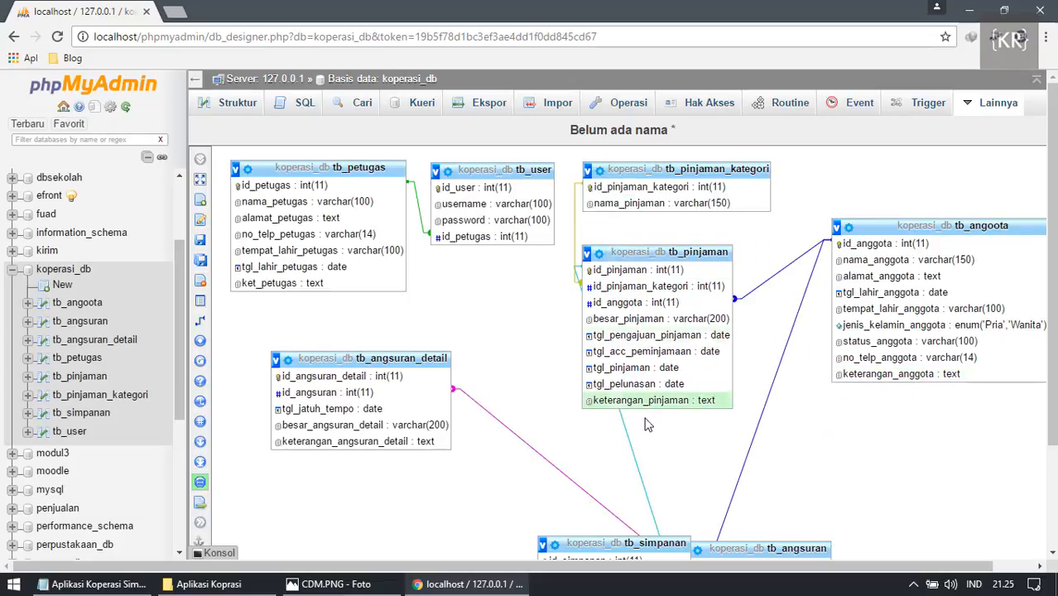
Place tb_angsuran directly below tb_pinjaman, and bring tb_angsuran_detail closer to its left side.
scroll(651, 424, down, 2)
drag(642, 408, 514, 407)
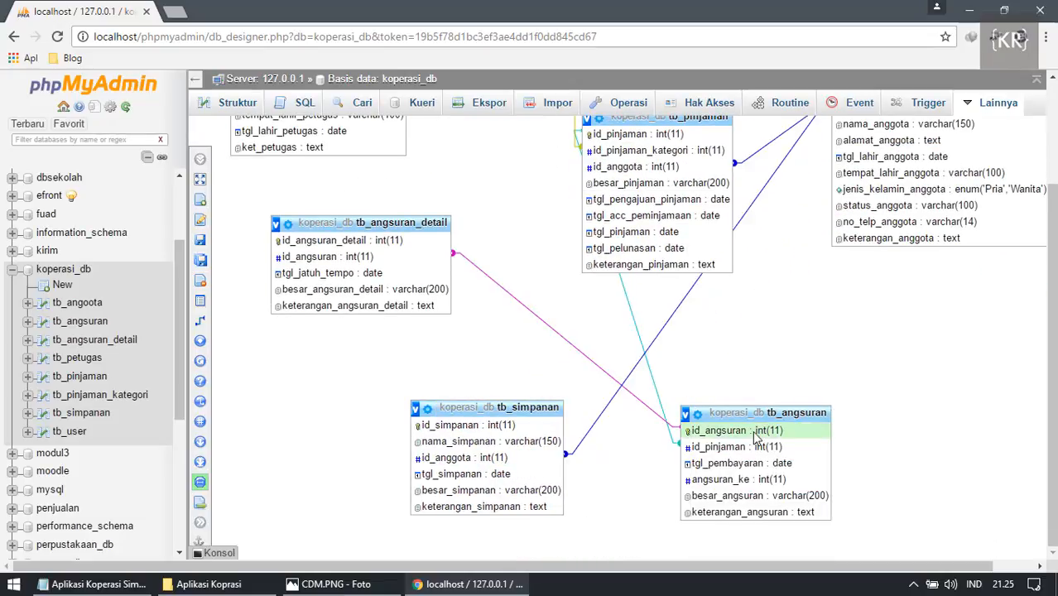
drag(756, 416, 659, 304)
scroll(544, 365, up, 2)
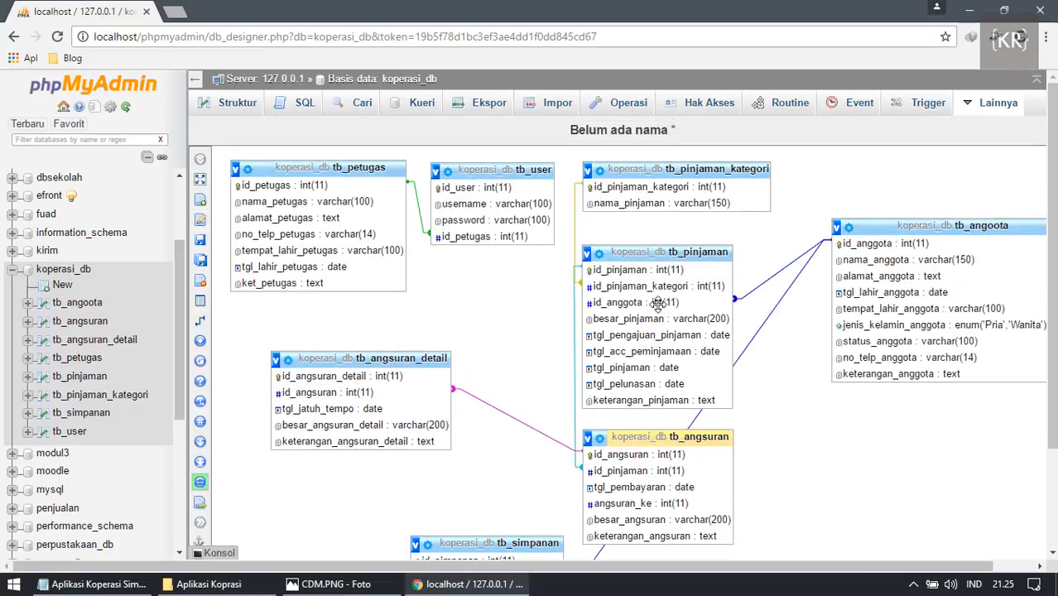
drag(411, 355, 490, 364)
Place tb_simpanan directly below tb_angoota, aligning their left edges beside the tb_pinjaman and tb_angsuran column.
scroll(513, 385, down, 2)
drag(515, 421, 895, 315)
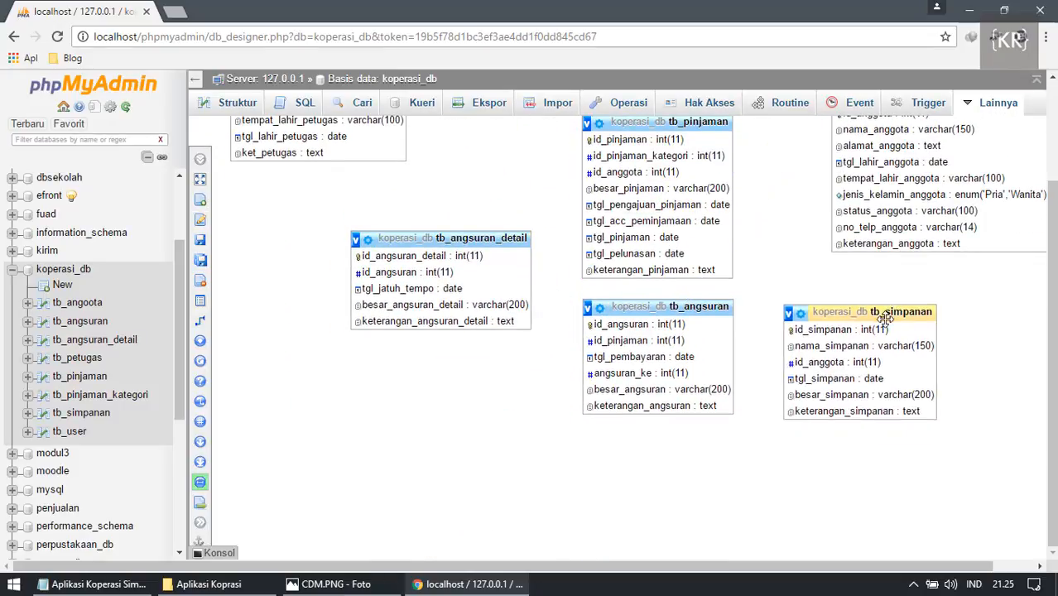
scroll(896, 316, up, 2)
drag(892, 229, 818, 233)
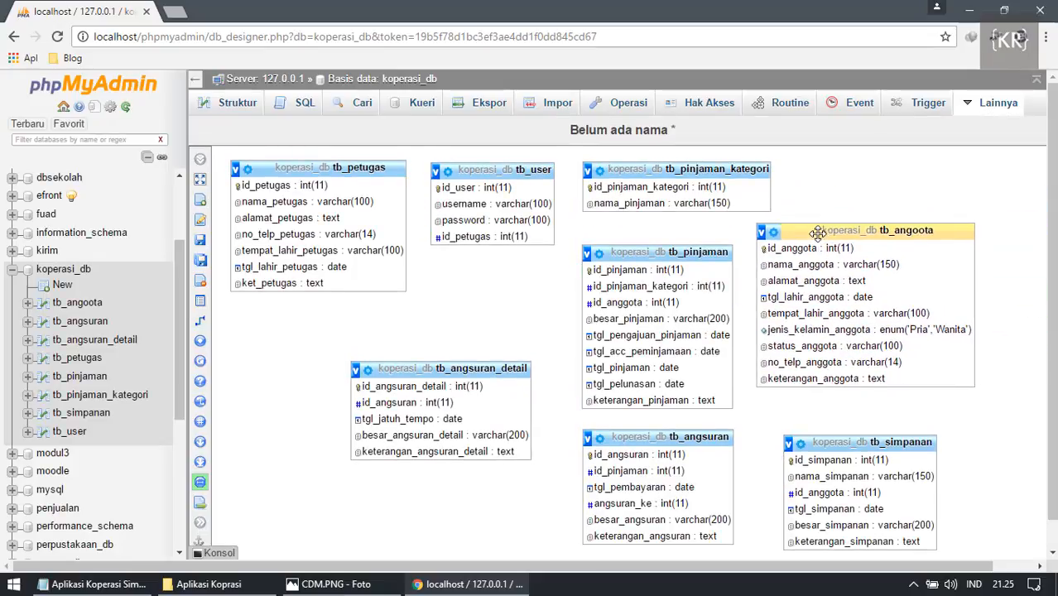
drag(831, 439, 802, 404)
drag(824, 229, 836, 230)
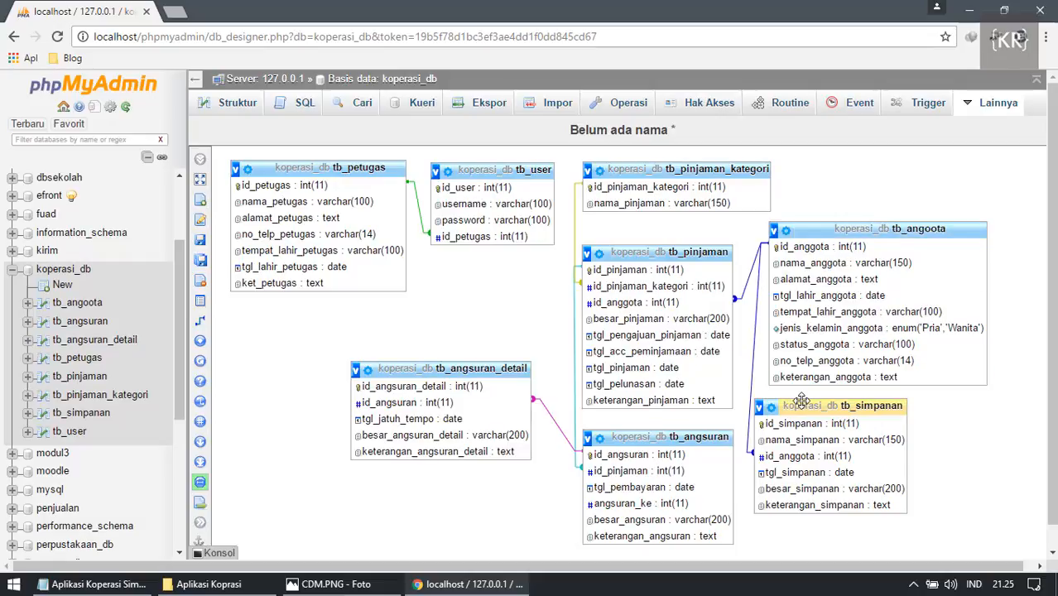
drag(801, 401, 819, 398)
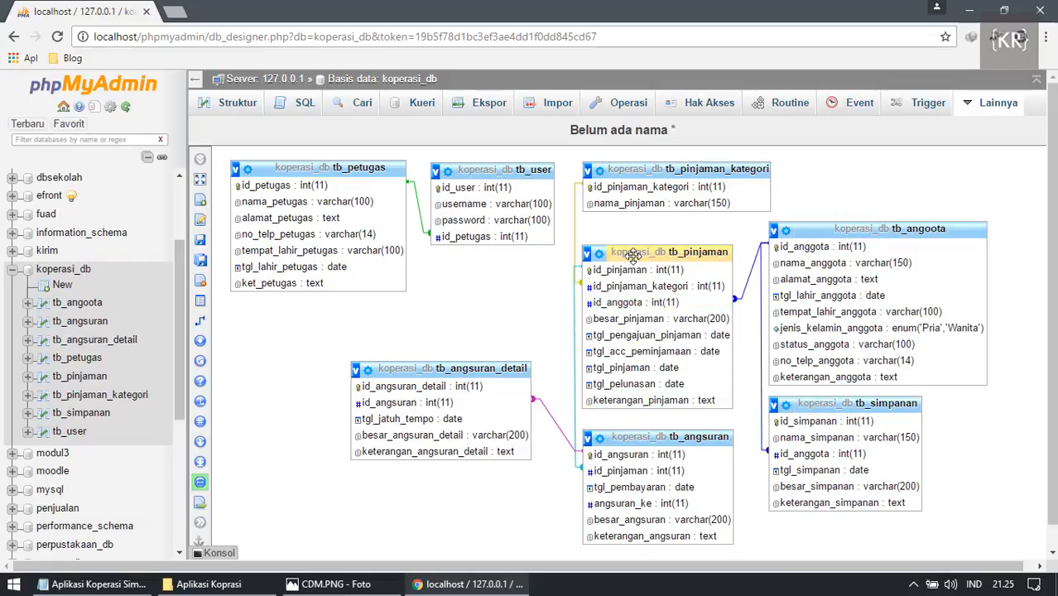
Move tb_pinjaman_kategori just above tb_angsuran_detail, and shift tb_pinjaman slightly closer to tb_angoota.
drag(633, 255, 633, 255)
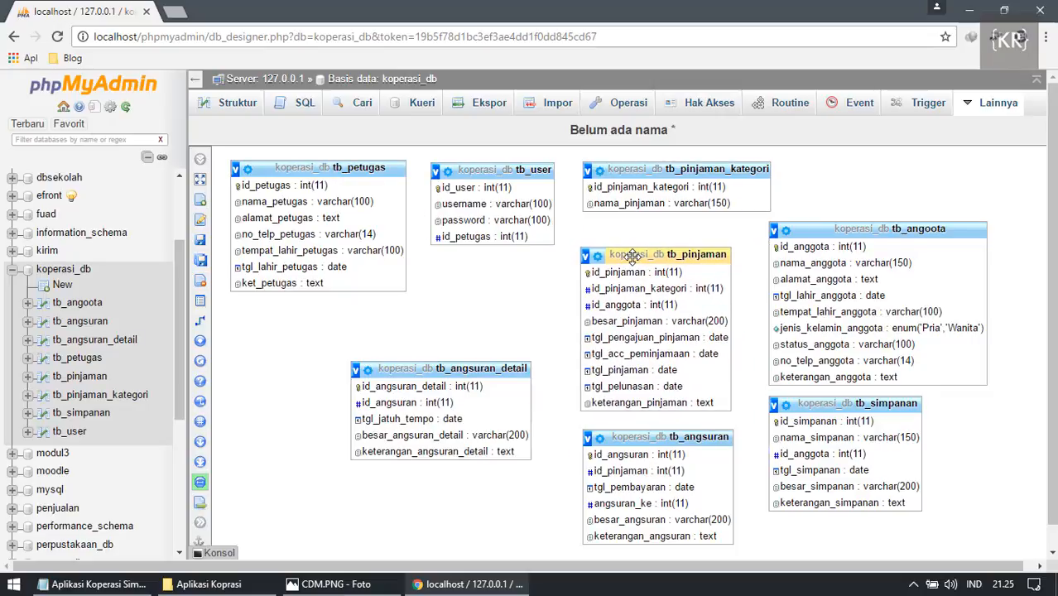
drag(671, 171, 504, 275)
drag(656, 255, 707, 230)
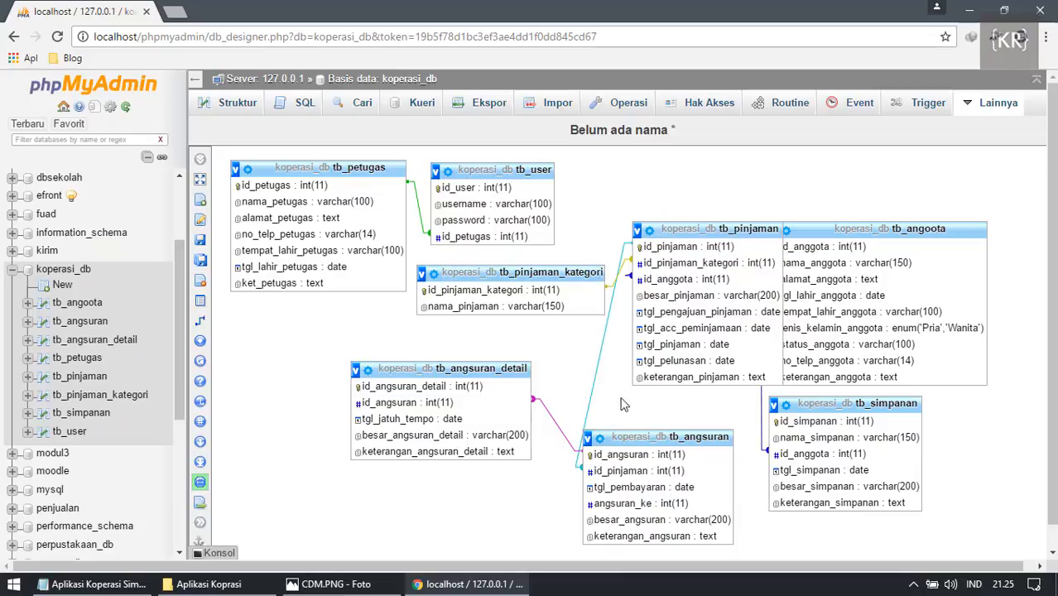
drag(704, 229, 680, 262)
drag(554, 274, 492, 312)
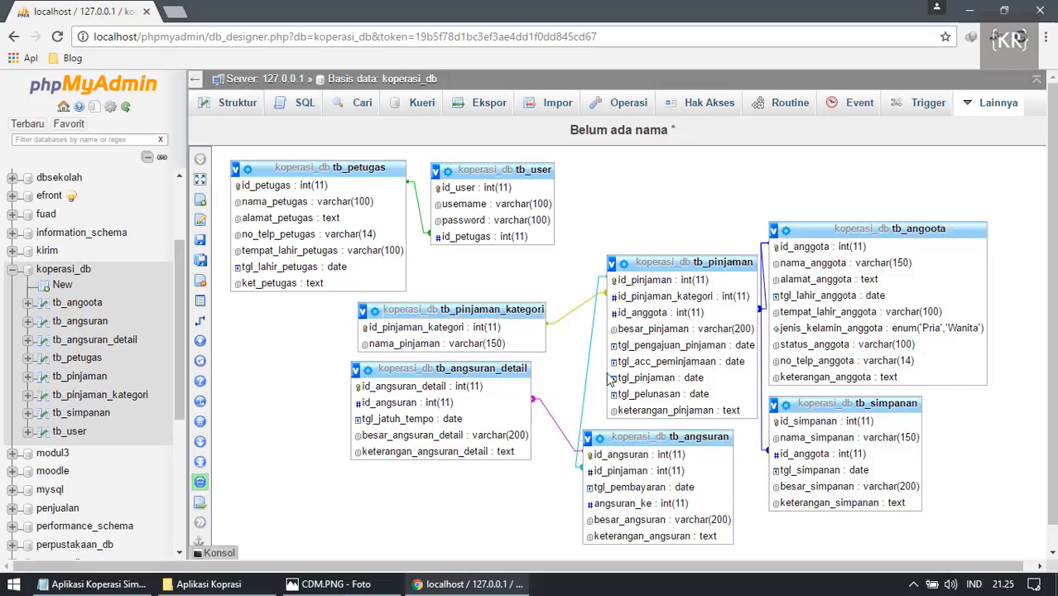
Stack tb_angsuran directly above tb_pinjaman in the diagram's middle column.
drag(634, 437, 641, 133)
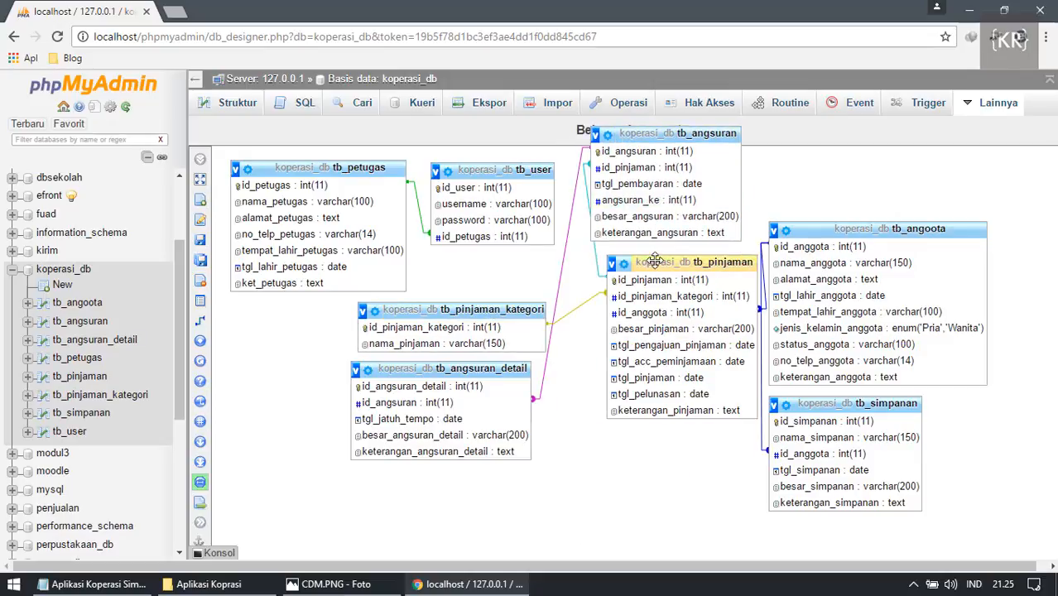
drag(655, 265, 633, 326)
drag(637, 135, 640, 202)
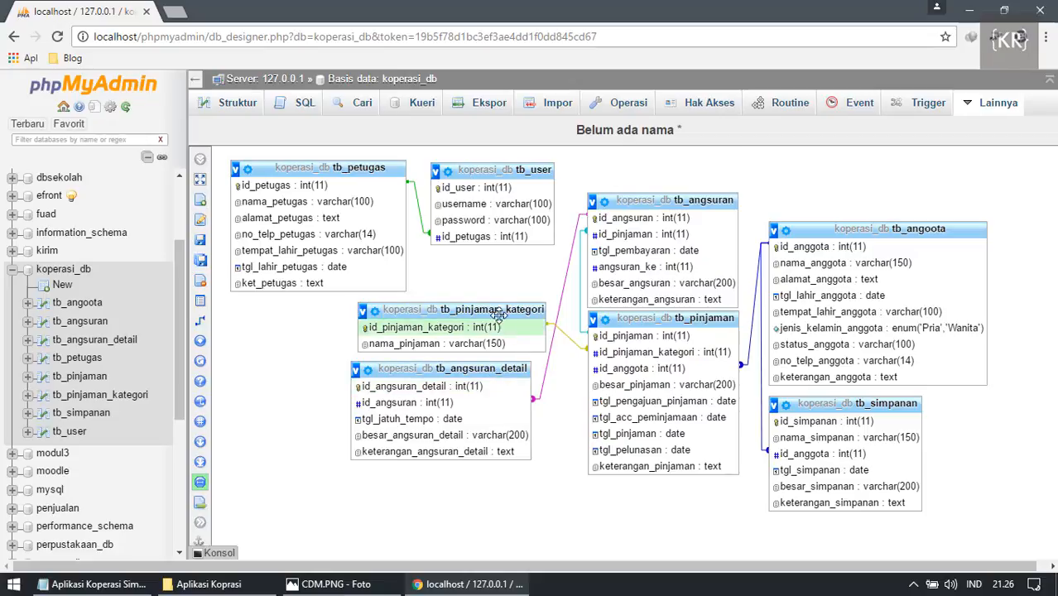
Swap tb_angsuran_detail and tb_pinjaman_kategori so tb_angsuran_detail sits below tb_user and tb_pinjaman_kategori sits beneath it.
drag(496, 307, 495, 326)
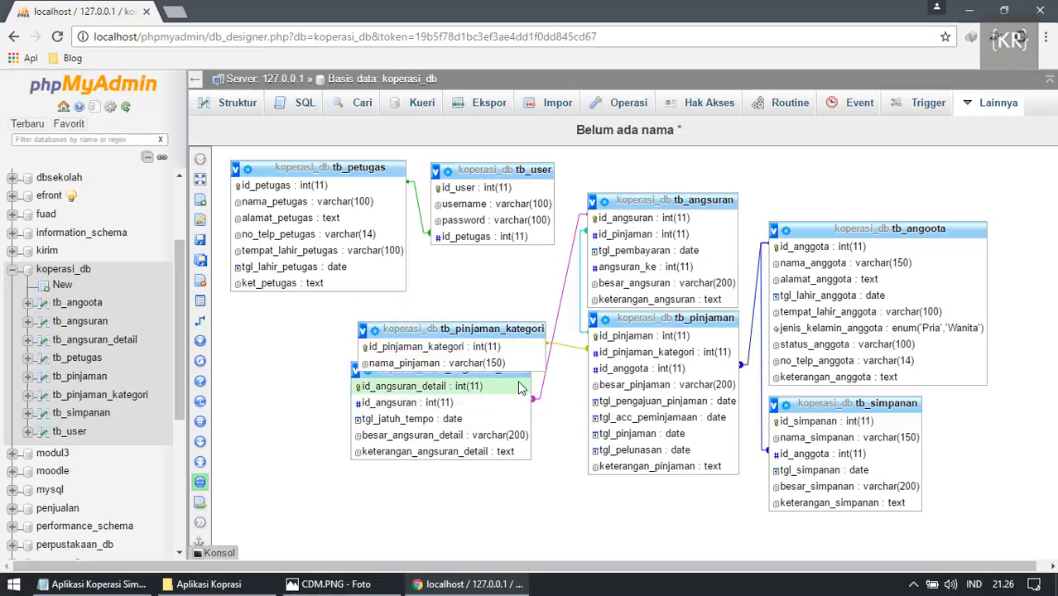
drag(519, 373, 564, 228)
drag(533, 332, 571, 425)
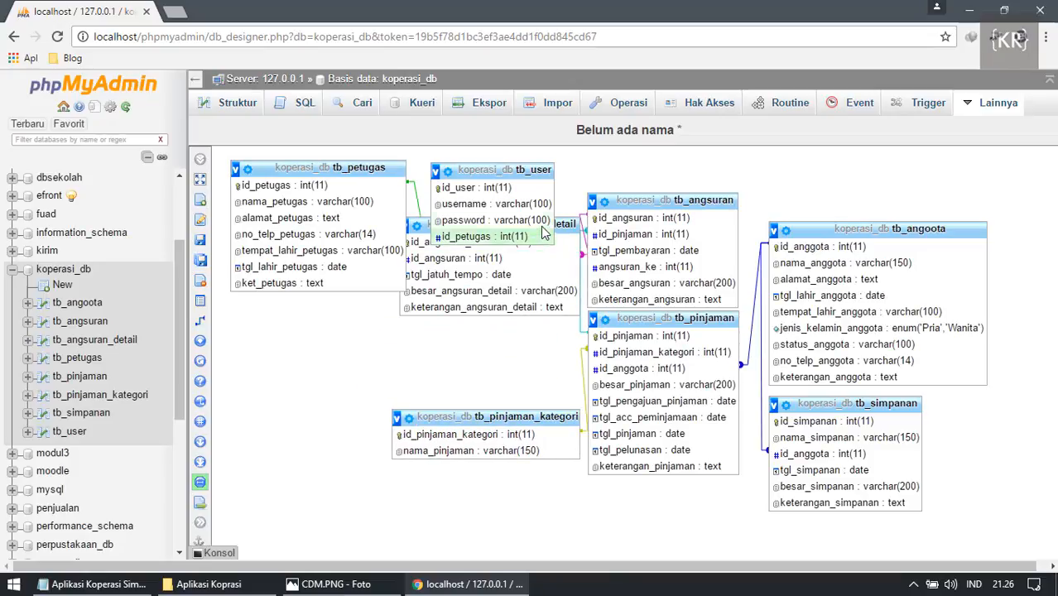
drag(573, 220, 540, 300)
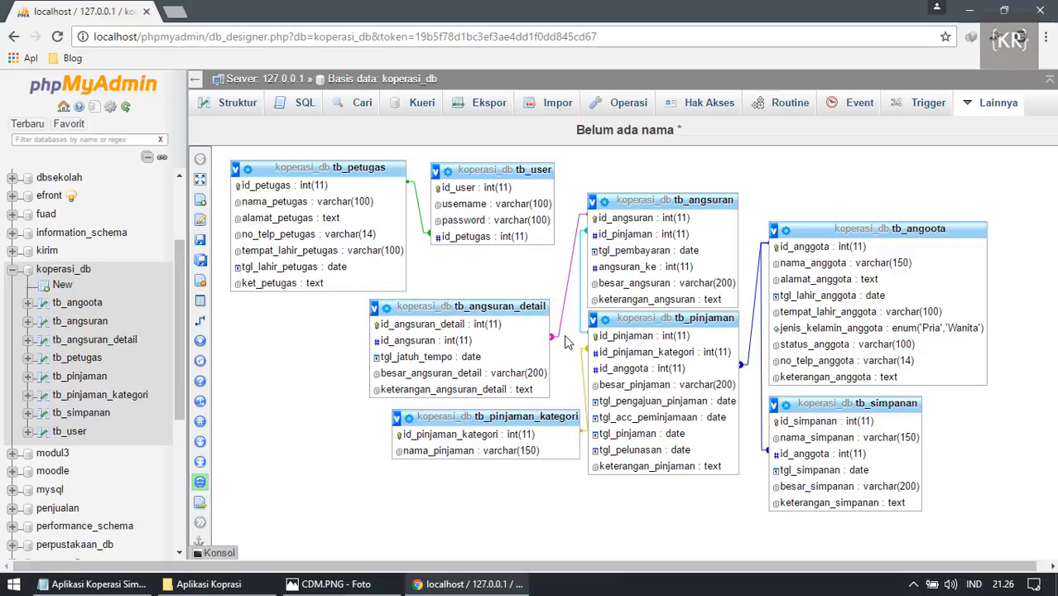
drag(545, 423, 529, 442)
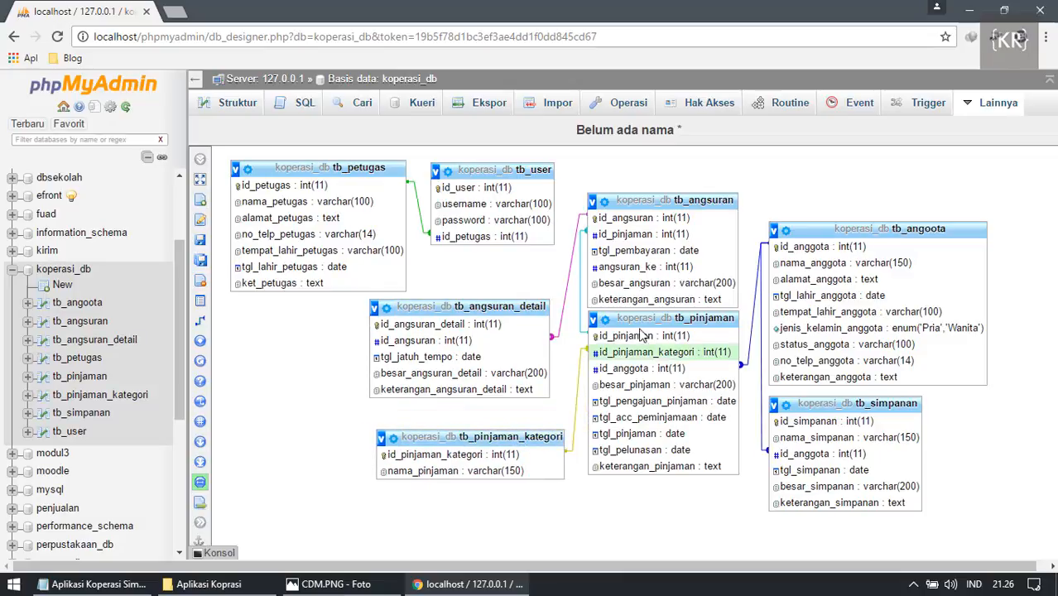
Lower tb_pinjaman and tb_angsuran to leave a gap between them, and nudge tb_angoota slightly left.
drag(647, 318, 648, 350)
mouse_move(636, 198)
mouse_down()
mouse_move(641, 228)
mouse_move(636, 217)
mouse_up()
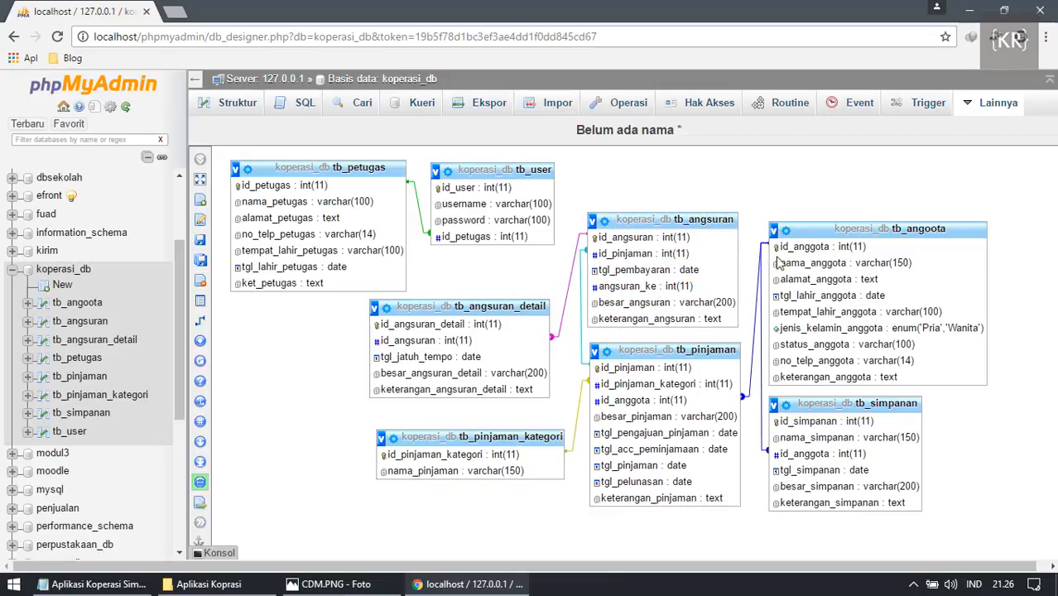
drag(820, 229, 817, 229)
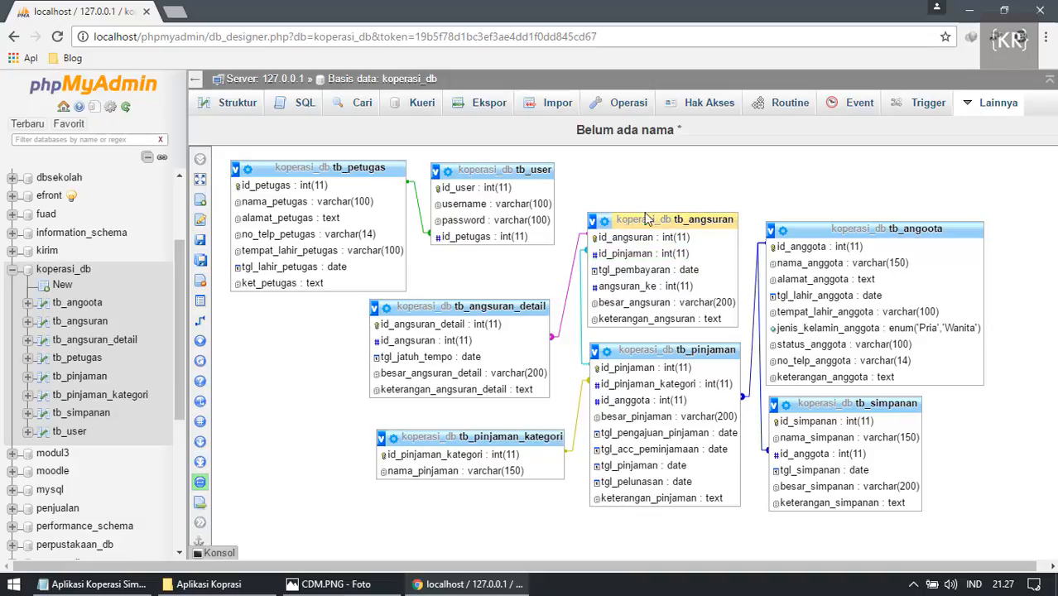
Try to save the diagram with Save page as, using Save to selected page and the new page name koperasi_simpan_pinjam_db.
mouse_move(195, 242)
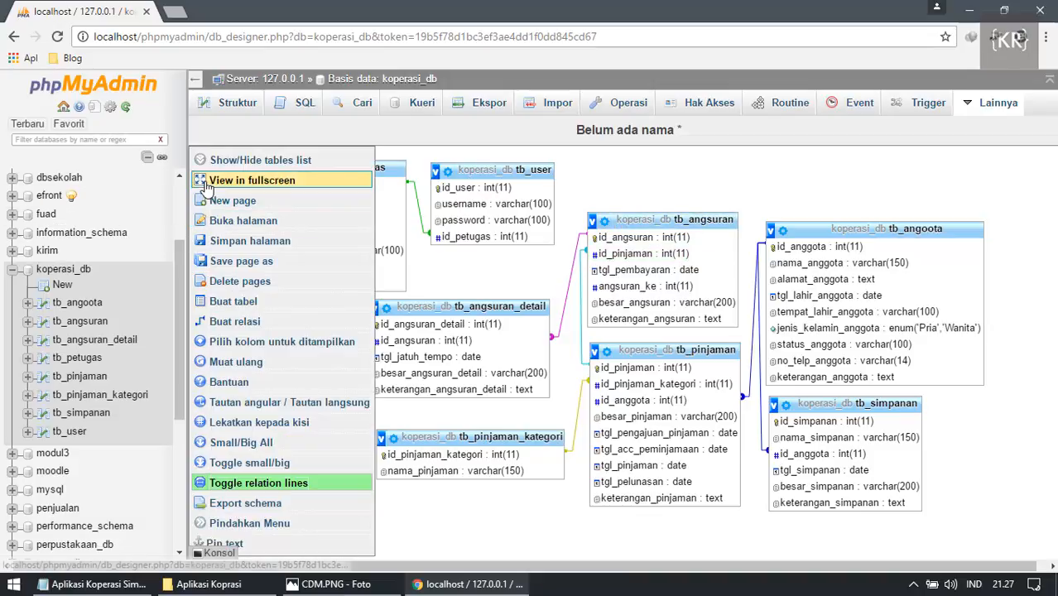
click(225, 264)
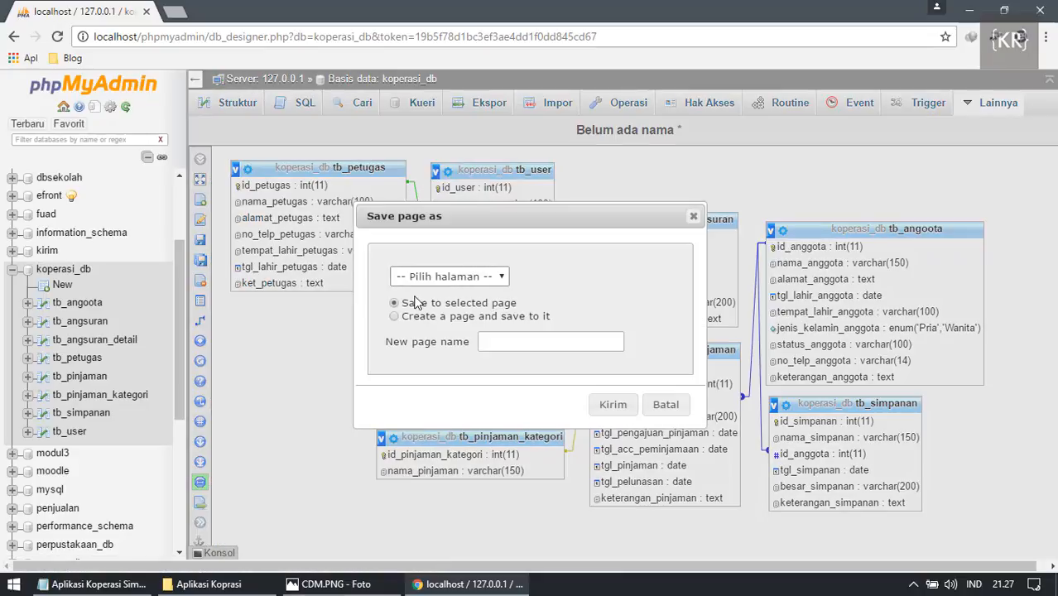
click(500, 347)
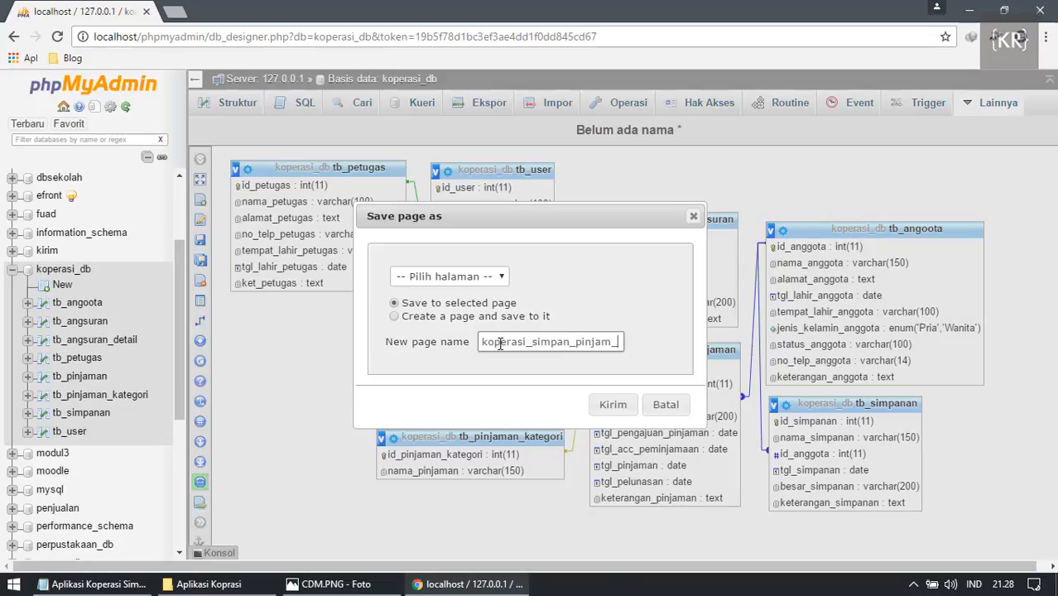
text(db)
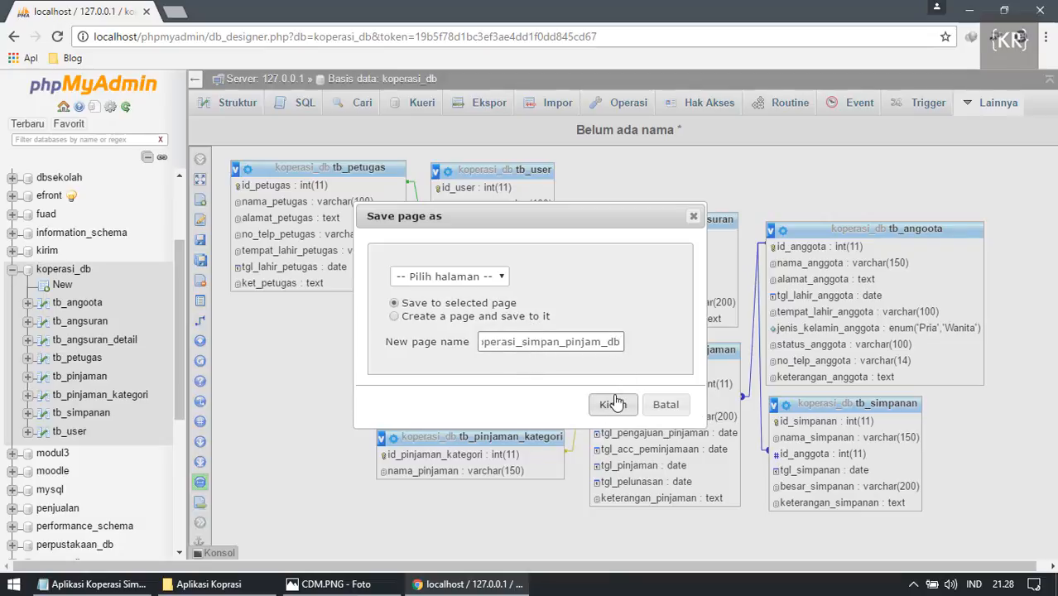
click(484, 270)
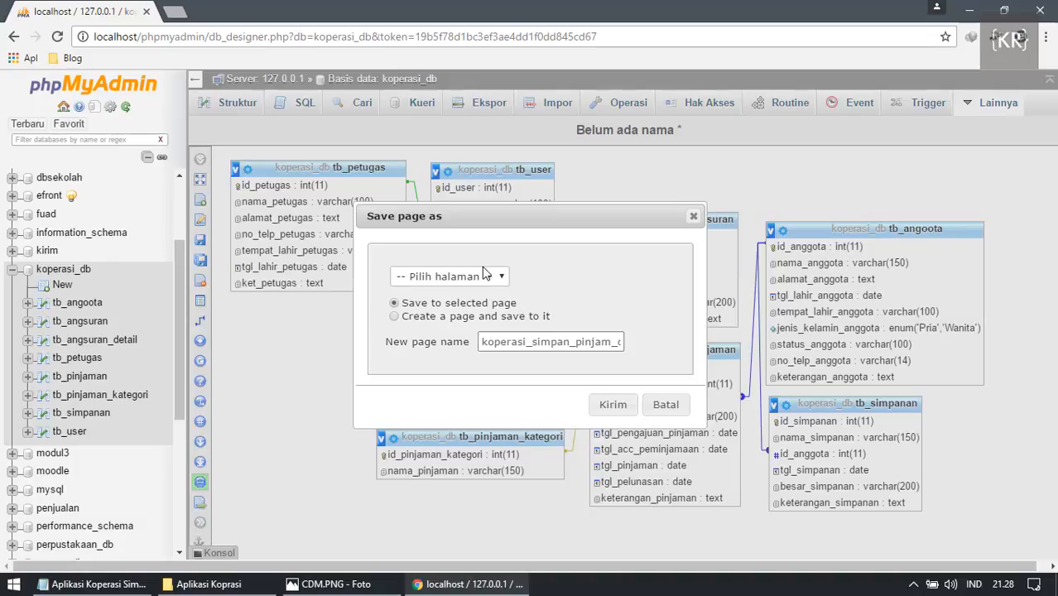
click(485, 275)
click(603, 411)
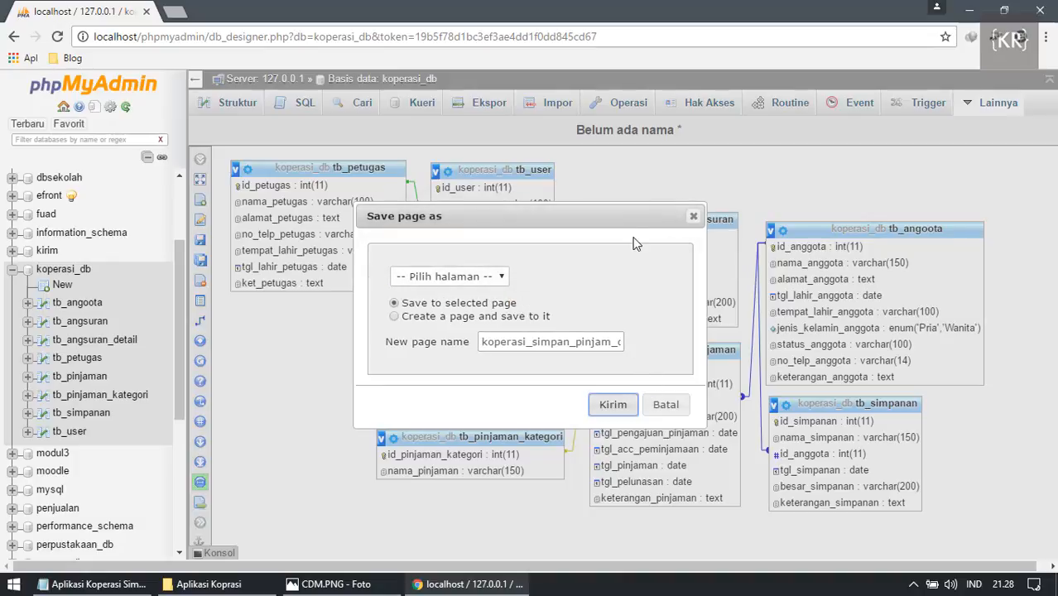
click(609, 410)
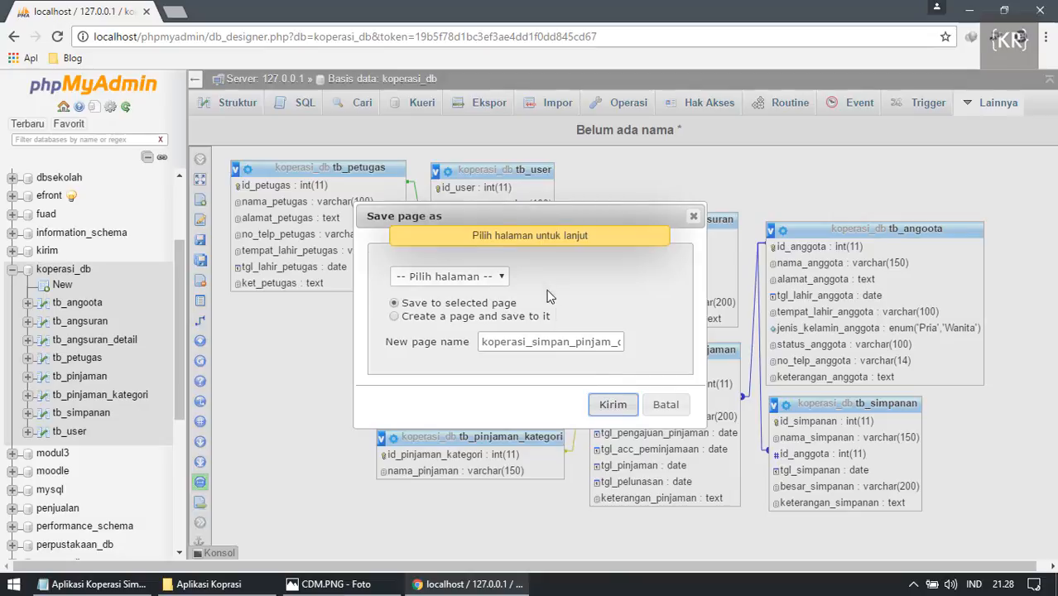
click(568, 237)
click(617, 406)
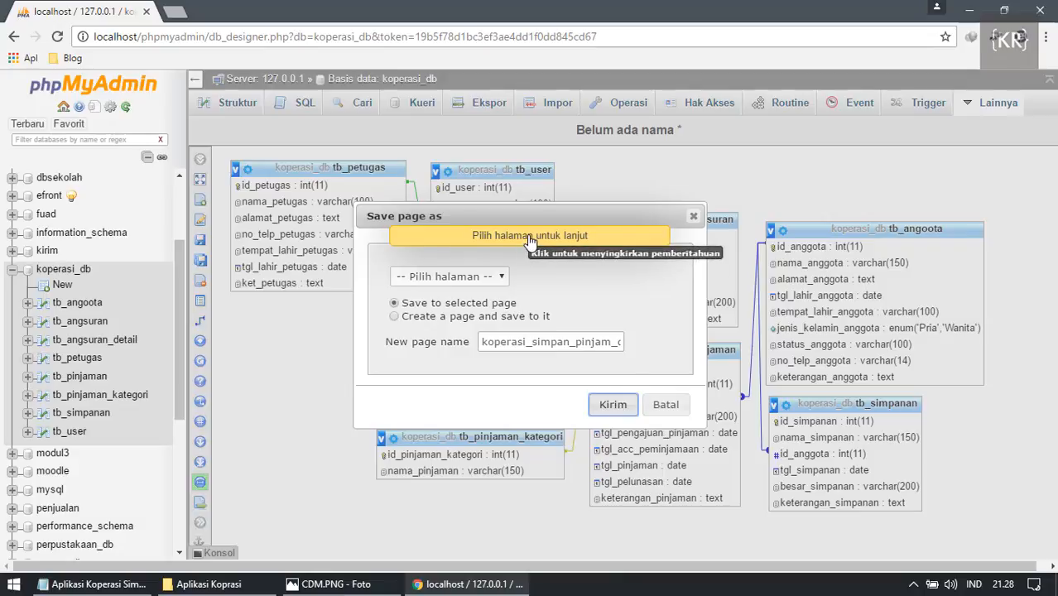
click(529, 248)
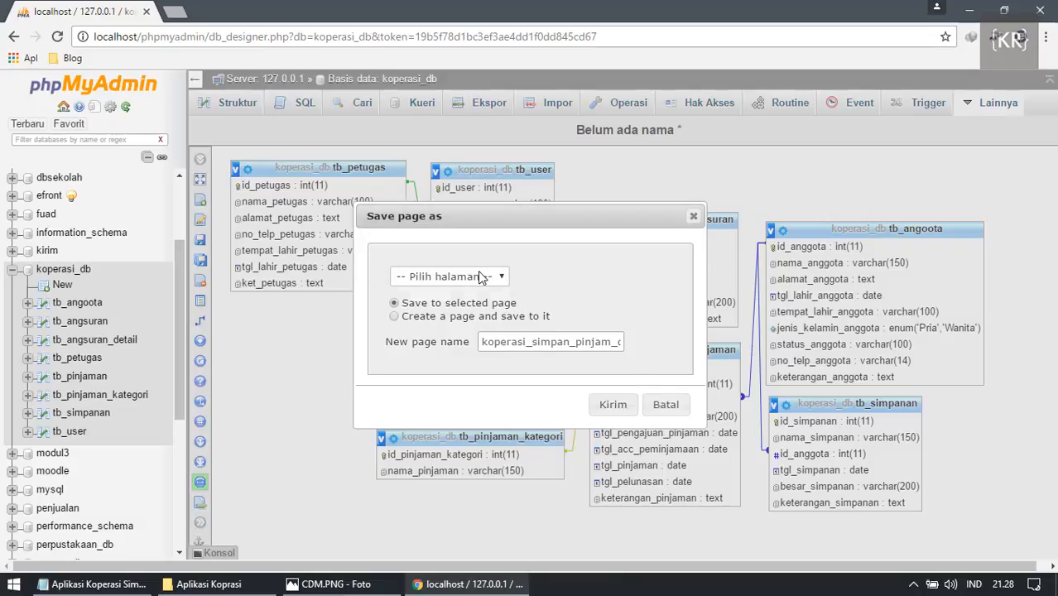
click(693, 216)
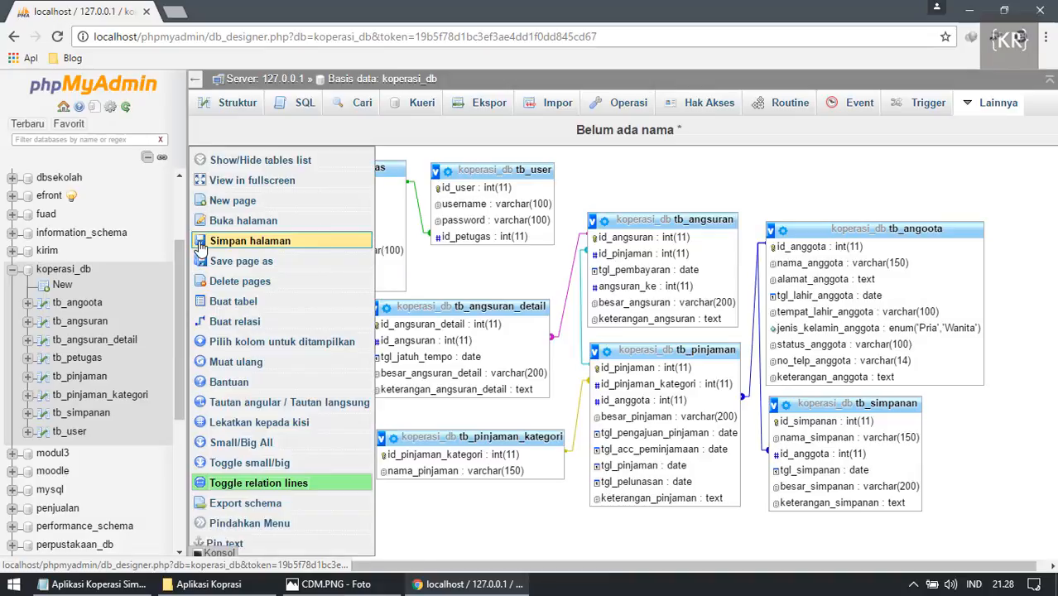
Save the diagram page under the name koperasi_simpan_pinjam_db, and nudge tb_angsuran_detail slightly right.
click(200, 243)
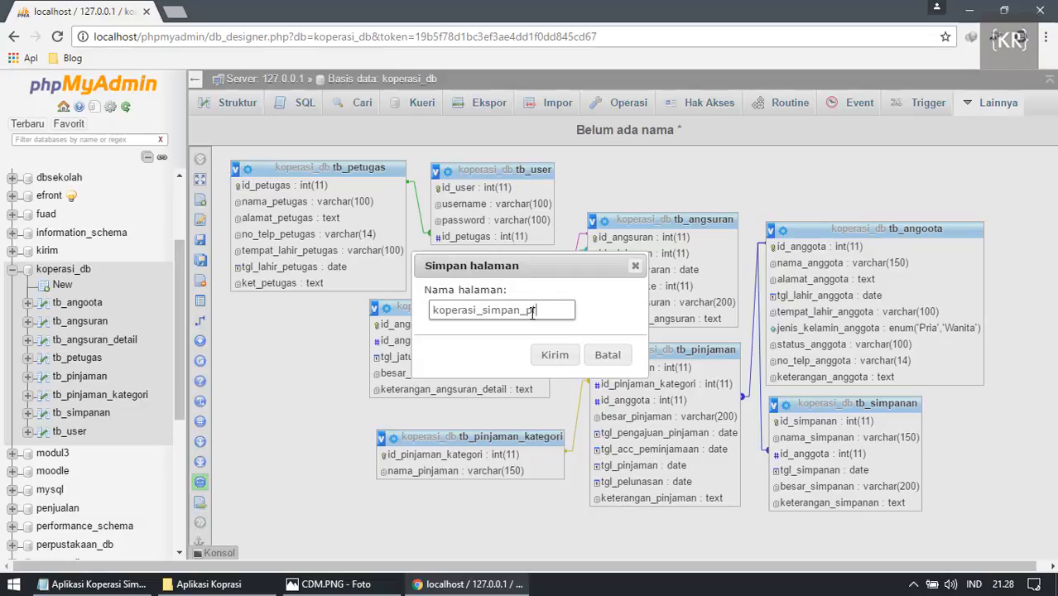
text(db)
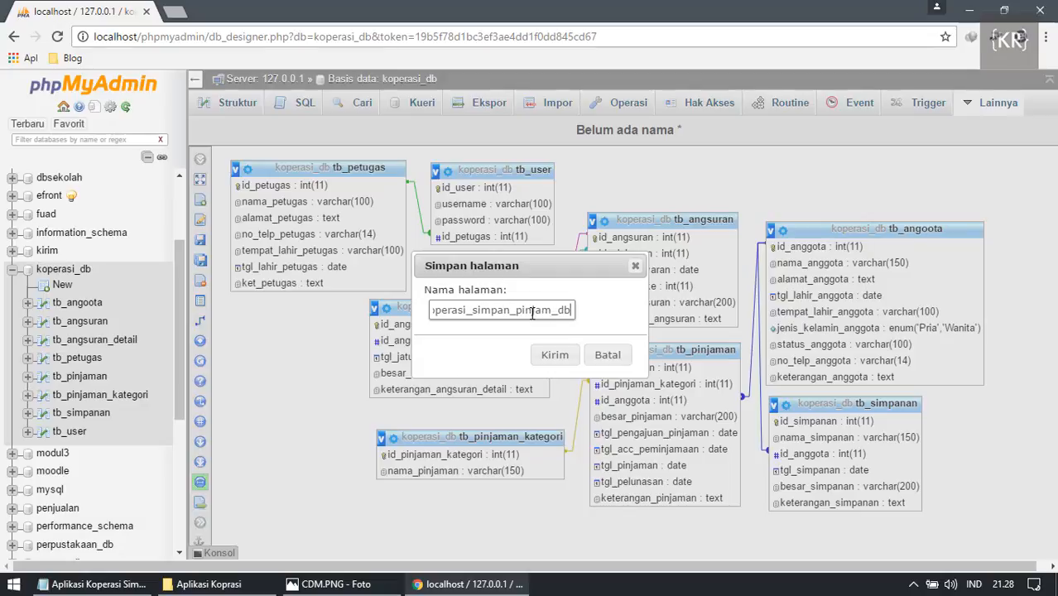
click(553, 355)
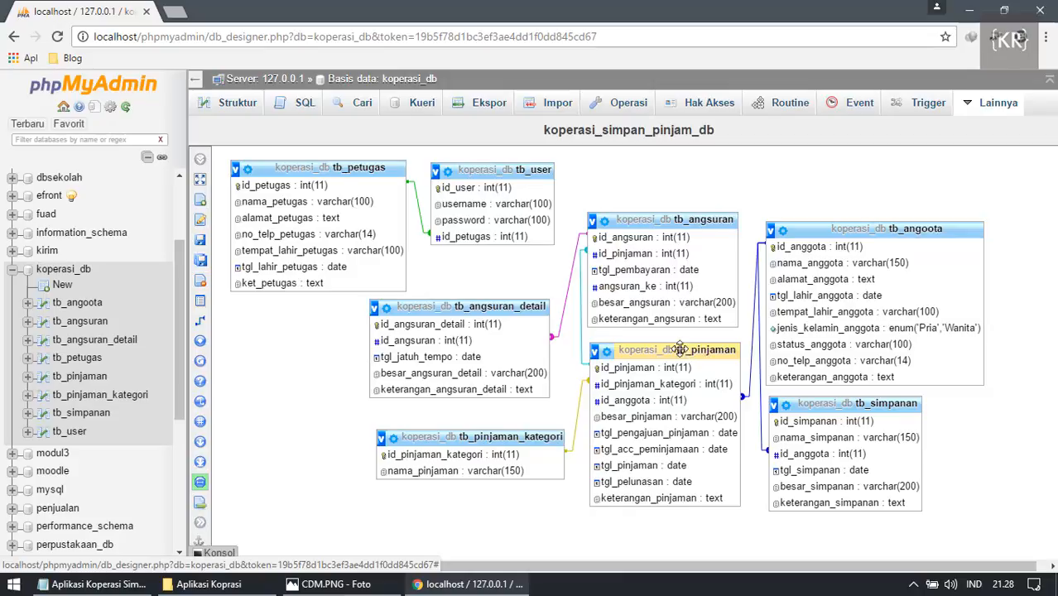
drag(499, 307, 497, 309)
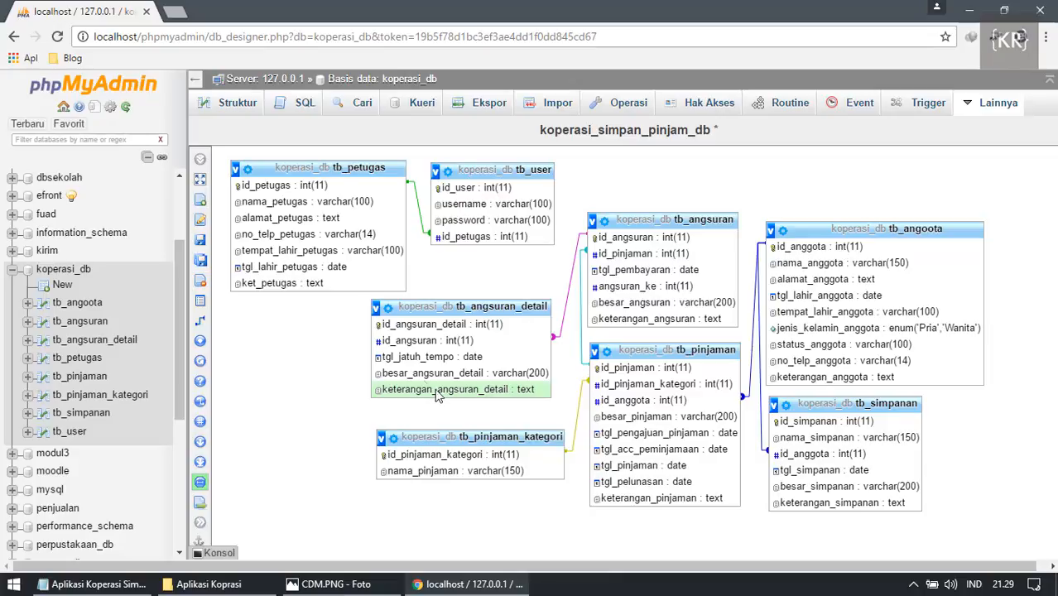
Open koperasi_db's table list, and minimize the browser, the CDM image and the remaining windows to show the desktop.
click(63, 269)
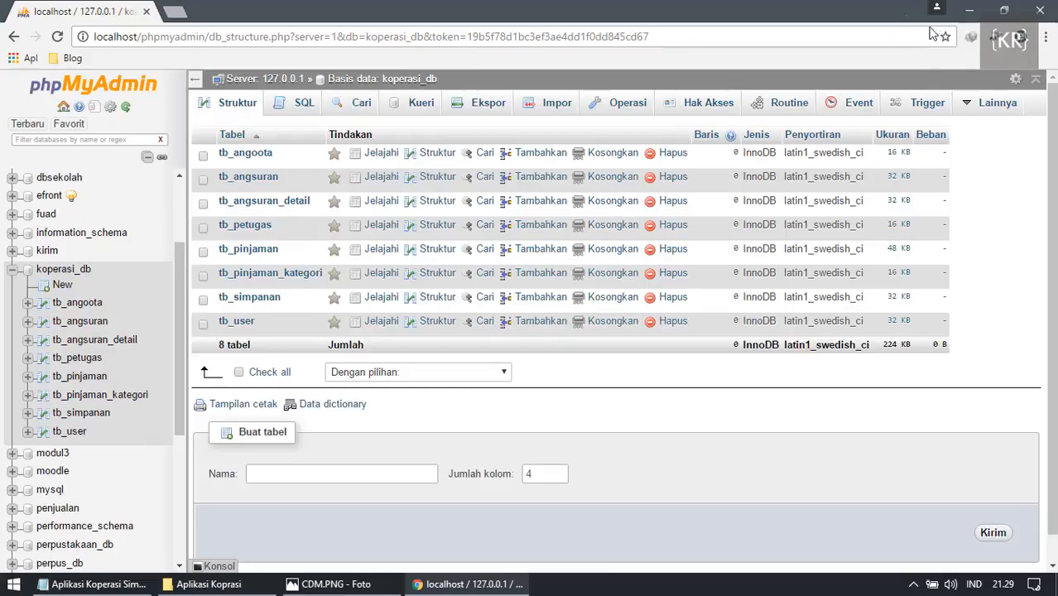
click(969, 10)
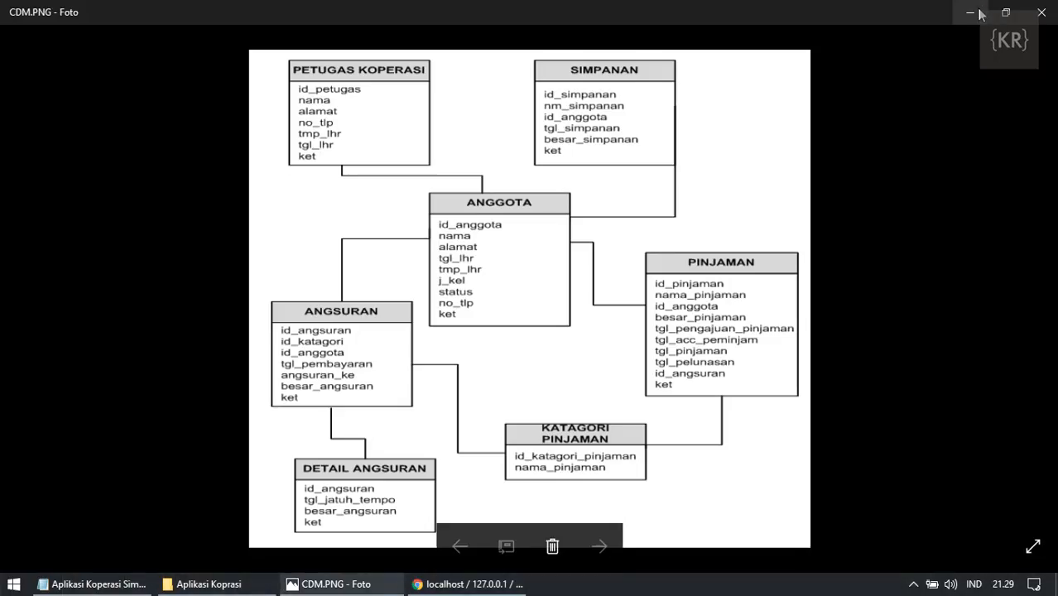
click(974, 14)
click(969, 11)
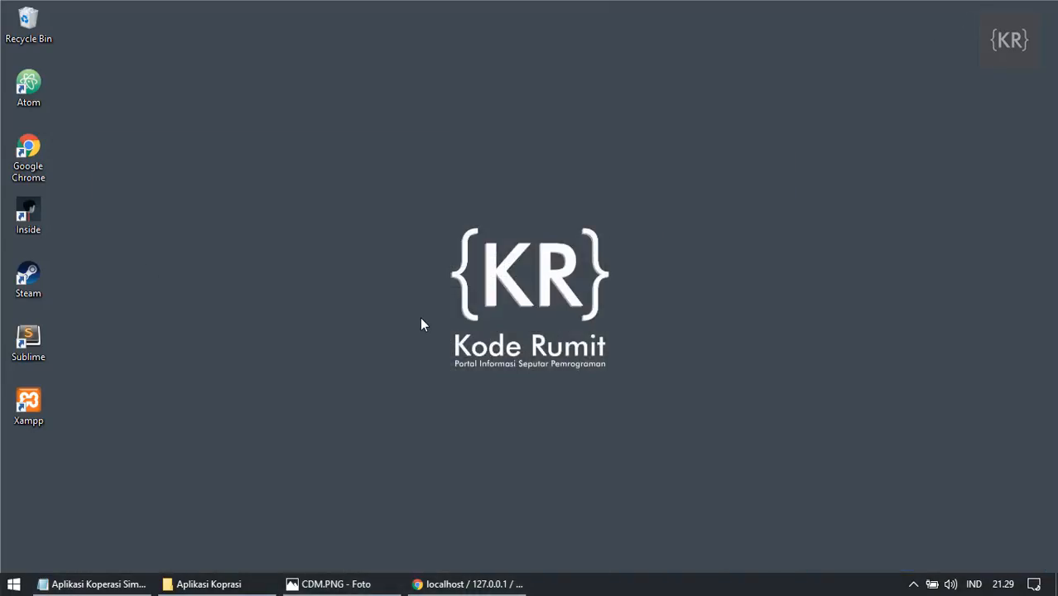